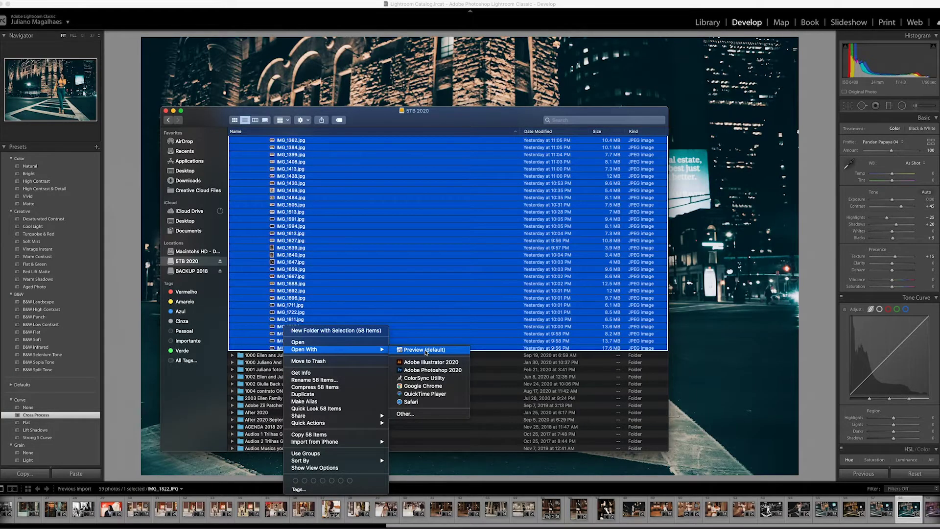
Step: Open the selected JPEGs from the STB 2020 folder, starting with IMG_1428.jpg, in Adobe Photoshop 2020
click(424, 349)
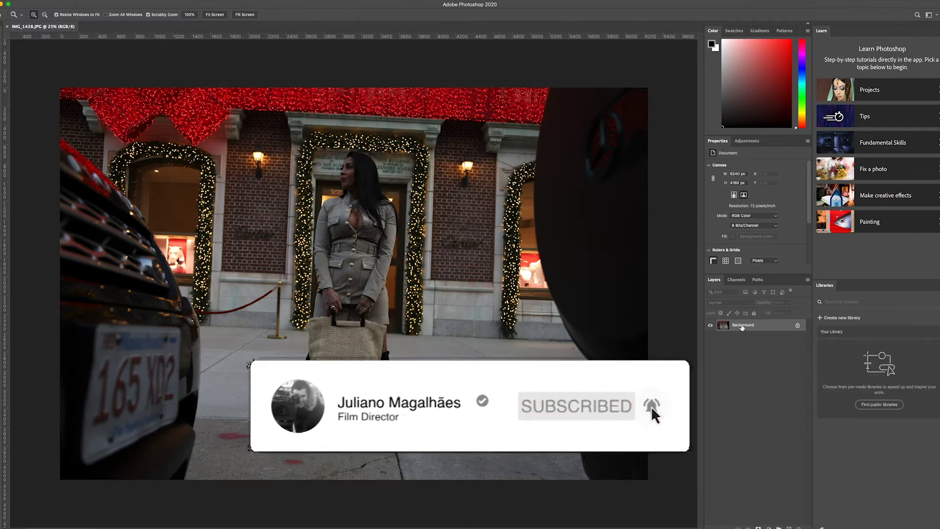
Step: Convert the Background to Layer 0 and apply Levels with inputs 2, 1.30, 161
double_click(742, 326)
click(544, 253)
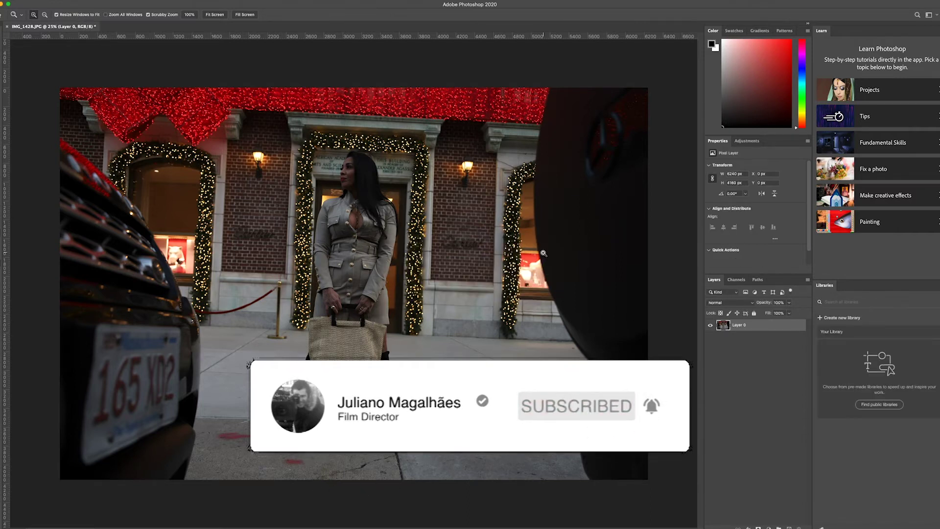
key(ctrl+l)
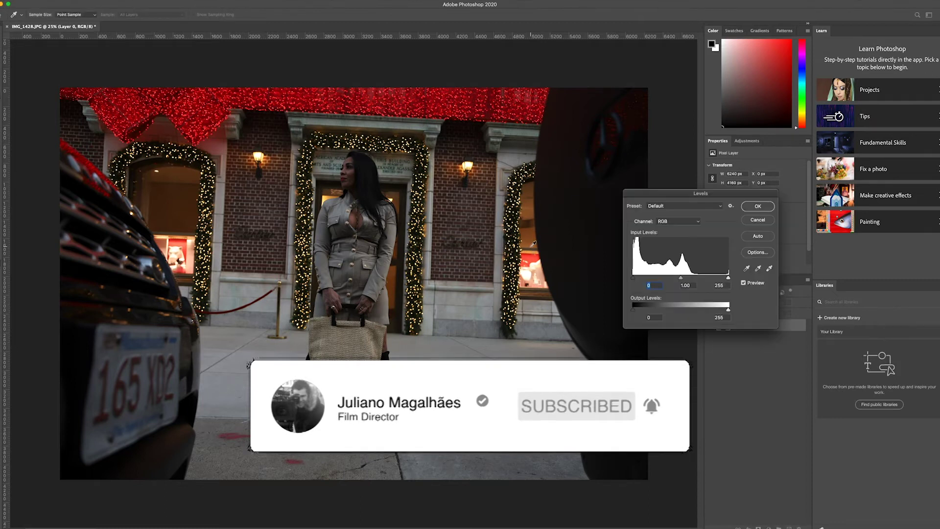
drag(724, 280, 695, 279)
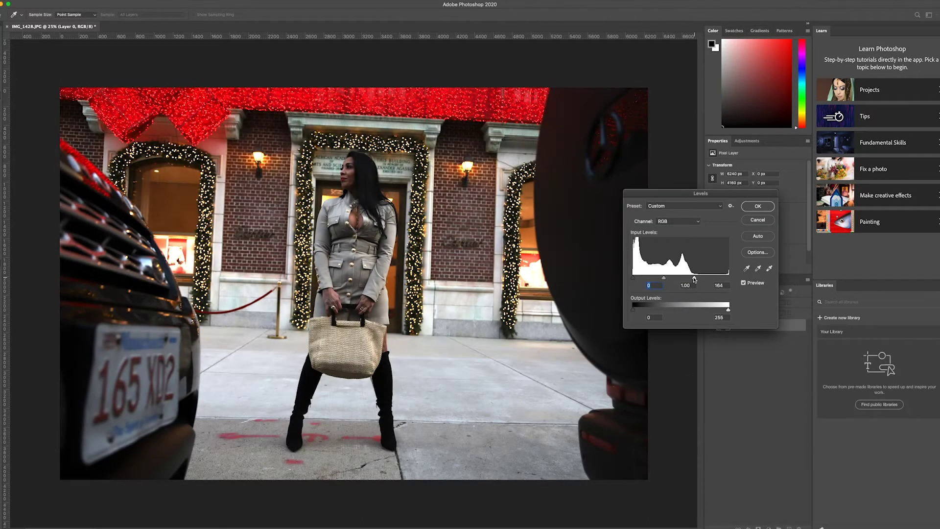
click(634, 278)
drag(693, 279, 659, 280)
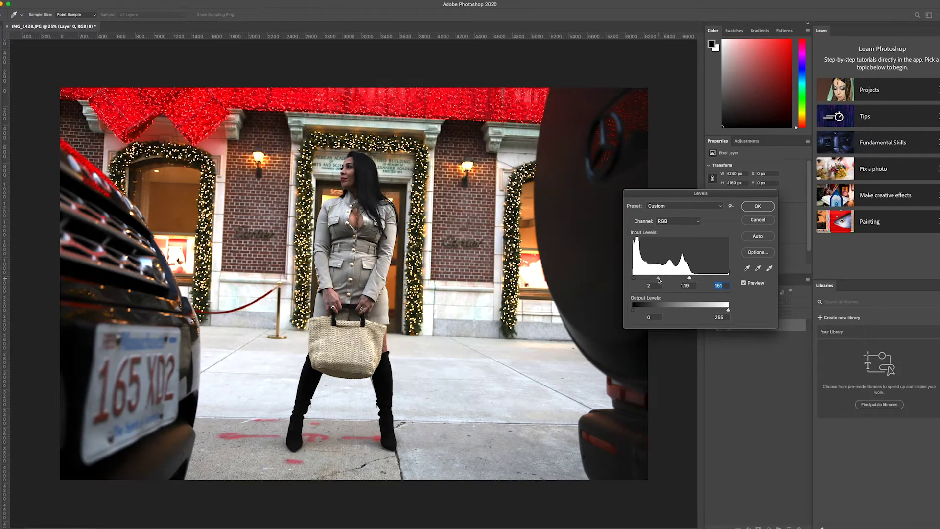
click(759, 207)
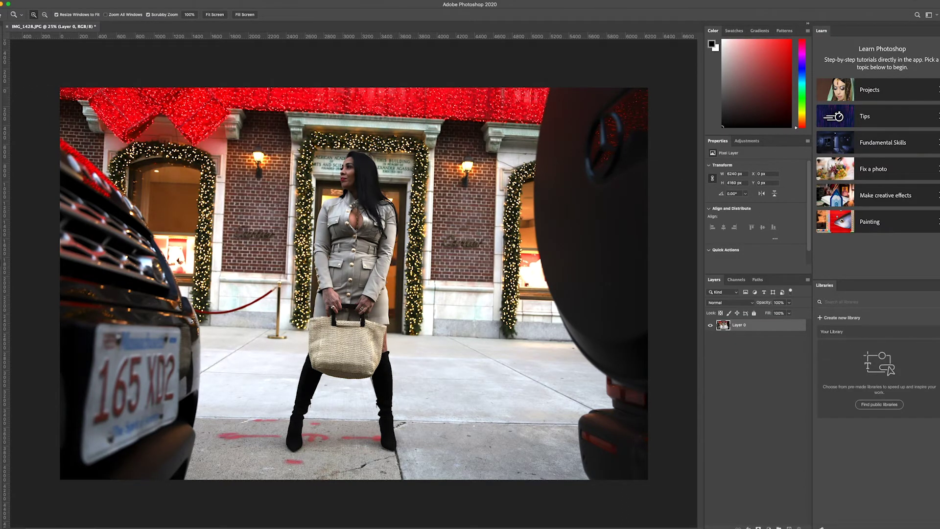
key(c)
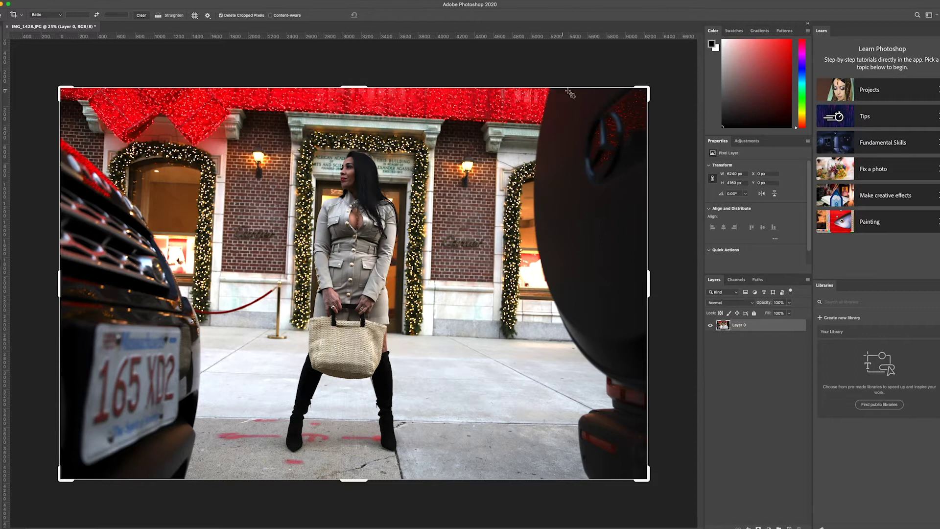
Step: Rotate the photo about -2° and crop tighter around the woman to 5399 × 3599 px
drag(649, 88, 625, 103)
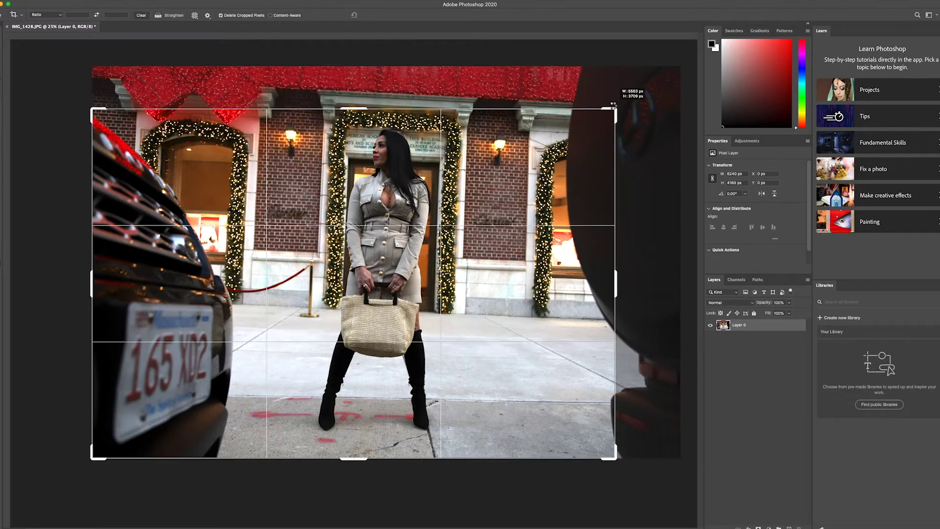
drag(625, 103, 626, 92)
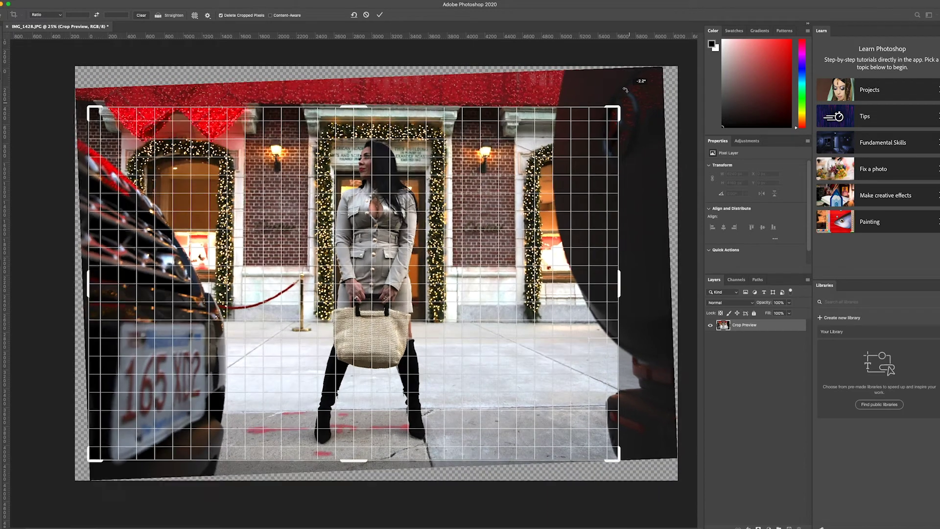
drag(626, 92, 625, 89)
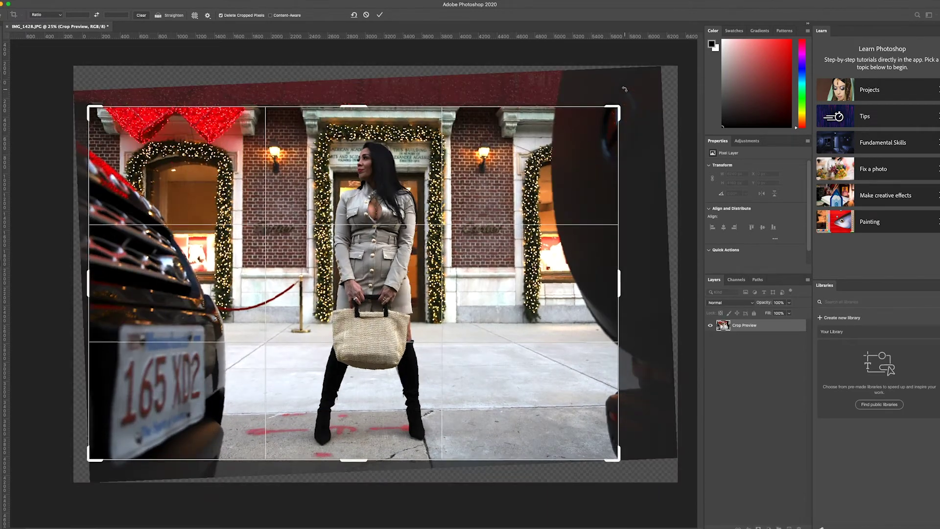
drag(522, 175, 513, 170)
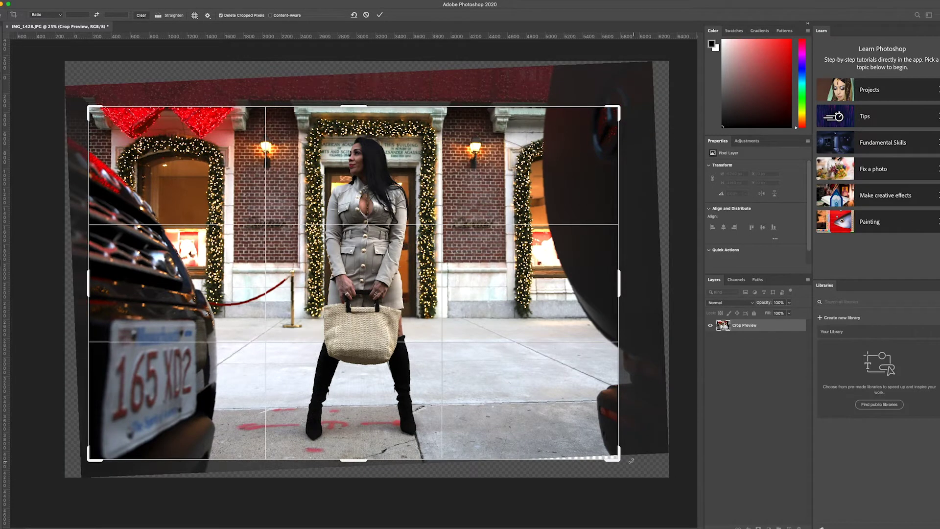
drag(616, 459, 601, 446)
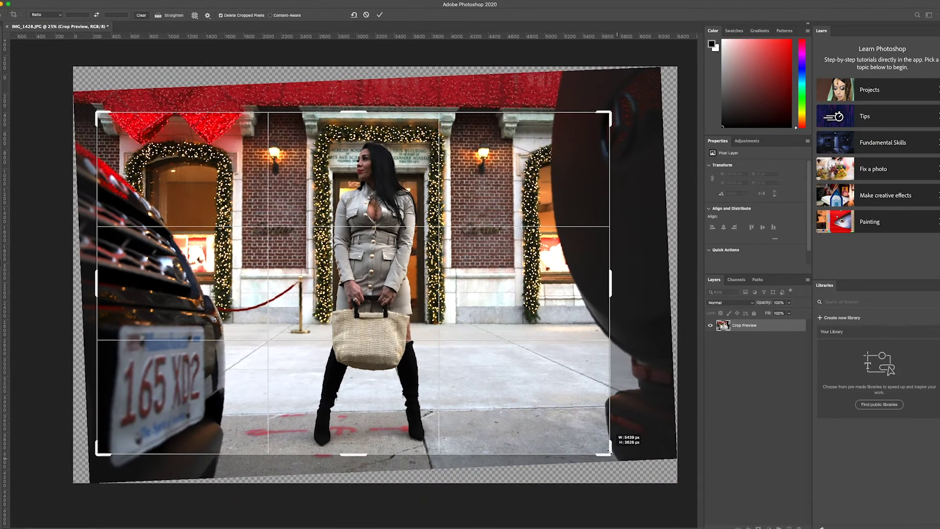
drag(94, 453, 98, 451)
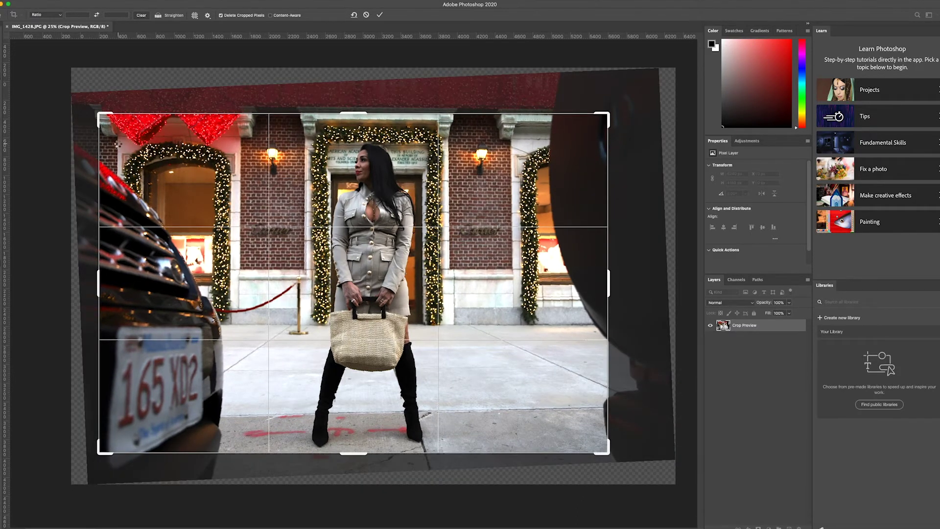
key(Return)
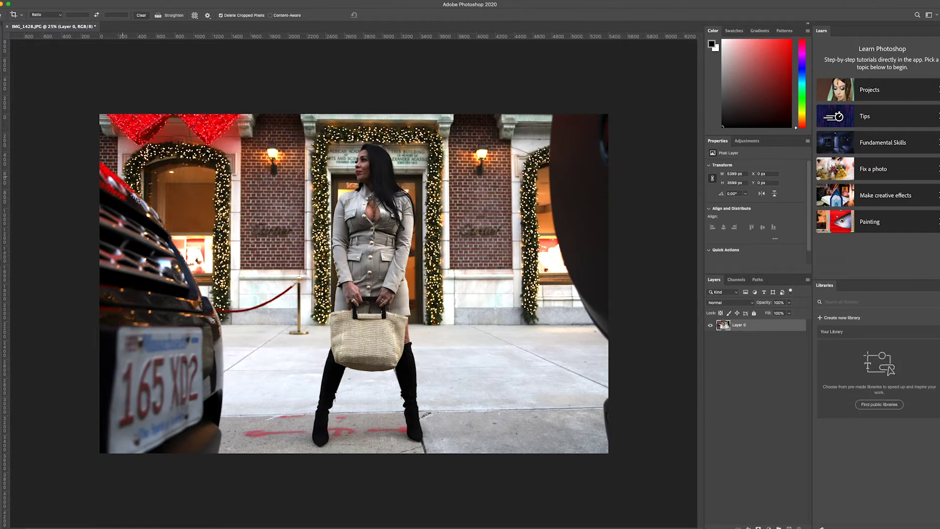
key(z)
key(ctrl+plus)
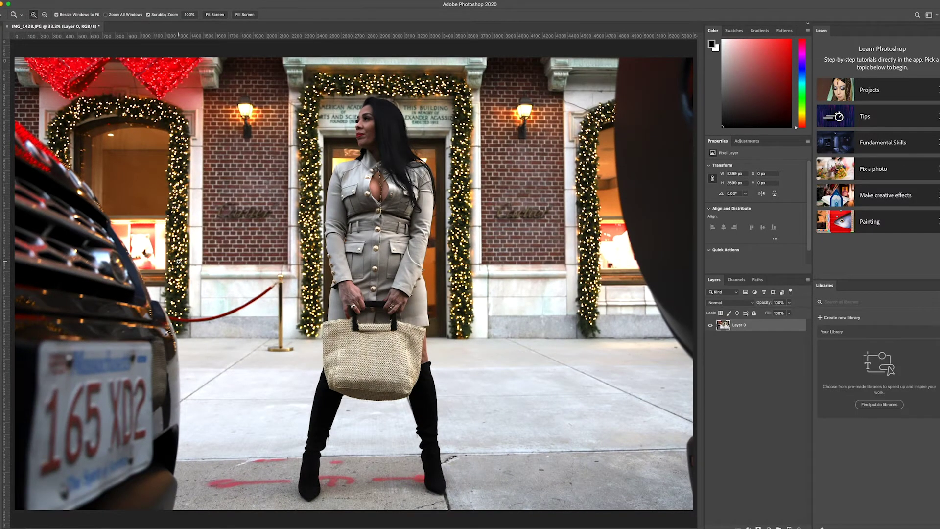
Step: Zoom in to 100% on the woman's torso
click(333, 143)
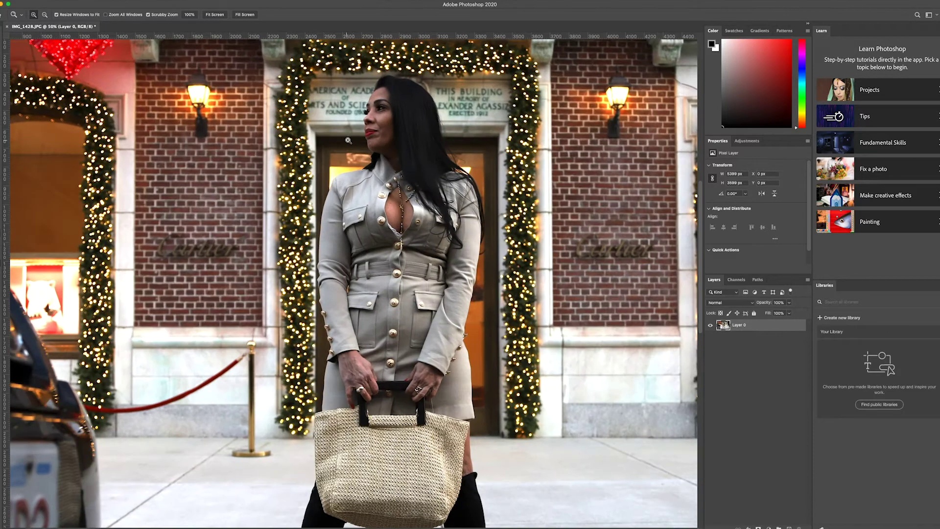
click(392, 173)
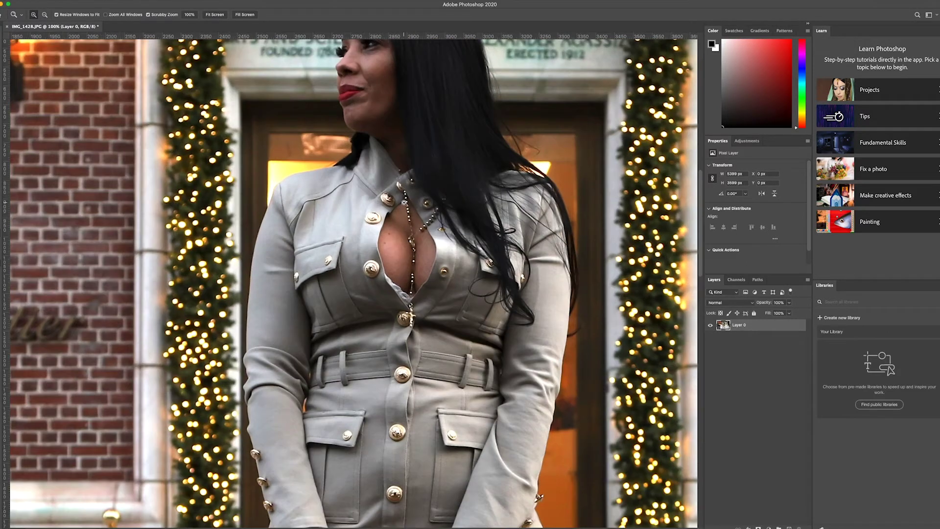
scroll(405, 202, up, 3)
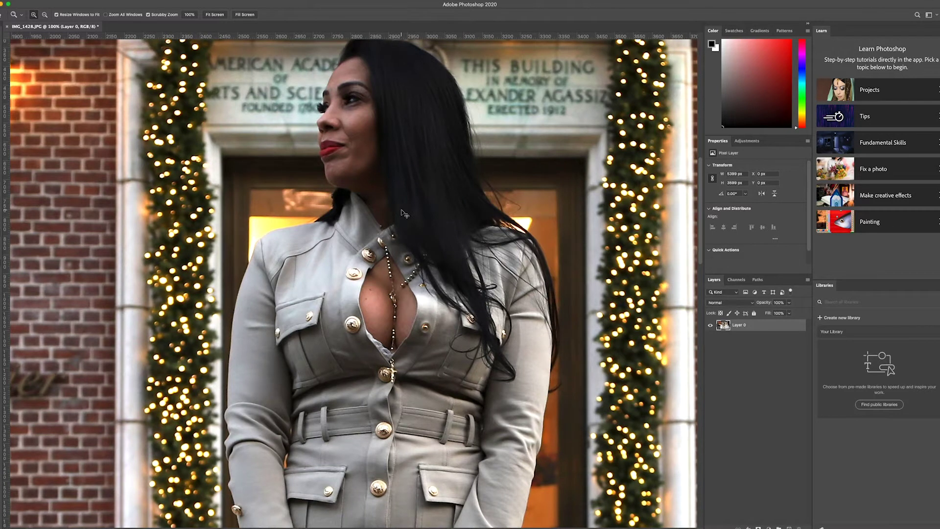
Step: Apply a second Levels adjustment raising the midtone gamma to 1.10
key(ctrl+l)
scroll(511, 227, left, 15)
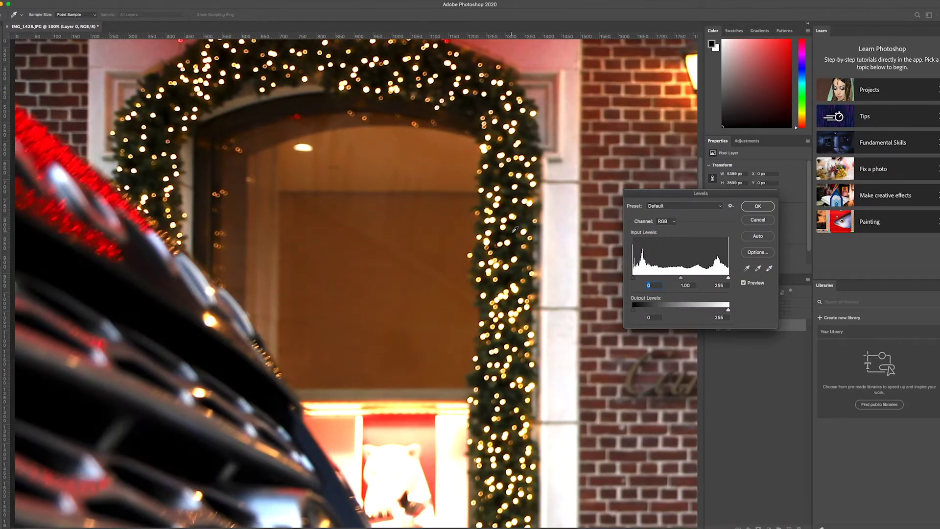
scroll(511, 226, right, 8)
scroll(511, 226, right, 6)
scroll(511, 226, right, 14)
scroll(511, 226, left, 3)
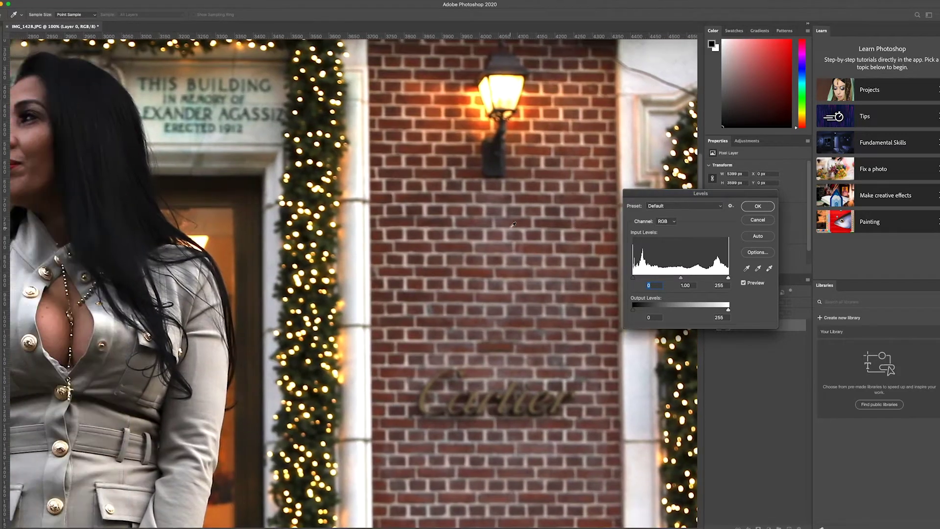
scroll(513, 225, left, 4)
scroll(513, 224, left, 1)
scroll(513, 225, left, 2)
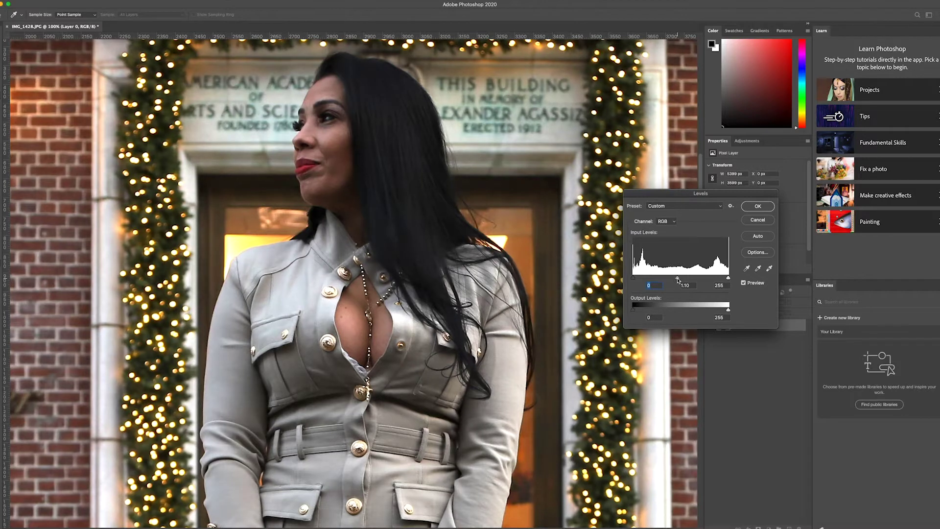
click(758, 208)
key(z)
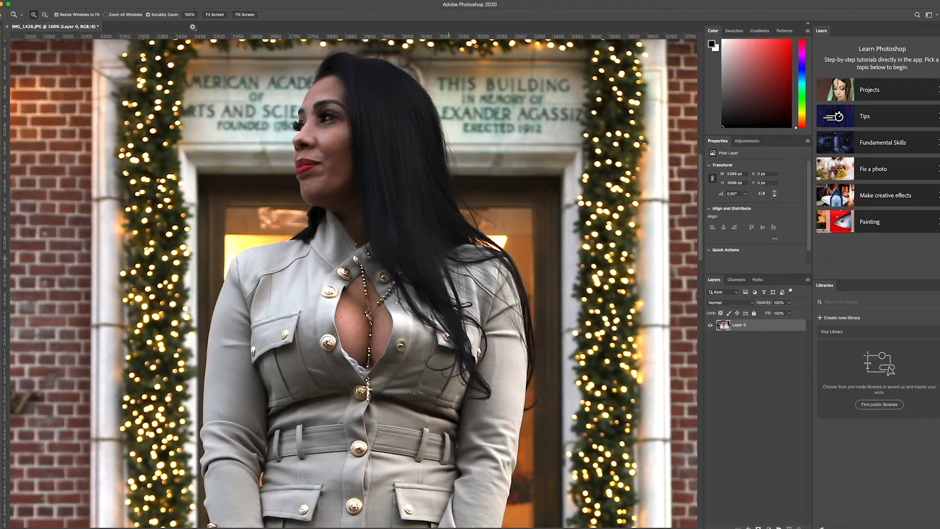
click(191, 0)
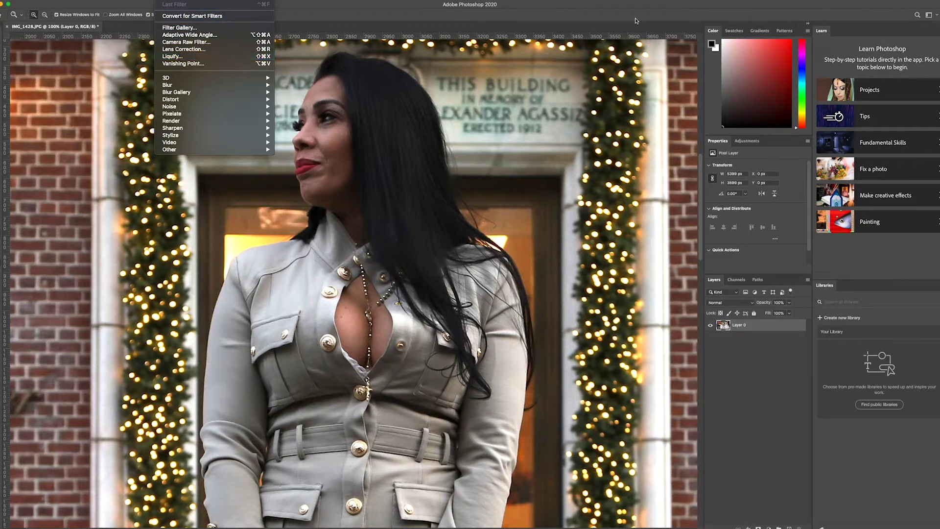
Step: Run the saved Smart Sharpen action from Set 1 in the Actions panel
click(220, 0)
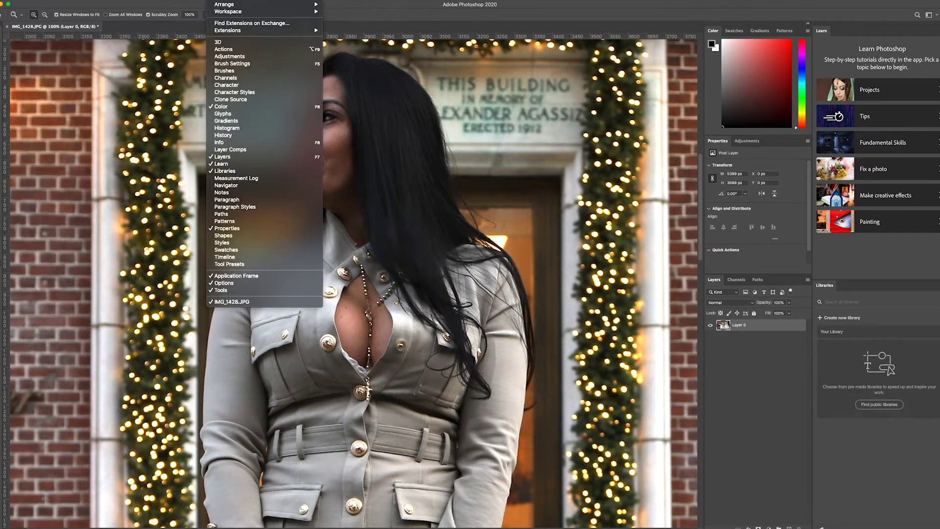
click(224, 49)
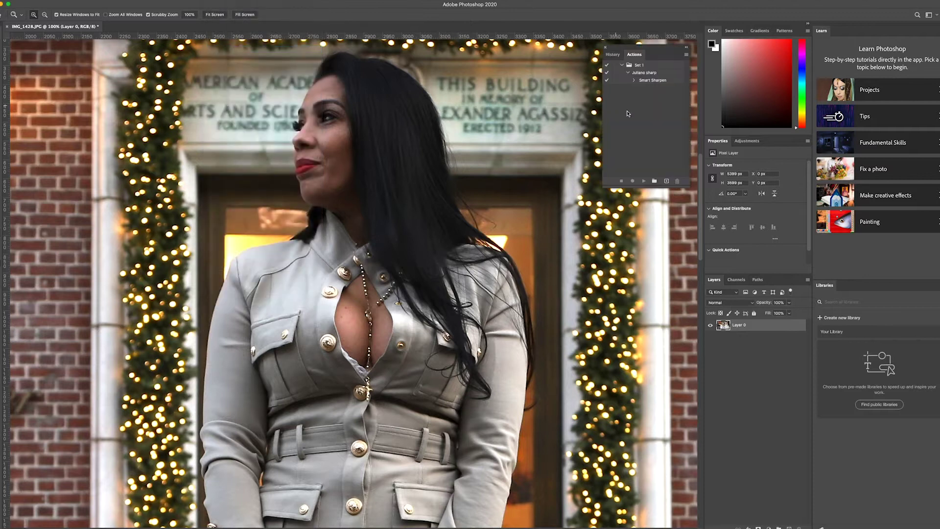
click(645, 67)
click(651, 74)
key(F2)
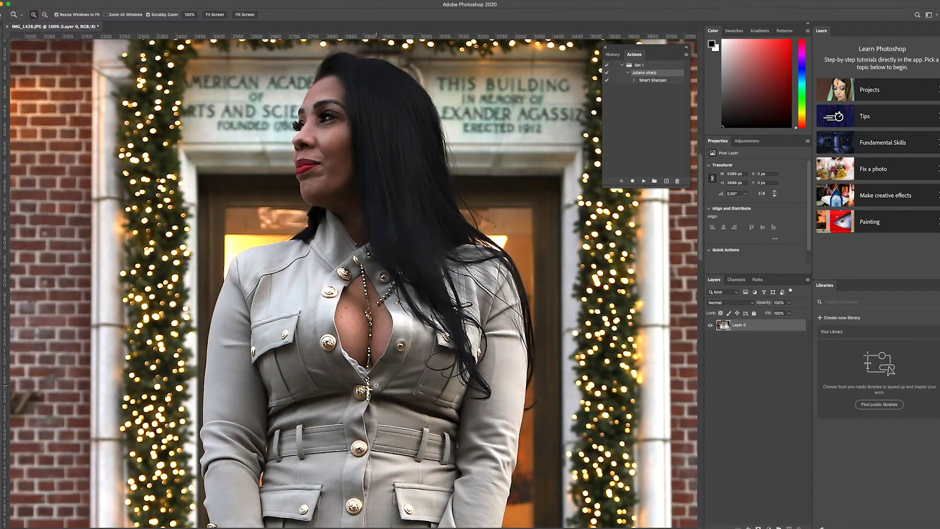
click(356, 371)
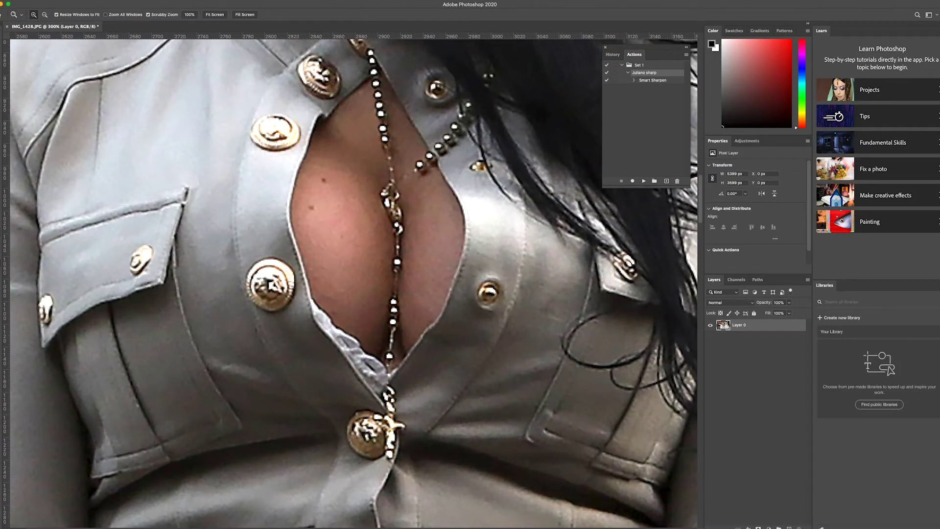
Step: Lasso-select the white shirt fabric gaping beside the necklace above the lower gold button
key(w)
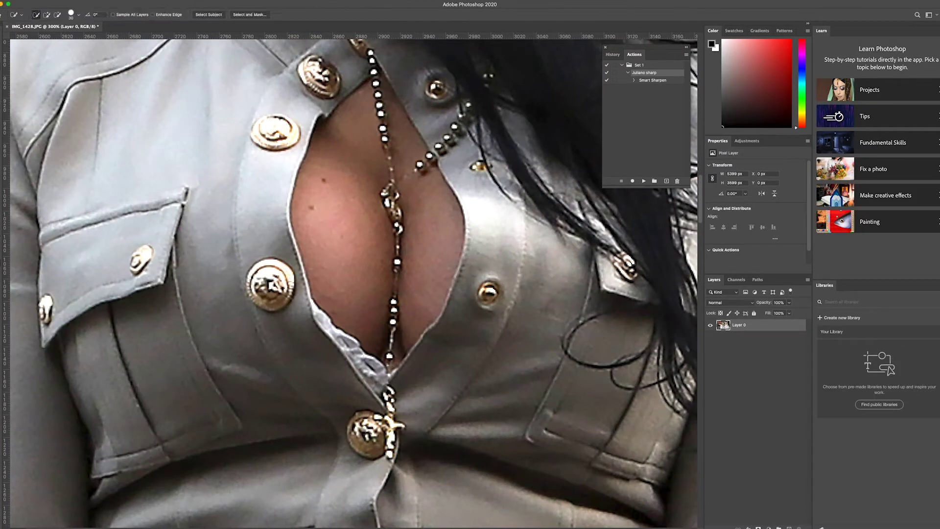
key(l)
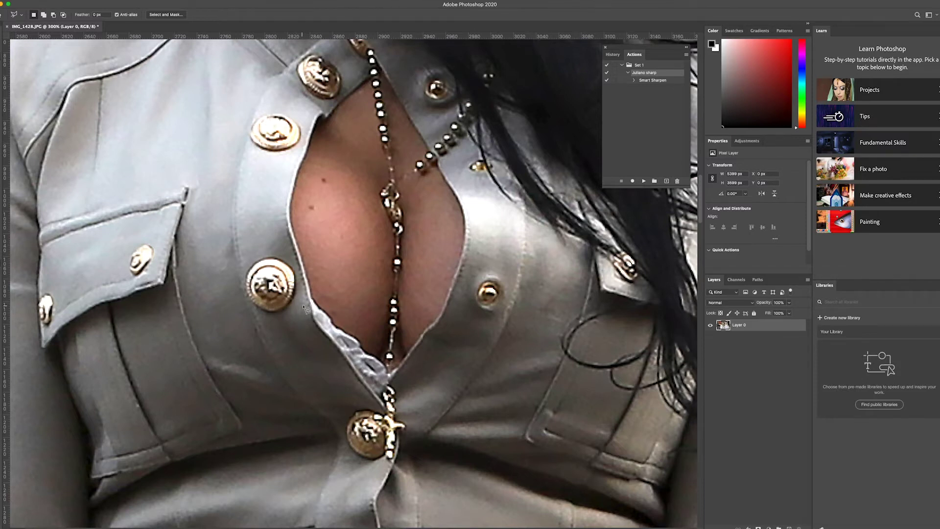
mouse_move(301, 304)
mouse_down()
mouse_move(284, 326)
mouse_move(343, 405)
mouse_up()
drag(349, 410, 383, 406)
click(304, 306)
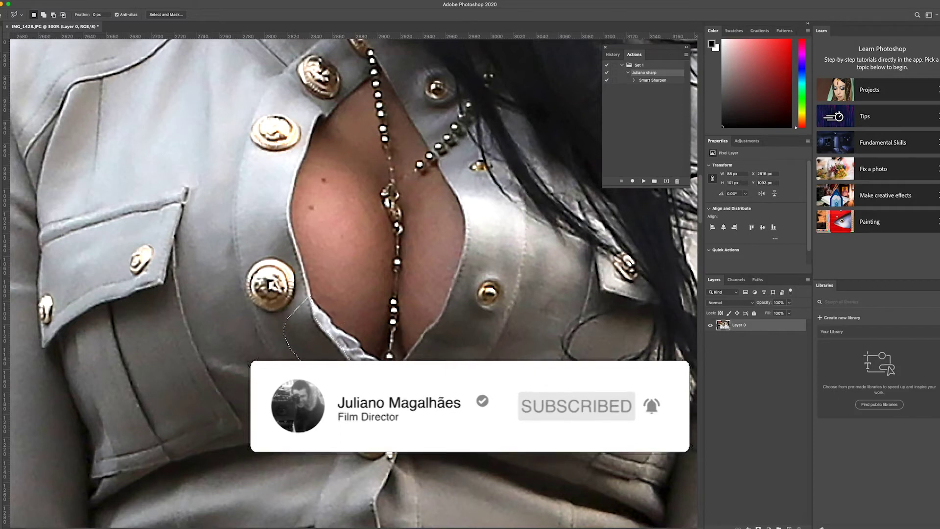
click(164, 1)
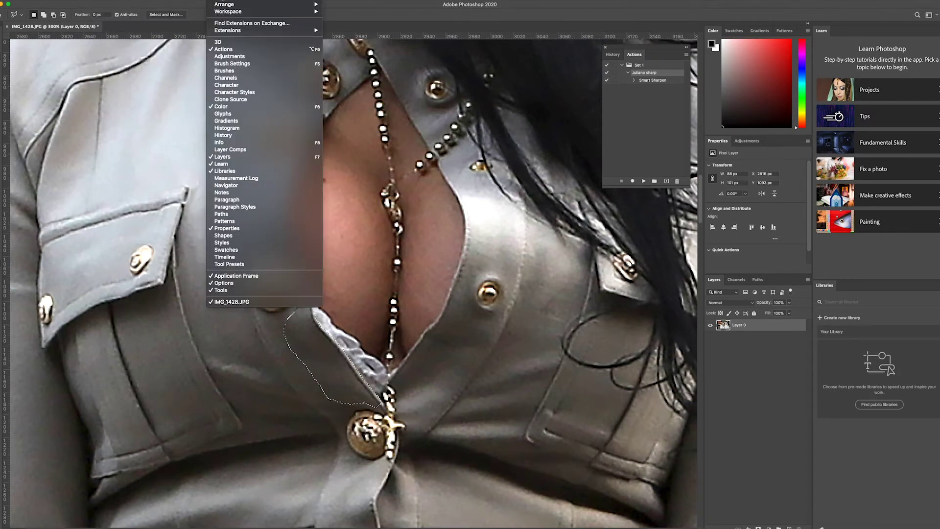
Step: Warp the selected fabric fold to pull the jacket edge over the white gap, and commit
click(434, 9)
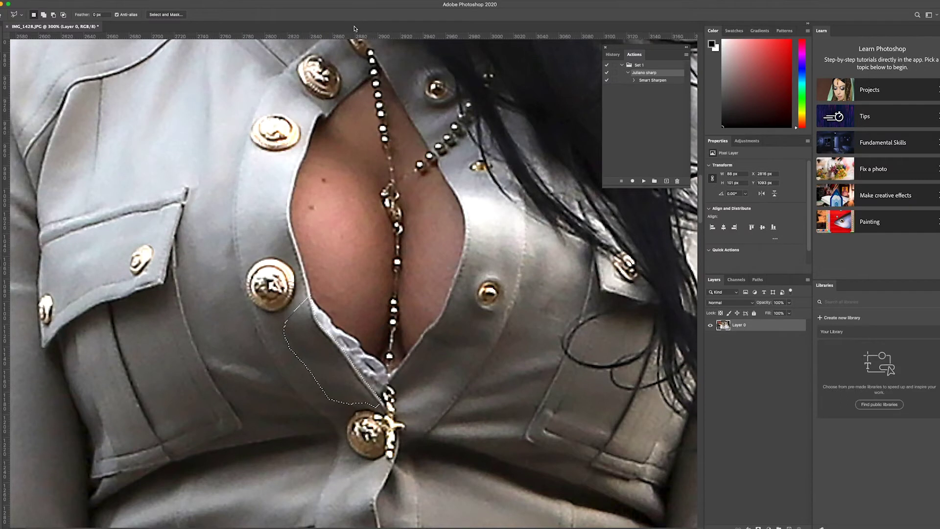
key(ctrl+t)
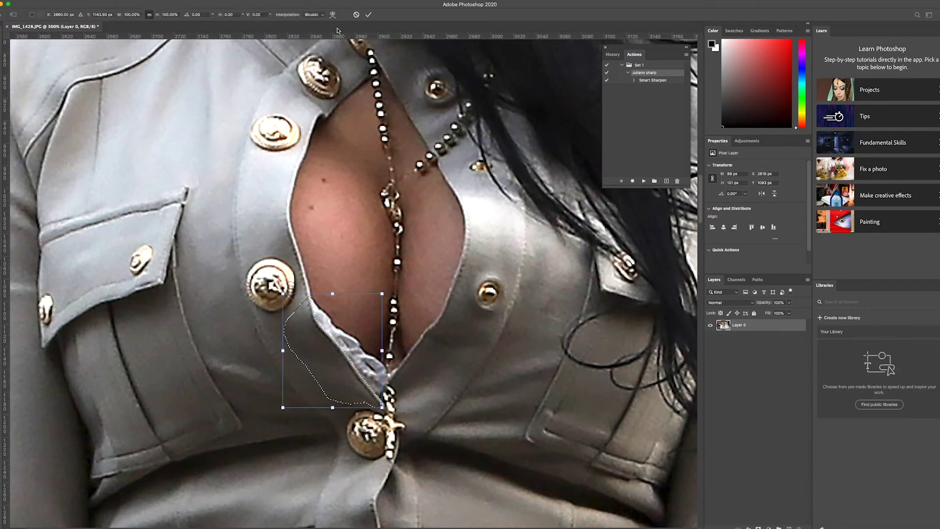
click(332, 15)
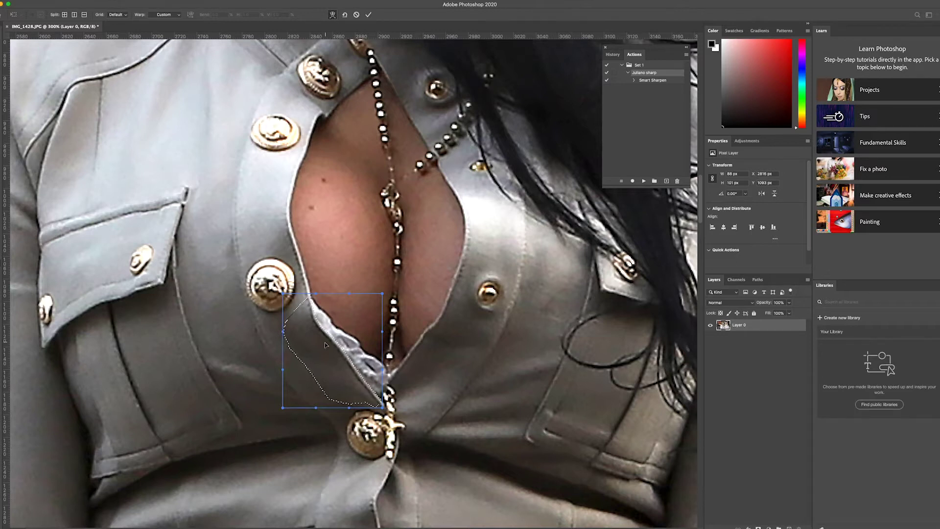
drag(327, 340, 323, 329)
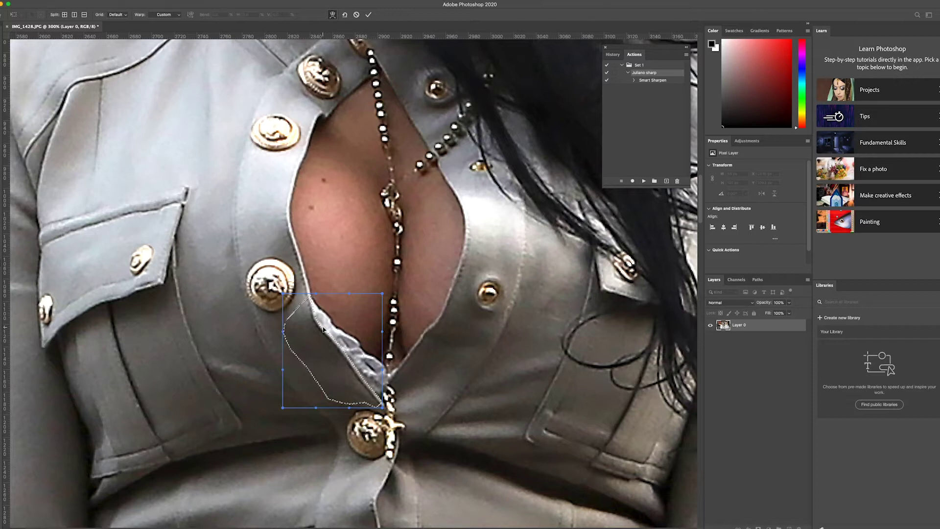
mouse_move(323, 330)
mouse_down()
mouse_move(321, 294)
mouse_move(320, 331)
mouse_move(326, 321)
mouse_move(347, 362)
mouse_move(357, 350)
mouse_move(309, 373)
mouse_move(329, 332)
mouse_move(309, 308)
mouse_move(385, 382)
mouse_up()
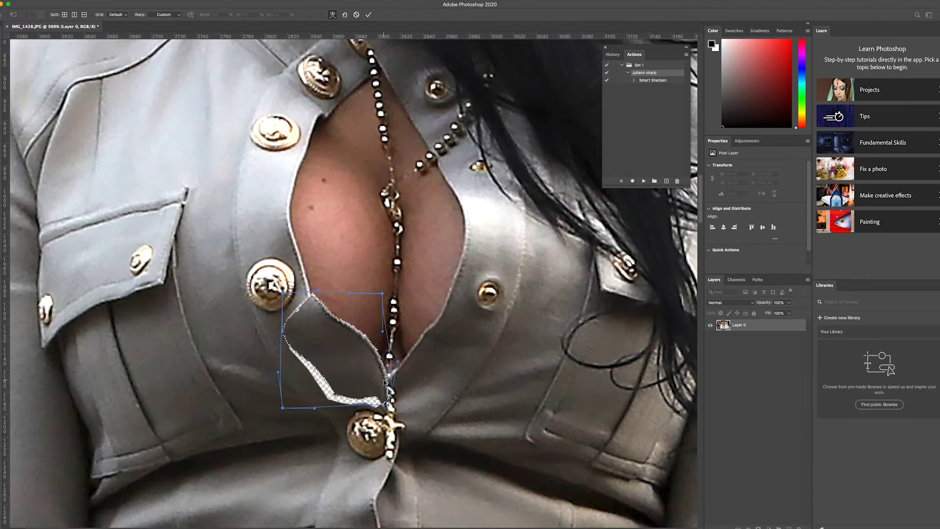
mouse_move(296, 333)
mouse_down()
mouse_move(305, 305)
mouse_move(323, 392)
mouse_up()
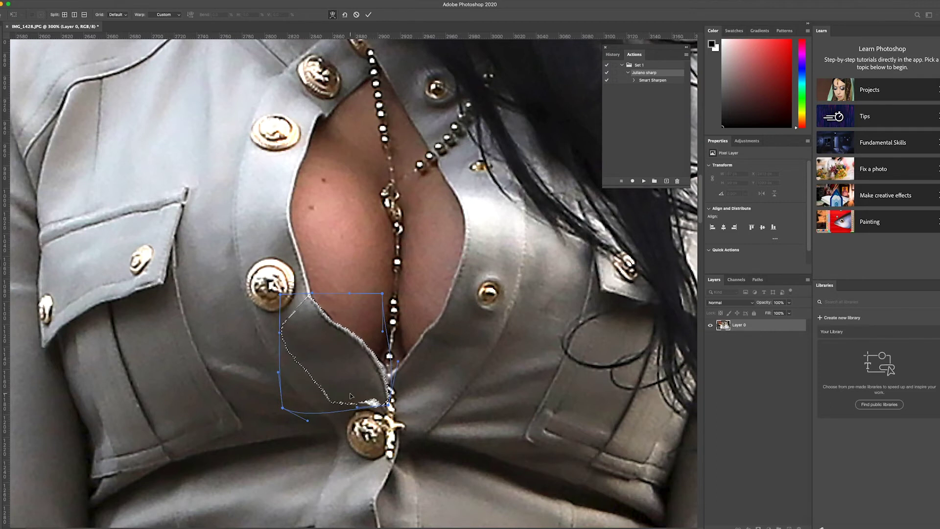
drag(322, 392, 372, 401)
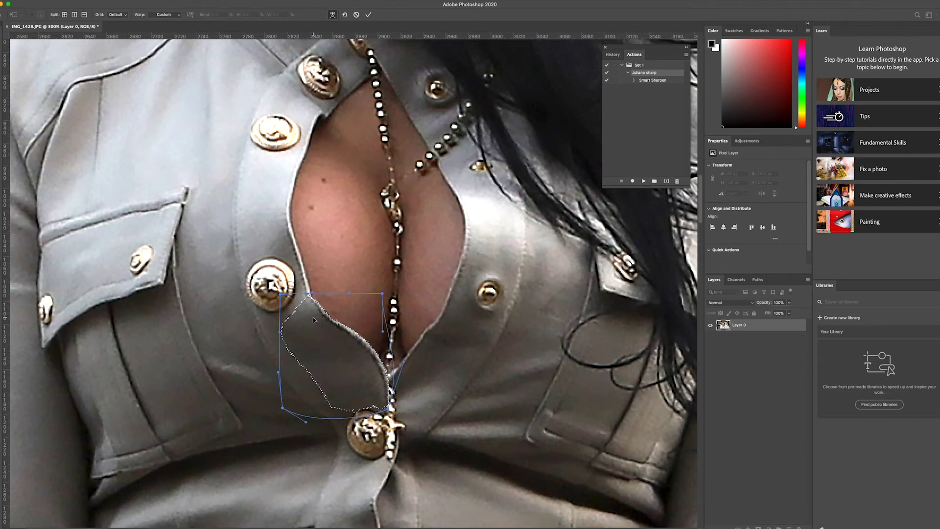
key(Return)
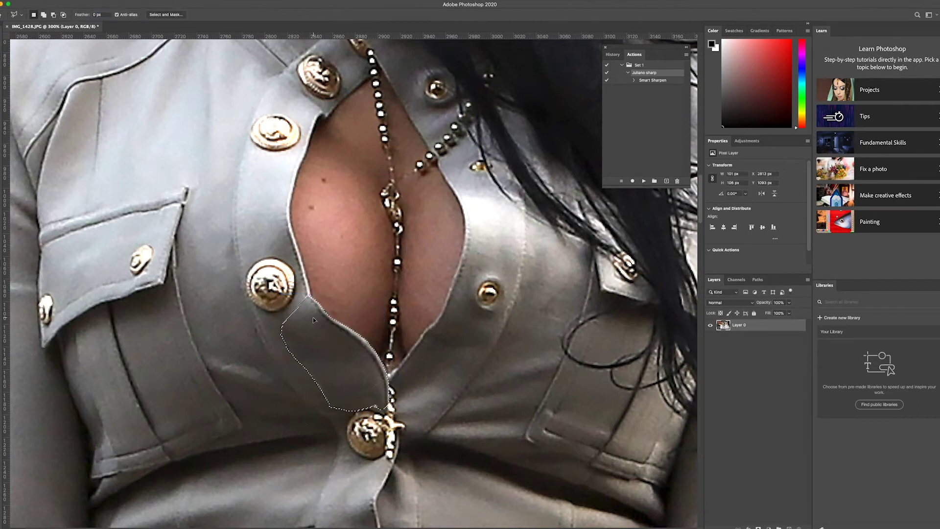
scroll(313, 317, left, 5)
key(ctrl+d)
key(m)
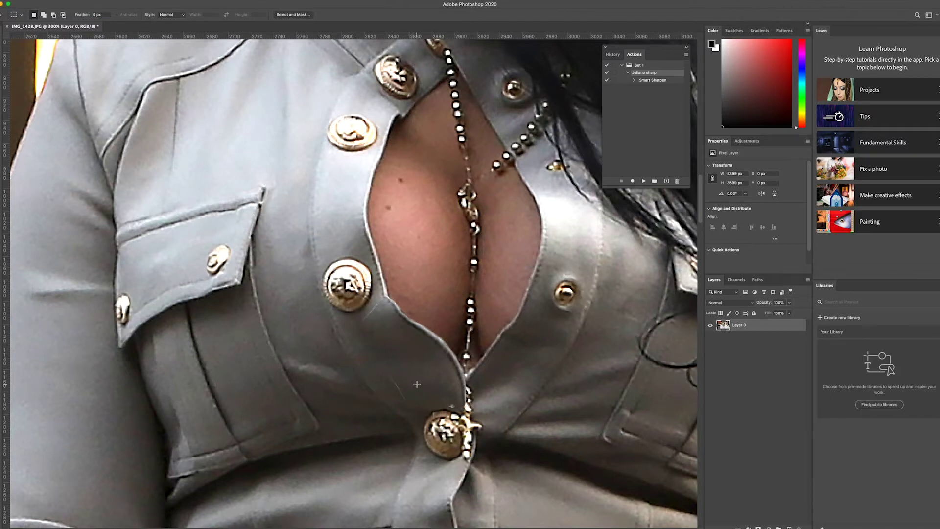
key(ctrl+shift+d)
Step: Nudge the fabric left and warp its left edge beside the gold button, then commit
key(ctrl+t)
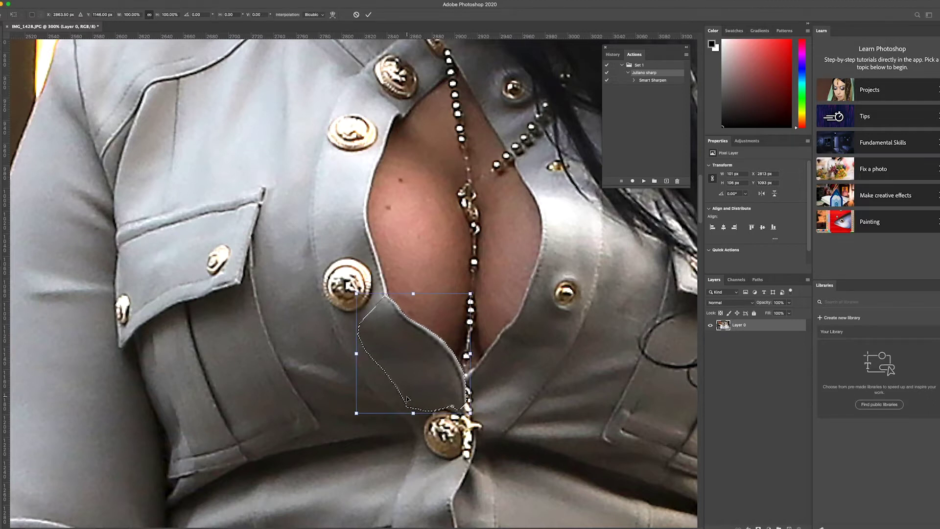
drag(406, 399, 416, 375)
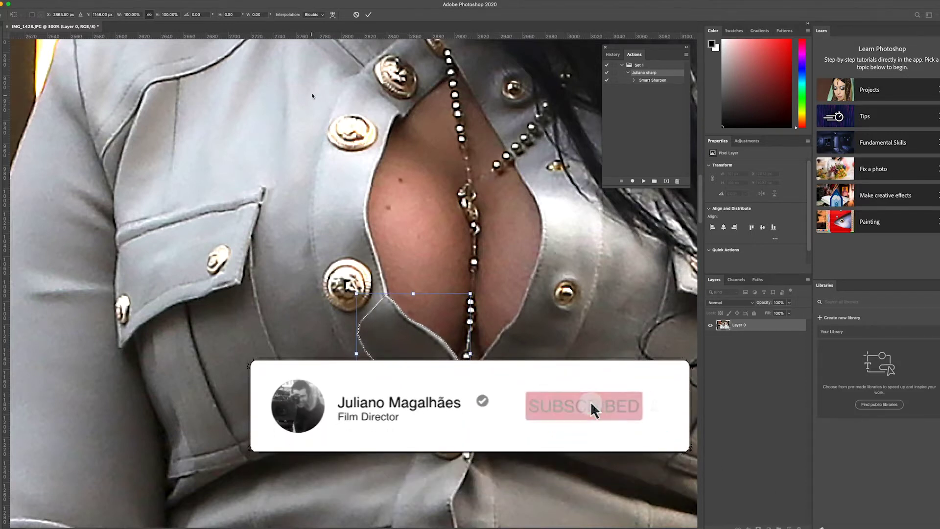
click(332, 15)
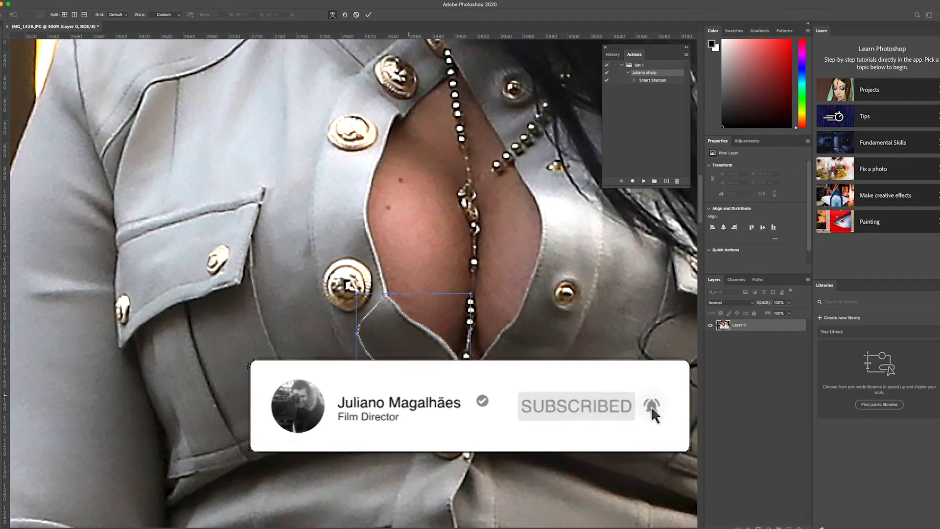
drag(381, 349, 379, 351)
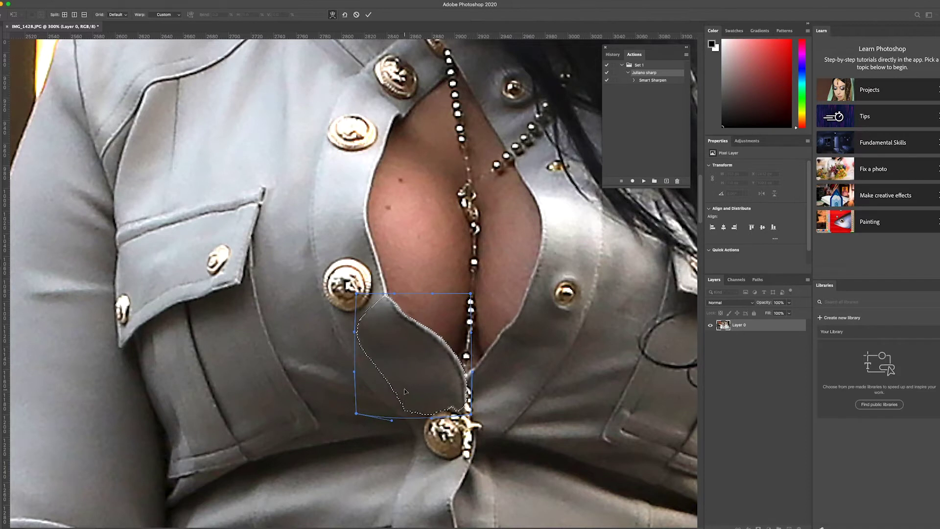
key(Return)
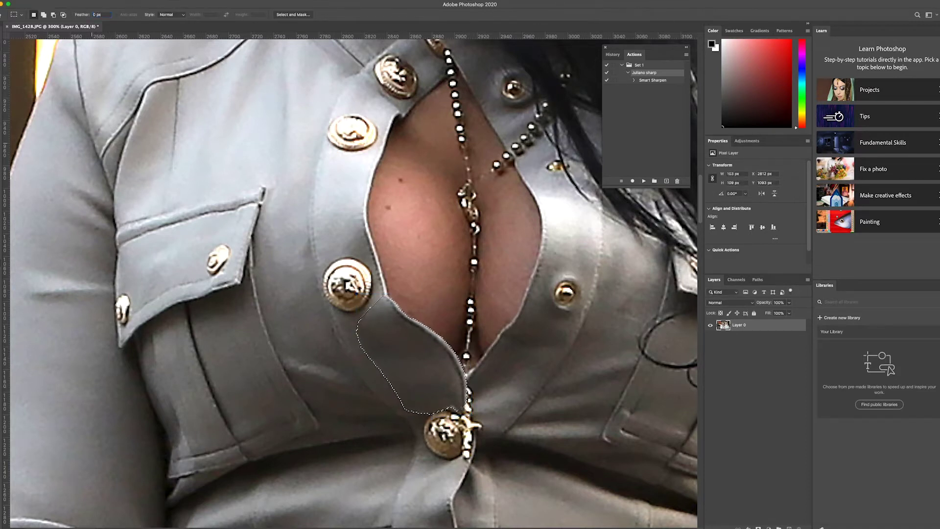
Step: Deselect the fabric, then test an eraser stroke below the button and undo it
key(ctrl+d)
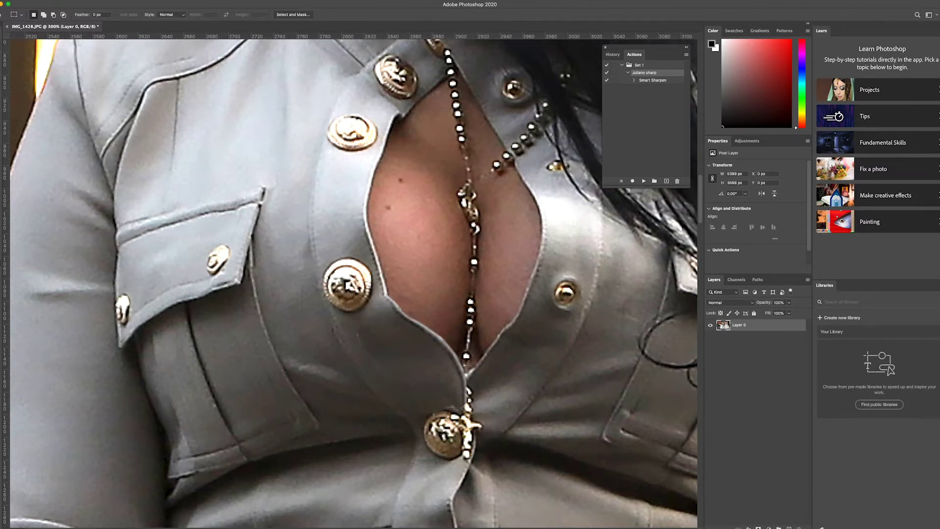
key(e)
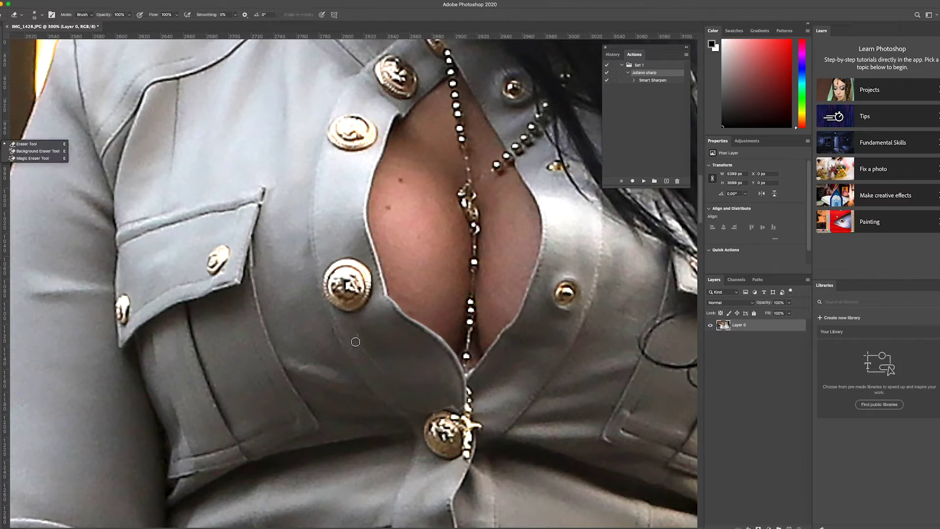
drag(357, 324, 354, 340)
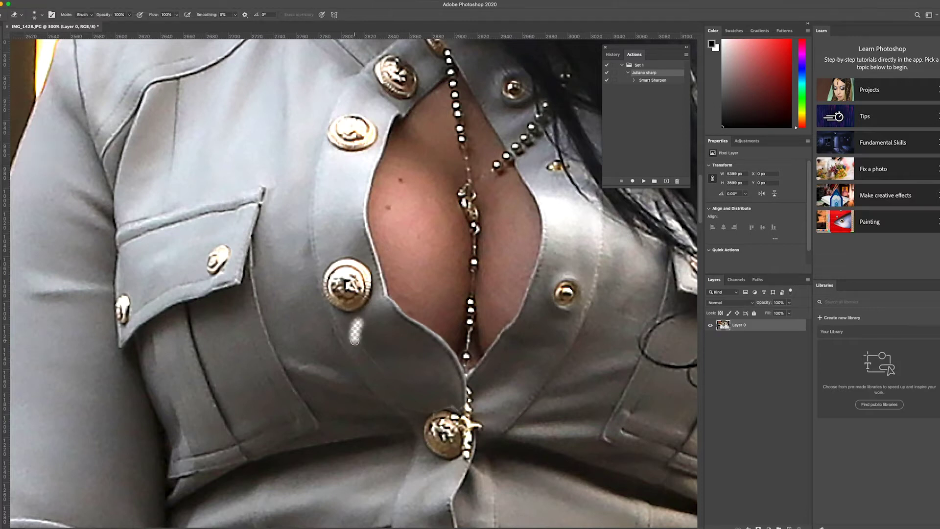
key(ctrl+z)
right_click(738, 326)
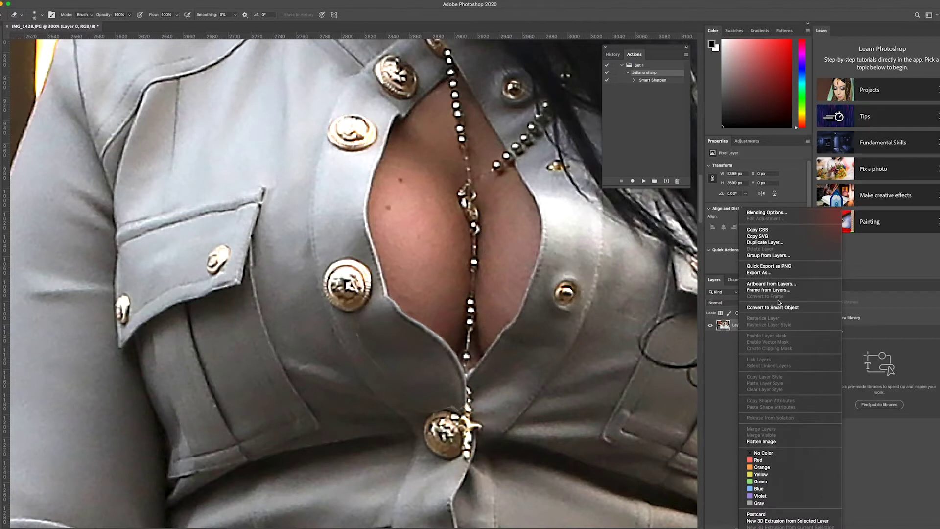
Step: Duplicate Layer 0 to create Layer 0 copy
click(765, 242)
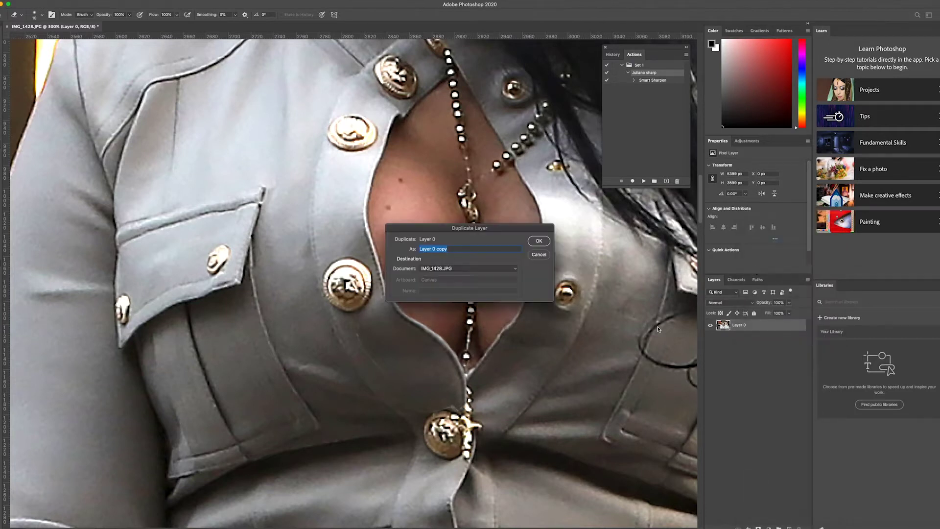
click(539, 241)
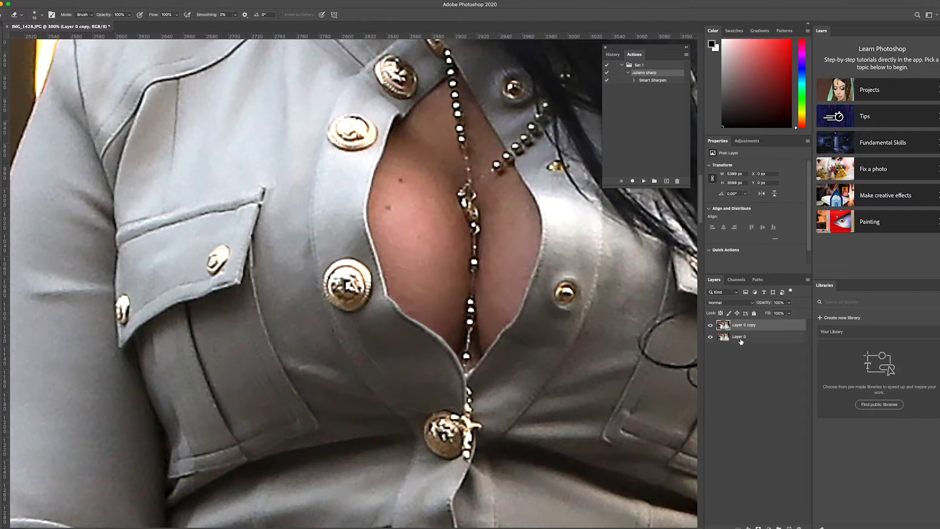
click(716, 338)
key(ctrl+t)
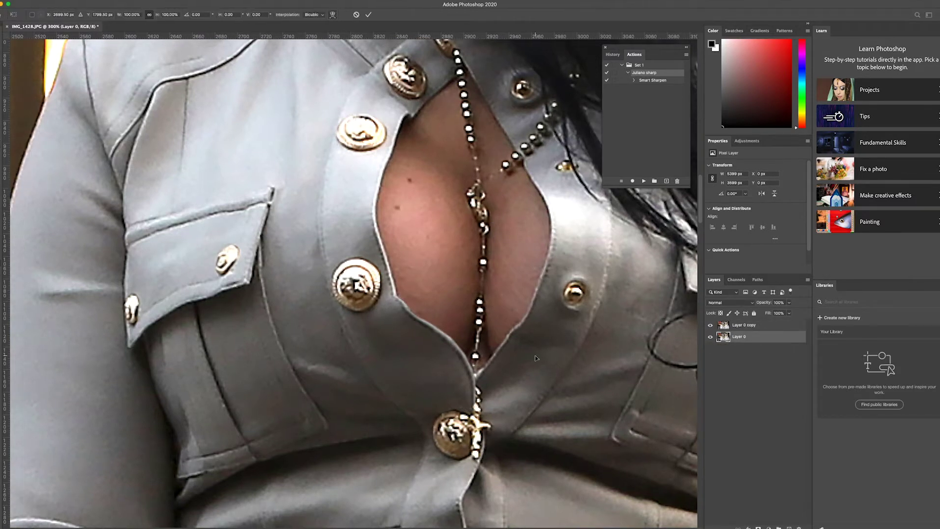
key(Escape)
Step: Try the Clone Stamp, dismiss its missing-source warning, and set brush size 40 on Layer 0 copy
key(s)
click(428, 417)
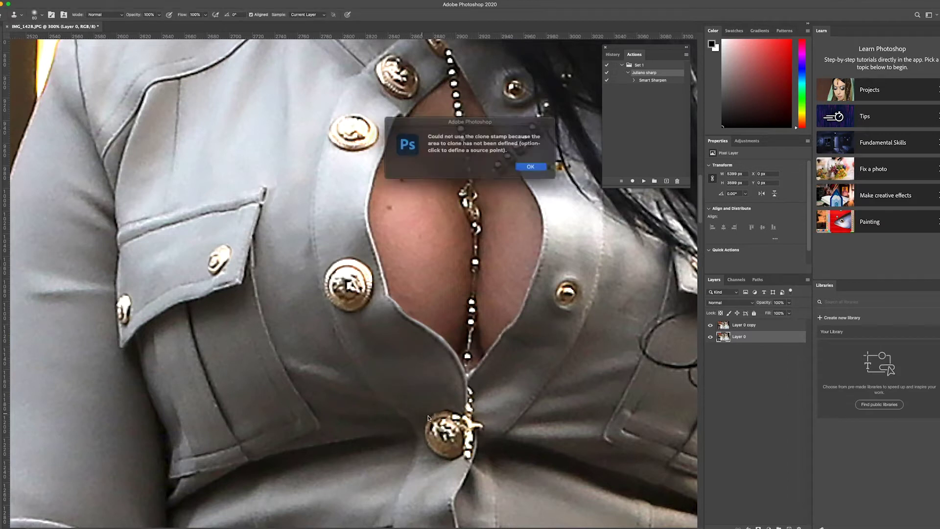
click(526, 166)
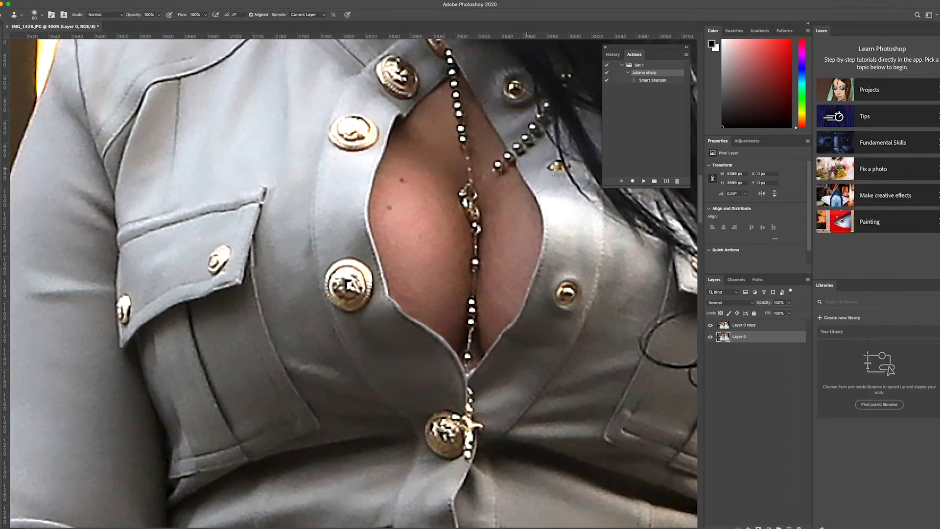
click(737, 325)
key(bracketleft)
key(bracketleft)
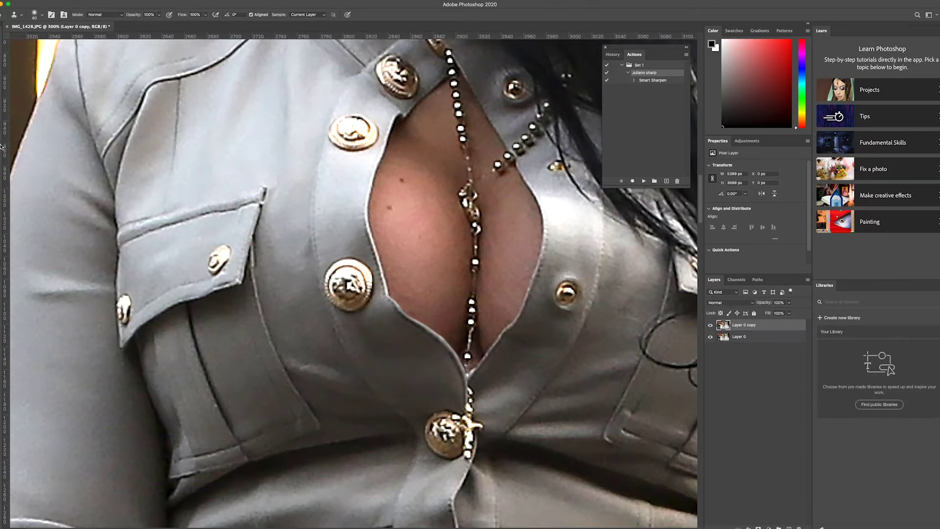
key(e)
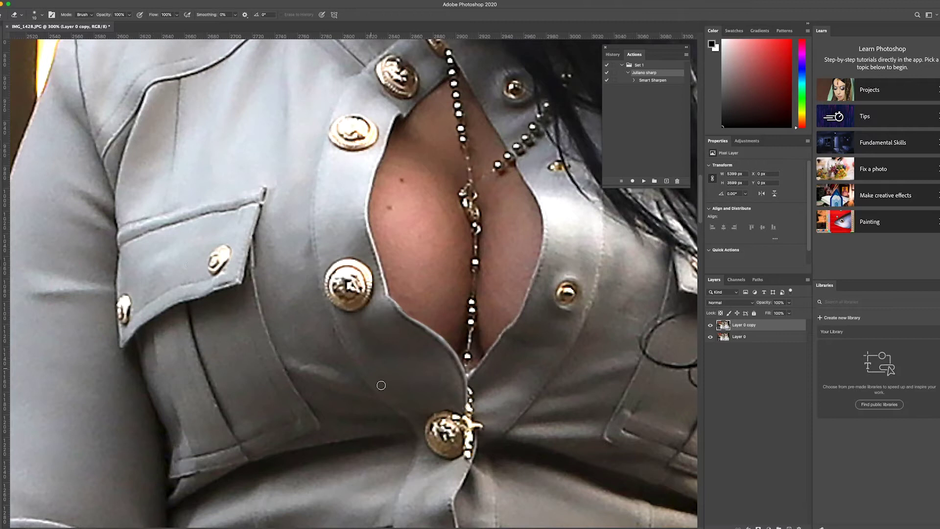
key(z)
alt+click(182, 287)
alt+click(182, 286)
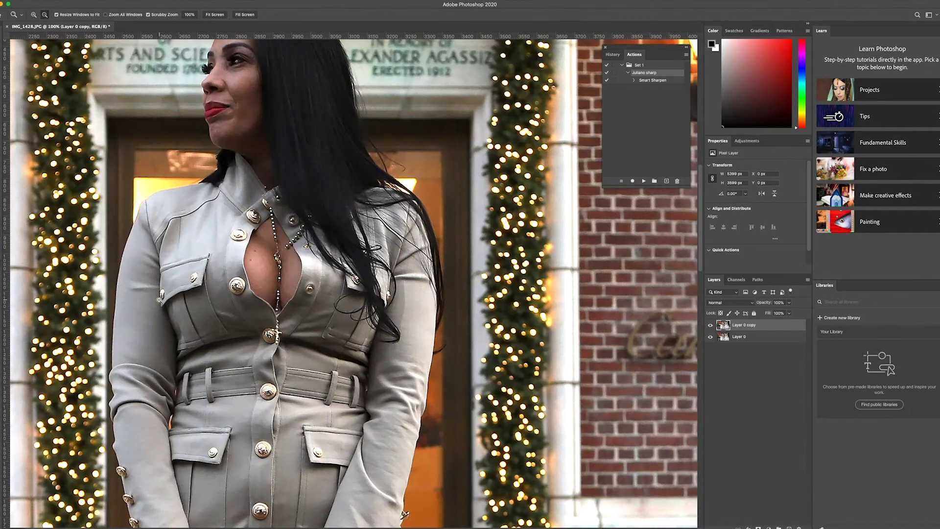
Step: Zoom out to the whole storefront and merge Layer 0 with Layer 0 copy
alt+click(147, 328)
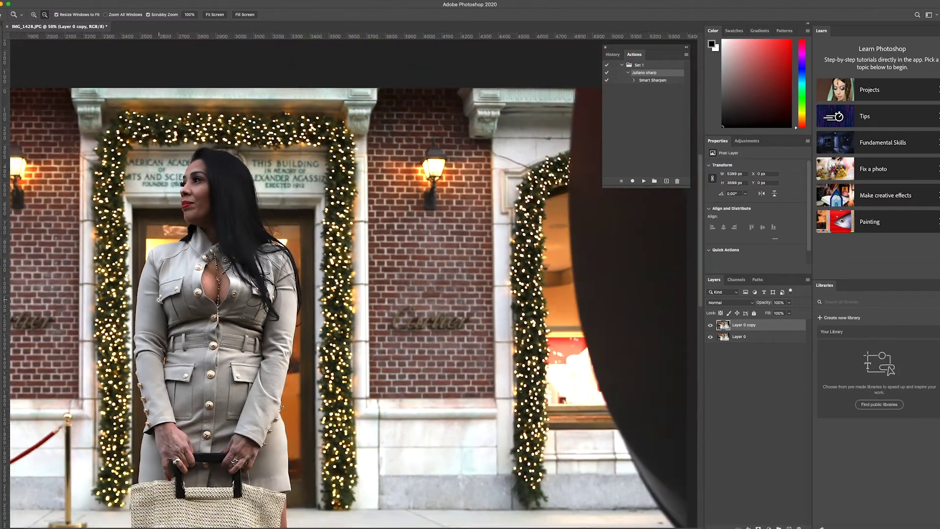
scroll(134, 338, left, 5)
scroll(182, 340, left, 3)
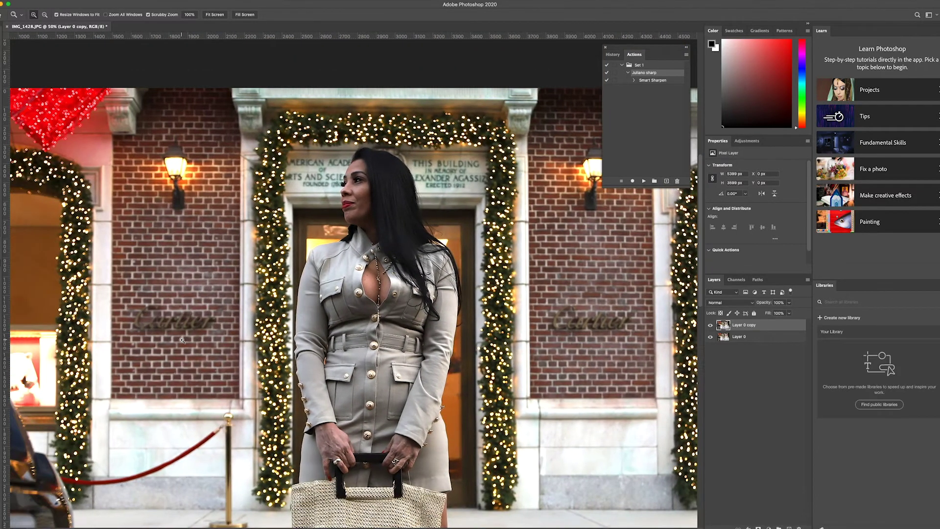
shift+click(749, 336)
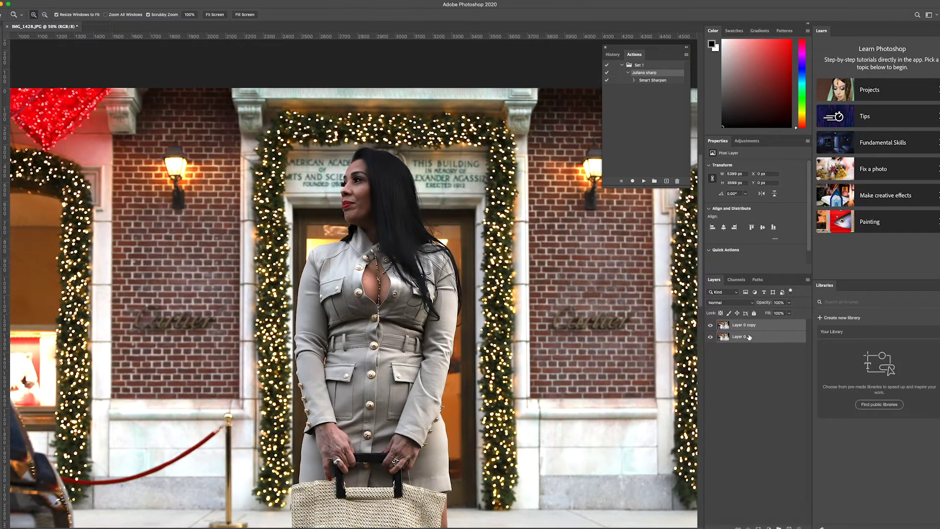
key(ctrl+e)
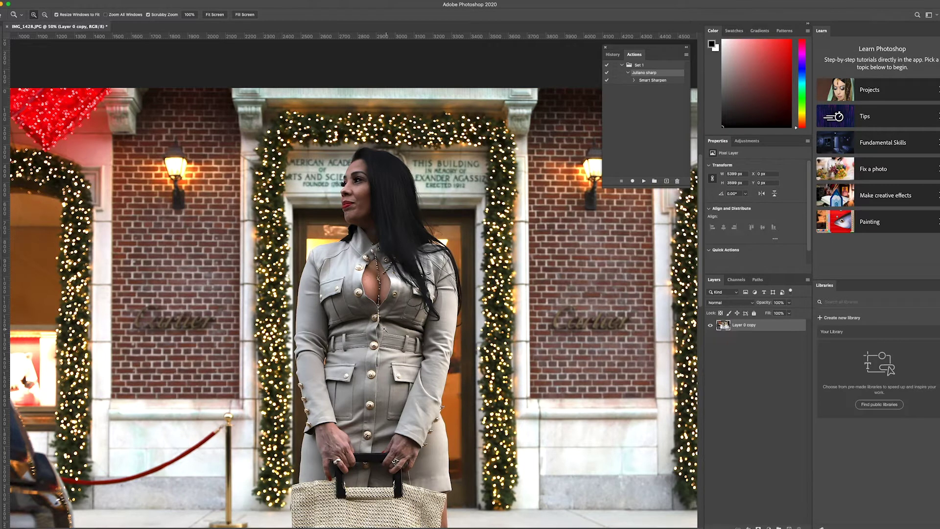
Step: Zoom in on the woman's collar, then back out to the full street scene
alt+click(392, 332)
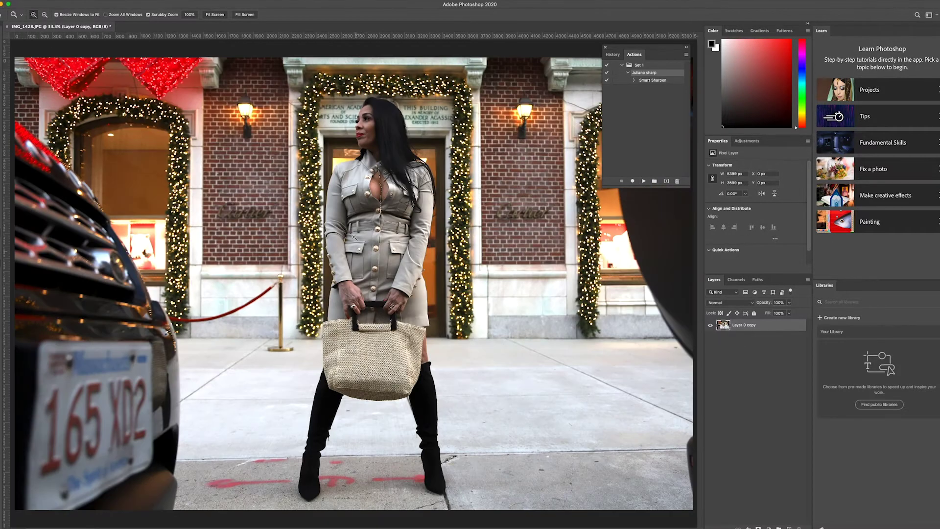
click(359, 158)
alt+click(361, 209)
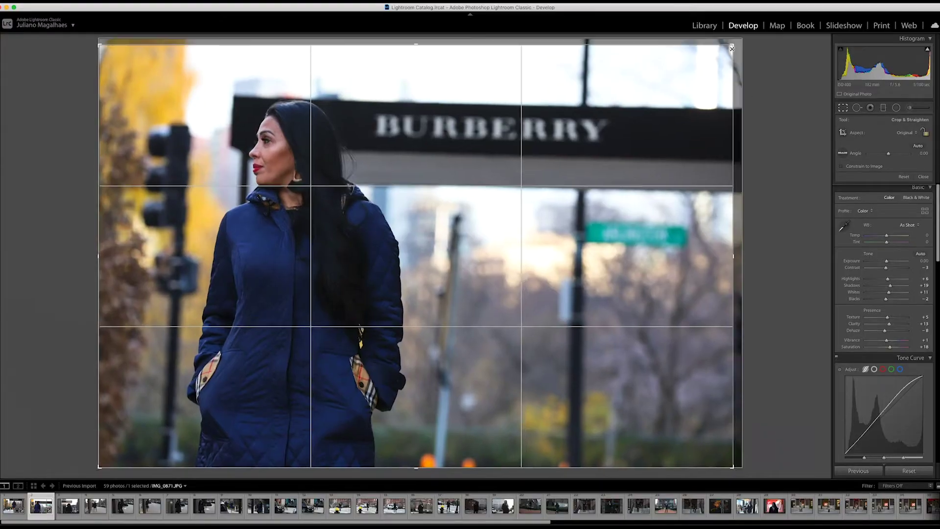
Step: Tighten IMG_0871.JPG's crop from the top-right and straighten it to about -1.51°
drag(736, 42, 656, 96)
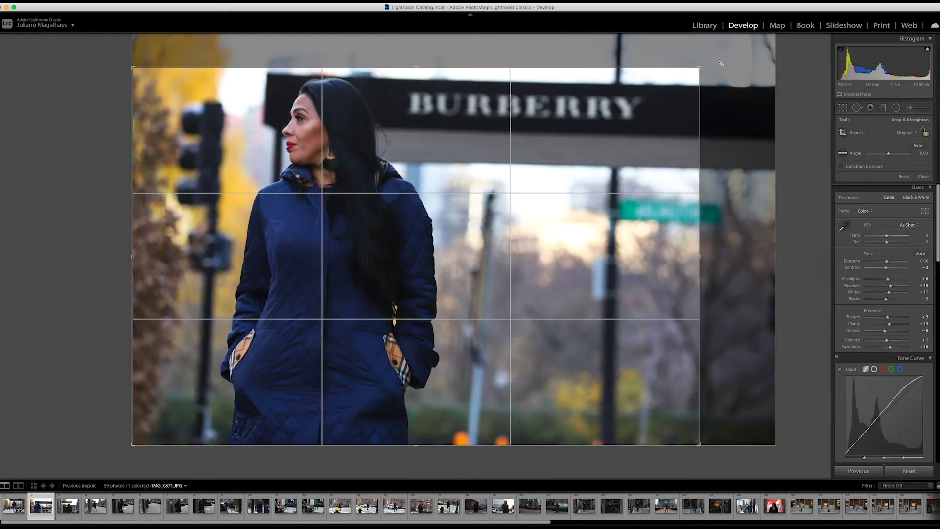
drag(717, 68, 720, 57)
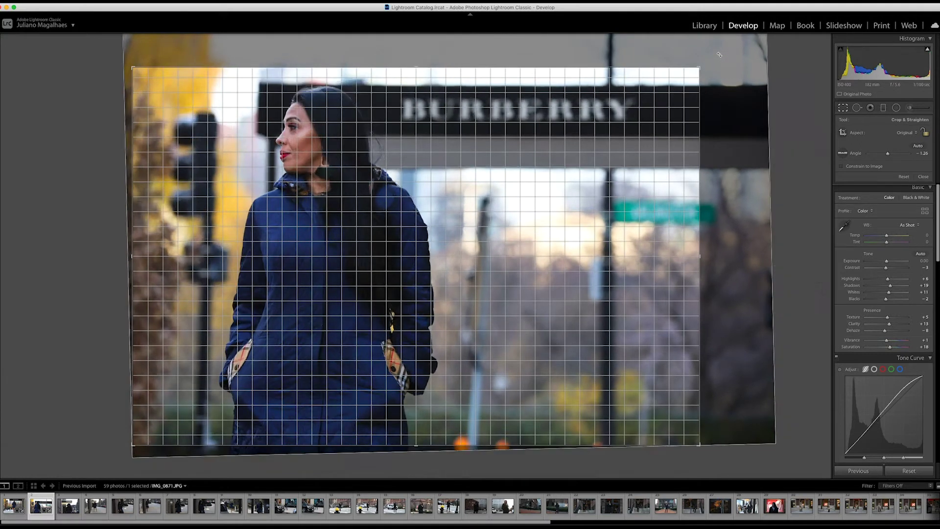
mouse_move(720, 57)
mouse_down()
mouse_move(720, 68)
mouse_move(716, 60)
mouse_up()
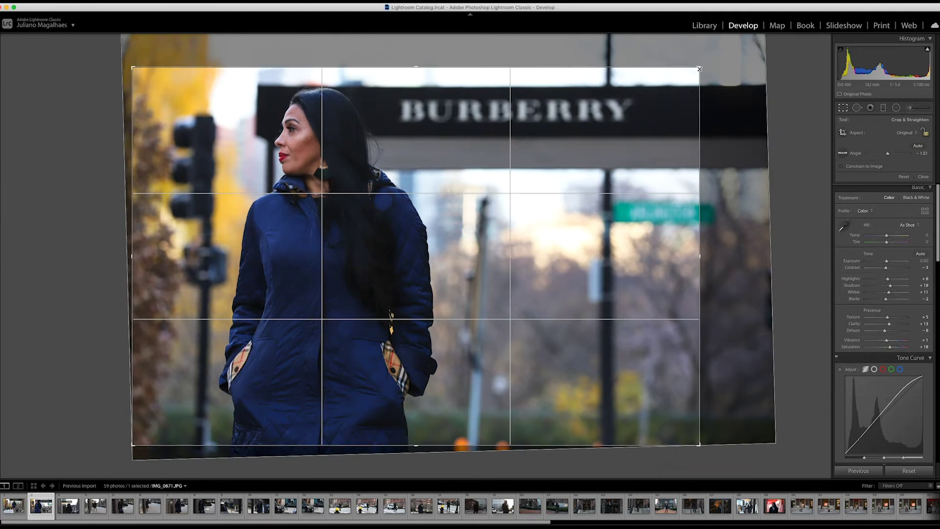
drag(700, 67, 698, 69)
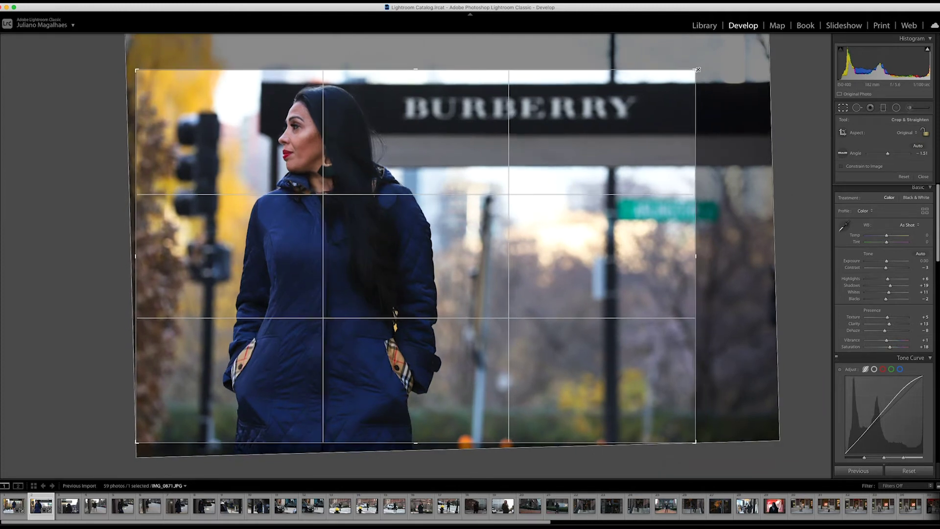
key(Return)
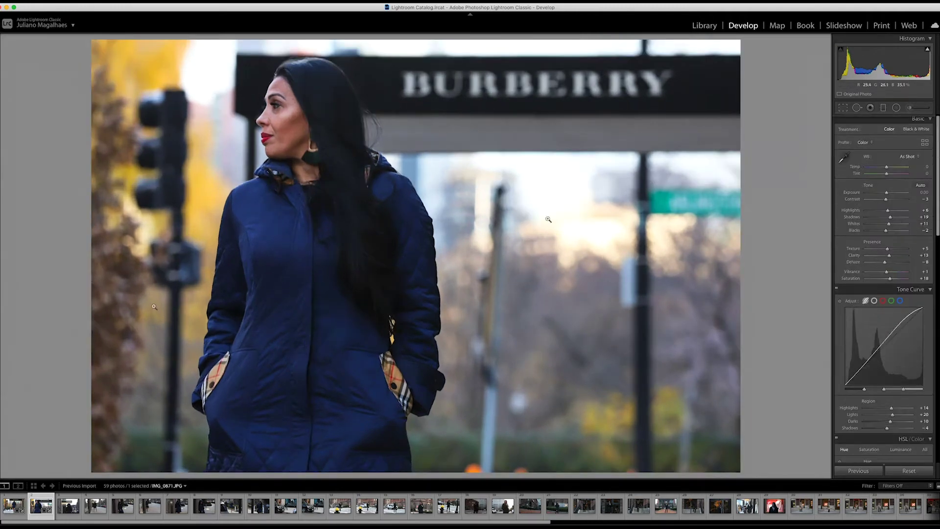
key(F7)
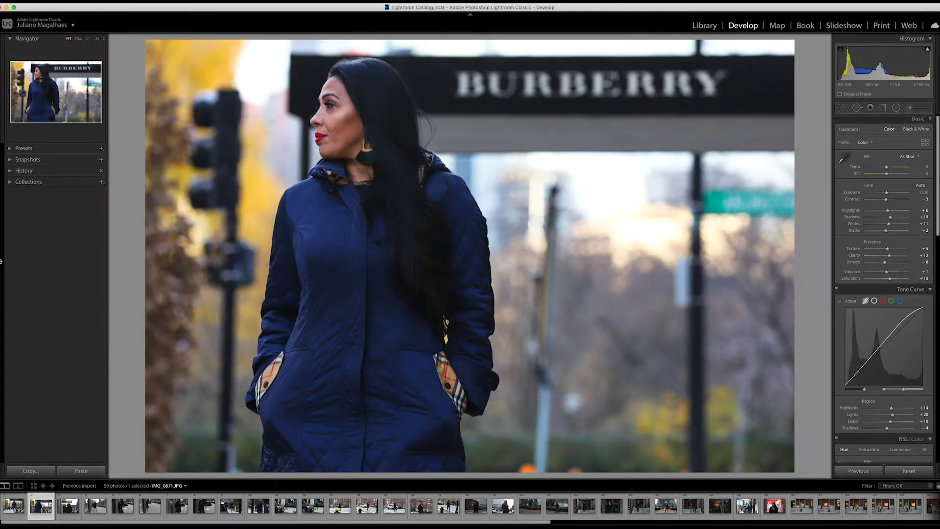
Step: Preview the B&W presets, from Landscape and High Contrast through Flat, Infrared and Split Tone
key(F7)
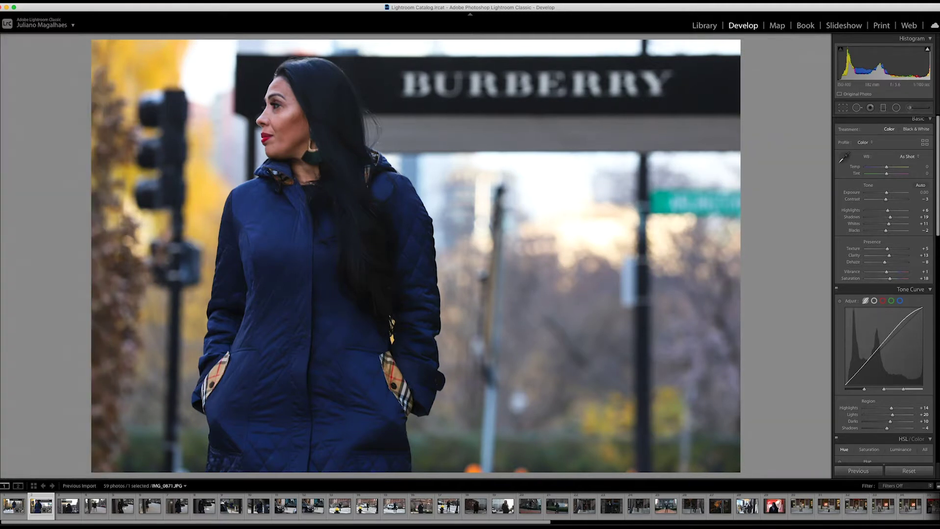
mouse_move(1, 260)
click(10, 149)
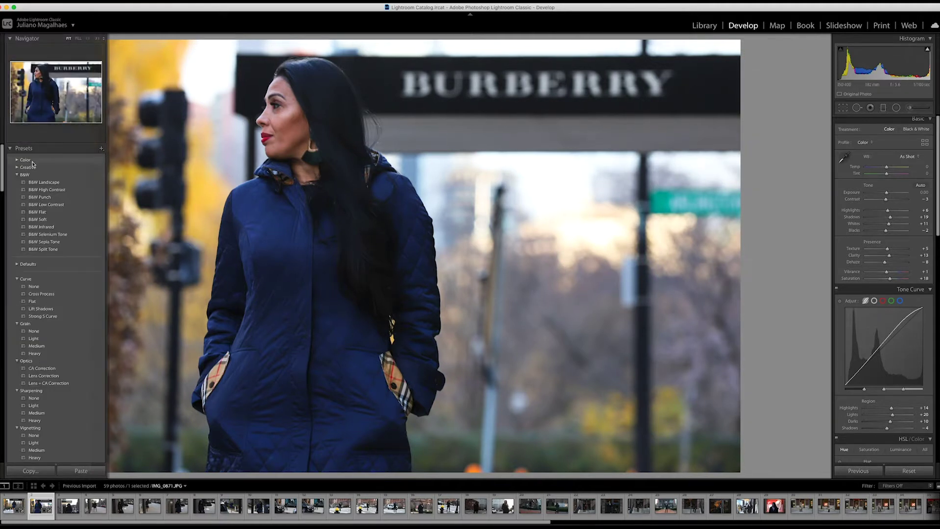
click(40, 184)
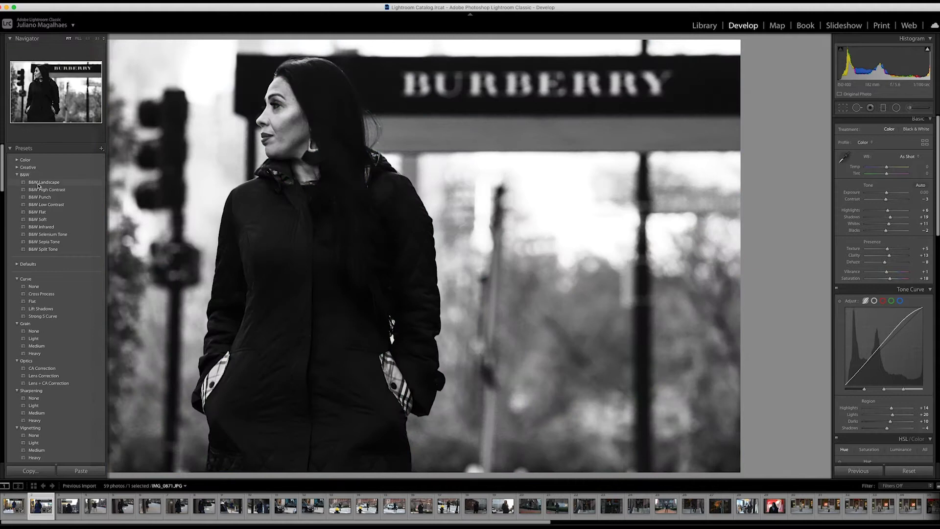
click(37, 191)
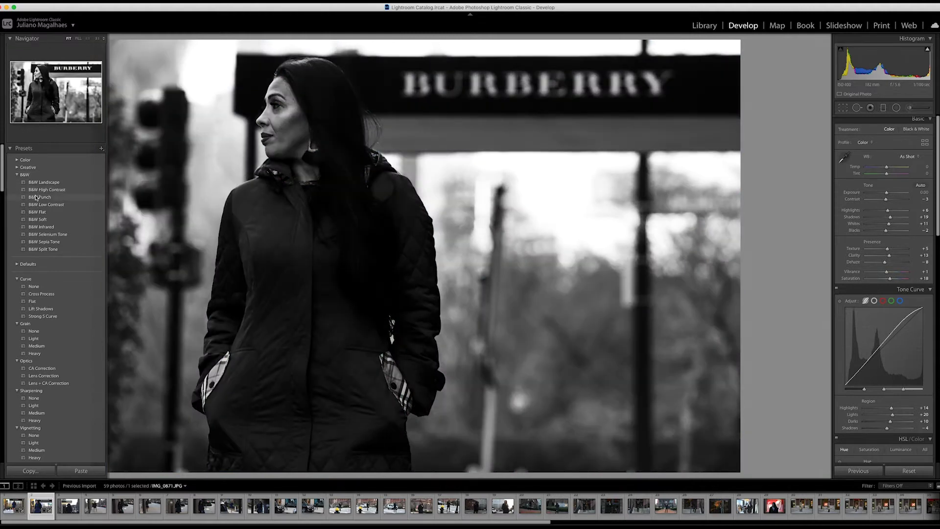
click(36, 198)
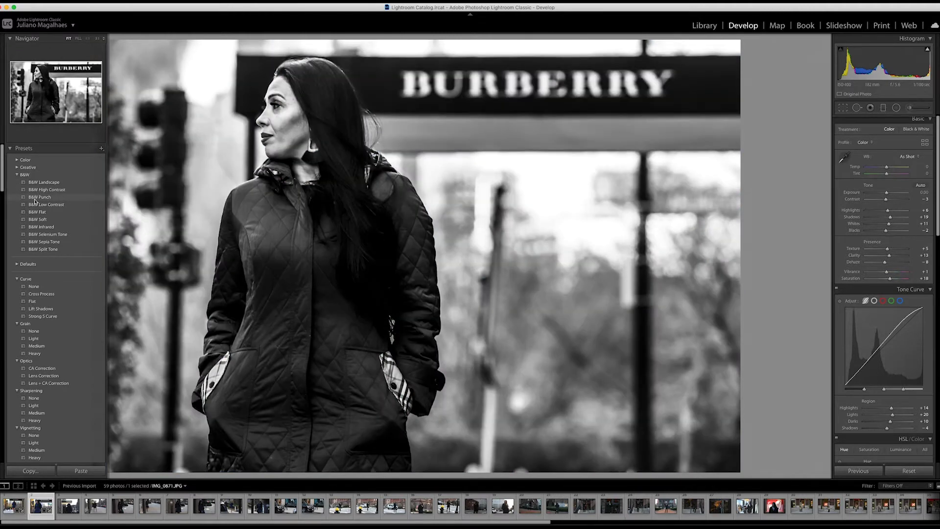
click(37, 204)
click(36, 198)
click(36, 205)
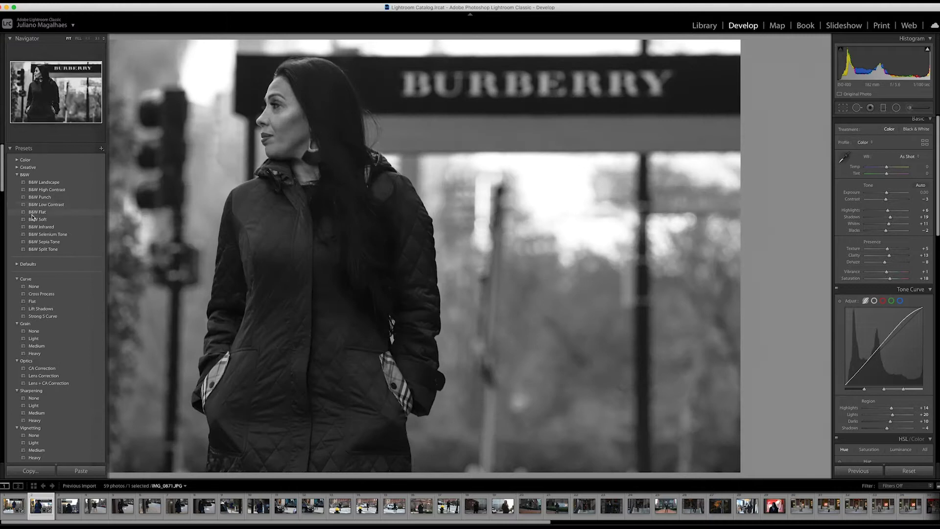
click(32, 212)
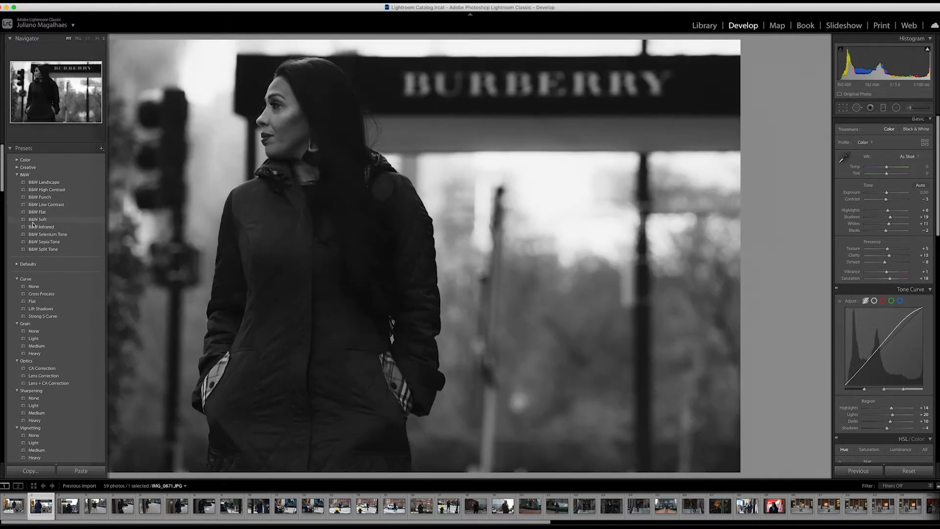
click(34, 227)
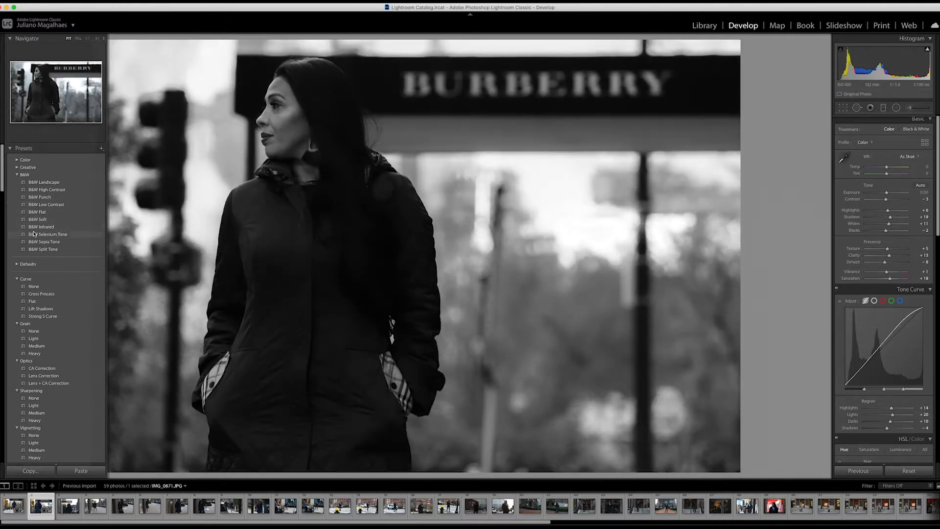
click(35, 234)
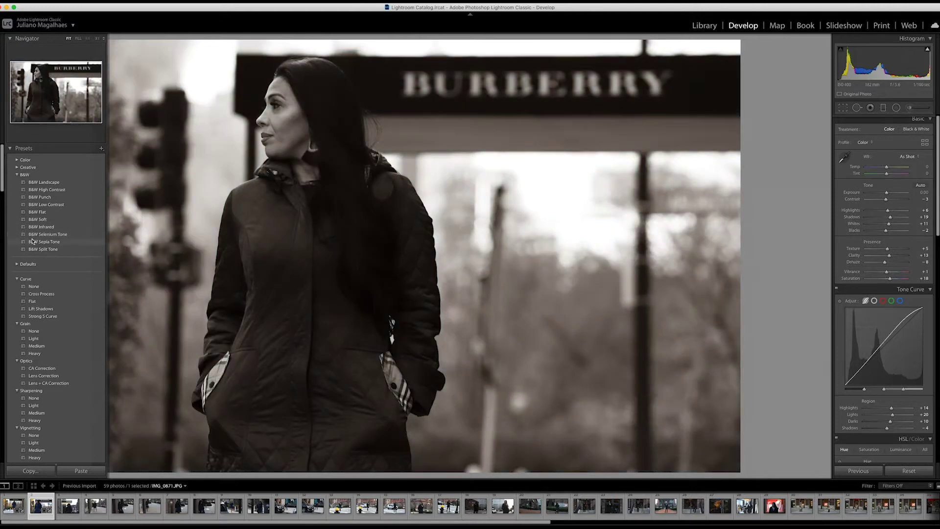
click(31, 249)
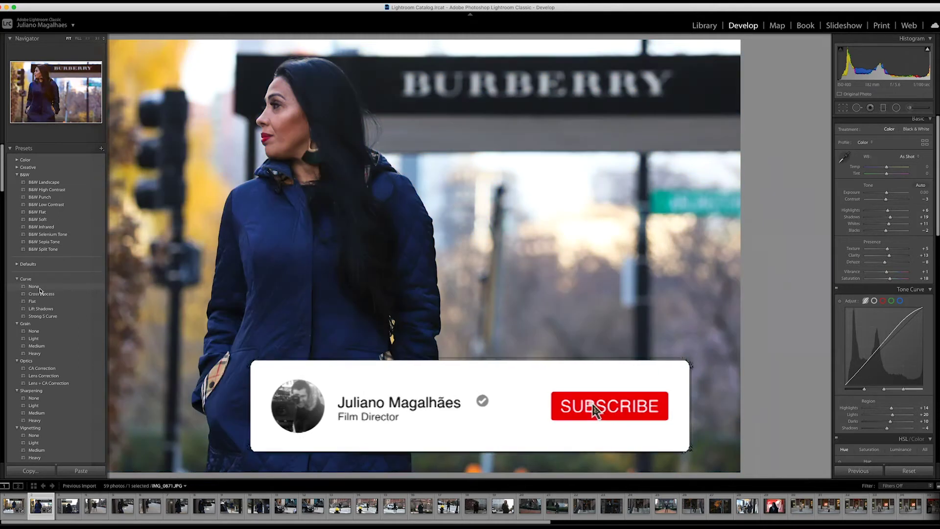
Step: Preview the Cross Process and Lift Shadows curve presets
click(41, 293)
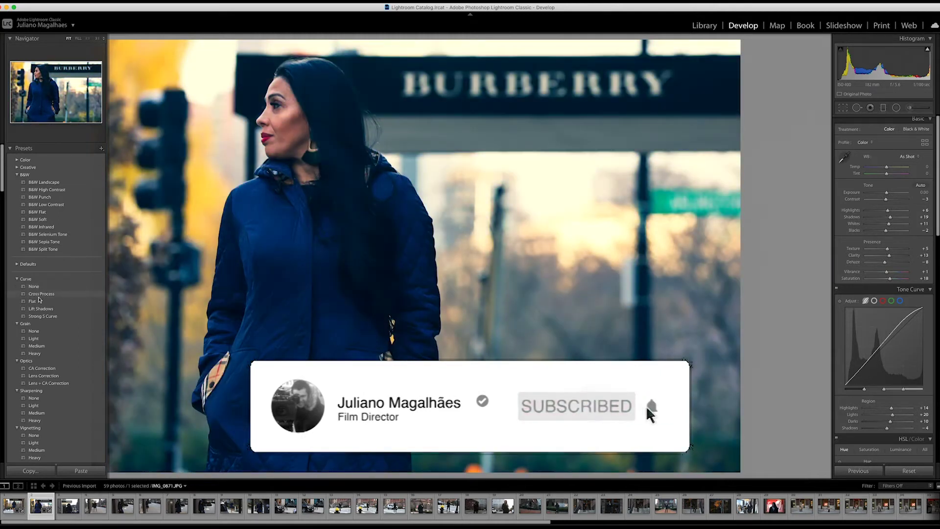
click(36, 307)
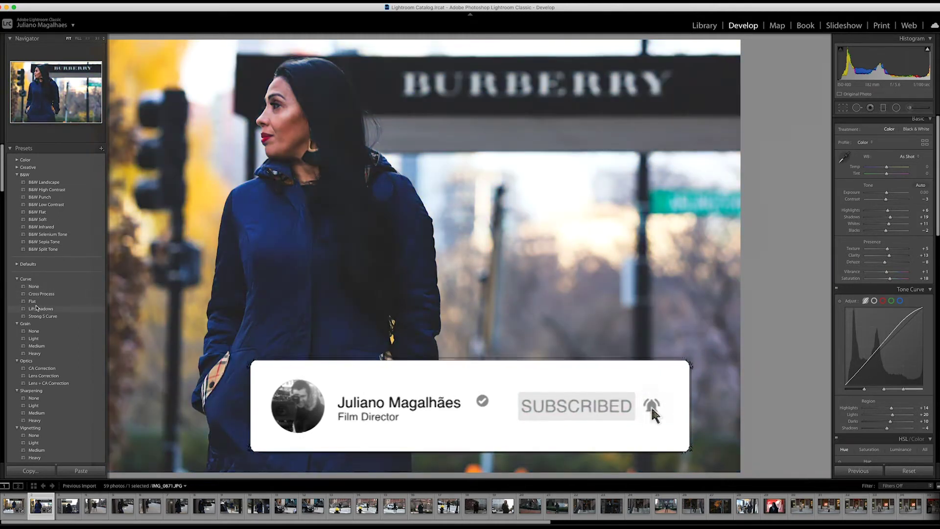
click(39, 309)
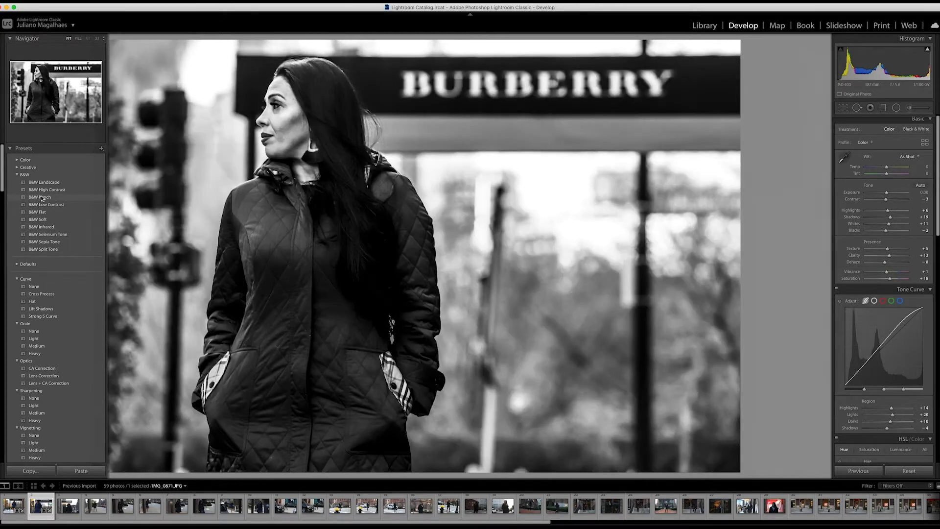
Step: Apply B&W Punch, then paste the copied settings onto the Chanel photo IMG_0927
click(42, 198)
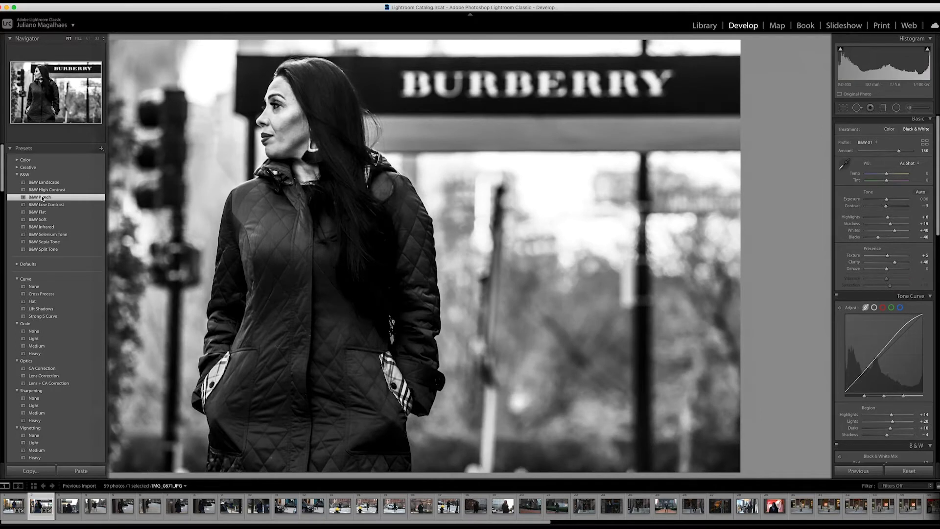
click(63, 511)
key(super+shift+v)
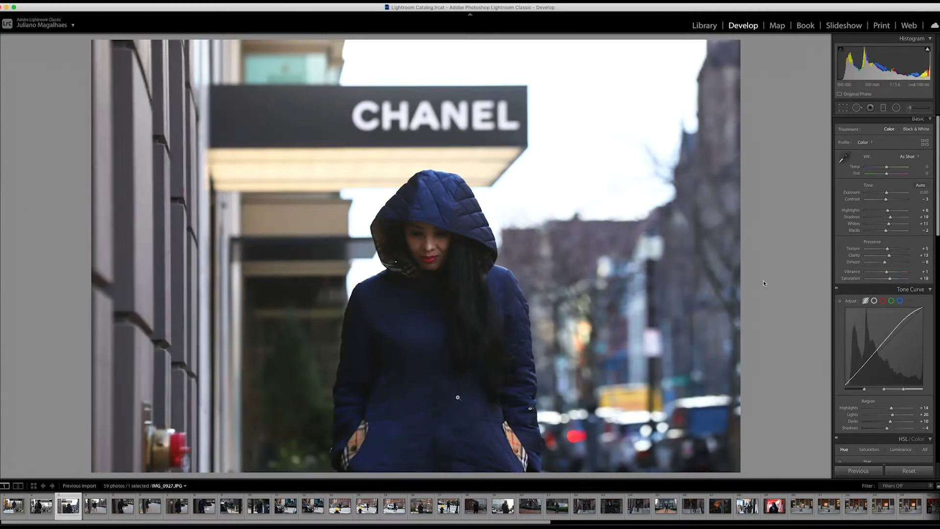
Step: Crop IMG_0927.JPG tighter from the top-right with the photo shifted left, comparing via undo/redo
click(843, 108)
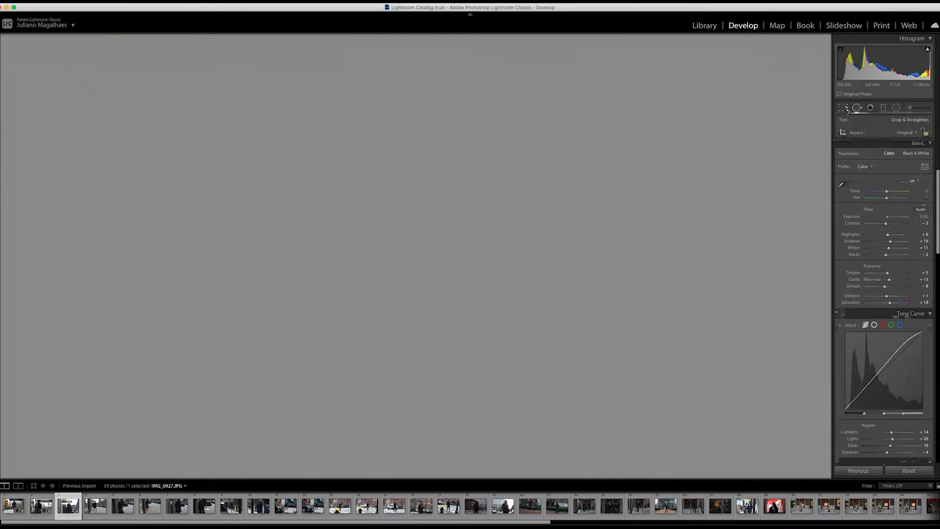
drag(737, 41, 705, 63)
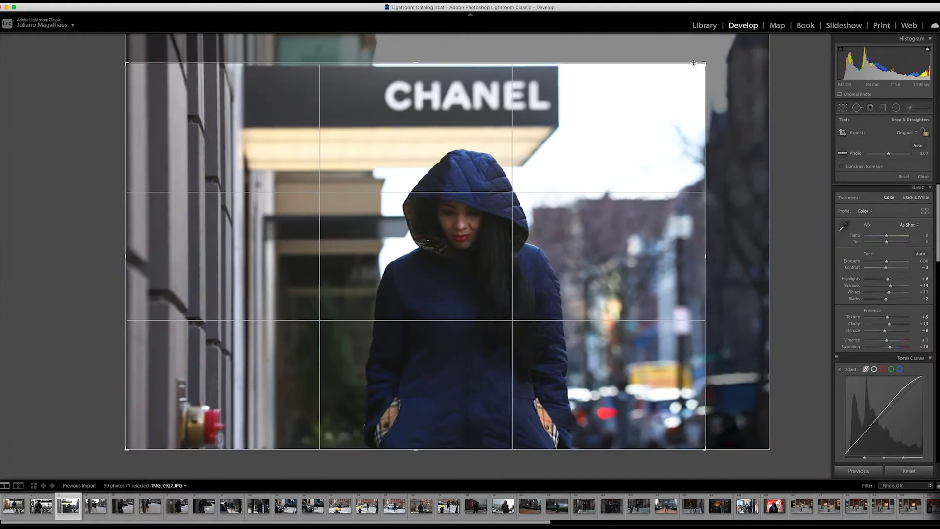
drag(502, 192, 458, 184)
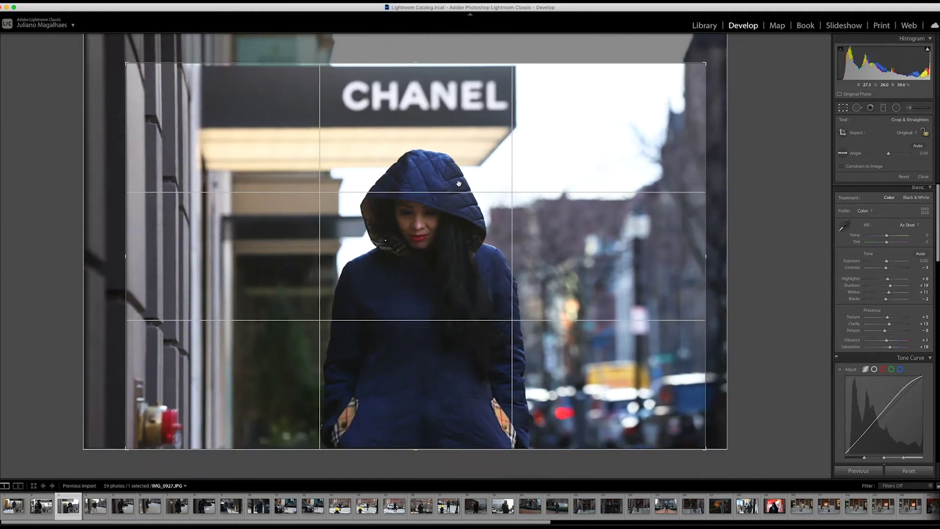
drag(458, 184, 453, 184)
key(Return)
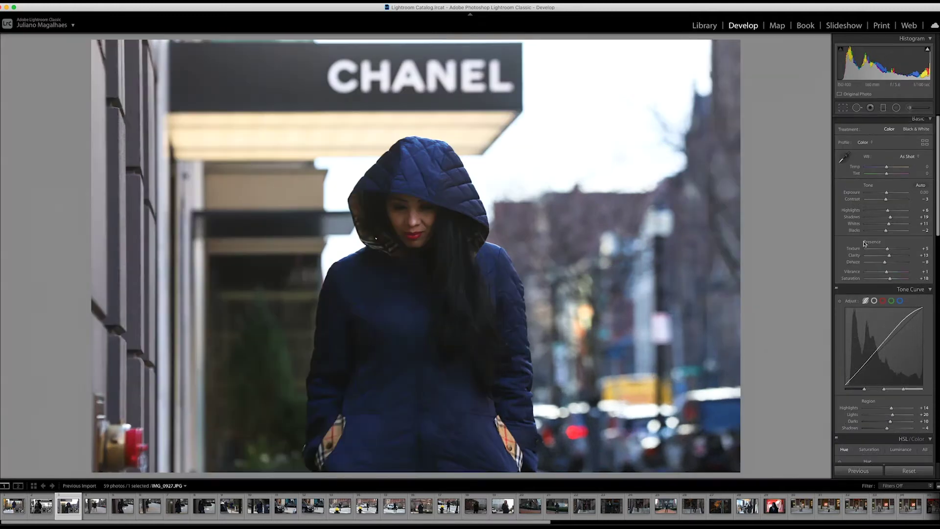
key(ctrl+z)
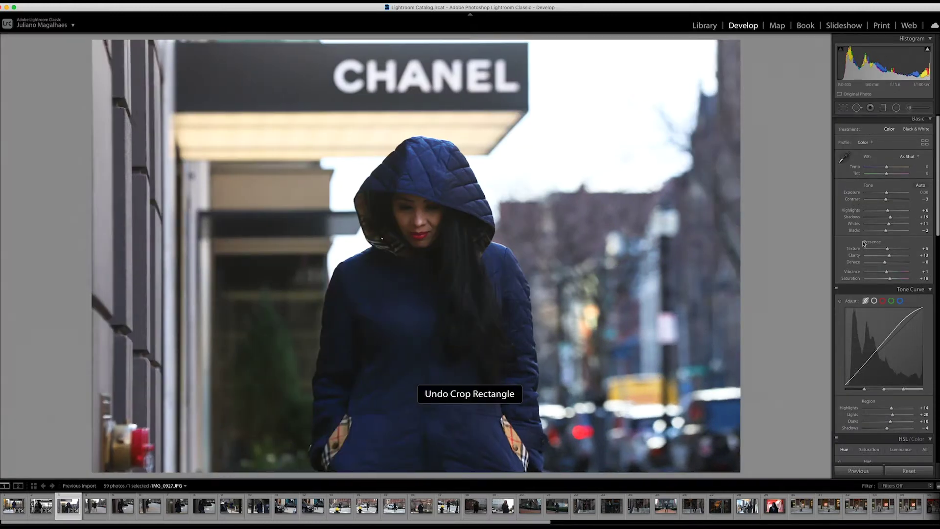
key(ctrl+shift+z)
scroll(880, 229, down, 1)
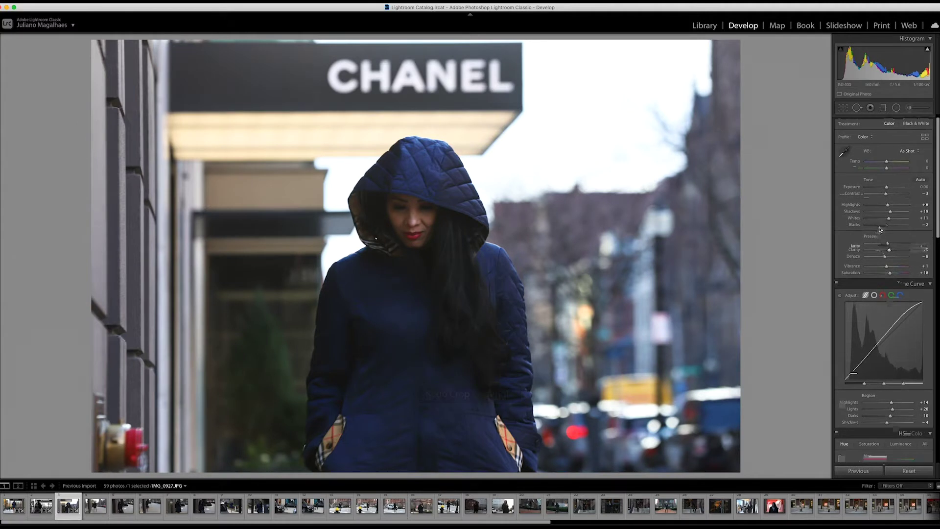
Step: Set Blacks to -41 and Whites to +33, check the face, then paste settings onto IMG_0930
drag(885, 223, 878, 224)
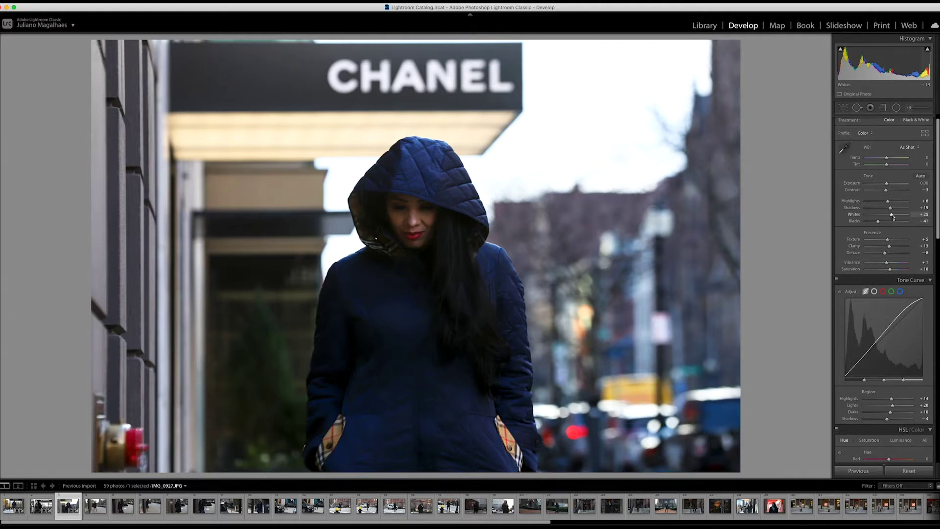
drag(892, 217, 894, 216)
click(415, 205)
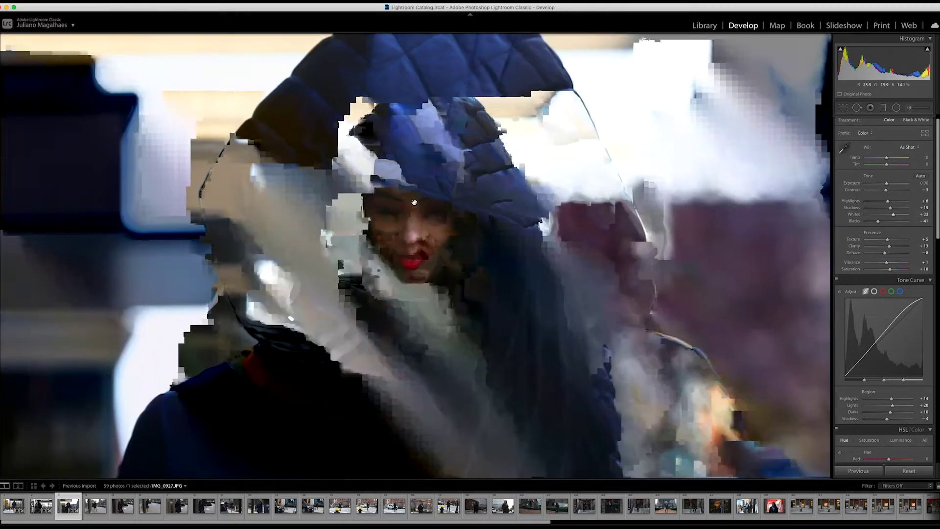
click(415, 202)
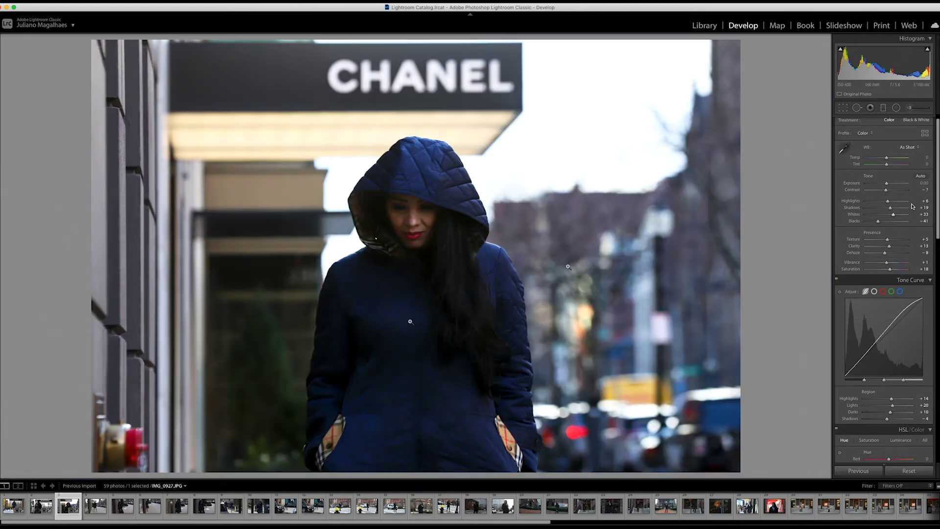
click(95, 505)
key(ctrl+alt+v)
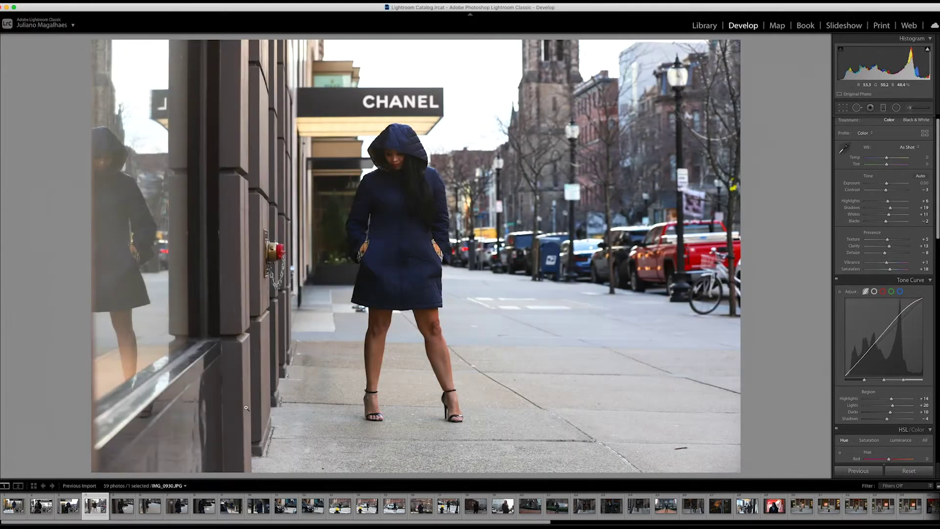
Step: Crop IMG_0930.JPG tighter around the hooded woman at -0.31°, then reopen it with a free ratio
click(842, 107)
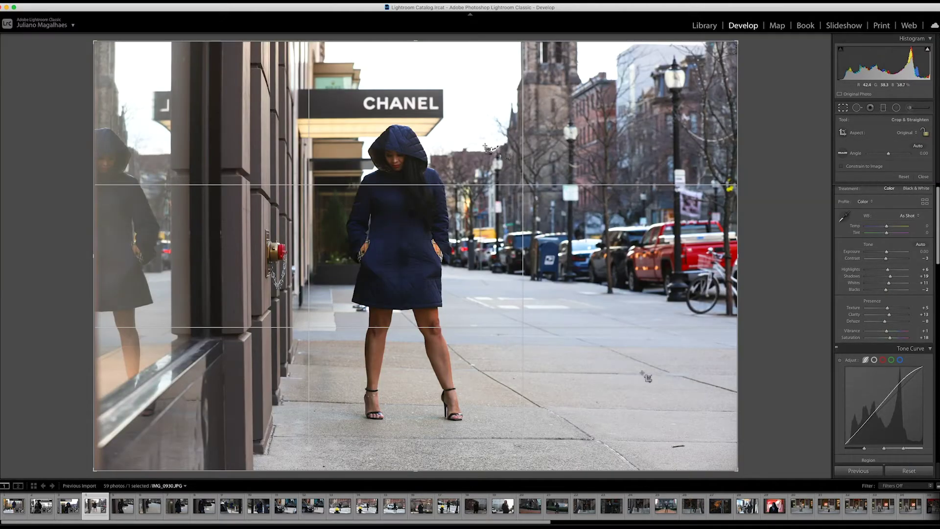
drag(735, 463, 707, 452)
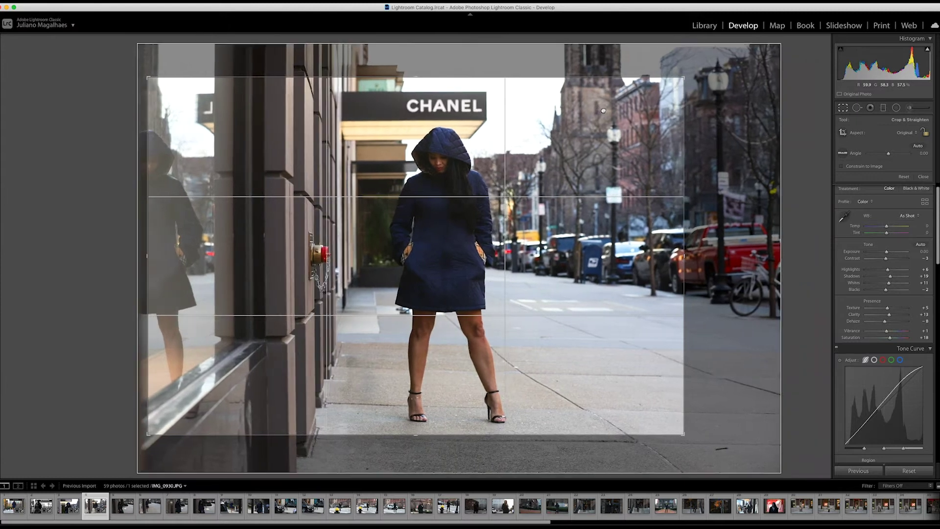
drag(609, 110, 590, 109)
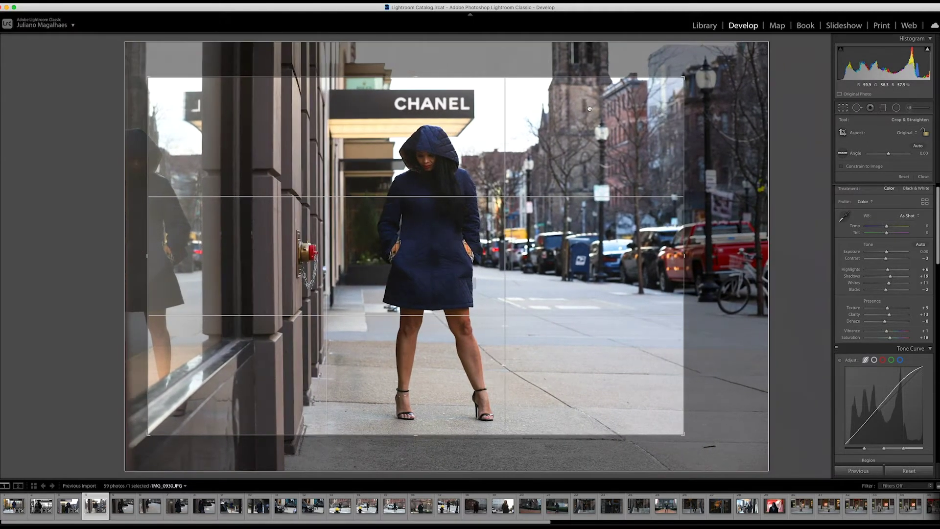
mouse_move(590, 109)
mouse_down()
mouse_move(581, 108)
mouse_move(636, 105)
mouse_up()
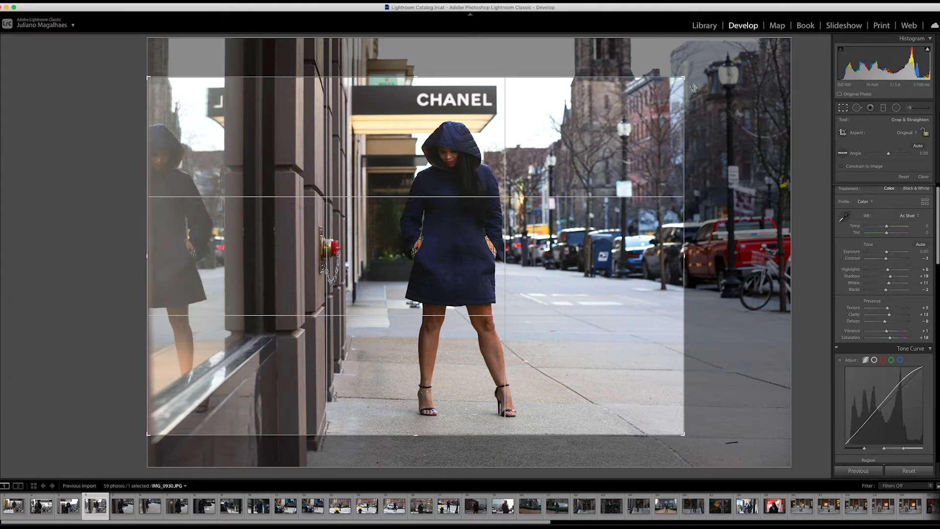
drag(685, 78, 683, 79)
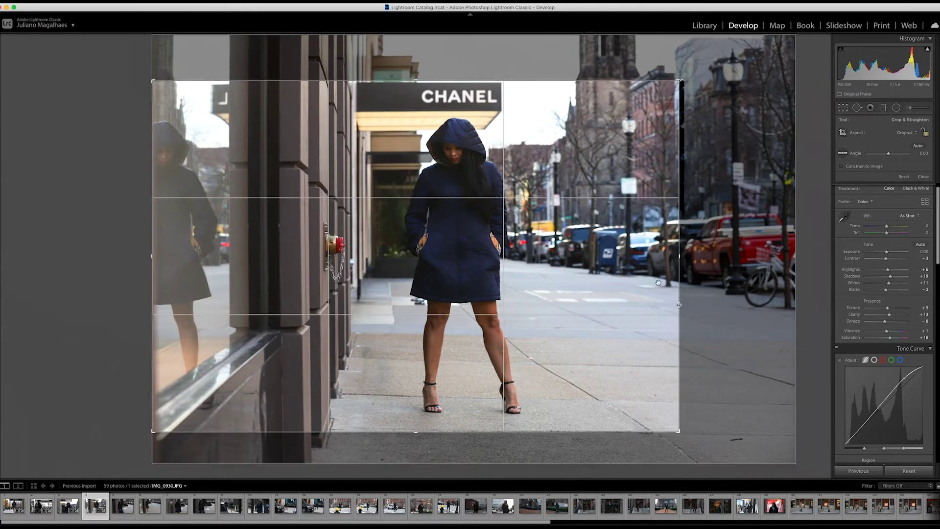
drag(678, 434, 658, 420)
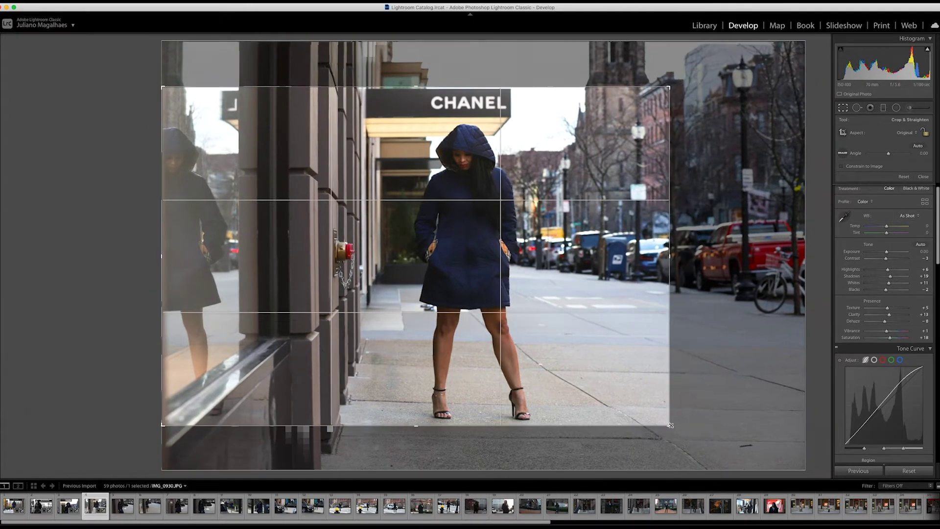
drag(682, 72, 682, 84)
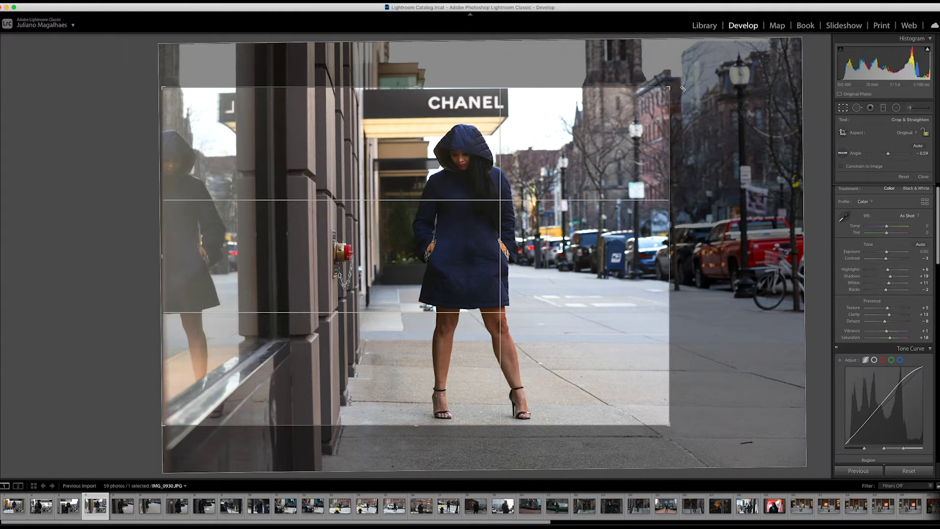
key(Return)
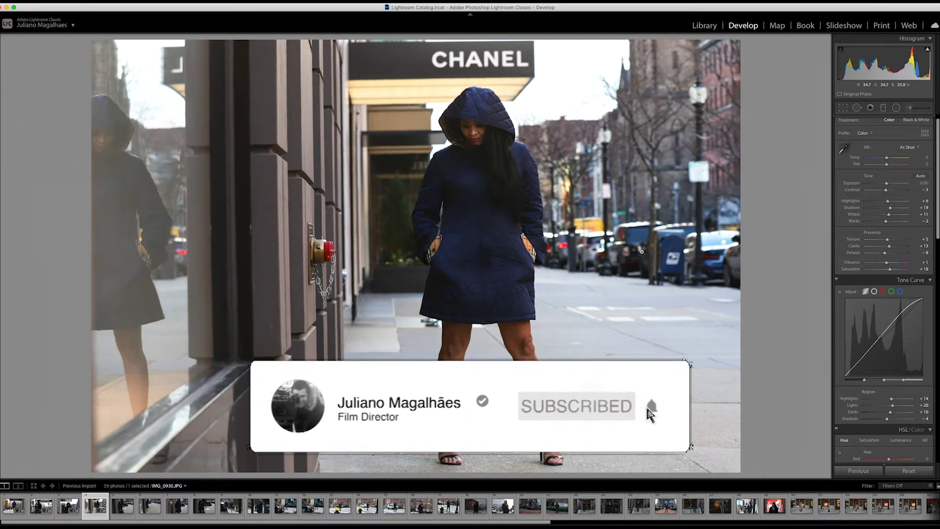
key(r)
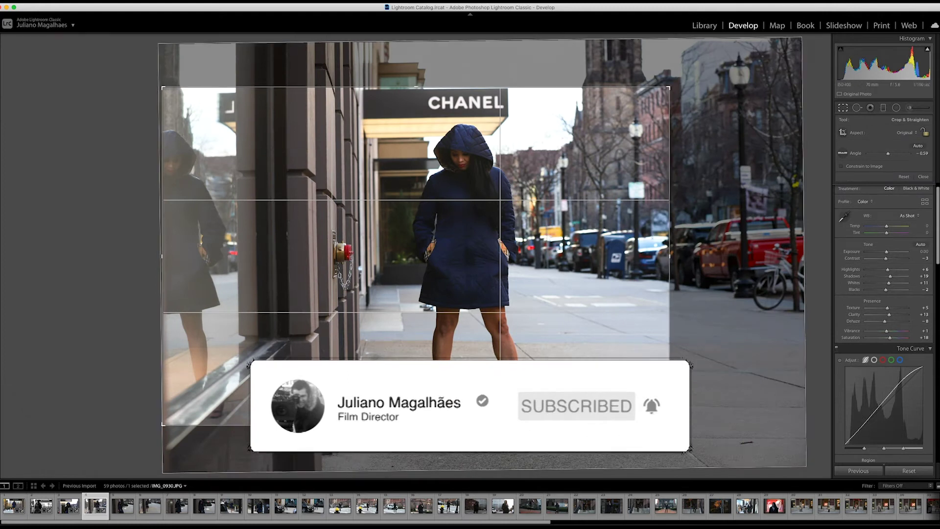
drag(669, 425, 668, 429)
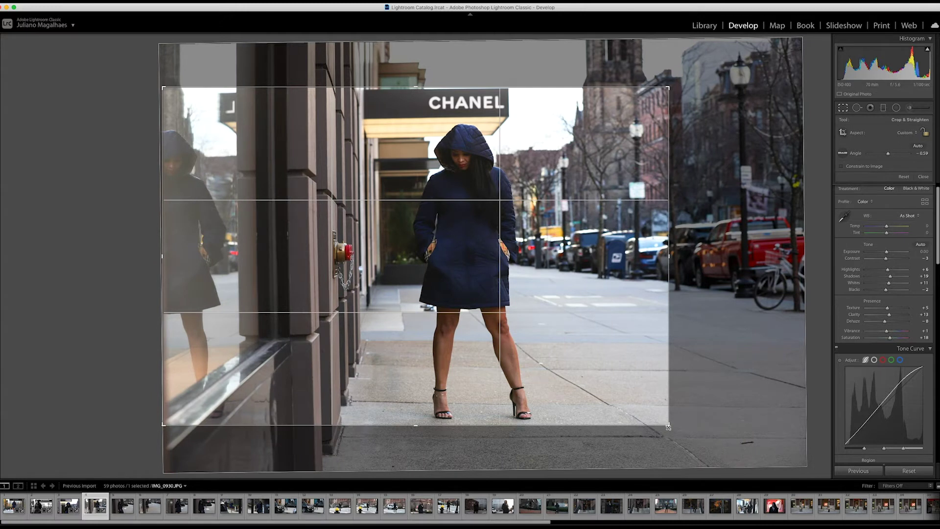
Step: Reposition the photo, lower the crop's bottom edge, and rotate back to nearly 0°
drag(669, 426, 484, 428)
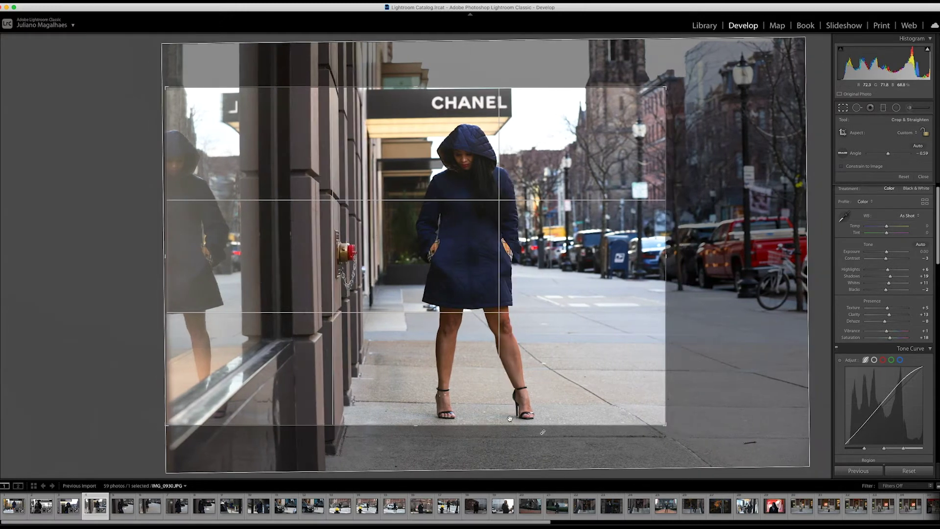
drag(693, 76, 695, 80)
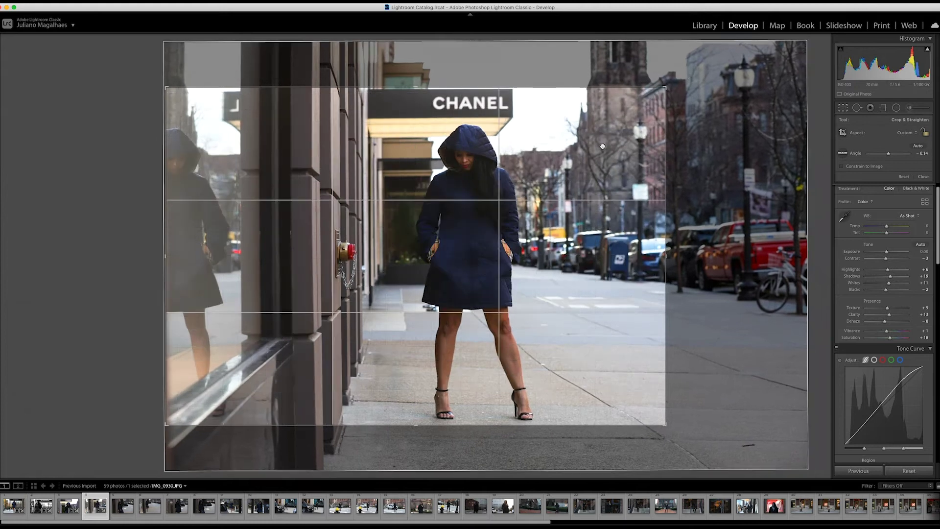
drag(413, 425, 413, 437)
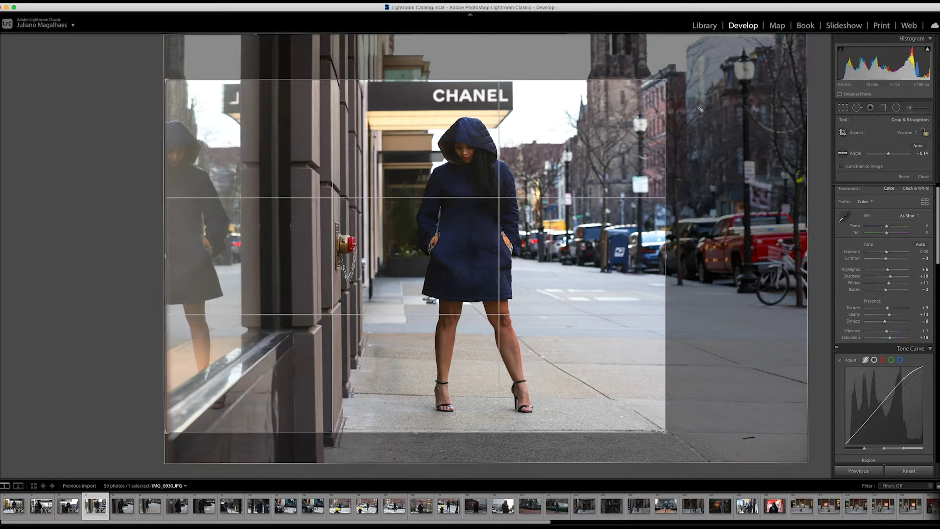
drag(694, 88, 695, 81)
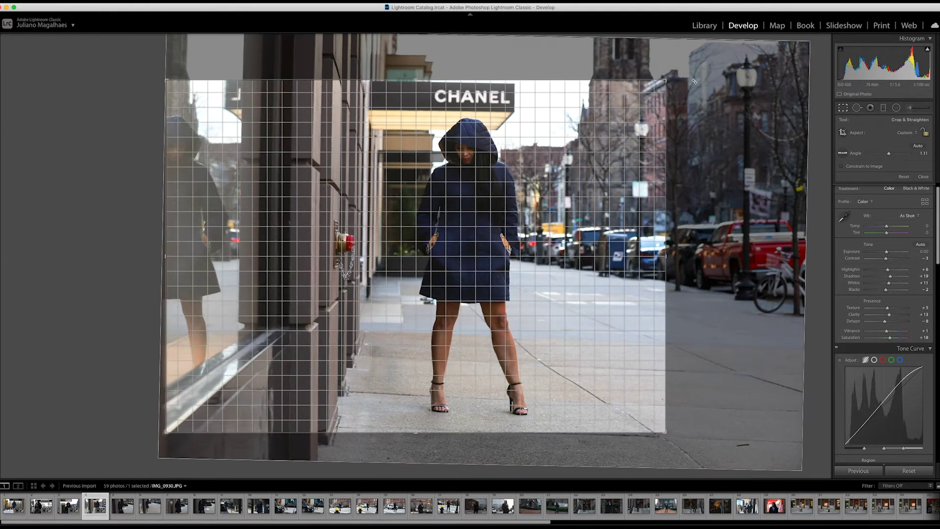
drag(694, 80, 686, 120)
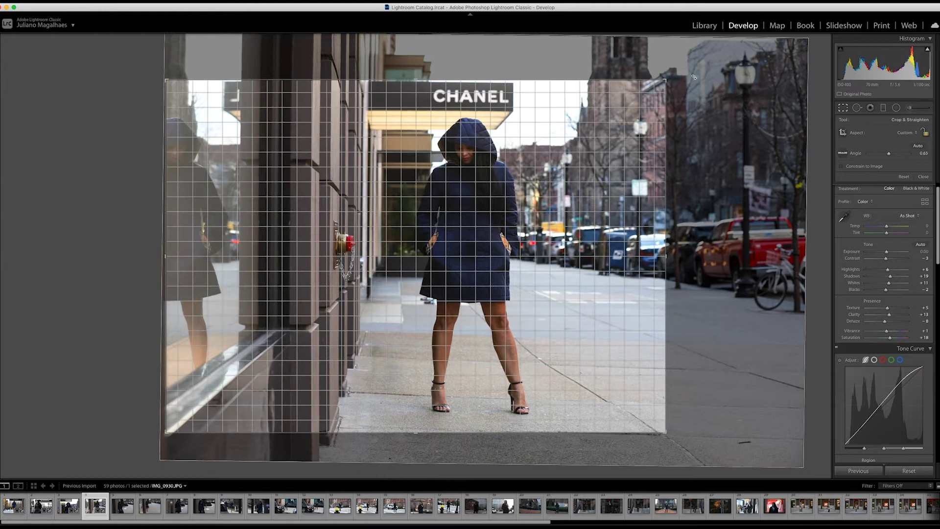
key(r)
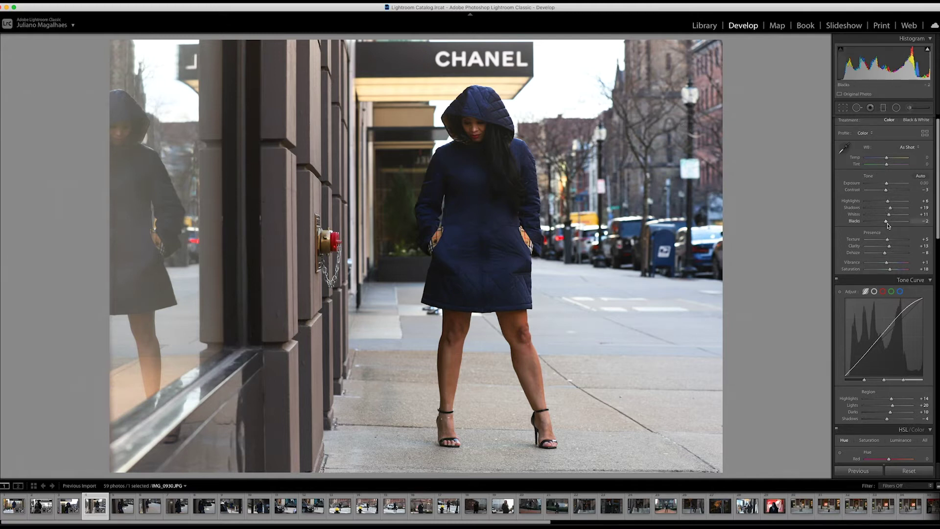
Step: Darken the blacks slightly and brush-brighten the woman's hood and face
drag(886, 223, 884, 224)
click(909, 107)
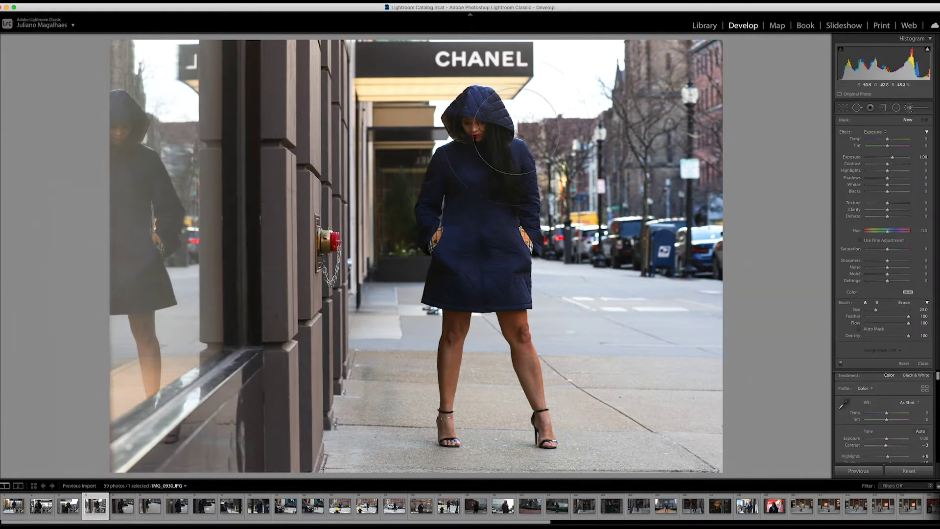
click(516, 131)
key(ctrl+z)
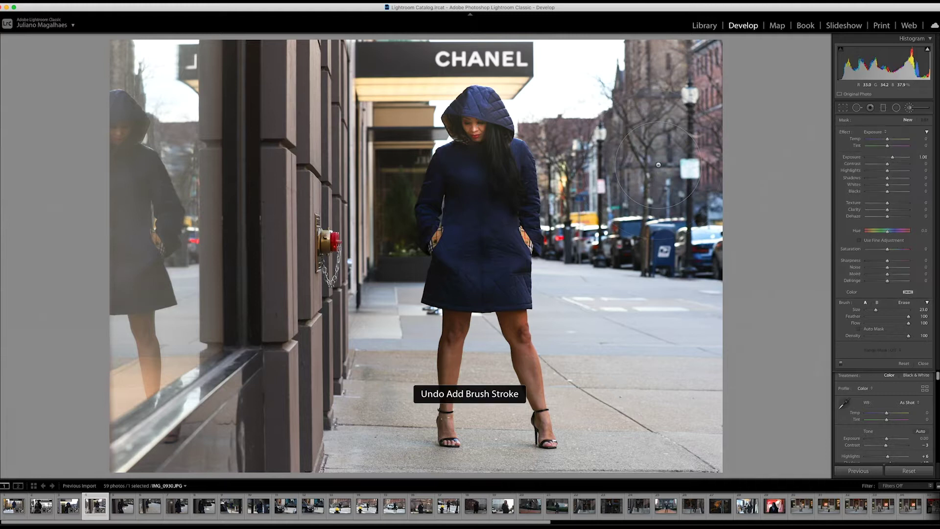
drag(529, 186, 480, 134)
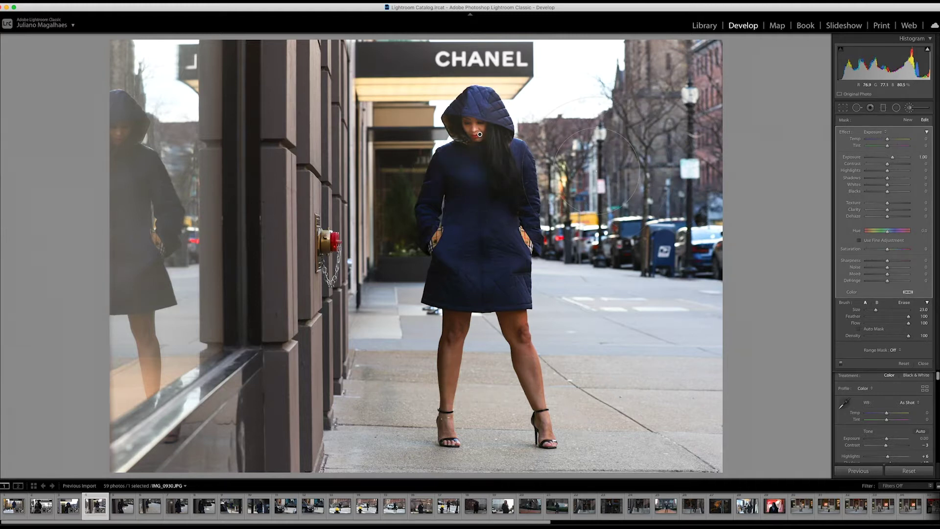
key(Return)
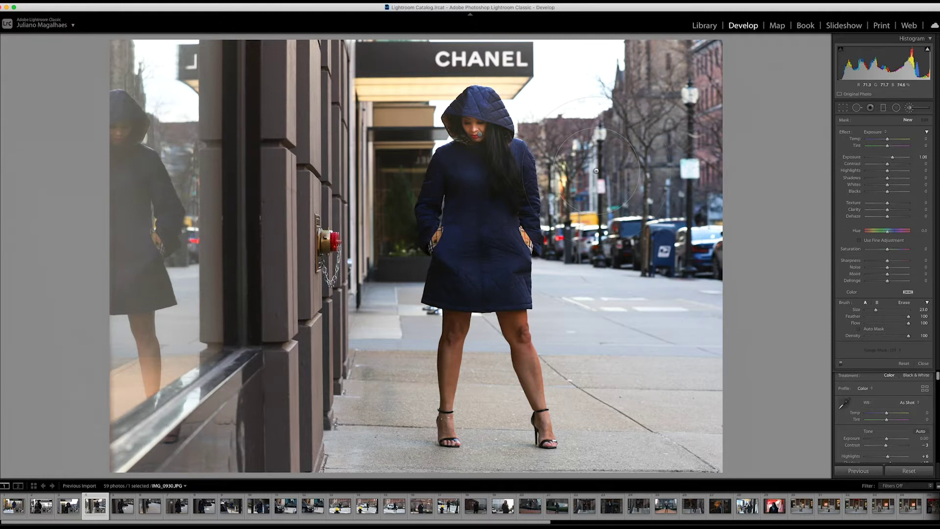
key(k)
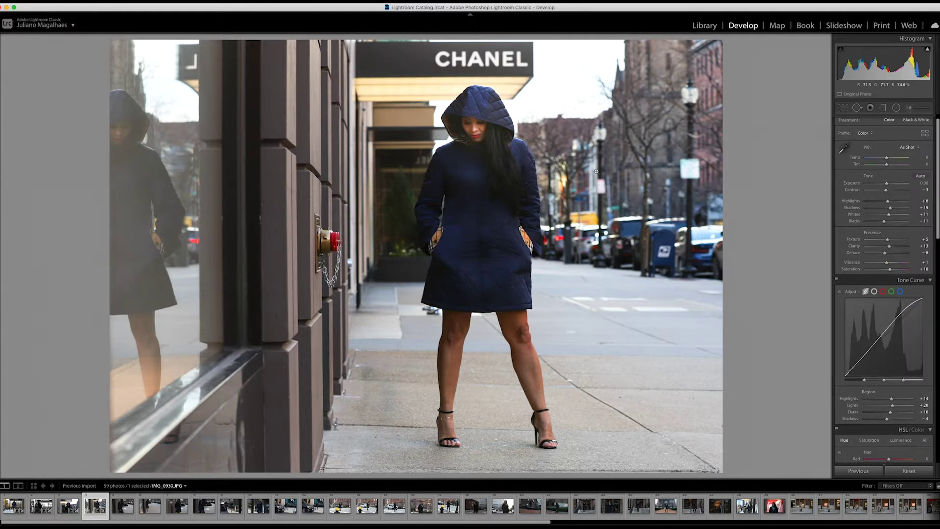
Step: Compare with and without the hood brightening, leave it removed, and move to IMG_0934
key(ctrl+z)
key(ctrl+z)
key(ctrl+shift+z)
key(ctrl+shift+z)
key(ctrl+z)
key(ctrl+shift+z)
key(ctrl+z)
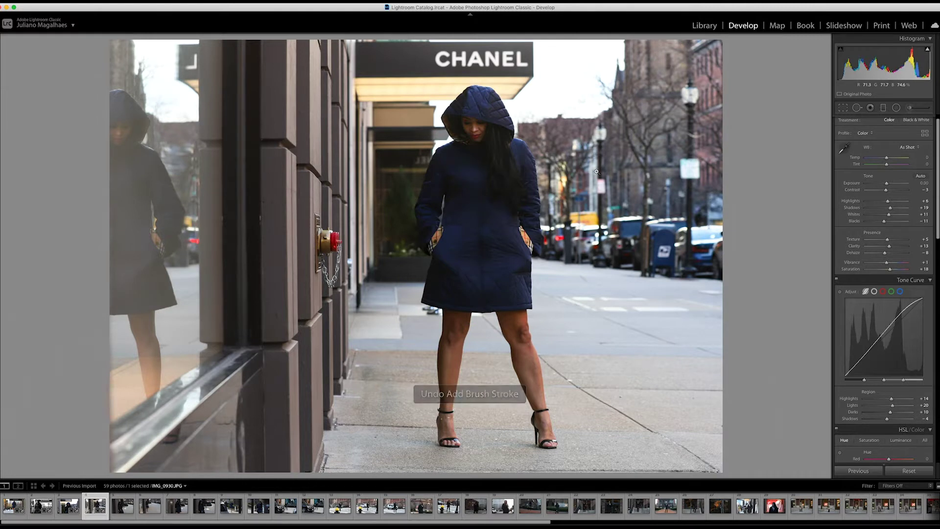
key(ctrl+shift+z)
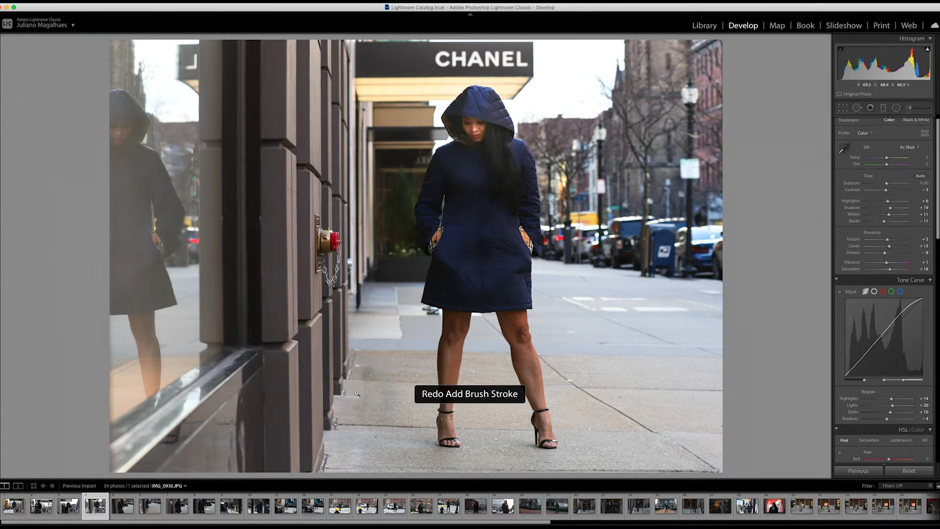
key(ctrl+z)
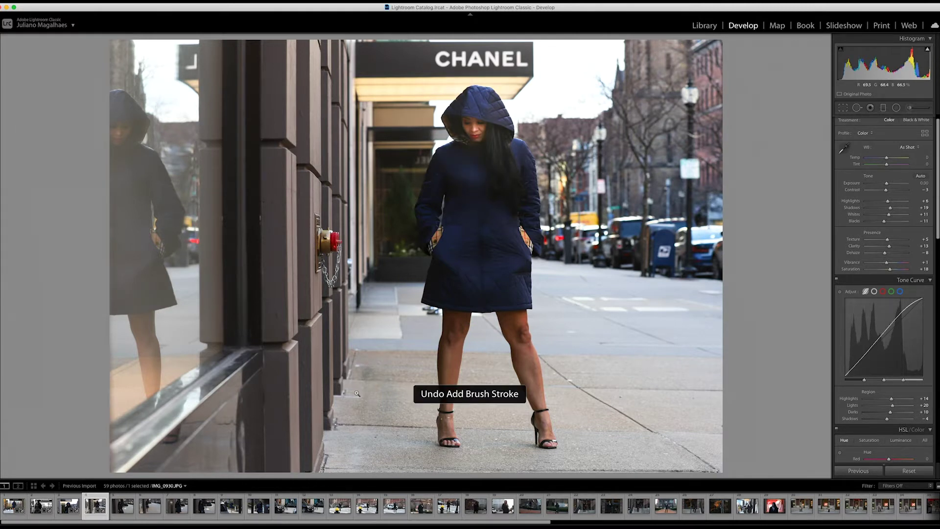
click(122, 506)
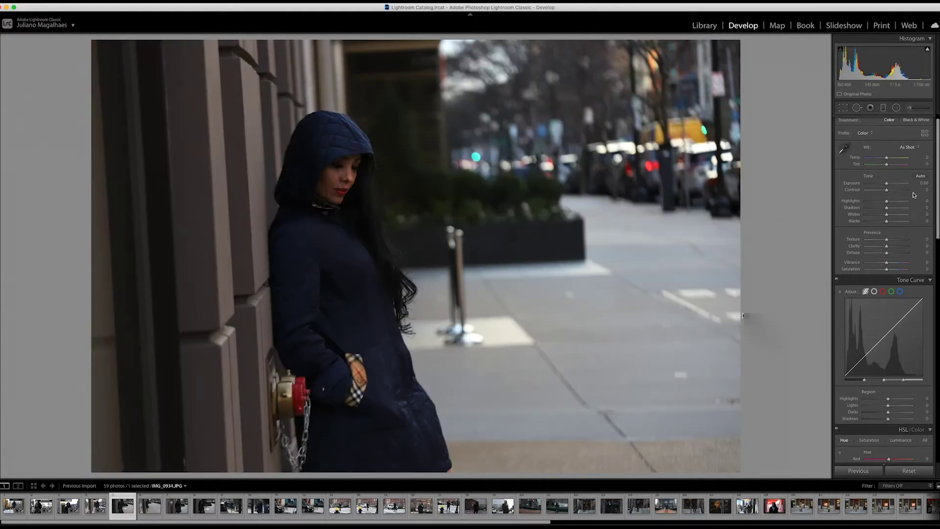
click(843, 107)
Step: Paste the previous photo's tone settings onto IMG_0934 and tighten the crop around the woman
key(ctrl+shift+v)
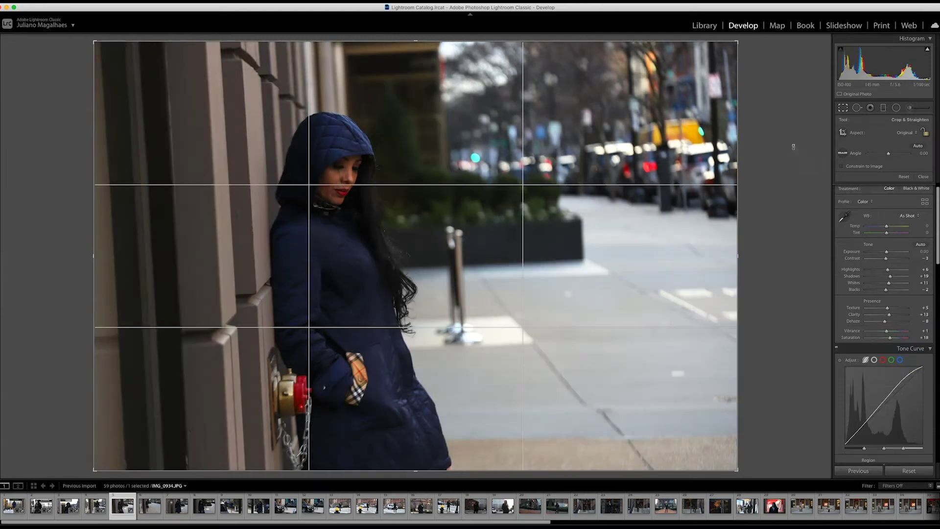
click(843, 107)
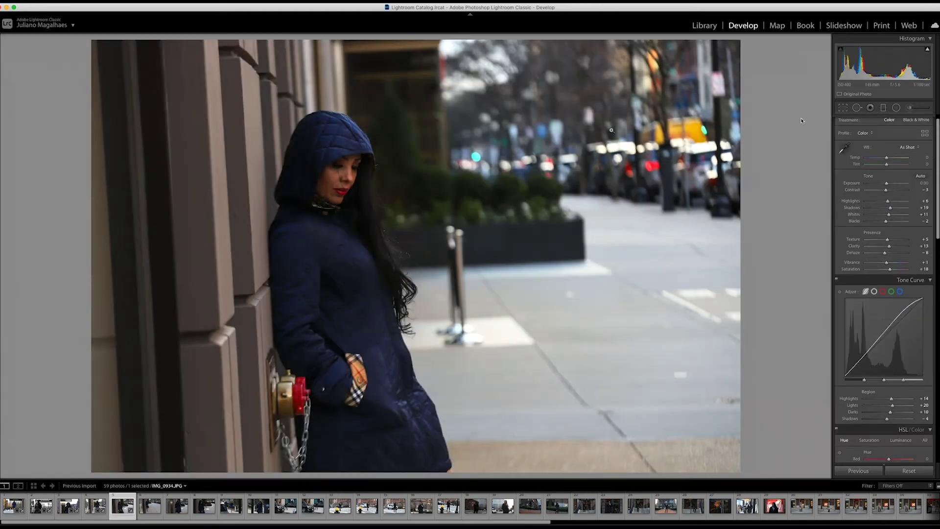
key(r)
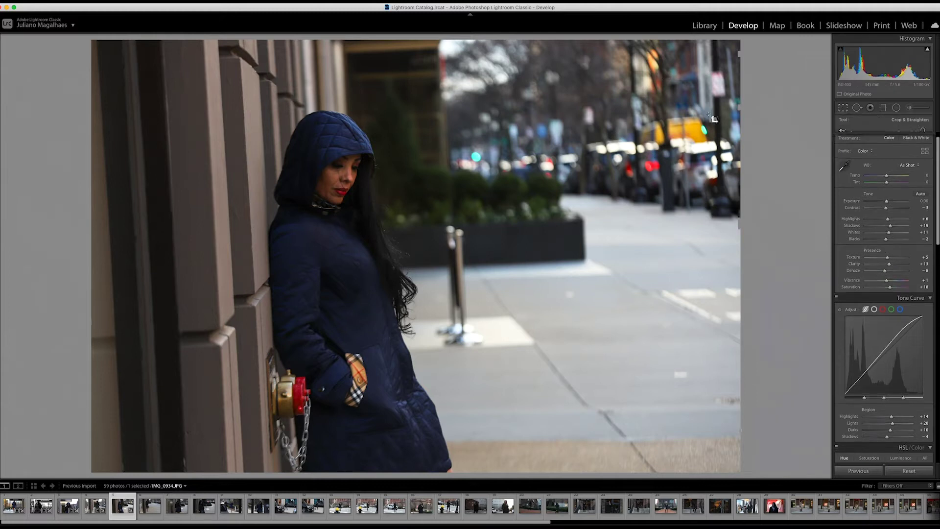
mouse_move(159, 62)
mouse_down()
mouse_move(119, 73)
mouse_move(139, 72)
mouse_up()
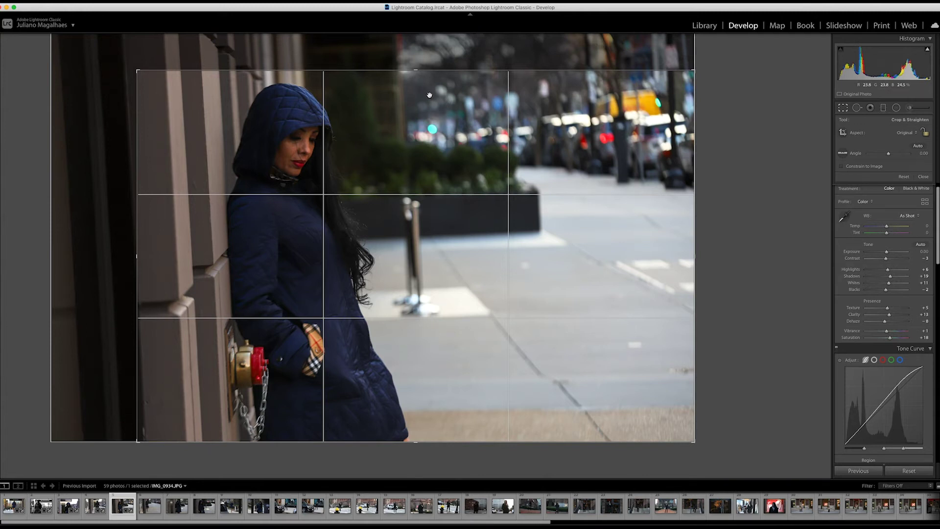
drag(429, 95, 514, 134)
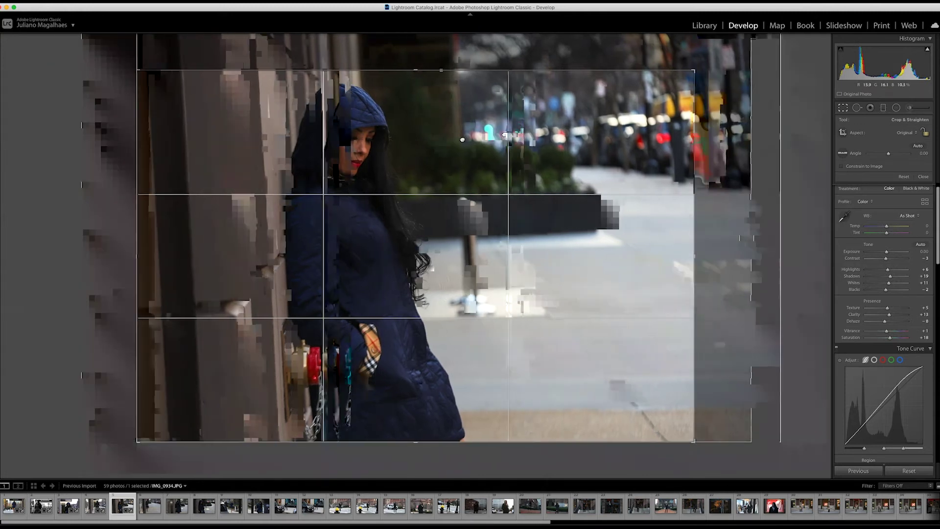
Step: Trim the top-right corner and commit IMG_0934's crop, dismissing the Copy Settings dialog
drag(694, 70, 690, 74)
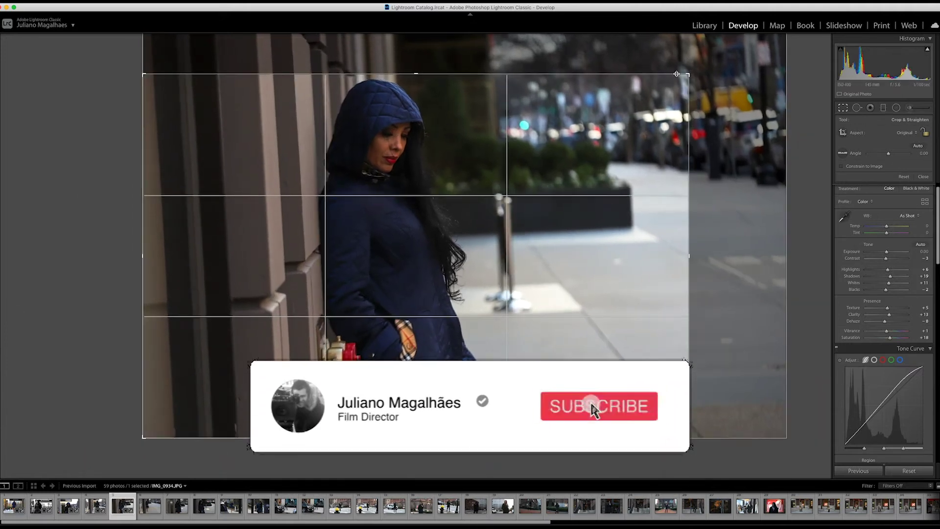
key(Return)
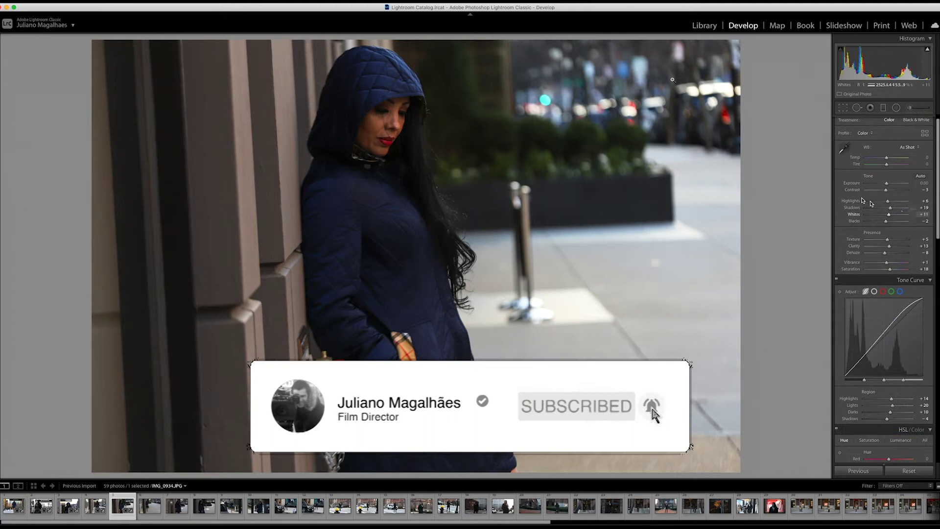
key(ctrl+shift+c)
click(558, 258)
Step: Raise the Whites to +64, discarding a trial Exposure increase
drag(885, 183, 890, 186)
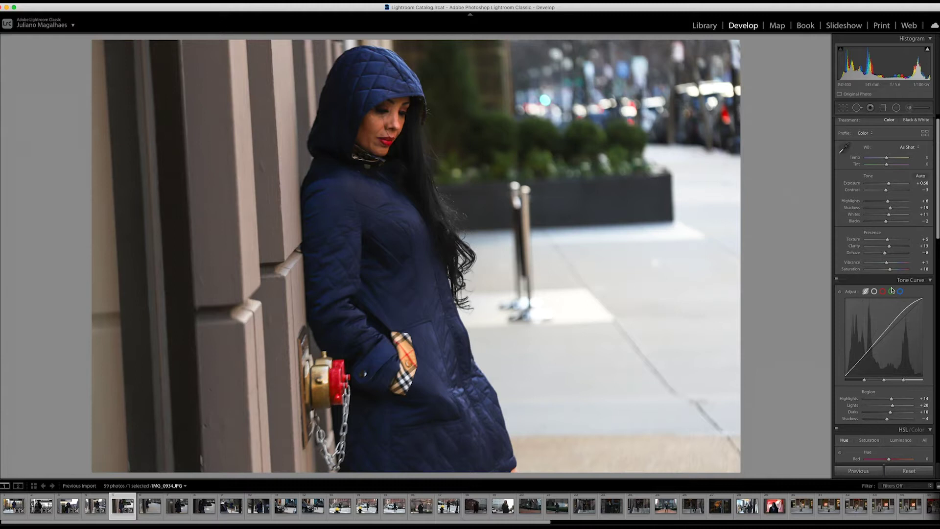
key(super+z)
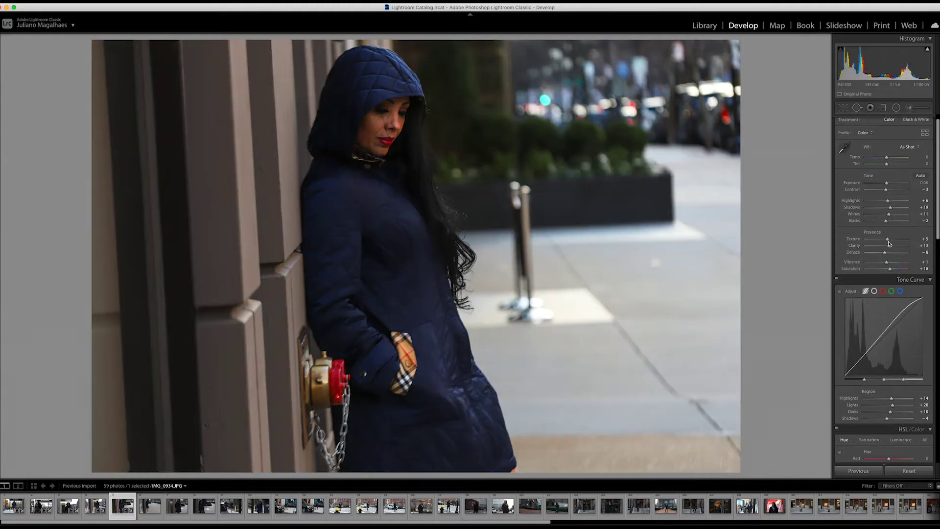
drag(888, 214, 902, 215)
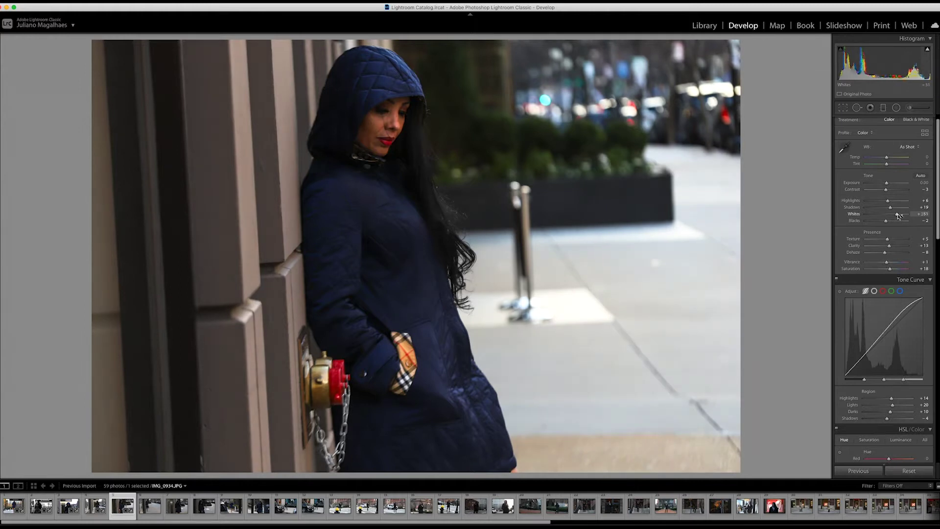
drag(902, 215, 900, 217)
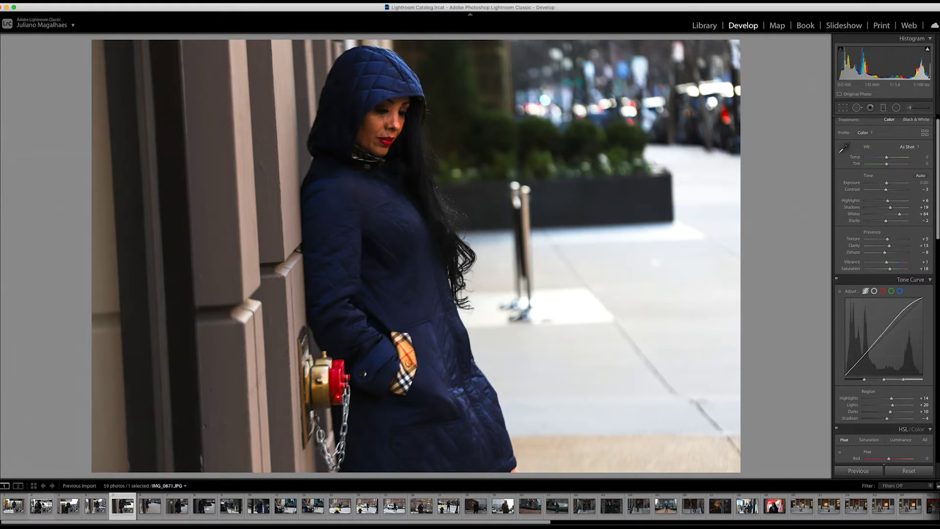
Step: Preview B&W Landscape and B&W High Contrast, then apply the Creative preset Red Lift Matte
mouse_move(2, 248)
click(57, 182)
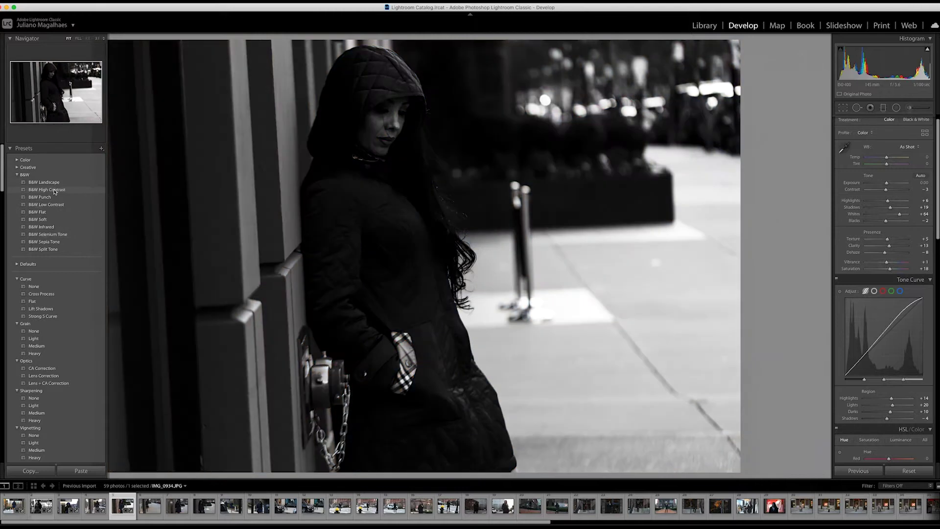
click(58, 182)
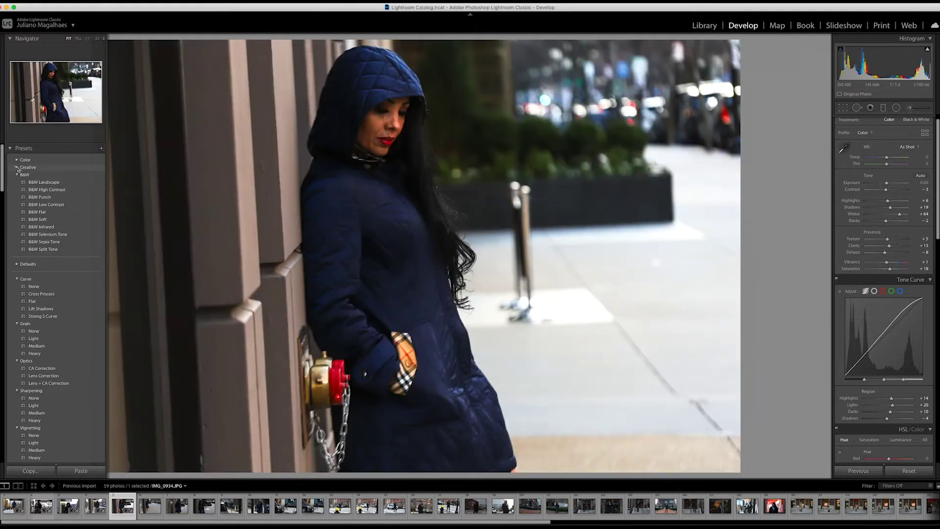
click(17, 167)
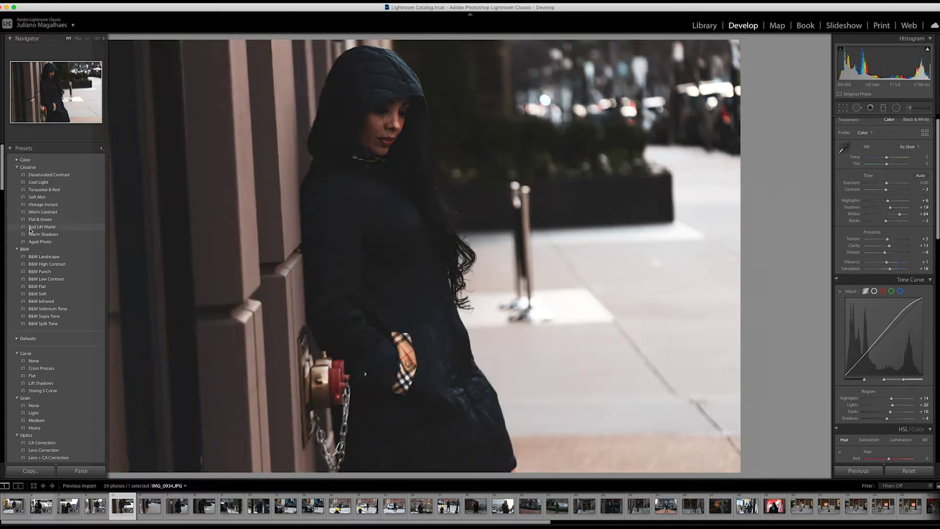
click(31, 228)
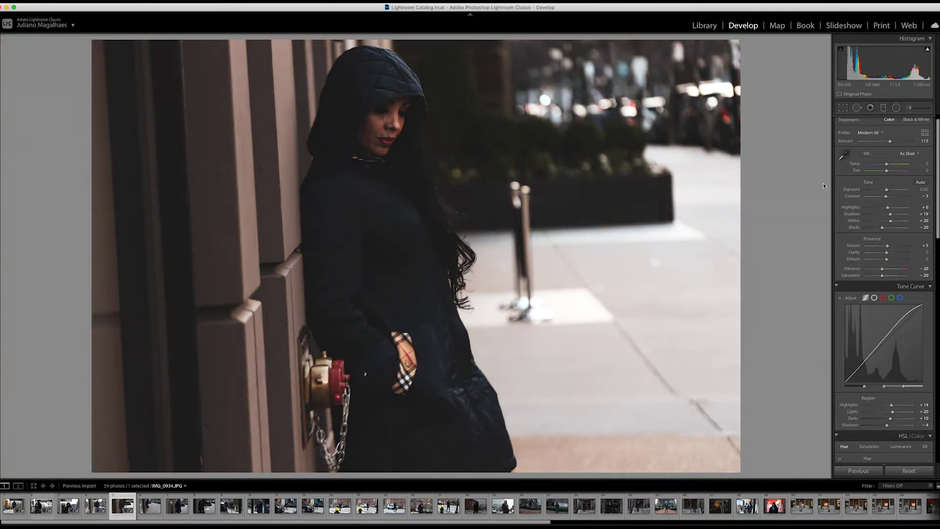
Step: Rotate the crop about 2.5° to straighten the portrait, apply it, and raise Exposure
click(843, 107)
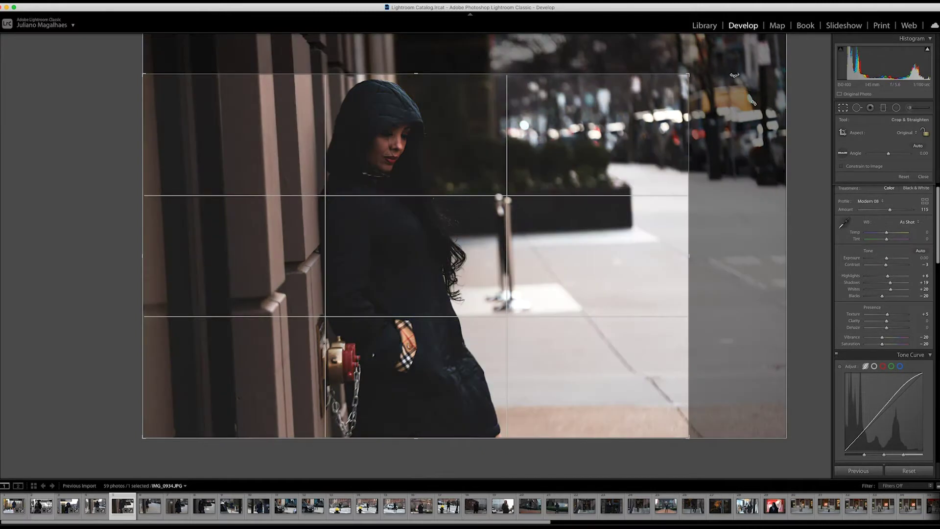
mouse_move(709, 68)
mouse_down()
mouse_move(708, 59)
mouse_move(707, 68)
mouse_up()
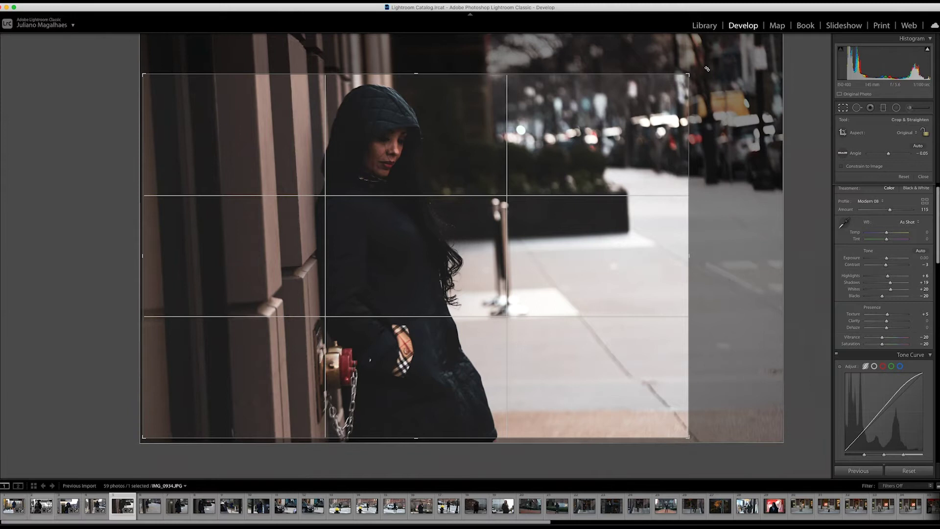
drag(707, 66, 719, 76)
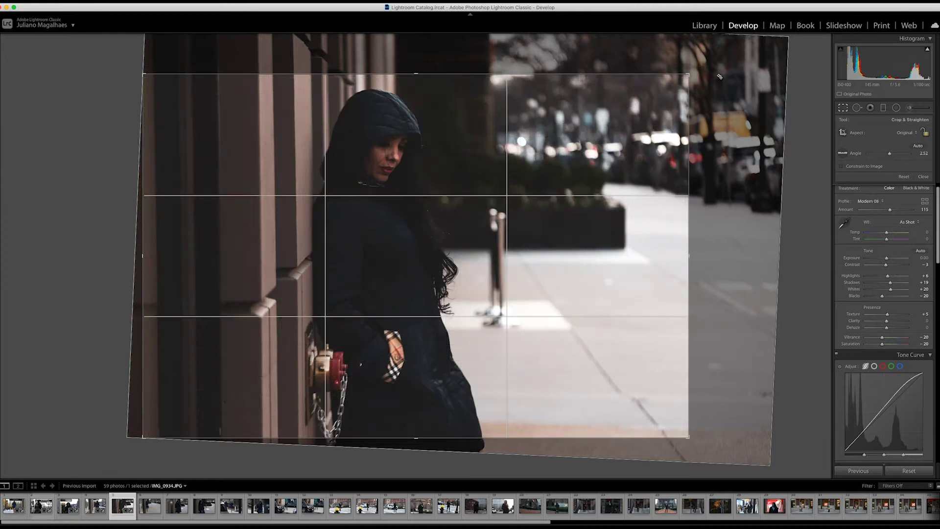
key(Return)
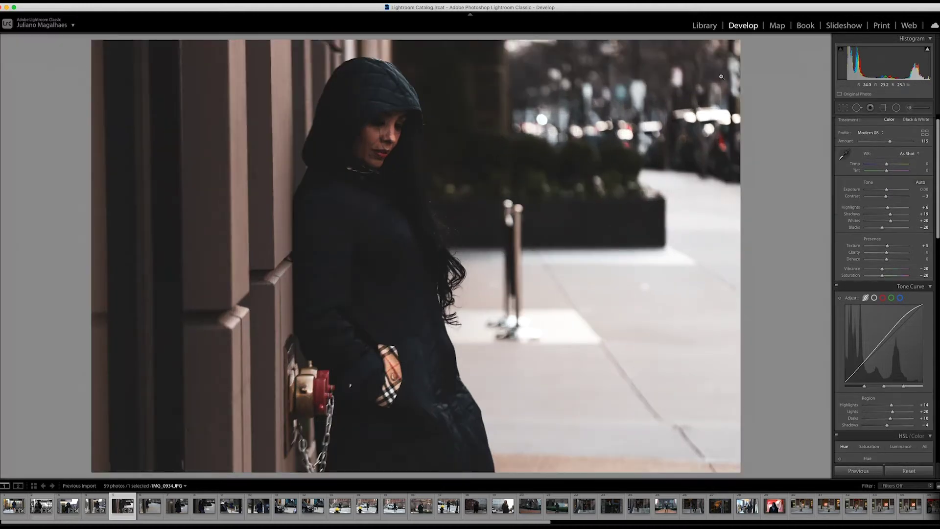
drag(886, 190, 888, 192)
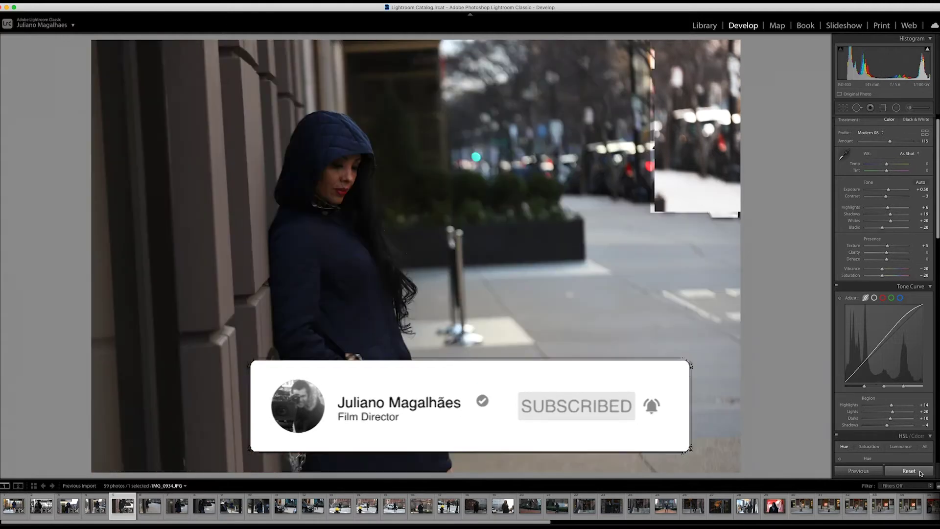
Step: Reset all develop settings on the portrait, then undo the reset to restore the edits
click(921, 473)
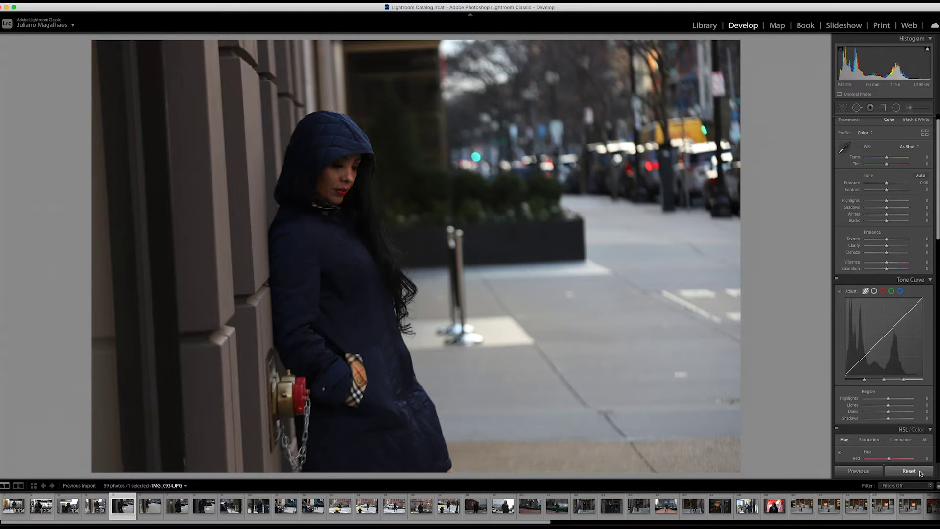
key(ctrl+z)
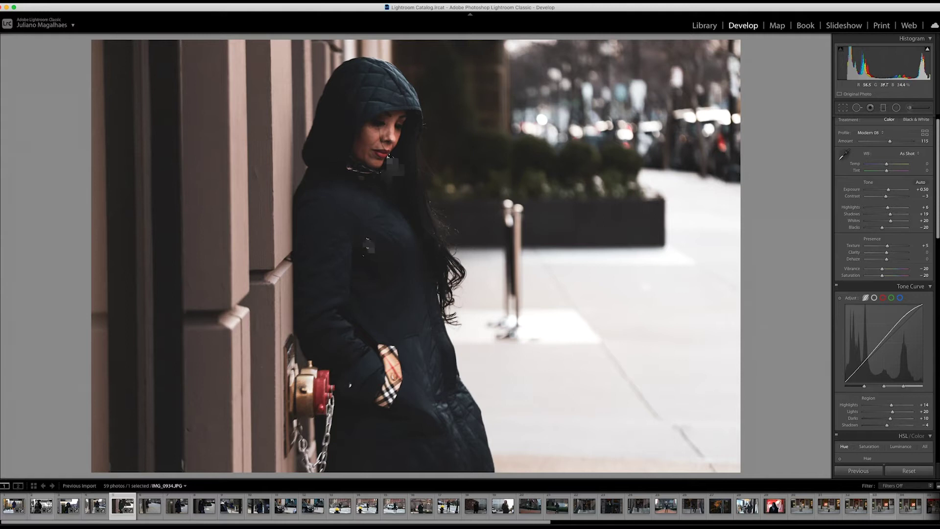
Step: Update the current photo to the current process version
right_click(368, 236)
click(495, 246)
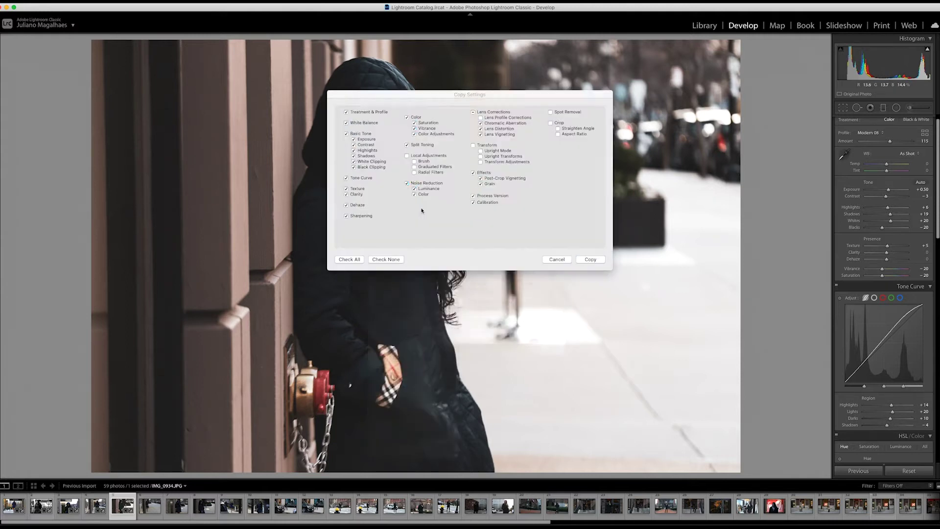
click(581, 258)
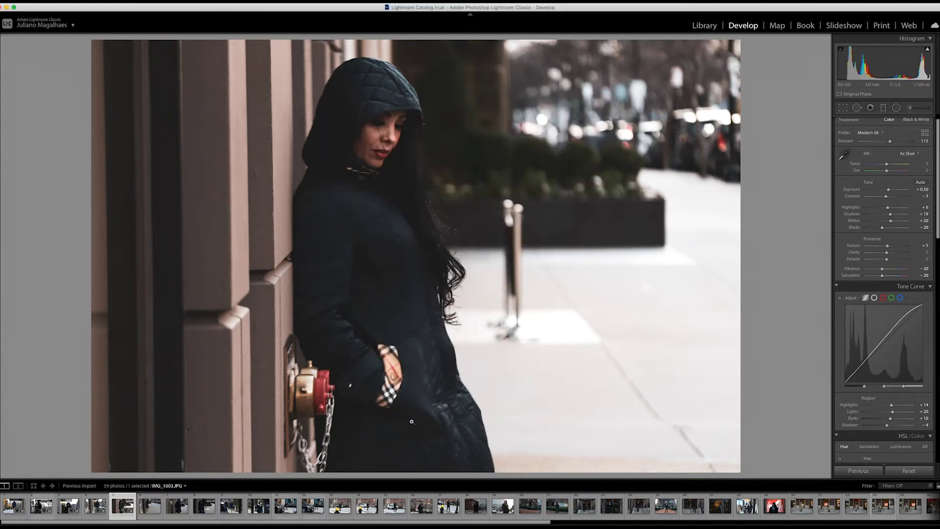
Step: Paste the copied develop settings onto IMG_0930 and IMG_0927
click(91, 504)
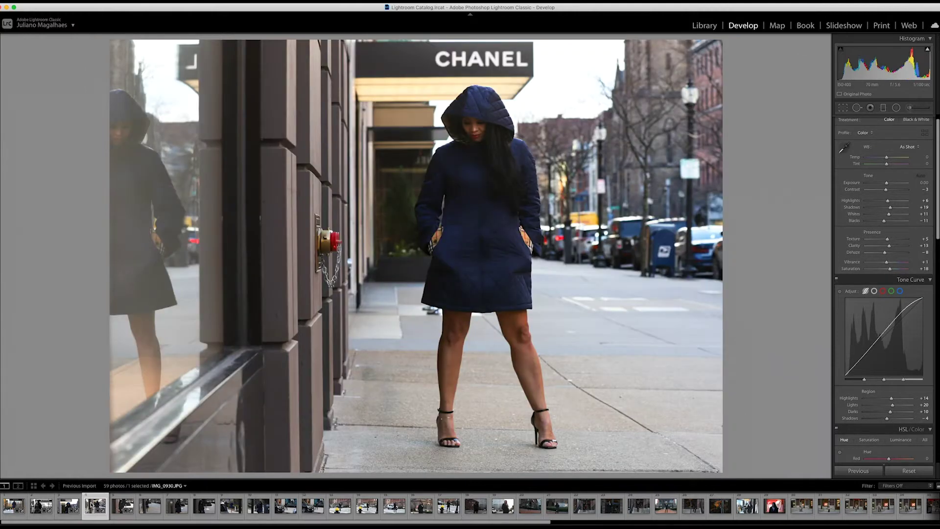
key(super+shift+v)
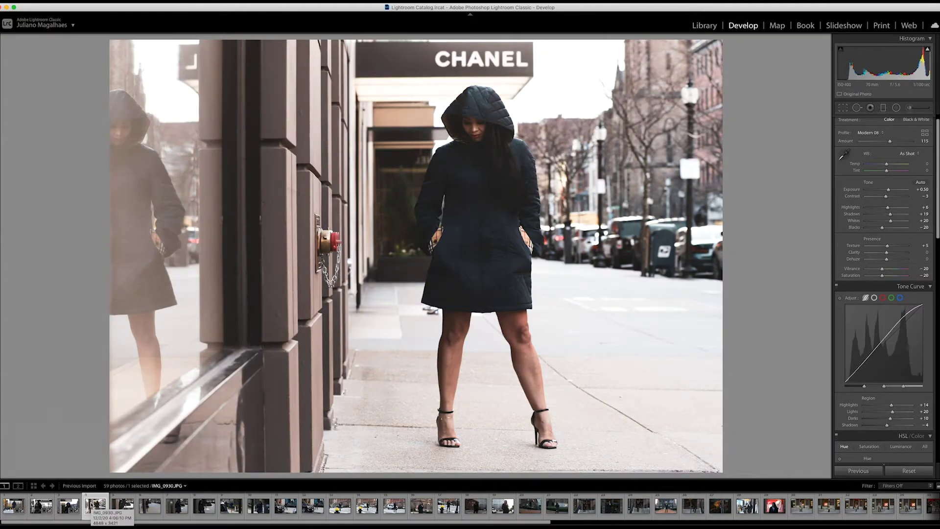
click(68, 506)
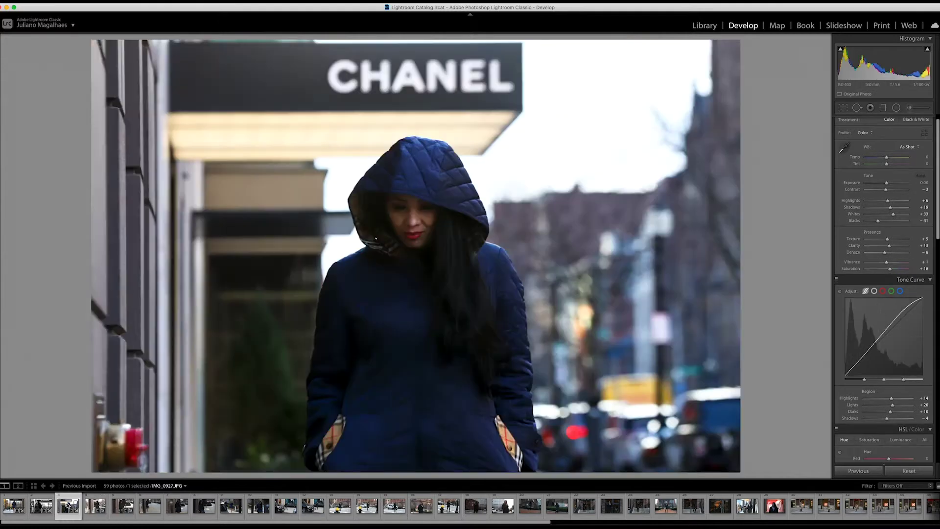
key(super+shift+v)
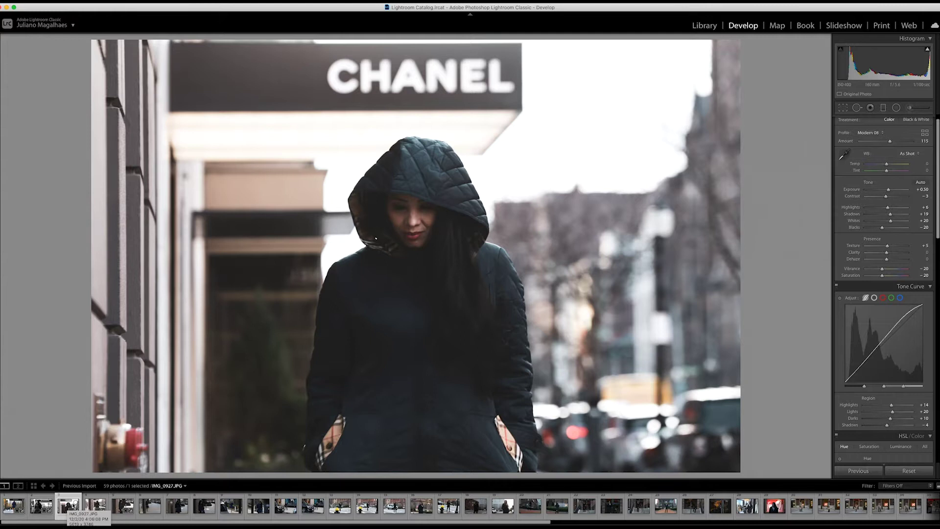
Step: Browse the filmstrip and open the full-length photo IMG_0936.JPG
click(41, 506)
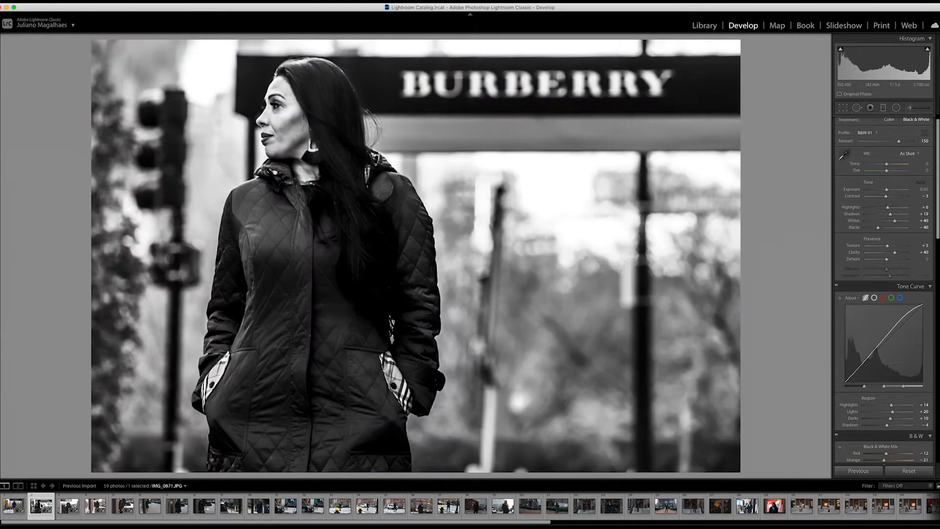
click(112, 509)
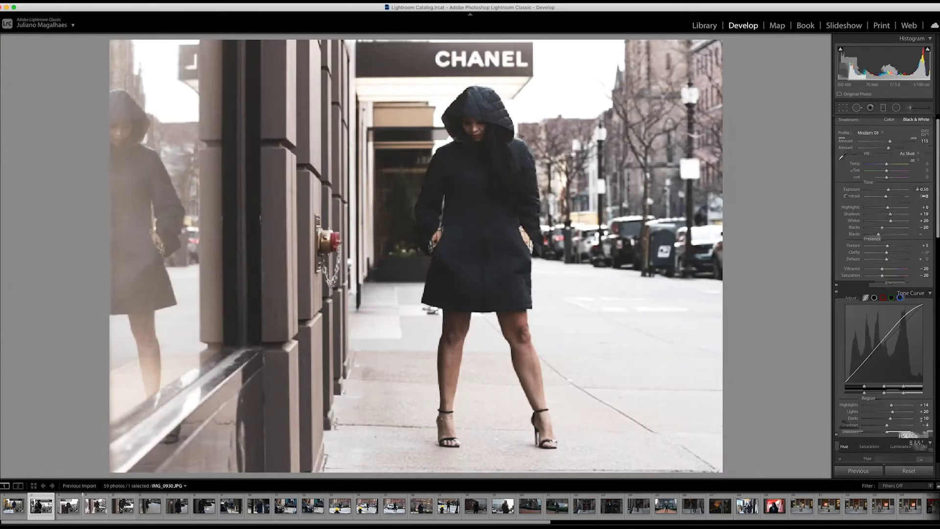
click(125, 508)
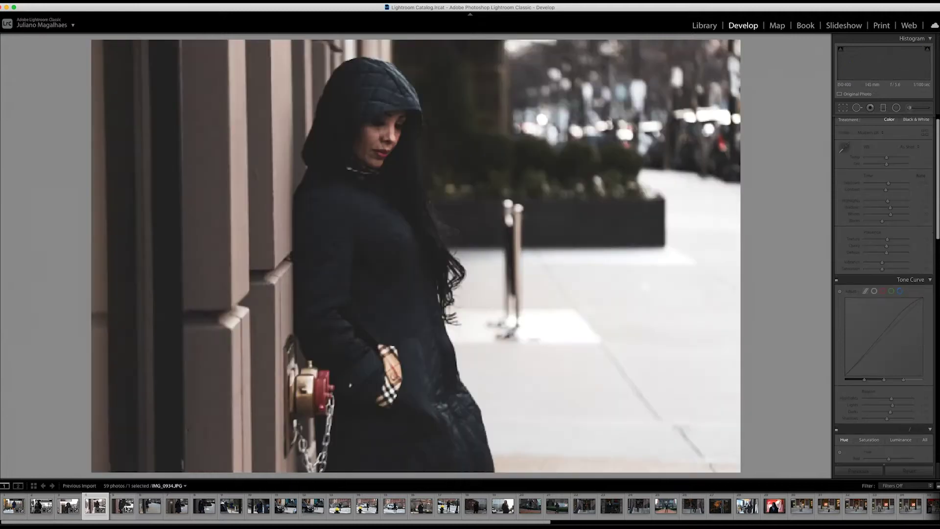
click(146, 509)
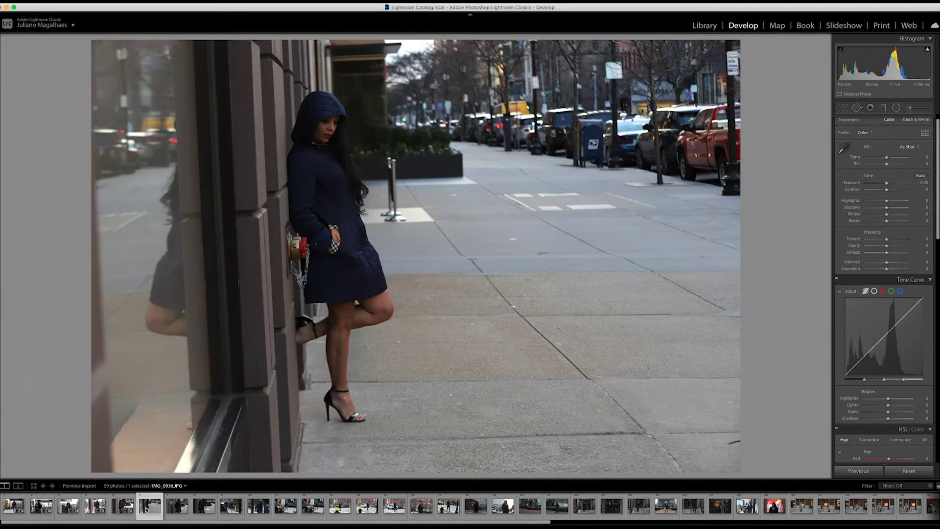
Step: Paste the copied Modern 08 settings and rotate the crop about 3° to straighten it
key(ctrl+shift+v)
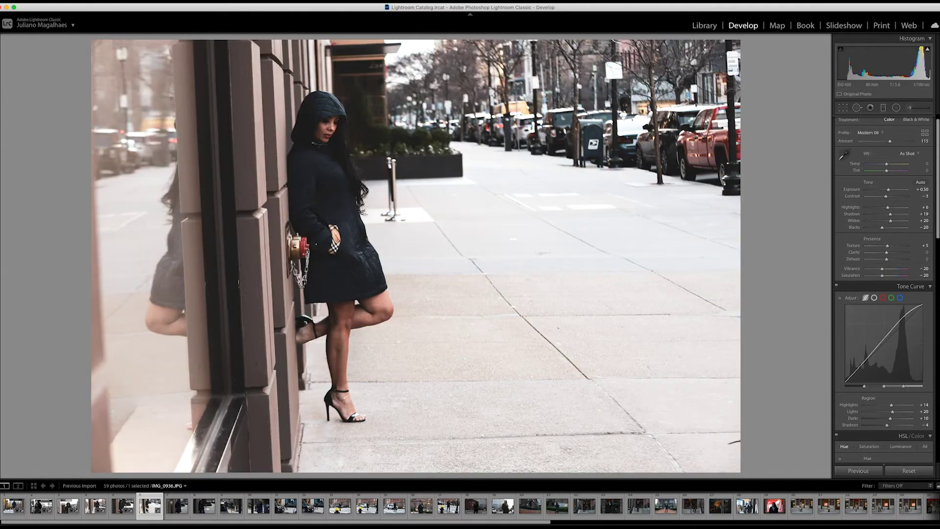
click(842, 108)
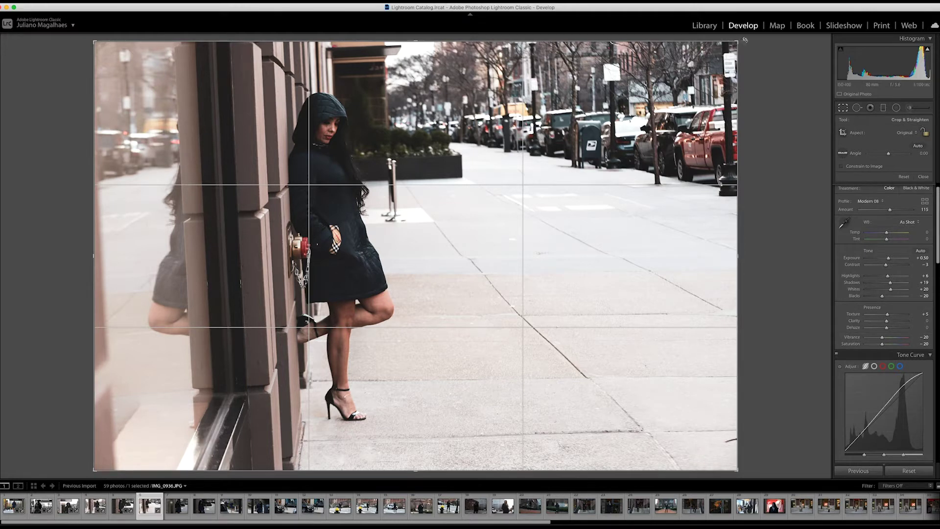
mouse_move(739, 40)
mouse_down()
mouse_move(751, 60)
mouse_move(769, 58)
mouse_up()
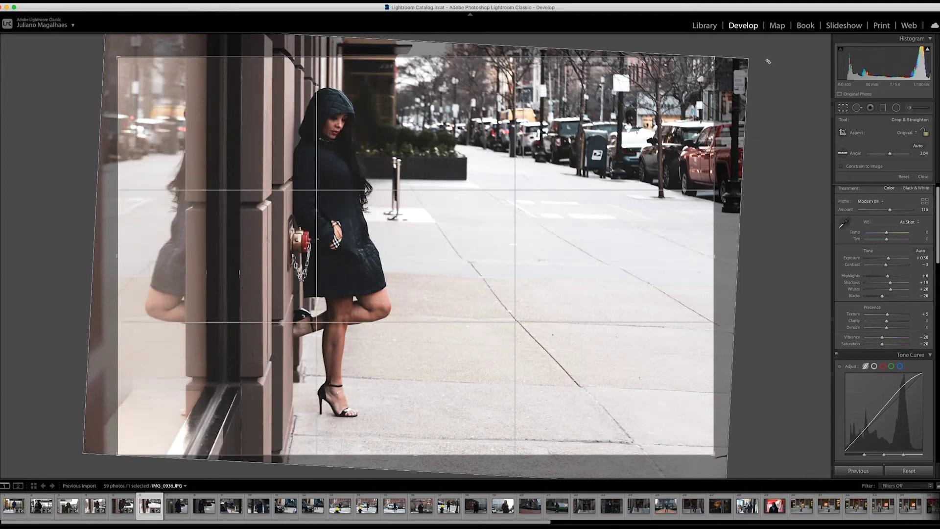
key(Return)
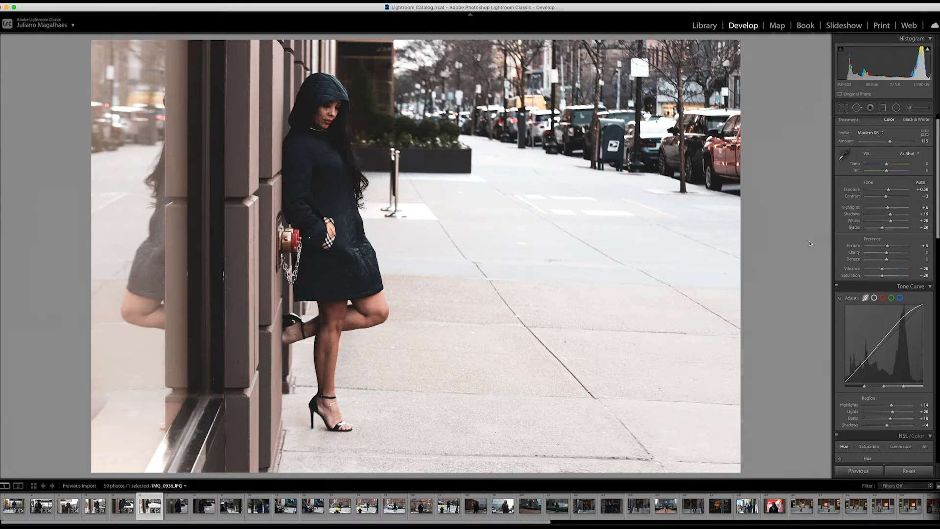
Step: Refine the crop rotation to about 2.04° and apply it
click(843, 107)
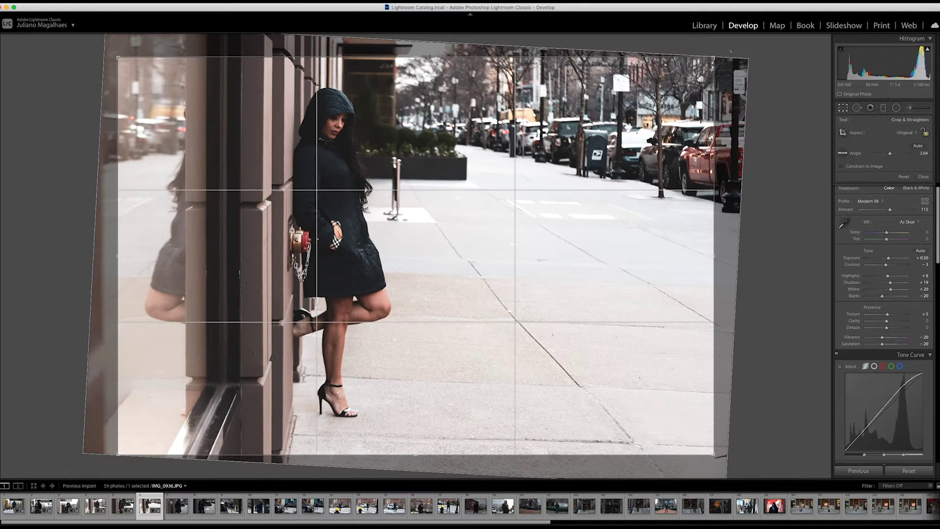
drag(737, 51, 718, 46)
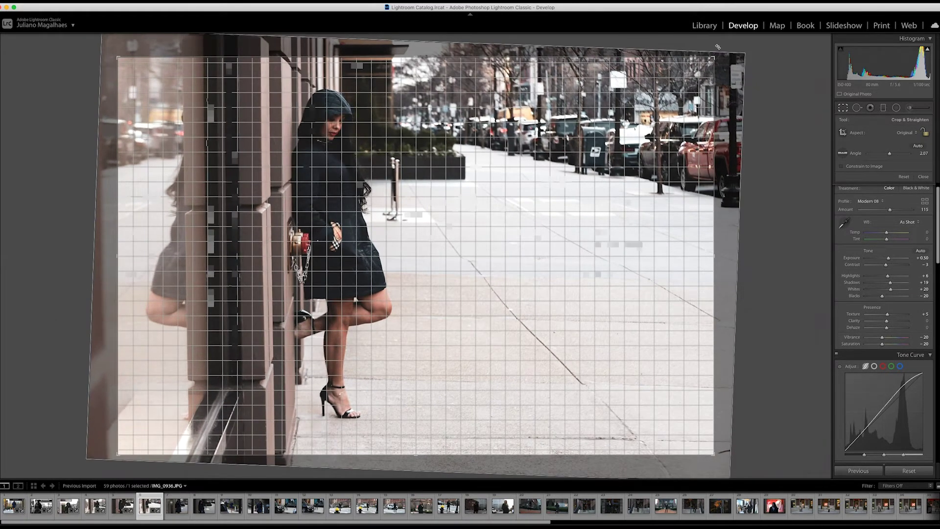
drag(717, 46, 717, 49)
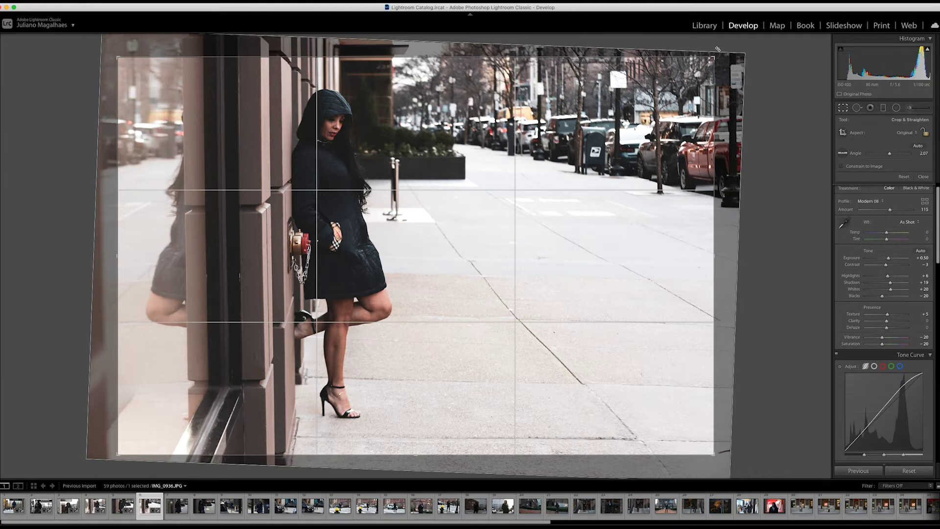
key(ctrl+z)
key(Return)
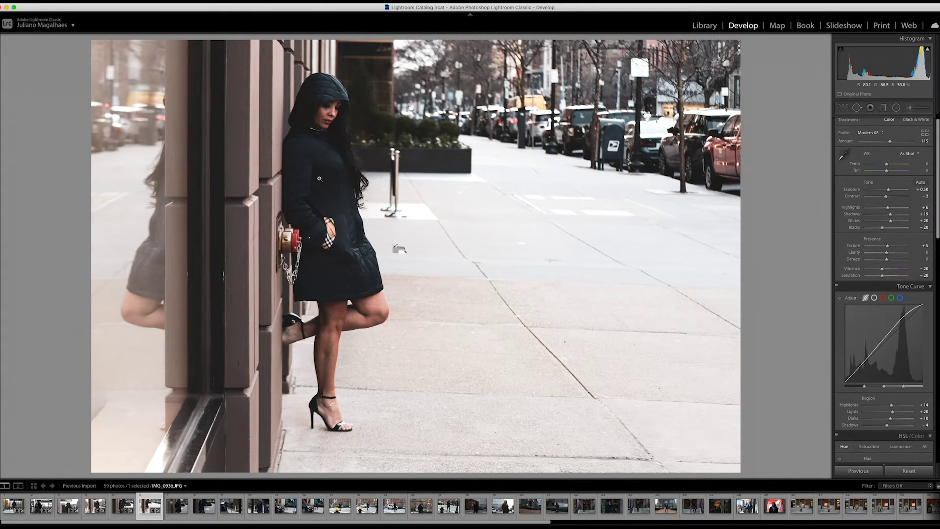
click(317, 95)
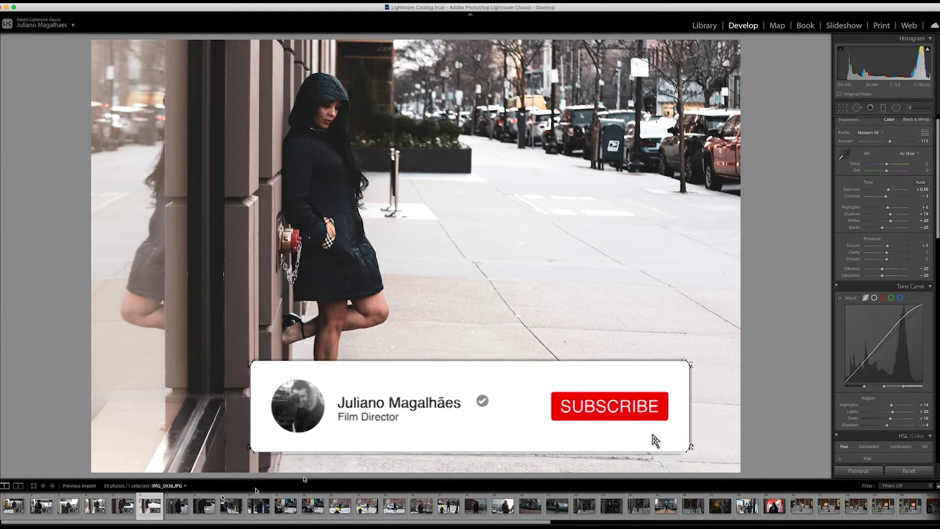
Step: On IMG_0938, paste the copied settings, crop tighter from the top-right, and set Exposure +1.00
key(Right)
key(super+shift+v)
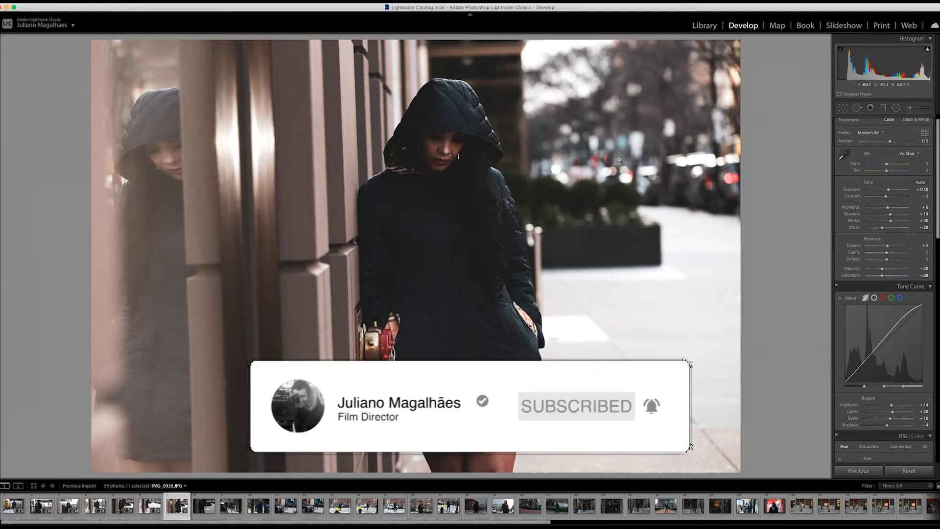
key(r)
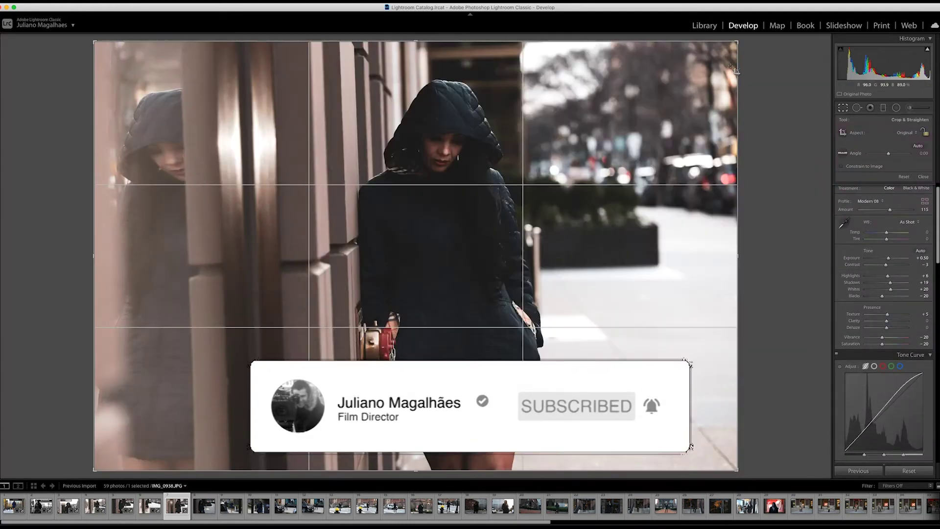
drag(734, 70, 719, 55)
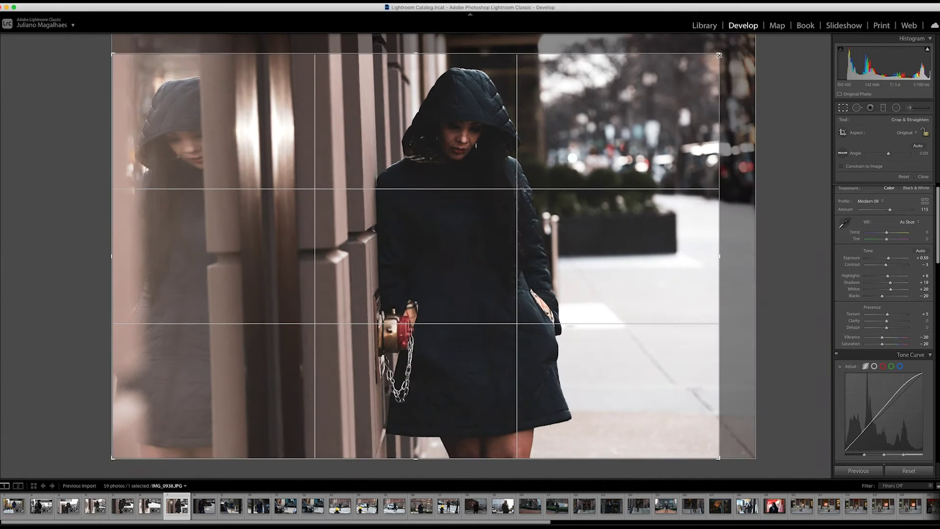
key(Return)
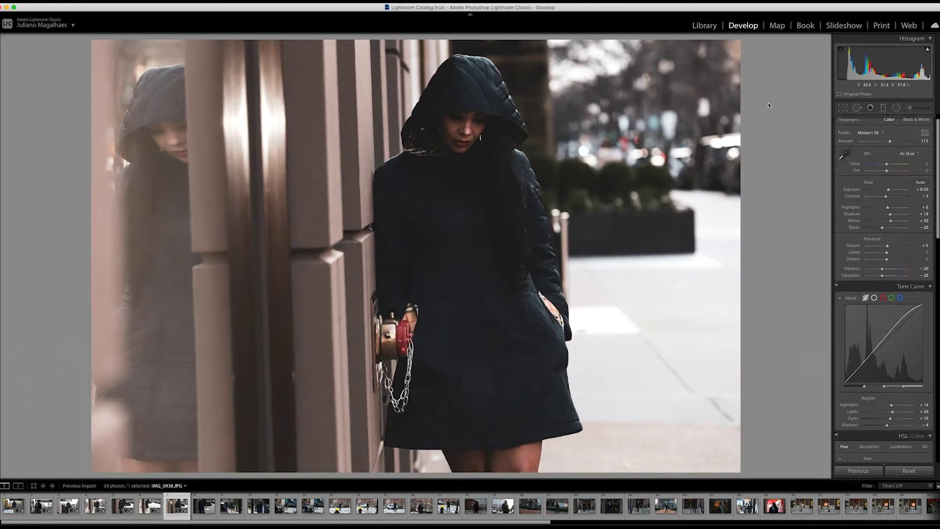
drag(889, 191, 890, 191)
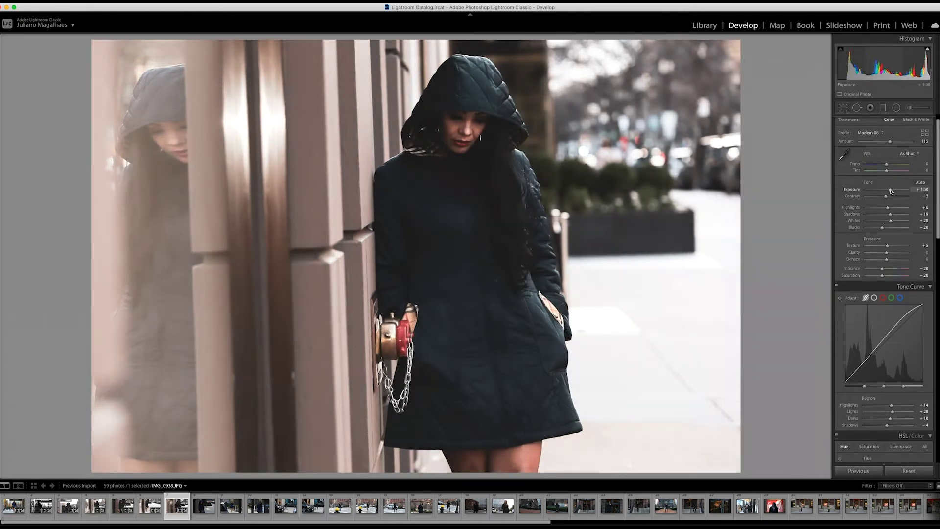
drag(890, 191, 891, 191)
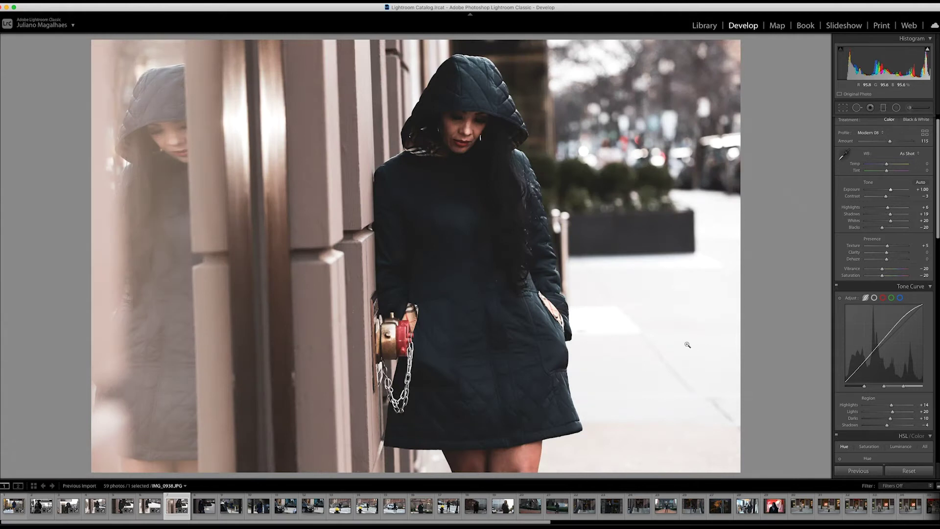
Step: Select IMG_0950 and raise its Exposure to +1.20
click(204, 506)
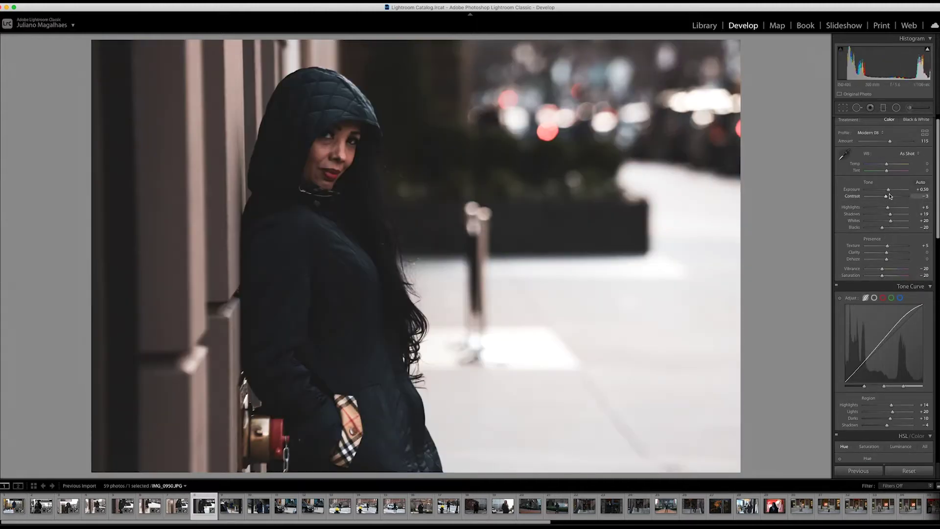
drag(888, 192, 892, 192)
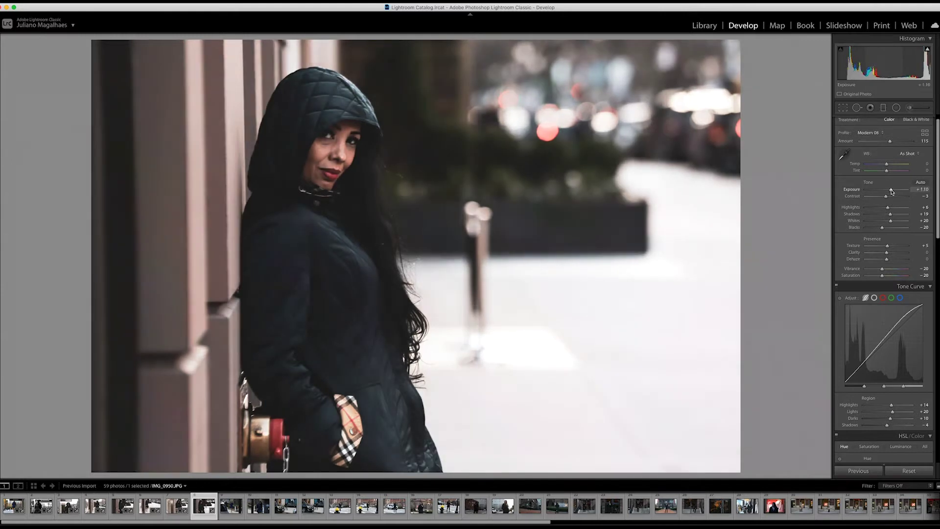
drag(893, 191, 893, 193)
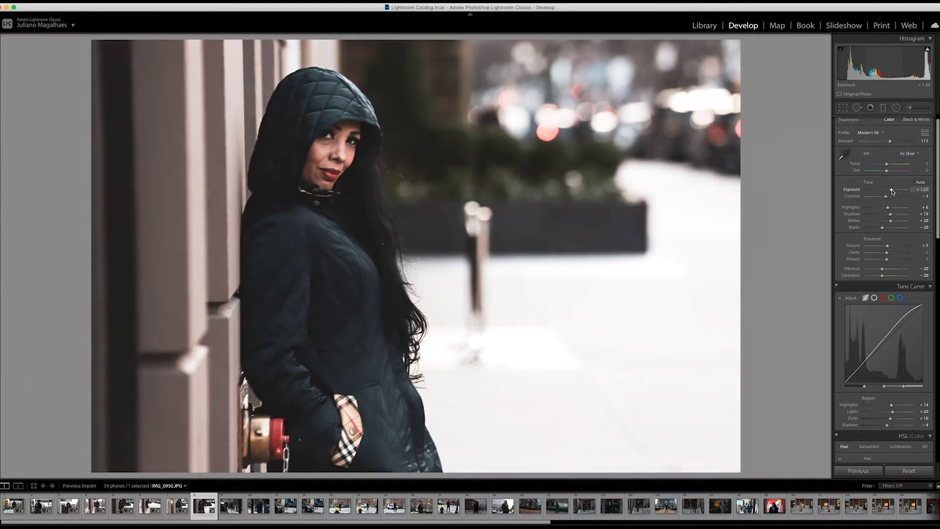
Step: Crop IMG_0950 tighter around the woman from the top-right corner
click(842, 107)
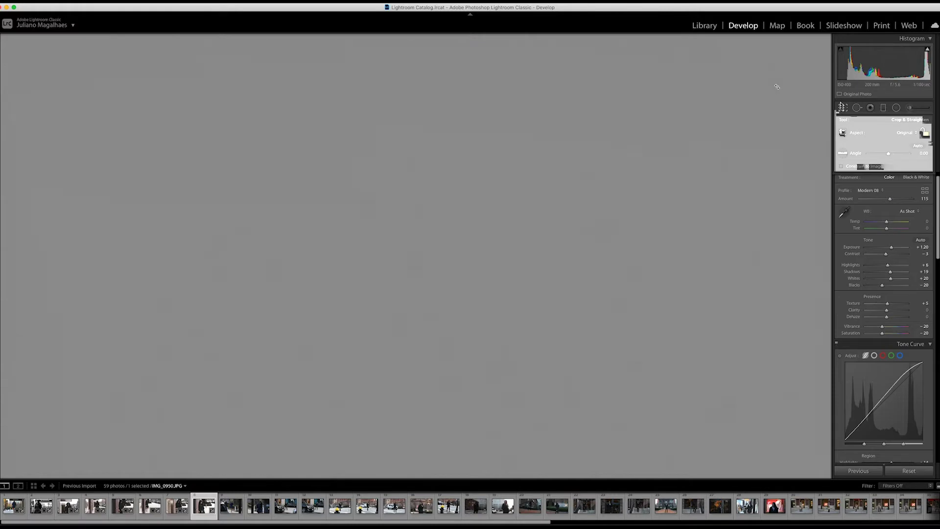
drag(737, 42, 724, 51)
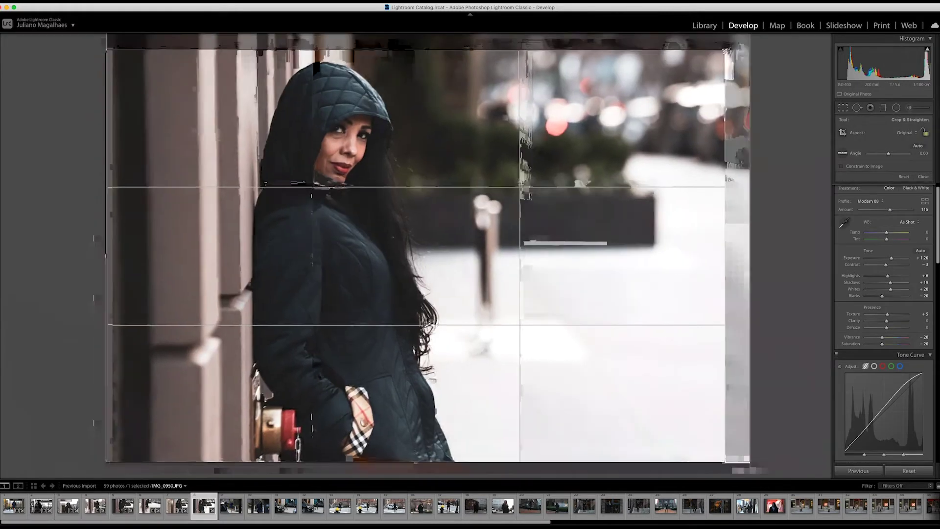
key(Return)
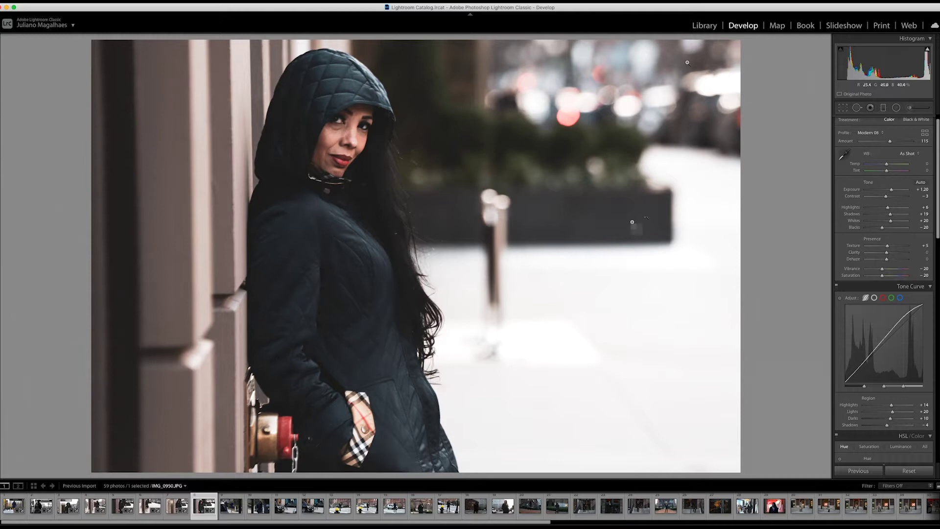
click(227, 509)
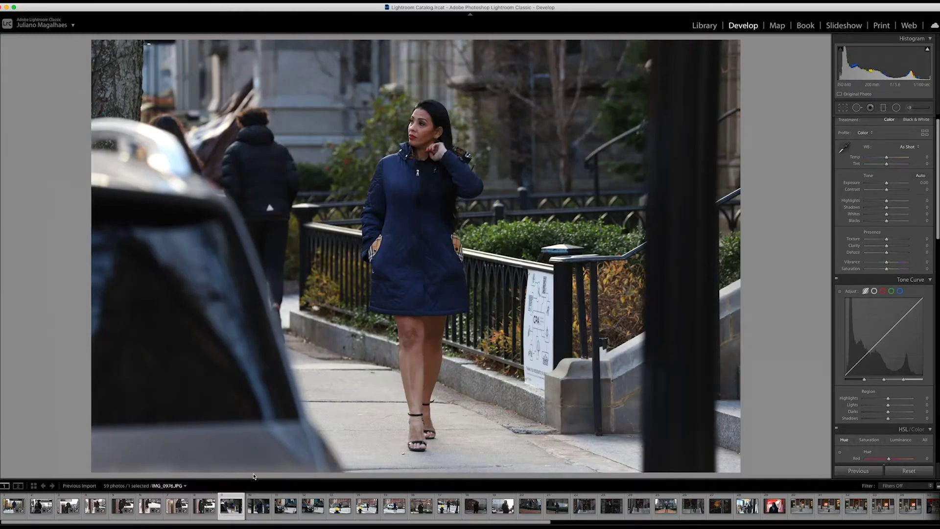
Step: Paste settings onto IMG_0976, then undo so it stays unedited
key(ctrl+shift+v)
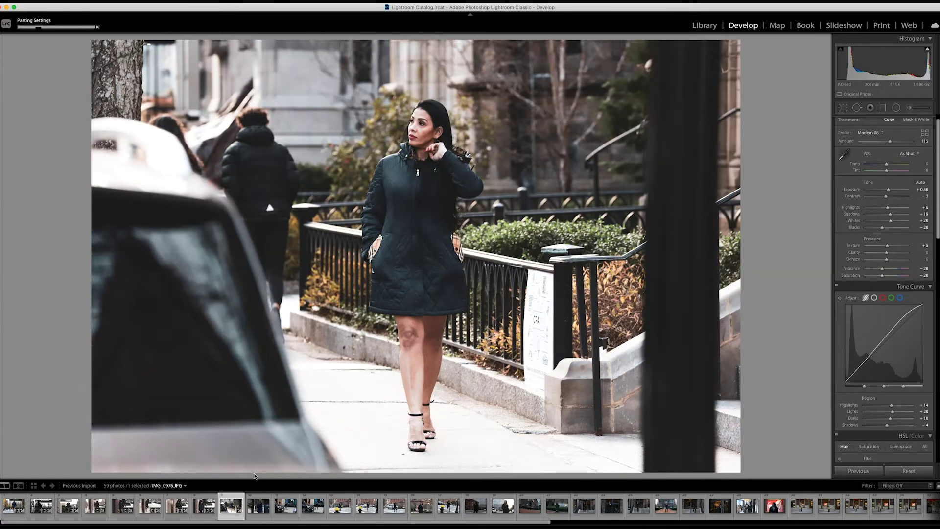
key(ctrl+z)
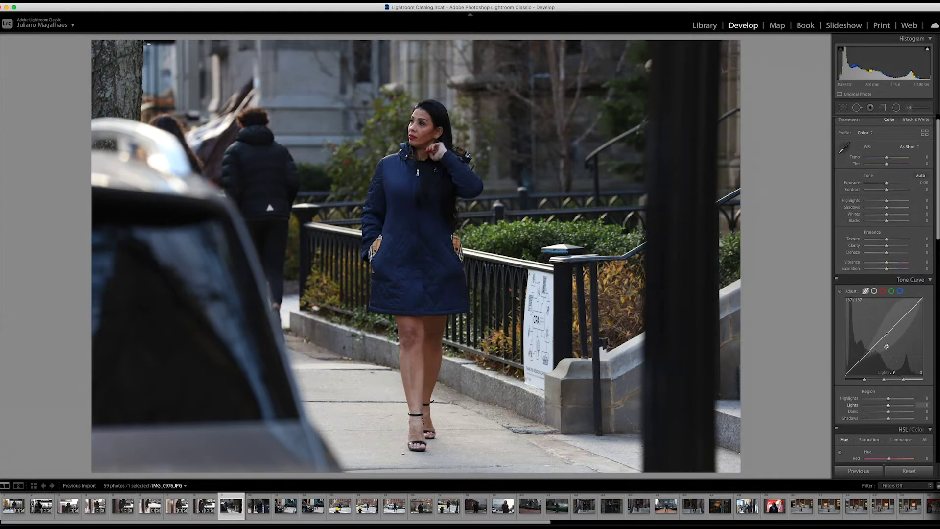
scroll(886, 363, down, 10)
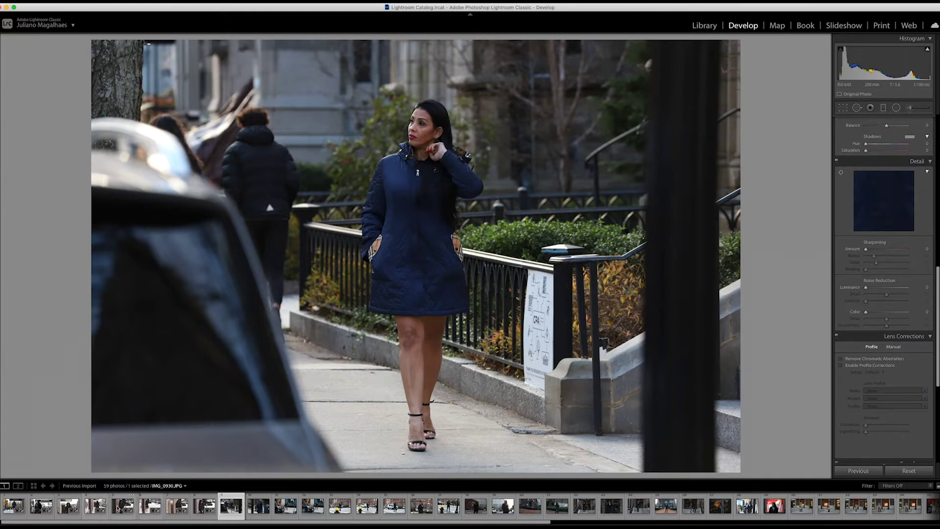
Step: Select the Burberry photo IMG_0863.JPG and bring up its Copy Settings choices
click(10, 505)
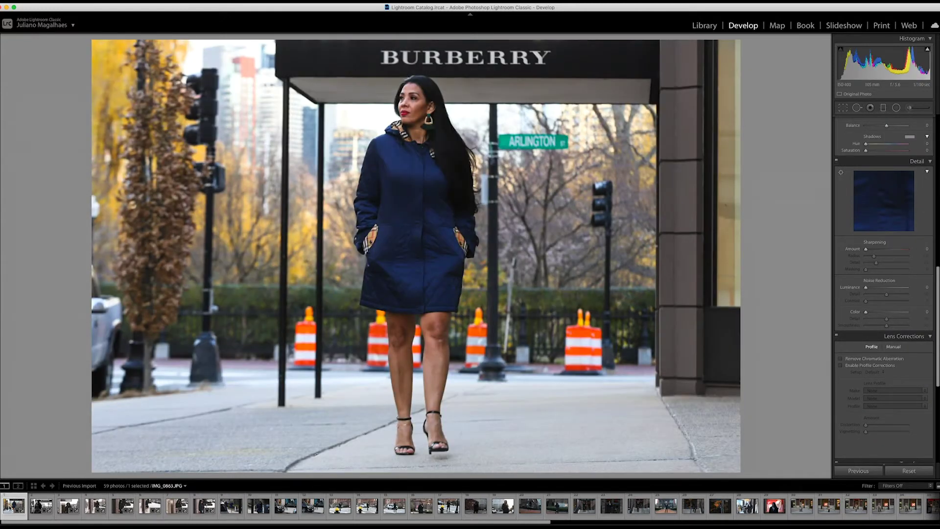
right_click(10, 505)
right_click(248, 303)
right_click(248, 303)
click(369, 337)
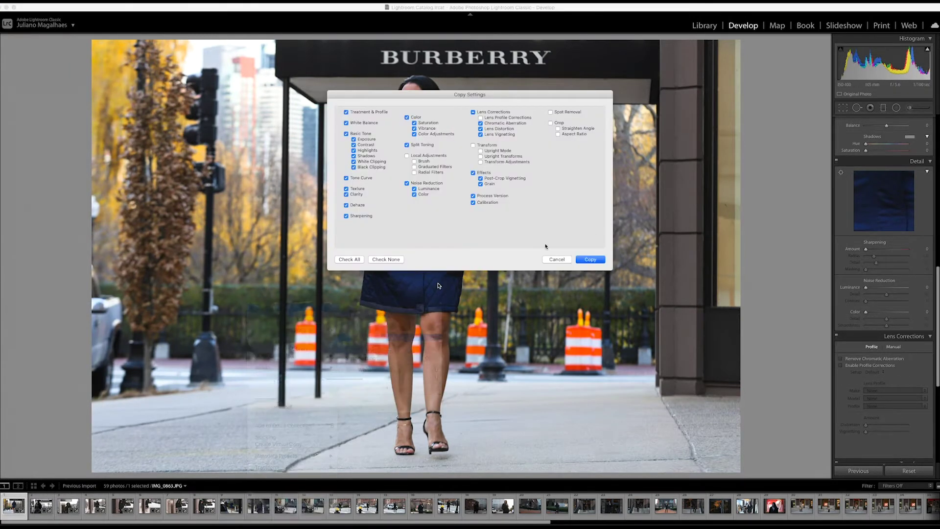
click(589, 259)
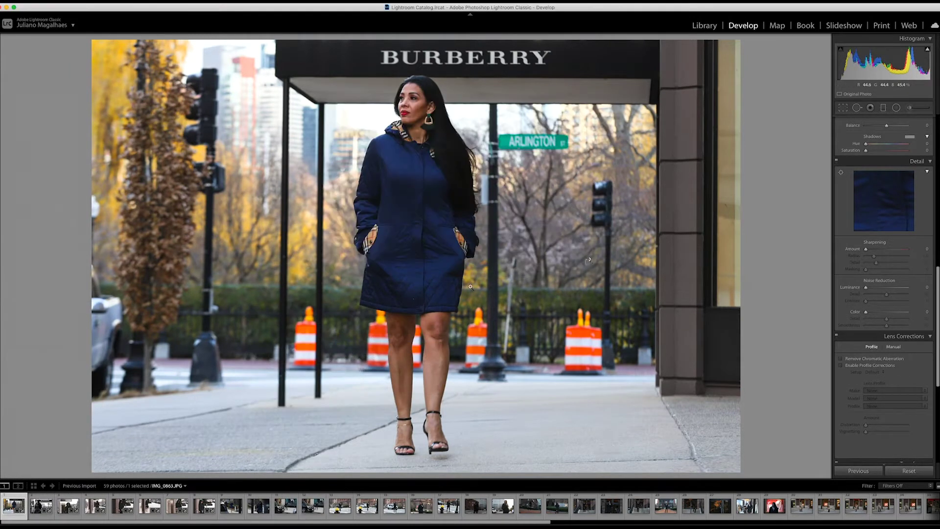
Step: Paste the copied settings onto IMG_0976 and crop in from top-right, top-left and bottom-left corners
click(230, 506)
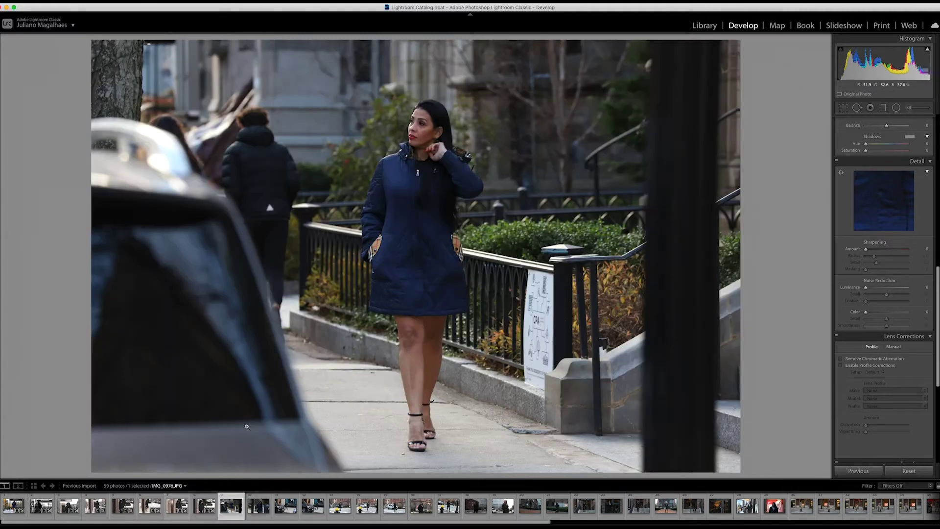
key(ctrl+shift+v)
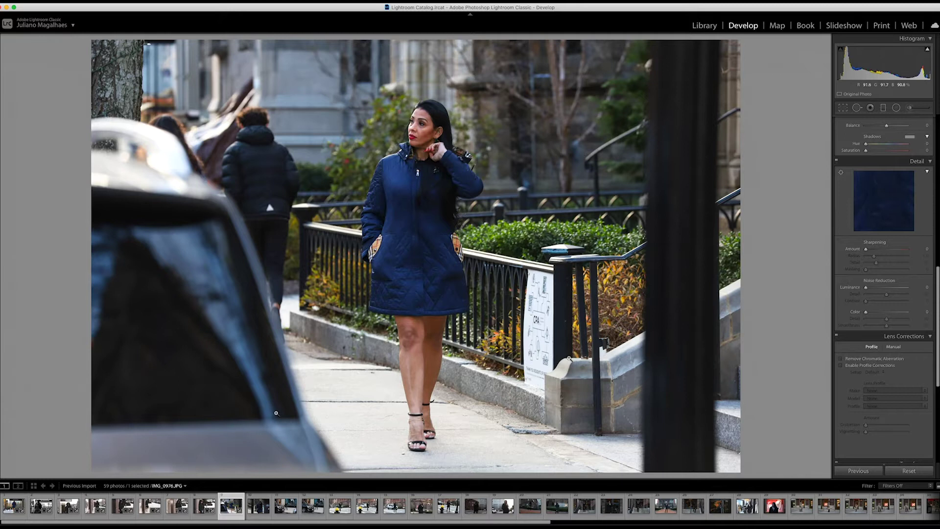
key(r)
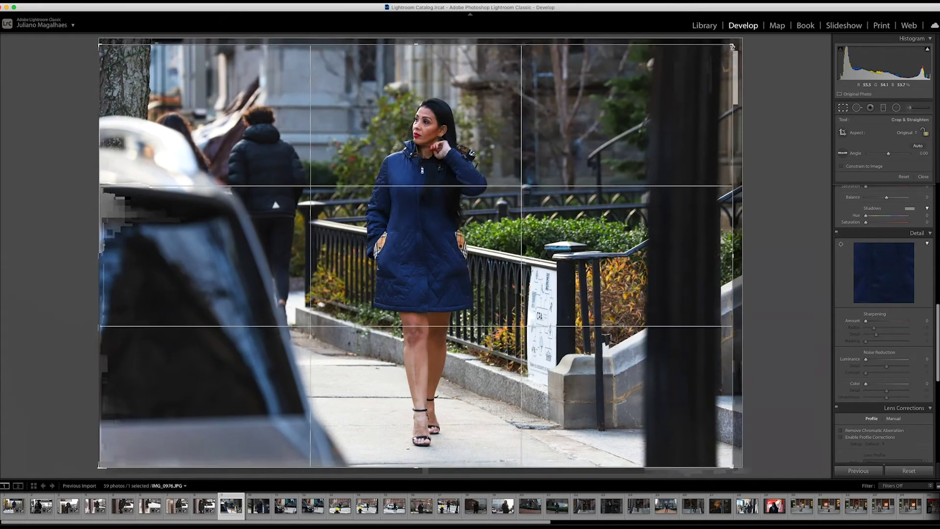
drag(733, 46, 704, 66)
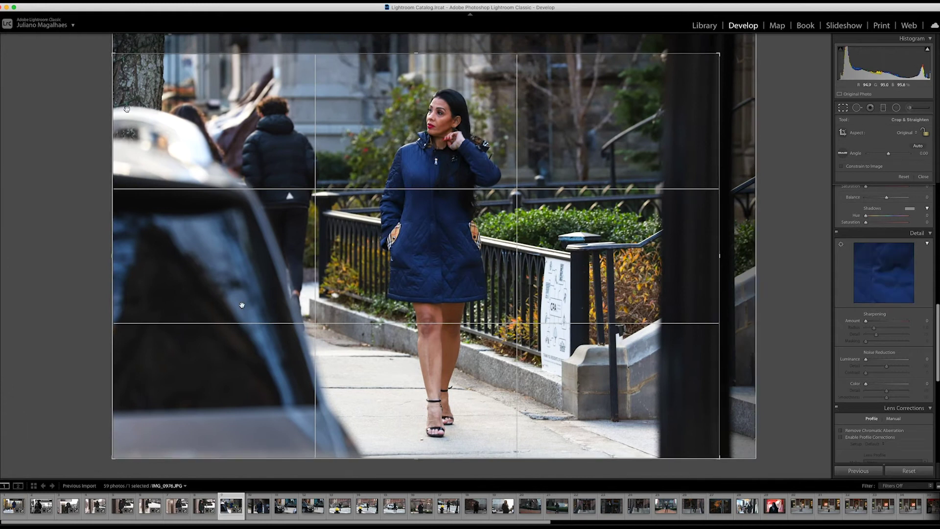
drag(113, 54, 134, 63)
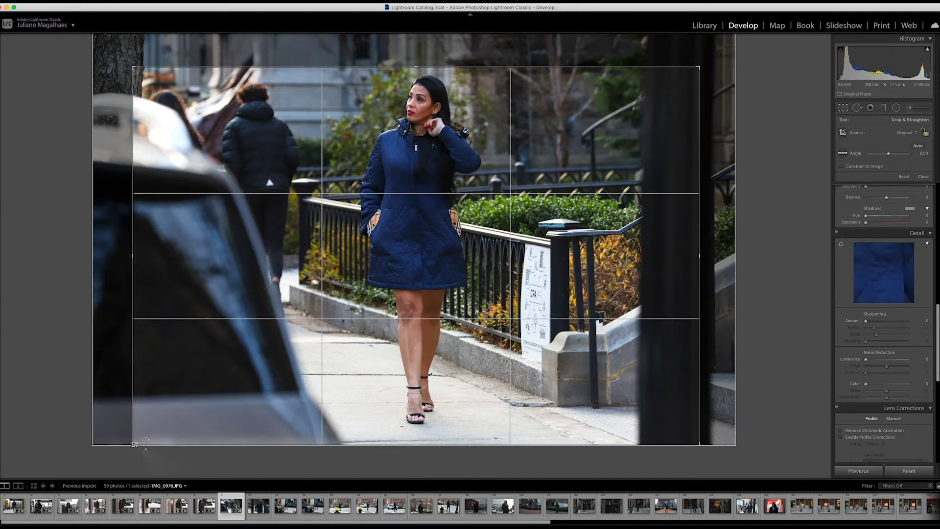
drag(134, 445, 181, 402)
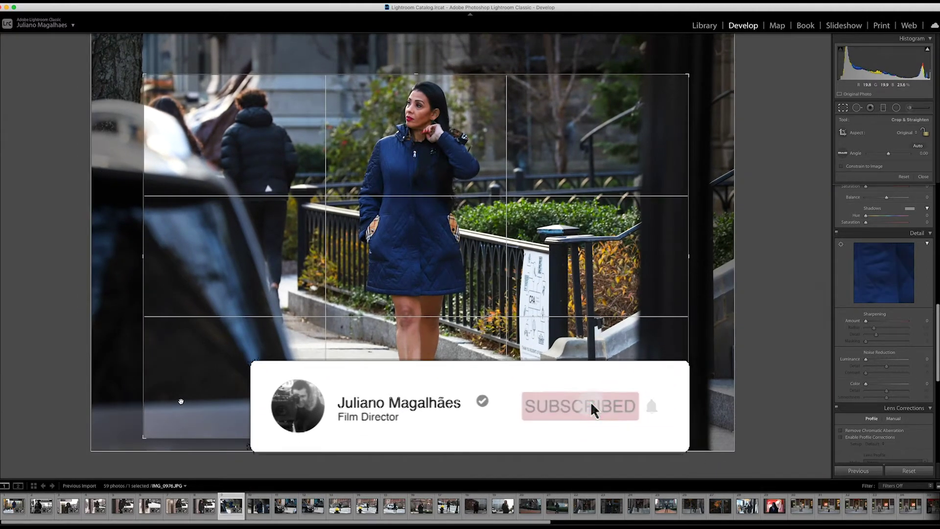
key(Return)
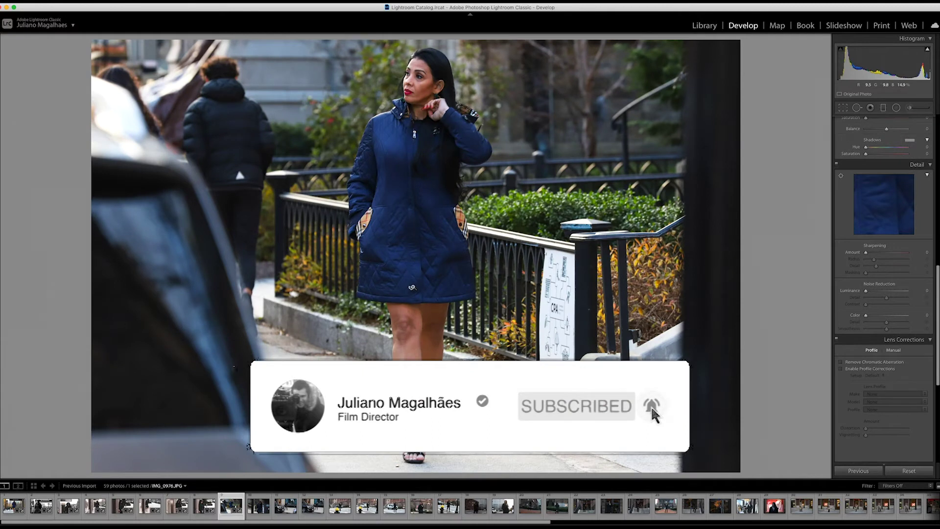
click(416, 63)
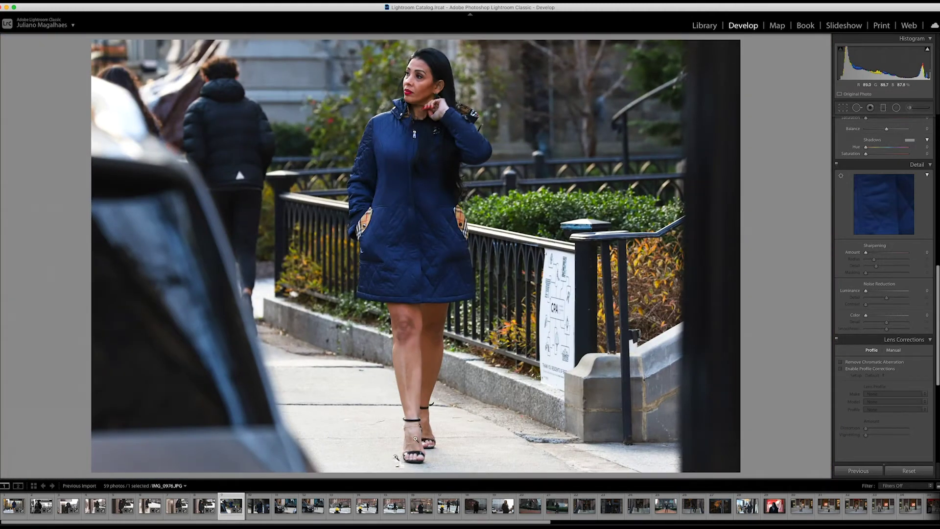
Step: Convert IMG_0991.JPG to black and white with B&W Punch after trying B&W Landscape
click(252, 506)
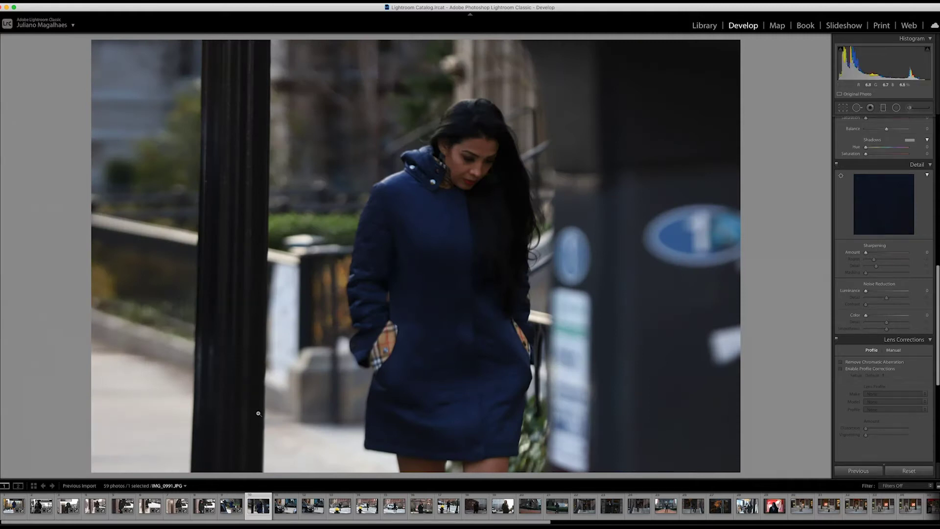
key(F7)
click(42, 258)
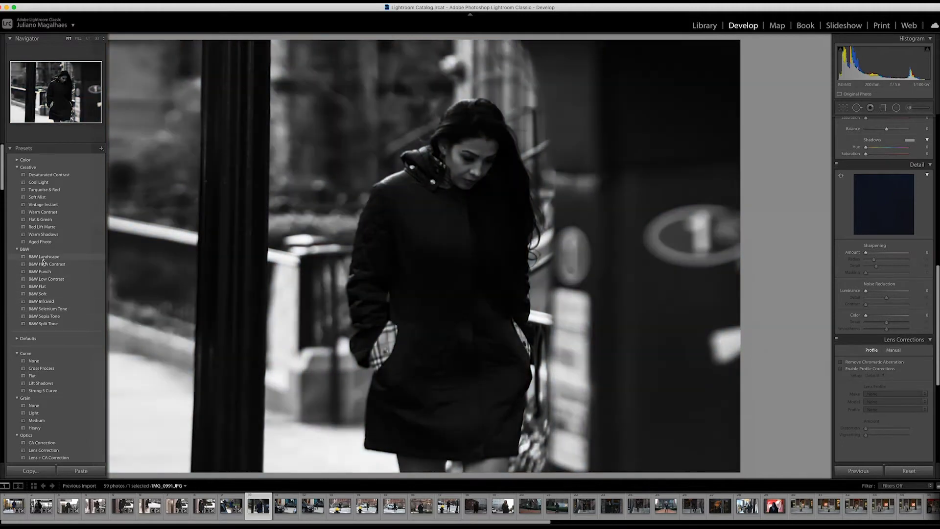
click(39, 272)
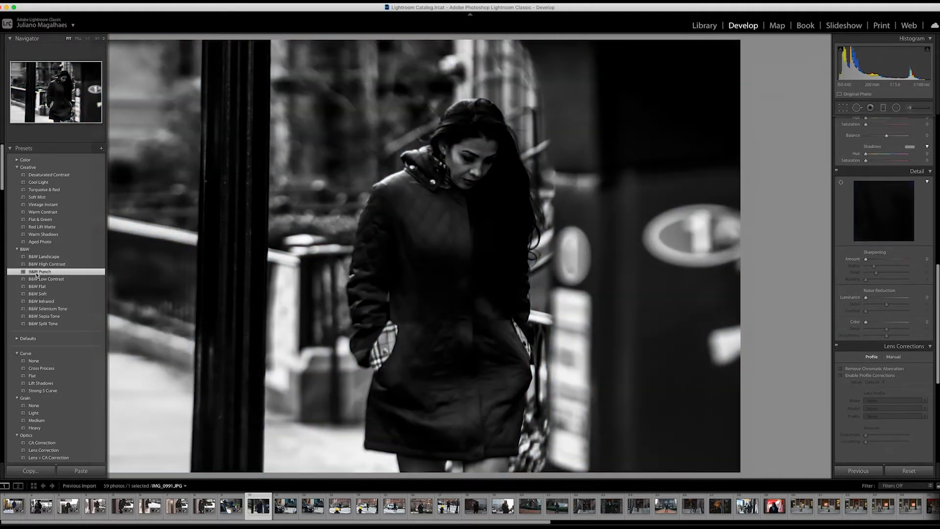
Step: Raise the Whites of the black-and-white photo to about +75
scroll(880, 297, up, 10)
scroll(880, 297, down, 1)
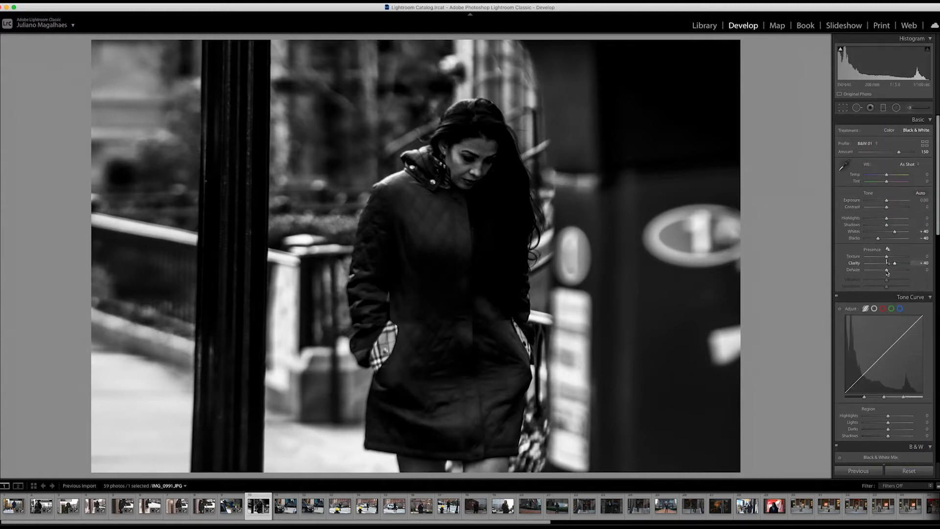
drag(895, 233, 901, 233)
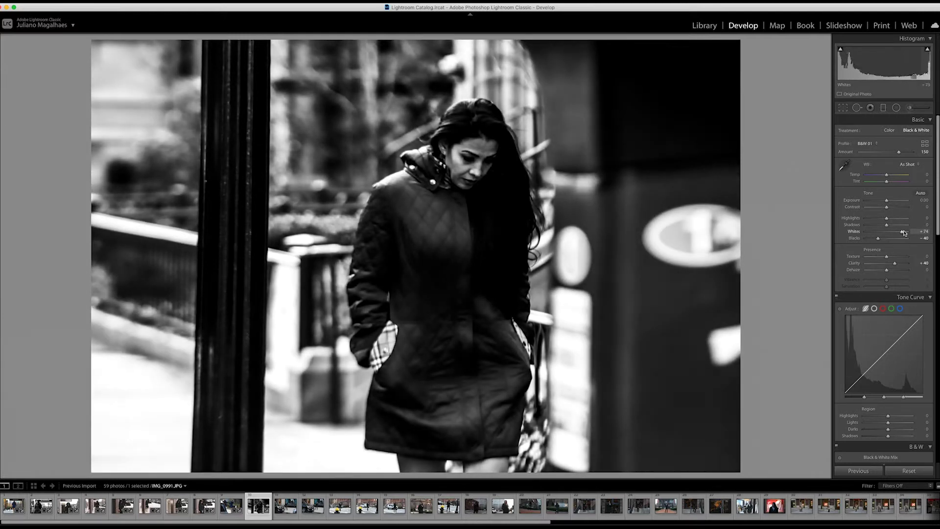
click(842, 108)
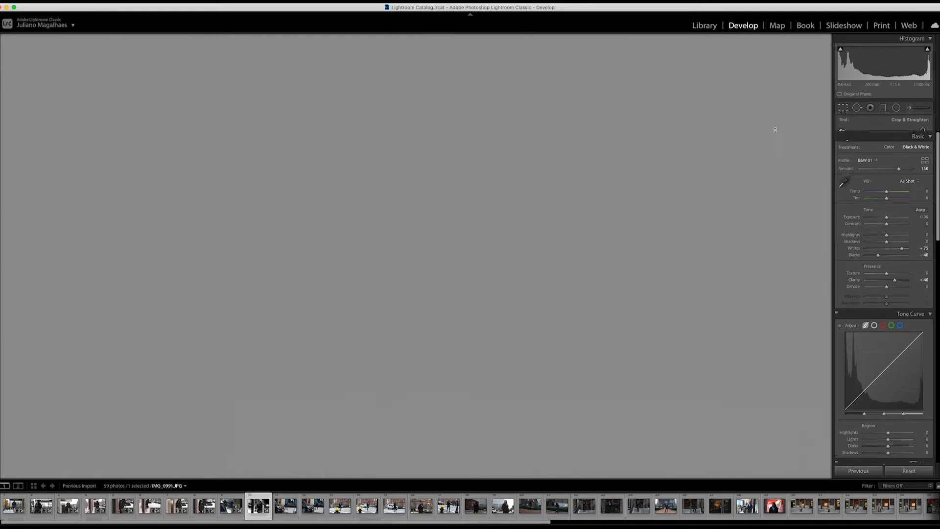
Step: Crop IMG_0991 tighter from the top-left, then undo the pasted settings on IMG_1003
drag(93, 40, 124, 65)
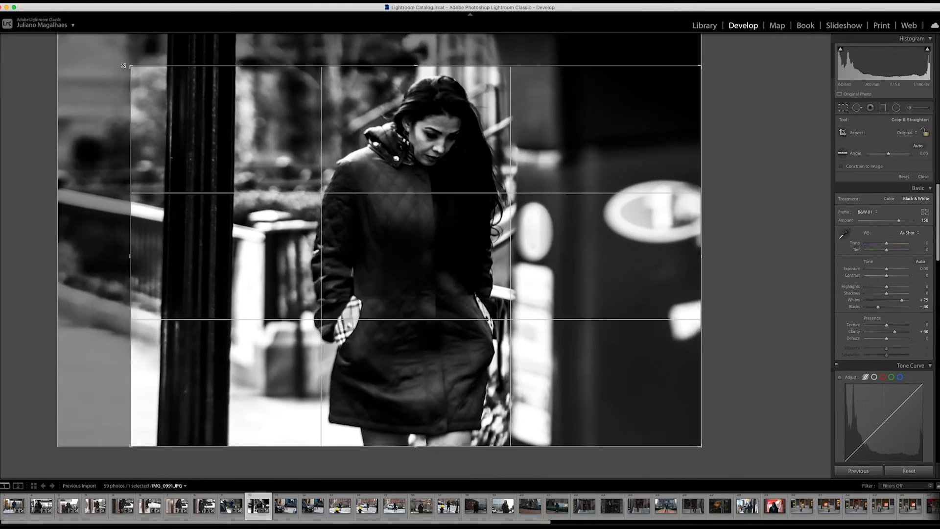
key(Return)
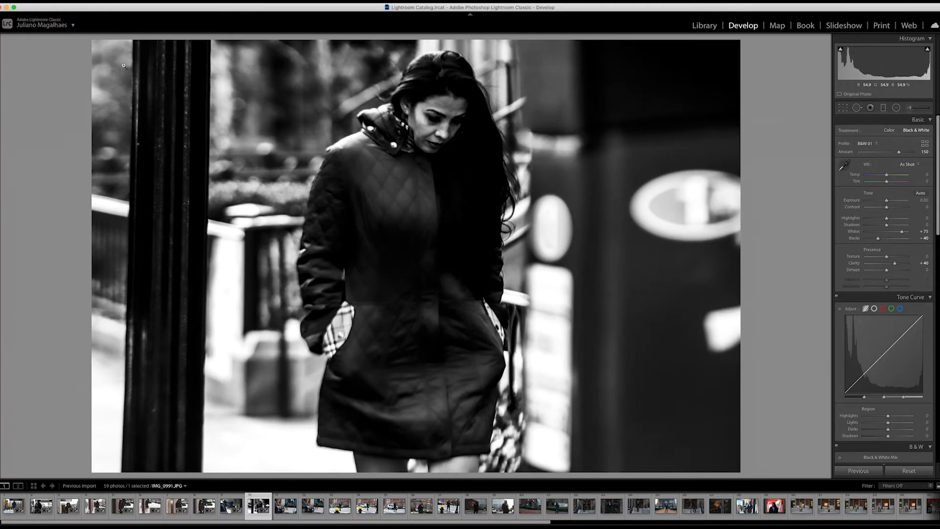
click(285, 505)
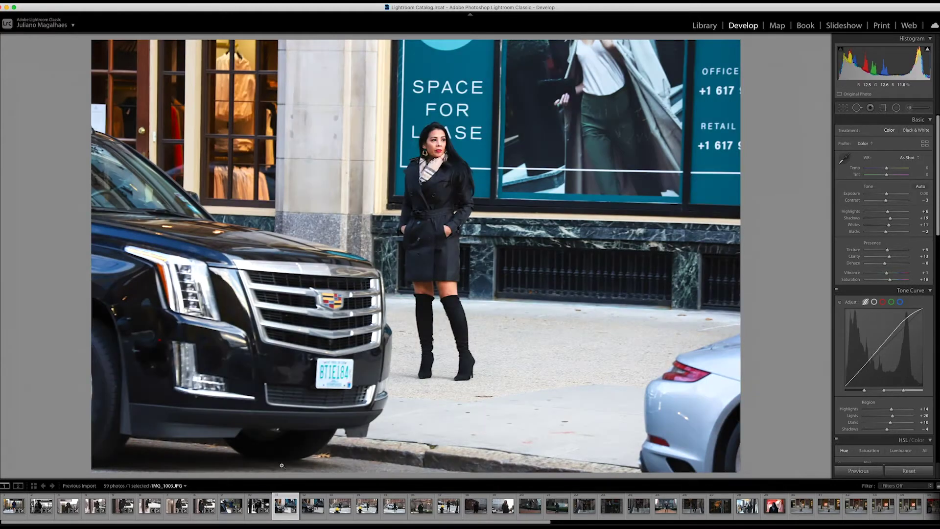
key(ctrl+z)
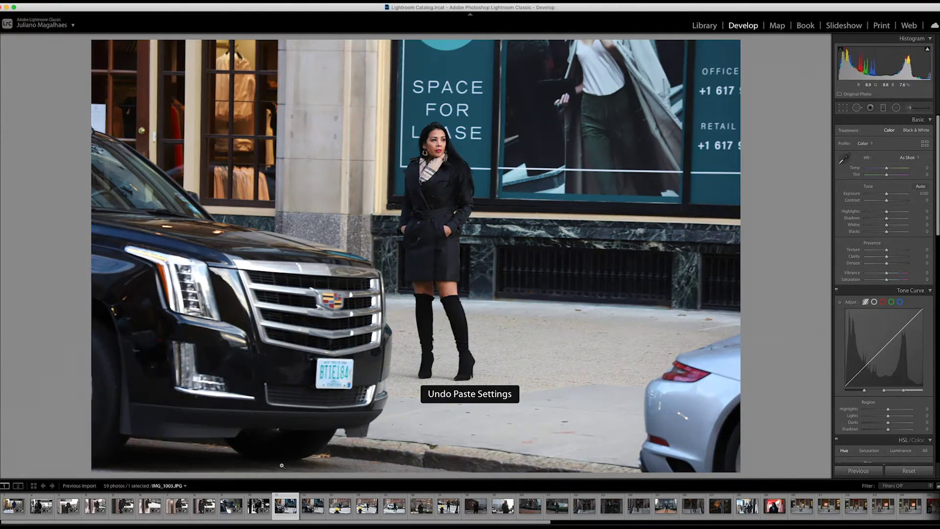
Step: Compare IMG_1003 with the hooded woman photo and find the Tone Curve panel
click(122, 509)
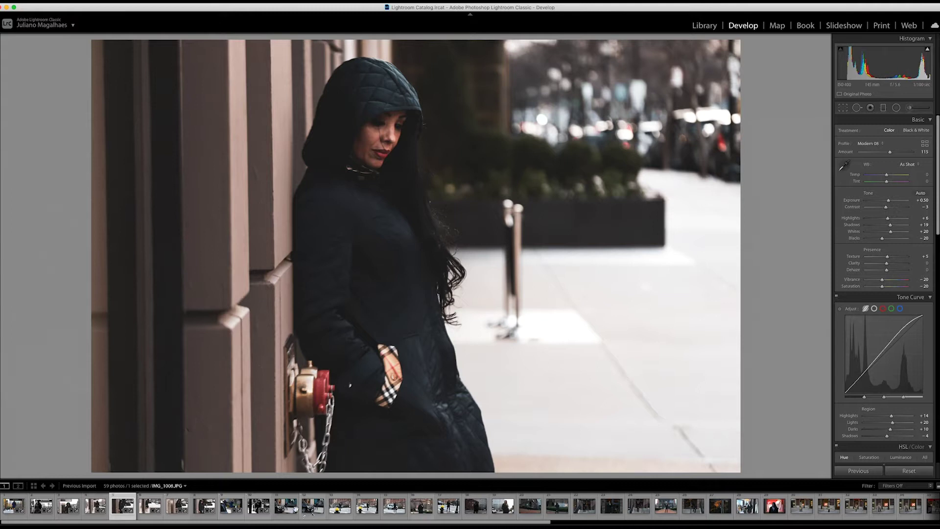
click(276, 509)
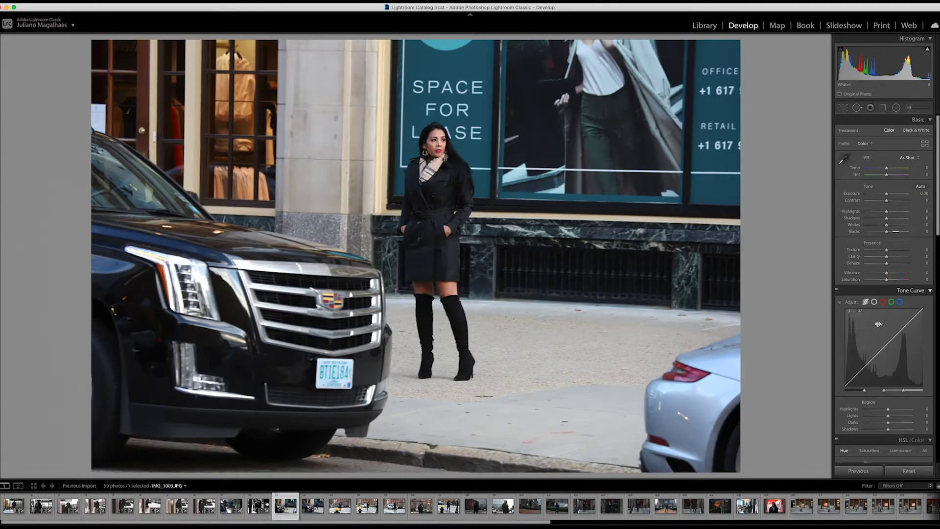
scroll(876, 326, down, 5)
scroll(876, 326, down, 5)
scroll(876, 326, down, 5)
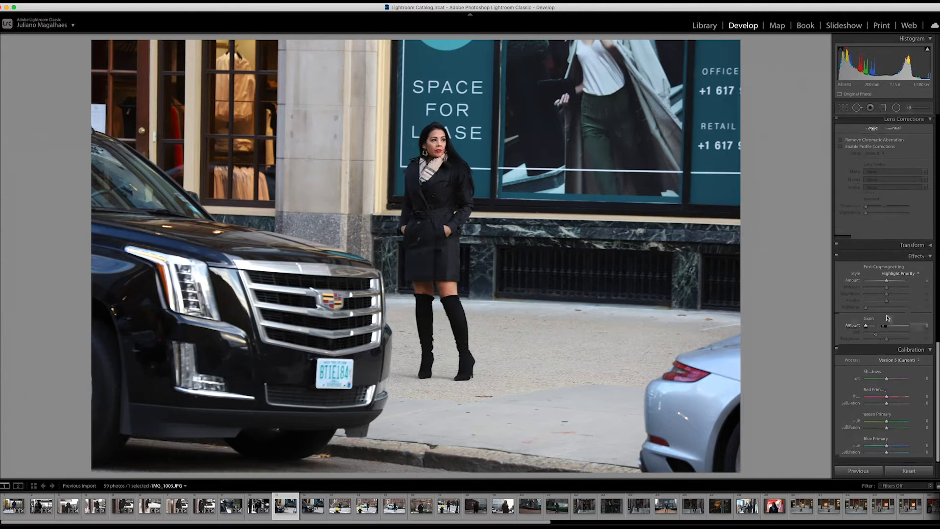
scroll(889, 304, up, 3)
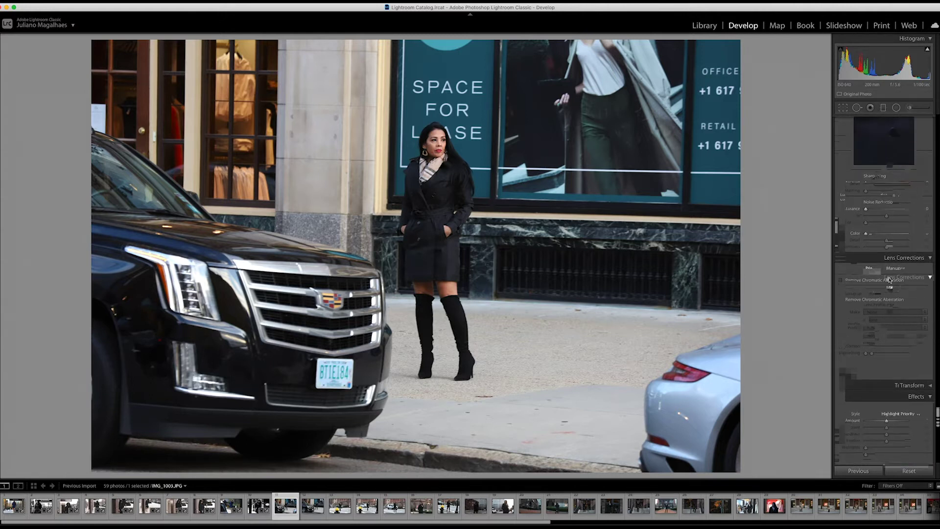
scroll(889, 294, up, 3)
scroll(889, 284, up, 3)
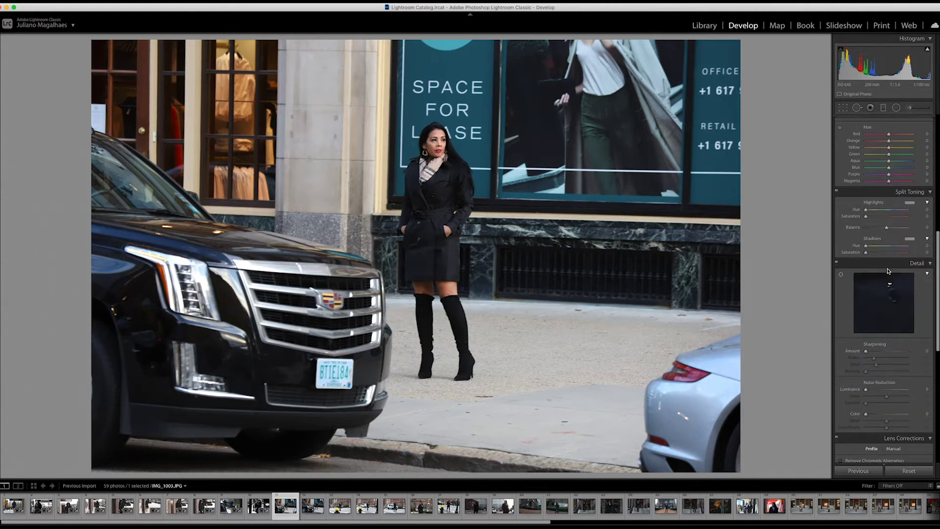
scroll(888, 274, up, 3)
scroll(889, 282, up, 3)
scroll(889, 289, up, 3)
scroll(889, 294, up, 2)
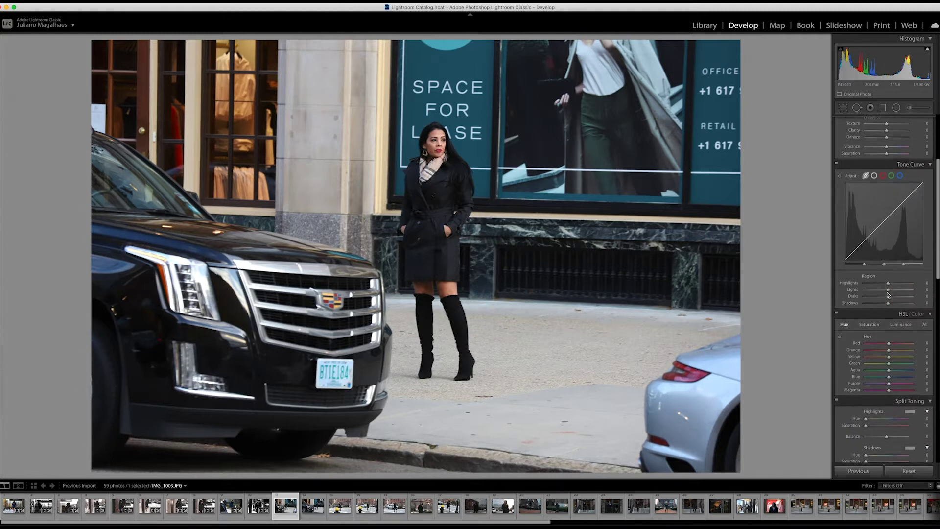
scroll(889, 305, up, 1)
scroll(889, 304, up, 2)
scroll(889, 304, up, 2)
scroll(888, 305, up, 3)
scroll(888, 304, up, 2)
Step: Raise the Tone Curve Highlights region slider to +21 on IMG_1003
scroll(890, 305, down, 3)
scroll(889, 305, down, 2)
scroll(889, 305, down, 3)
scroll(888, 304, down, 2)
scroll(891, 297, up, 4)
scroll(891, 297, up, 5)
scroll(892, 297, up, 5)
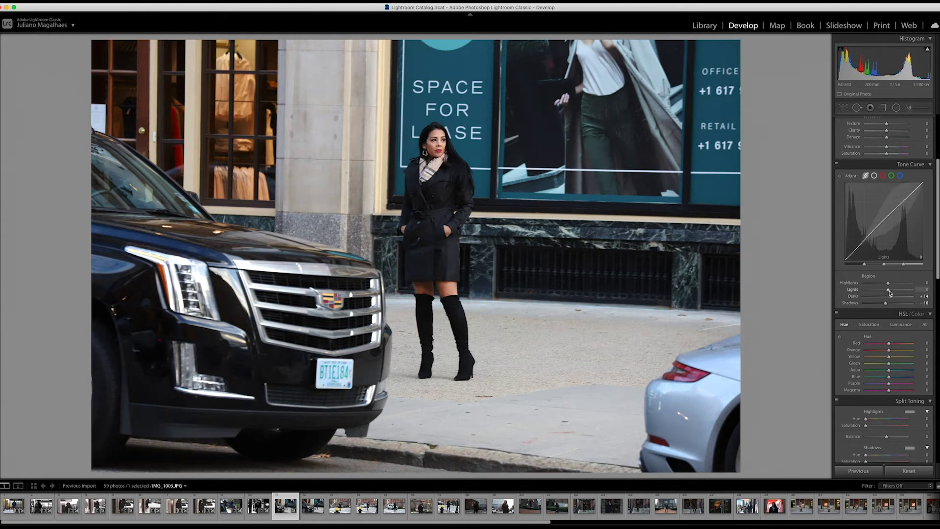
scroll(890, 291, up, 10)
scroll(890, 285, down, 1)
scroll(890, 285, down, 1)
scroll(889, 286, down, 3)
scroll(889, 286, down, 1)
drag(889, 286, 894, 285)
scroll(890, 284, up, 3)
scroll(889, 283, up, 3)
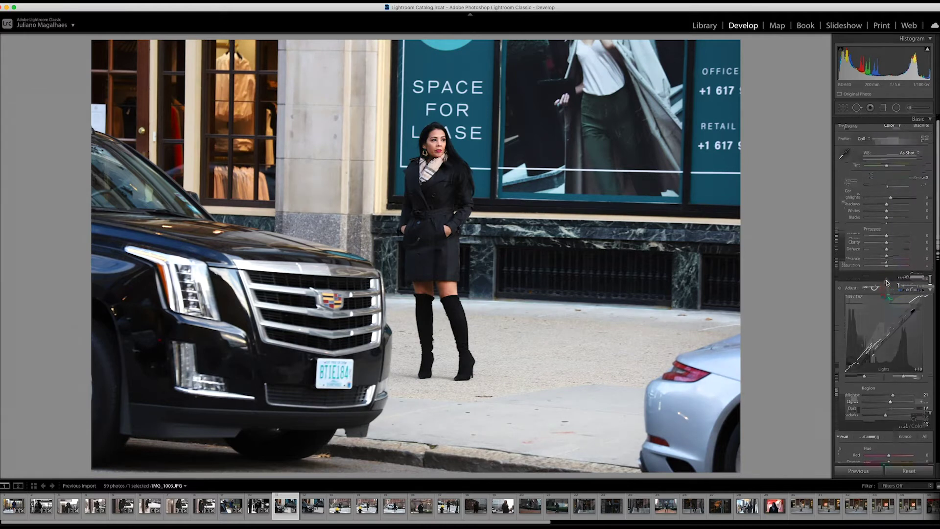
scroll(886, 283, up, 2)
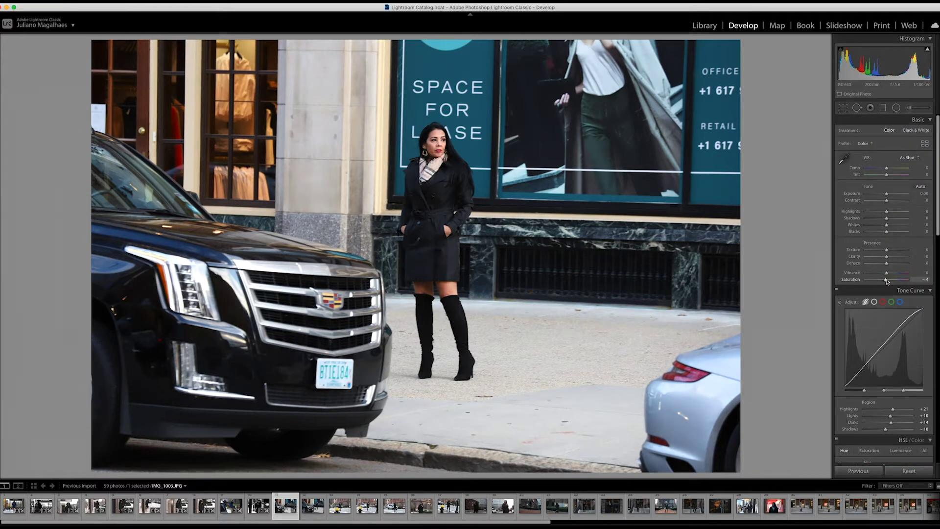
Step: Set Saturation -19, Vibrance +46, Dehaze -26 and Clarity around +18
drag(887, 280, 884, 281)
mouse_move(887, 274)
mouse_down()
mouse_move(872, 274)
mouse_move(926, 276)
mouse_move(896, 275)
mouse_up()
mouse_move(896, 274)
mouse_down()
mouse_move(887, 276)
mouse_move(890, 265)
mouse_up()
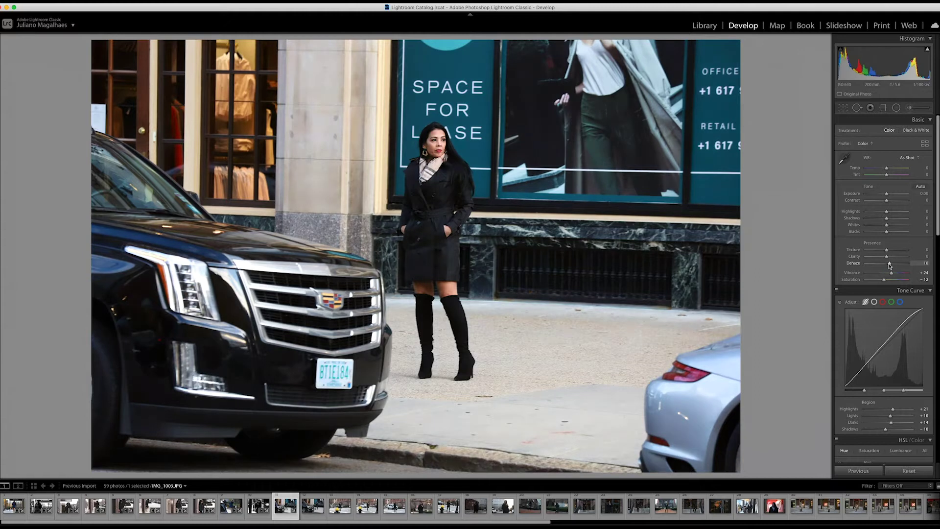
mouse_move(890, 265)
mouse_down()
mouse_move(882, 266)
mouse_move(891, 265)
mouse_up()
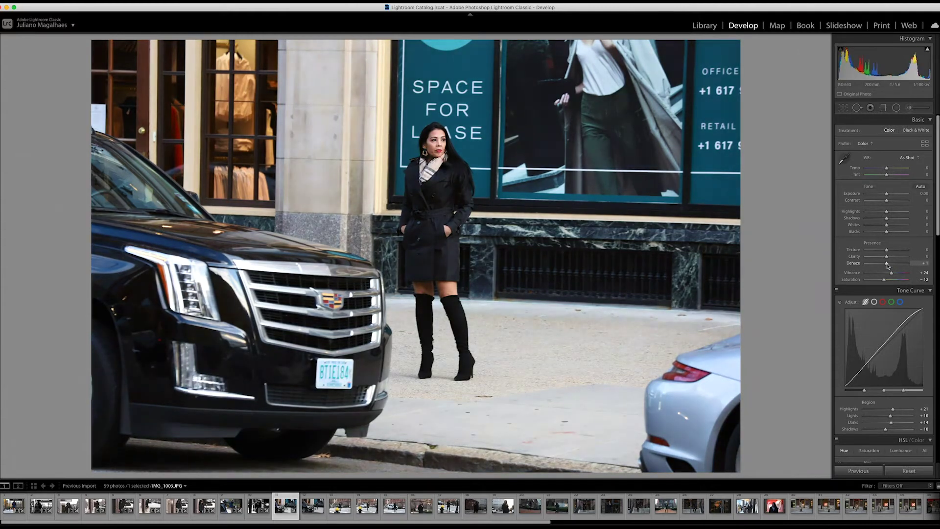
drag(887, 259, 908, 256)
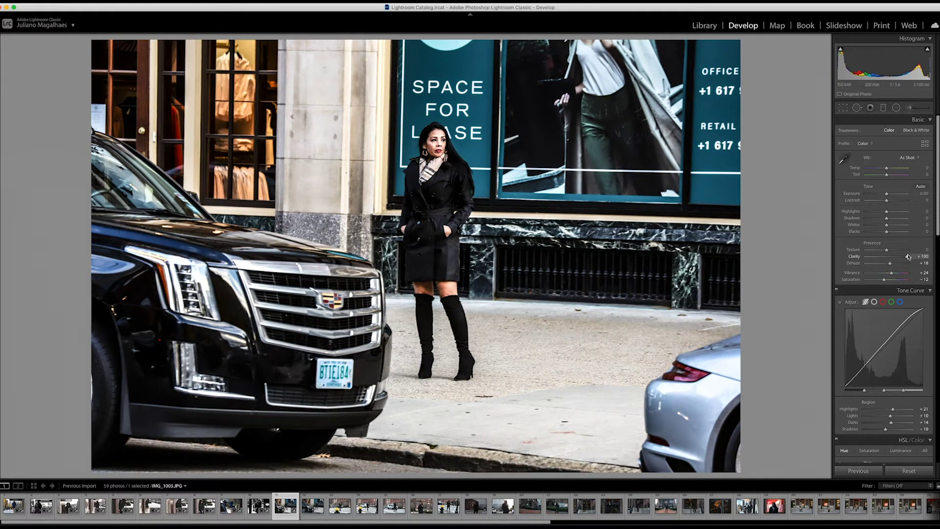
mouse_move(906, 257)
mouse_down()
mouse_move(890, 259)
mouse_move(909, 251)
mouse_up()
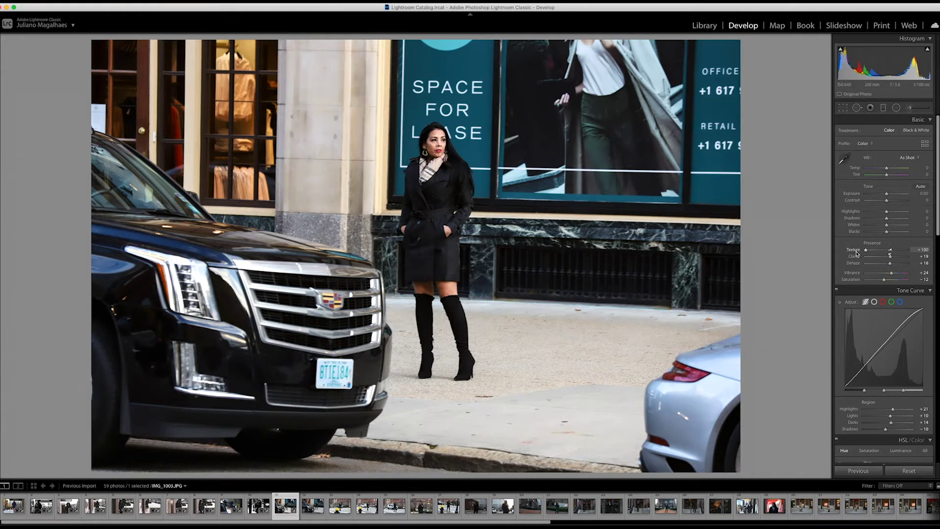
Step: Try several Texture values, settling on a positive Texture of about +24
drag(851, 253, 931, 252)
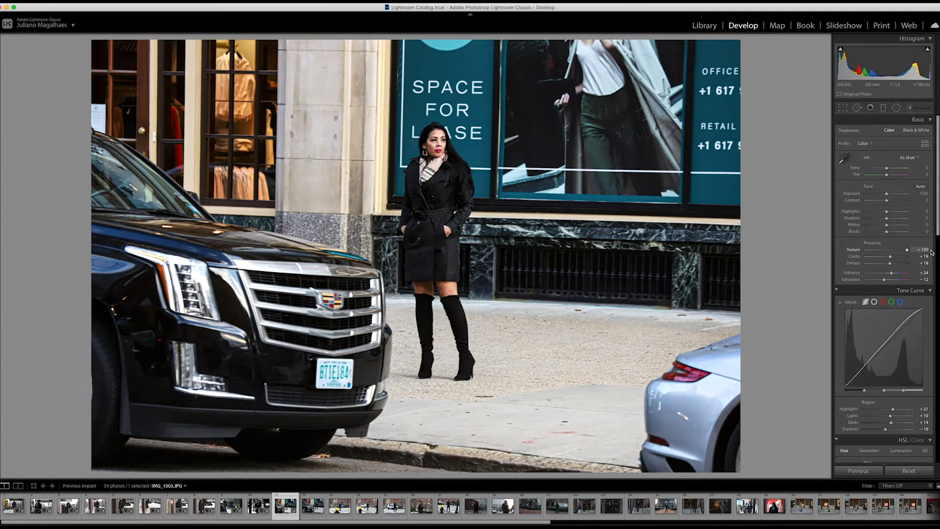
drag(920, 253, 870, 252)
key(ctrl+z)
drag(886, 250, 883, 252)
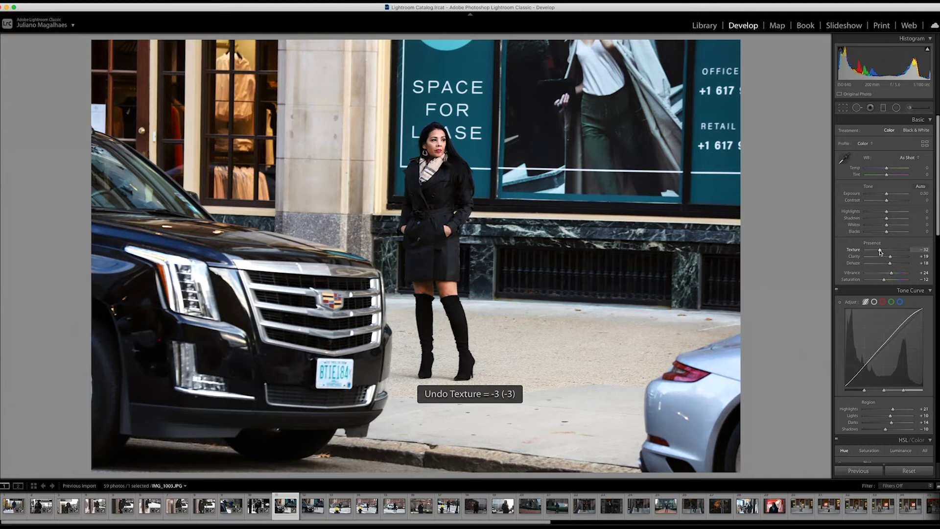
drag(880, 252, 890, 251)
Step: Set Blacks to -10, Whites to +17 and brighten Shadows to +11
mouse_move(886, 232)
mouse_down()
mouse_move(868, 232)
mouse_move(886, 232)
mouse_up()
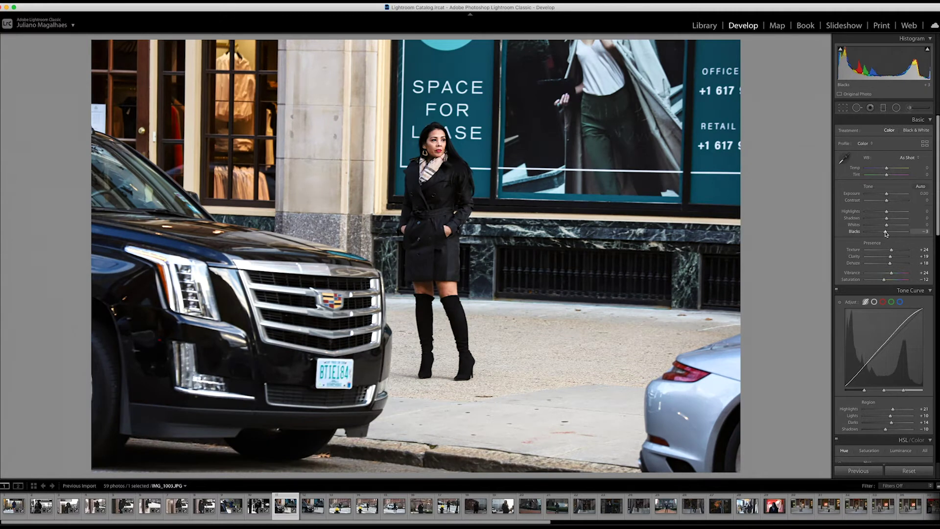
drag(888, 232, 891, 227)
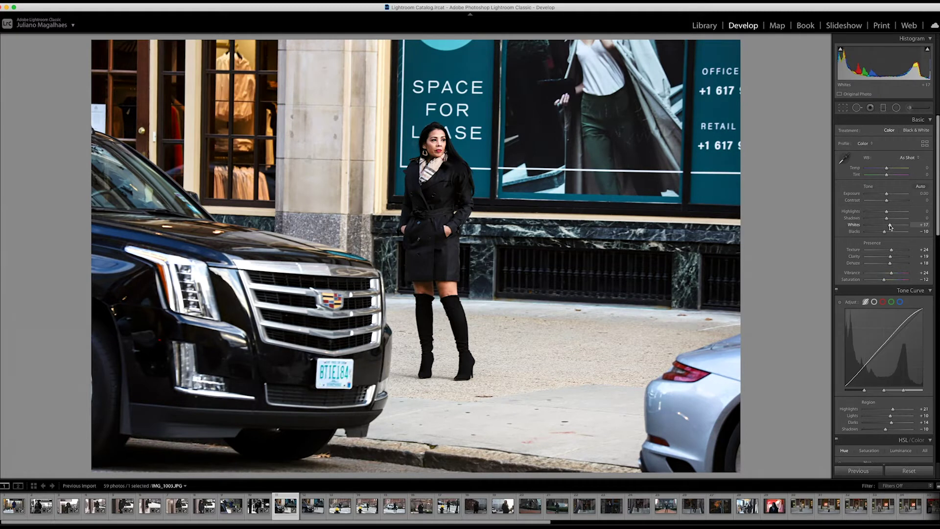
drag(889, 221, 878, 224)
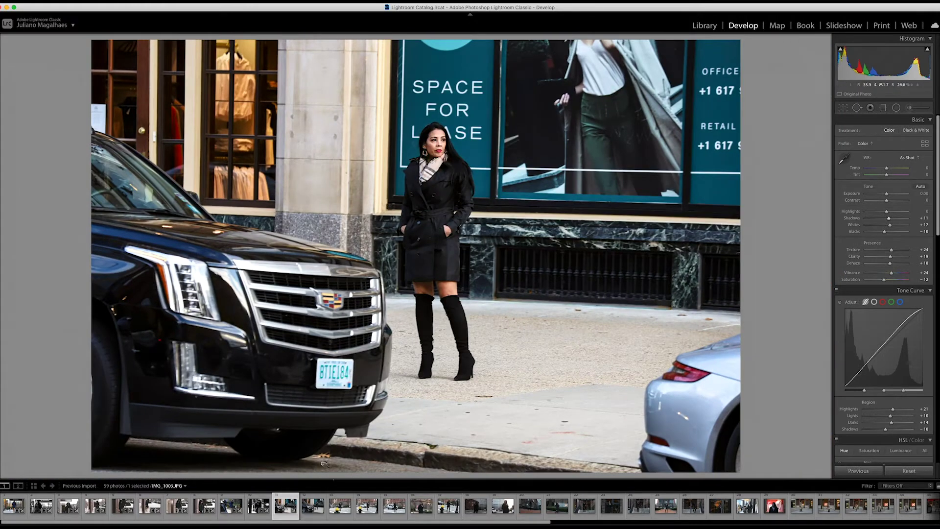
key(r)
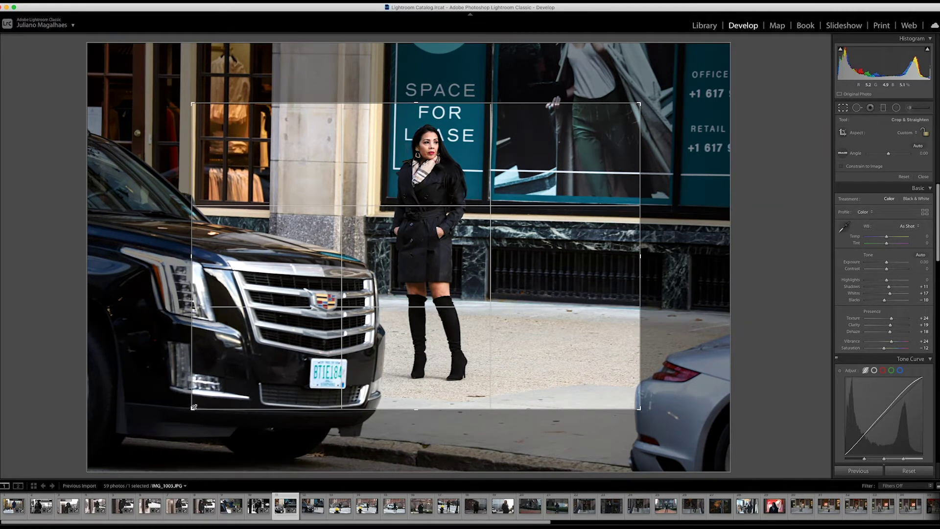
Step: Revert to an original-aspect crop, reposition the woman in the frame, and apply it
key(super+z)
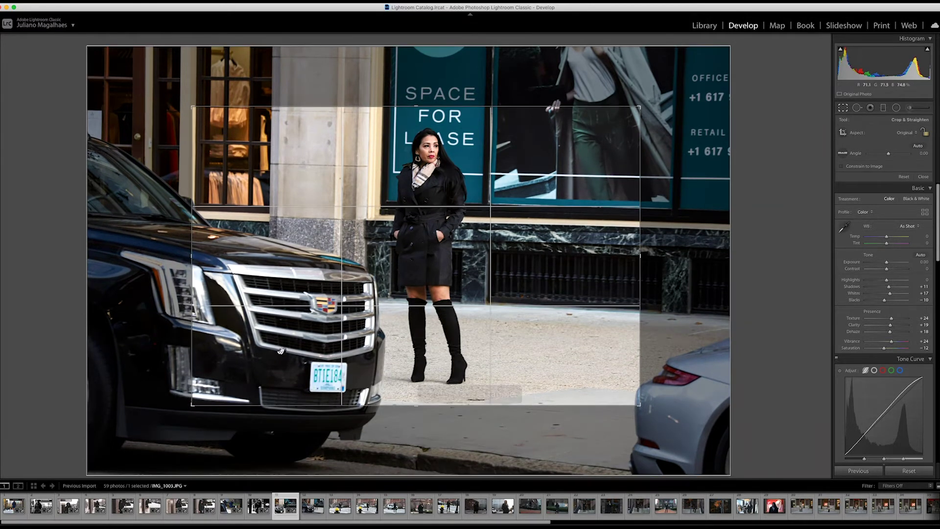
drag(280, 350, 279, 343)
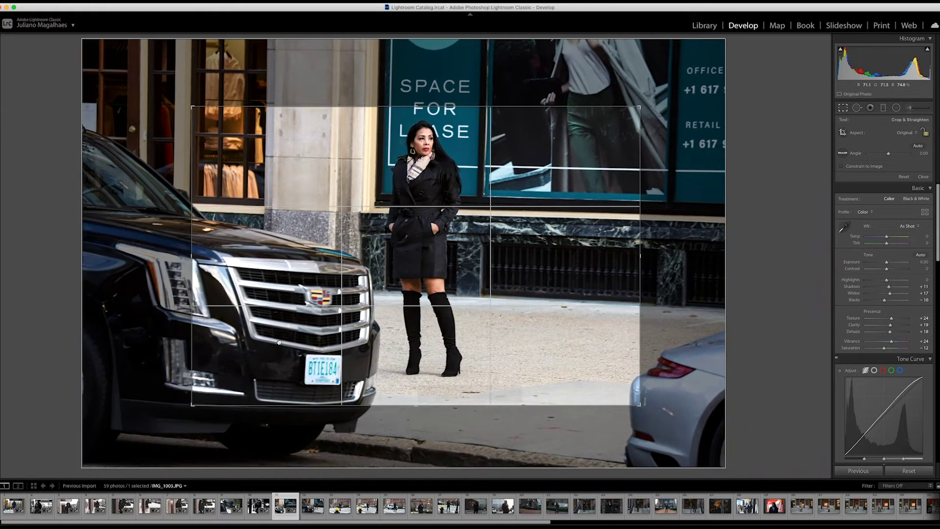
key(Return)
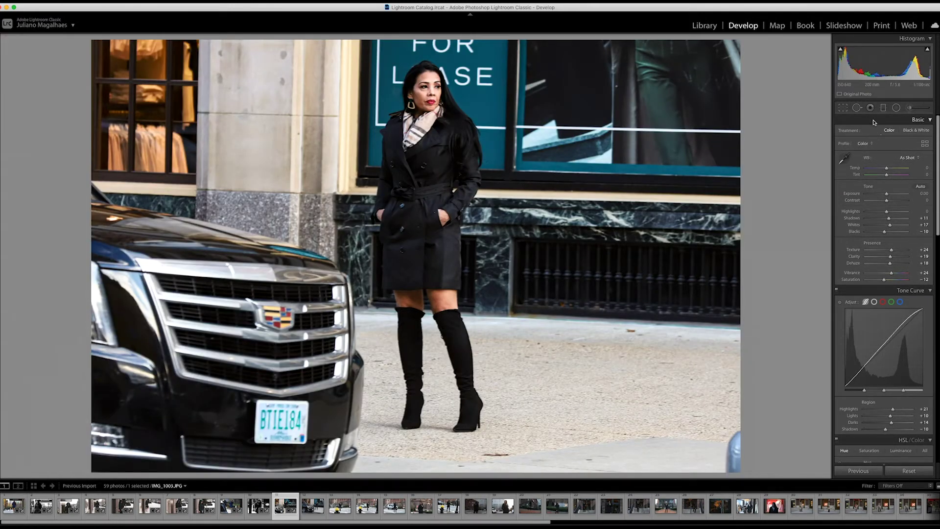
click(856, 108)
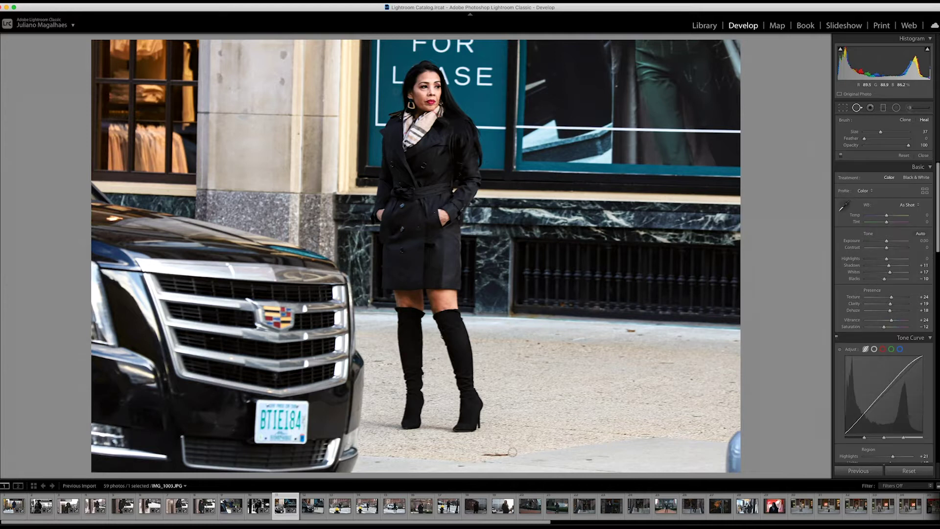
Step: Heal a blemish on the pavement with Spot Removal
click(497, 452)
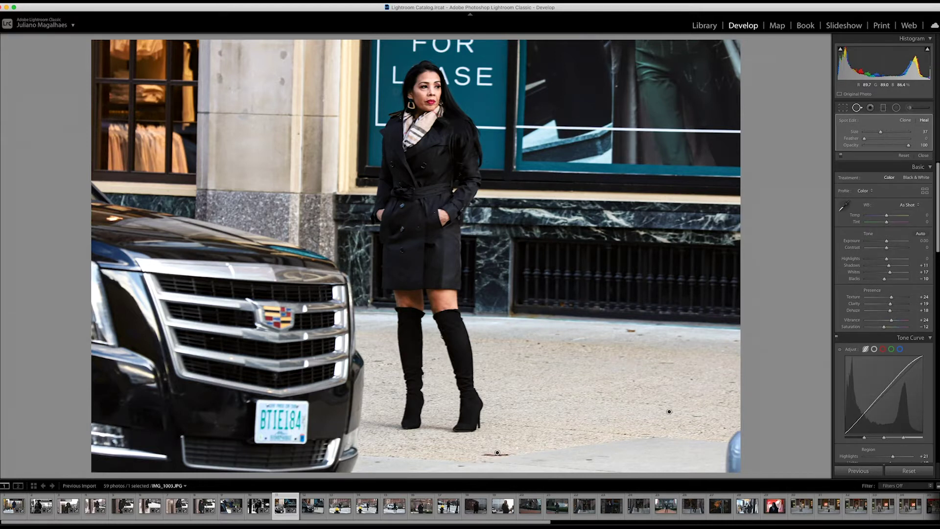
key(q)
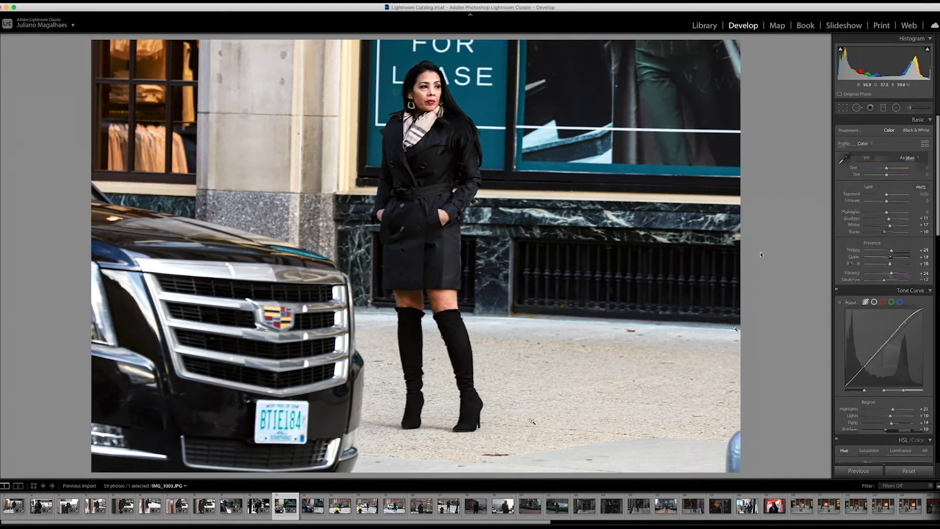
click(856, 107)
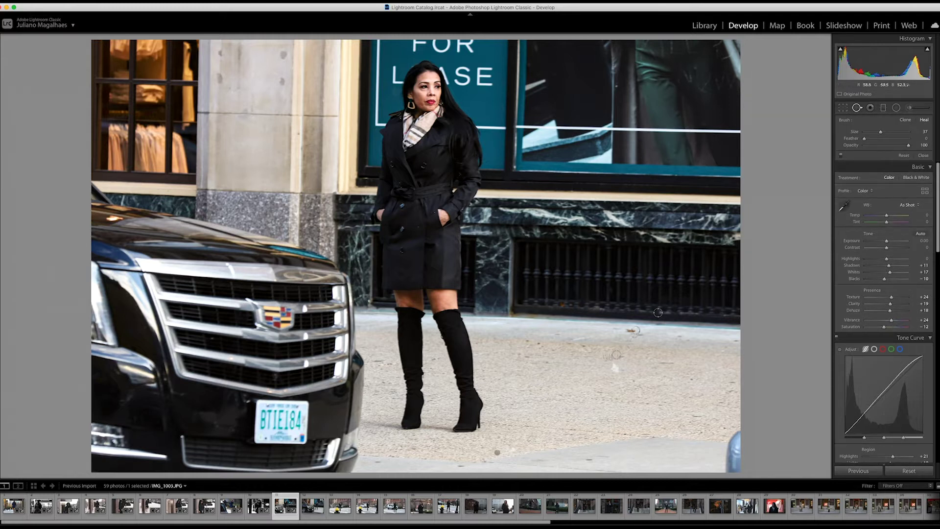
key(q)
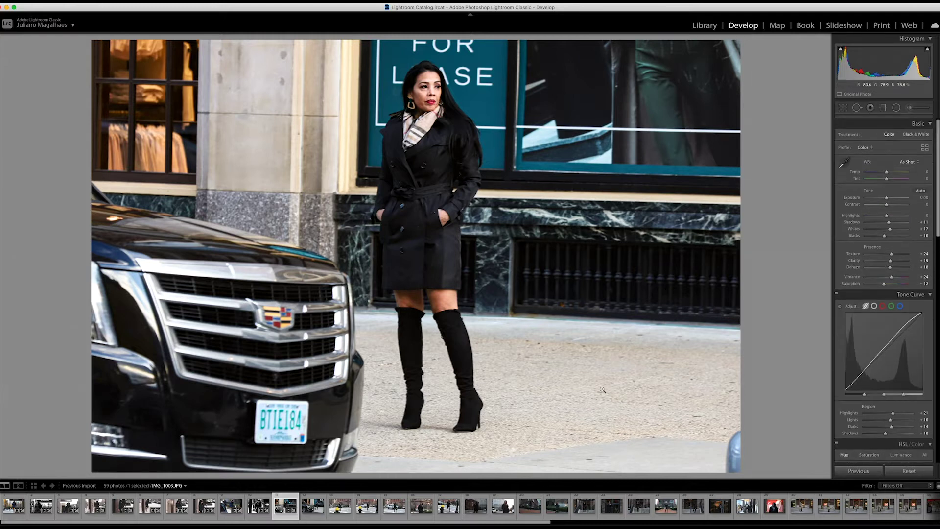
click(856, 107)
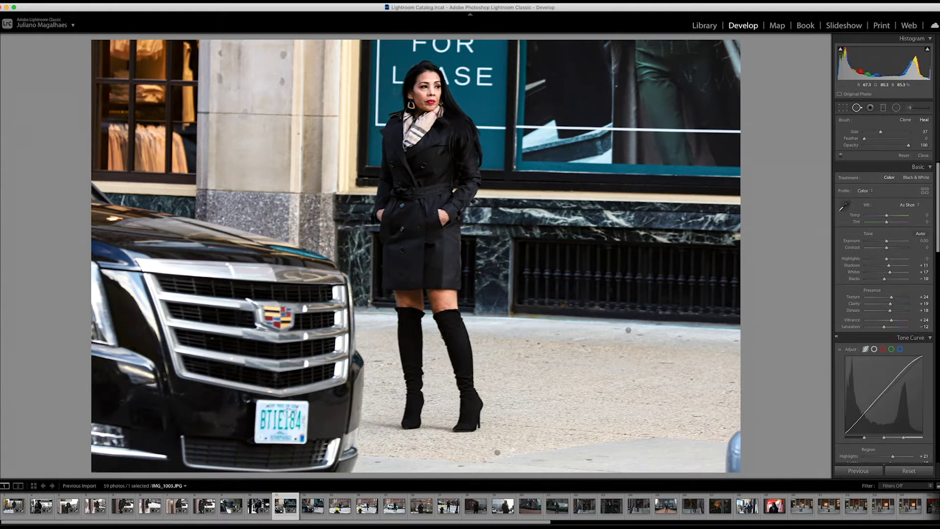
Step: Paint healing spots across the licence plate's left and right characters to obscure them
click(292, 413)
drag(290, 417, 289, 427)
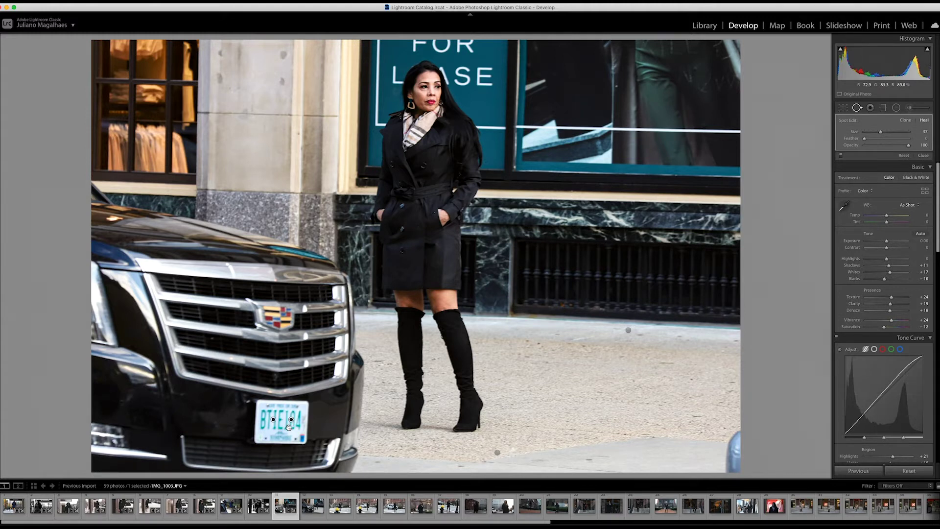
drag(292, 426, 293, 427)
drag(265, 428, 265, 412)
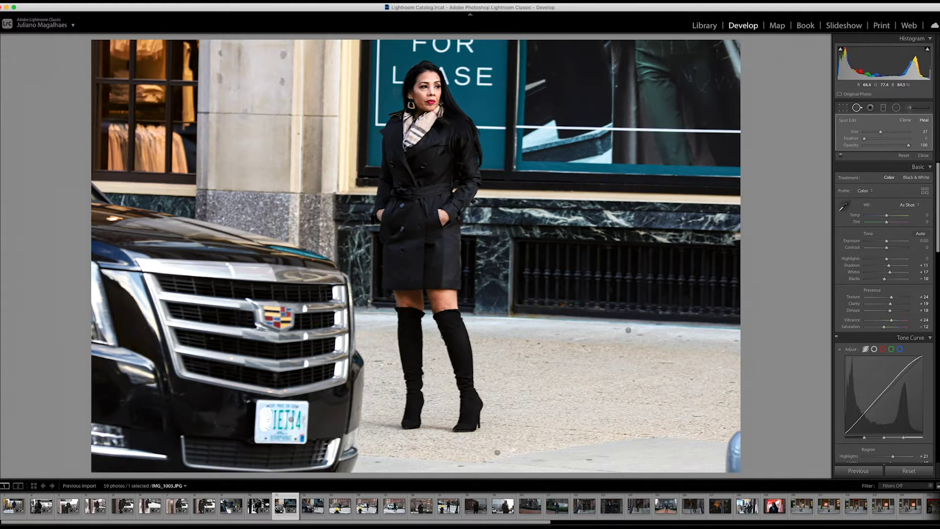
drag(269, 415, 267, 422)
key(q)
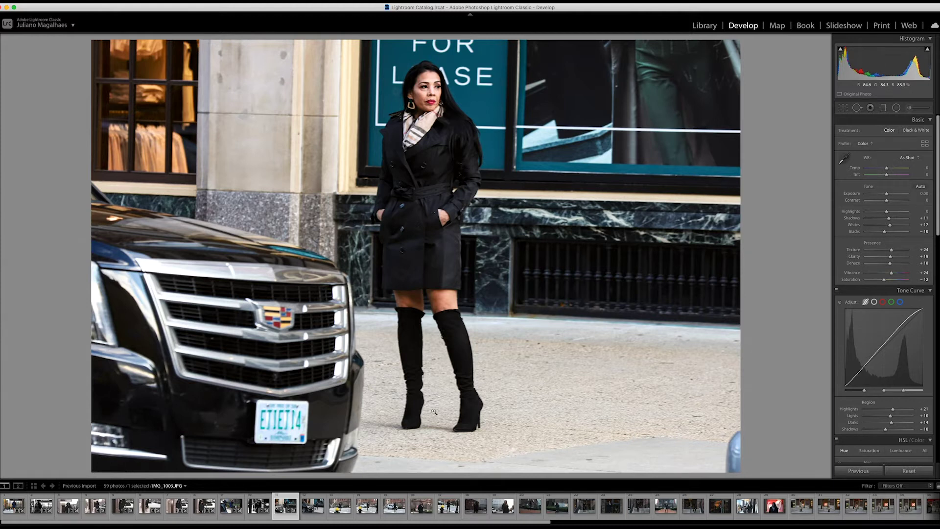
Step: Undo and redo the licence-plate healing to compare before and after
key(ctrl+z)
key(ctrl+z)
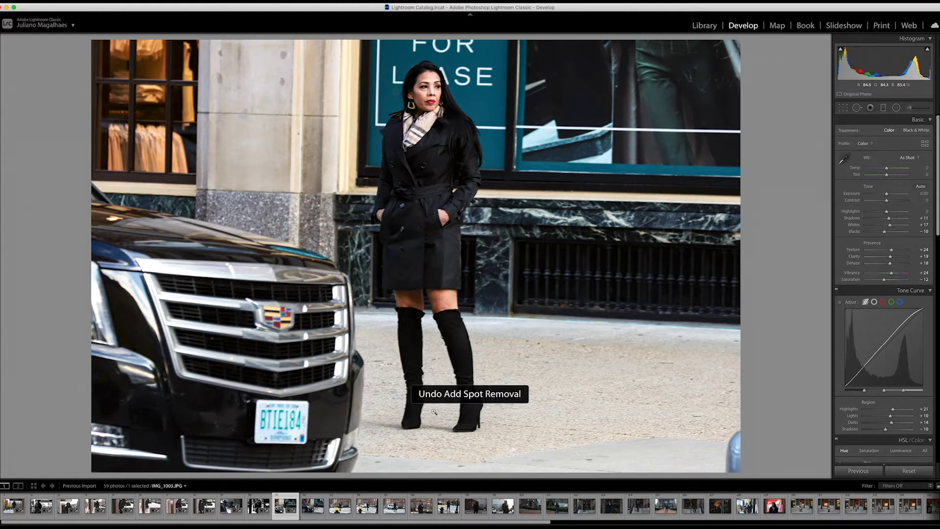
key(ctrl+shift+z)
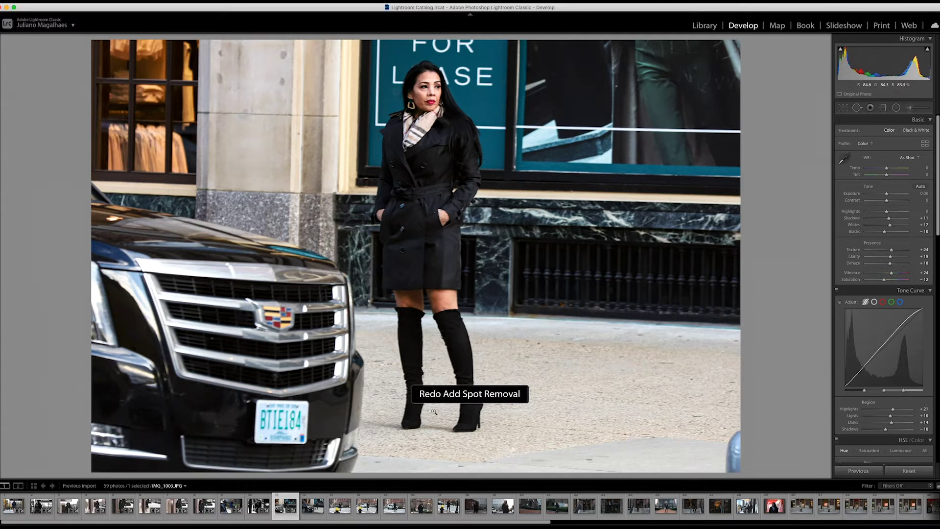
key(ctrl+shift+z)
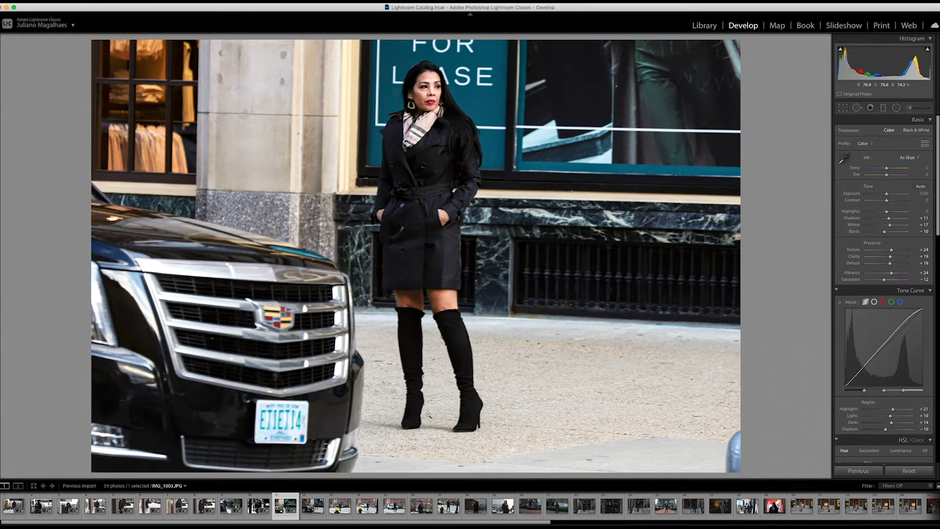
click(308, 509)
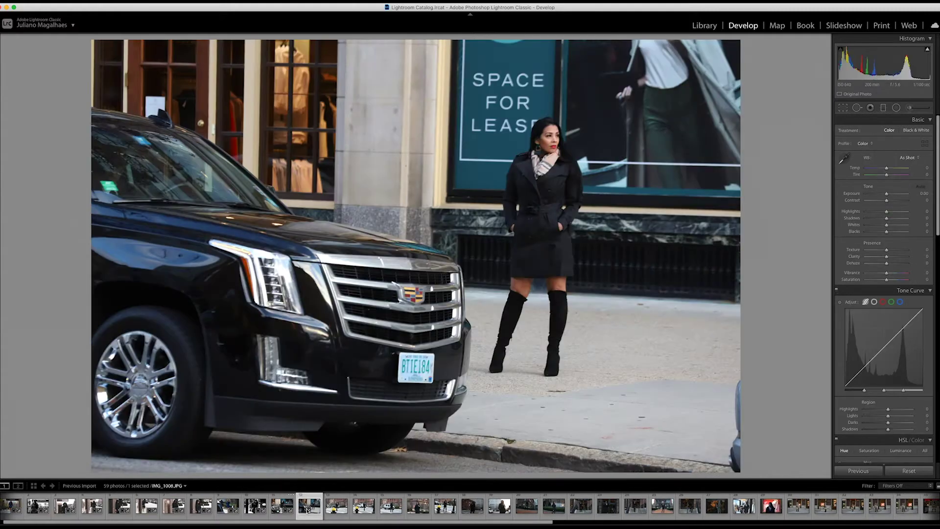
Step: Paste the previous photo's settings onto IMG_1008 and apply the Red Lift Matte preset
key(ctrl+shift+v)
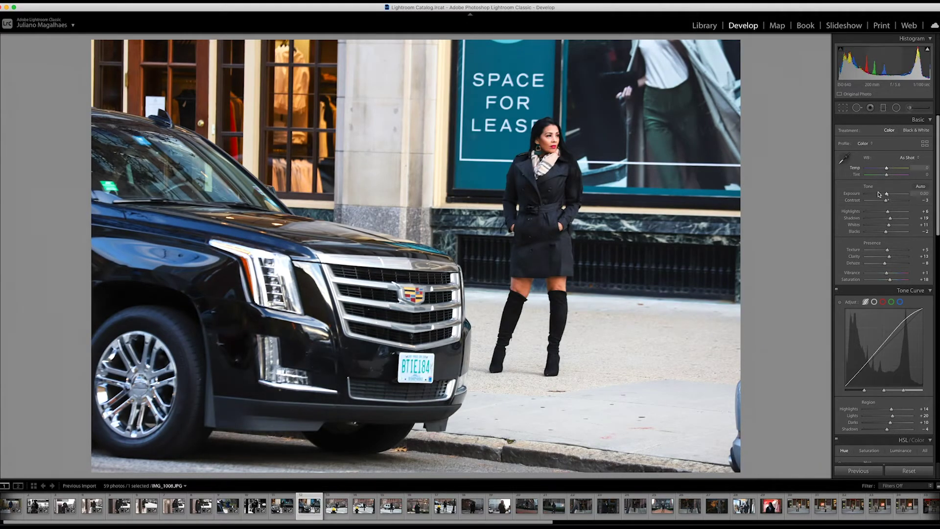
key(F7)
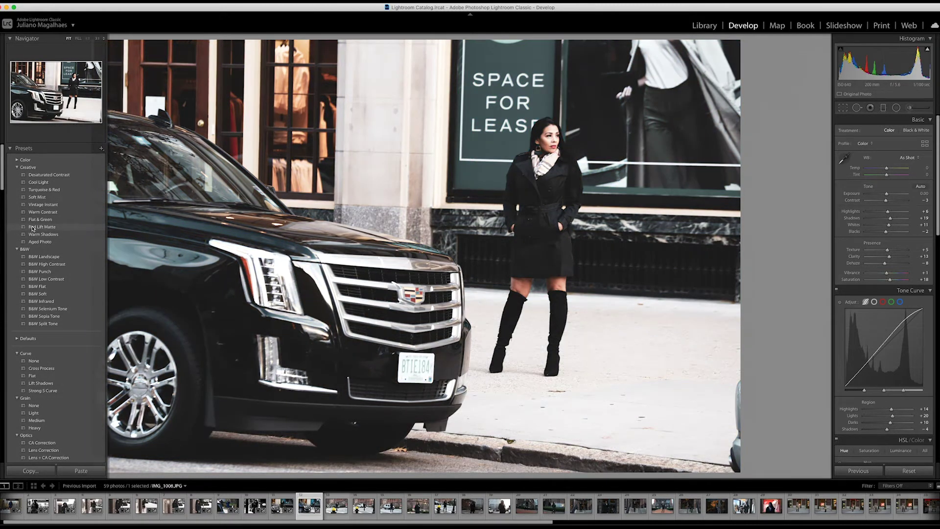
click(32, 227)
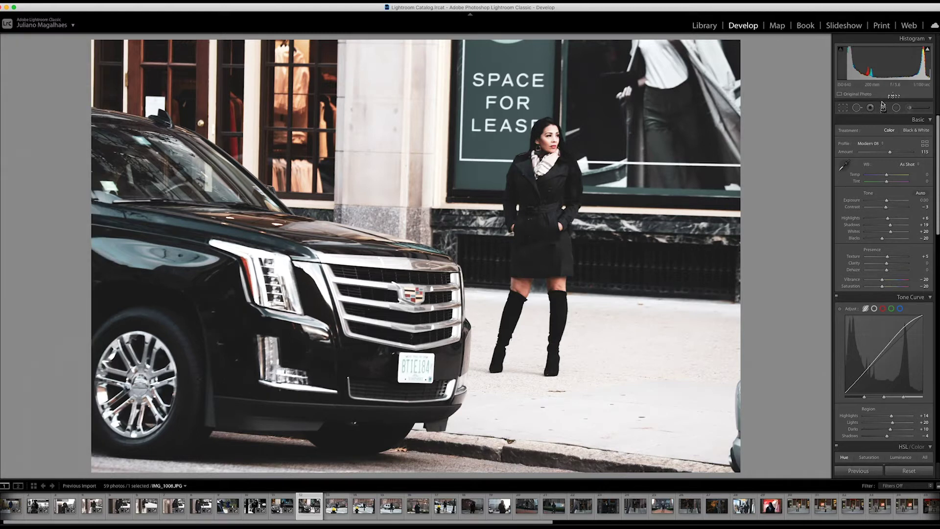
click(844, 108)
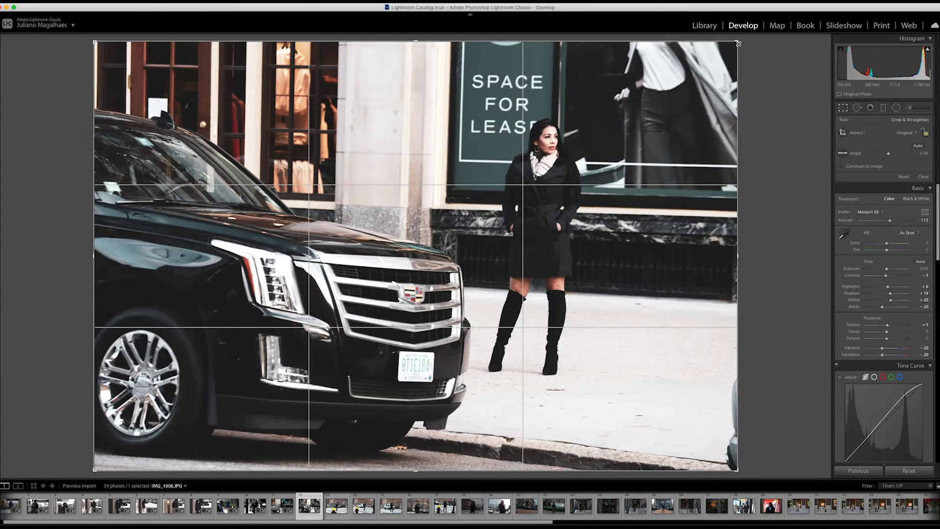
Step: Crop IMG_1008 in from the top, right and bottom around the woman and car
drag(738, 43, 653, 99)
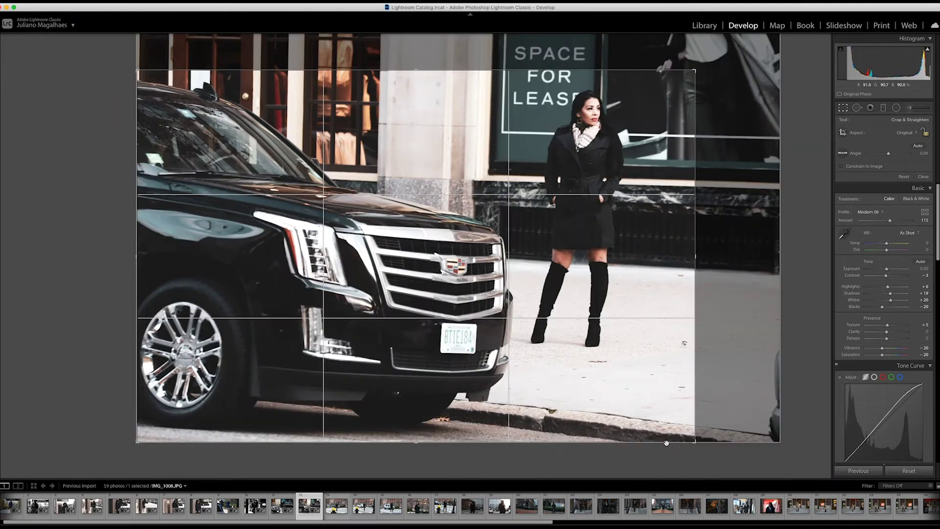
drag(690, 441, 671, 425)
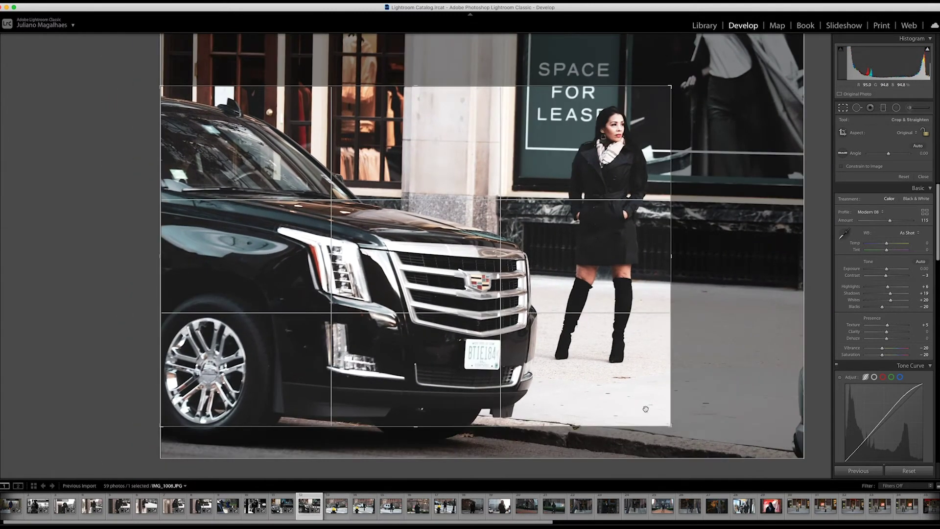
key(Return)
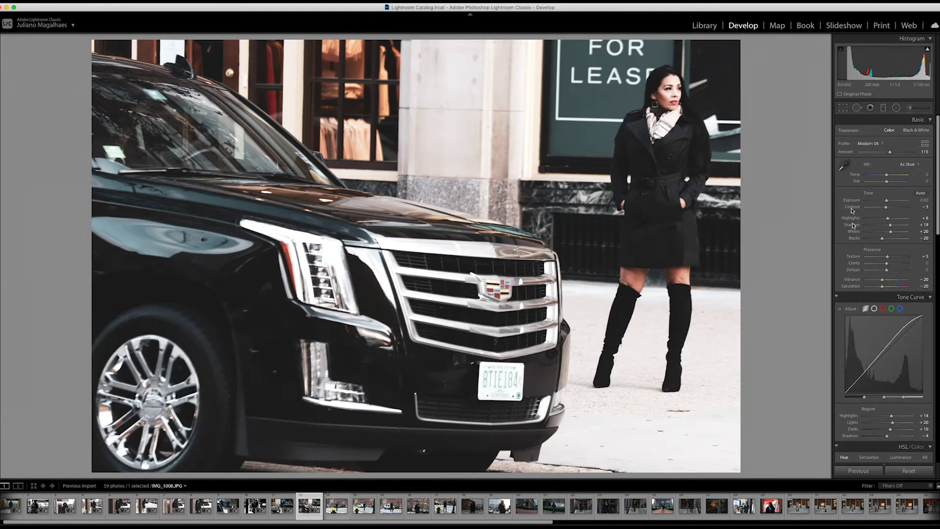
Step: Place heal spots over each of the Cadillac's licence-plate characters
click(856, 108)
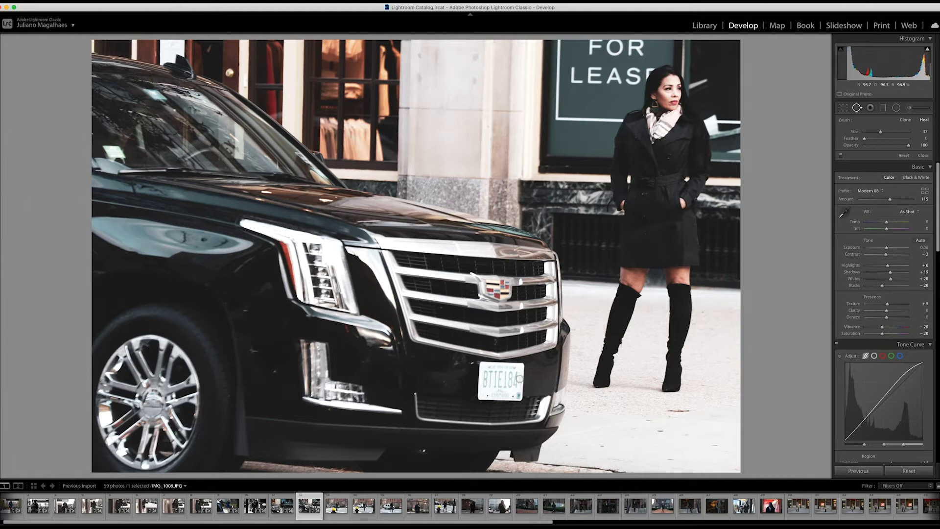
click(512, 376)
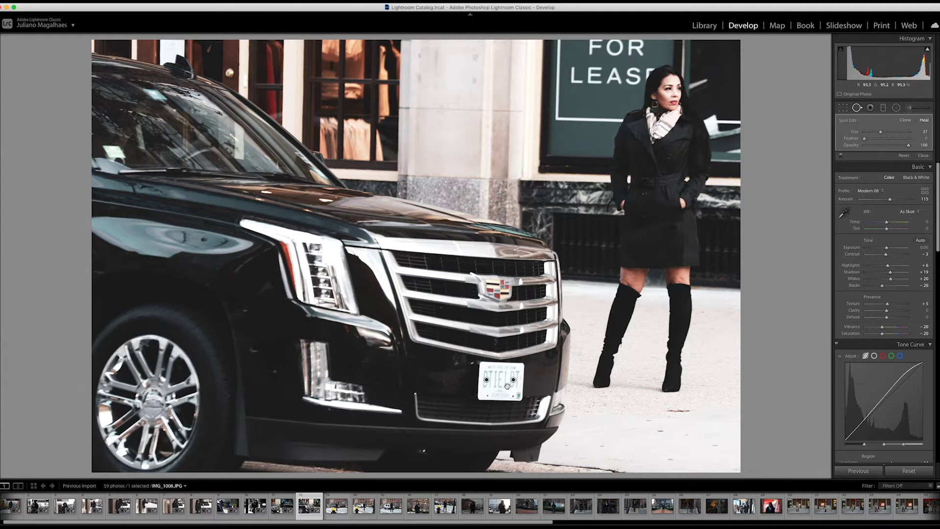
click(507, 385)
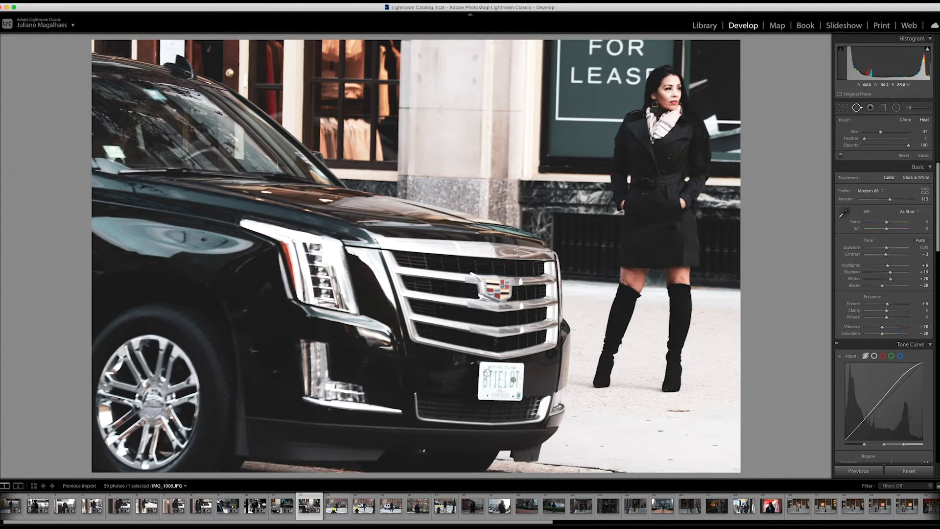
click(487, 373)
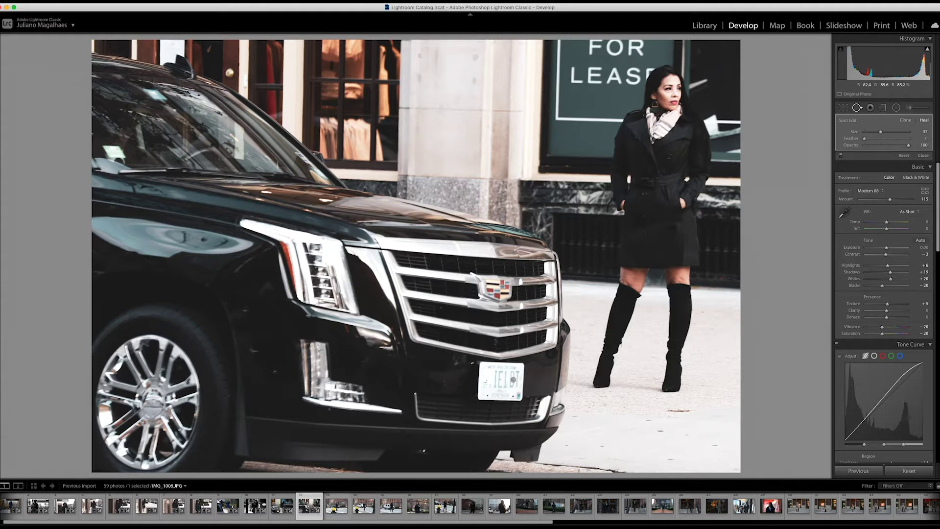
click(482, 384)
key(q)
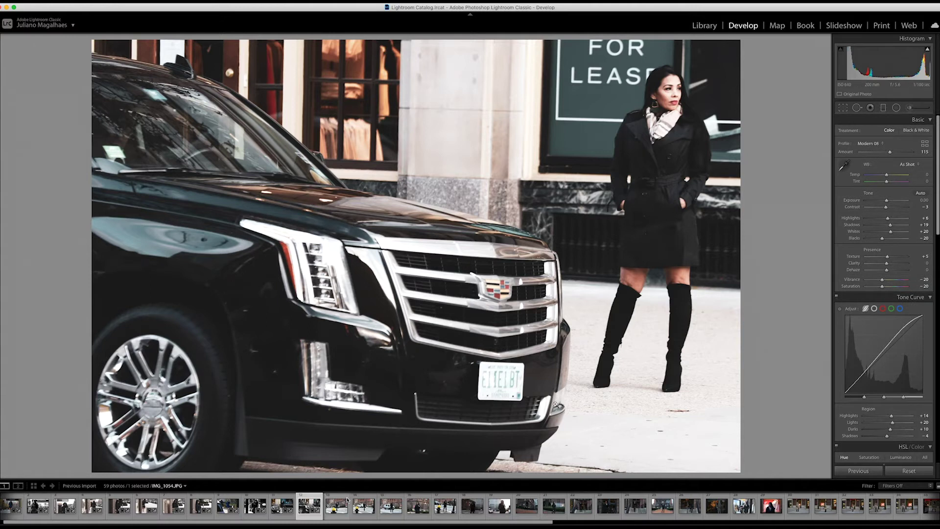
Step: Review the neighbouring photo and recheck the Cadillac's healing before moving to the fire-hydrant shot
click(337, 508)
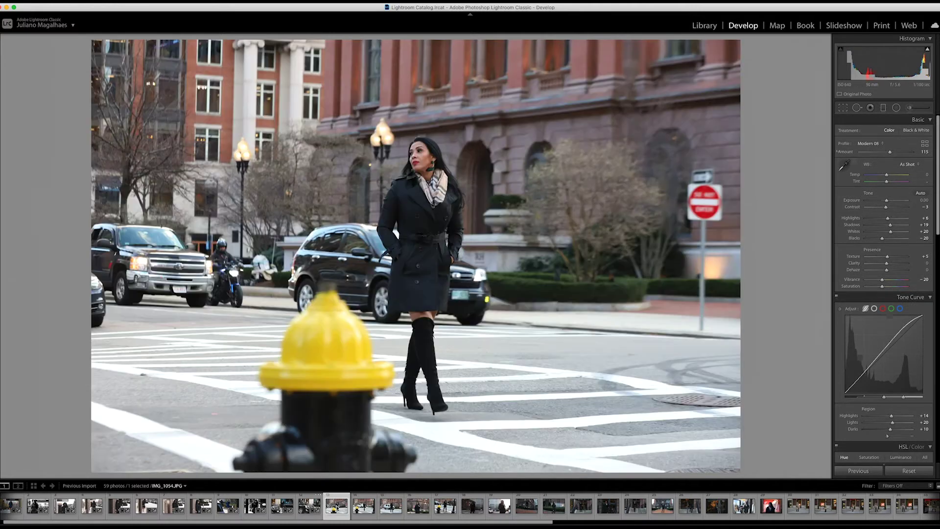
click(310, 508)
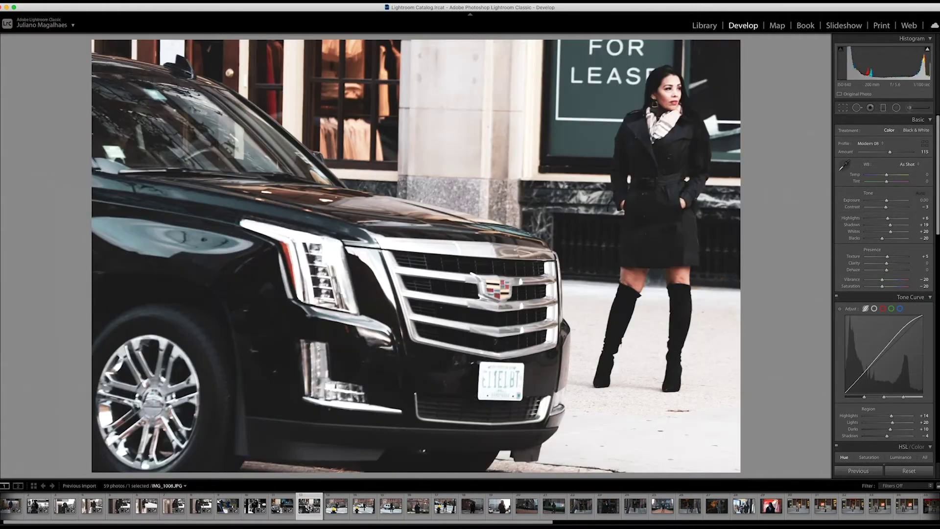
key(q)
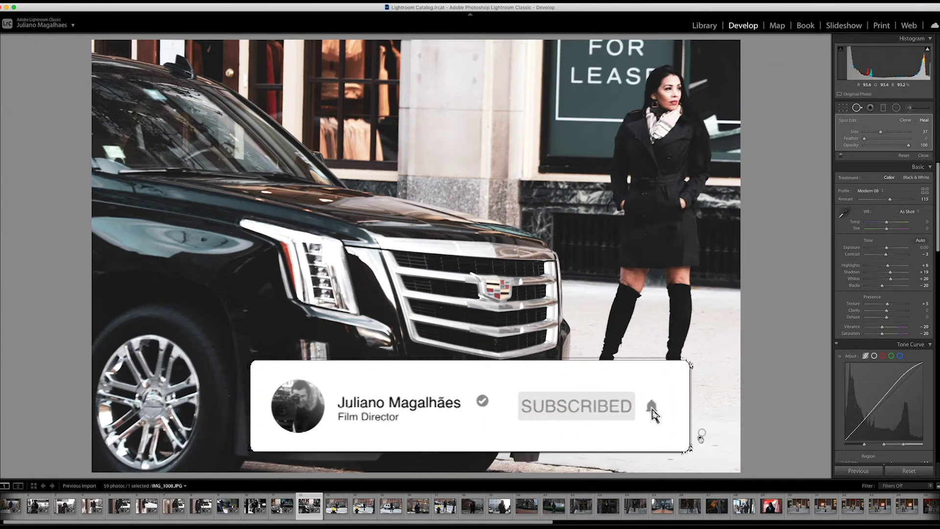
key(q)
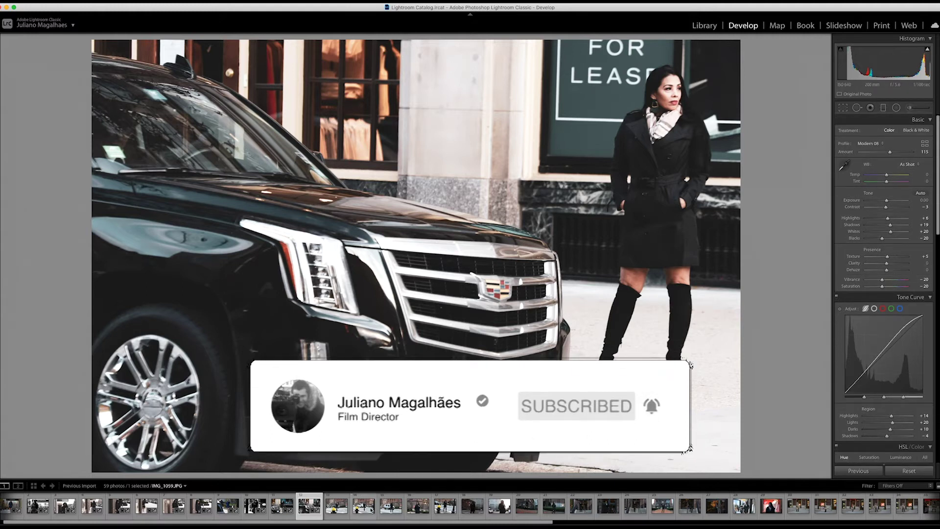
click(334, 506)
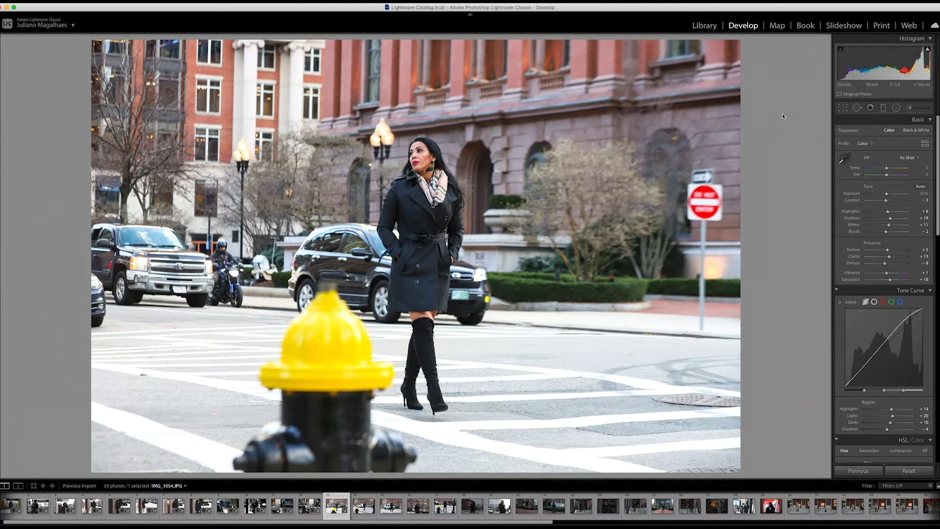
Step: Crop IMG_1054 tighter from the top-left, then paste the copied settings onto IMG_1059
click(843, 108)
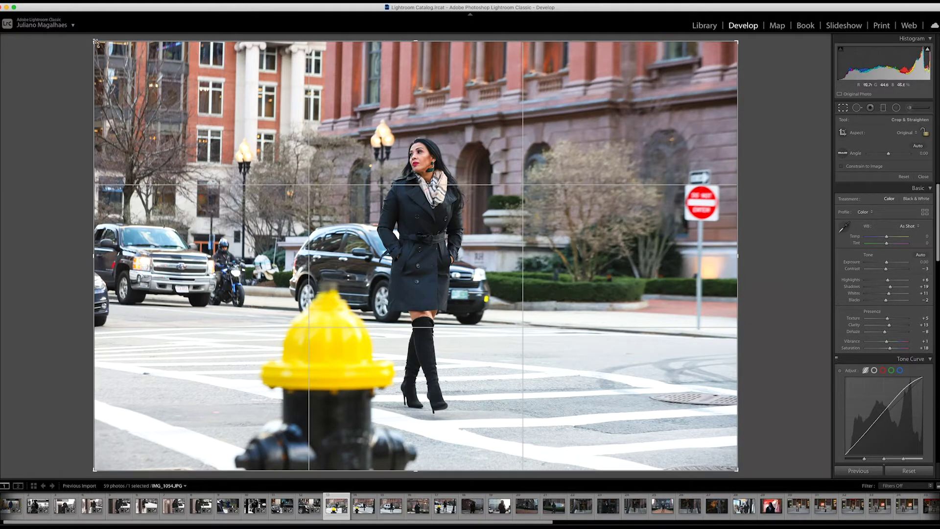
drag(96, 42, 106, 49)
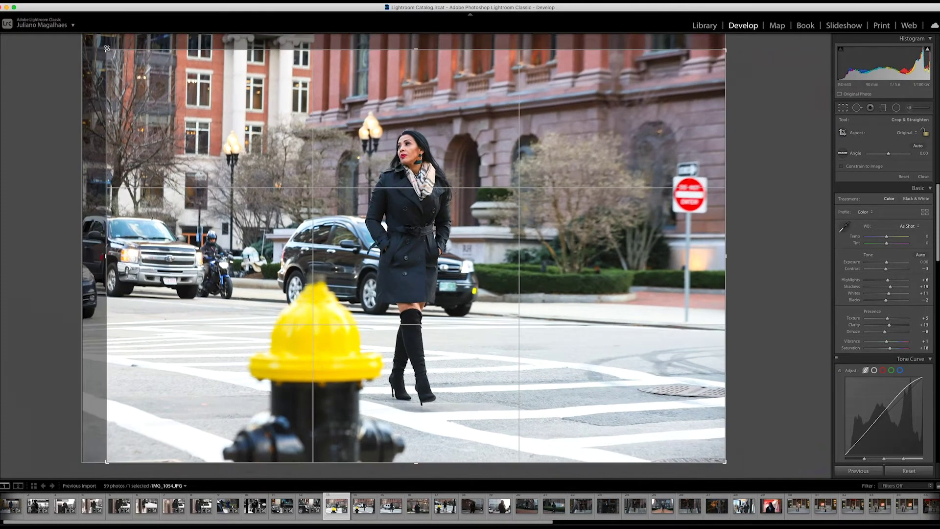
key(Return)
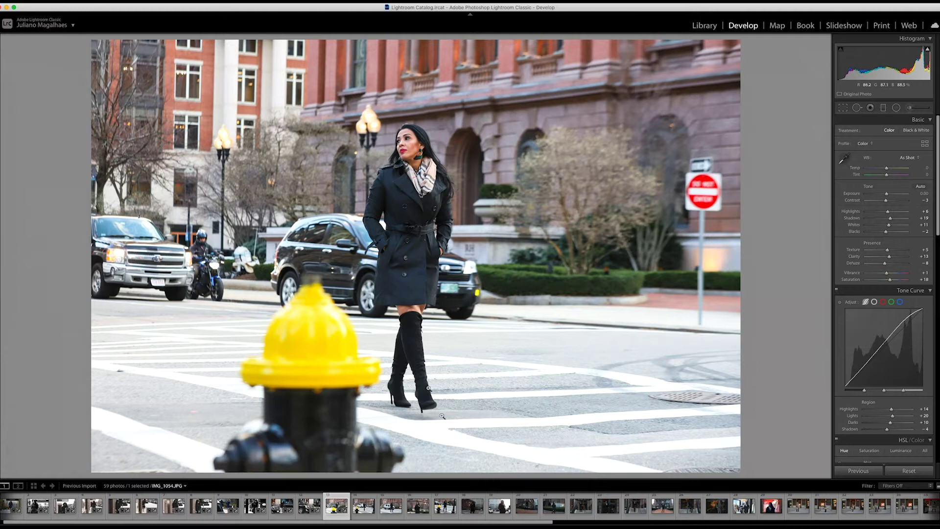
click(367, 504)
key(ctrl+shift+v)
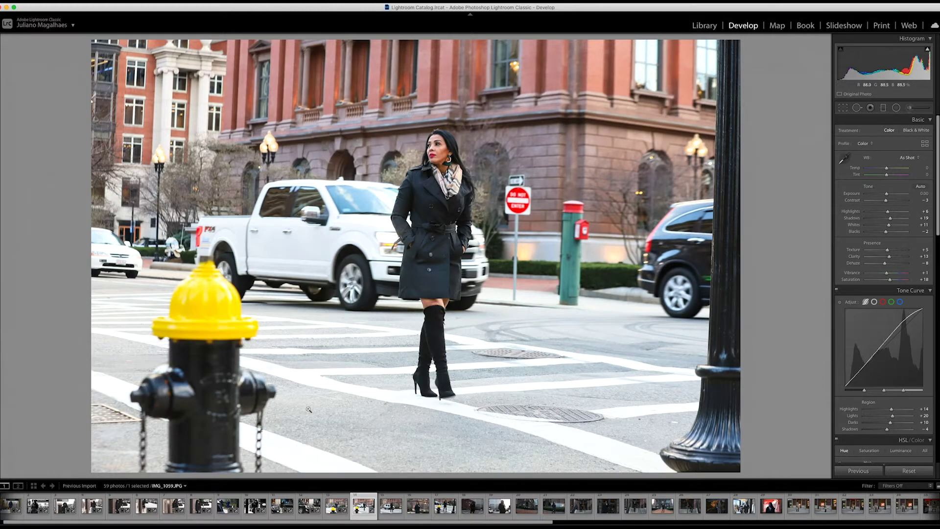
mouse_move(3, 250)
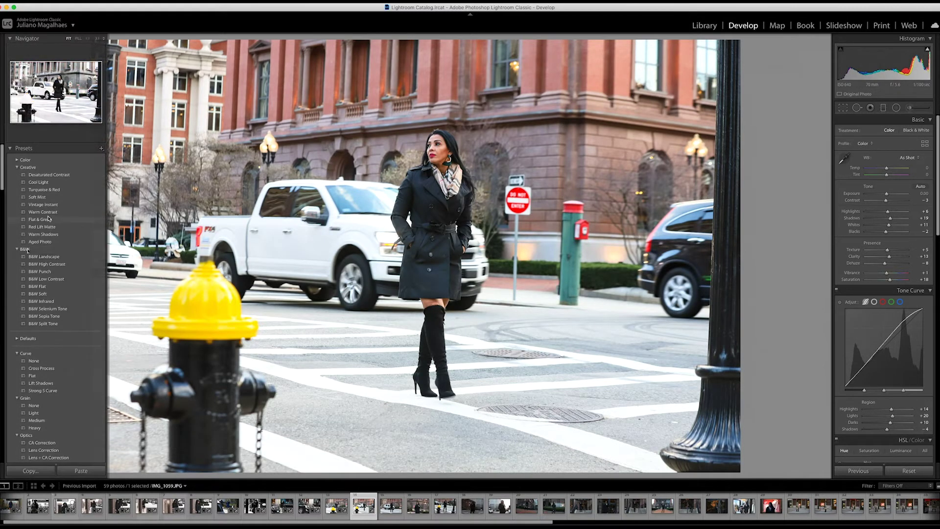
Step: Apply the B&W Landscape preset to IMG_1059, then paste the copied settings onto IMG_1077
click(42, 259)
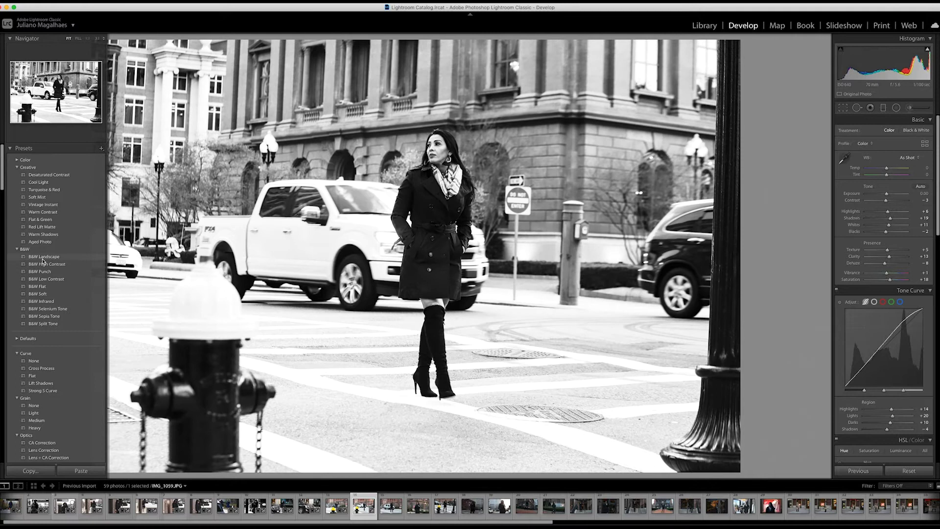
click(42, 259)
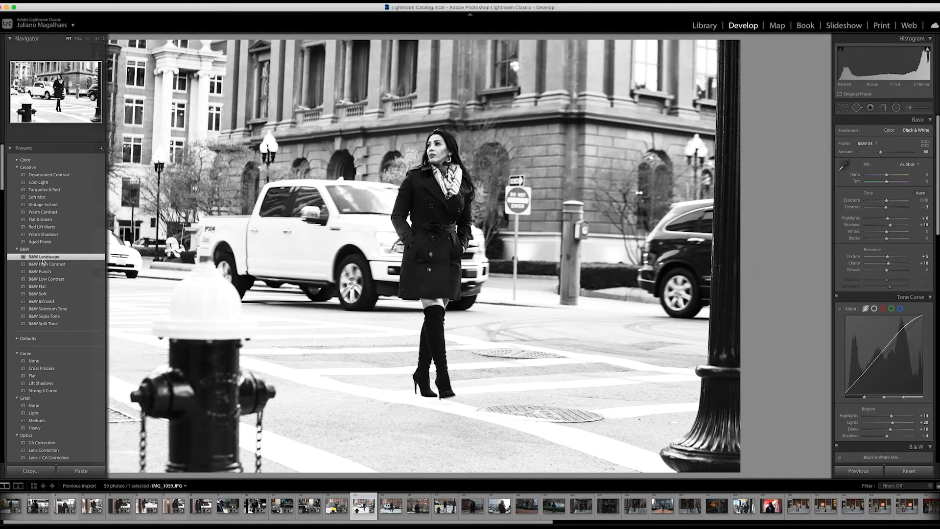
click(387, 500)
key(ctrl+shift+v)
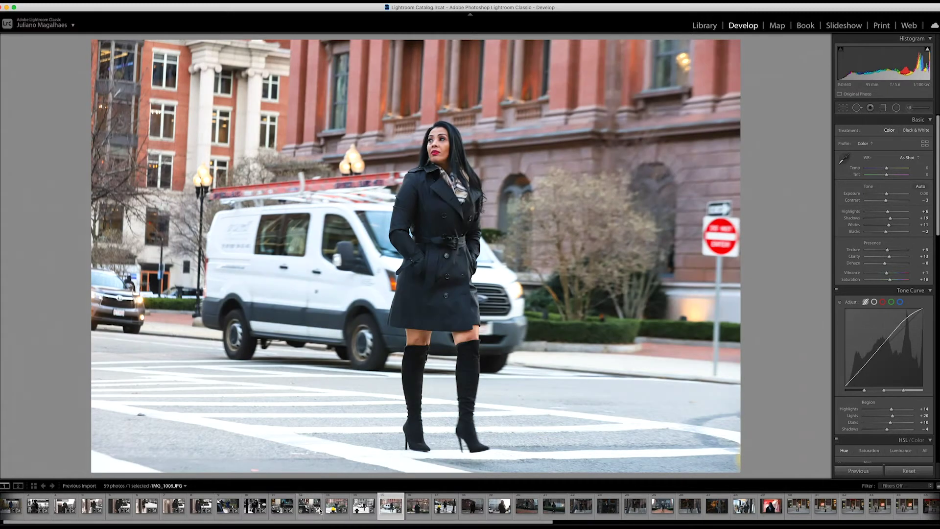
Step: Copy the hooded-woman photo's edit settings with Copy Settings
click(201, 504)
right_click(244, 313)
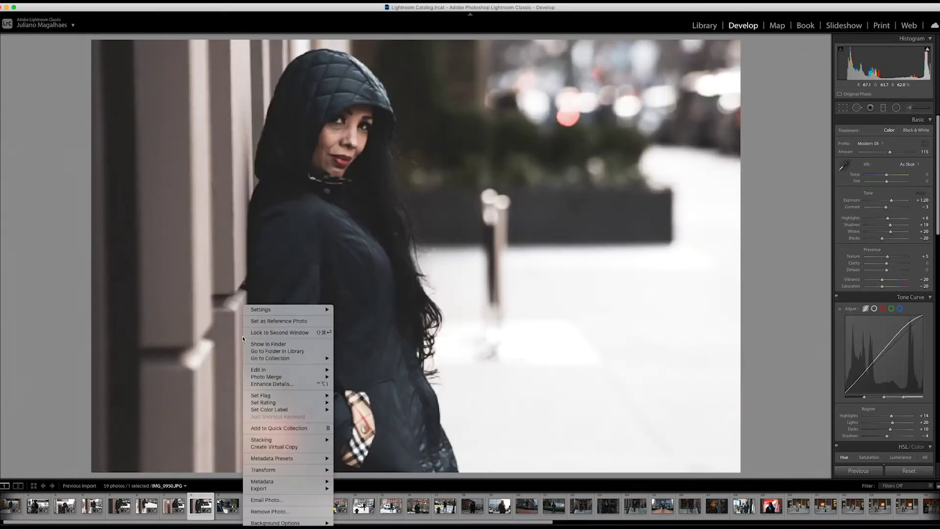
mouse_move(287, 309)
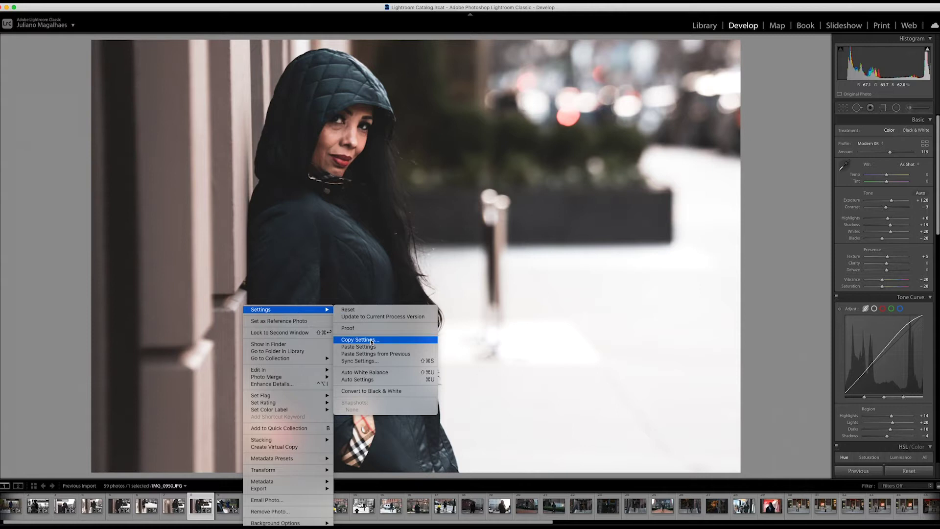
click(371, 340)
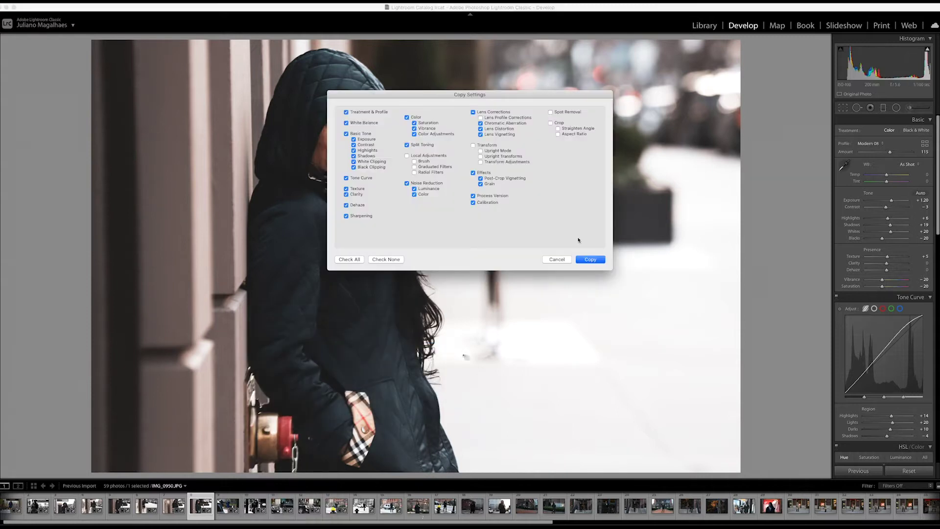
click(591, 259)
Step: Select the van crosswalk photo and paste the copied settings onto it
click(391, 505)
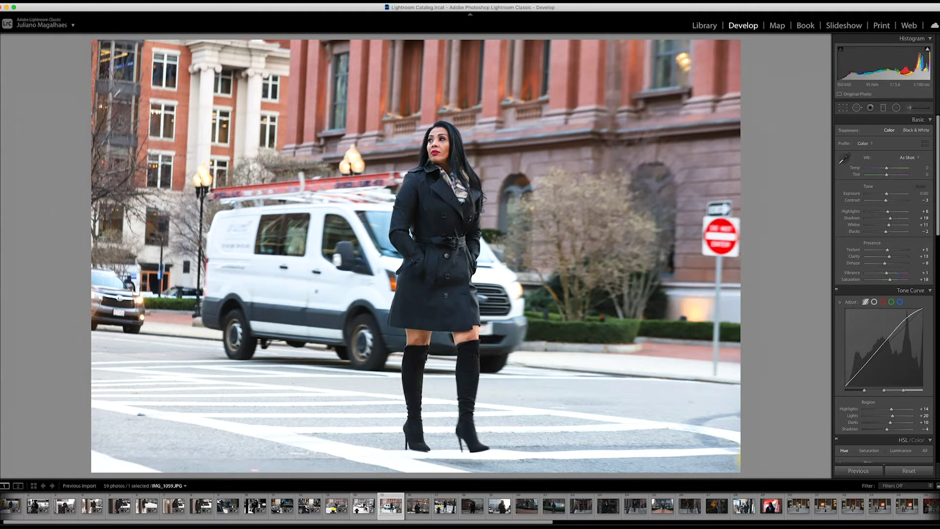
click(363, 506)
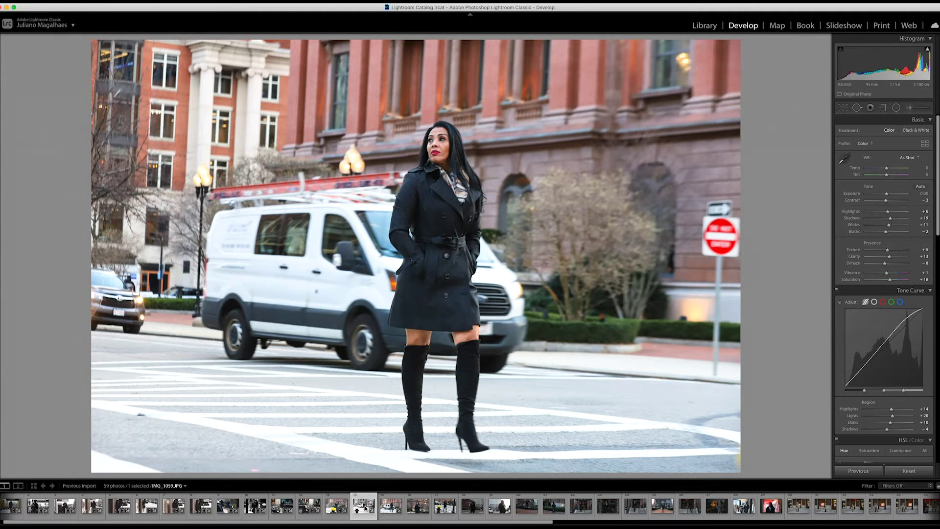
click(337, 506)
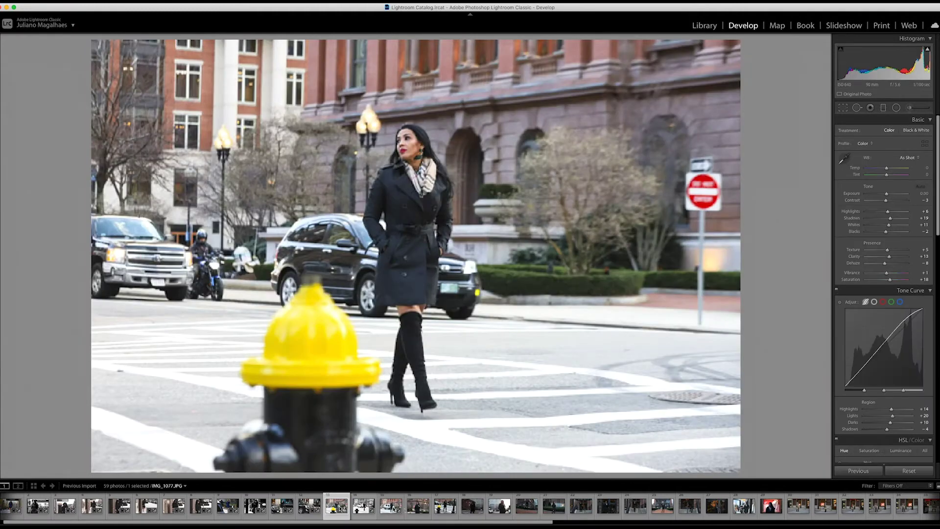
click(391, 507)
key(ctrl+shift+v)
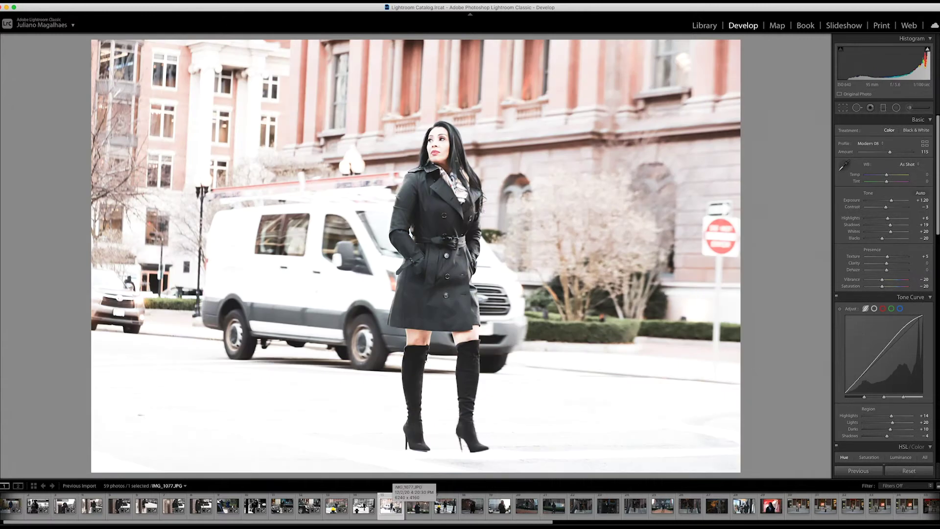
Step: Undo the paste, reapply and undo again, leaving IMG_1077.JPG in its unedited colour state
key(ctrl+z)
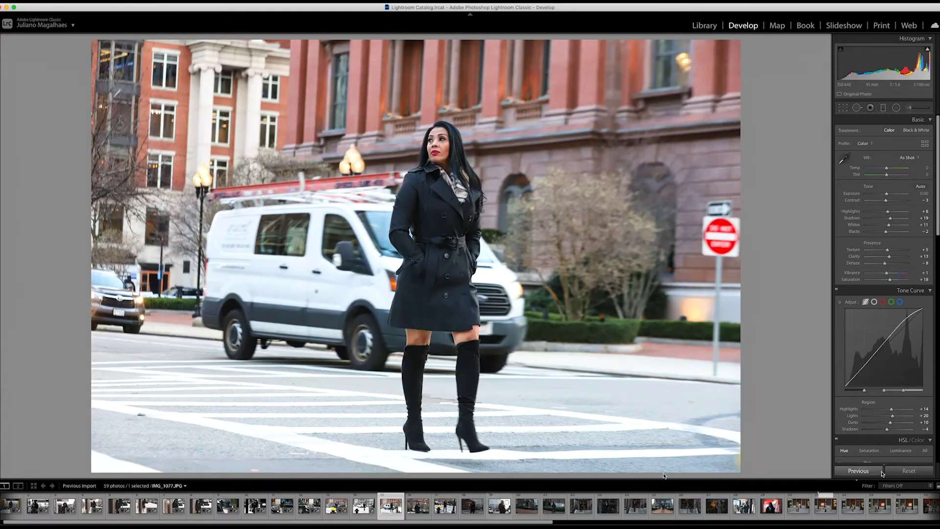
click(909, 471)
key(ctrl+shift+v)
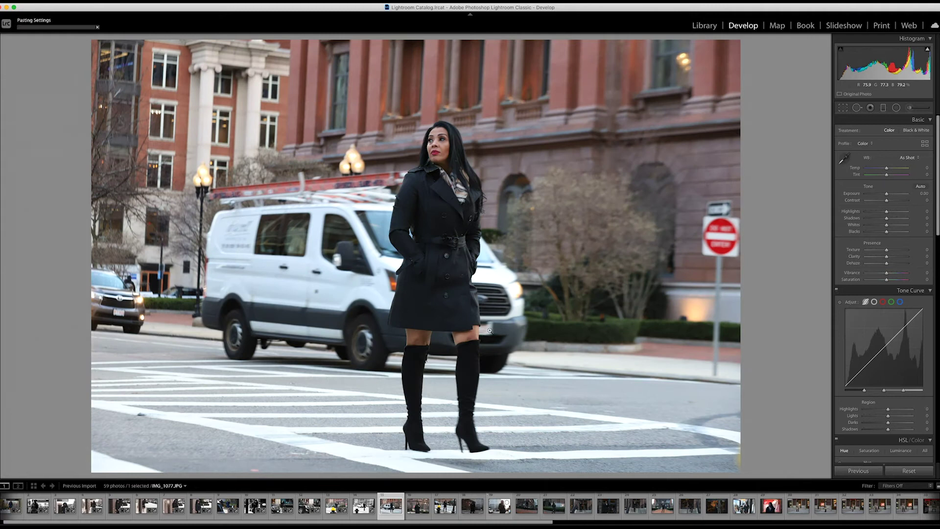
key(ctrl+z)
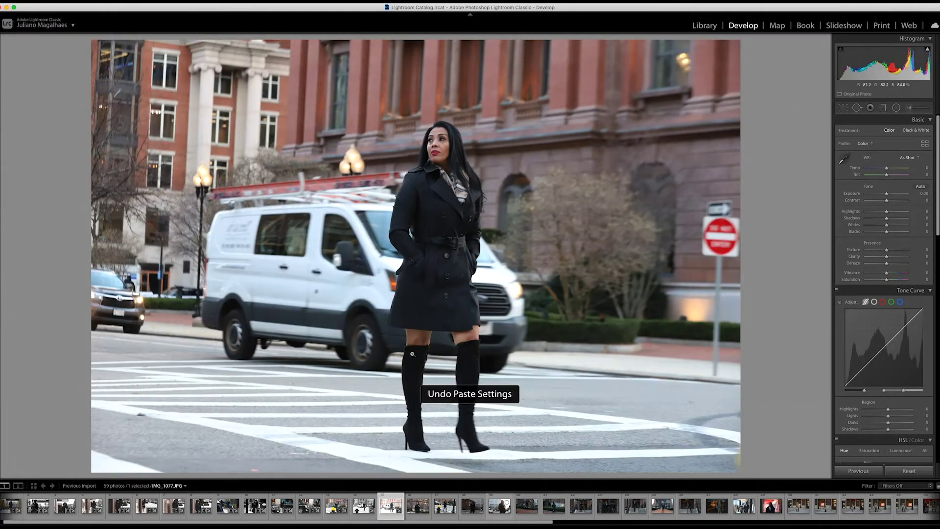
click(198, 505)
click(390, 507)
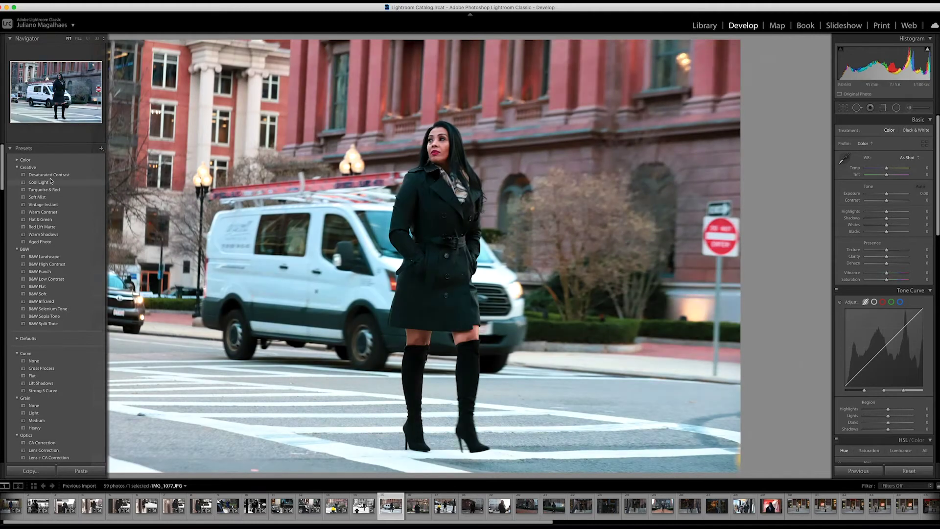
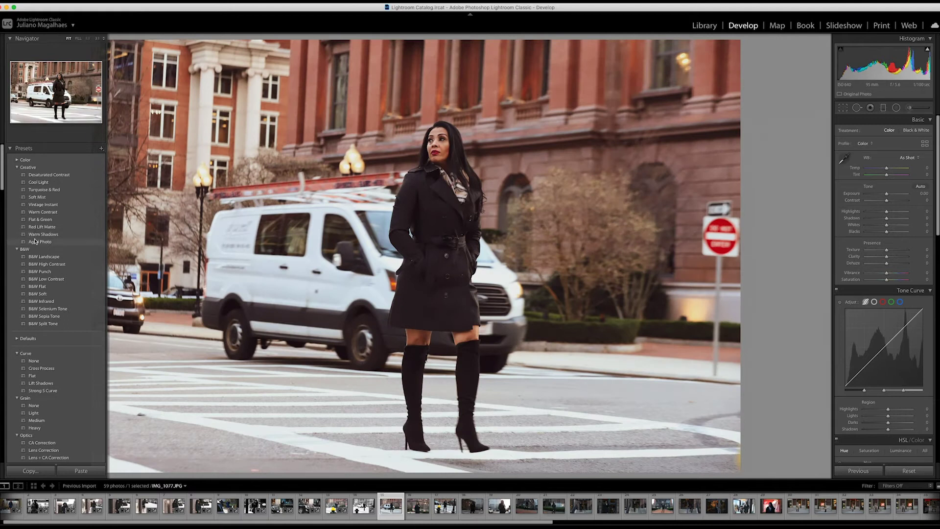
Step: Apply the Warm Shadows preset to IMG_1077 and trim its left edge with a crop
click(42, 235)
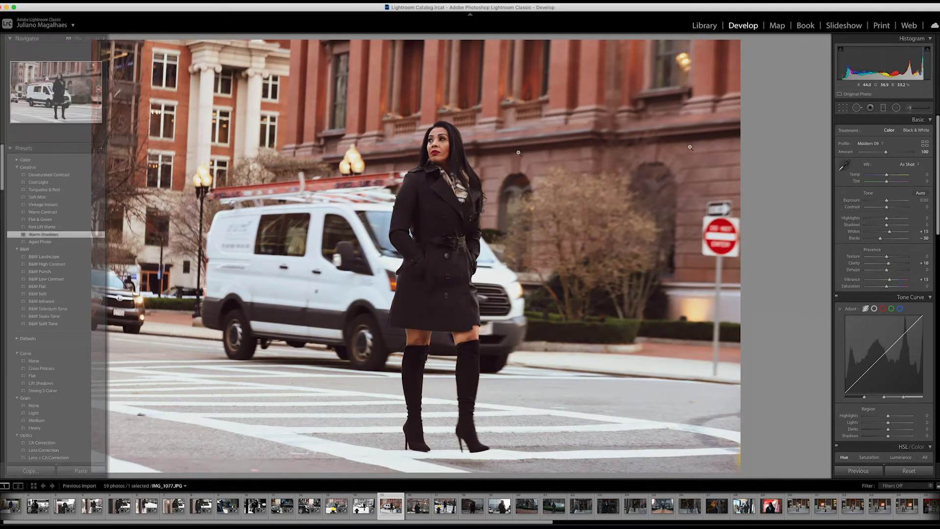
click(843, 108)
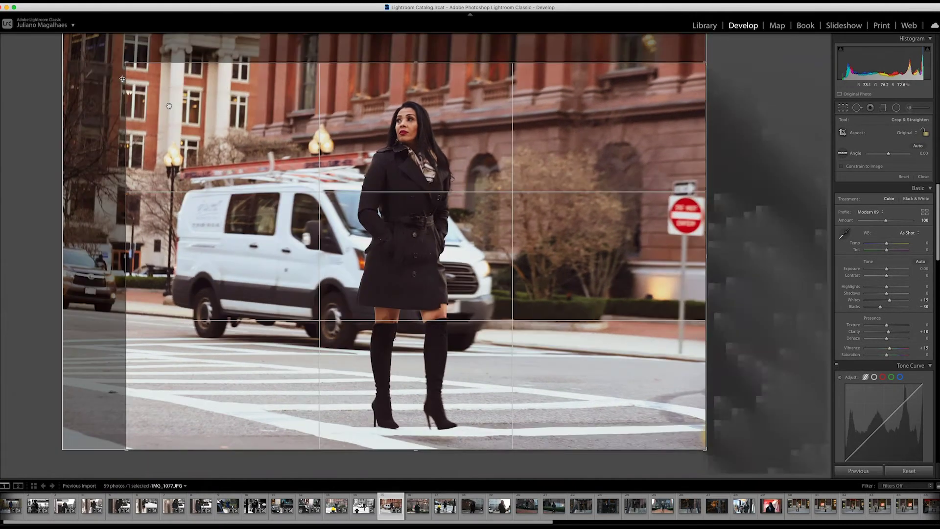
drag(168, 105, 172, 105)
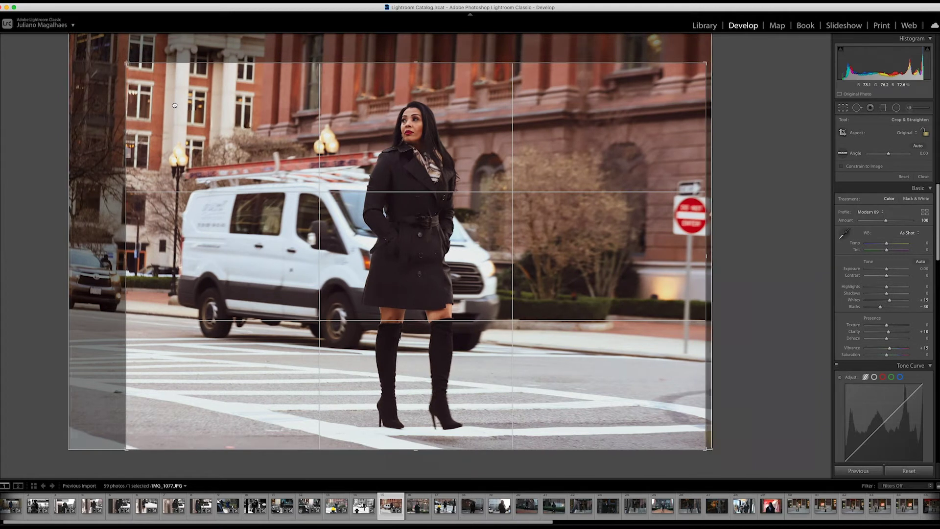
key(Return)
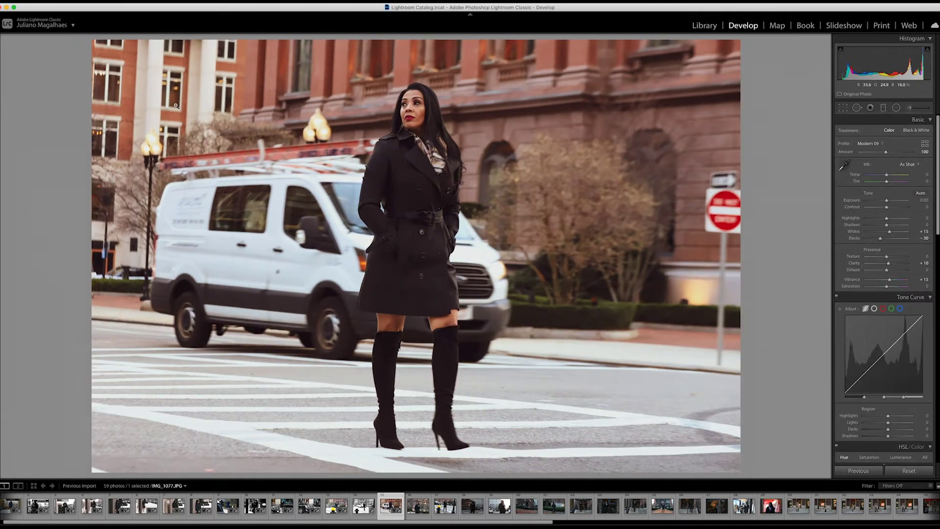
Step: Select the next portrait, IMG_1093, in the filmstrip
click(419, 511)
click(392, 512)
click(419, 511)
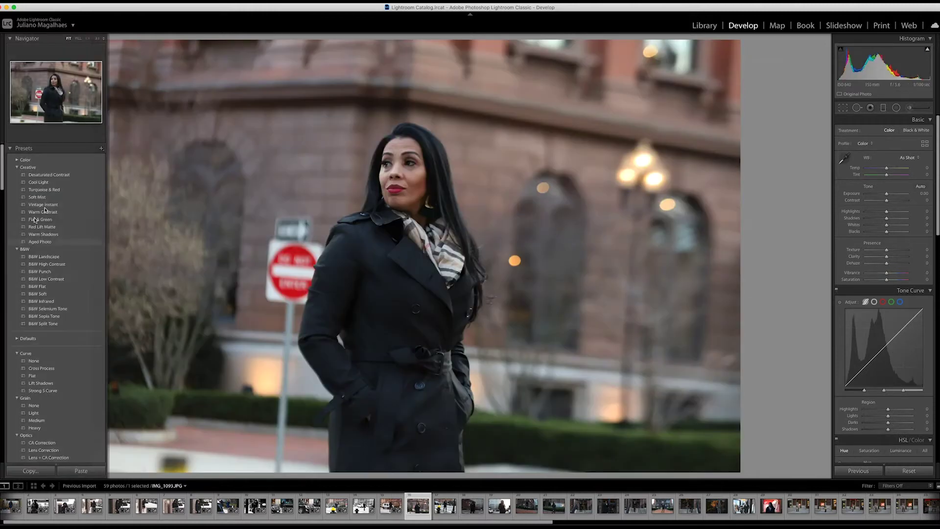
mouse_move(2, 242)
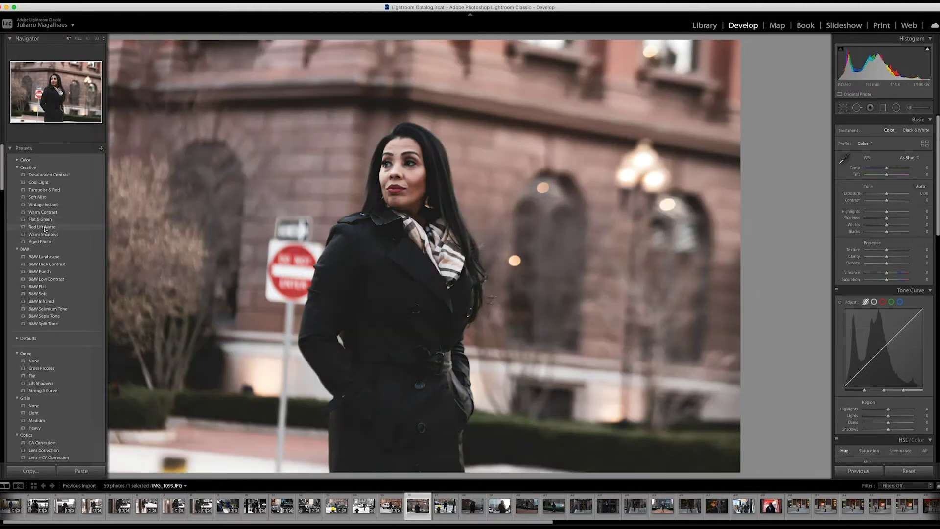
Step: Give IMG_1093 Warm Shadows, straighten it slightly, tighten the top-left crop, then return to IMG_1077
click(43, 234)
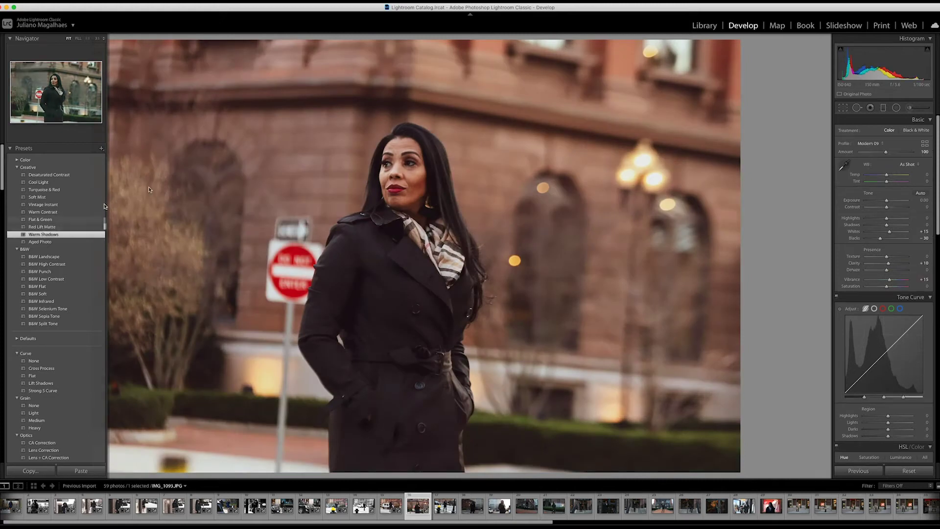
key(r)
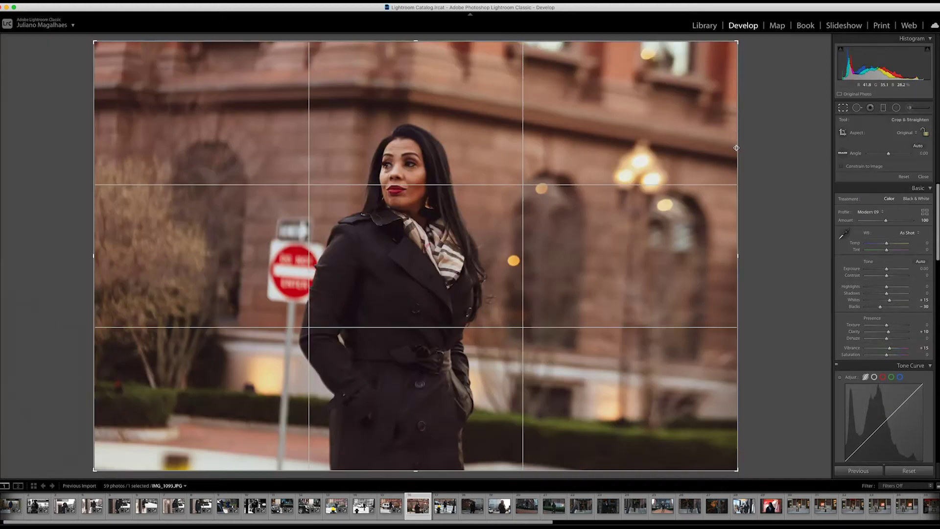
drag(732, 40, 719, 55)
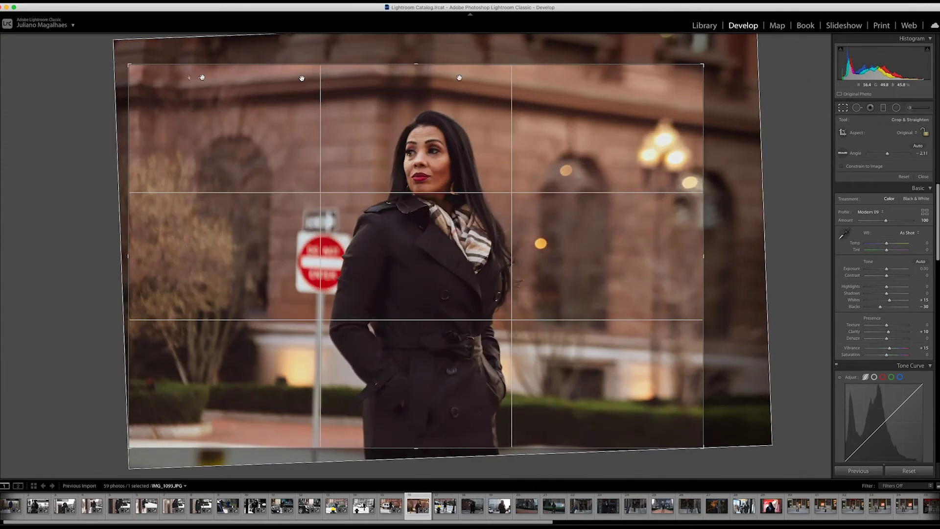
drag(130, 65, 136, 74)
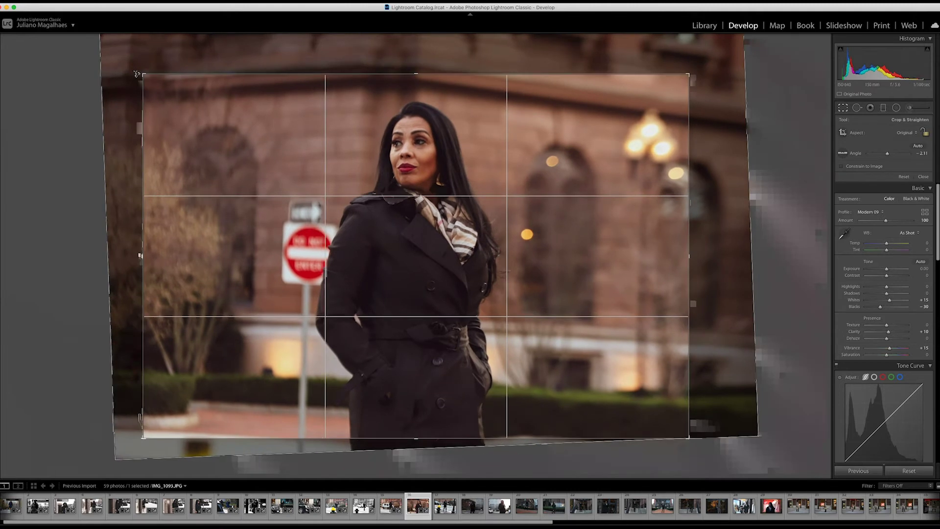
key(Return)
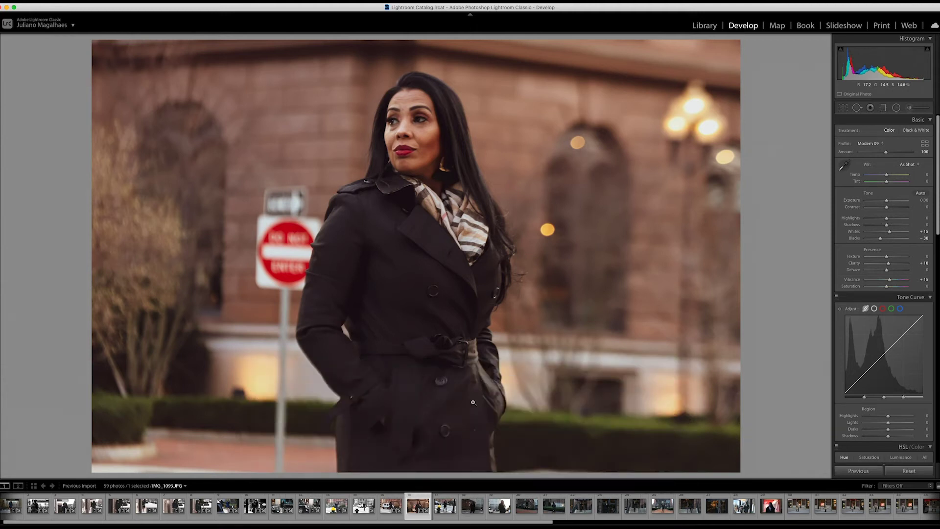
key(Left)
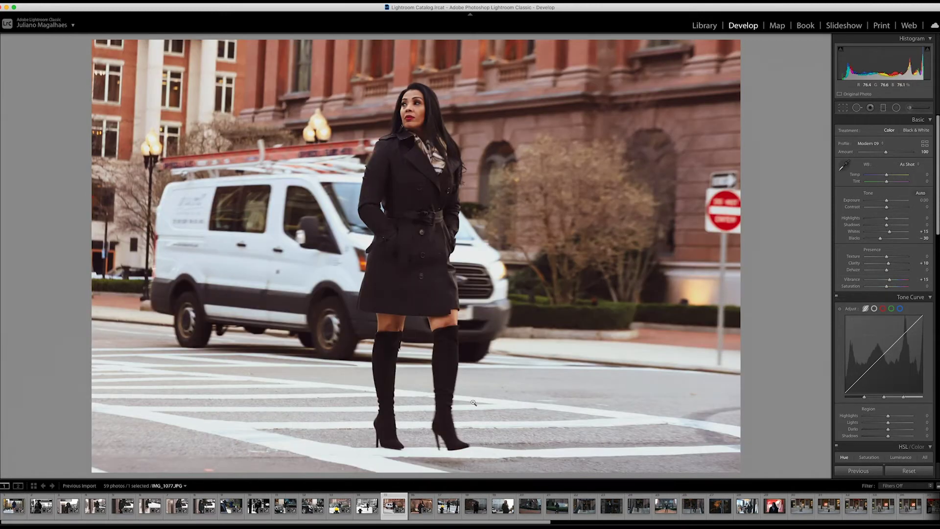
Step: Step back through the filmstrip past the Cadillac and CHANEL shots to IMG_0863
key(Left)
key(Left)
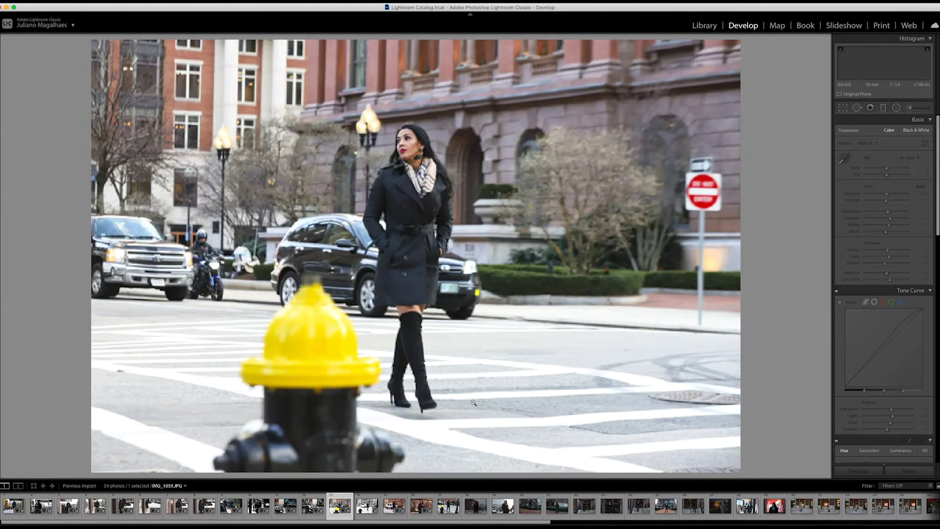
key(Left)
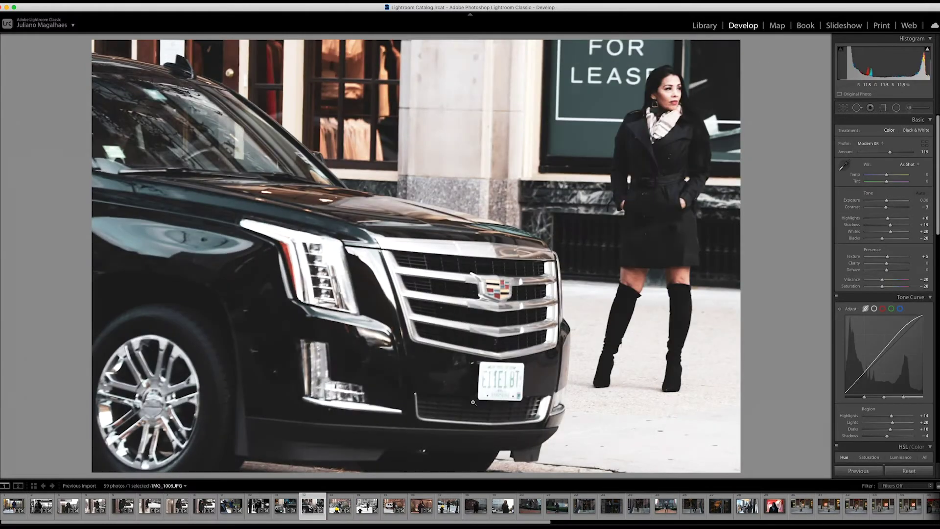
key(Left)
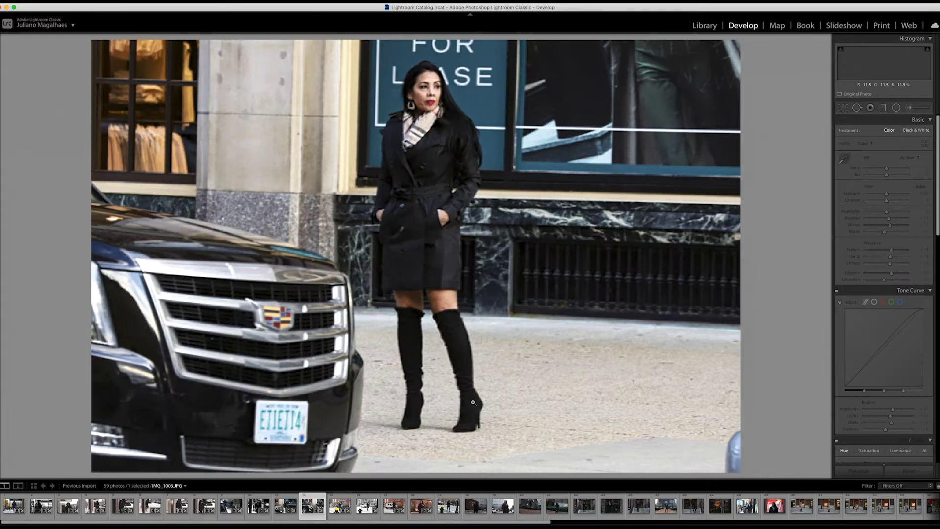
key(Left)
key(Left)
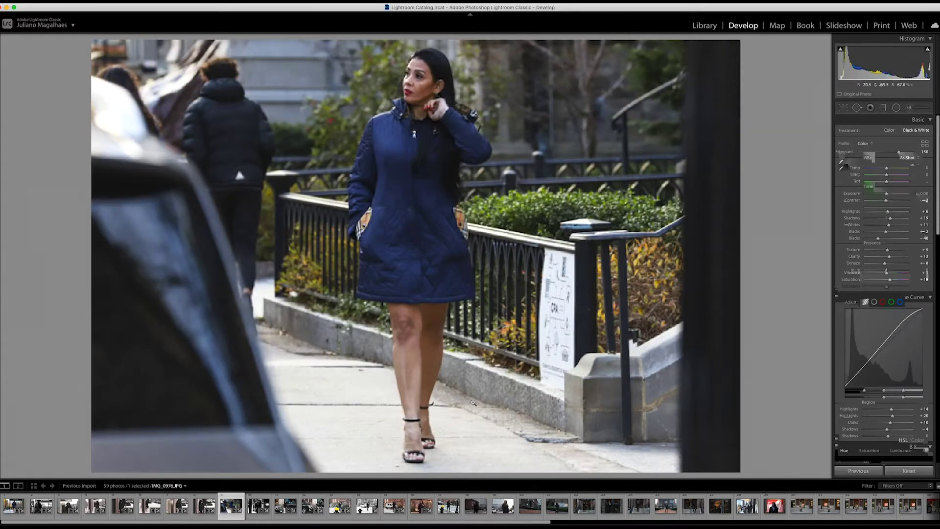
key(Left)
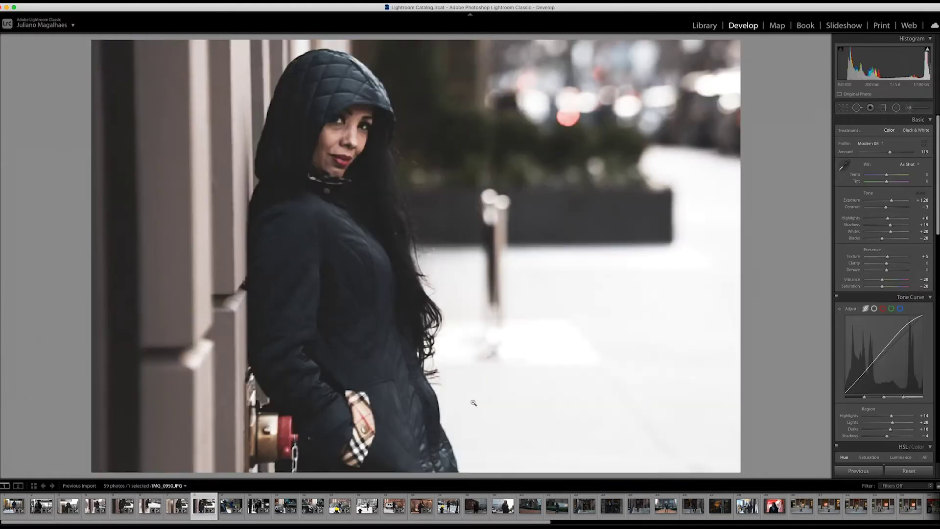
key(Left)
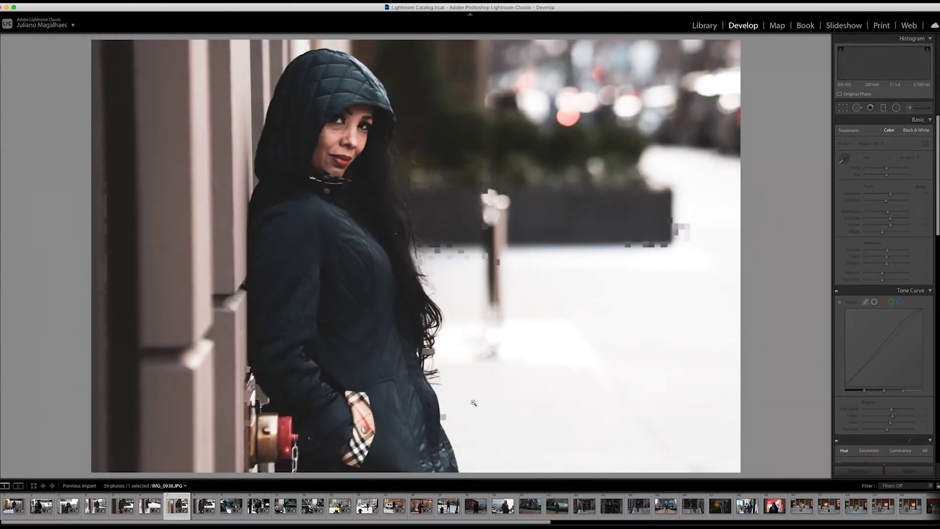
key(Left)
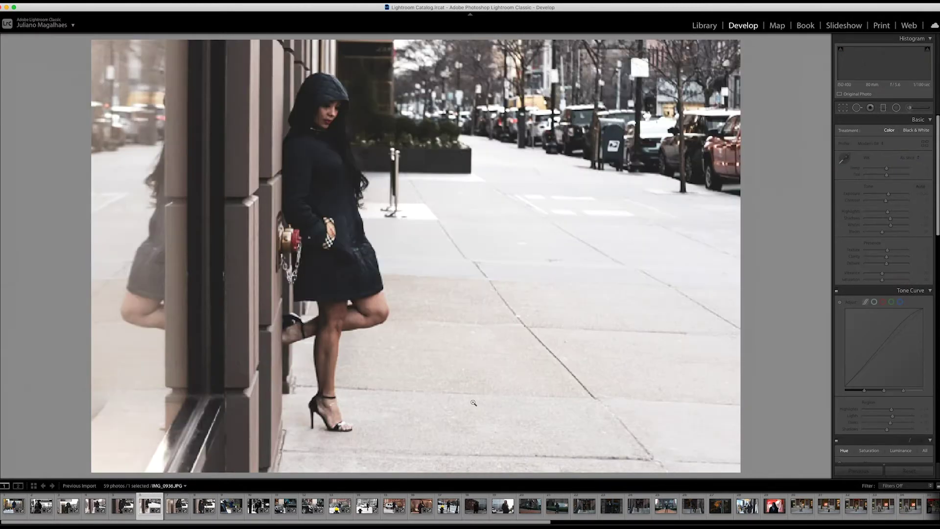
key(Left)
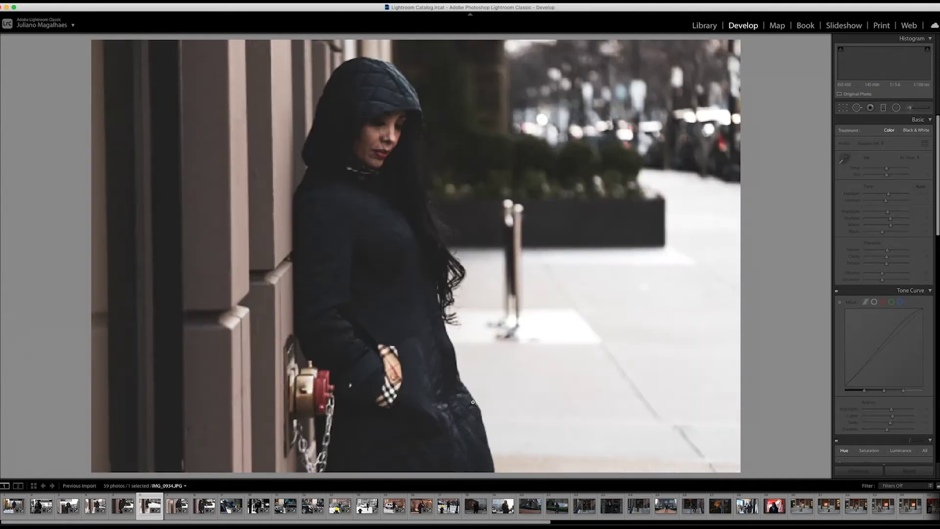
key(Left)
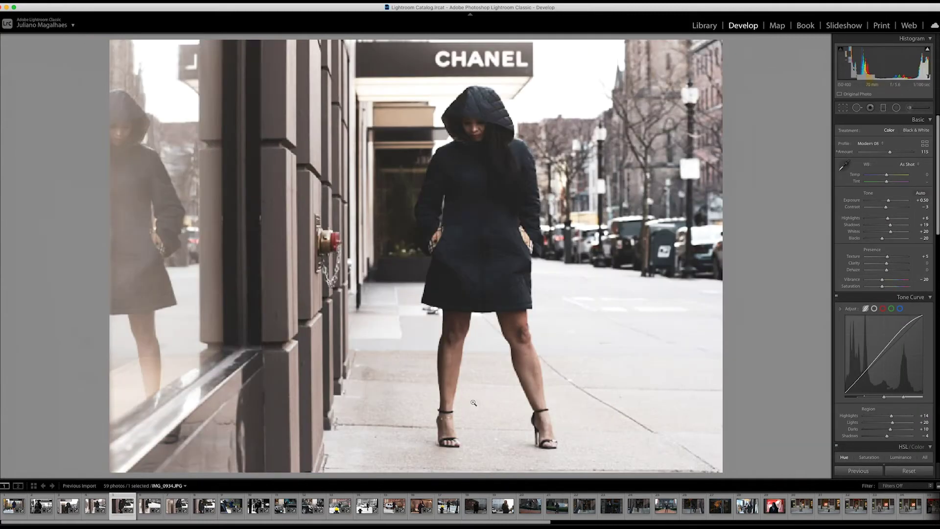
key(Left)
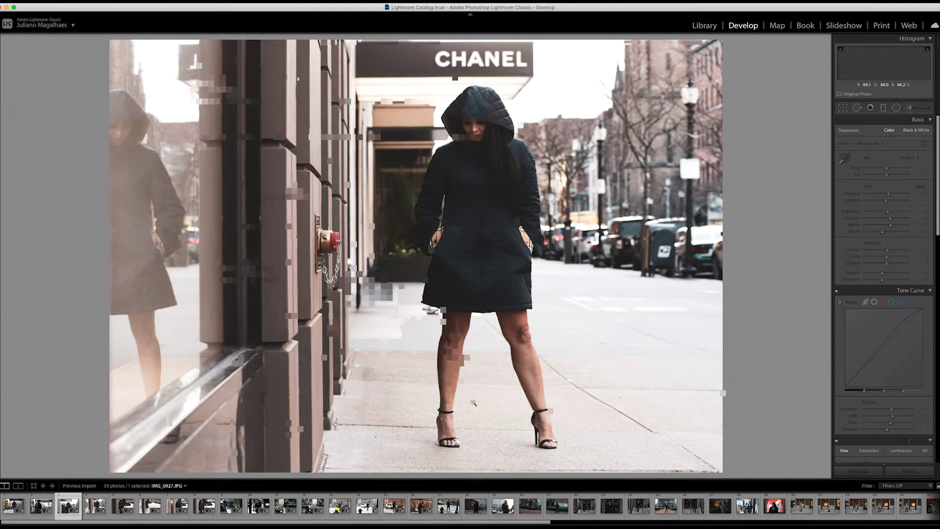
key(Left)
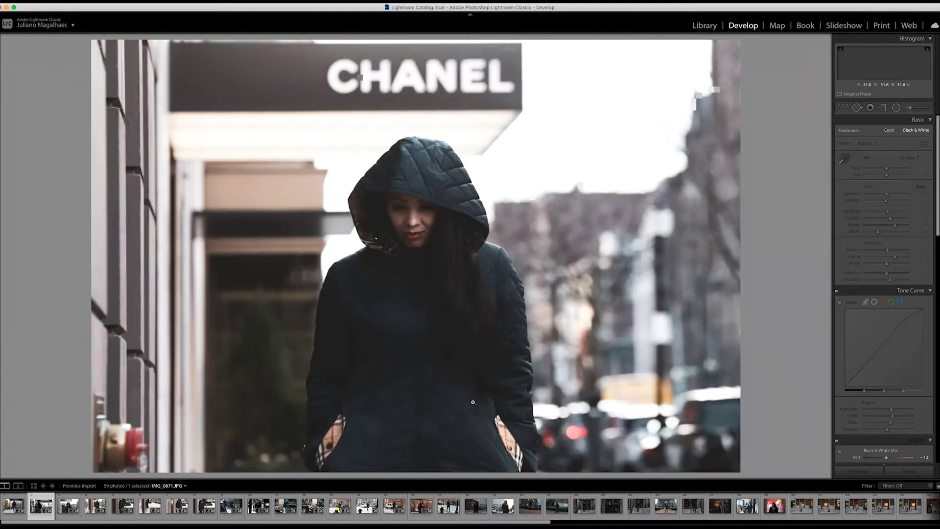
key(Left)
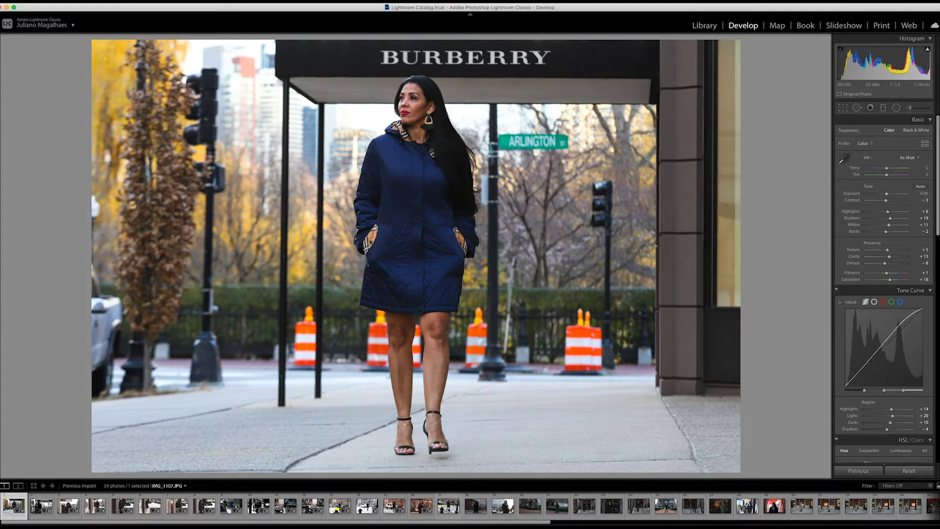
Step: Open the yellow hydrant crosswalk photo IMG_1107 from the filmstrip
click(436, 506)
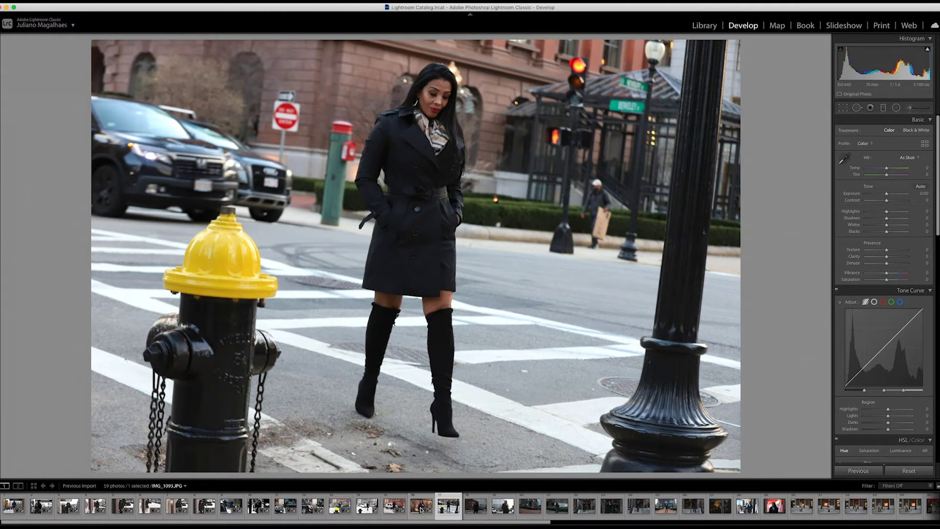
click(422, 507)
click(447, 509)
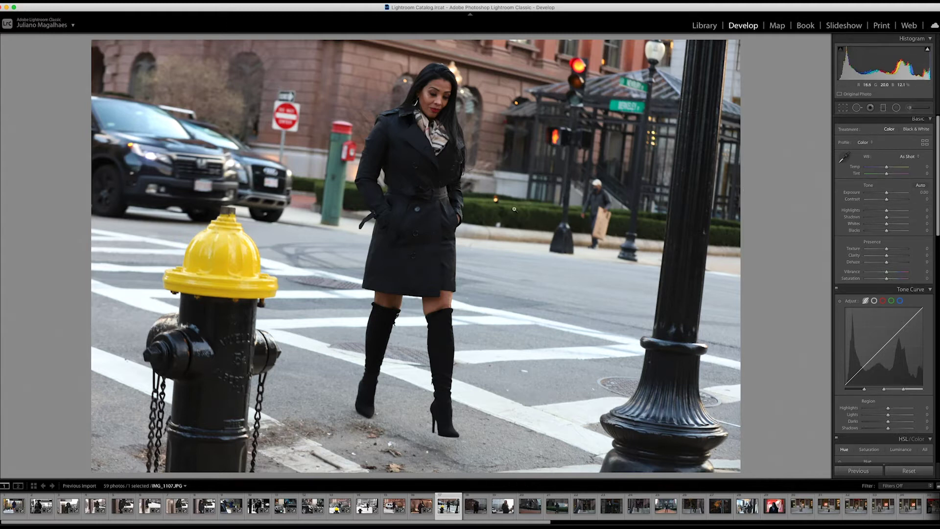
Step: Reveal the left panel and scroll the Presets list to the Juliano Fashion group
key(F7)
scroll(44, 294, down, 5)
scroll(40, 318, down, 5)
scroll(32, 336, down, 5)
scroll(34, 331, down, 10)
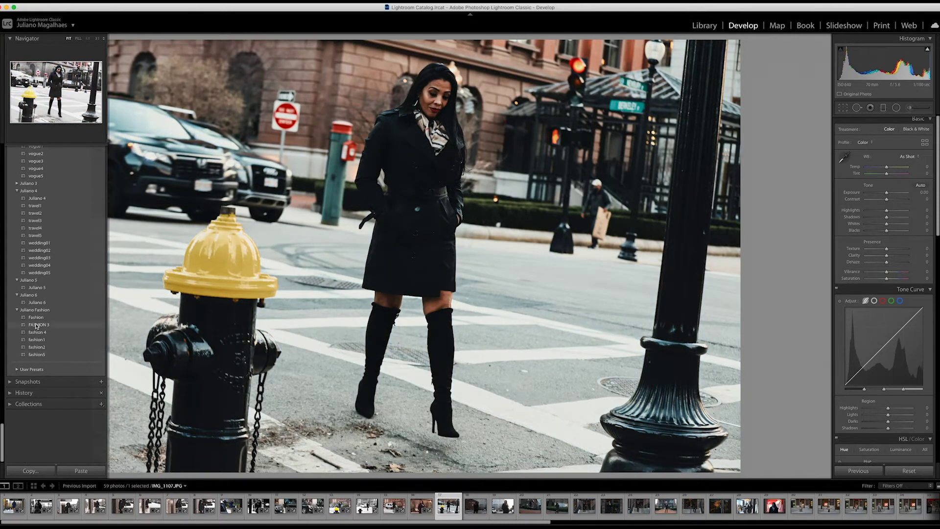
scroll(44, 356, up, 2)
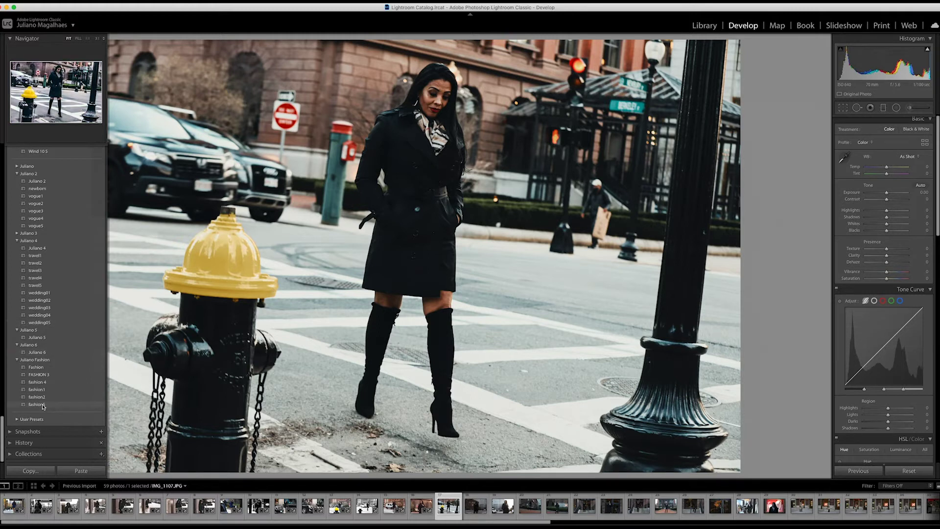
click(43, 406)
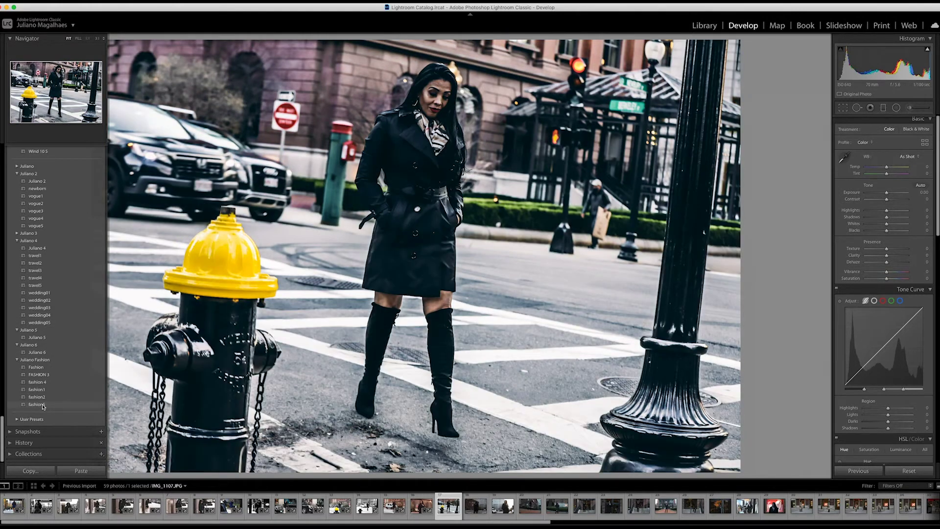
click(43, 399)
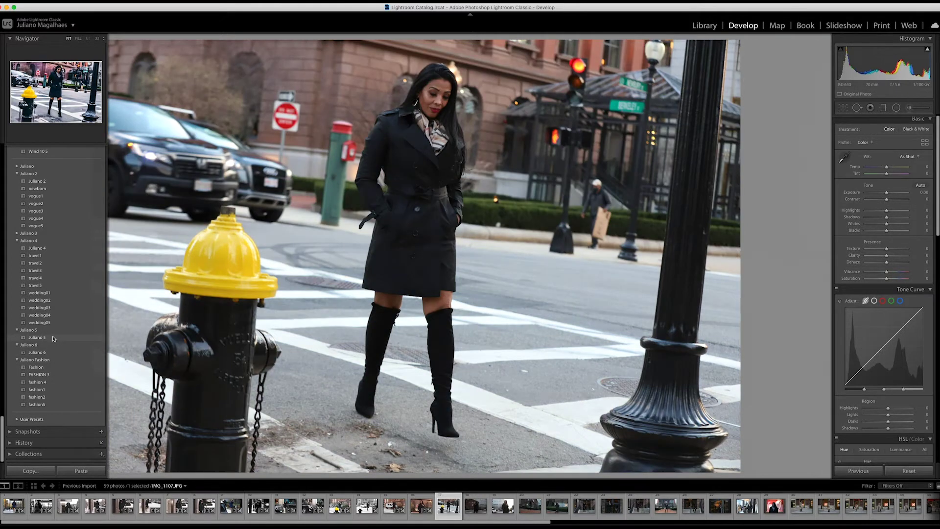
scroll(53, 338, down, 1)
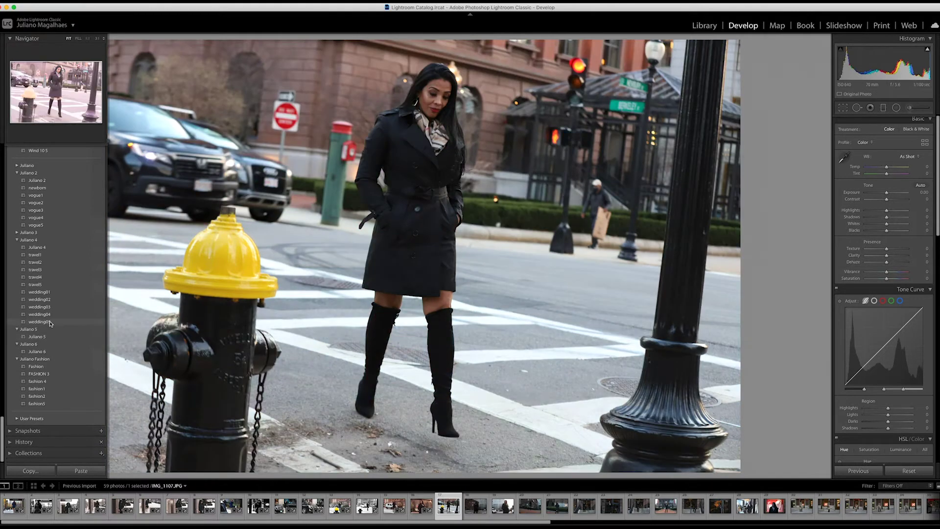
scroll(50, 323, up, 1)
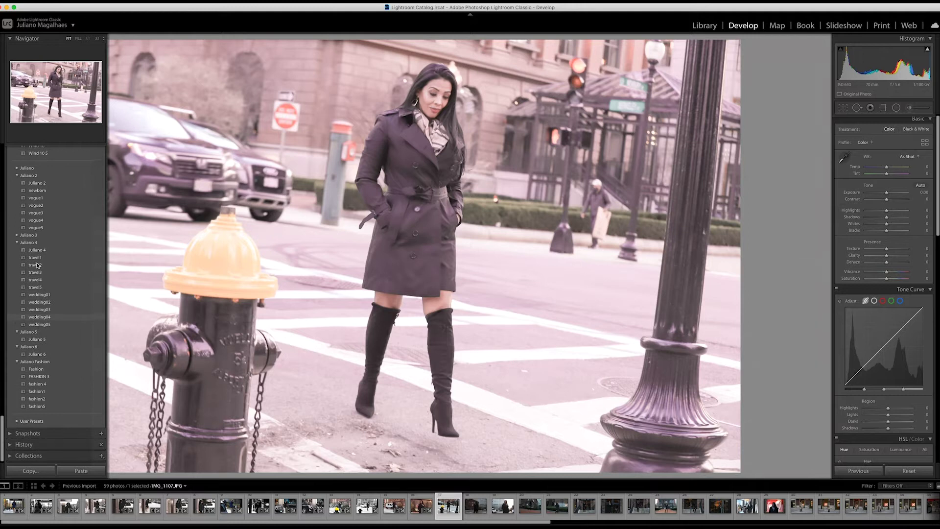
scroll(37, 264, down, 1)
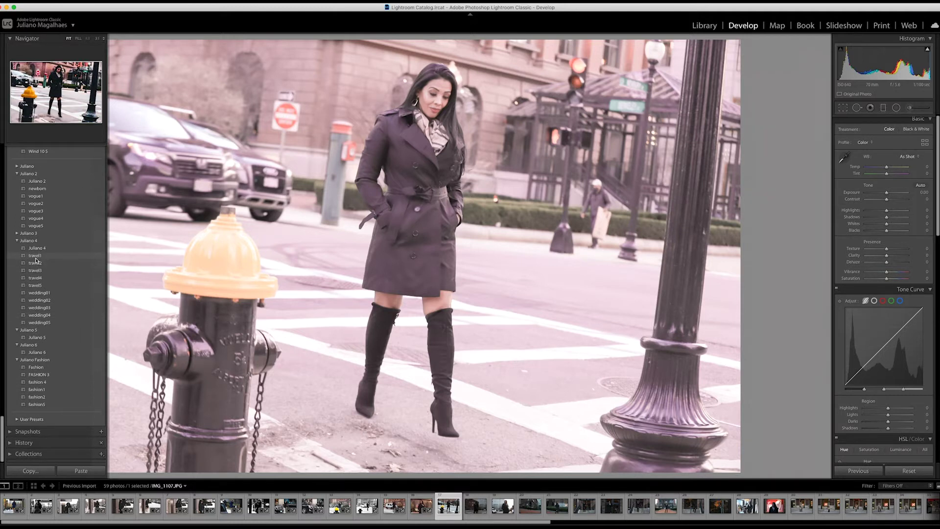
scroll(36, 260, up, 3)
scroll(35, 274, up, 2)
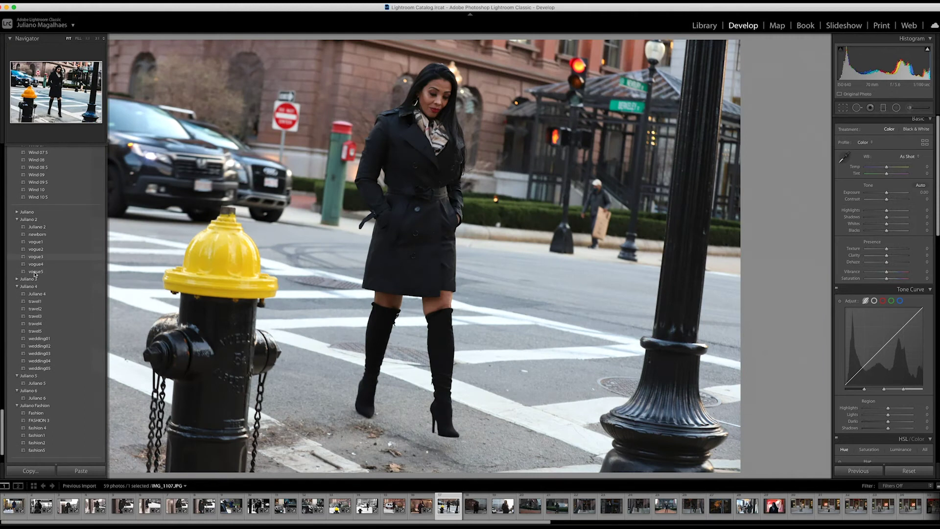
Step: Preview the vogue1–vogue5 and Juliano 2 presets on IMG_1107 to compare looks
click(36, 273)
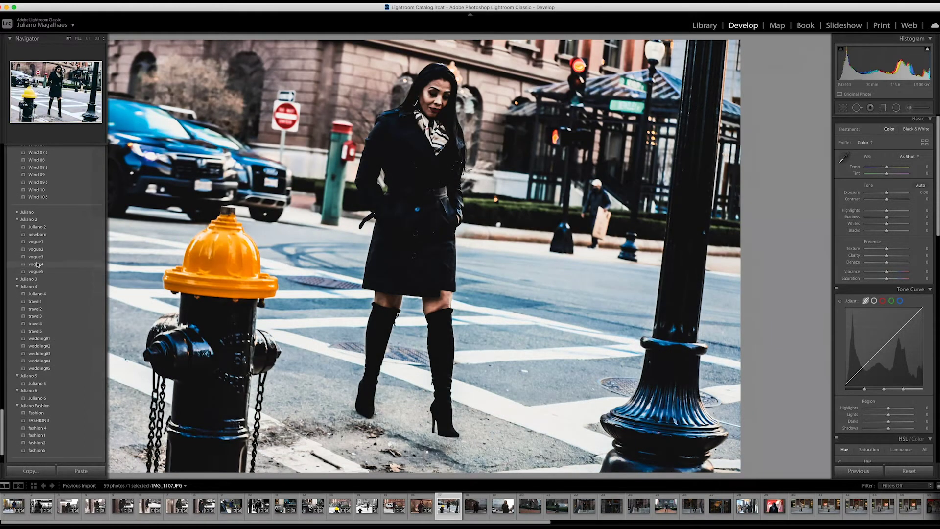
click(37, 263)
click(39, 256)
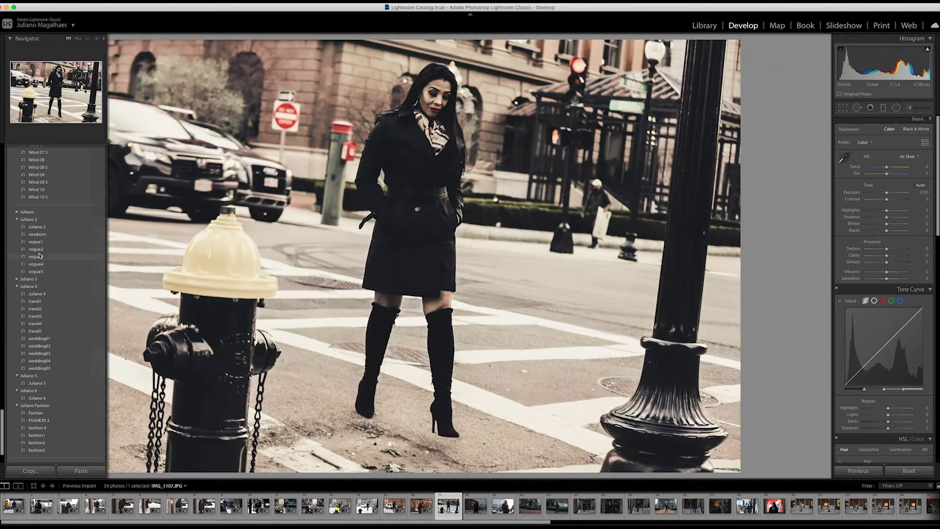
click(39, 252)
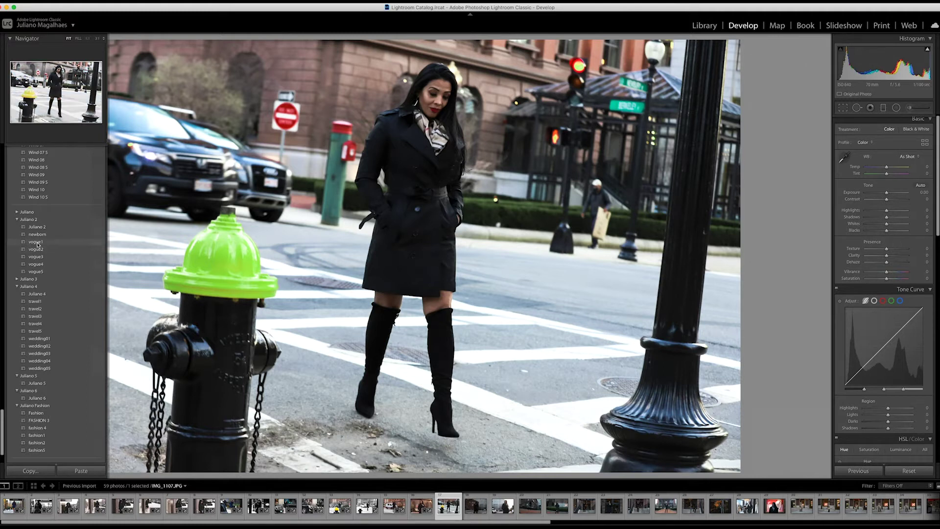
click(38, 243)
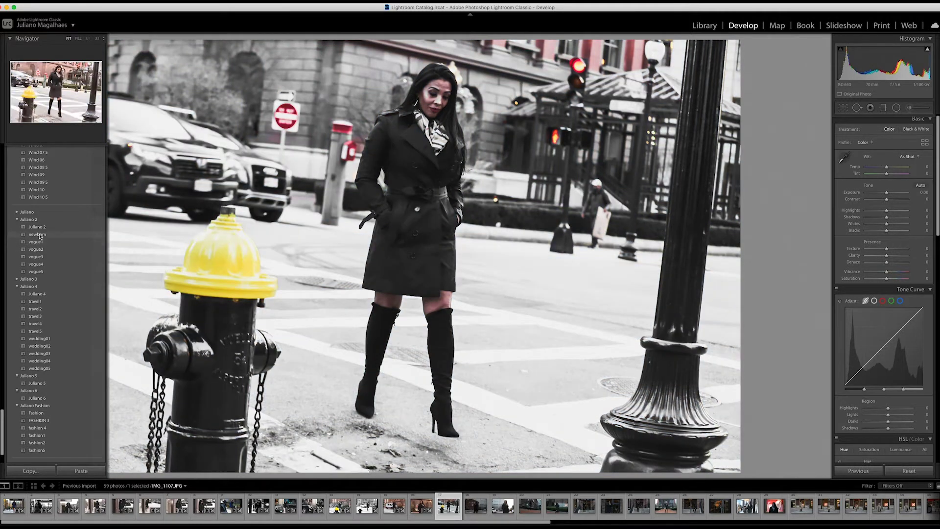
click(40, 227)
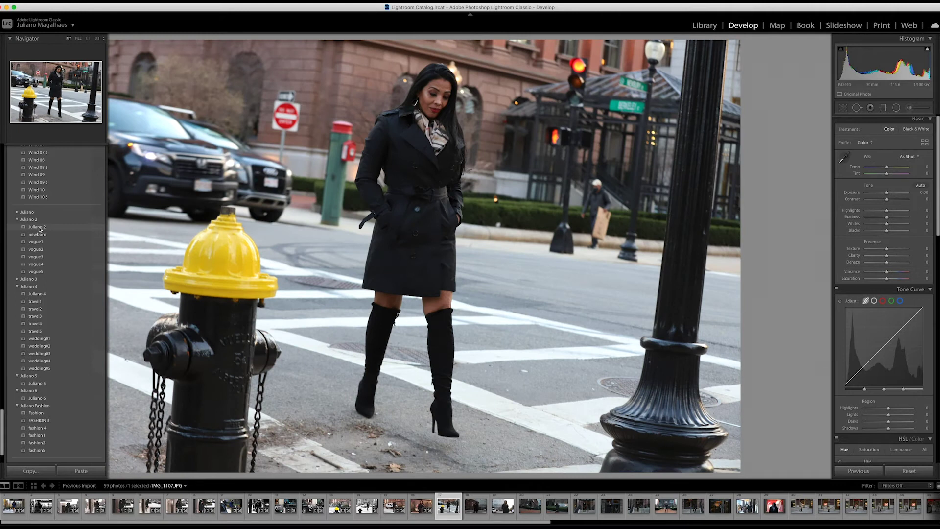
click(39, 242)
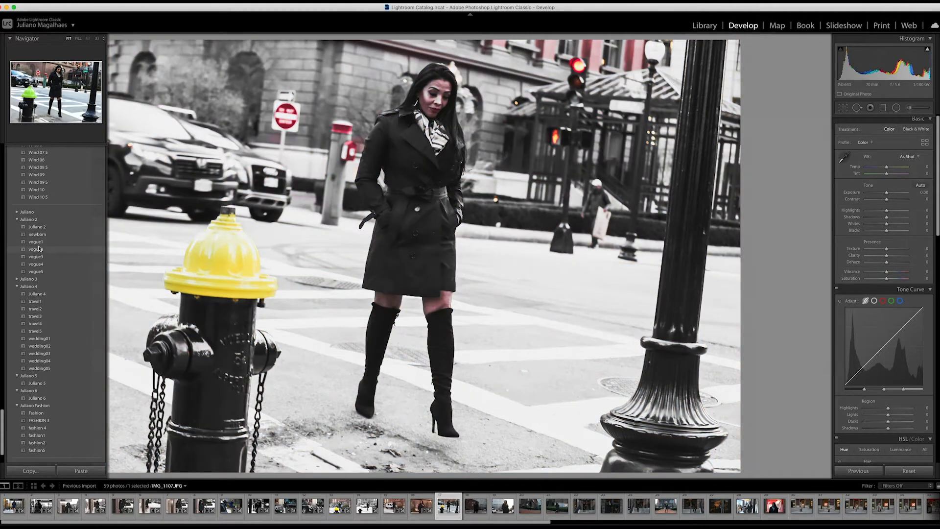
click(39, 249)
click(38, 242)
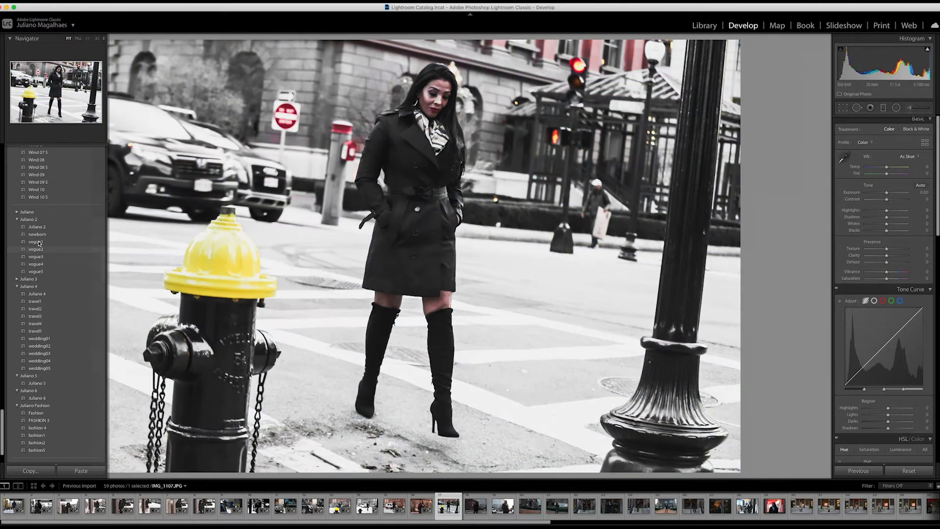
scroll(39, 243, down, 2)
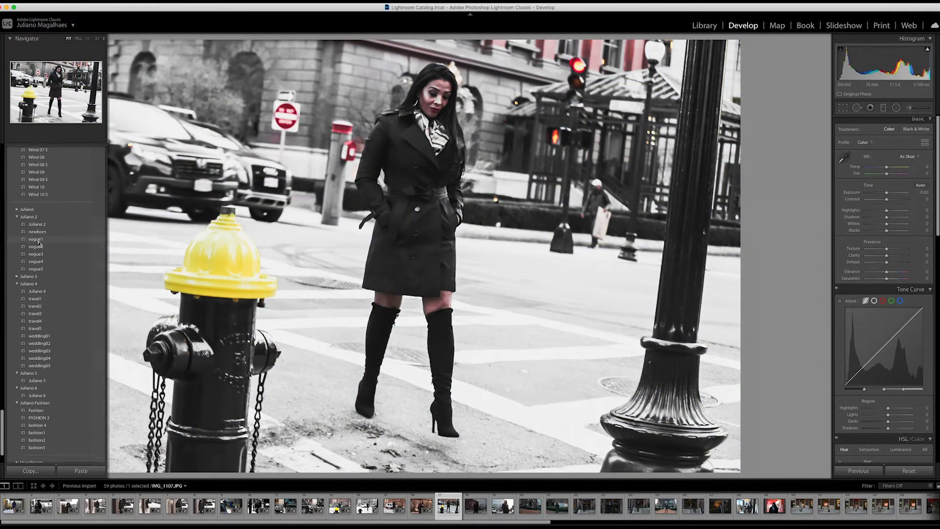
click(38, 239)
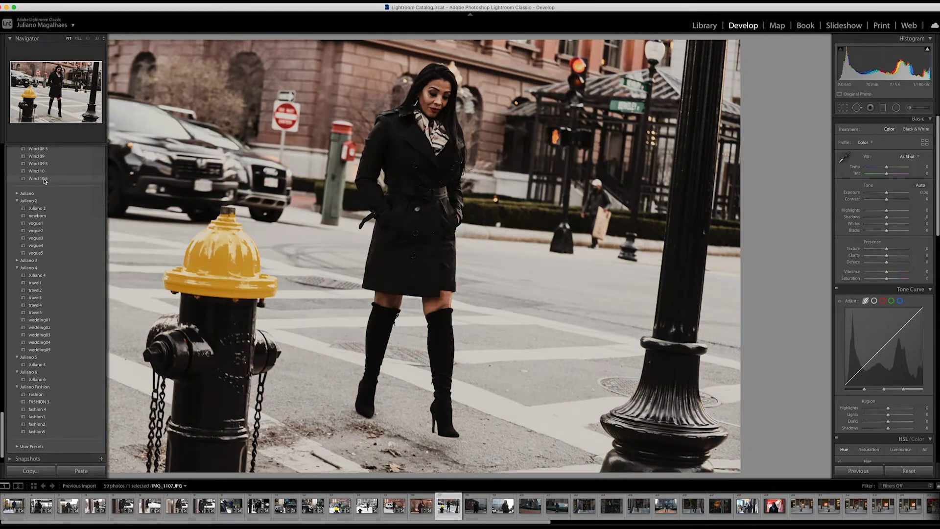
Step: Apply the Taxi 04 preset to the hydrant portrait
scroll(44, 196, up, 15)
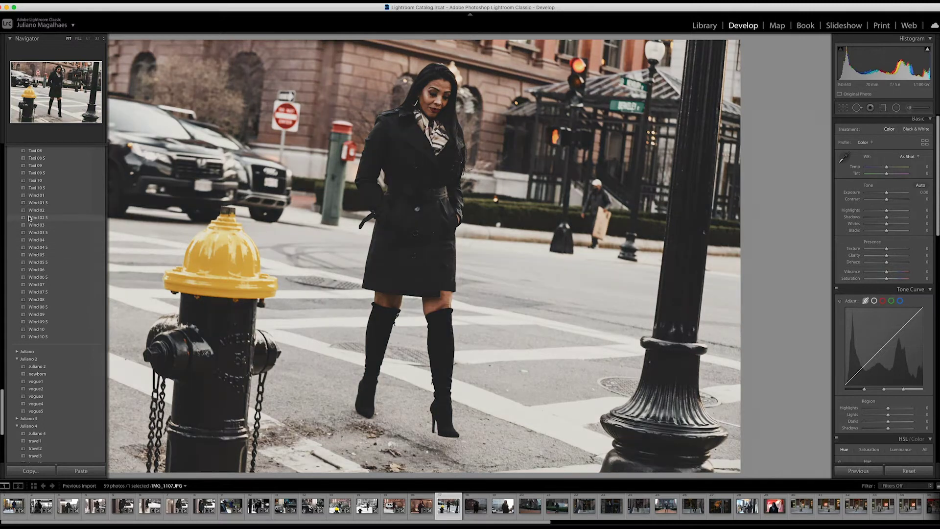
scroll(30, 216, up, 3)
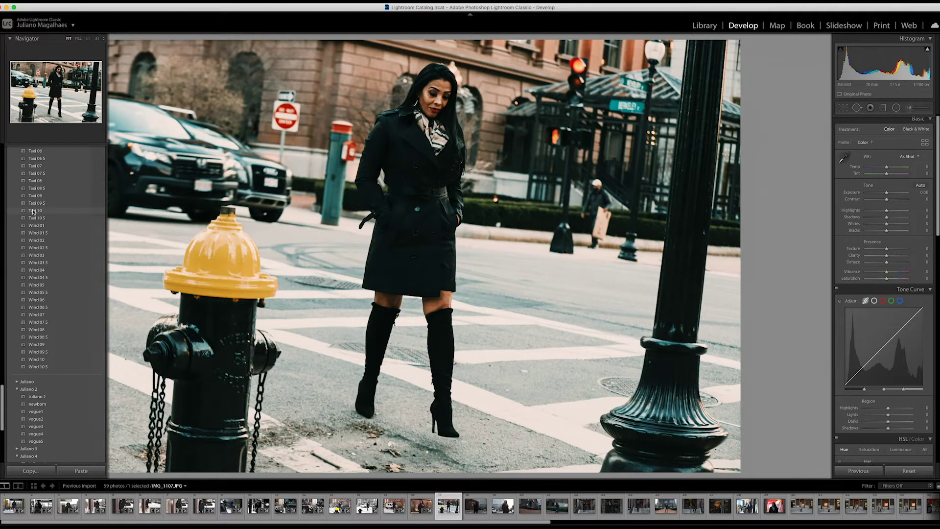
scroll(33, 211, up, 3)
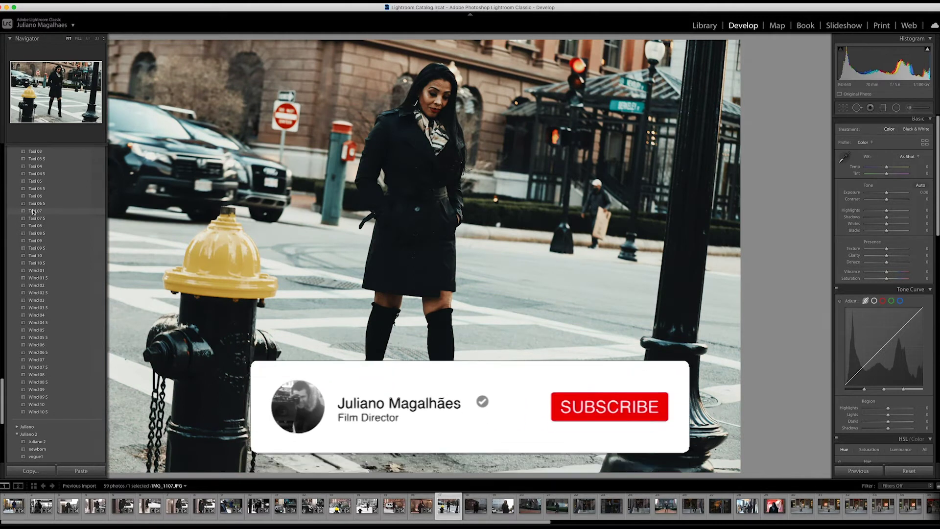
scroll(32, 211, up, 2)
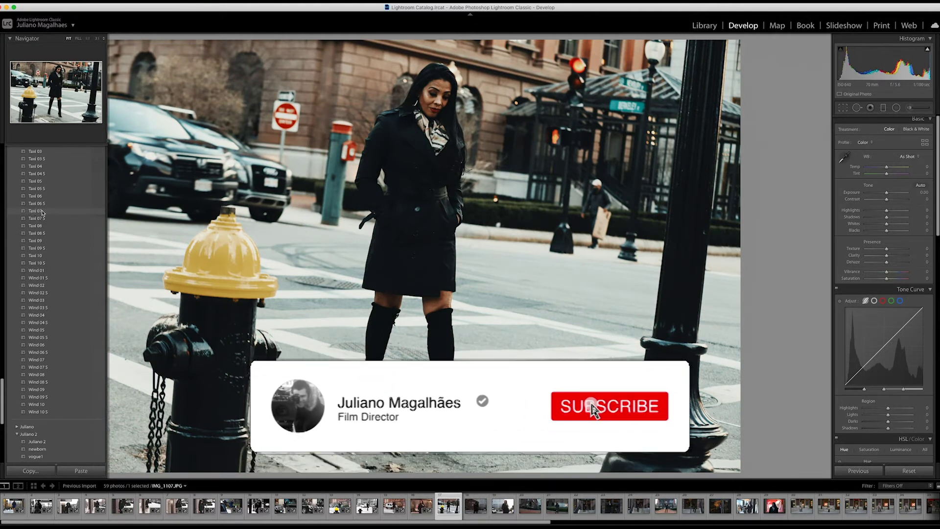
scroll(42, 212, up, 1)
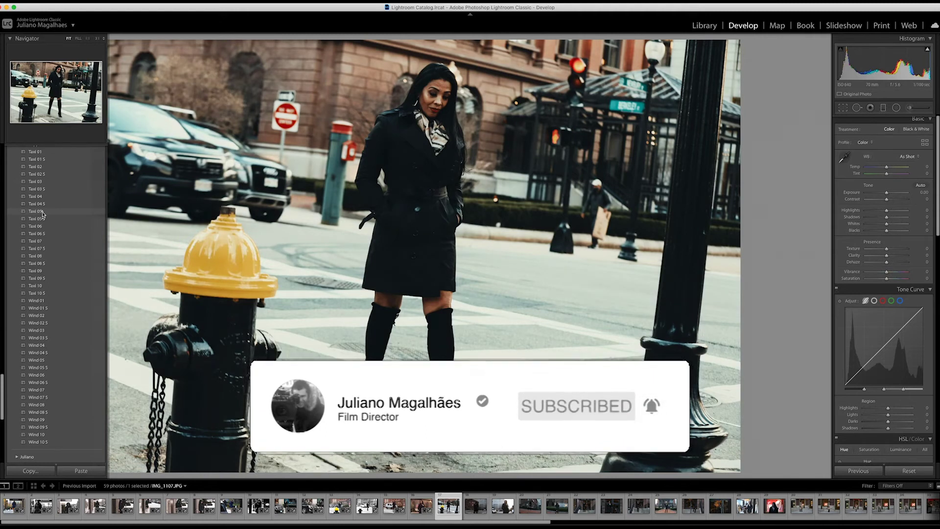
scroll(42, 229, up, 3)
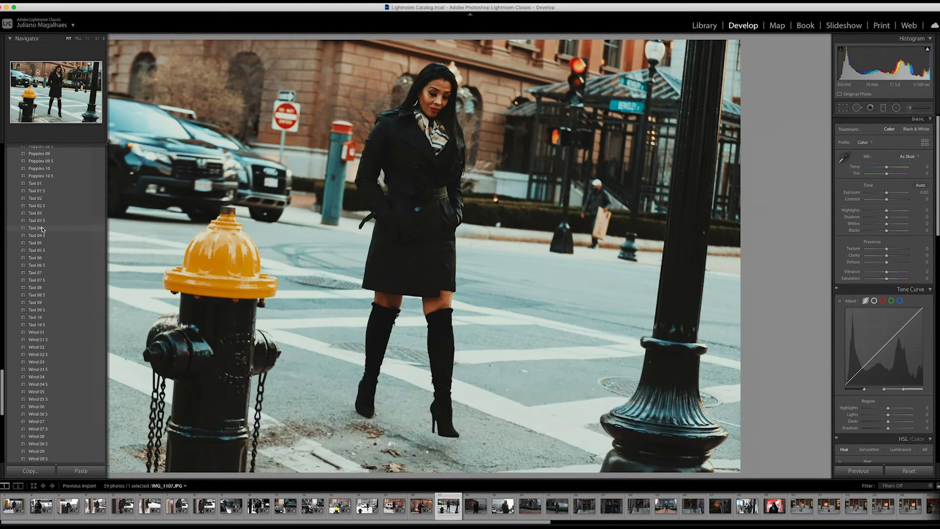
click(43, 228)
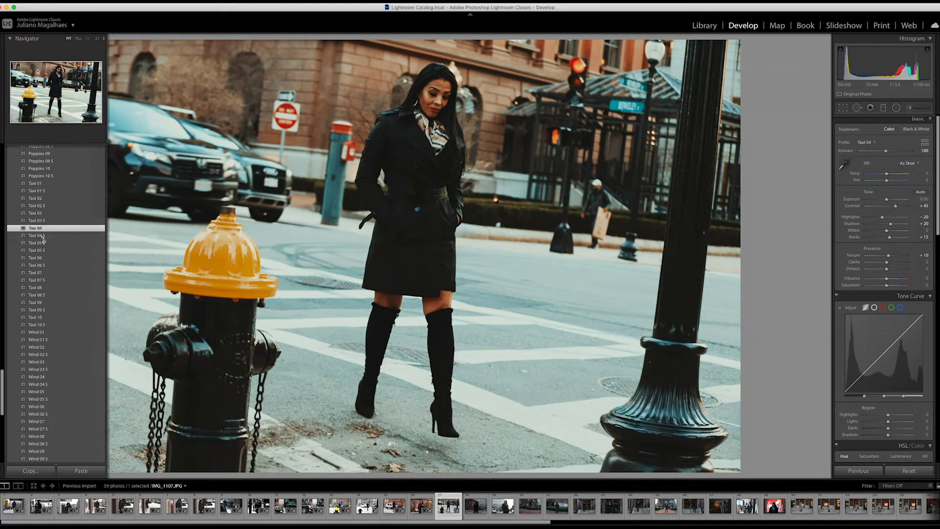
Step: Straighten IMG_1107 to -1.99°, tighten the bottom-left crop, and show the Before view
click(843, 107)
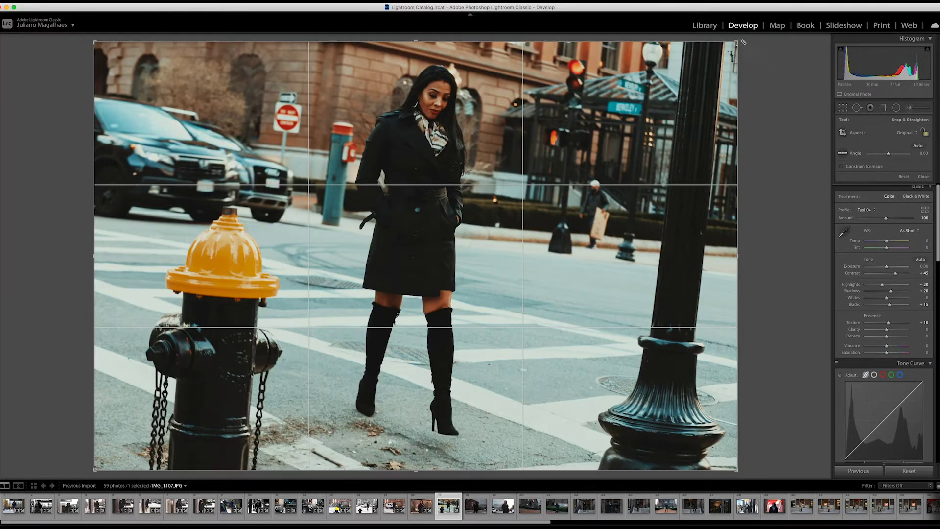
drag(744, 42, 737, 28)
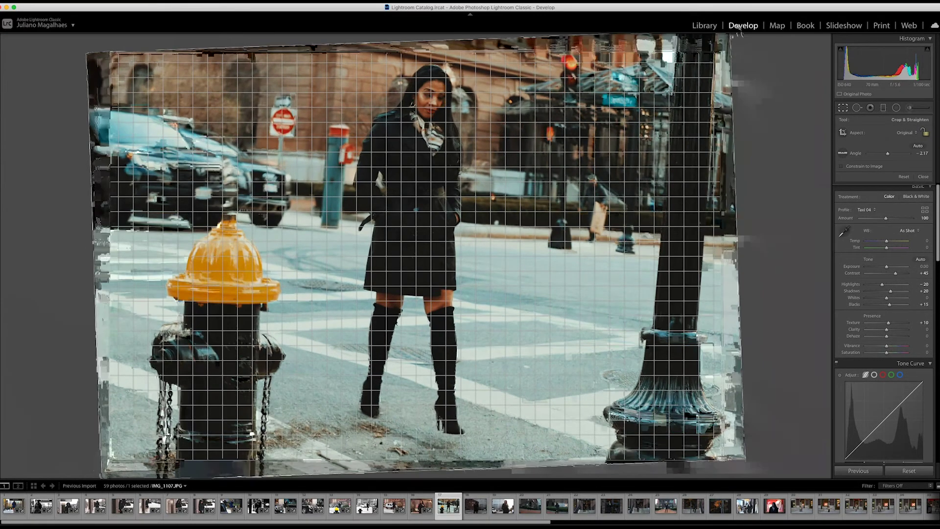
drag(738, 29, 739, 31)
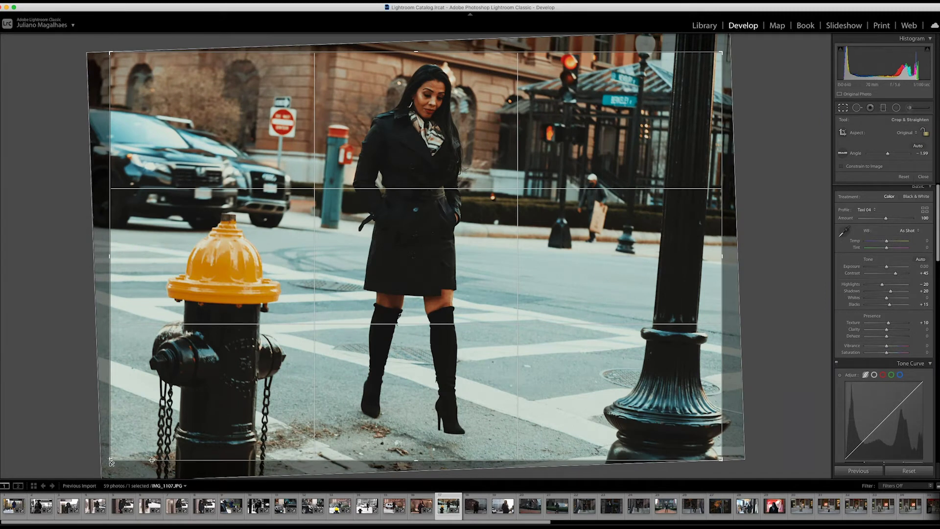
drag(110, 460, 104, 456)
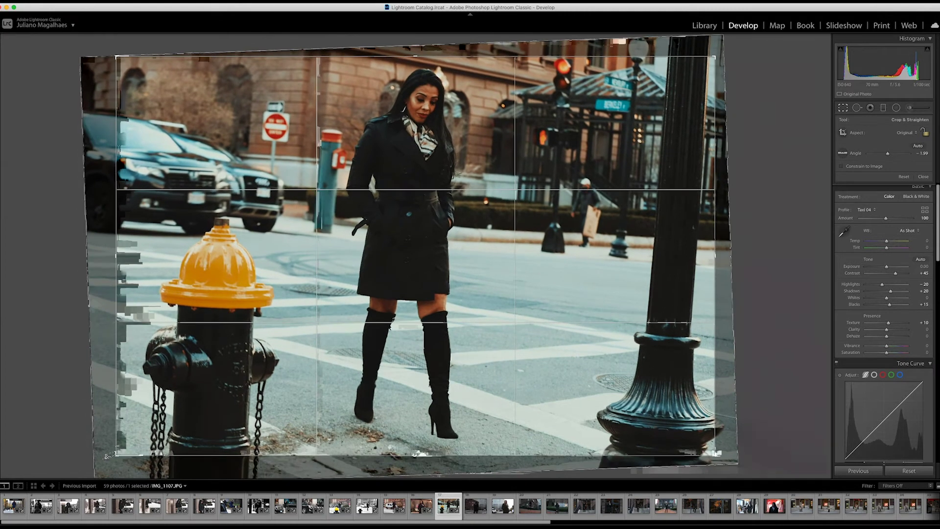
key(backslash)
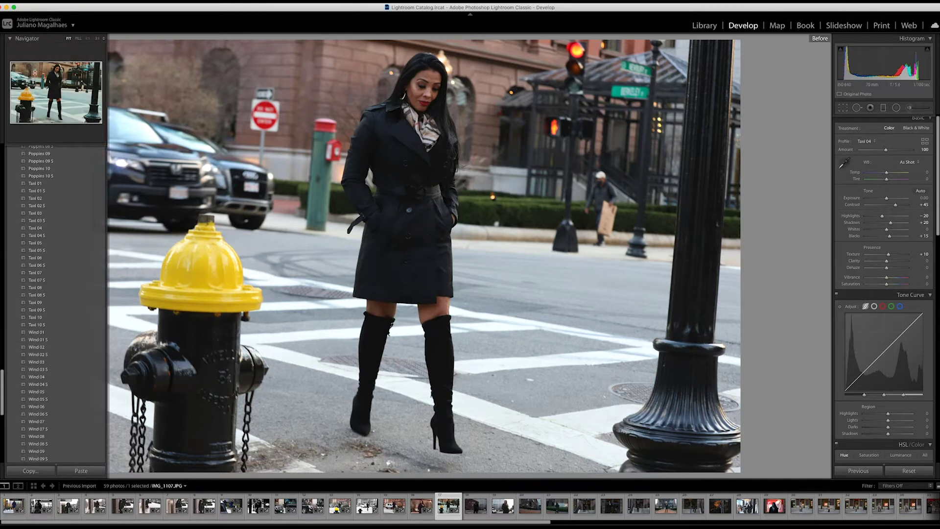
Step: Reapply Taxi 04 to IMG_1107 and check the neighbouring photos in the filmstrip
click(49, 229)
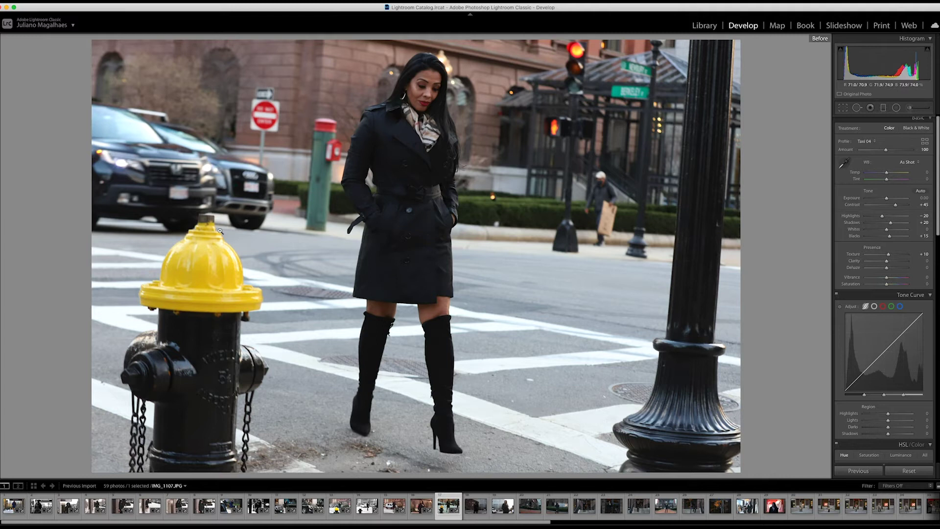
click(421, 505)
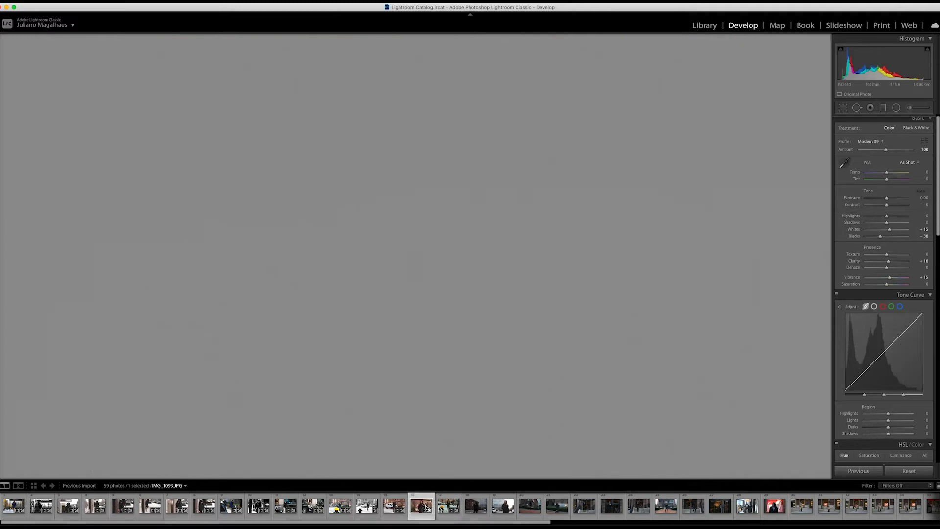
click(446, 507)
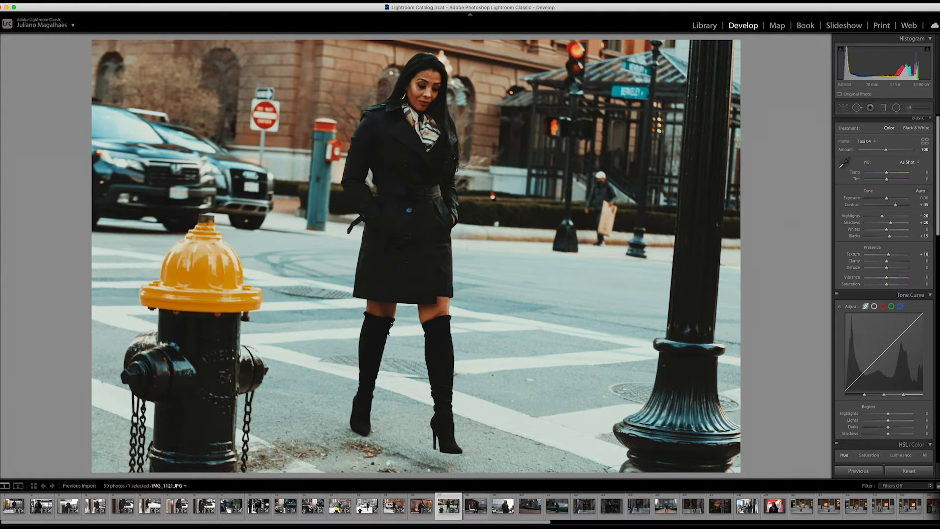
click(472, 507)
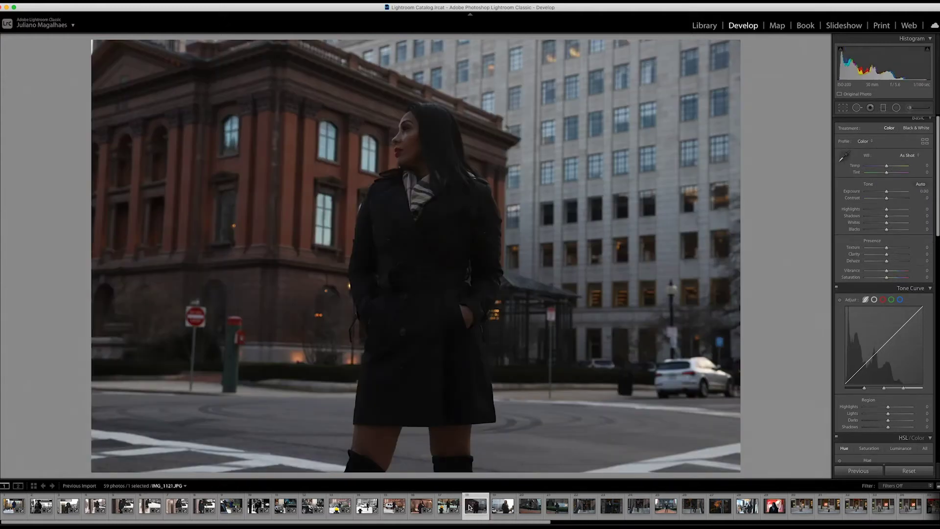
click(448, 507)
Step: Copy IMG_1107's develop settings and switch to IMG_1121 to receive them
right_click(349, 258)
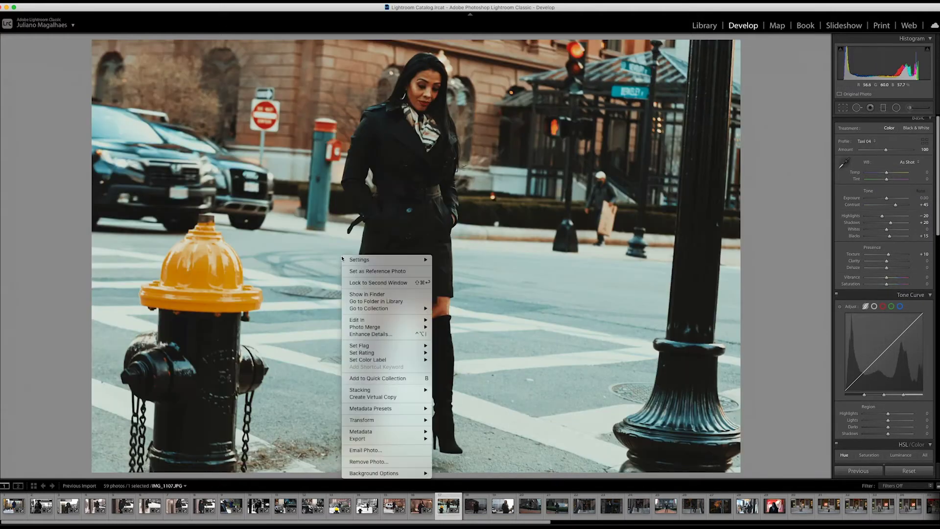
mouse_move(384, 259)
click(474, 290)
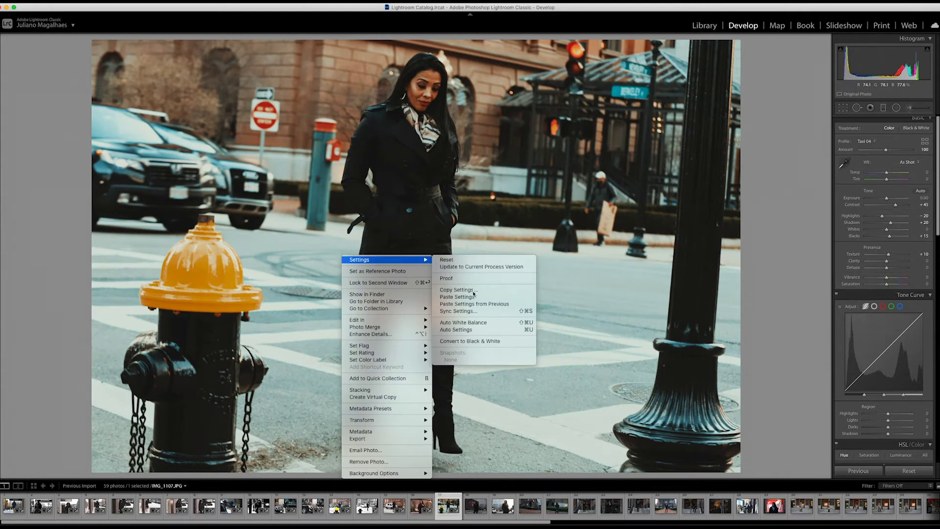
click(590, 260)
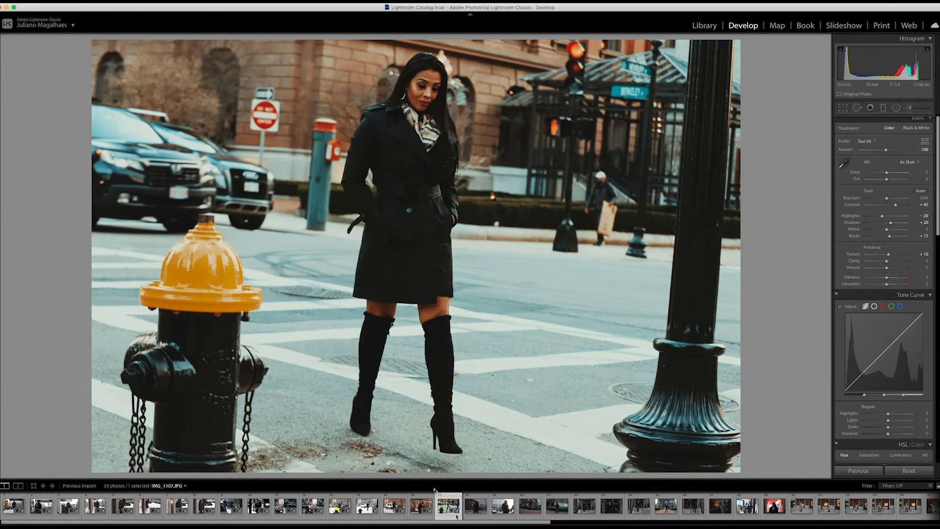
click(475, 506)
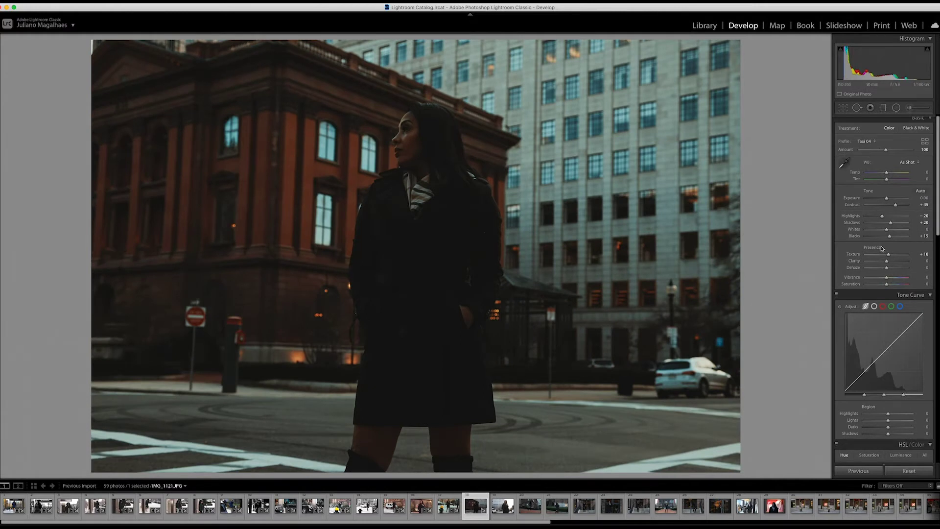
Step: Raise IMG_1121's Tone Curve regions: Shadows to +100, Darks to +66, Lights to +65
scroll(880, 245, down, 10)
scroll(880, 246, down, 3)
scroll(879, 250, down, 3)
scroll(878, 253, down, 3)
scroll(878, 251, up, 3)
scroll(879, 248, up, 3)
scroll(879, 249, up, 3)
scroll(878, 249, up, 3)
scroll(879, 248, up, 3)
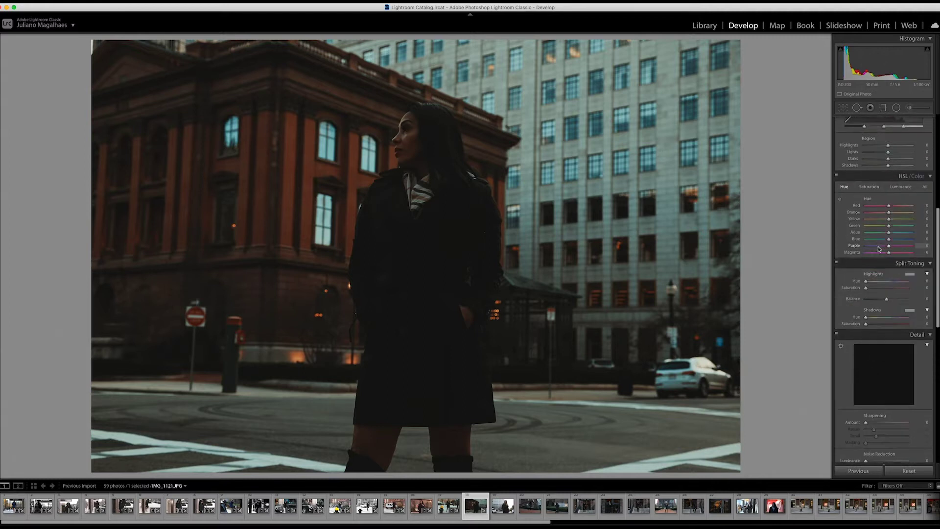
scroll(878, 249, up, 3)
scroll(877, 249, up, 2)
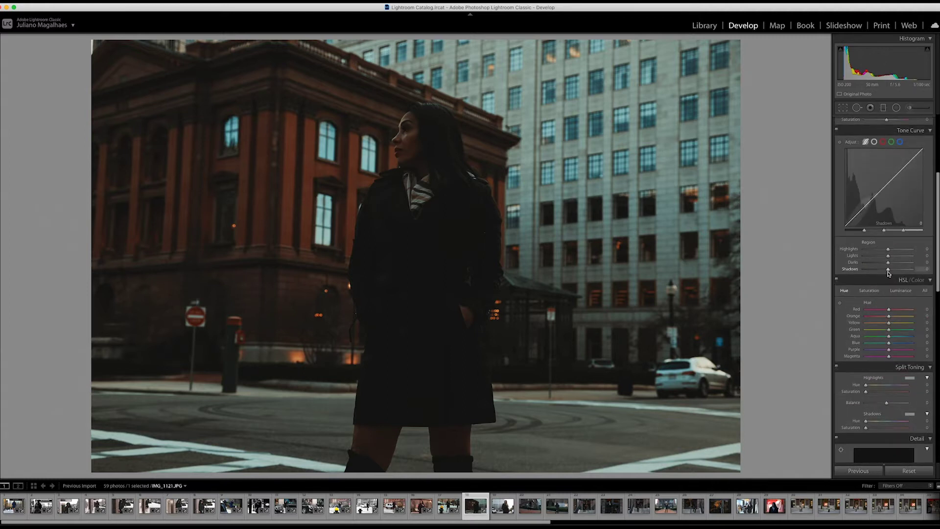
drag(889, 270, 905, 269)
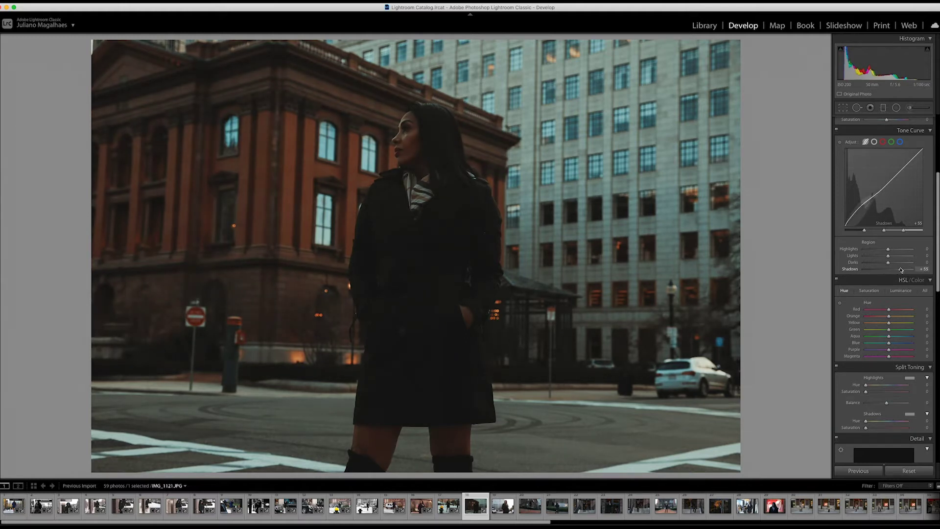
drag(905, 269, 920, 270)
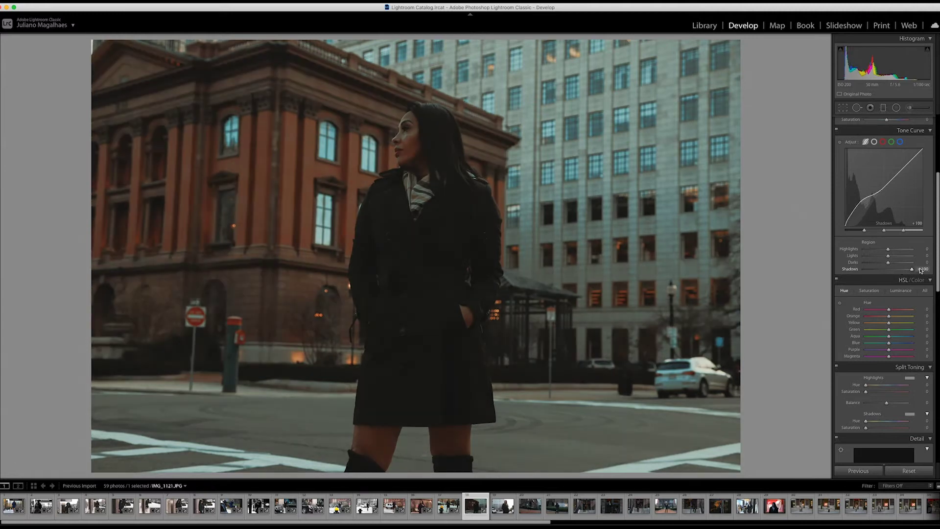
drag(889, 264, 904, 263)
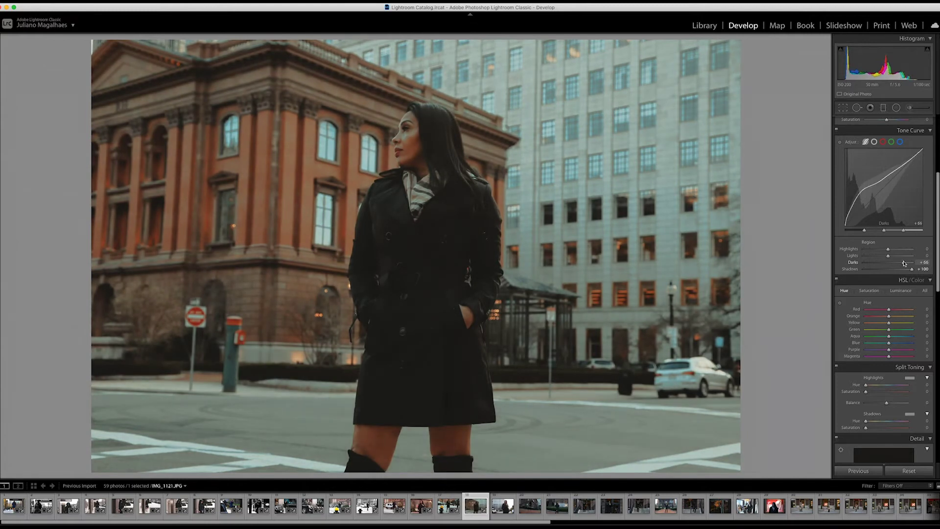
mouse_move(892, 257)
mouse_down()
mouse_move(912, 256)
mouse_move(900, 252)
mouse_up()
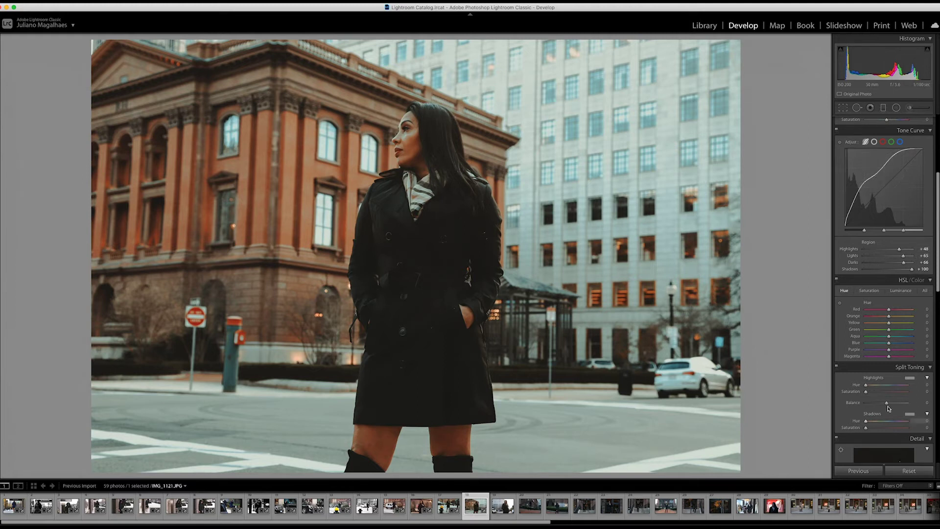
Step: Reset IMG_1121's develop settings, then undo the reset and test undo/redo of Highlights
click(908, 471)
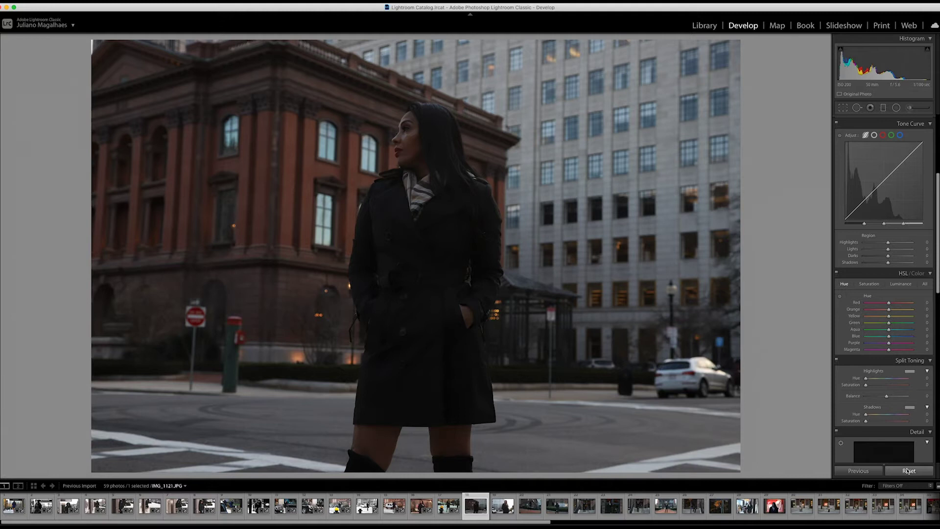
key(ctrl+z)
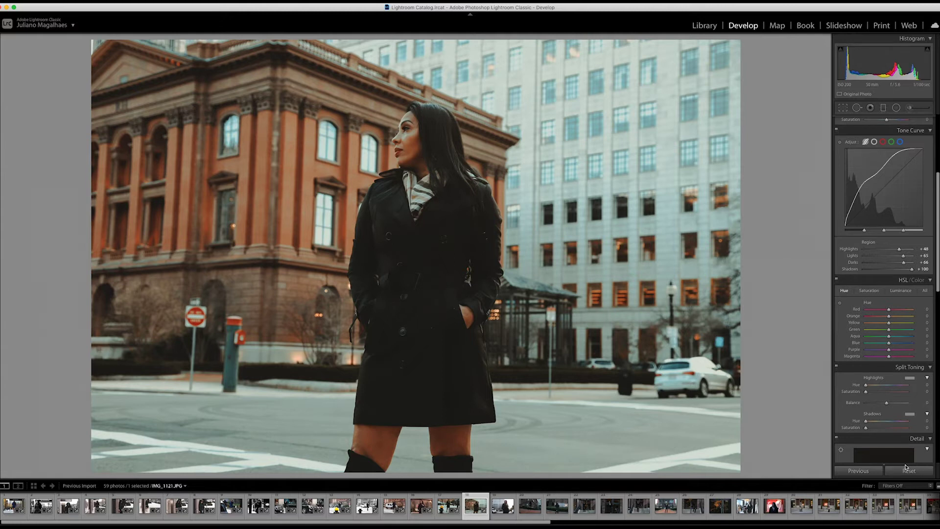
key(ctrl+z)
key(ctrl+shift+z)
Step: Reset all settings again, toggle redo to view the unedited photo, and zoom in
click(895, 469)
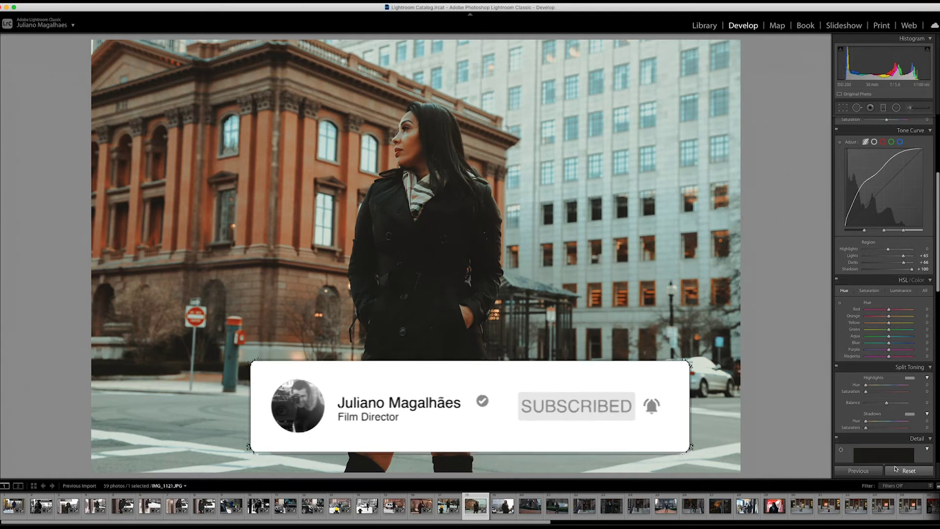
key(super+shift+z)
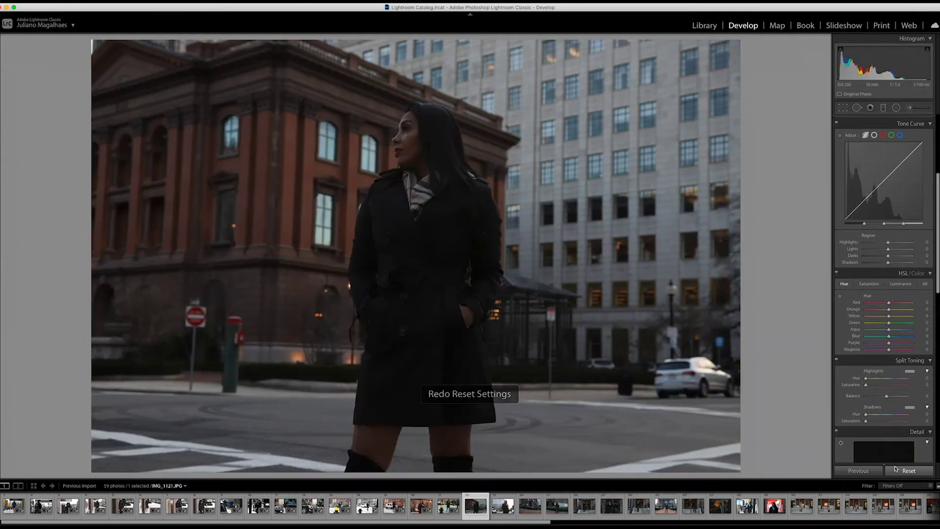
key(super+shift+z)
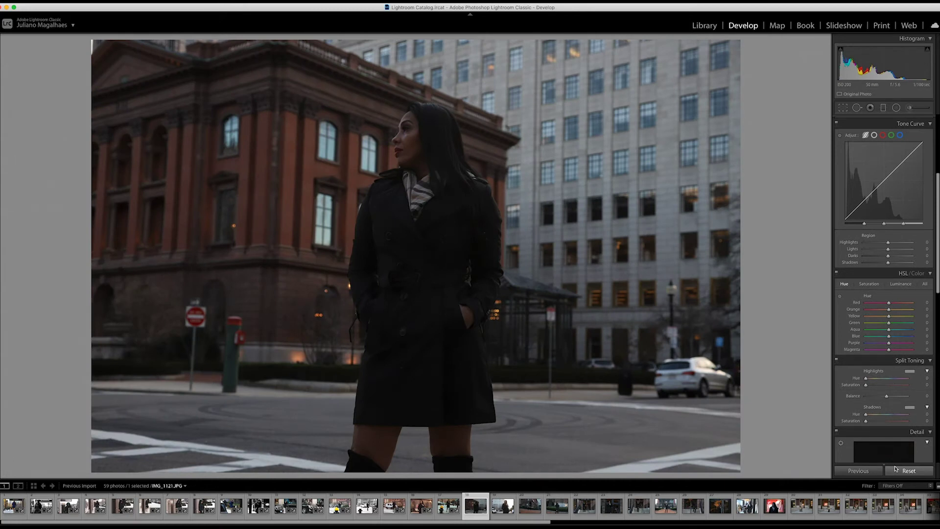
key(z)
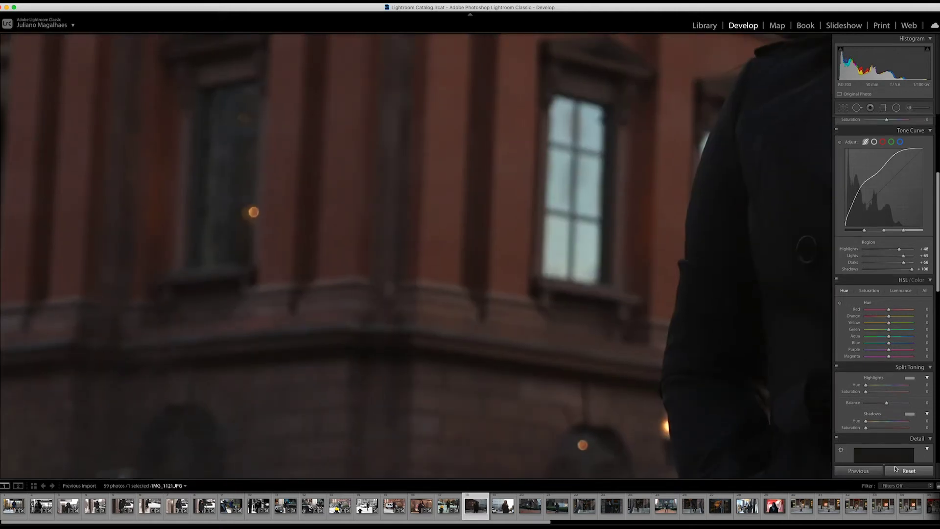
Step: Toggle undo and redo of the reset to compare, ending on the graded Tone Curve look
key(super+z)
key(super+shift+z)
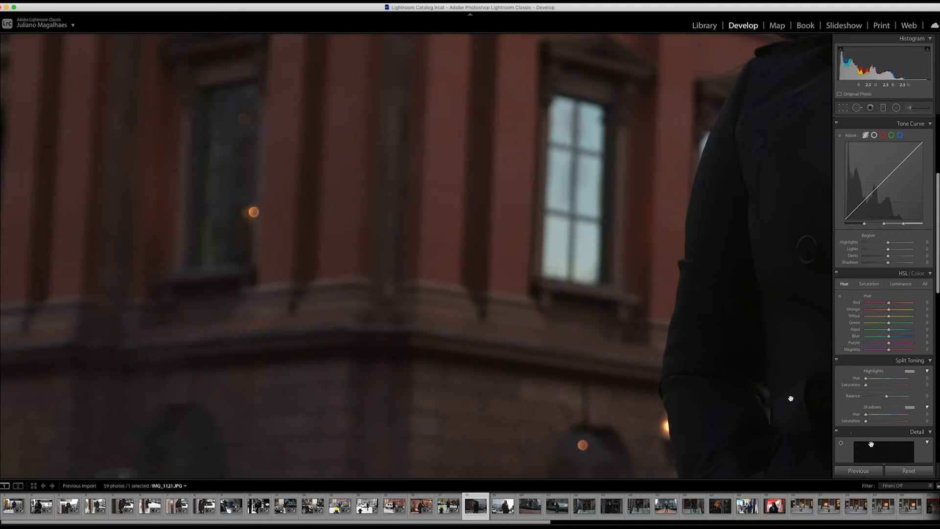
click(791, 399)
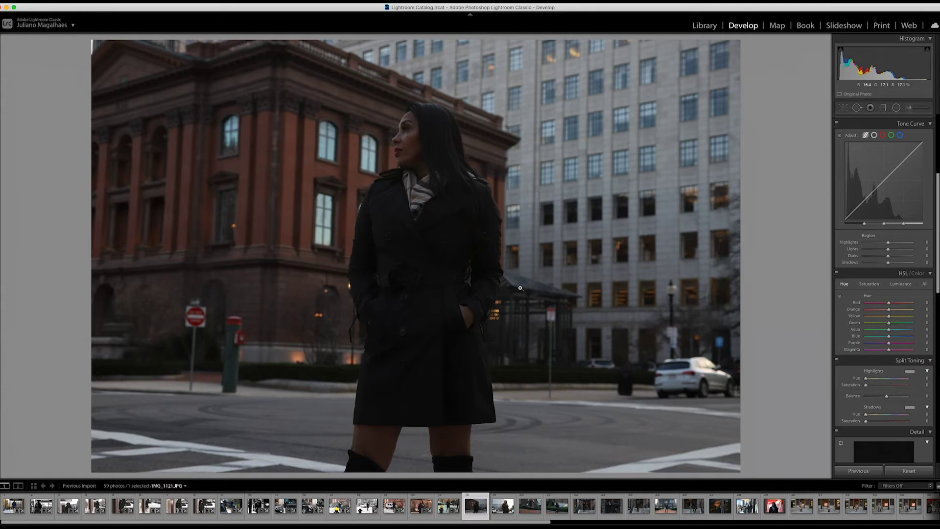
key(ctrl+z)
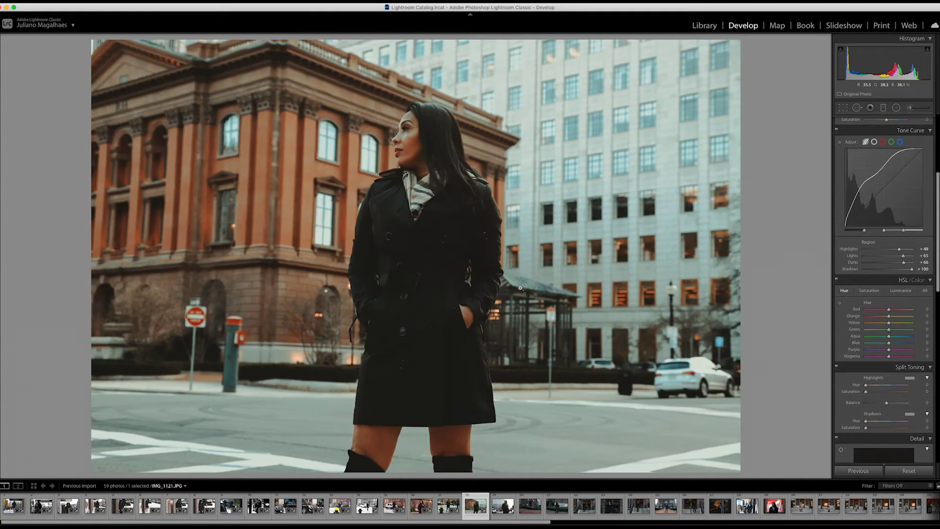
key(ctrl+shift+z)
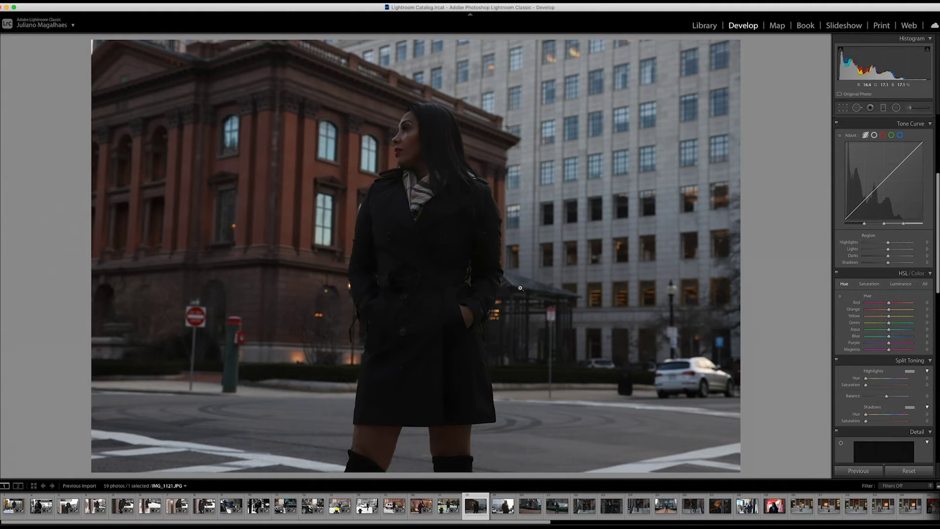
key(ctrl+z)
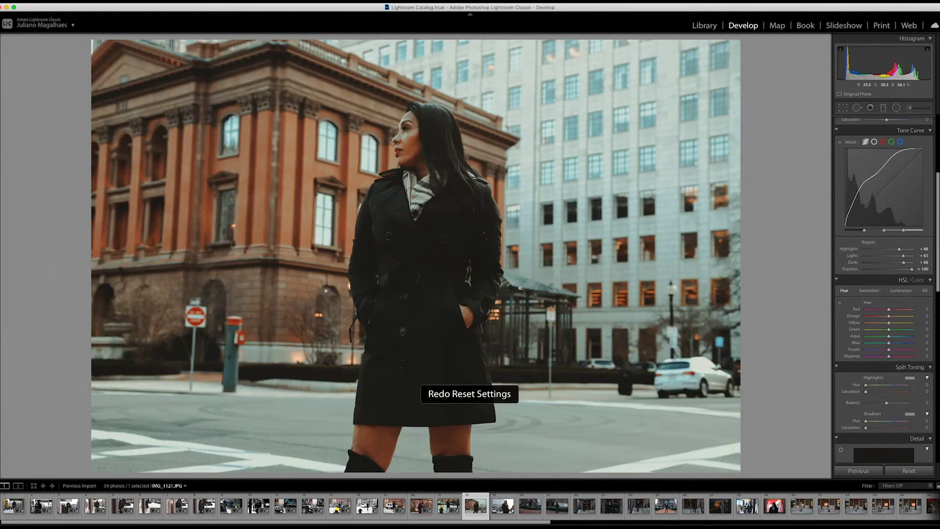
key(ctrl+shift+z)
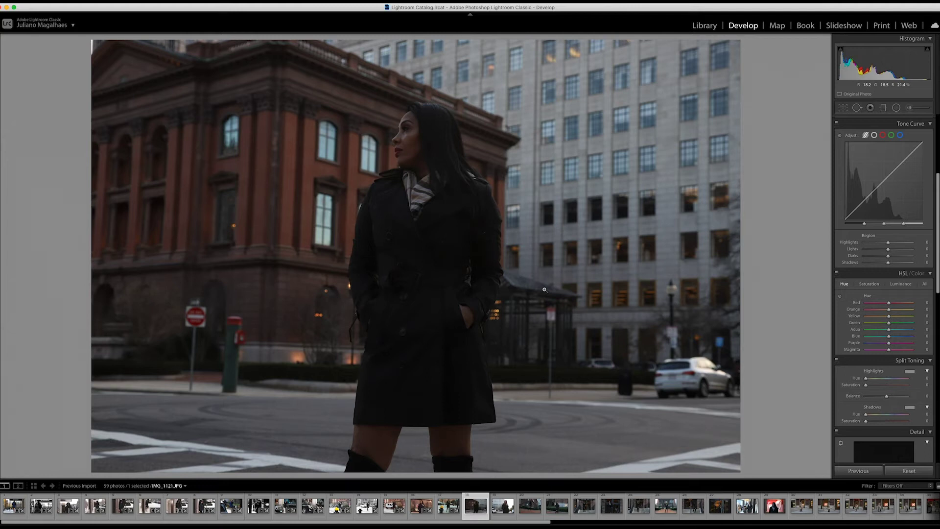
key(ctrl+z)
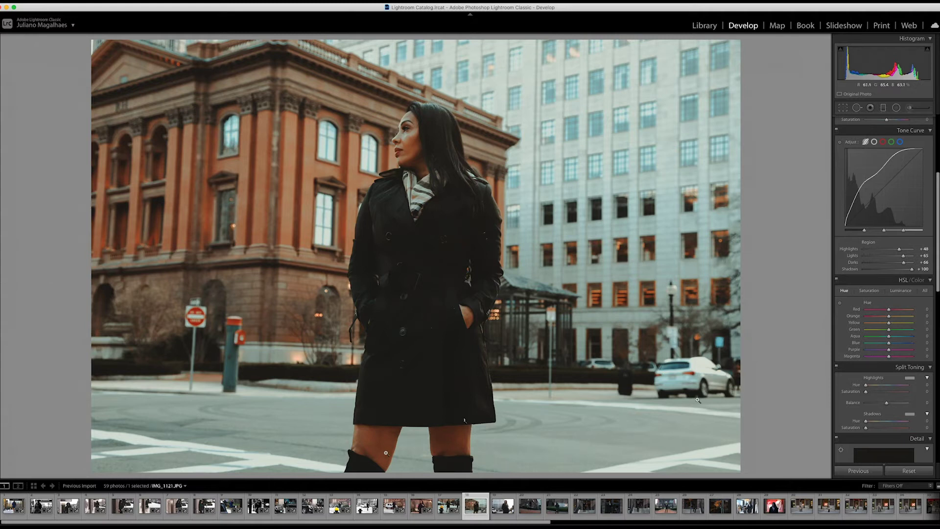
Step: Crop IMG_1121 tighter from the bottom-left corner and reposition the woman within the frame
click(382, 444)
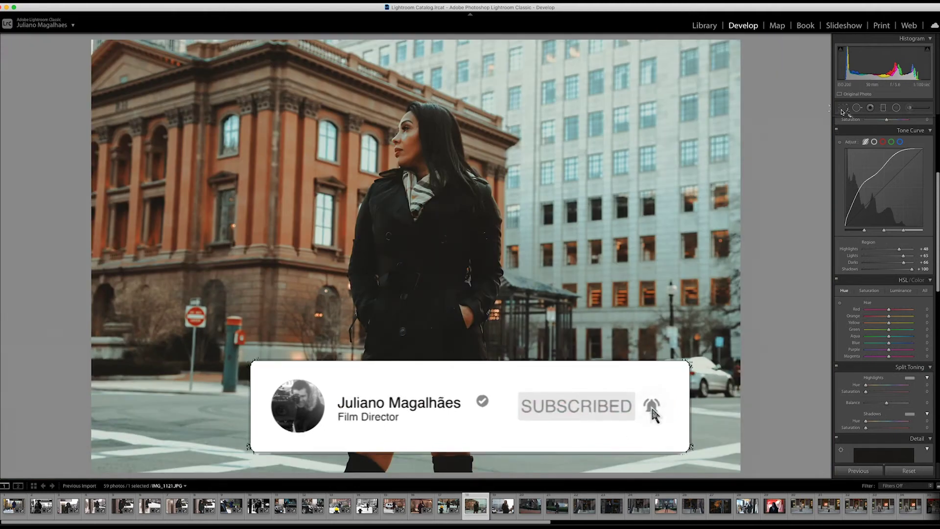
key(r)
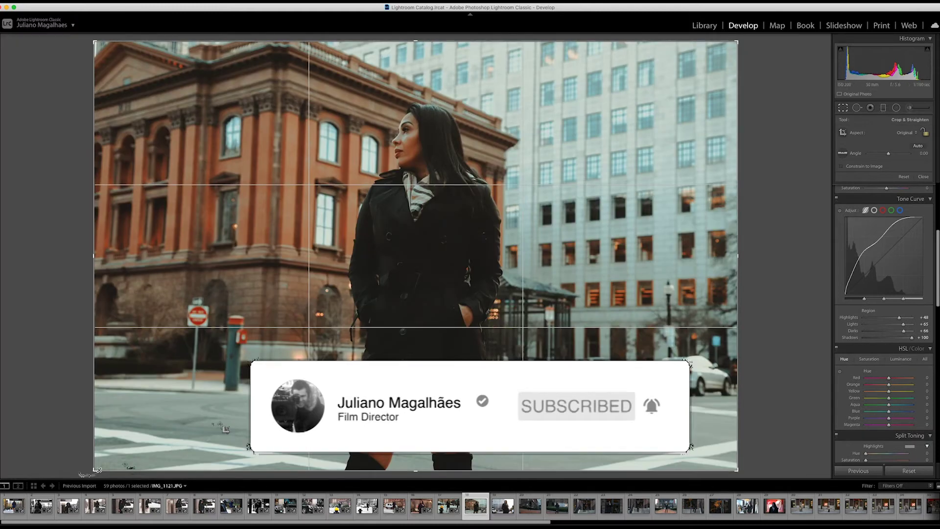
drag(94, 470, 101, 460)
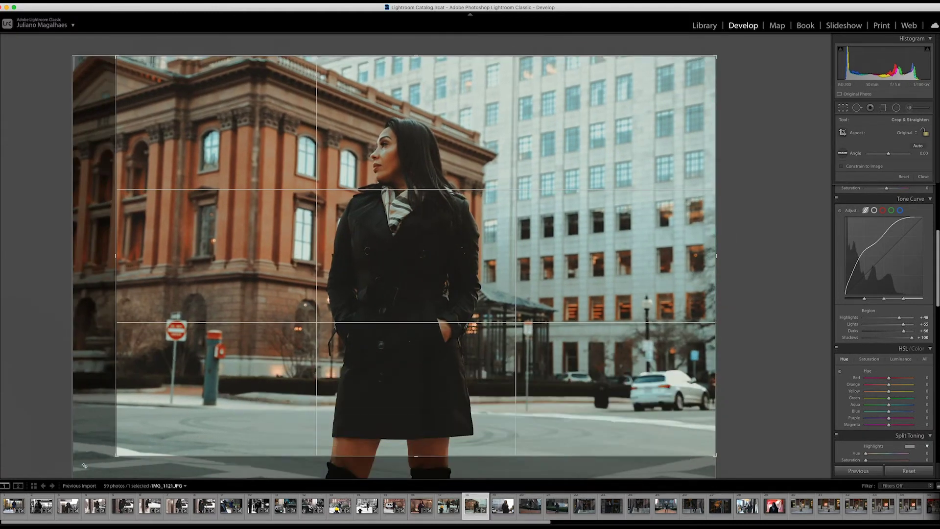
drag(340, 403, 362, 402)
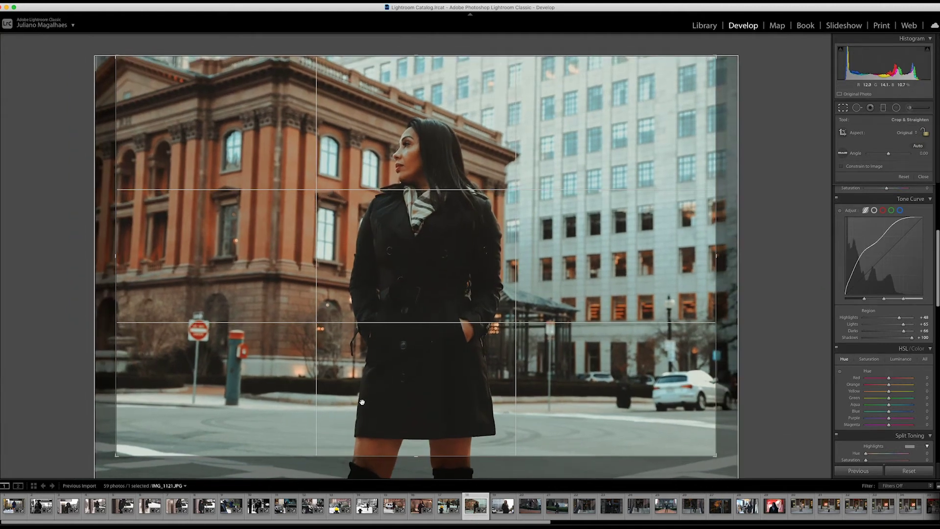
key(Return)
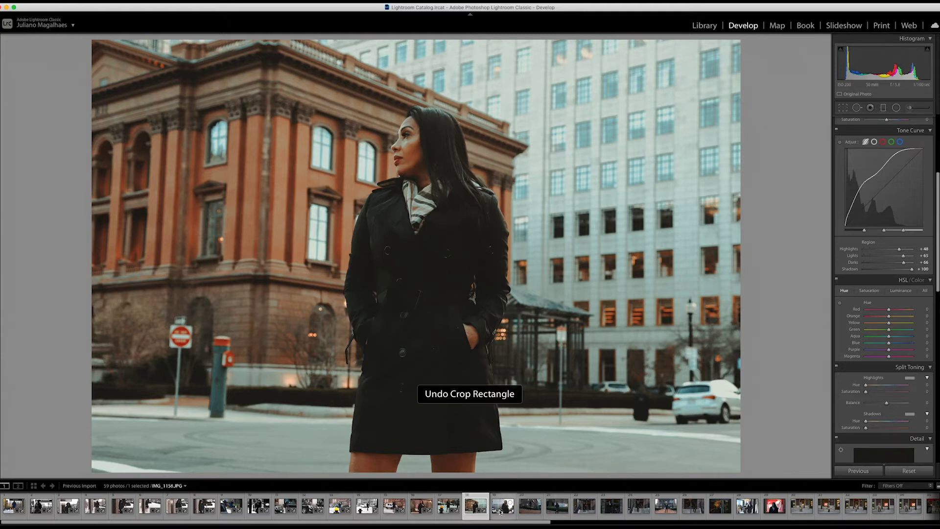
Step: Undo and redo the IMG_1121 crop to compare, glancing at IMG_1158 before returning
key(ctrl+z)
key(ctrl+z)
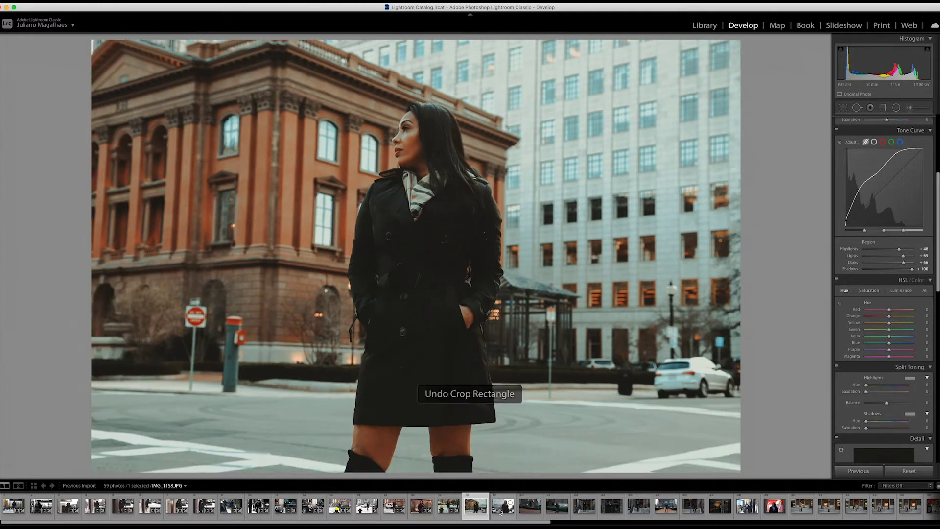
key(ctrl+shift+z)
key(ctrl+shift+z)
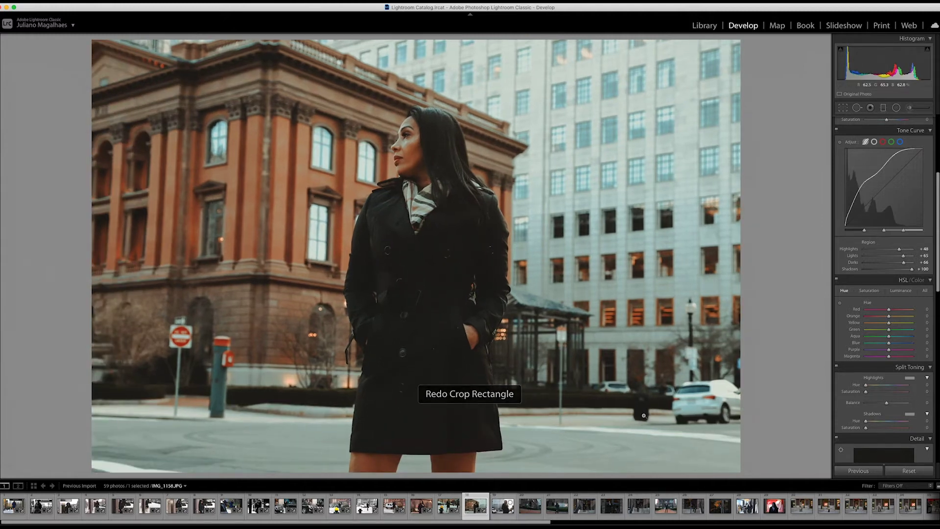
click(499, 513)
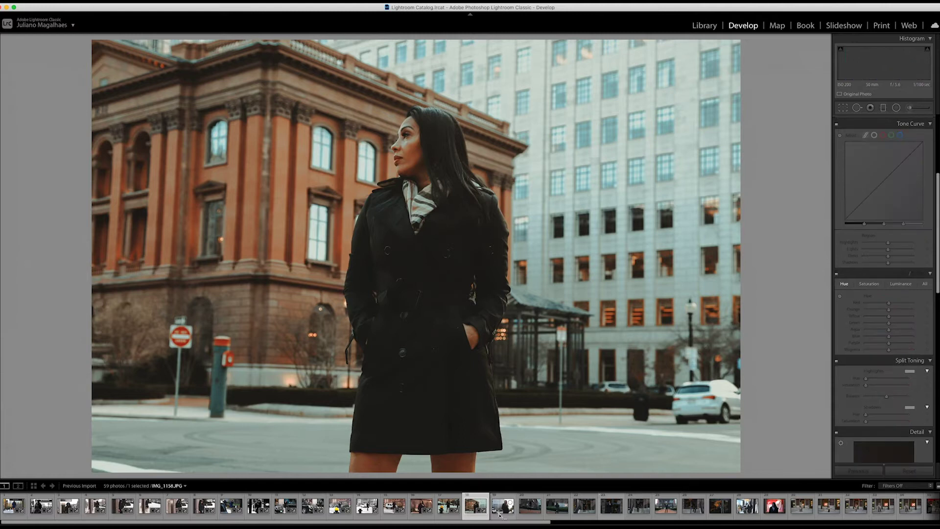
click(476, 507)
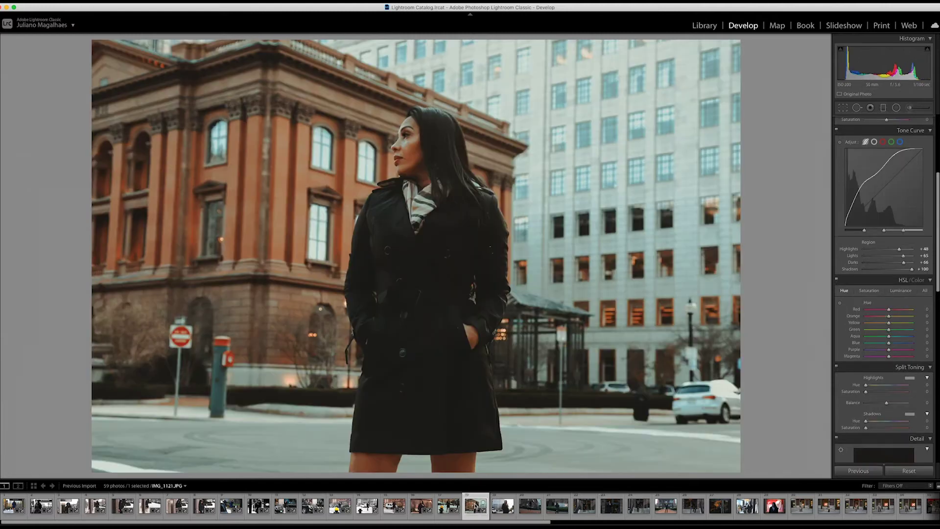
Step: Copy IMG_1121's develop settings via Settings > Copy Settings
right_click(307, 217)
click(413, 249)
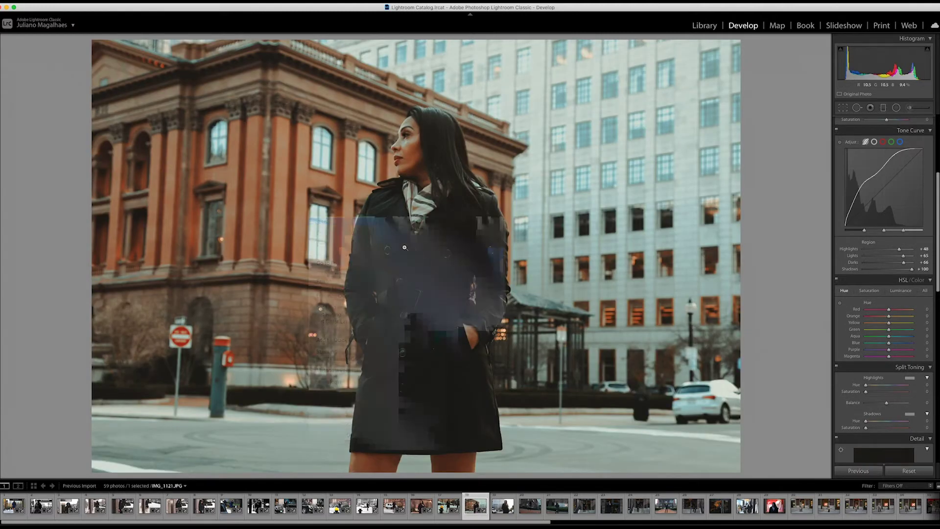
click(590, 259)
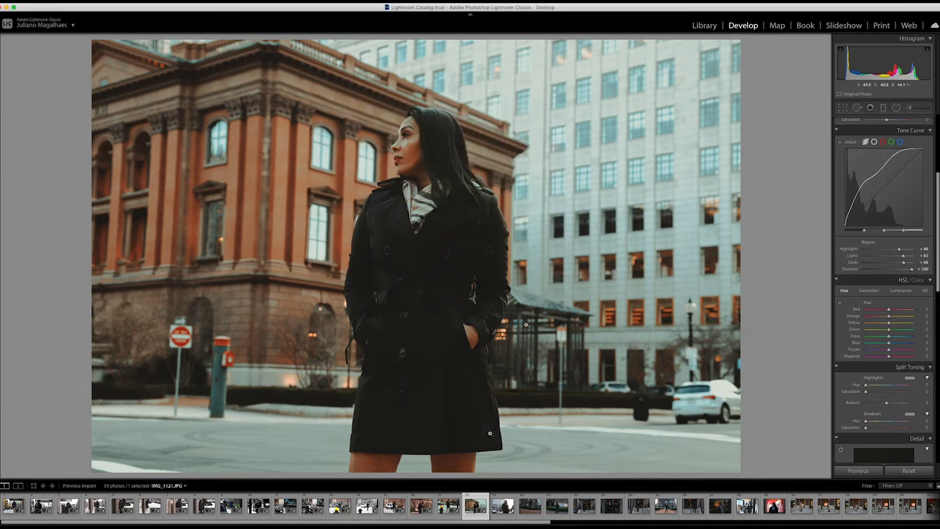
Step: Paste the copied settings onto IMG_1158, then undo the paste
click(503, 507)
key(ctrl+shift+v)
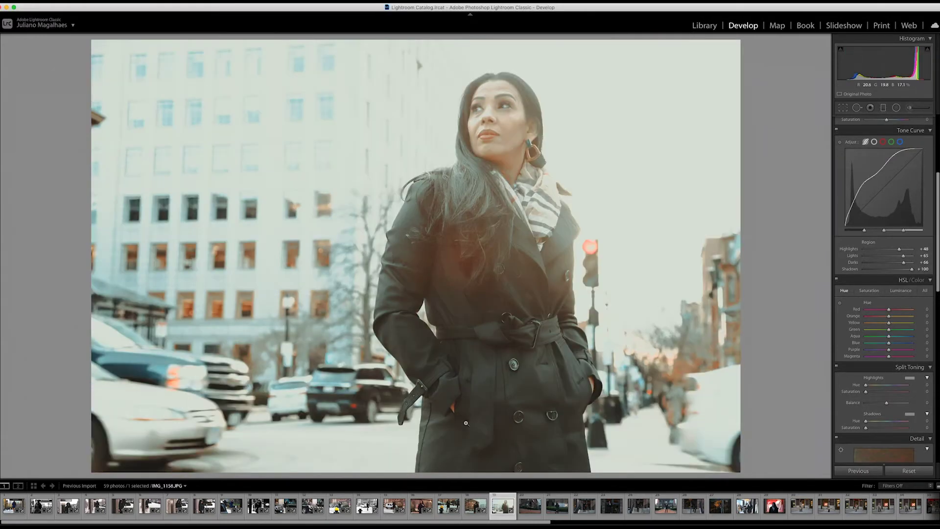
key(ctrl+z)
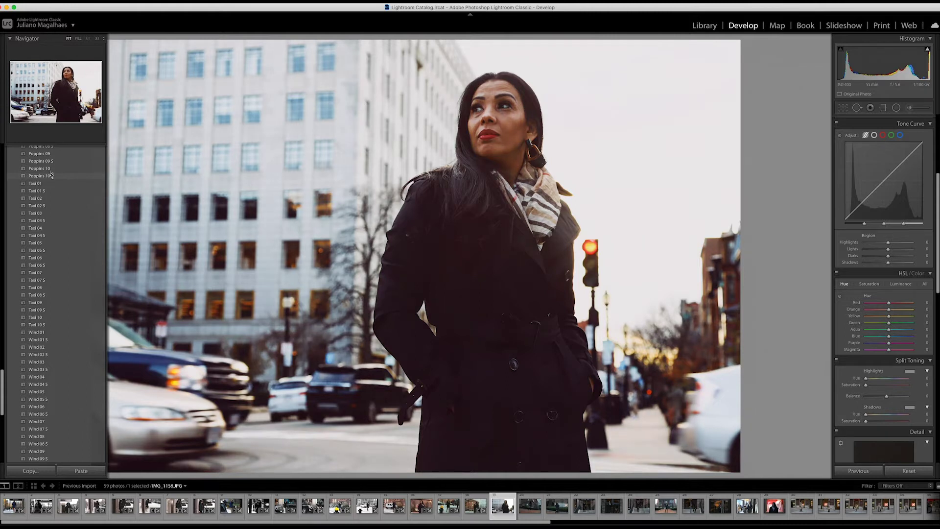
Step: Preview the Taxi 06 preset on IMG_1158, then settle on the Wind 07 S preset
click(23, 262)
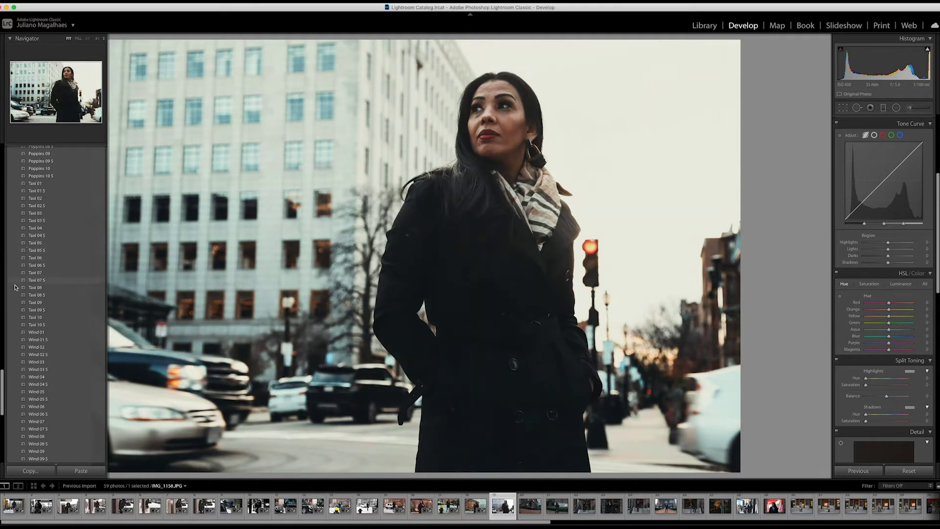
scroll(15, 304, up, 1)
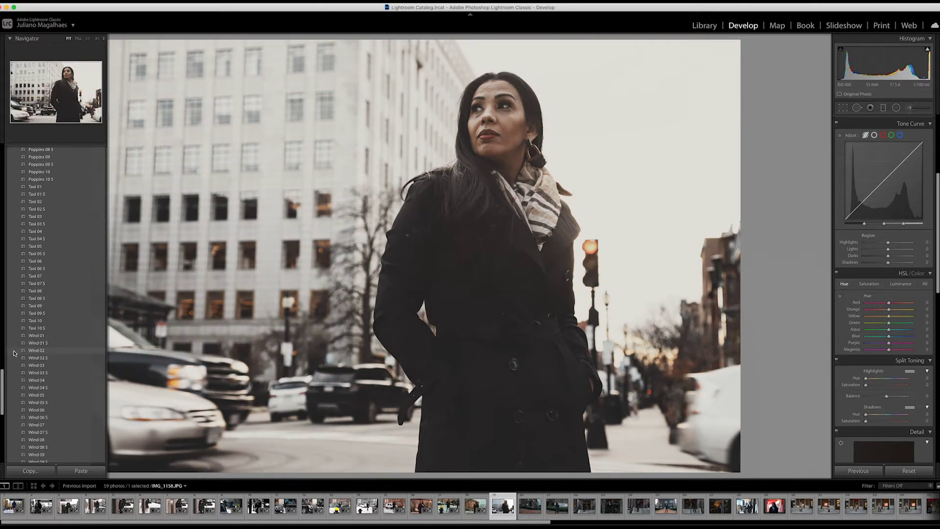
scroll(14, 351, down, 3)
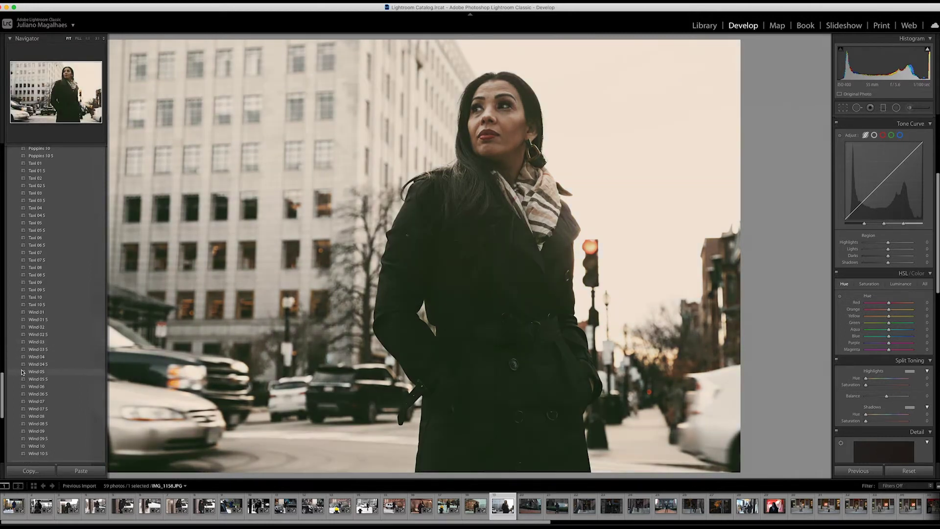
scroll(22, 372, down, 5)
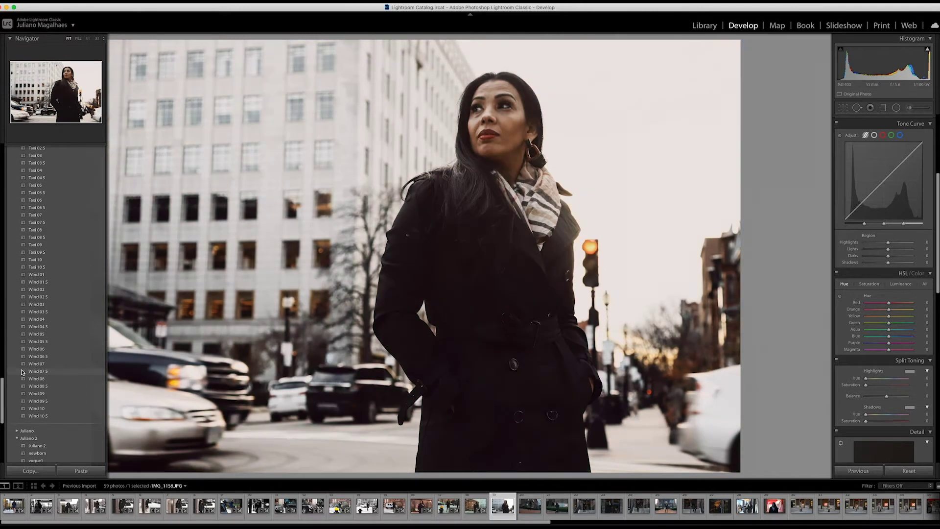
click(22, 372)
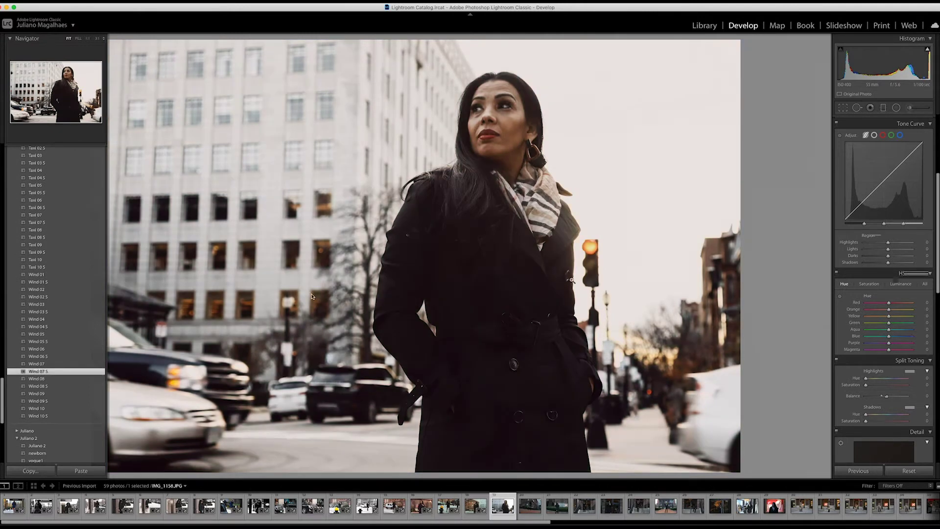
click(843, 108)
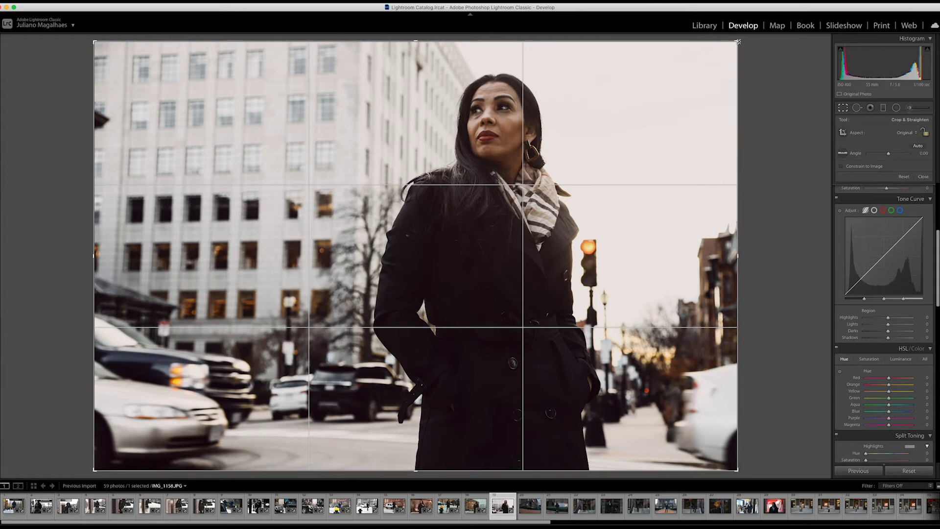
Step: Tighten IMG_1158's crop from the top-right, compare Before/After, then open IMG_1172
drag(740, 42, 724, 53)
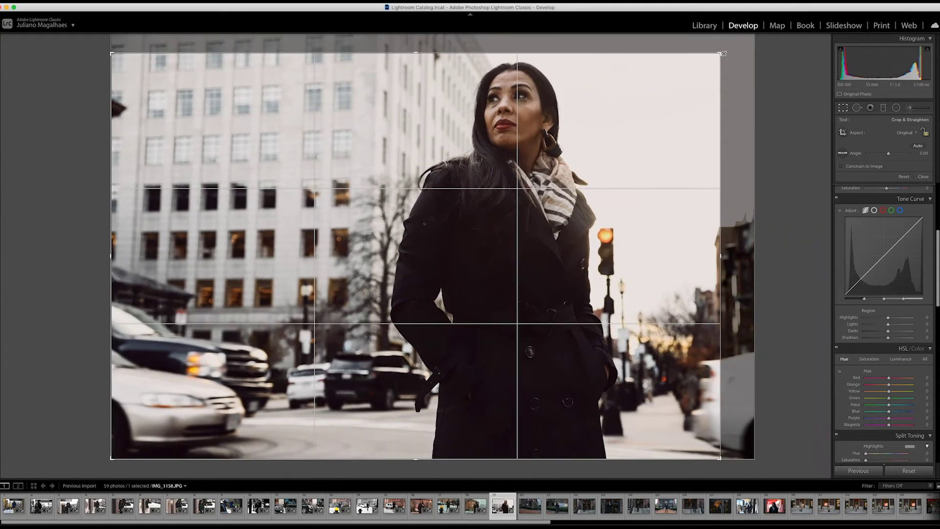
key(Return)
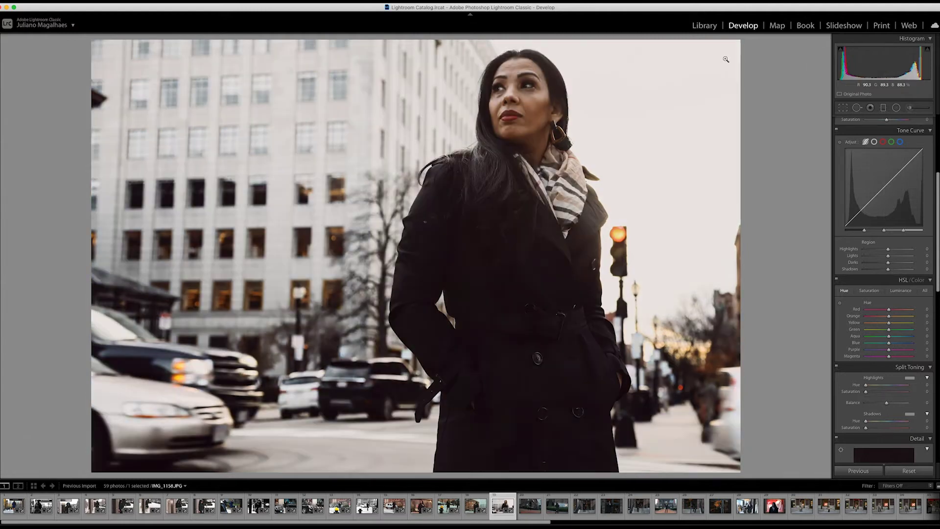
key(backslash)
key(backslash)
key(backslash)
key(backslash)
key(backslash)
key(backslash)
key(backslash)
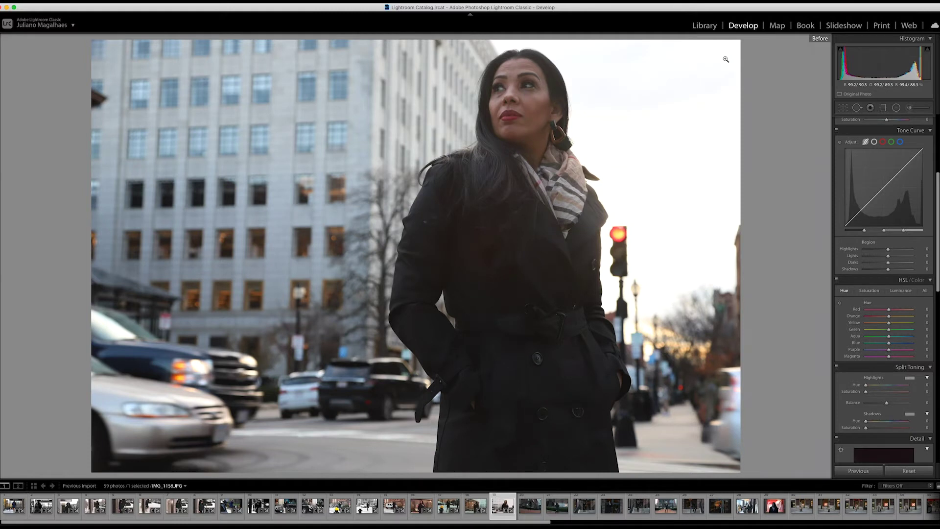
key(backslash)
key(backslash)
key(backslash)
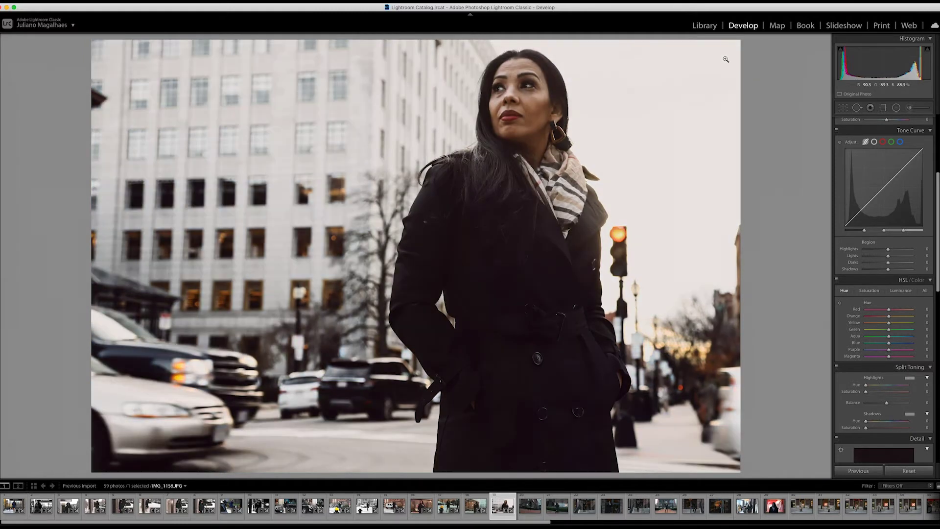
key(backslash)
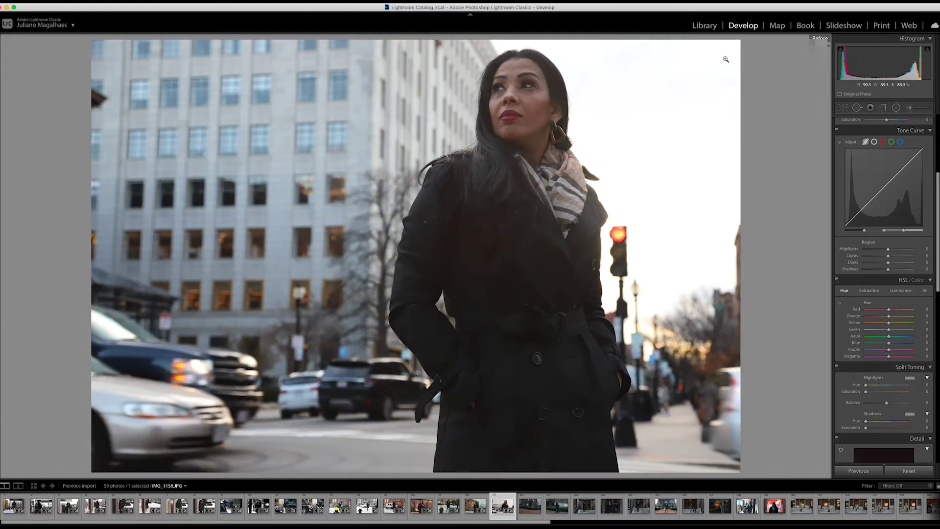
key(backslash)
key(backslash)
key(backslash)
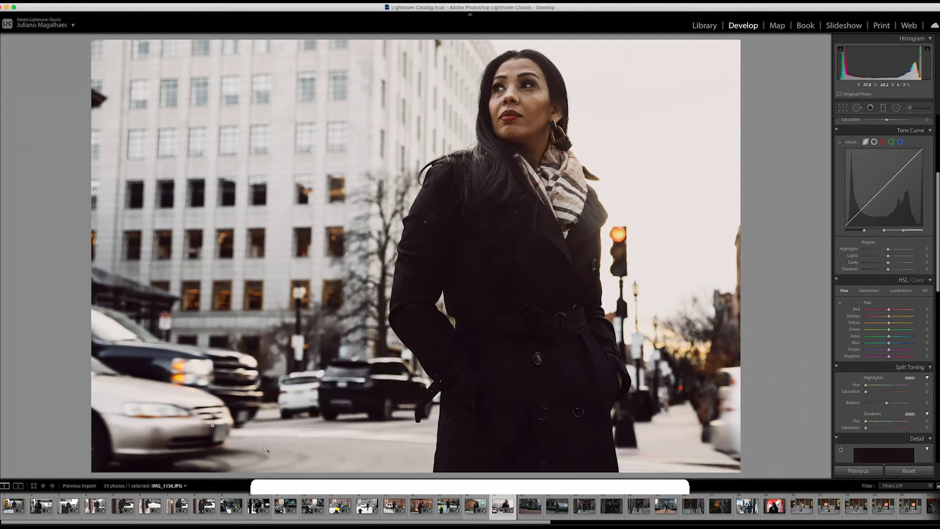
click(530, 506)
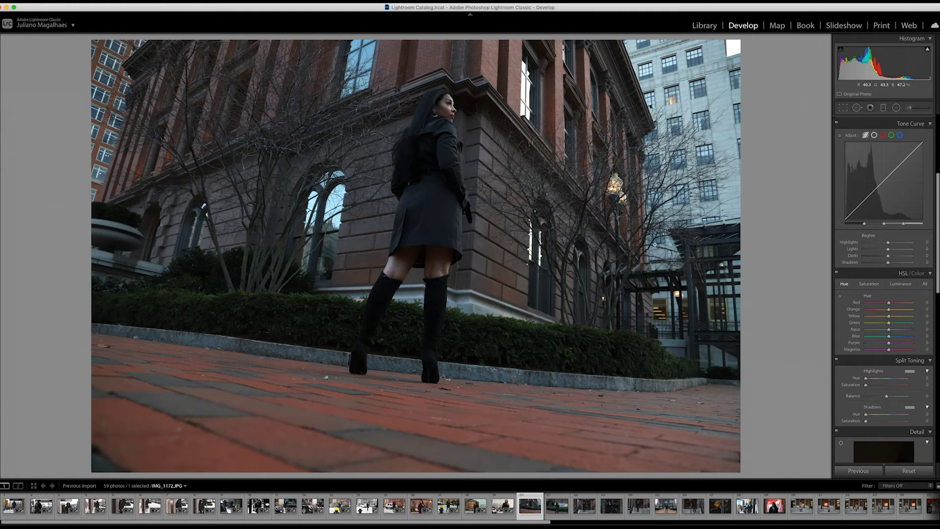
Step: Tighten IMG_1172's crop from the bottom-left corner and shift the photo within the frame
click(842, 108)
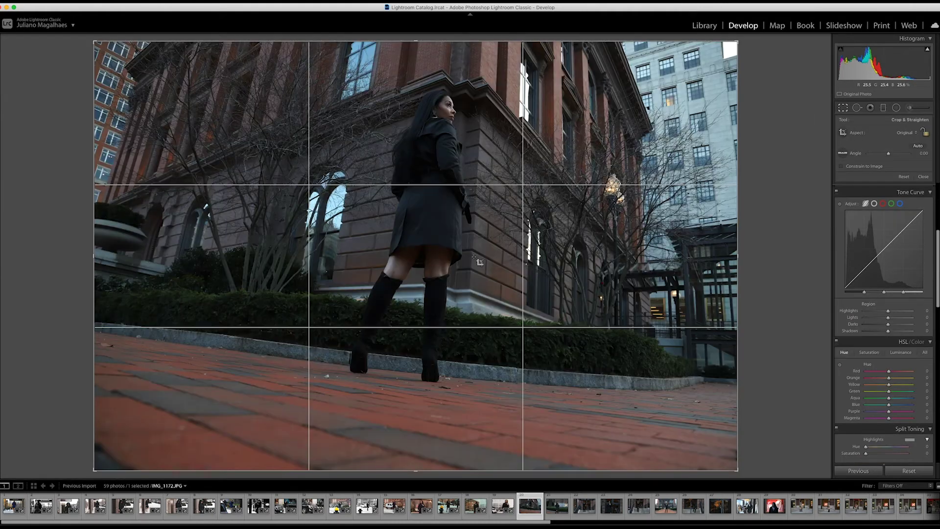
drag(95, 470, 132, 442)
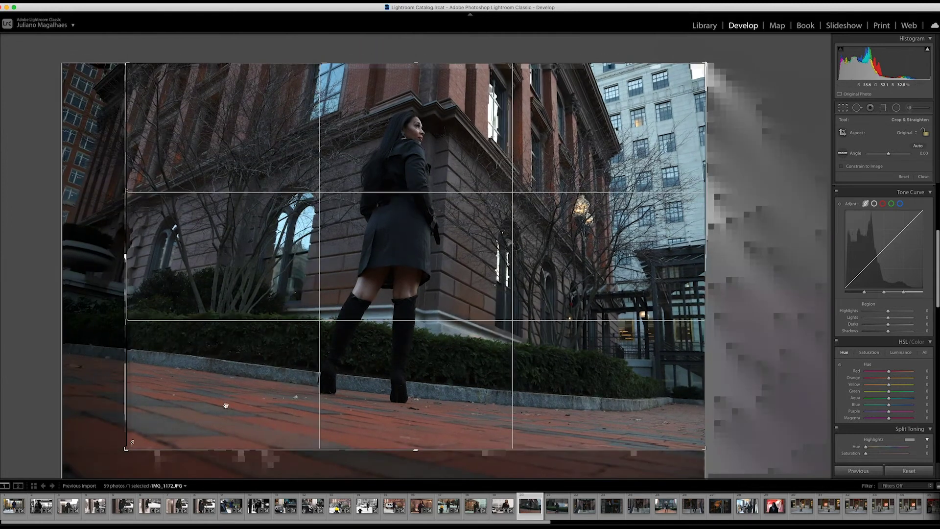
drag(226, 406, 273, 403)
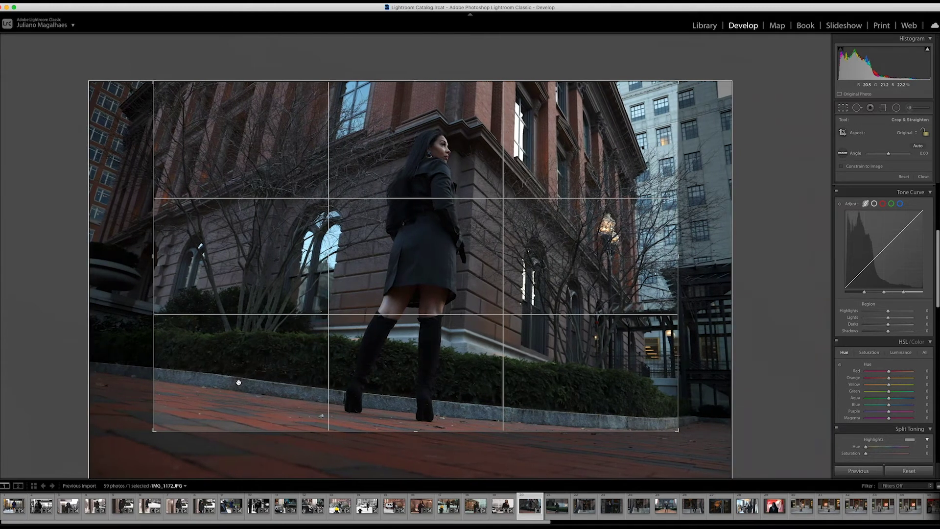
key(Return)
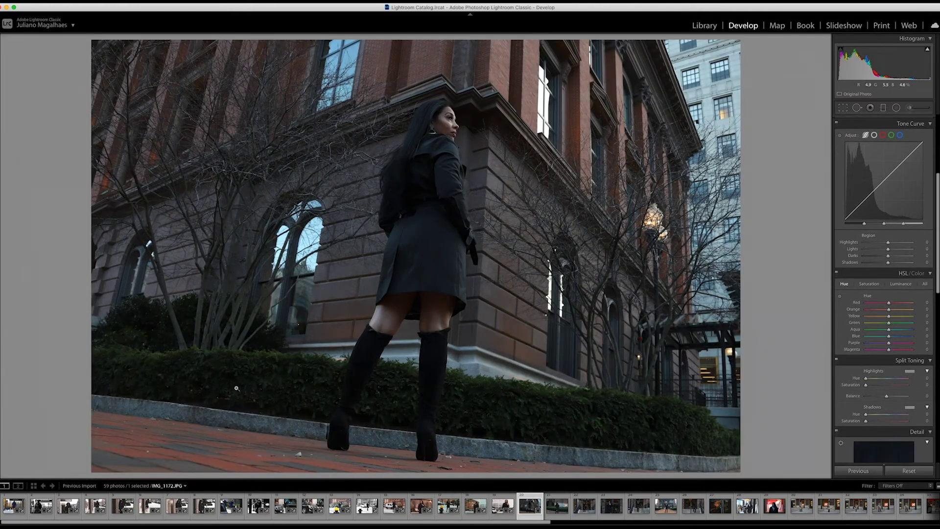
Step: Straighten IMG_1172 to about -3.53° and paste the previous photo's tone-curve grade
click(843, 108)
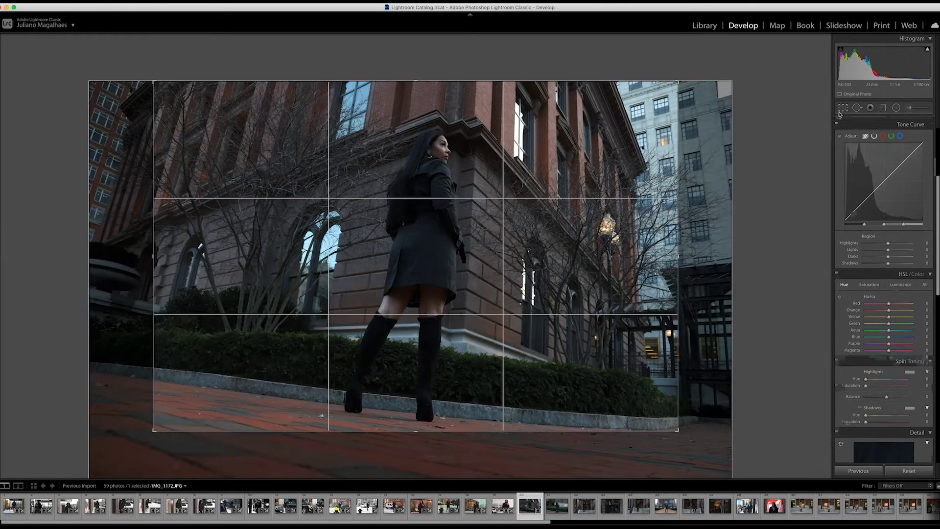
drag(701, 78, 695, 53)
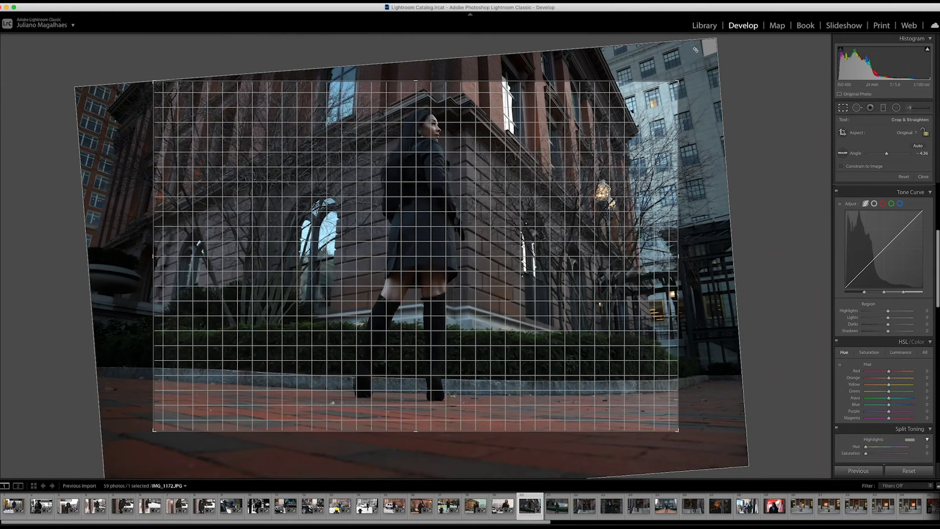
drag(695, 53, 691, 105)
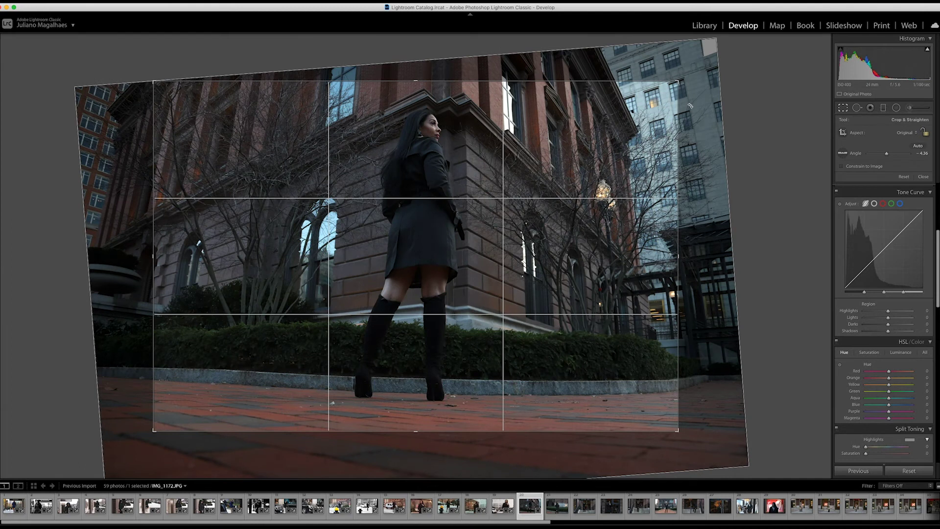
drag(687, 78, 685, 84)
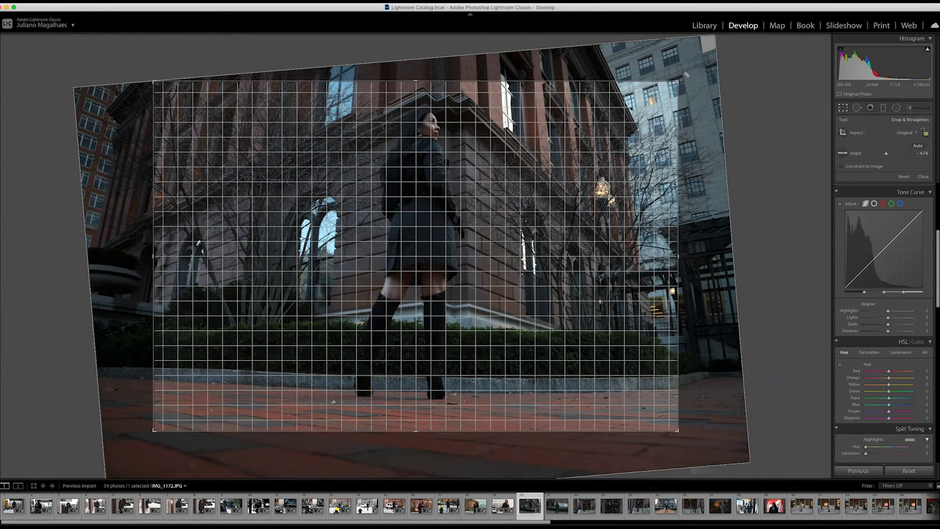
drag(685, 84, 685, 84)
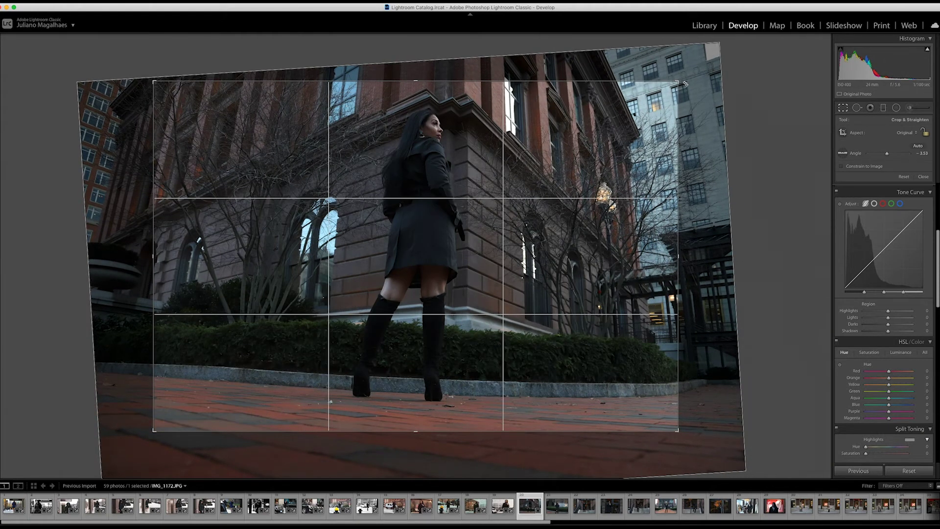
drag(568, 134, 573, 131)
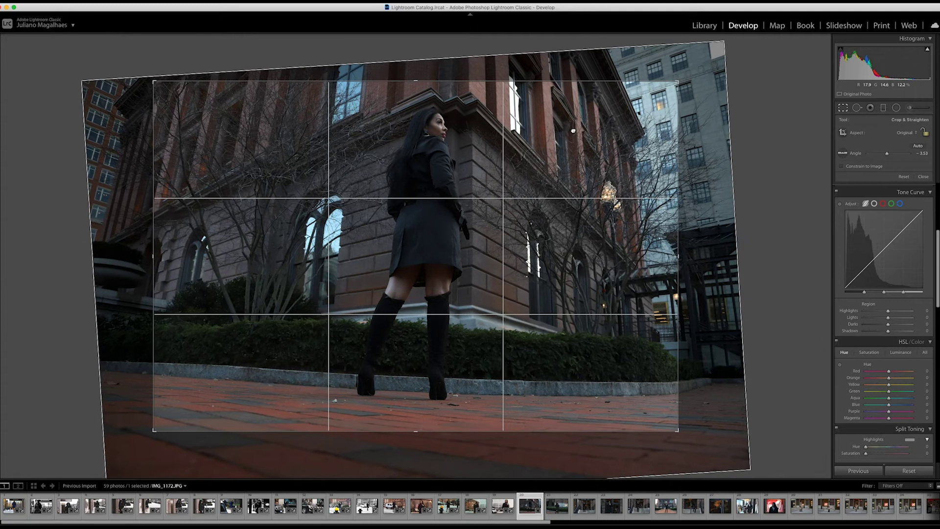
key(Return)
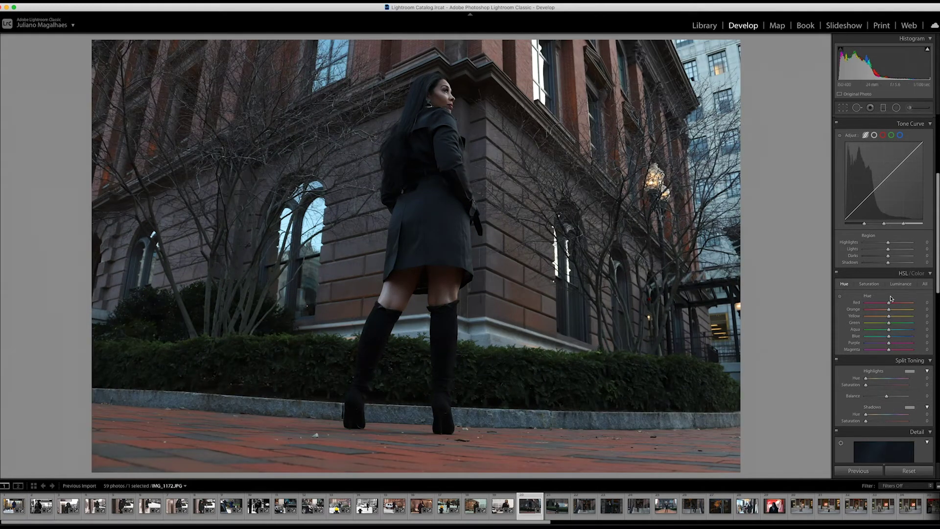
key(super+shift+v)
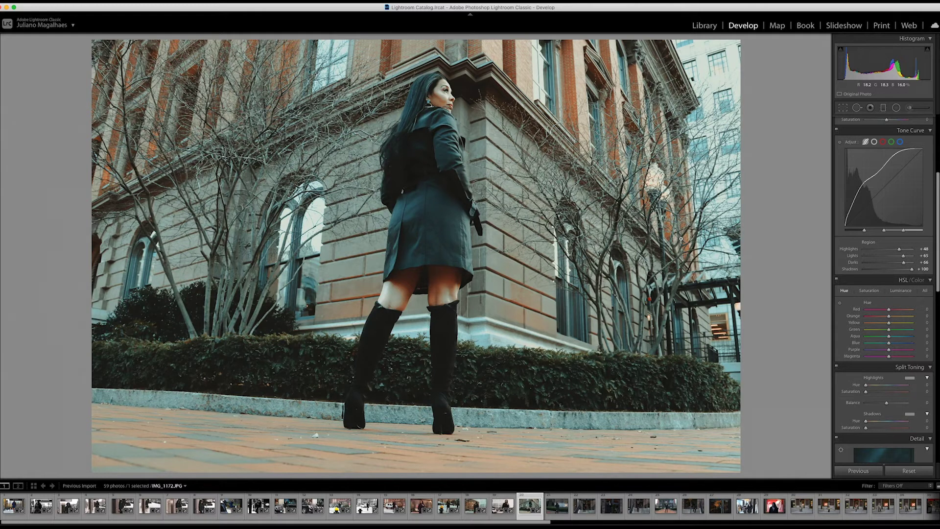
Step: Heal two pavement specks on IMG_1172 with Spot Removal, then open IMG_1180
key(q)
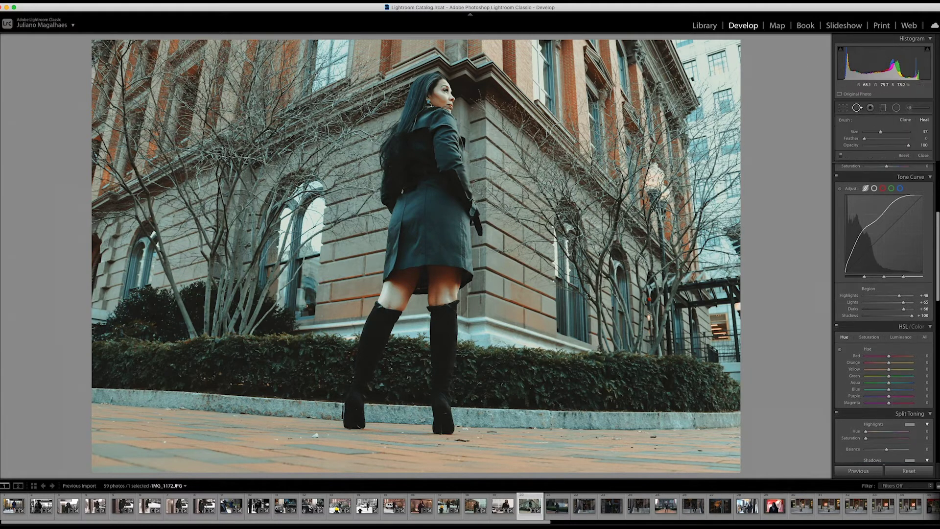
click(315, 434)
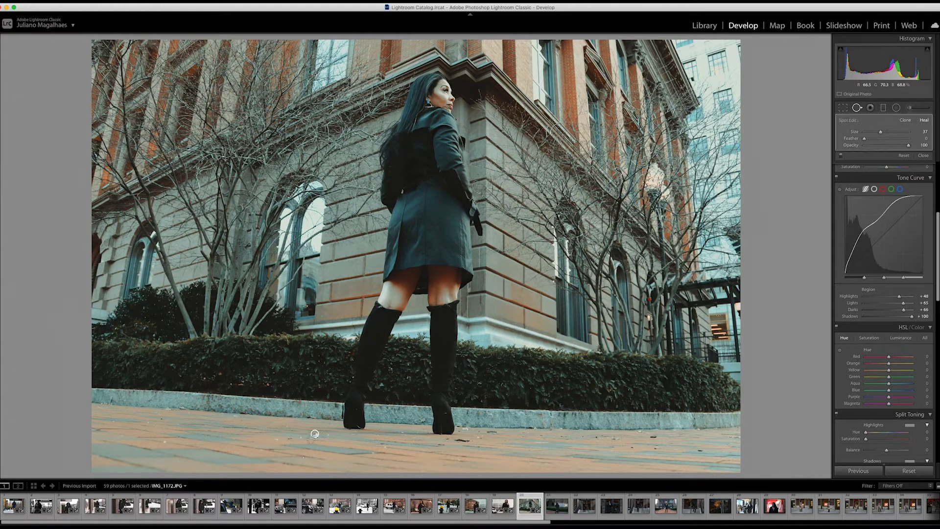
drag(250, 416, 328, 435)
key(q)
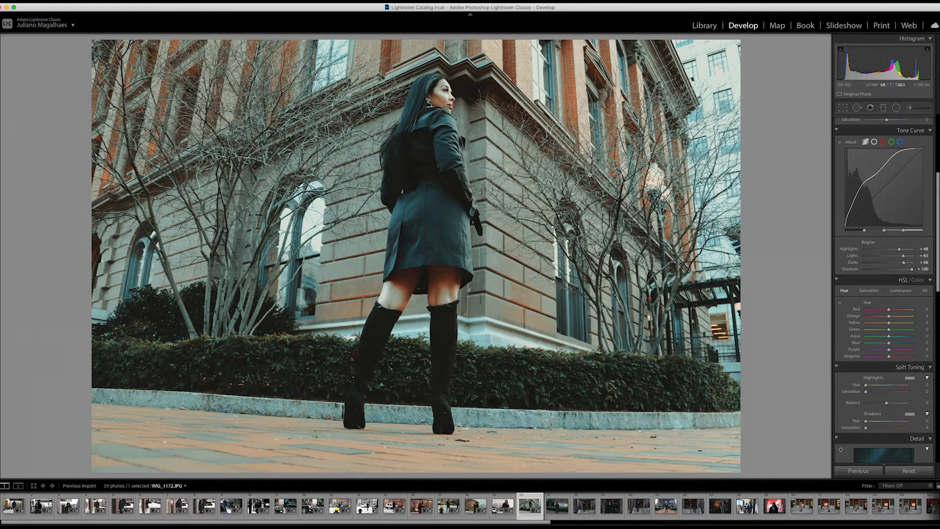
key(q)
click(462, 440)
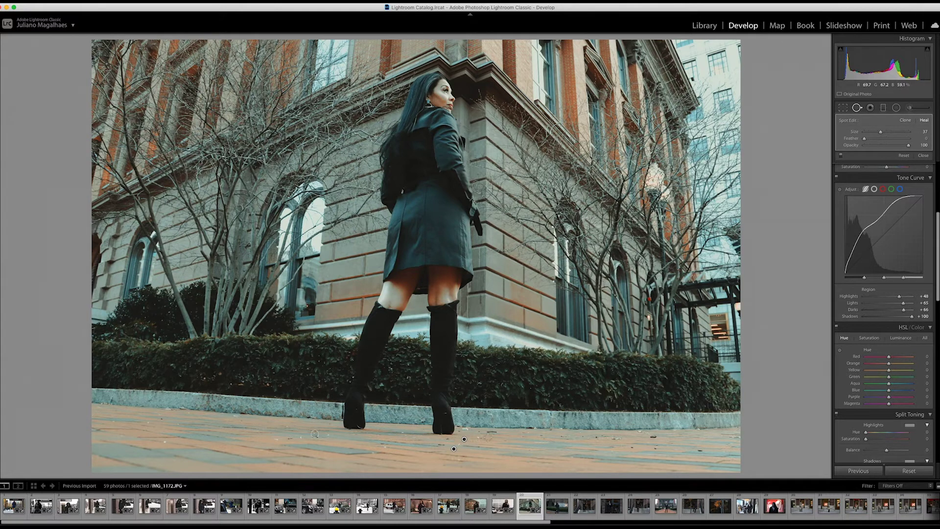
key(q)
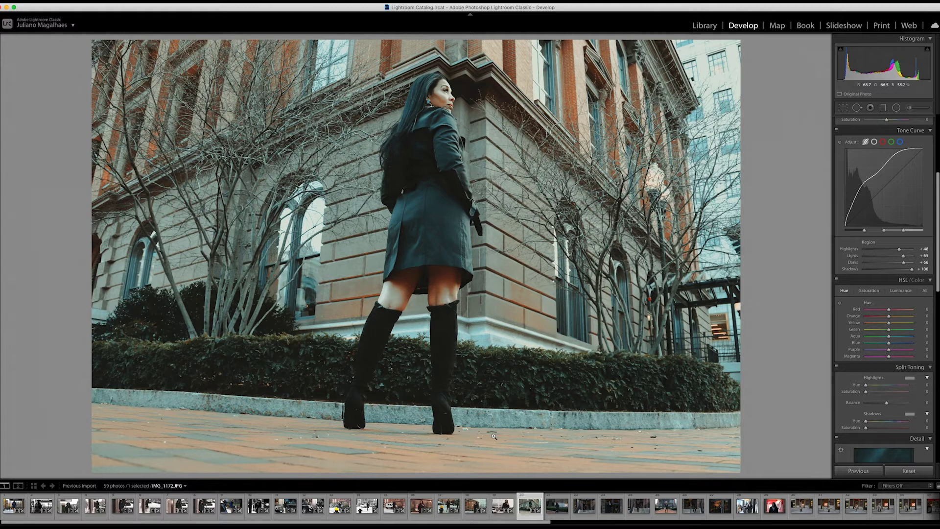
click(553, 508)
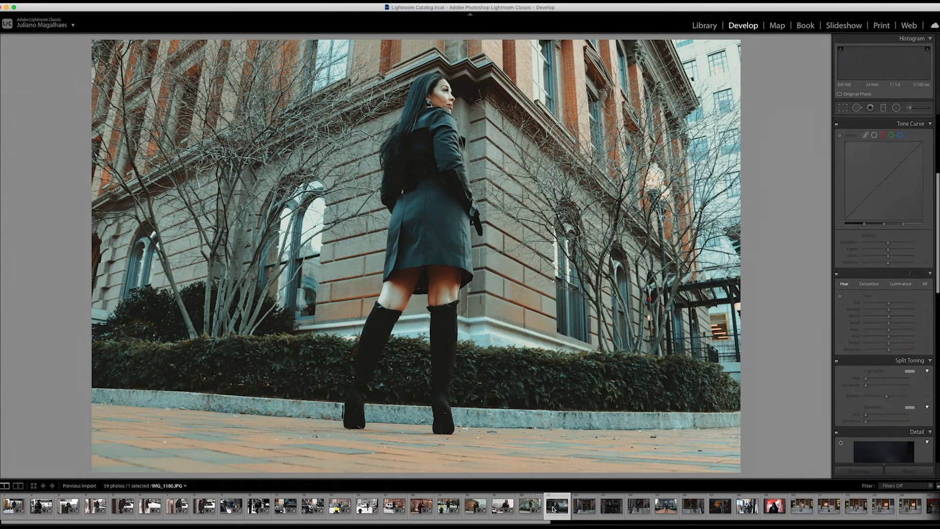
Step: Try and undo the teal grade on IMG_1180, then tighten its crop from the top-right and recentre her
key(super+alt+v)
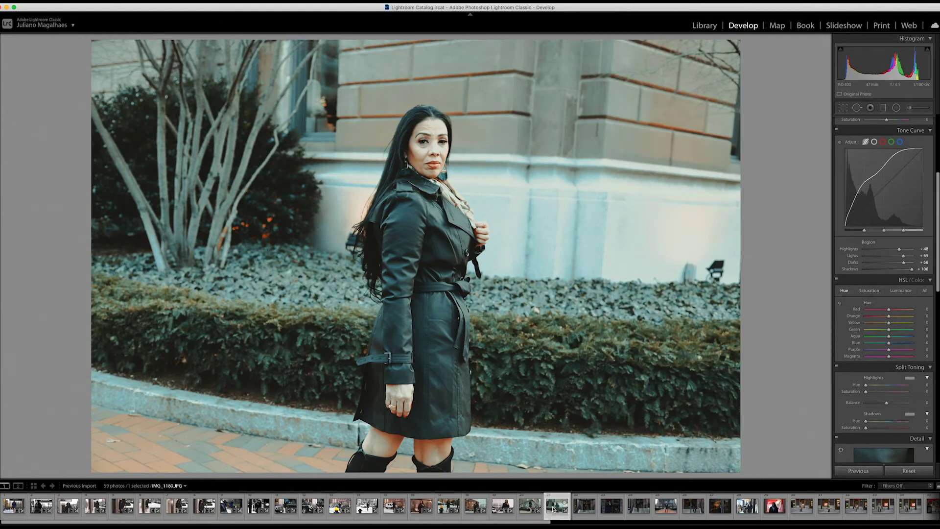
key(super+z)
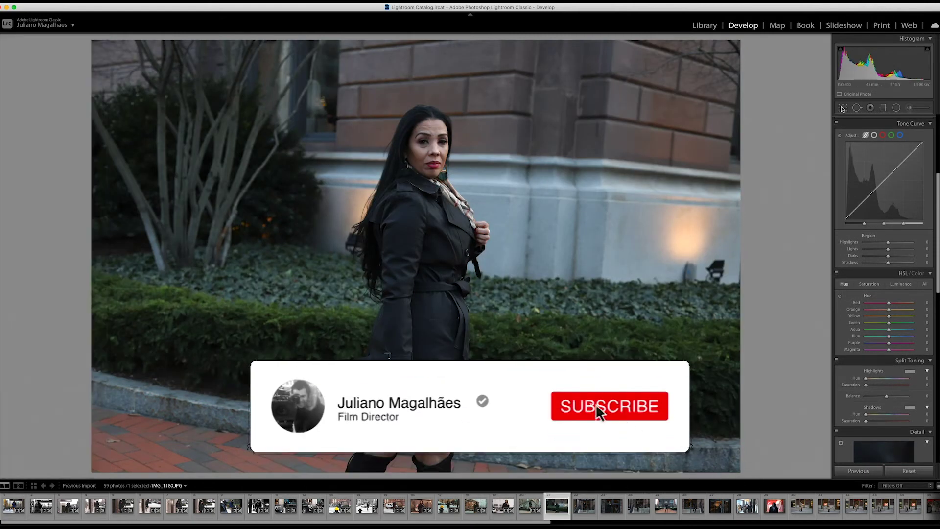
key(r)
drag(737, 42, 713, 66)
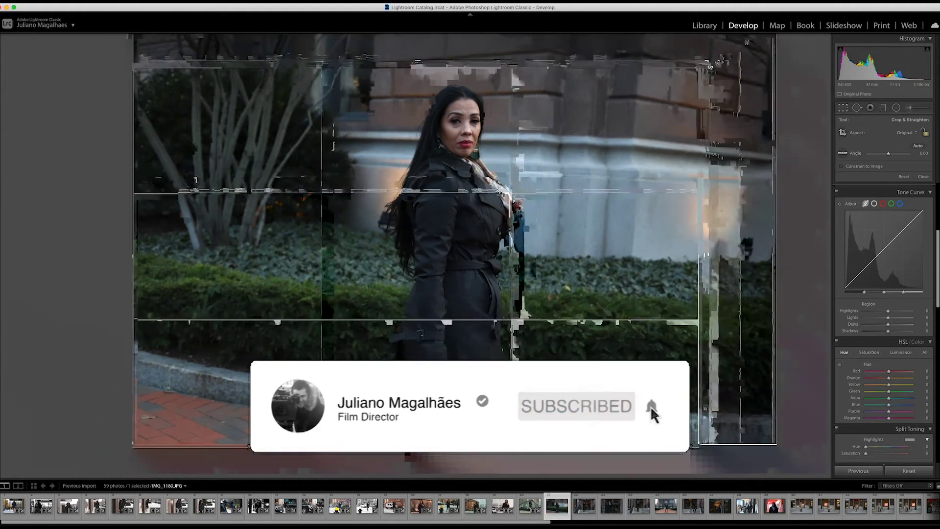
drag(665, 105, 634, 105)
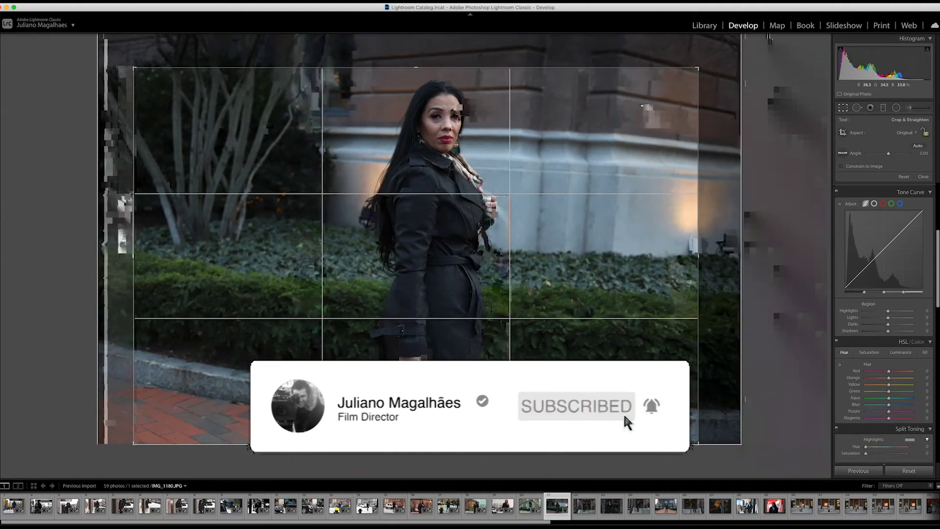
drag(634, 105, 630, 104)
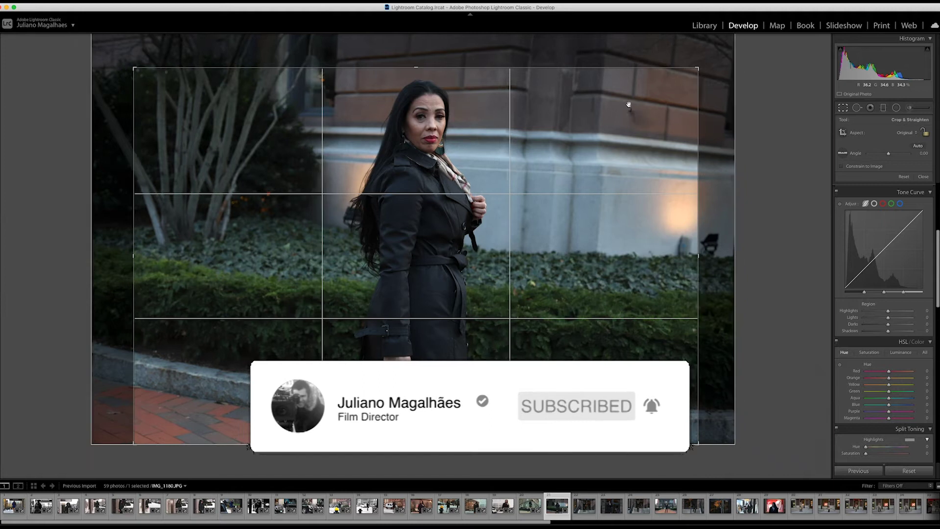
key(Return)
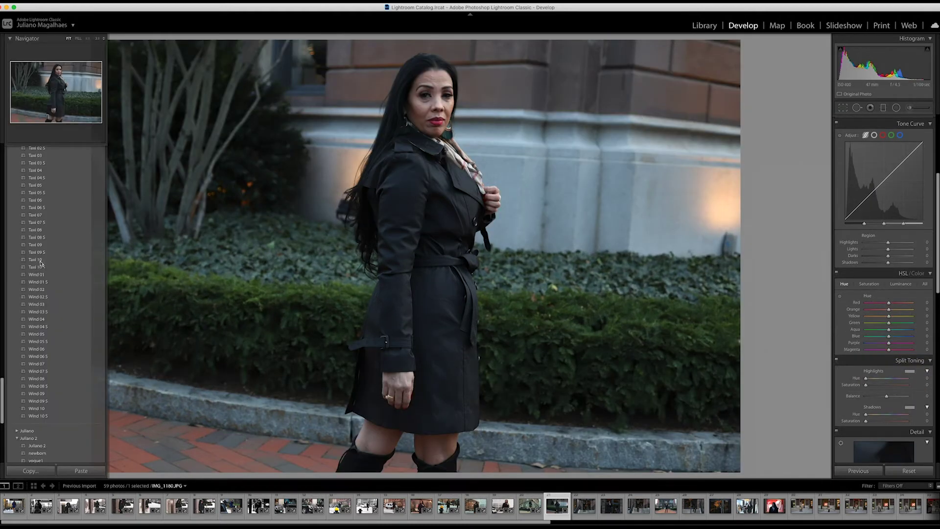
Step: Preview Taxi 10 S and Wind 01, then apply the B&W Low Contrast preset to IMG_1180
click(42, 267)
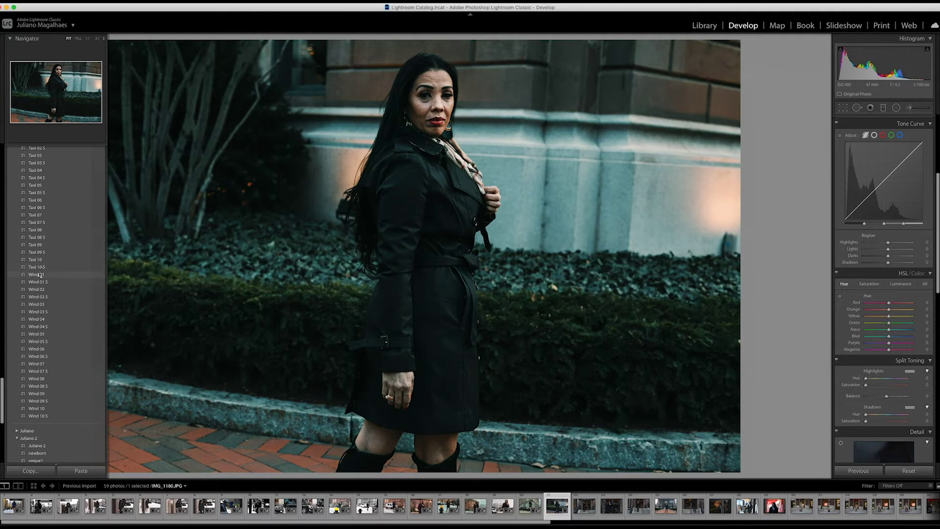
click(39, 275)
scroll(39, 244, down, 10)
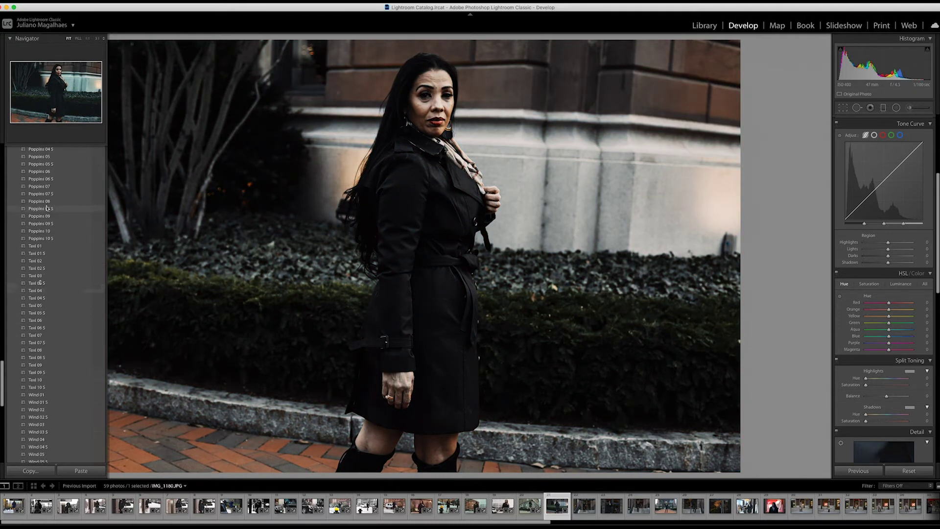
scroll(42, 230, up, 15)
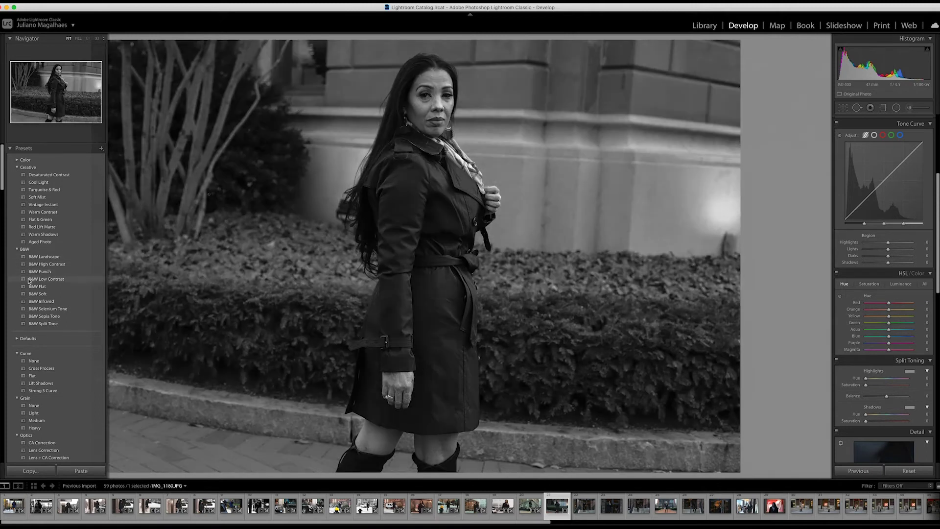
click(29, 281)
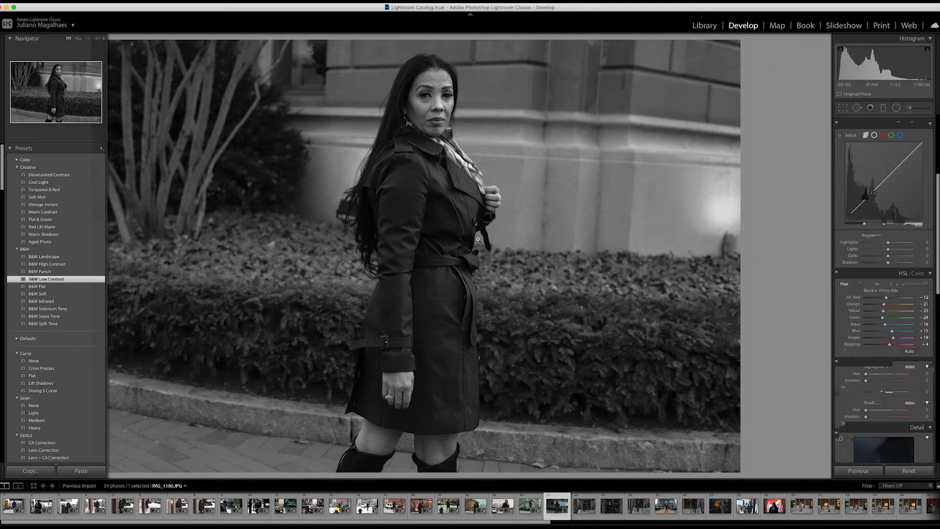
click(843, 107)
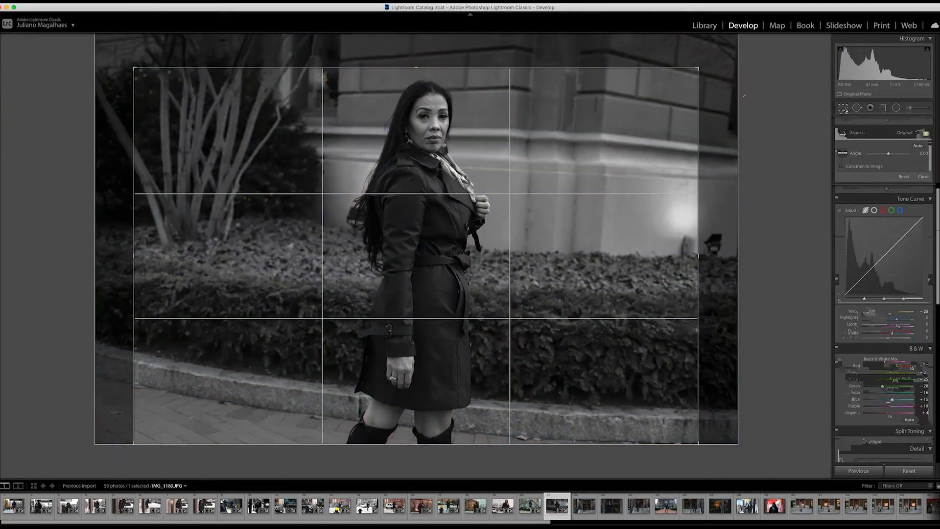
Step: Rotate IMG_1180's crop to about -2.6°, check the face zoomed in, then open IMG_1198
mouse_move(715, 68)
mouse_down()
mouse_move(715, 60)
mouse_move(712, 72)
mouse_up()
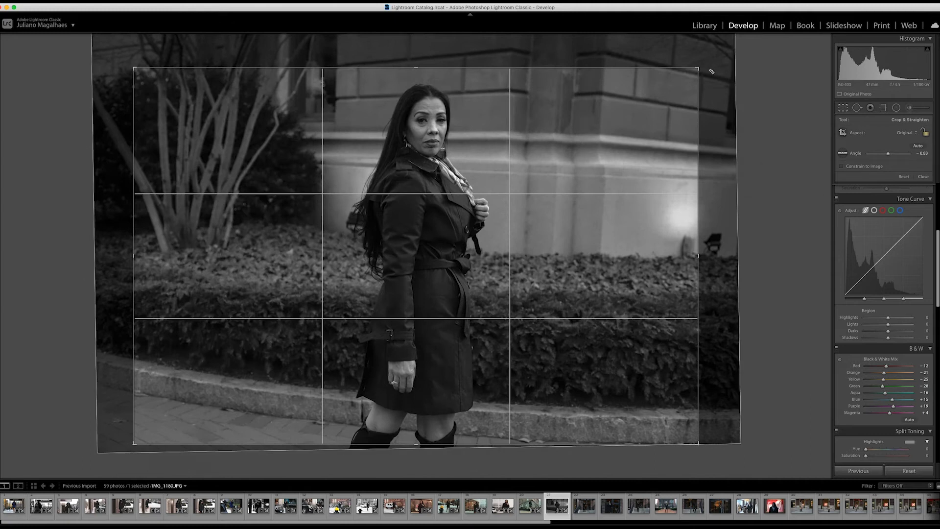
mouse_move(714, 63)
mouse_down()
mouse_move(710, 52)
mouse_move(651, 119)
mouse_up()
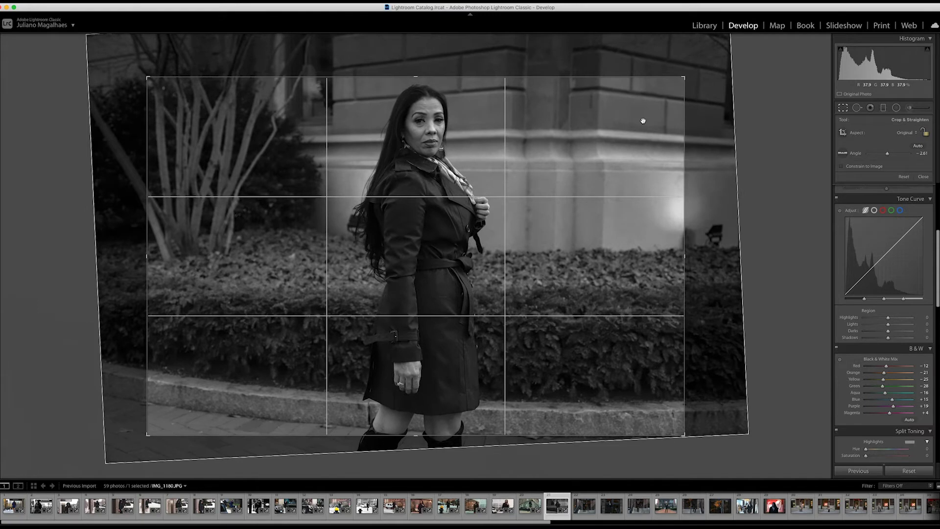
key(Return)
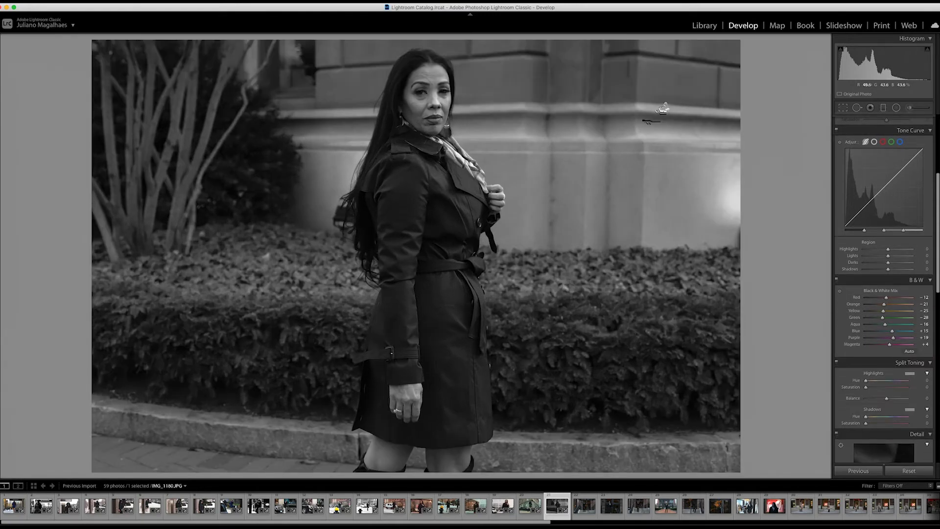
click(452, 89)
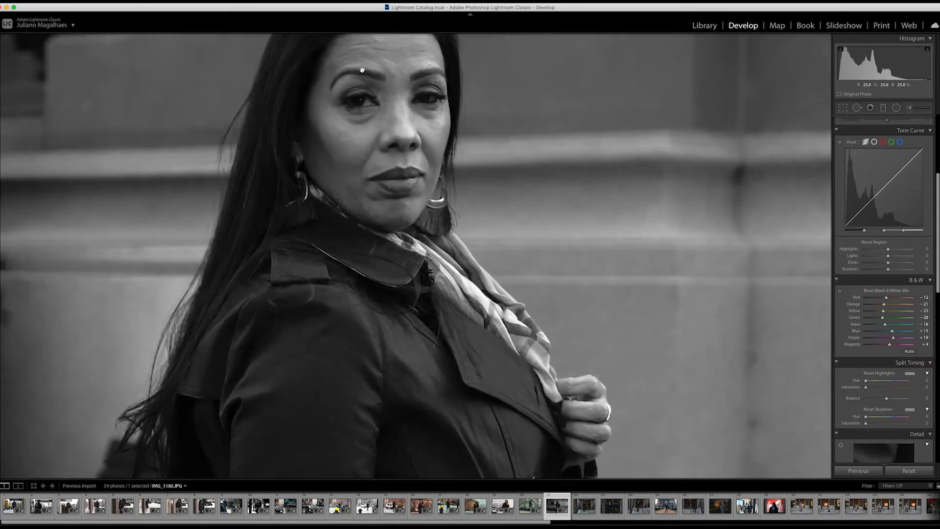
click(363, 69)
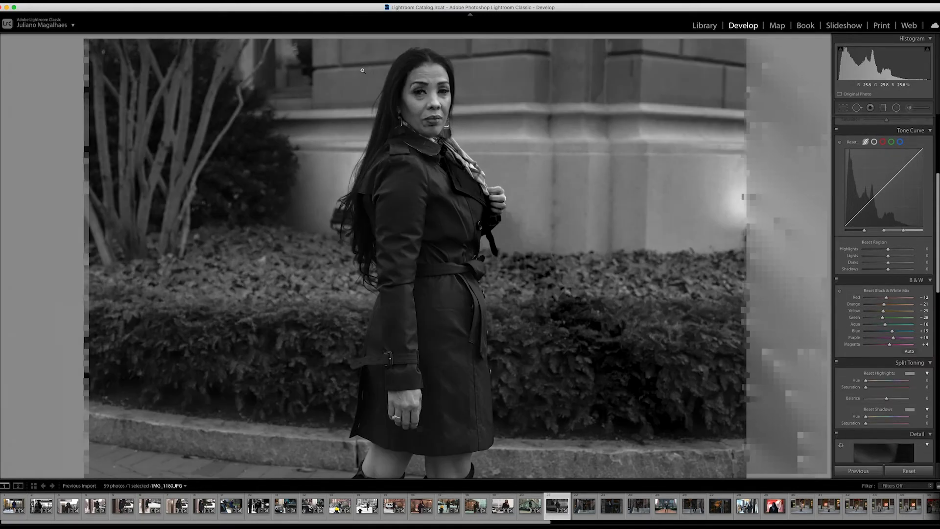
click(592, 511)
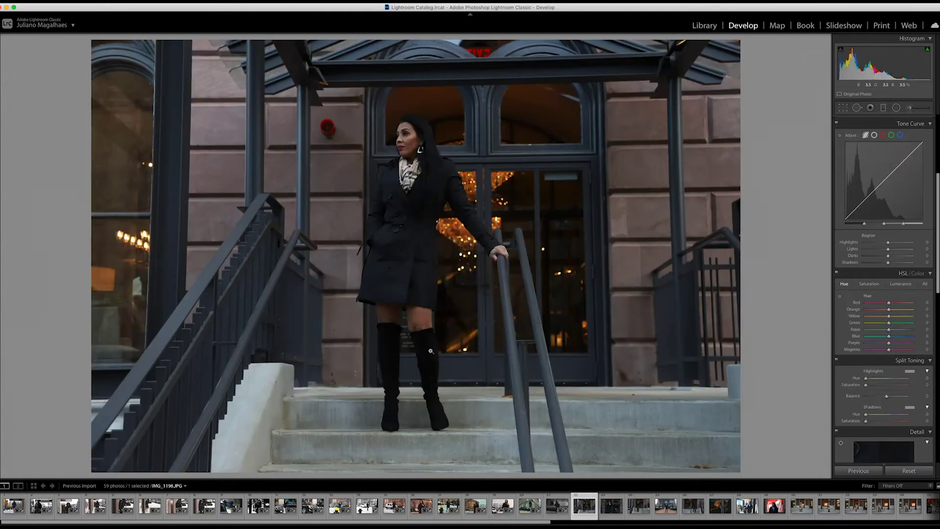
Step: Copy the hydrant street photo's develop settings via Settings > Copy Settings
click(335, 509)
right_click(335, 509)
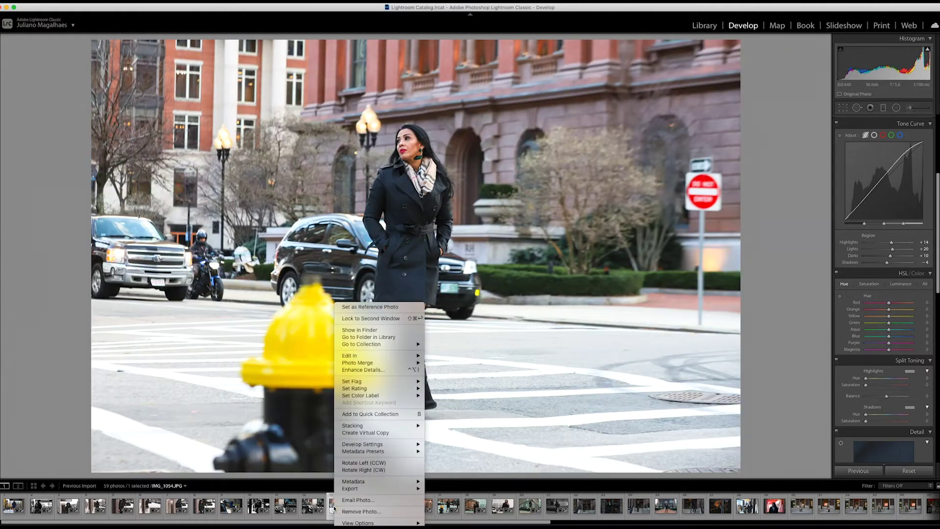
right_click(278, 419)
mouse_move(308, 310)
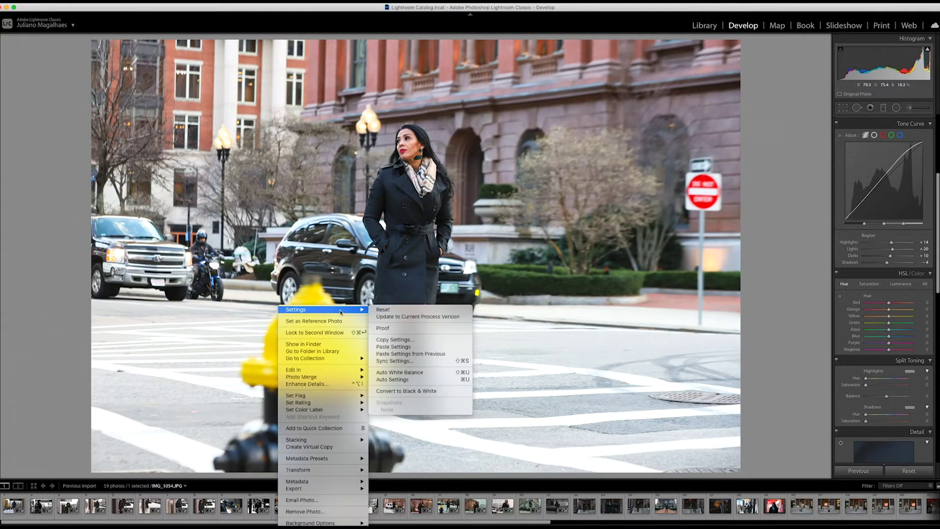
click(417, 342)
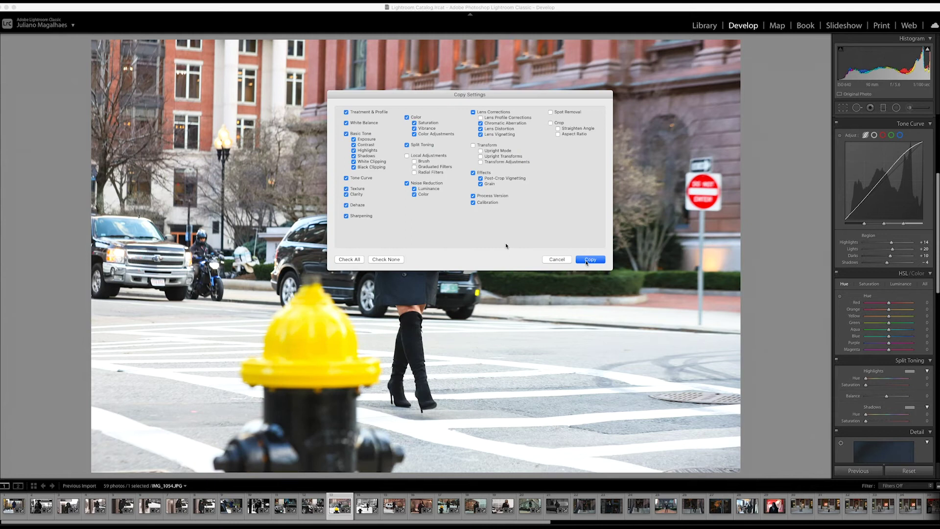
click(590, 259)
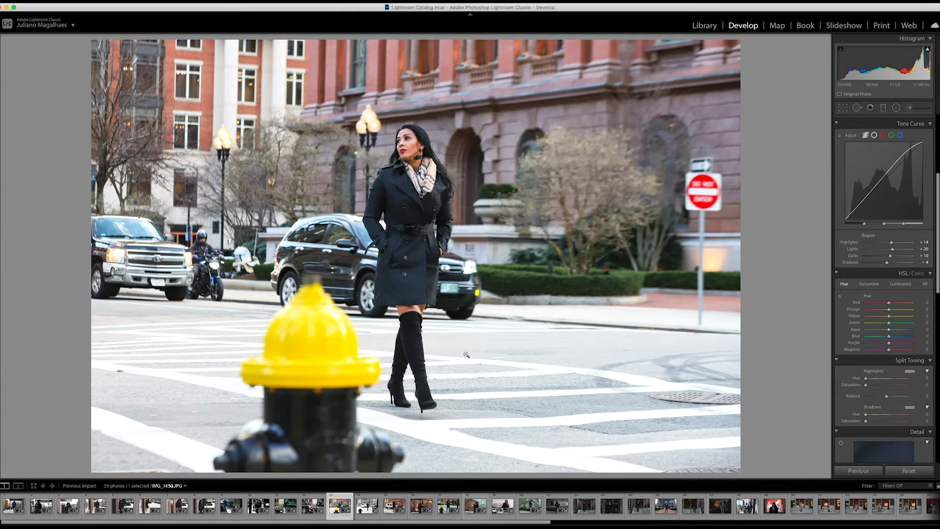
Step: Paste the hydrant photo's settings onto the staircase photo IMG_1198
click(577, 509)
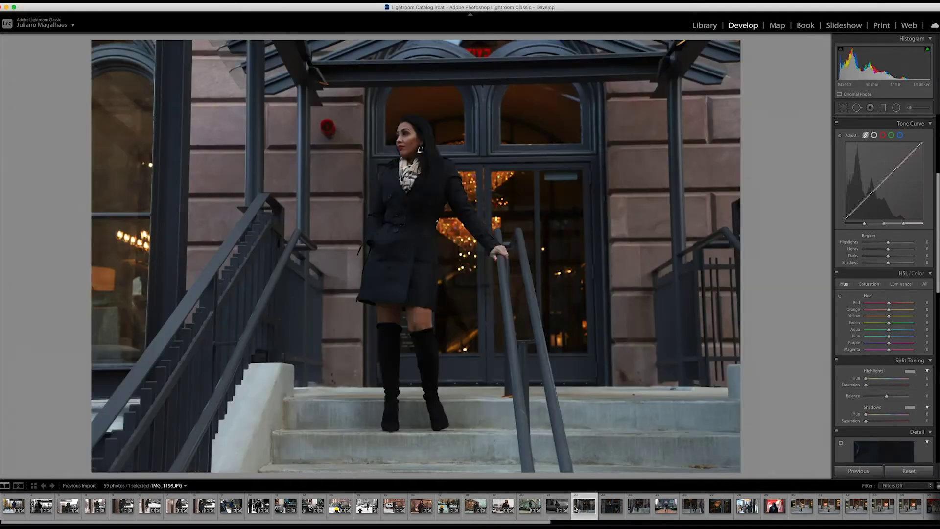
key(ctrl+shift+v)
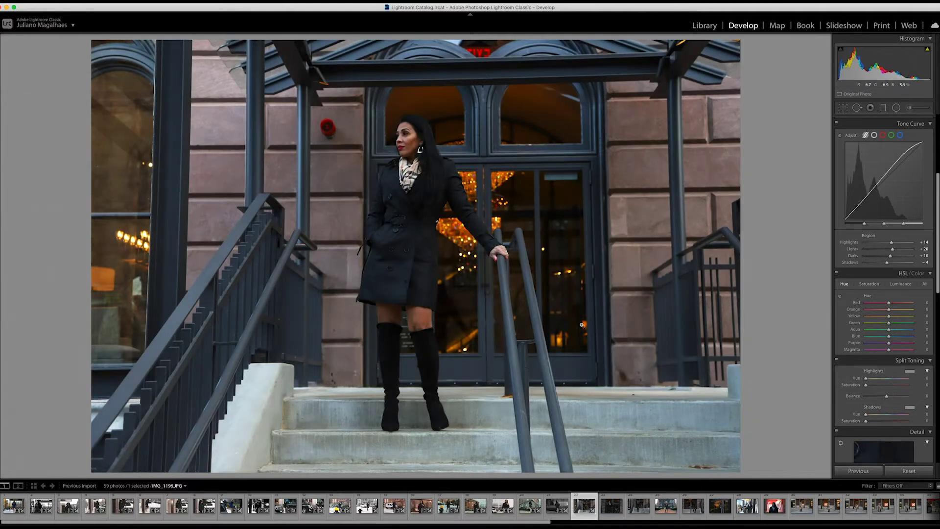
key(r)
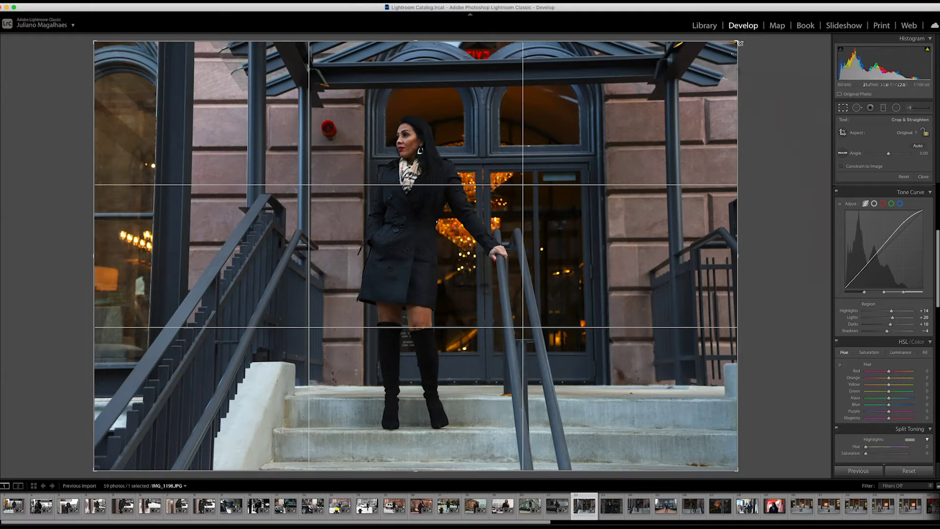
Step: Tighten the IMG_1198 staircase crop around the woman, tilt it to about 0.67°, and apply it
drag(738, 42, 731, 49)
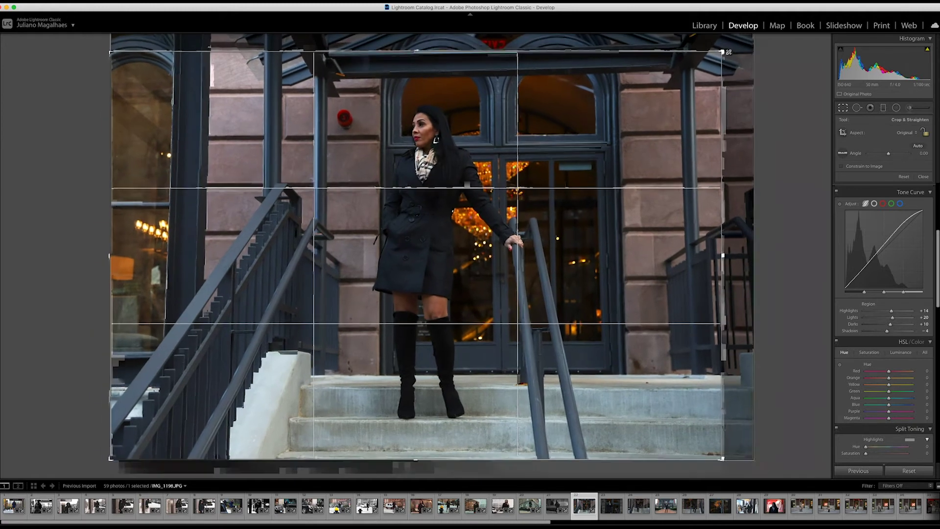
drag(726, 42, 730, 49)
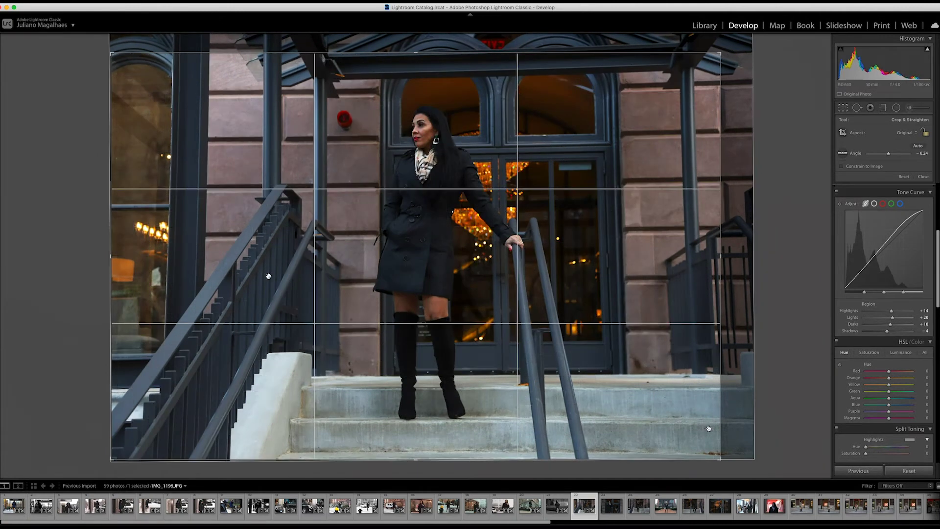
drag(719, 459, 707, 447)
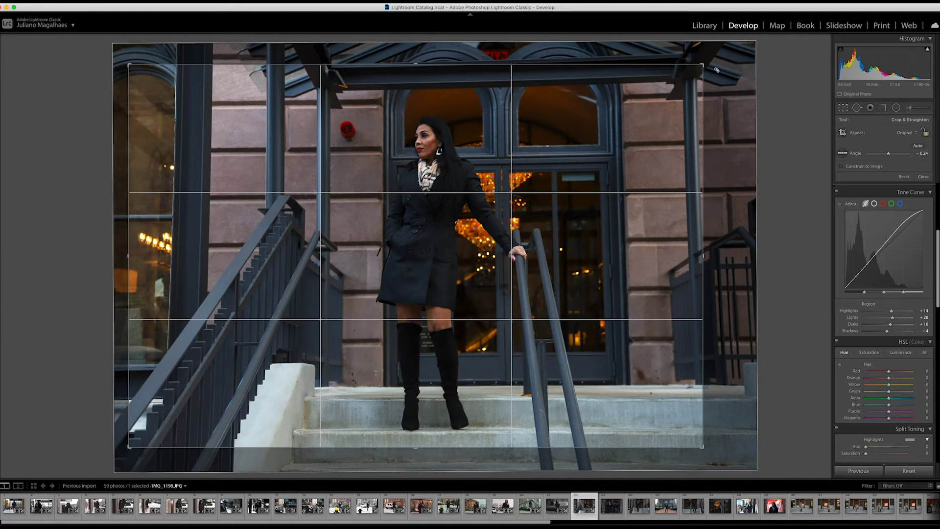
drag(716, 69, 719, 75)
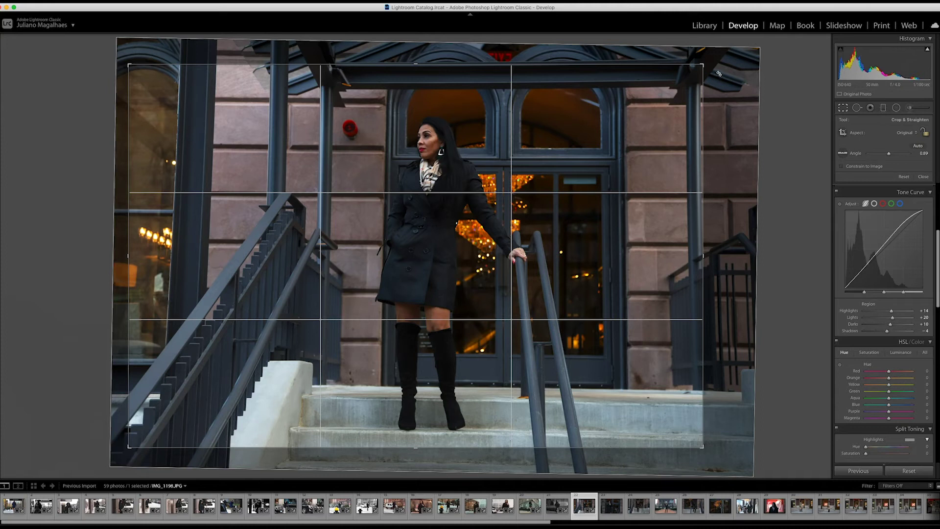
drag(719, 74, 718, 72)
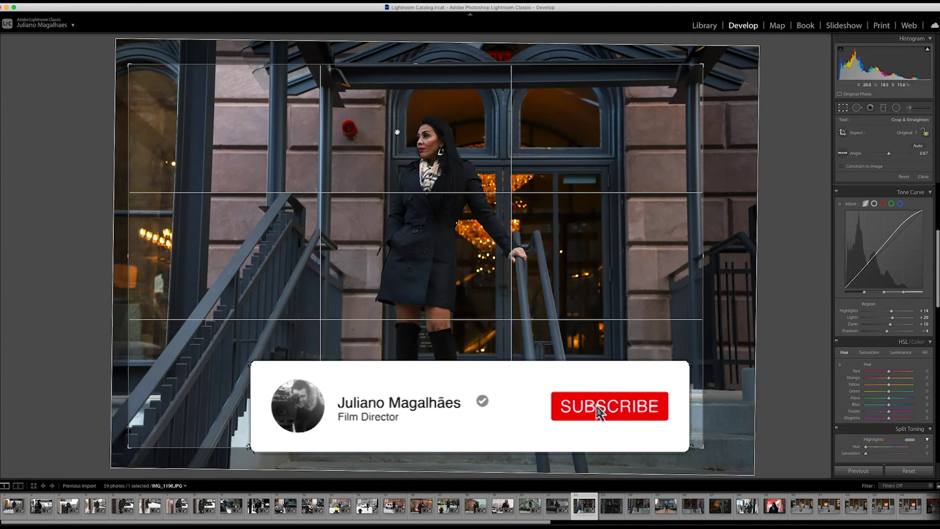
drag(129, 65, 146, 71)
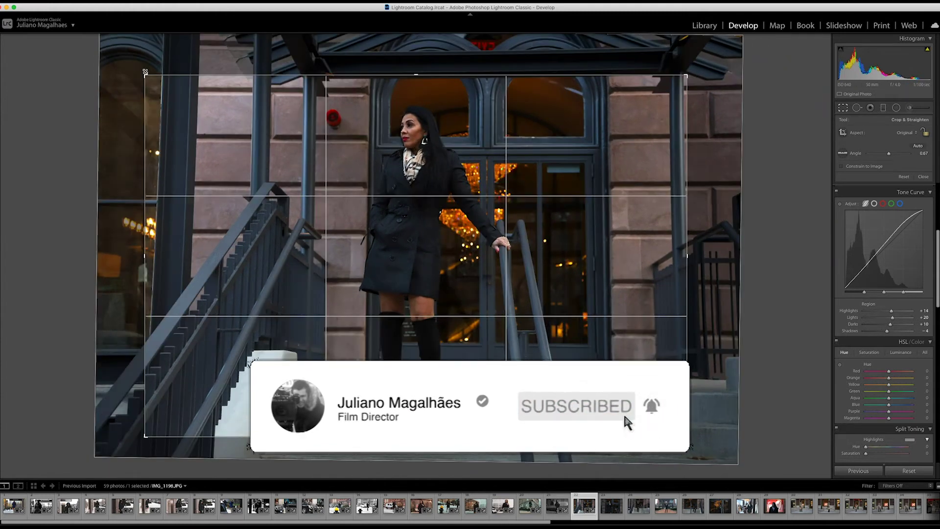
key(Return)
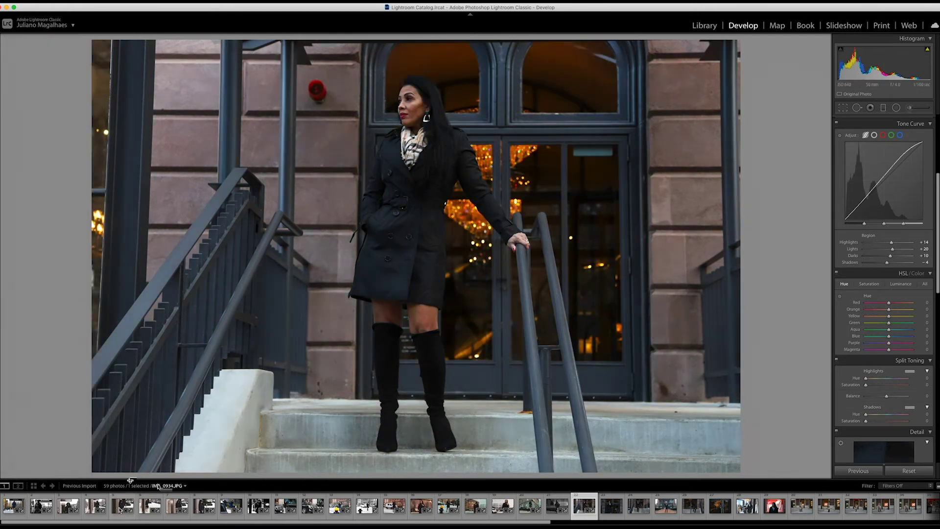
Step: Copy the develop settings of the portrait by the no-entry sign
click(420, 508)
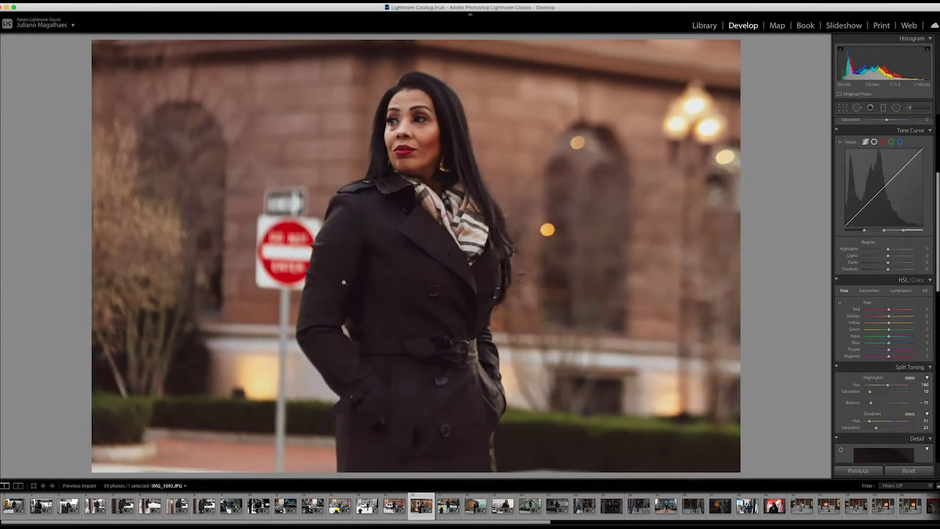
right_click(347, 285)
click(470, 319)
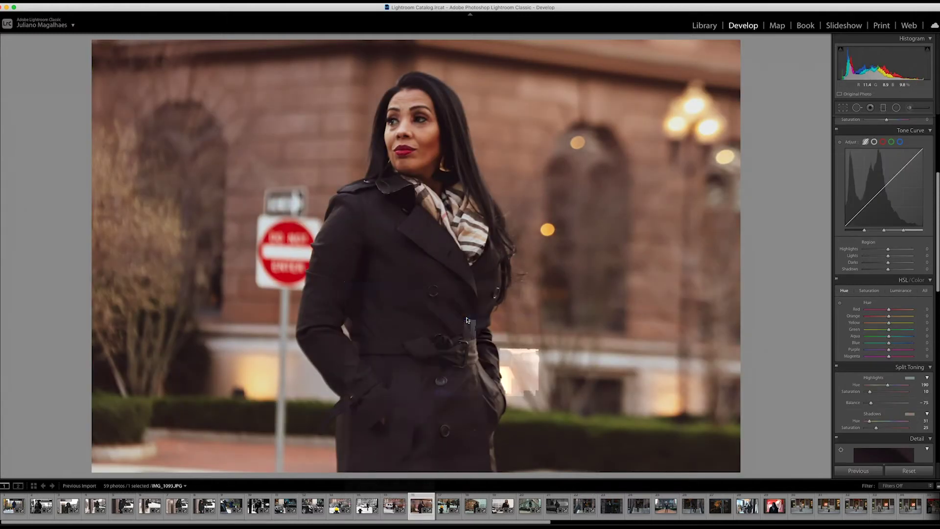
click(591, 260)
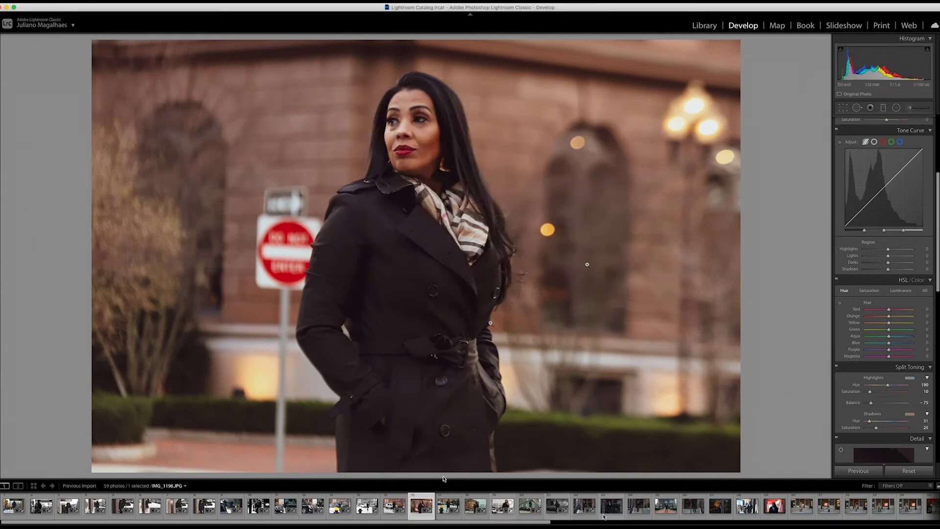
Step: Paste the copied settings onto the woman-on-the-stairs photo, then undo the paste
click(580, 509)
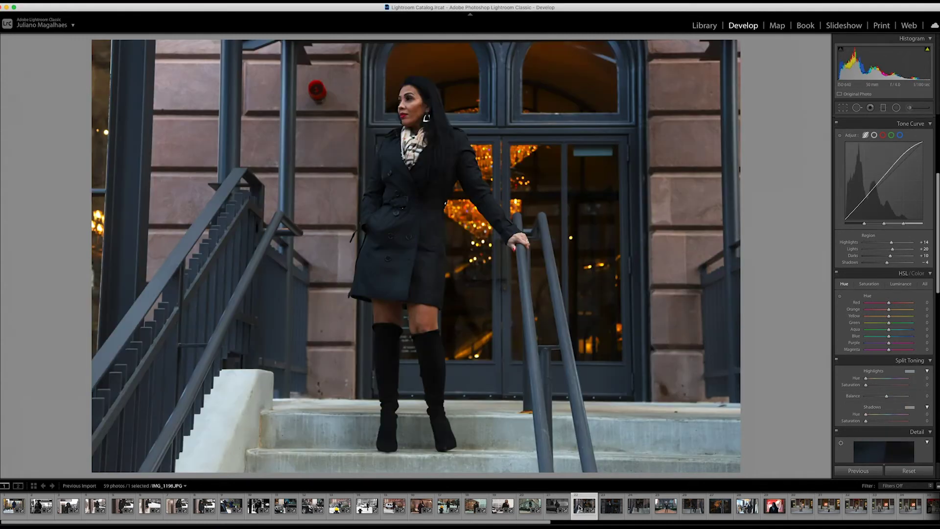
key(ctrl+shift+v)
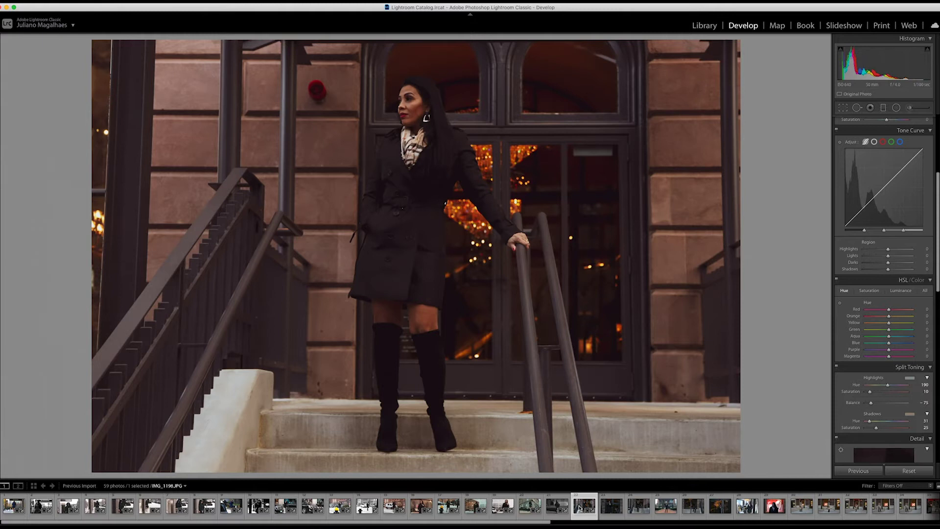
key(ctrl+z)
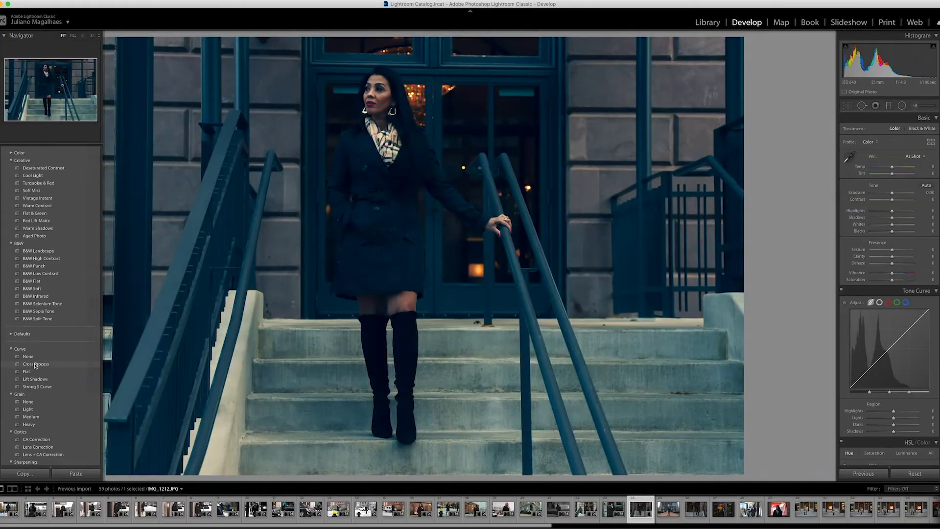
Step: Browse the Presets list for IMG_1212's Taxi 04 teal-and-orange look, then select the next photo
scroll(25, 428, down, 10)
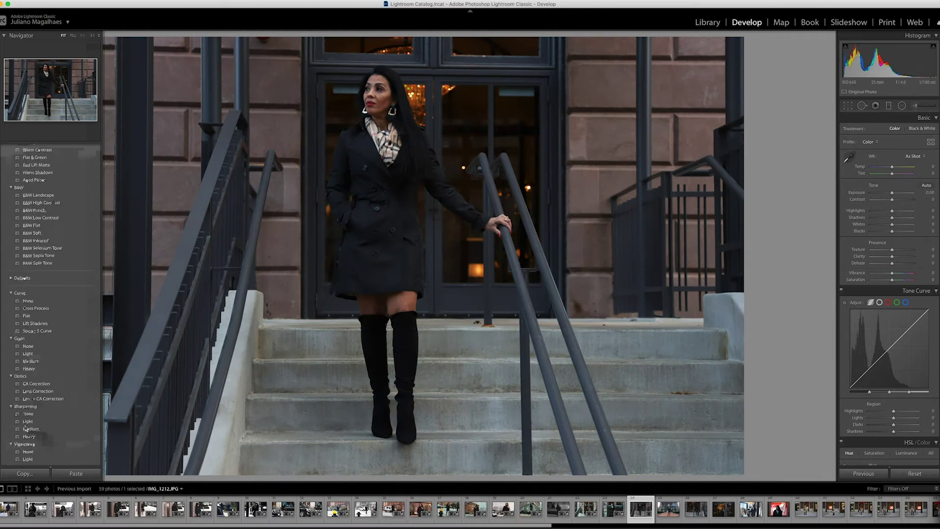
scroll(25, 428, down, 10)
scroll(26, 429, down, 10)
scroll(26, 428, down, 5)
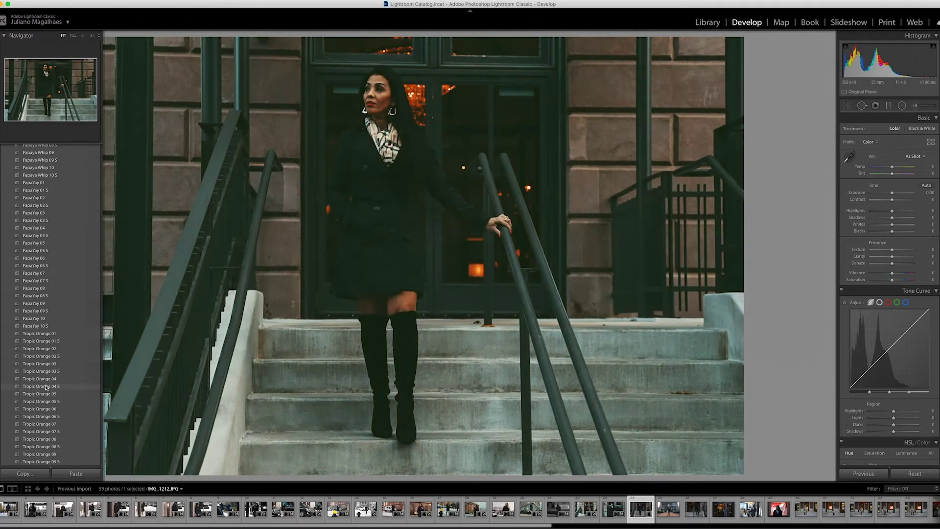
scroll(43, 433, down, 2)
scroll(43, 434, down, 12)
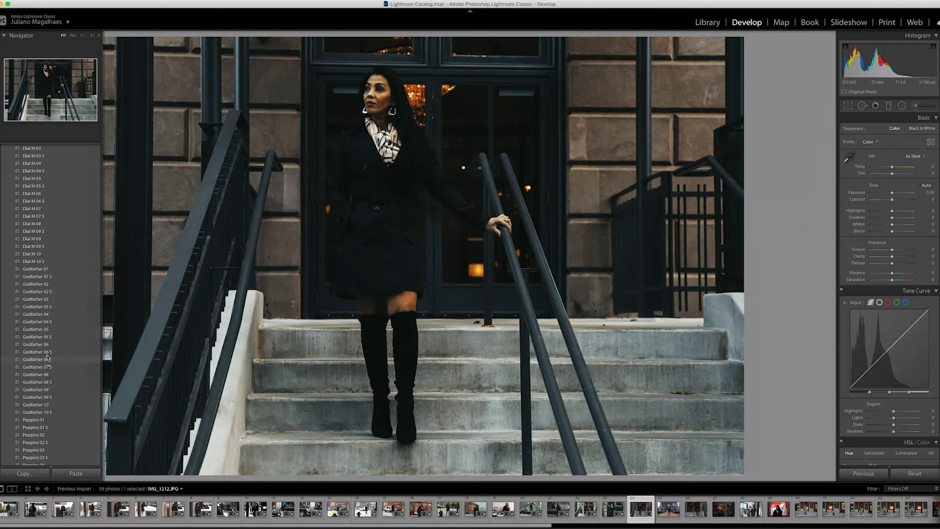
scroll(44, 304, up, 1)
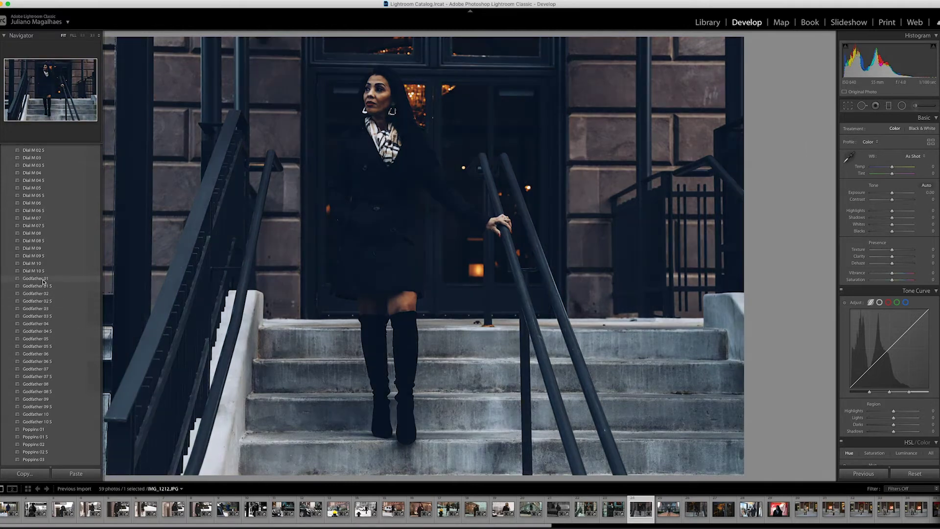
scroll(34, 331, down, 1)
scroll(35, 331, down, 3)
scroll(34, 331, down, 3)
scroll(34, 331, down, 3)
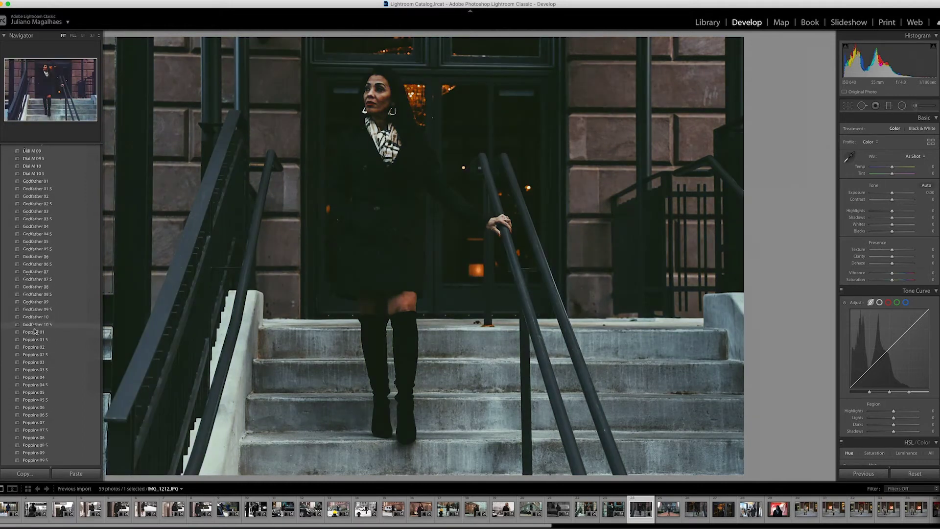
scroll(35, 331, down, 5)
scroll(35, 331, down, 5)
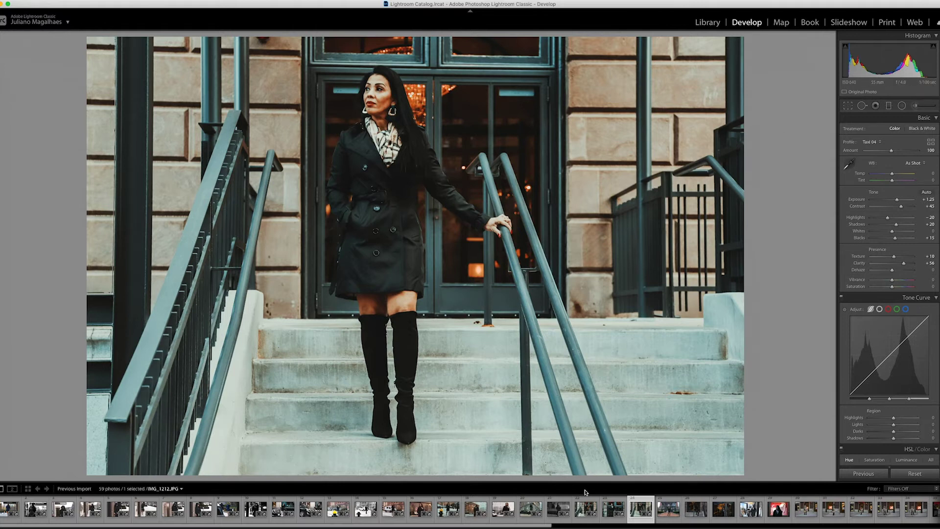
click(663, 509)
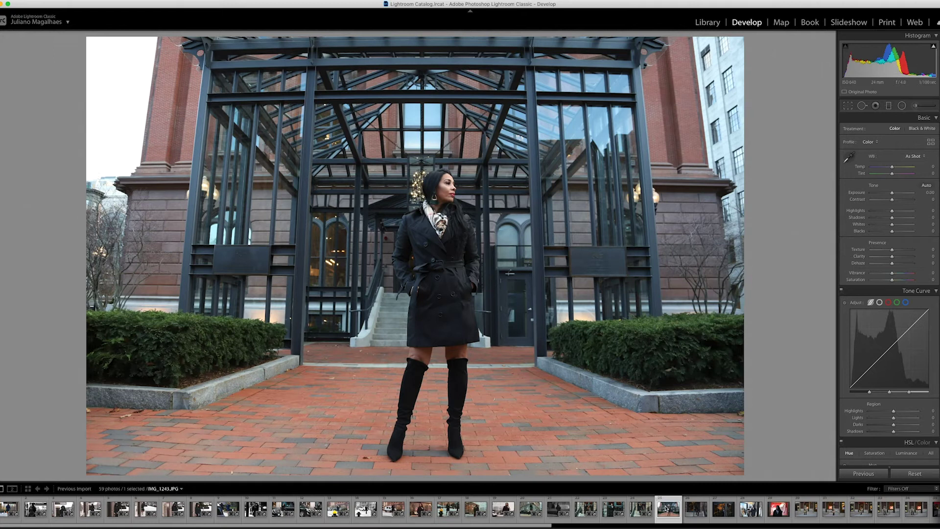
Step: Paste and undo the copied settings on IMG_1243, then view other filmstrip photos
key(ctrl+shift+v)
key(ctrl+z)
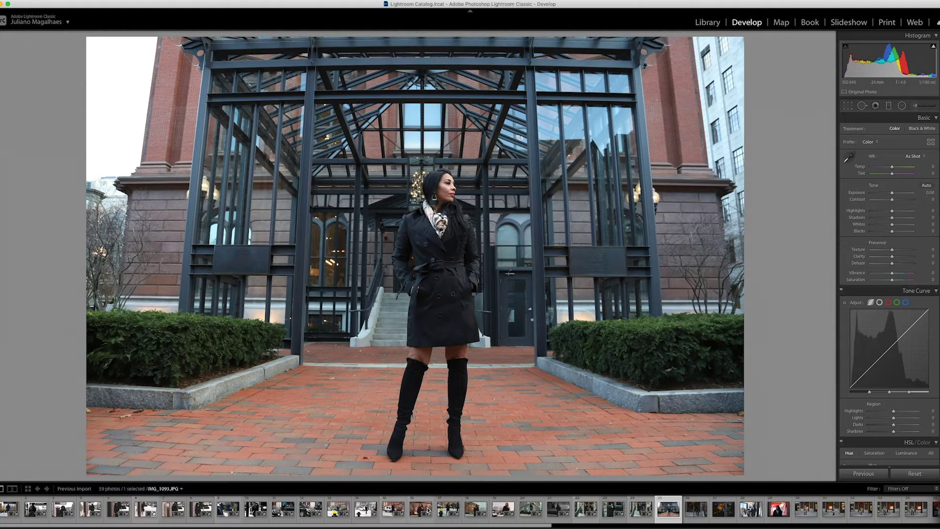
click(365, 509)
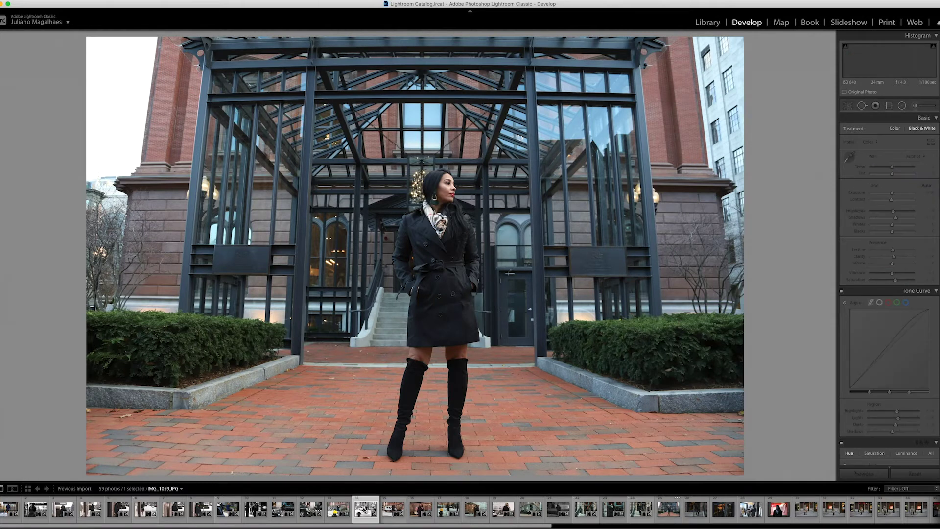
click(336, 510)
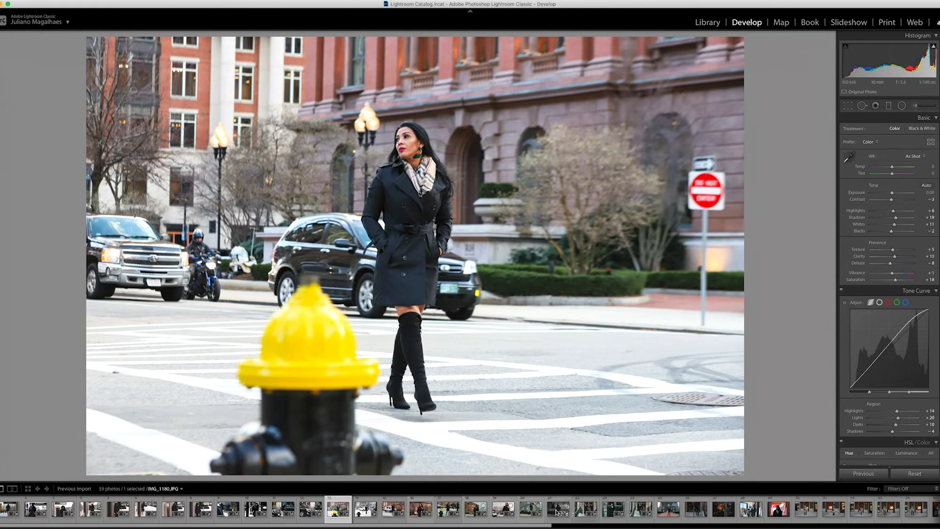
click(610, 512)
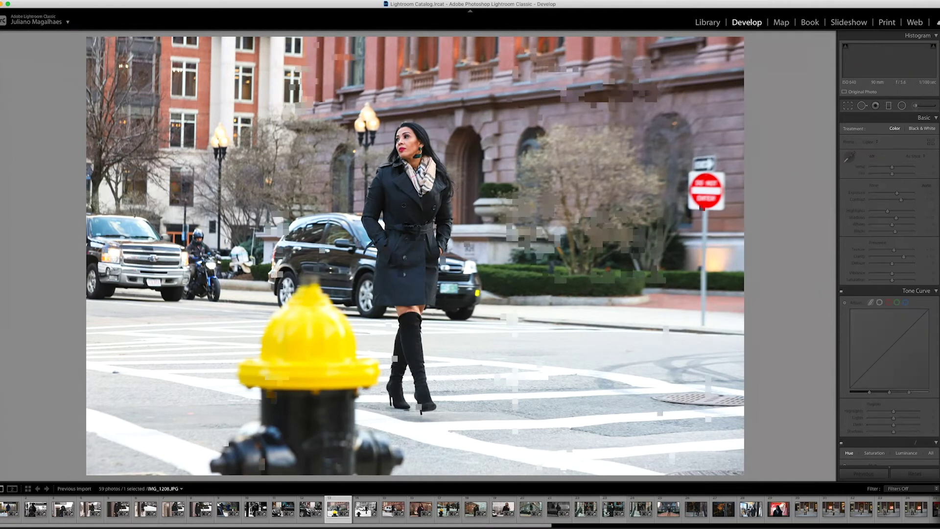
click(643, 509)
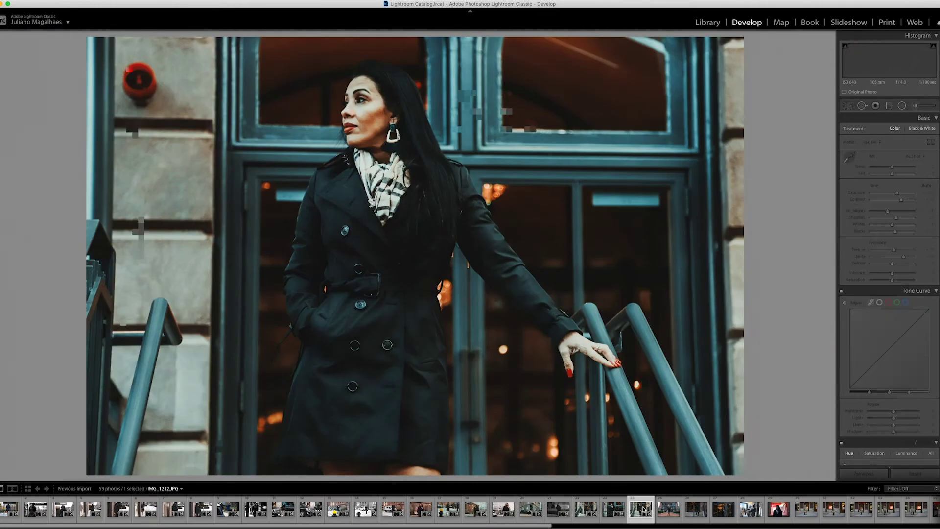
Step: Return to the glass-canopy portrait IMG_1243 with the develop presets list shown
scroll(612, 510, down, 3)
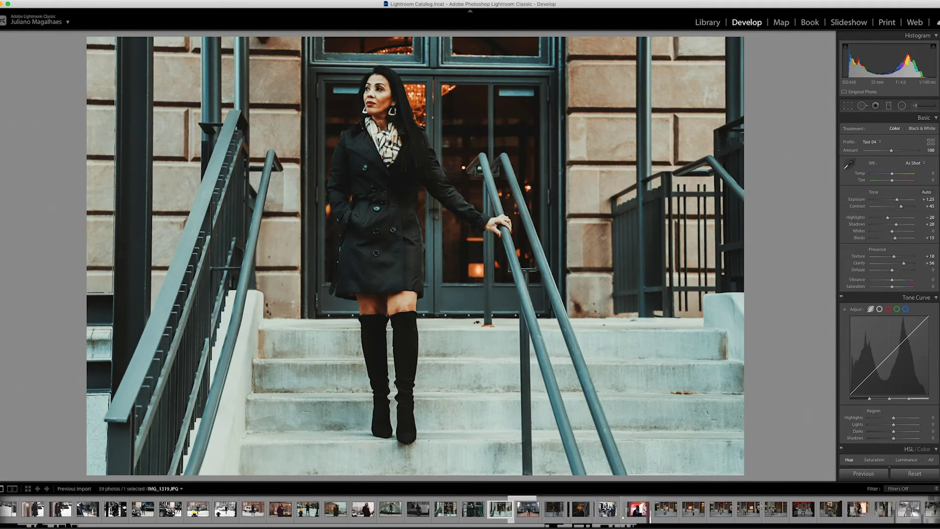
scroll(539, 510, down, 2)
click(517, 509)
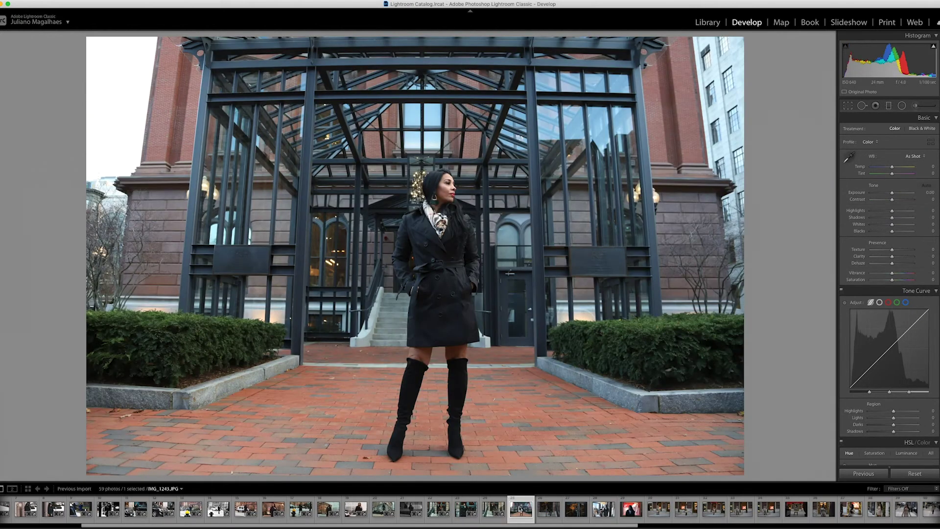
key(F7)
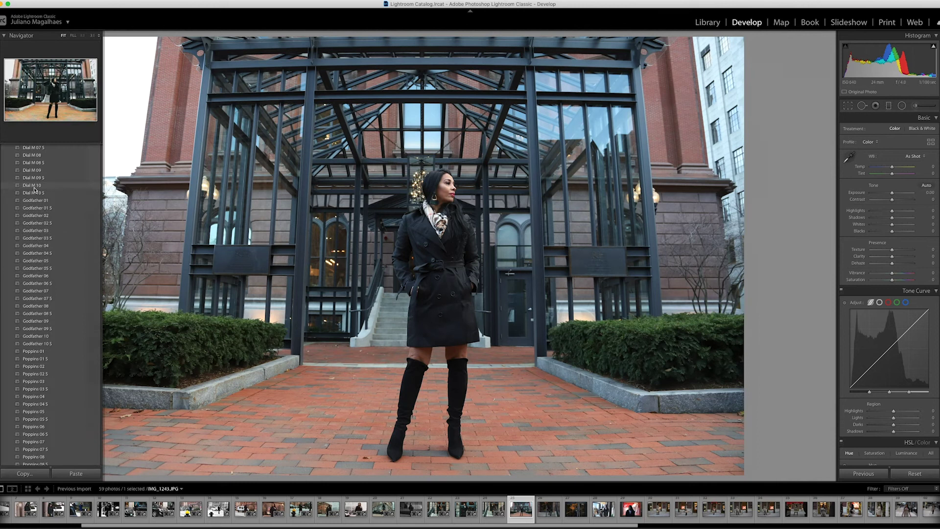
Step: Preview B&W High Contrast and B&W Landscape, then apply B&W Punch to the canopy portrait
click(33, 185)
scroll(35, 205, down, 1)
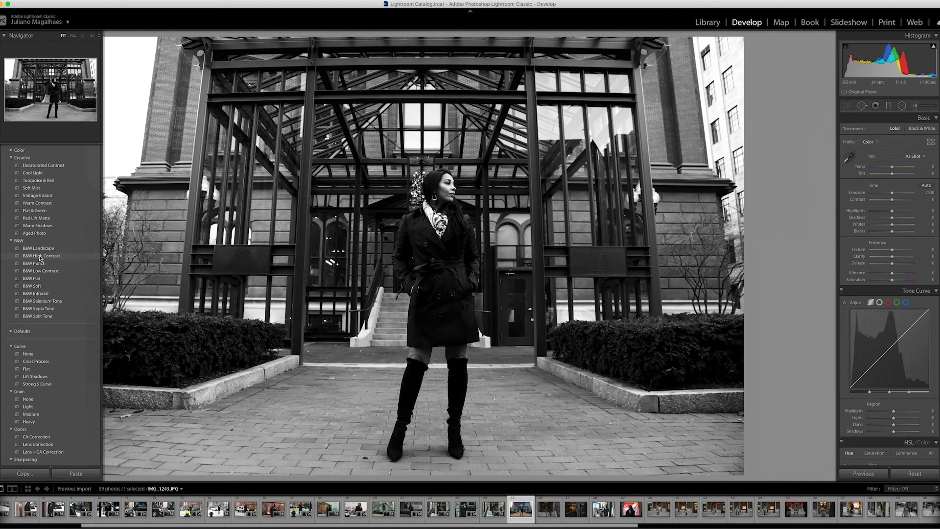
click(41, 258)
scroll(41, 259, up, 1)
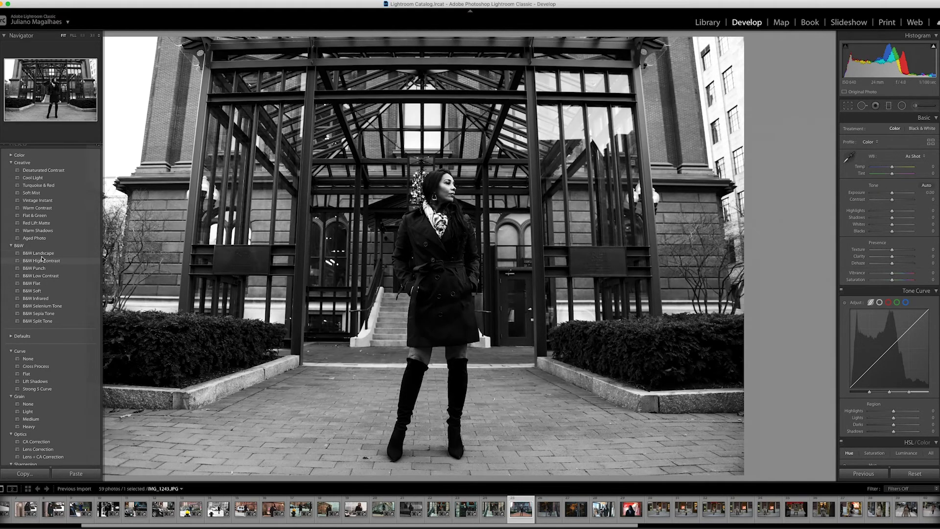
click(42, 254)
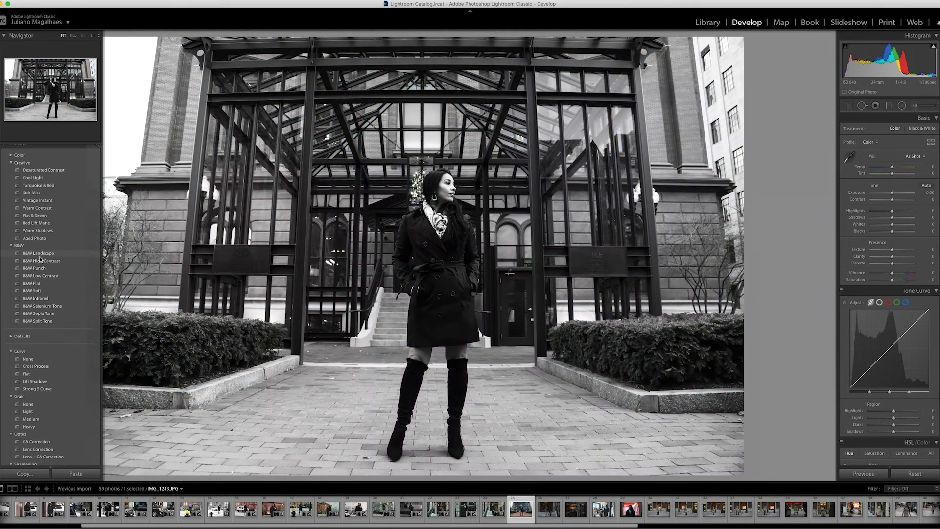
click(40, 261)
click(38, 267)
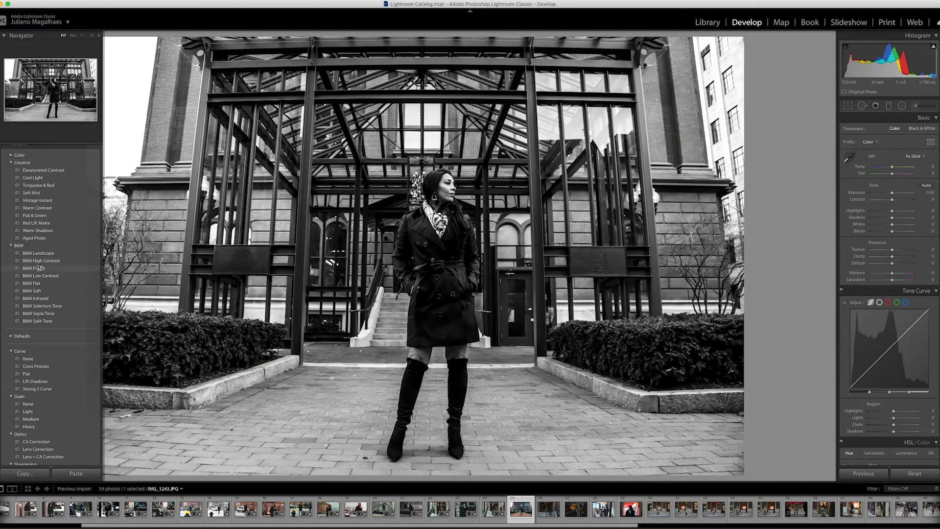
click(38, 268)
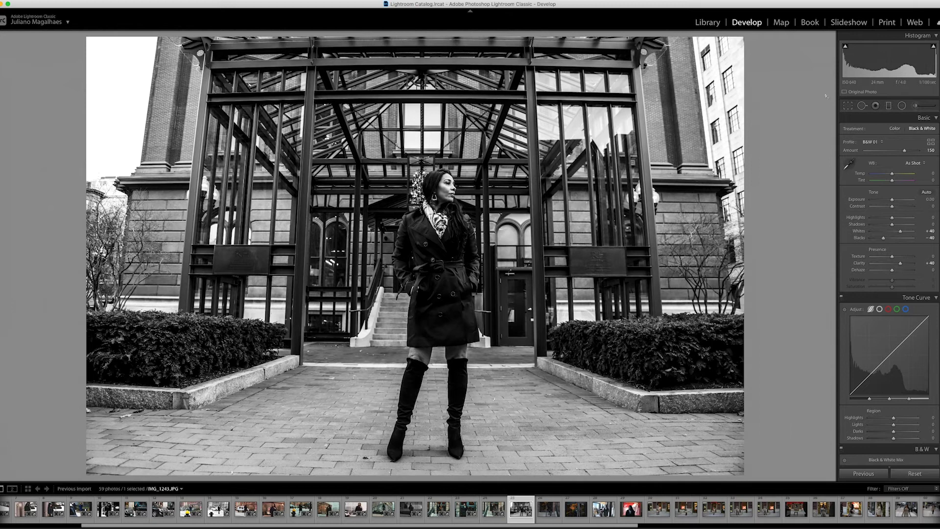
click(847, 105)
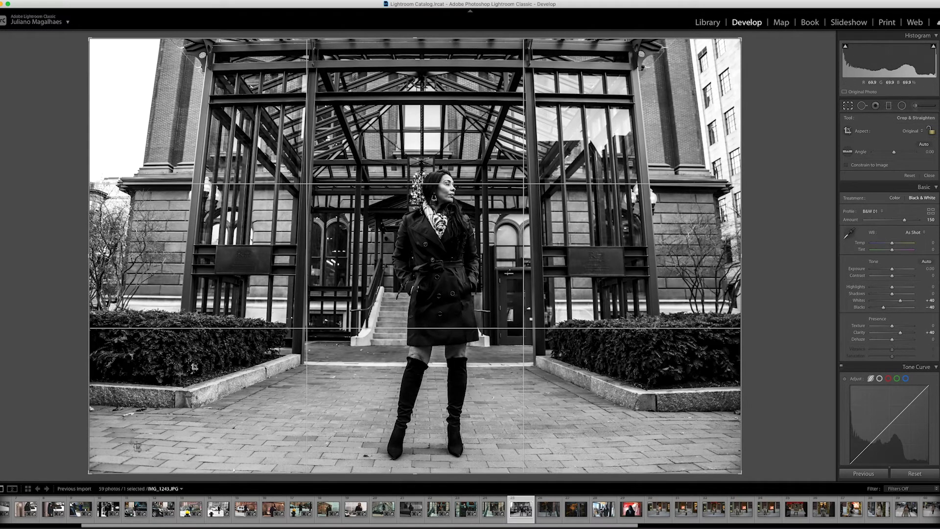
Step: Crop the B&W canopy portrait tighter from the left corners, reposition the image, and commit
drag(88, 474, 96, 469)
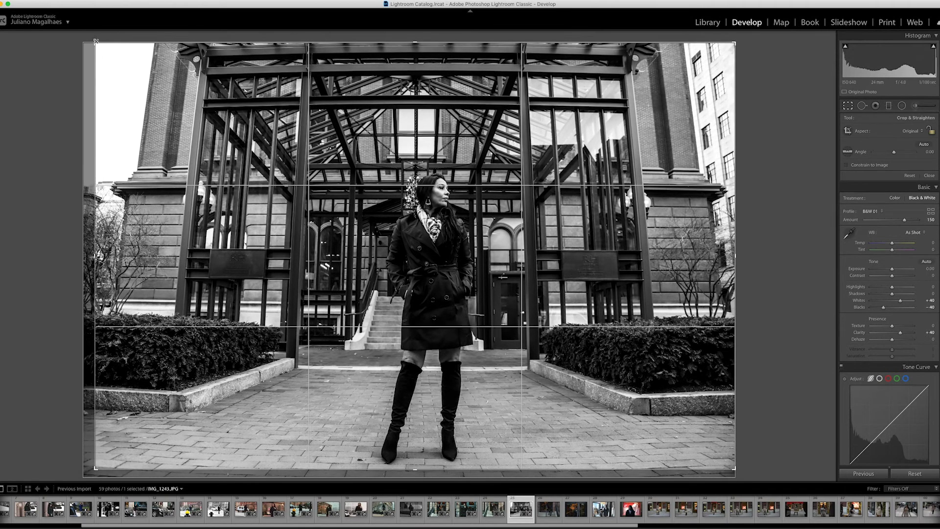
drag(96, 39, 106, 52)
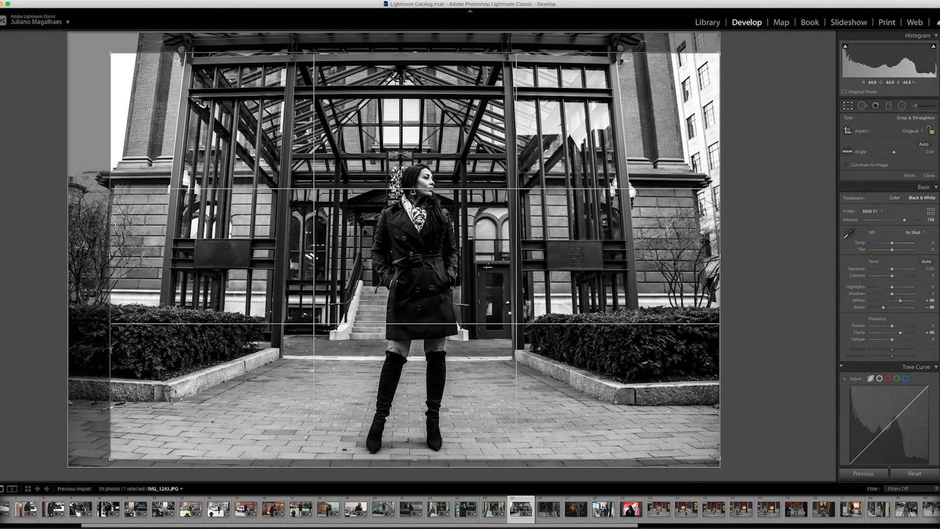
drag(210, 107, 225, 109)
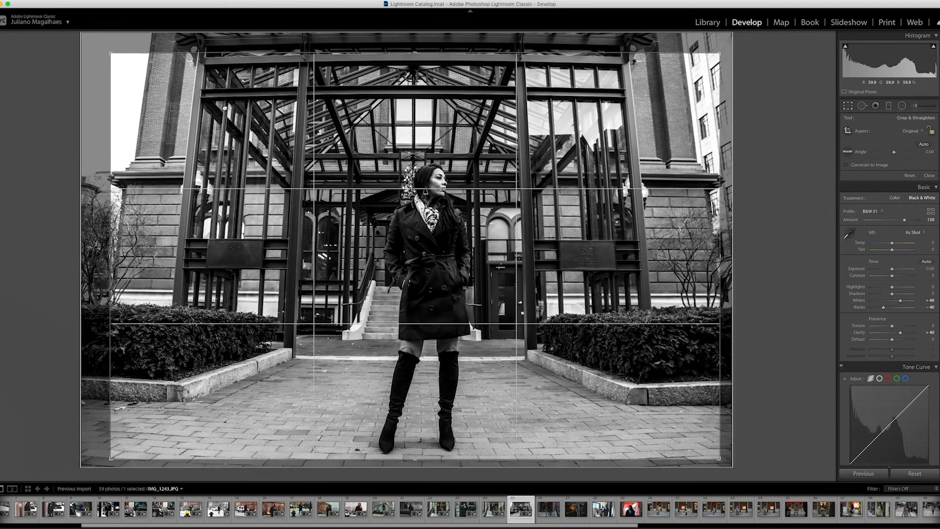
drag(224, 109, 219, 108)
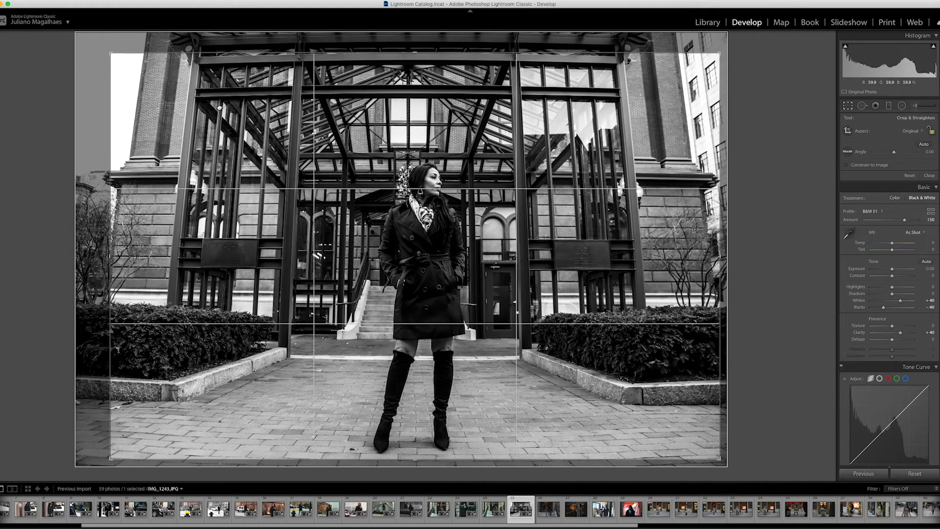
drag(219, 108, 215, 105)
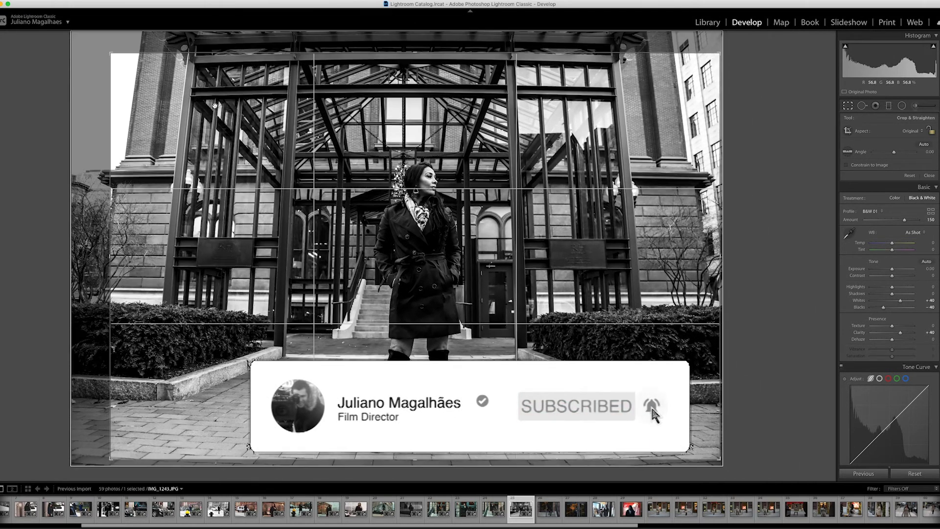
key(Return)
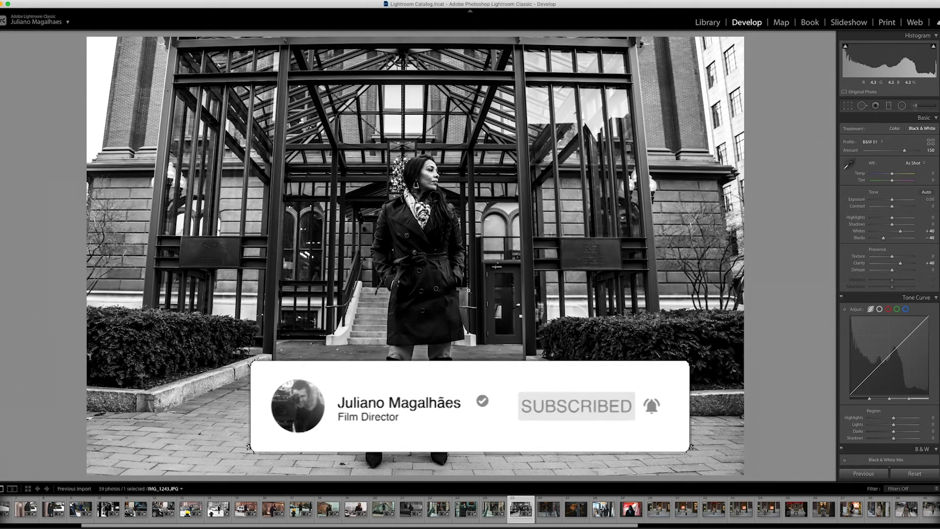
click(432, 180)
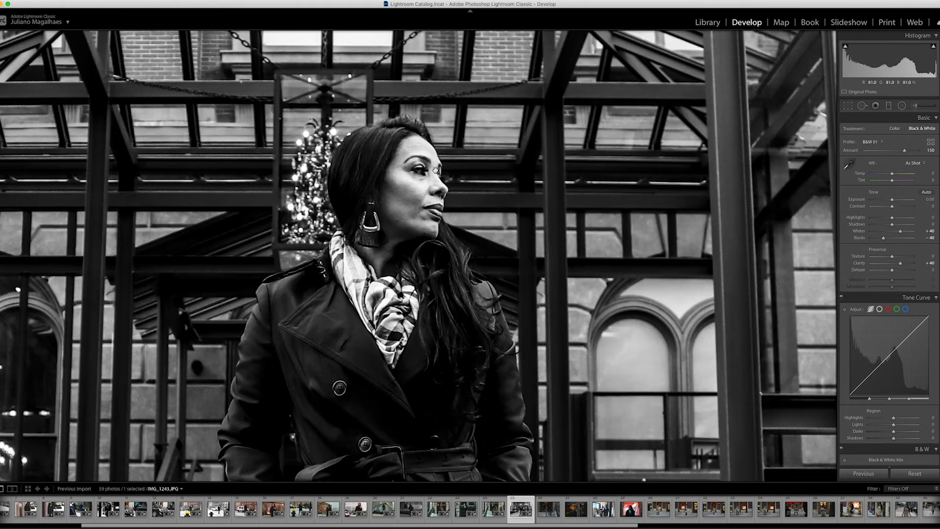
Step: Try a brightening brush stroke on her face, undo it, and switch to Spot Removal
click(915, 106)
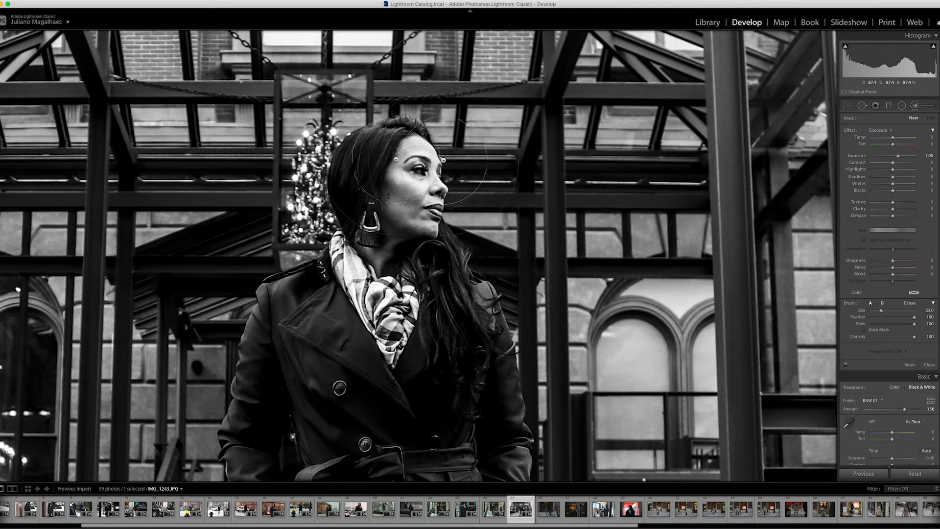
drag(410, 175, 430, 147)
key(ctrl+z)
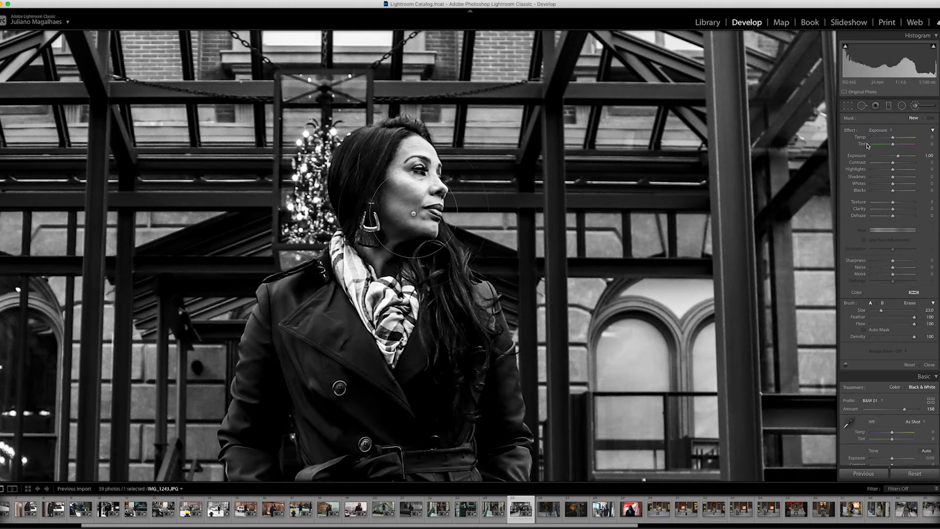
click(860, 107)
scroll(395, 221, down, 5)
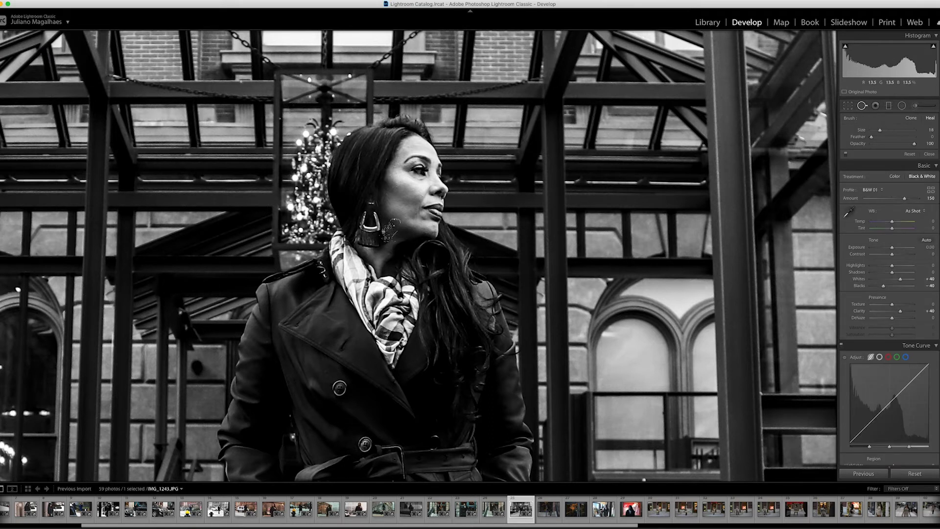
Step: Heal the spot beside the earring and two cheek blemishes, moving one heal source
click(396, 220)
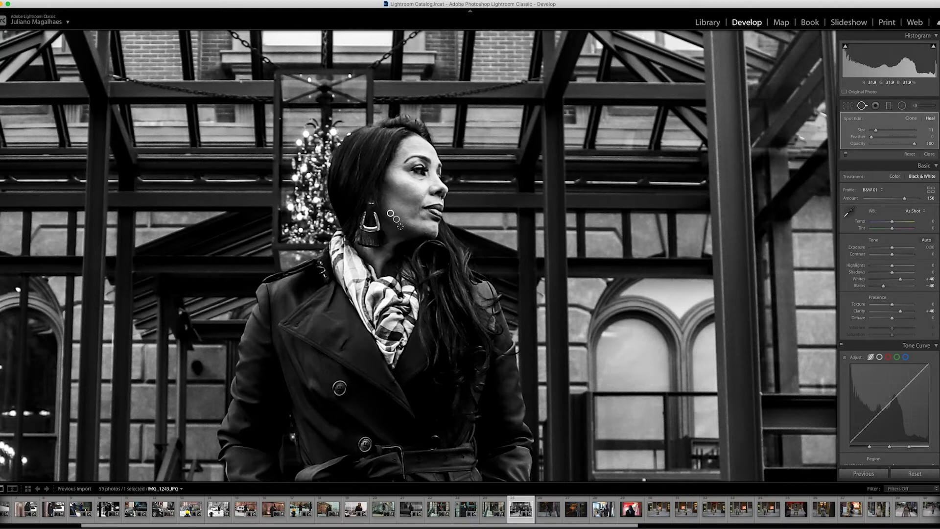
click(405, 217)
click(397, 187)
drag(415, 193, 410, 187)
key(q)
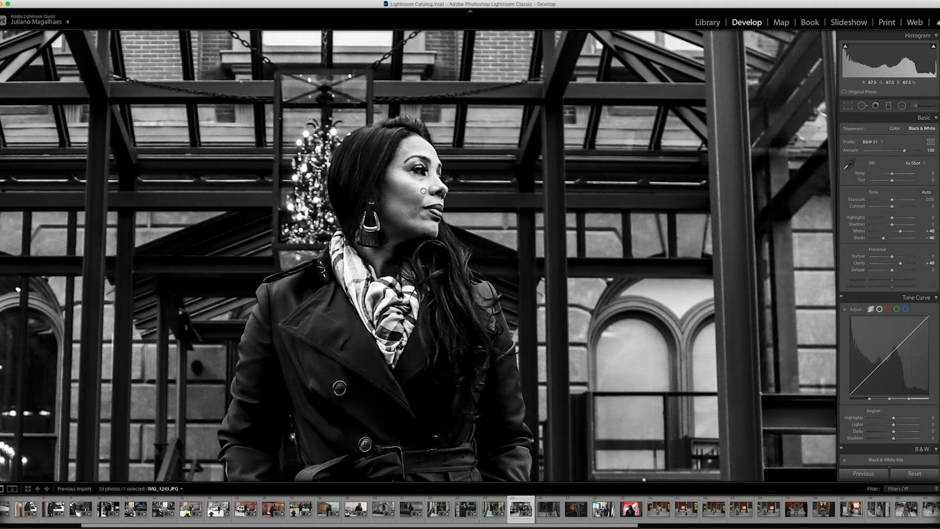
Step: Heal another cheek spot and the mark under her eye, then close Spot Removal
key(q)
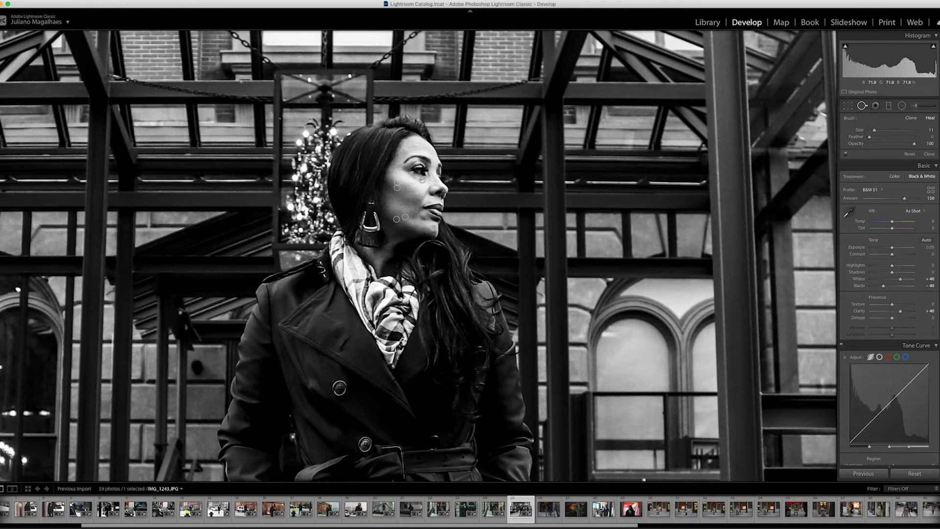
click(421, 179)
drag(411, 176, 412, 177)
key(q)
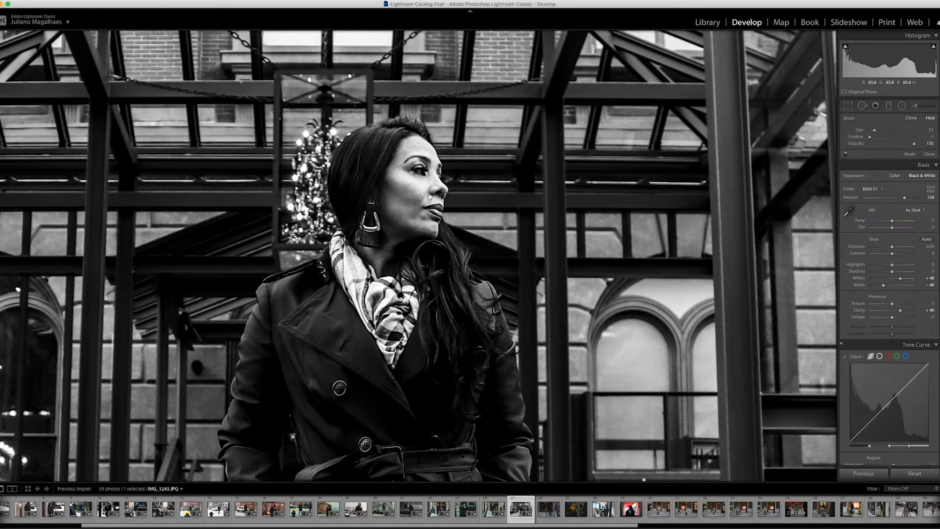
click(440, 174)
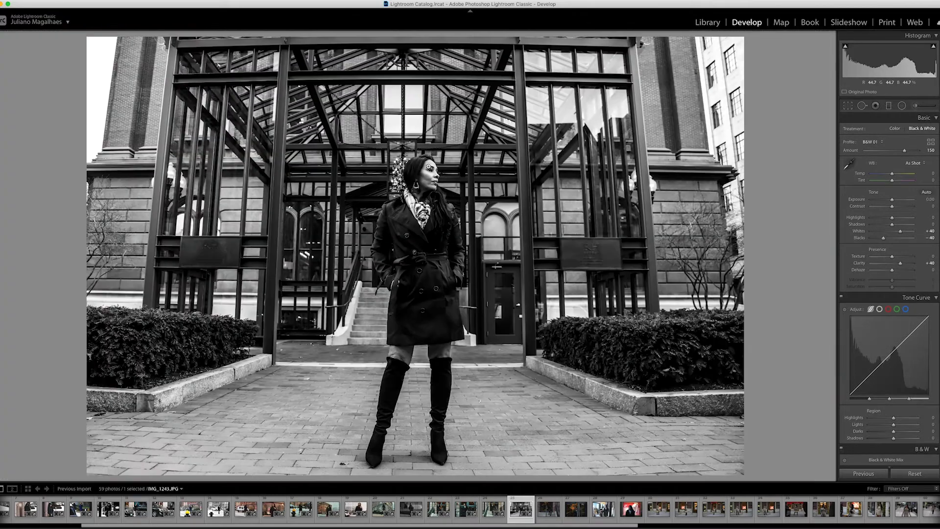
Step: Compare before and after, then heal one more spot on her cheek
key(backslash)
key(backslash)
key(backslash)
key(backslash)
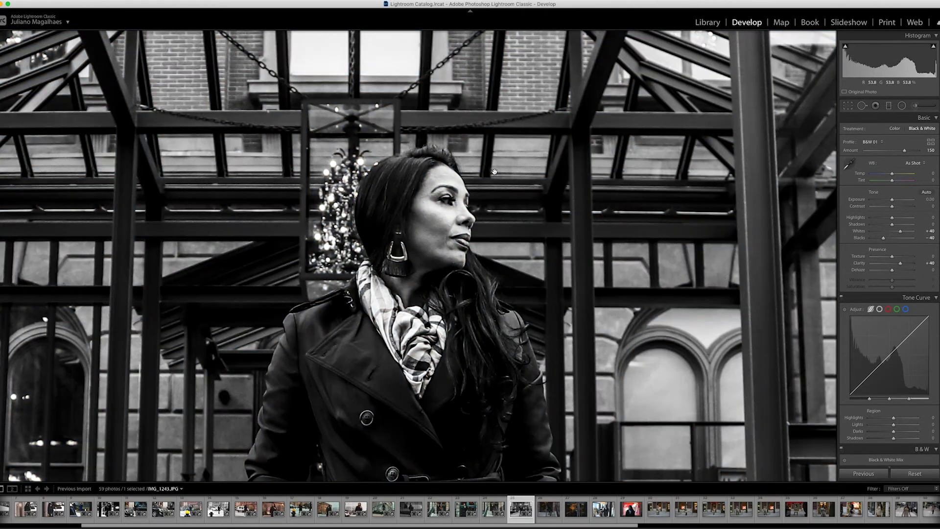
key(backslash)
key(backslash)
key(q)
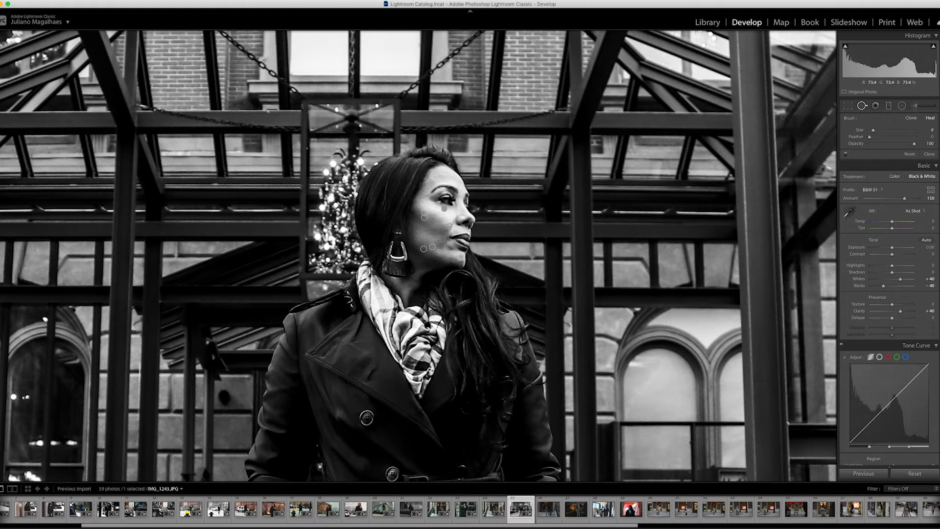
click(449, 225)
key(q)
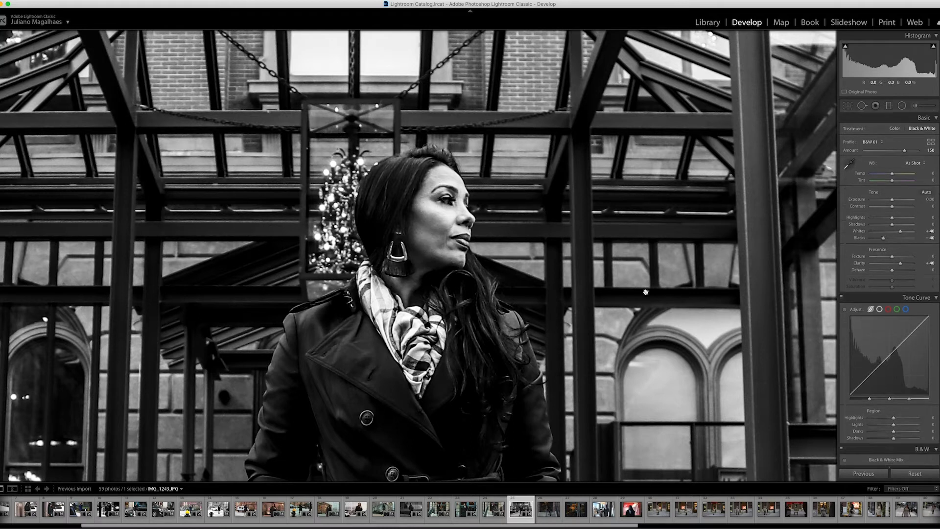
Step: Toggle between the original colour photo and the black-and-white edit, then view the whole photo
key(backslash)
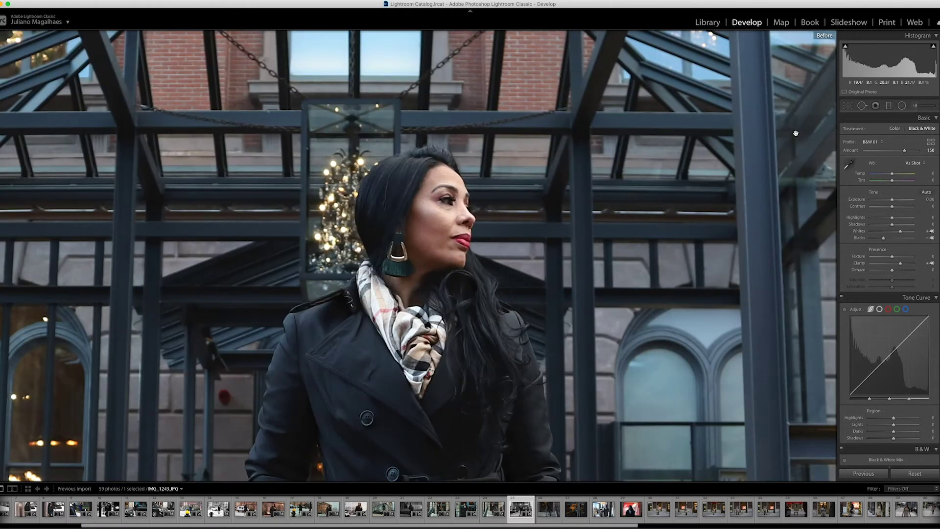
key(backslash)
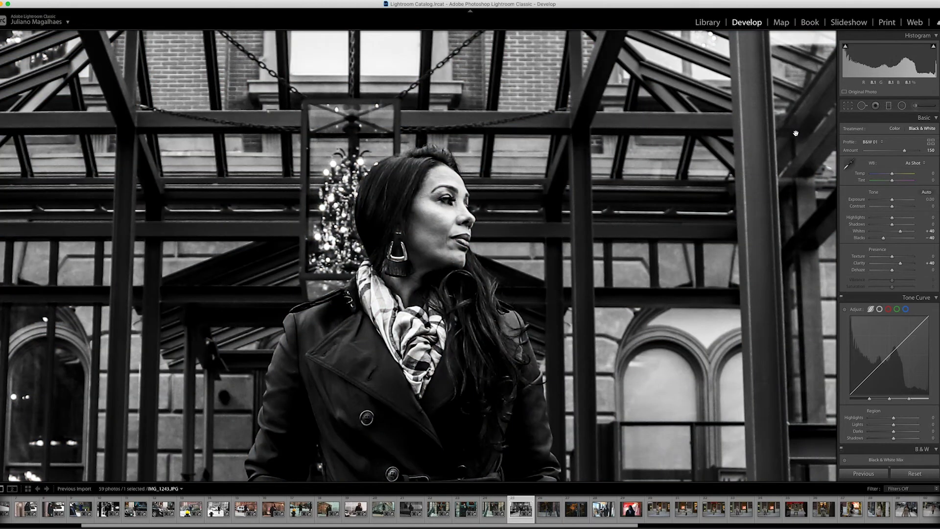
key(backslash)
key(backslash)
click(490, 257)
Step: Straighten the IMG_1247 stone-steps photo by about -1.44° and apply the crop
key(Right)
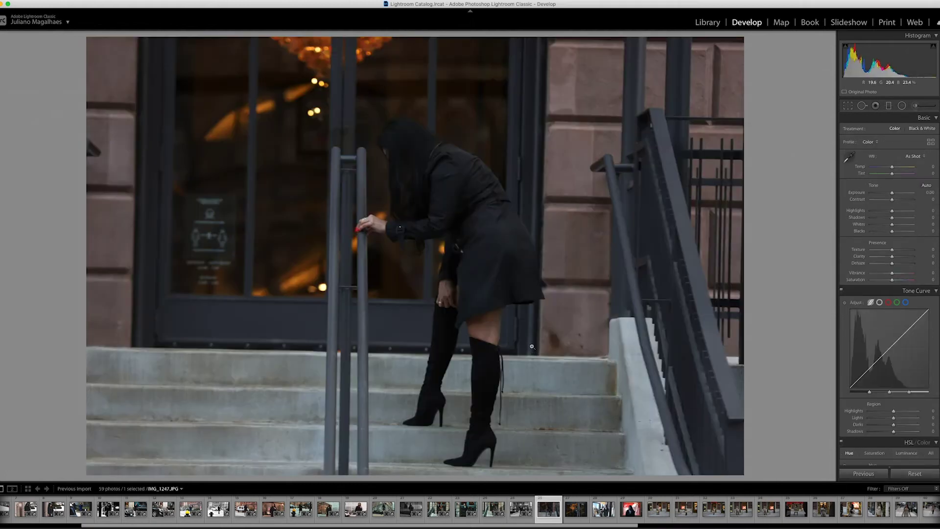
click(849, 105)
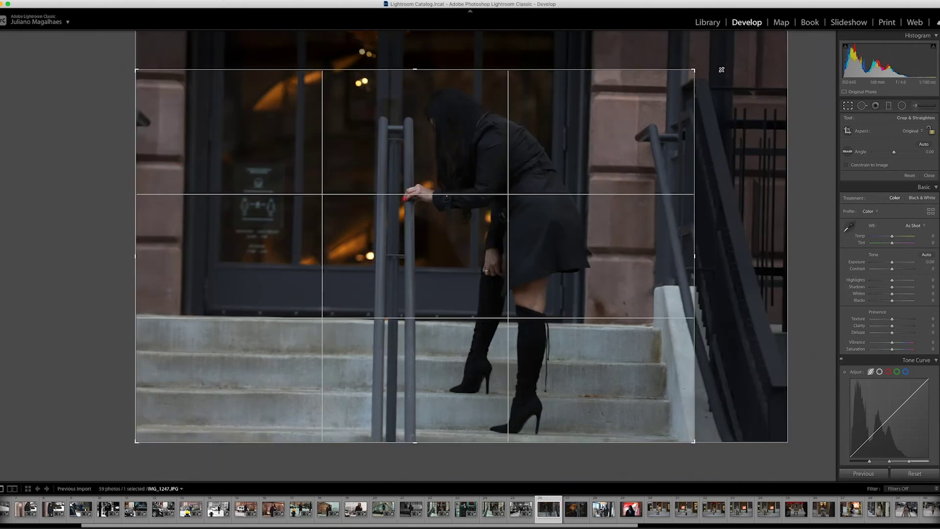
drag(717, 72, 733, 54)
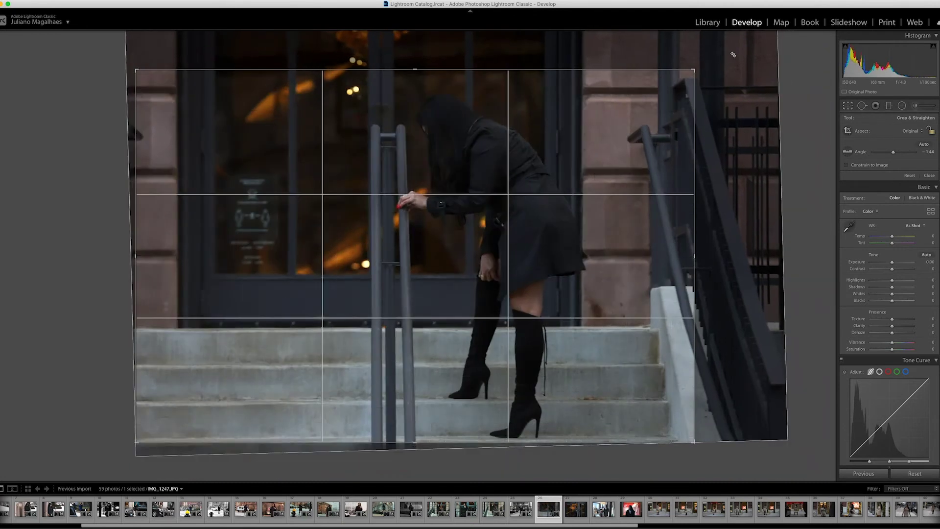
key(Return)
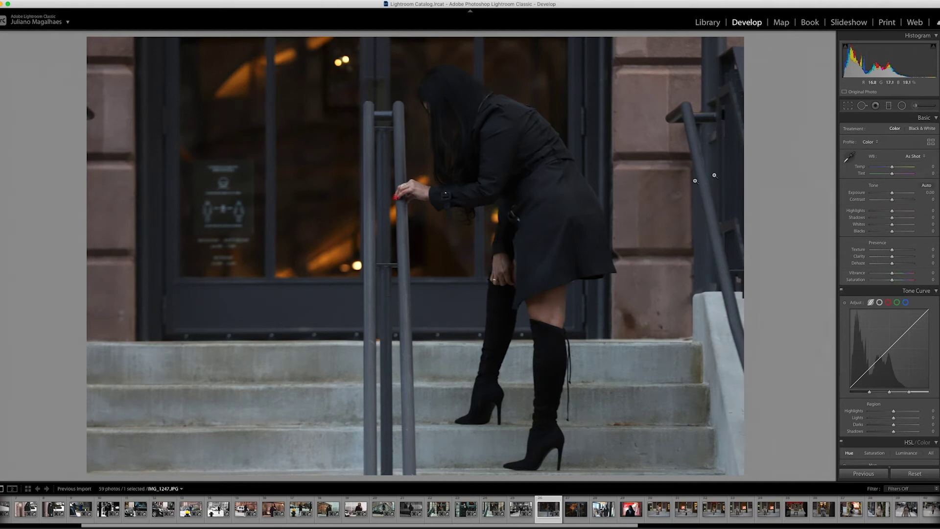
click(493, 507)
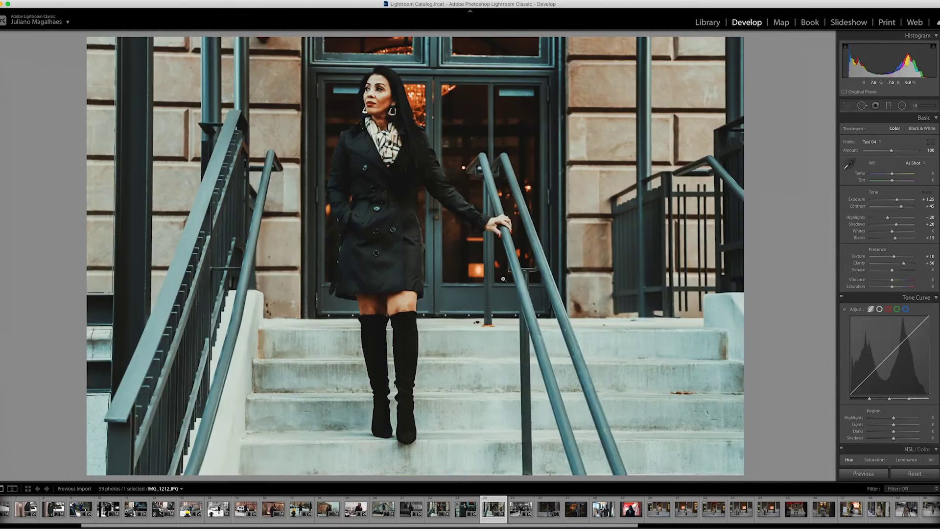
Step: Copy IMG_1212's Taxi 04 develop settings and paste them onto IMG_1247
right_click(503, 279)
mouse_move(547, 281)
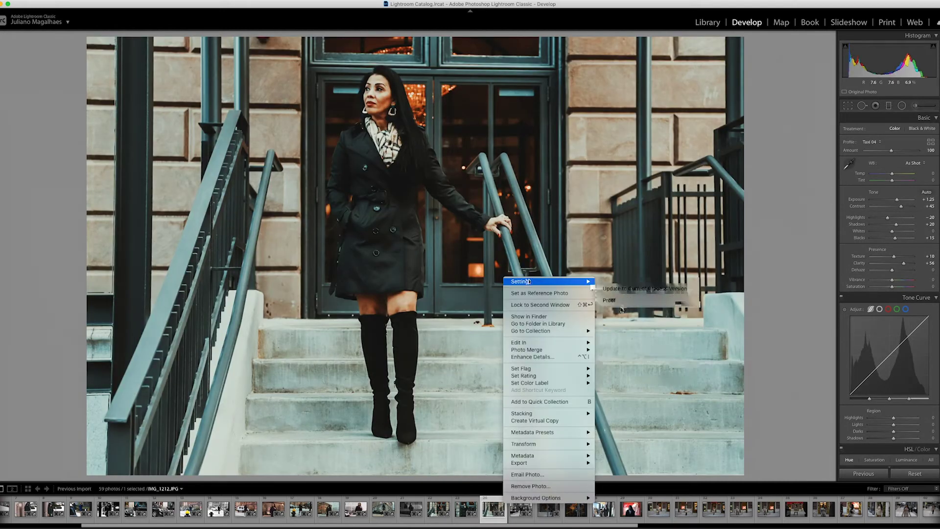
click(621, 312)
click(585, 259)
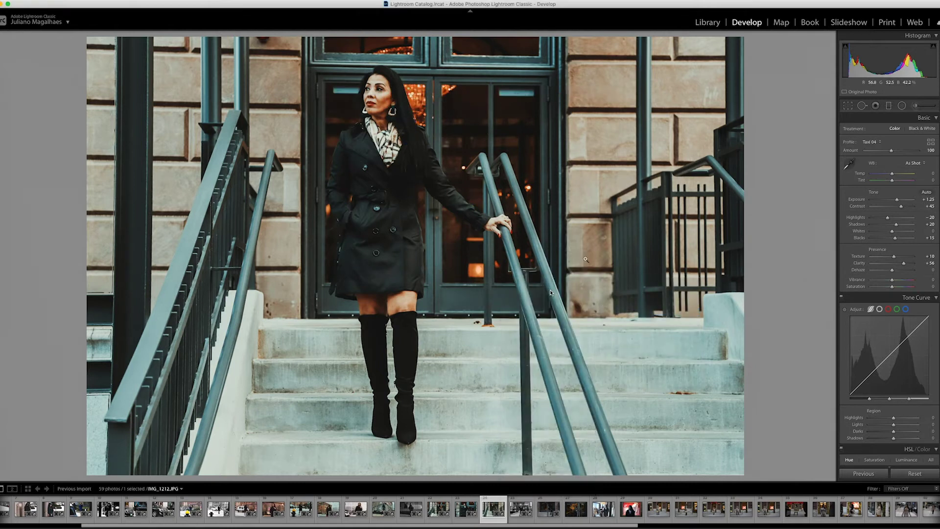
click(549, 509)
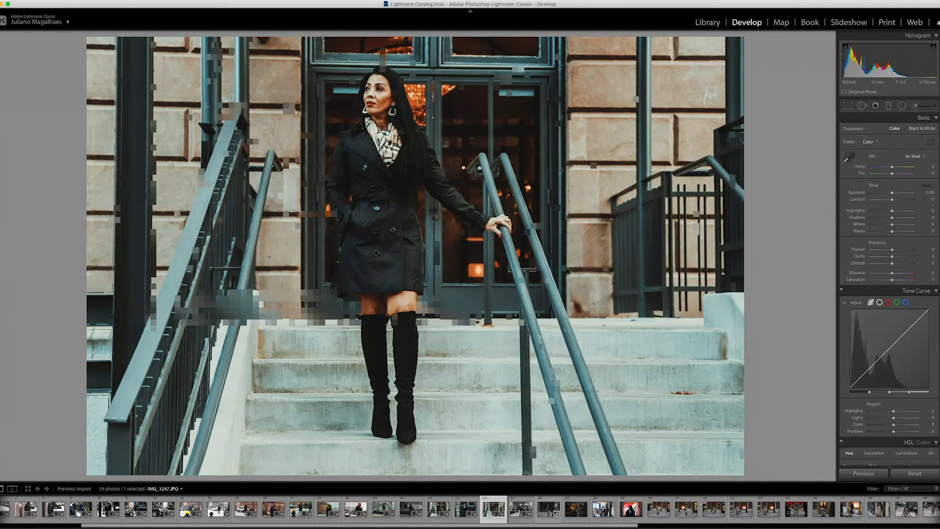
key(ctrl+shift+v)
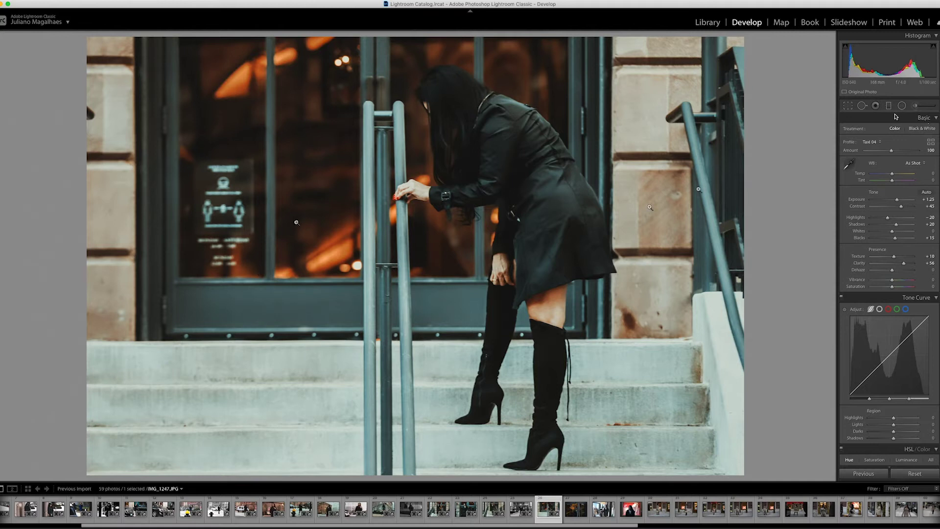
Step: Paint Heal spots over the door sign with a size-77 Spot Removal brush
key(shift+m)
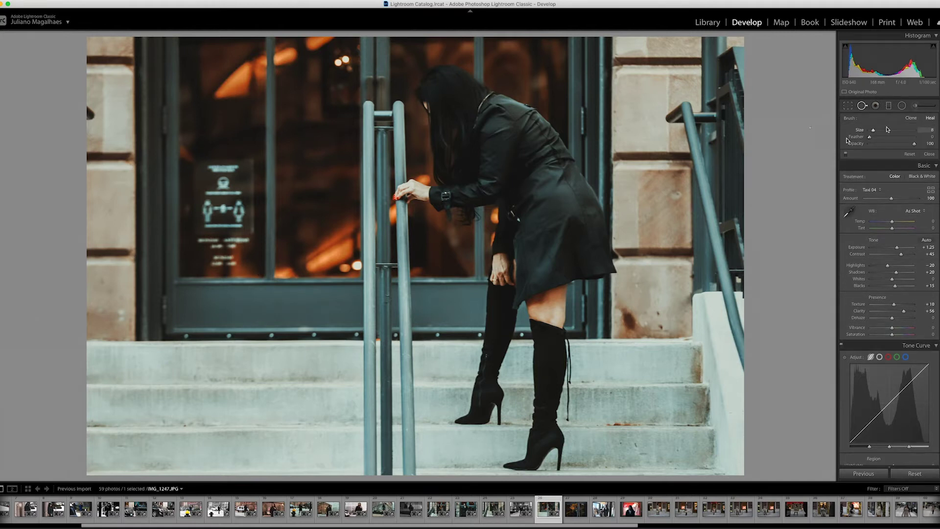
click(861, 105)
scroll(223, 229, up, 10)
mouse_move(230, 254)
mouse_down()
mouse_move(209, 246)
mouse_move(244, 171)
mouse_up()
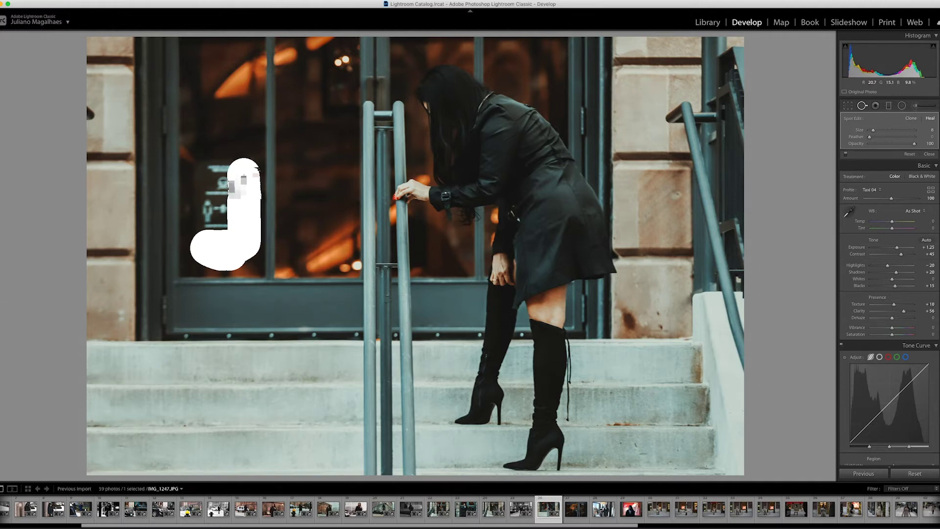
mouse_move(244, 171)
mouse_down()
mouse_move(204, 220)
mouse_move(233, 210)
mouse_up()
drag(551, 132, 589, 123)
Step: Move the heal source onto the dark window reflections and finish spot removal
key(slash)
drag(214, 104, 225, 96)
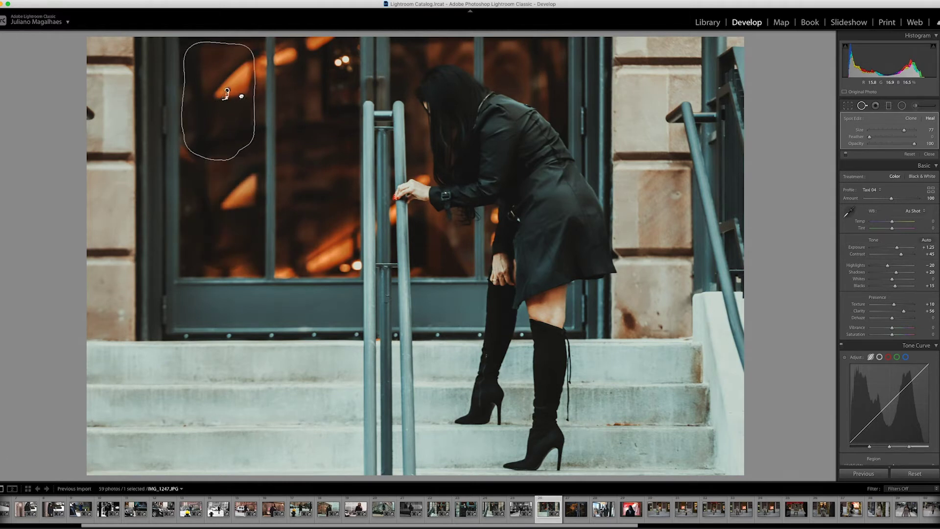
drag(240, 98, 239, 99)
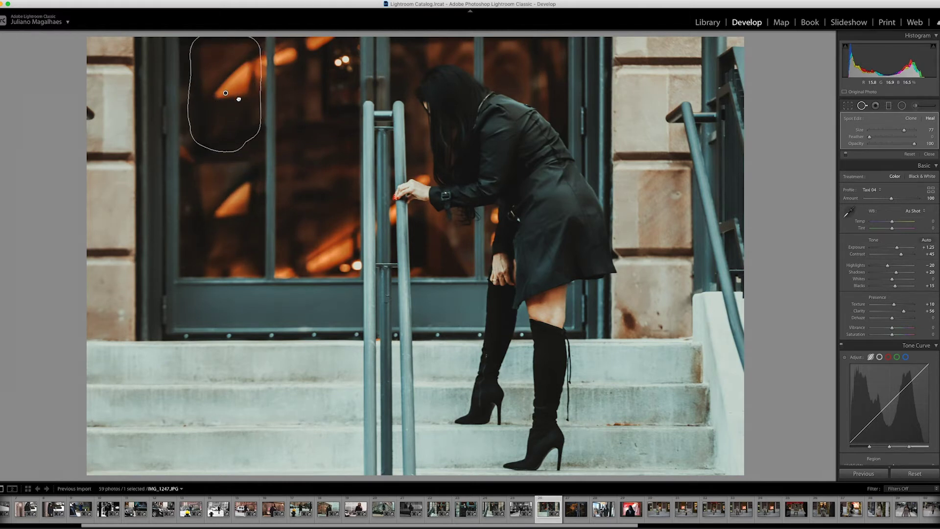
key(q)
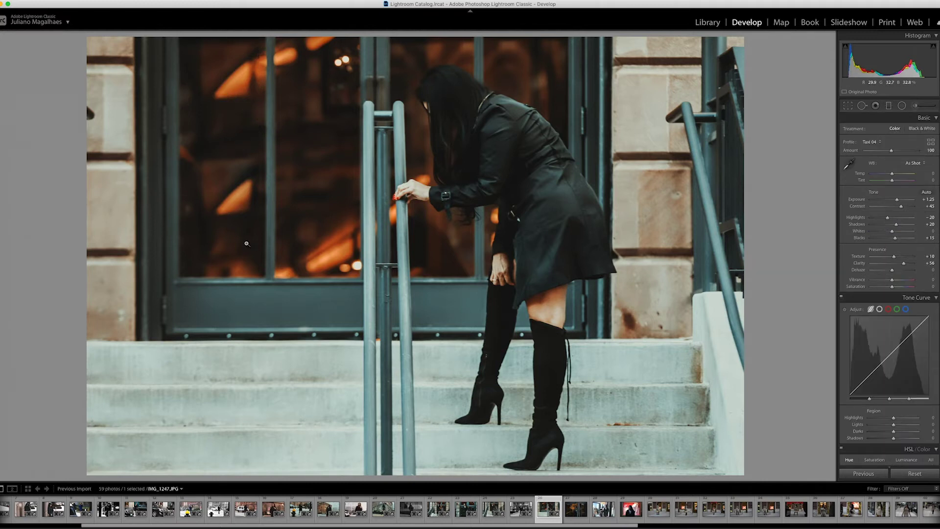
key(r)
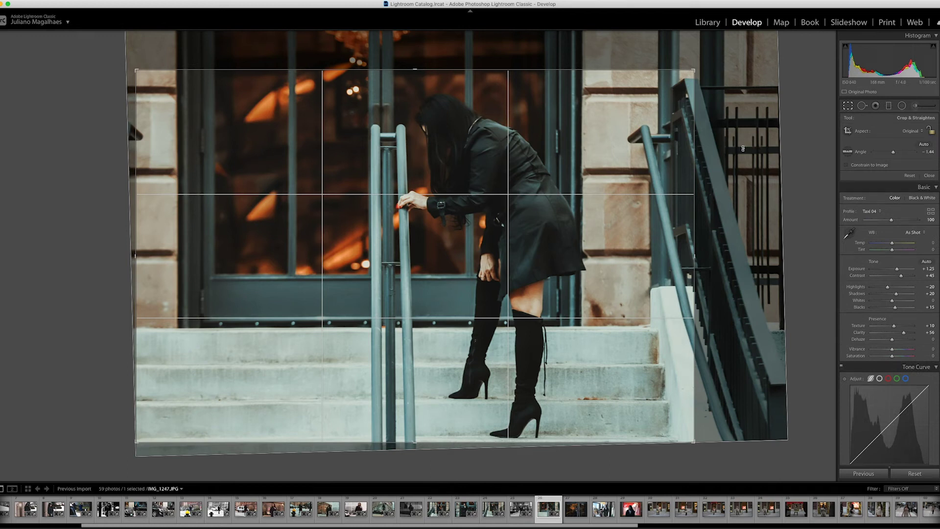
Step: Straighten the stair photo to about -0.44°, apply it, then refine the angle to -0.72°
drag(708, 70, 706, 69)
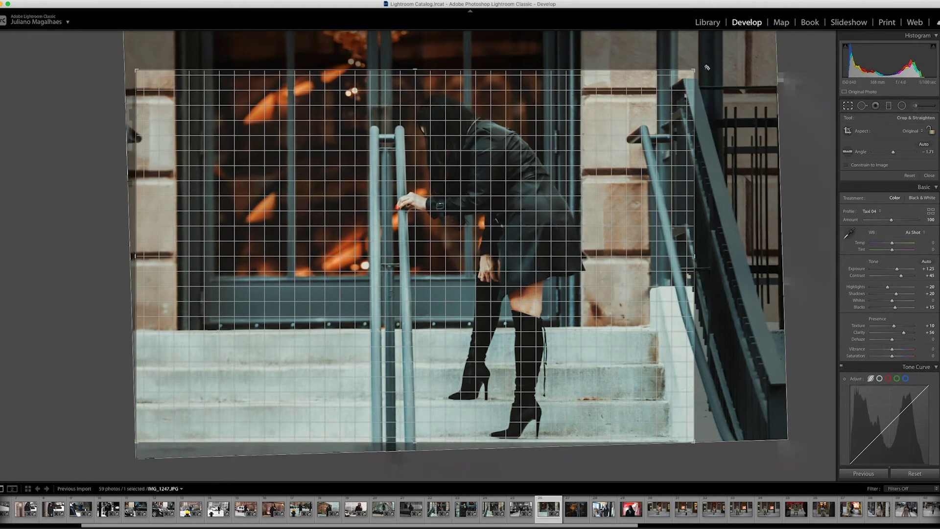
drag(706, 68, 706, 72)
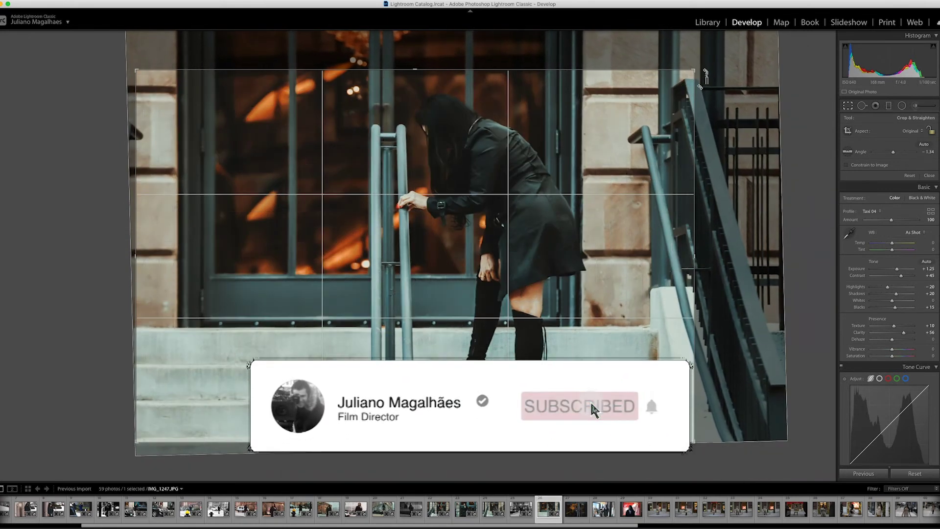
mouse_move(706, 72)
mouse_down()
mouse_move(702, 64)
mouse_move(699, 73)
mouse_up()
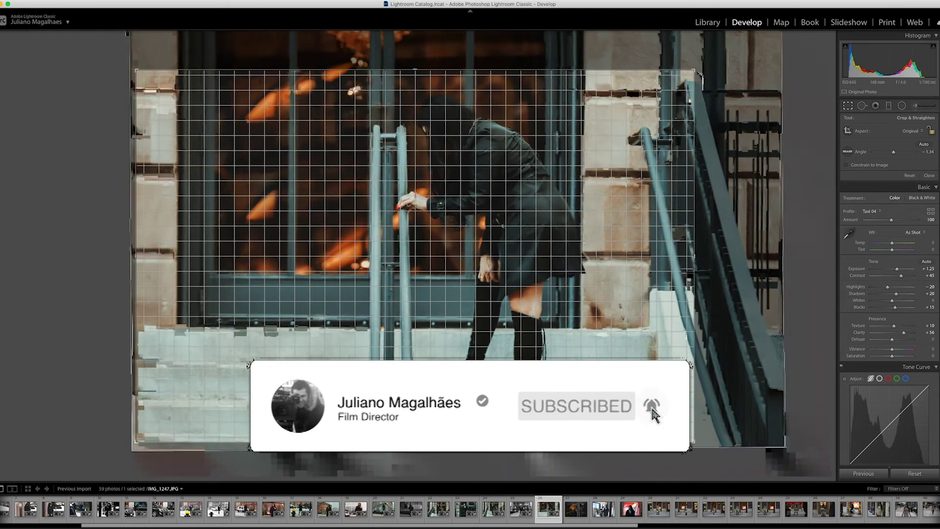
drag(699, 74, 700, 71)
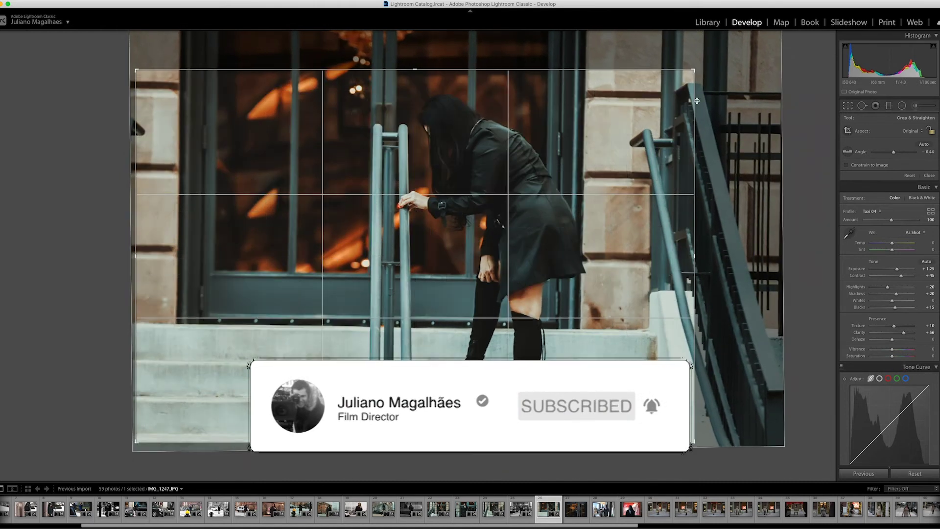
key(Return)
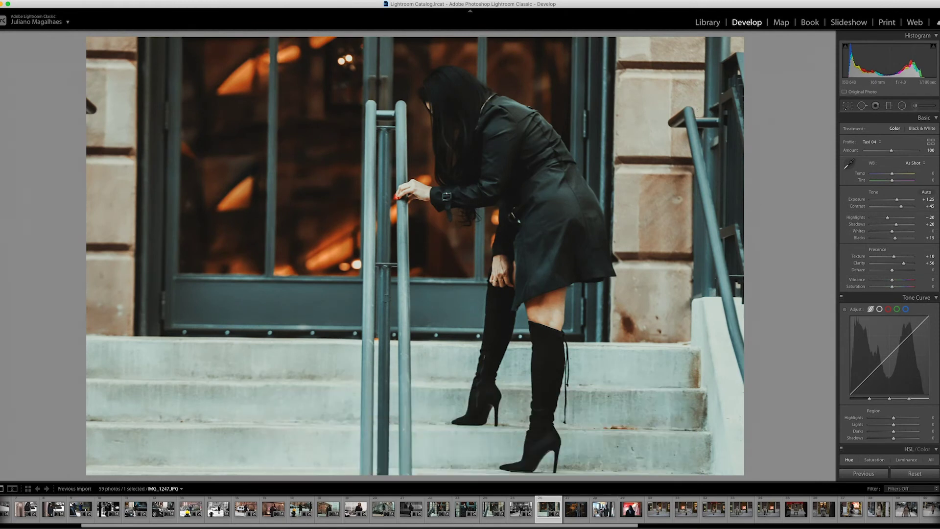
key(r)
drag(715, 69, 711, 64)
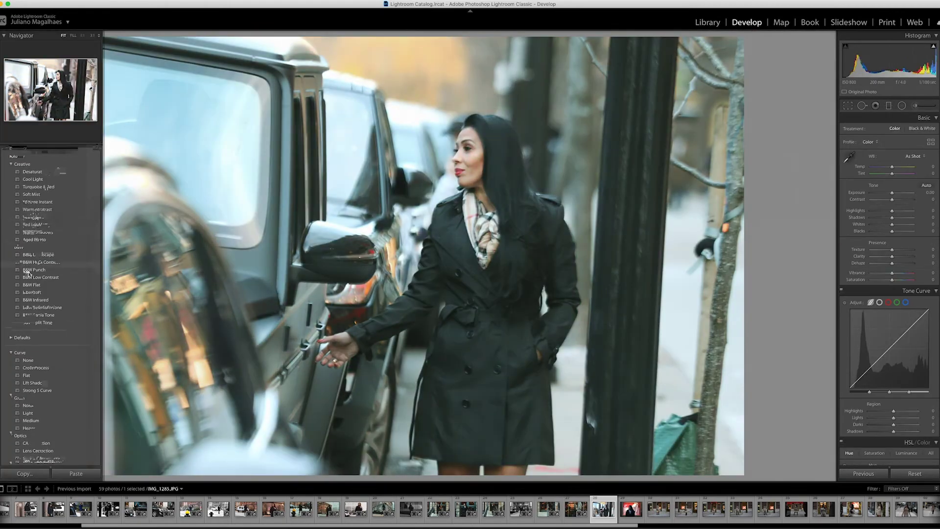
Step: Compare the B&W High Contrast and B&W Punch presets, settling on B&W Punch
click(33, 265)
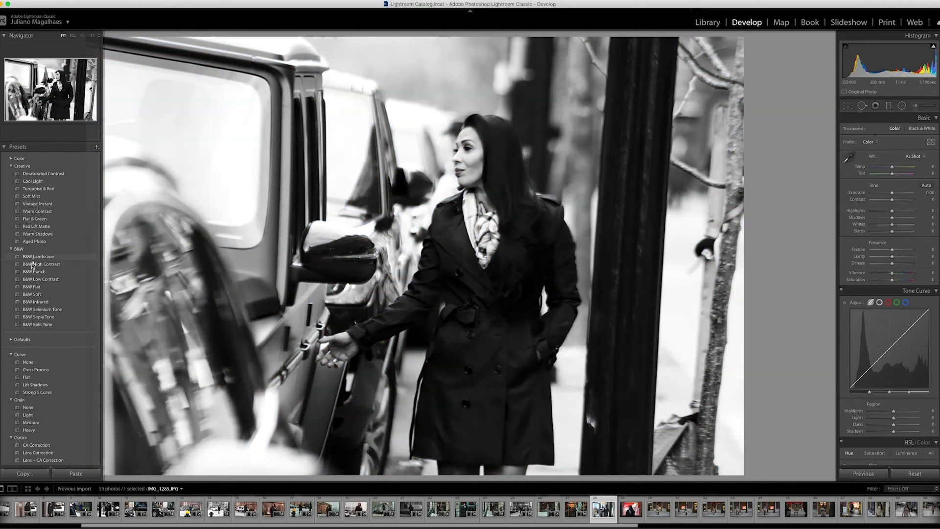
click(30, 271)
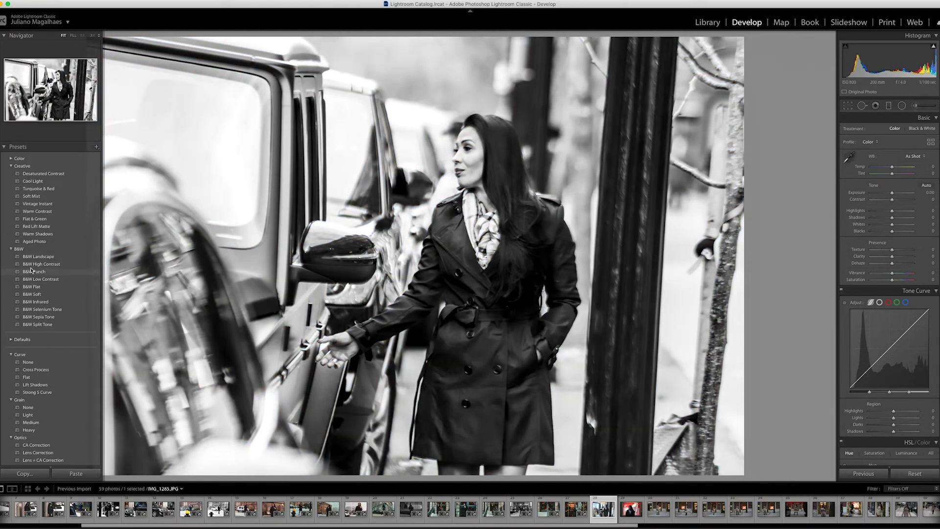
click(32, 266)
click(31, 271)
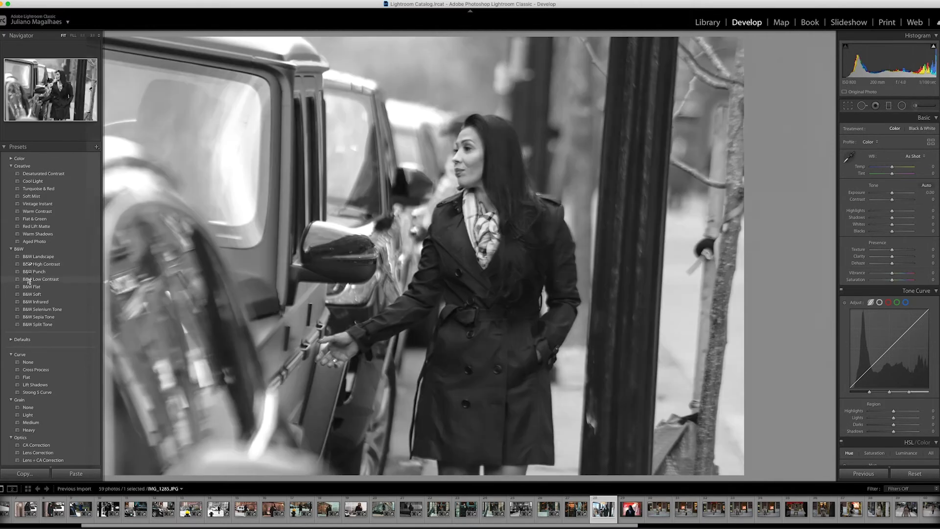
click(29, 273)
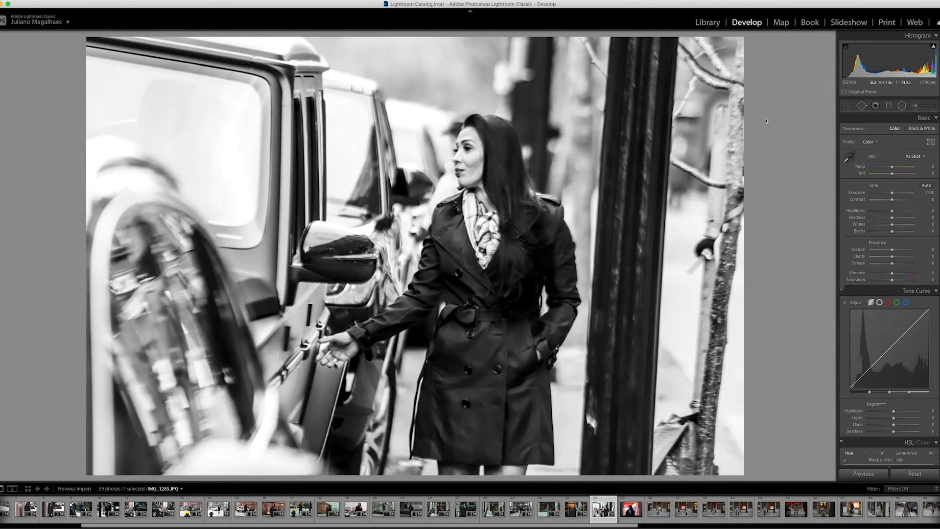
click(847, 106)
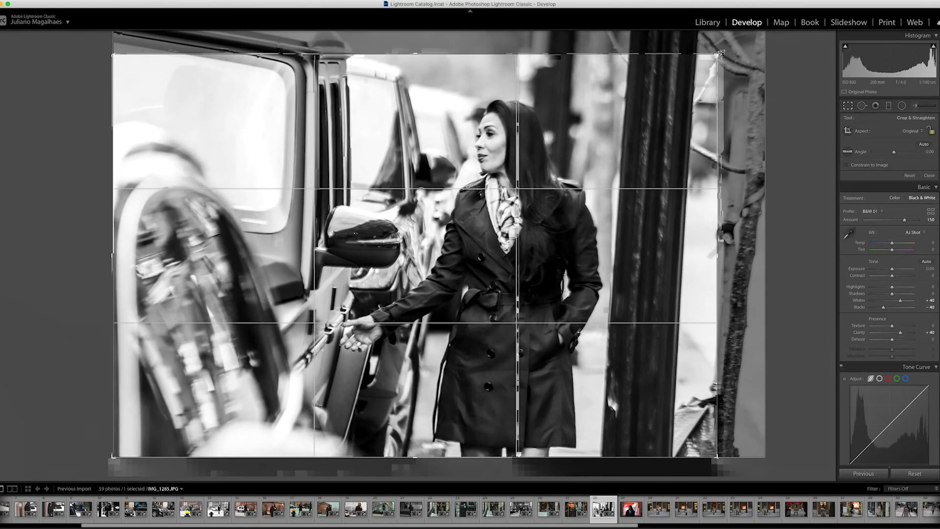
Step: Rotate the black-and-white portrait about -3.35° and commit the crop
drag(727, 48, 720, 57)
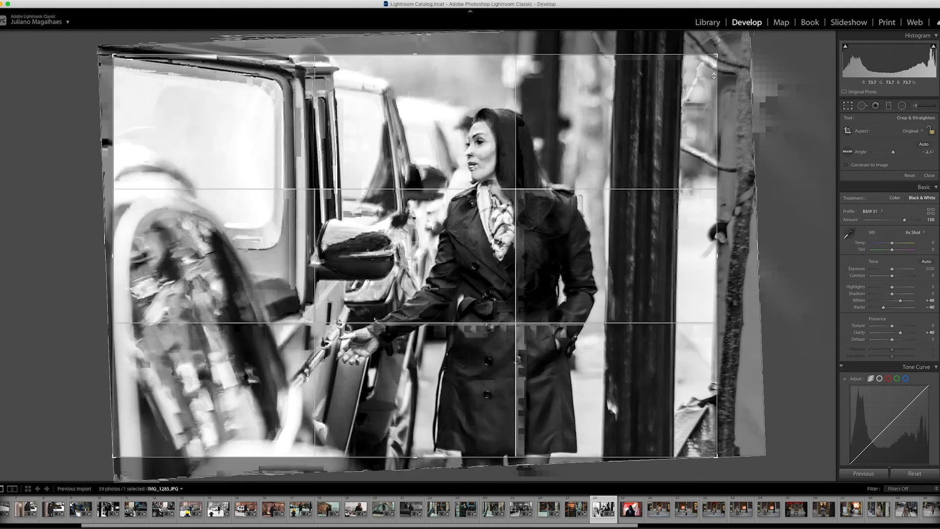
mouse_move(720, 57)
mouse_down()
mouse_move(720, 47)
mouse_move(723, 68)
mouse_up()
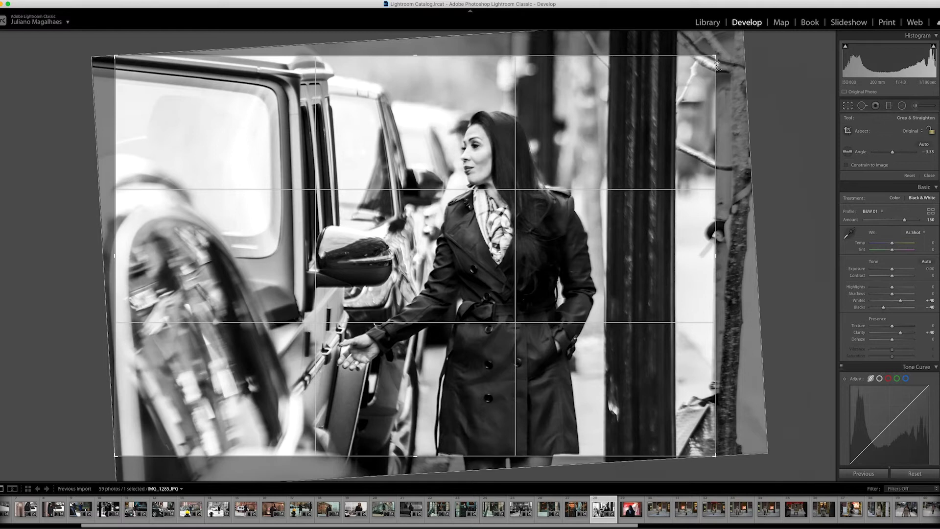
key(Return)
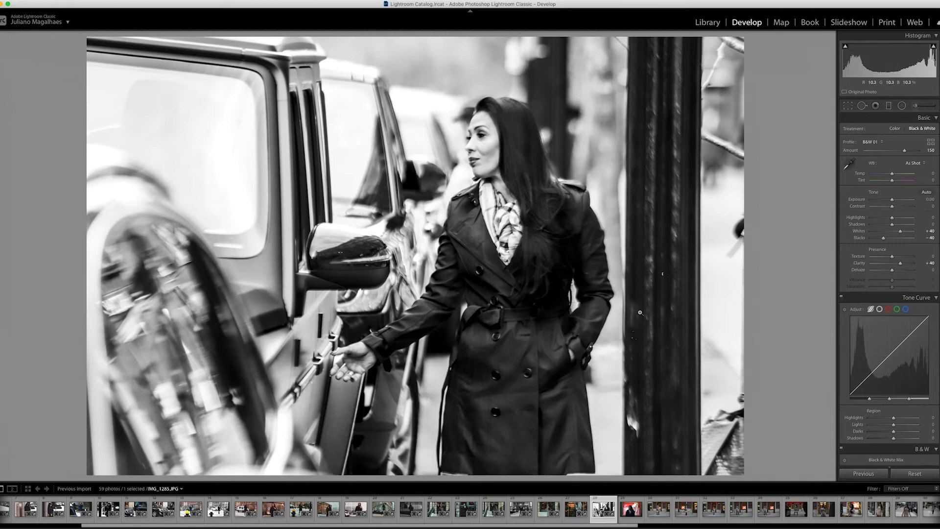
Step: Tighten the crop around the woman, commit it, and open the red window-display portrait
click(847, 105)
click(923, 144)
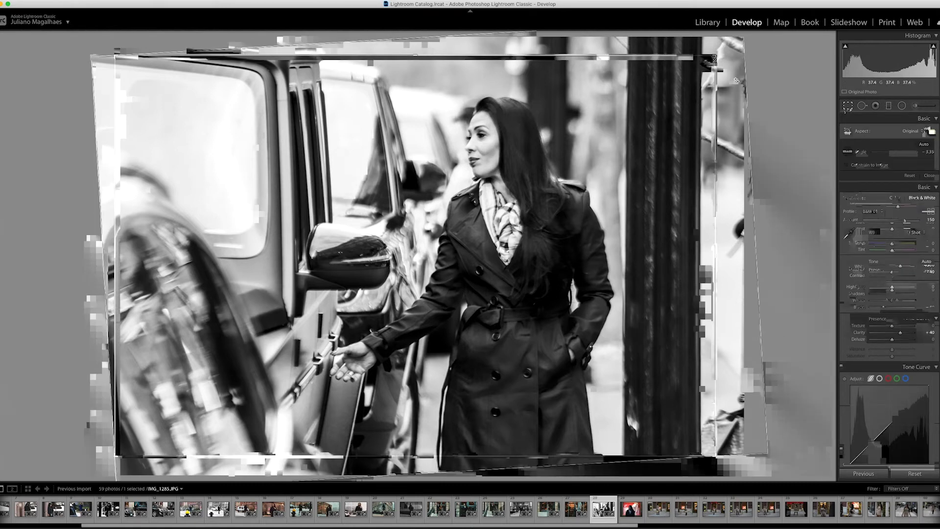
key(Return)
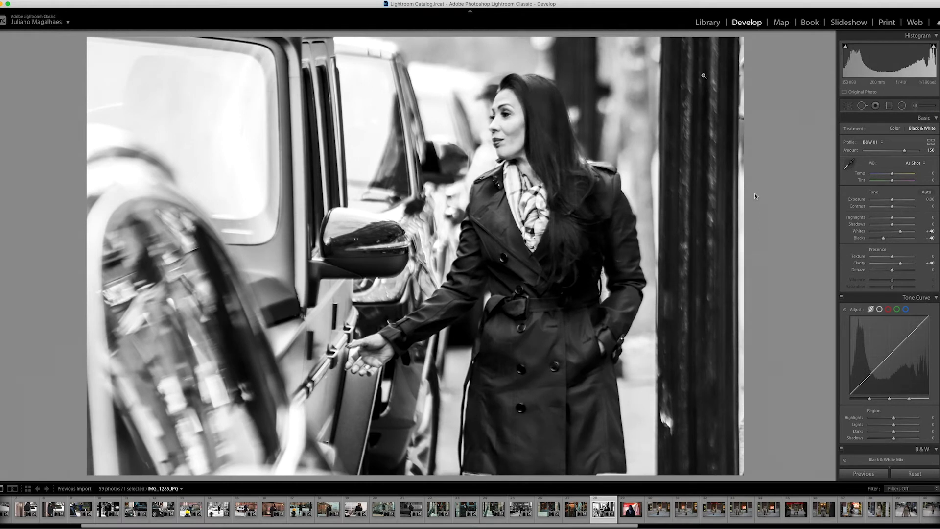
click(622, 515)
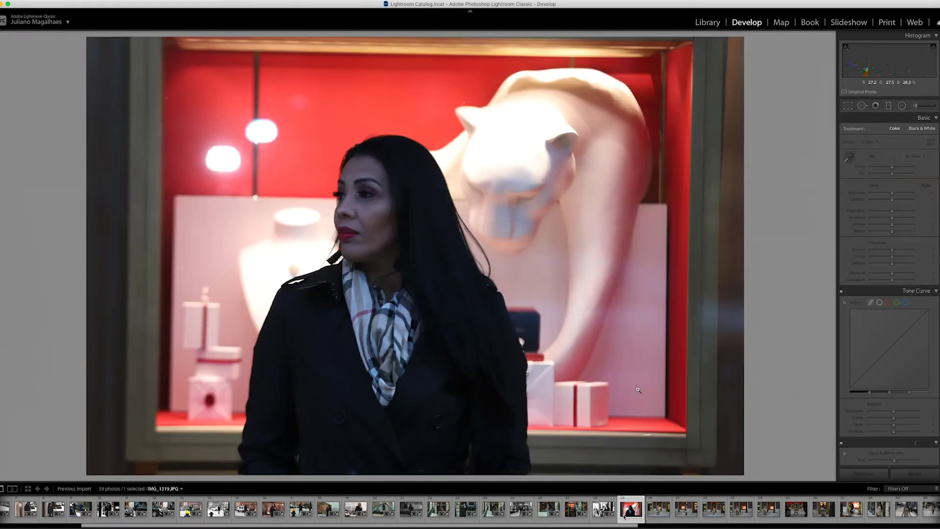
Step: Paste the previous Taxi 04 grade, compare it, then undo back to the original colours
key(ctrl+shift+v)
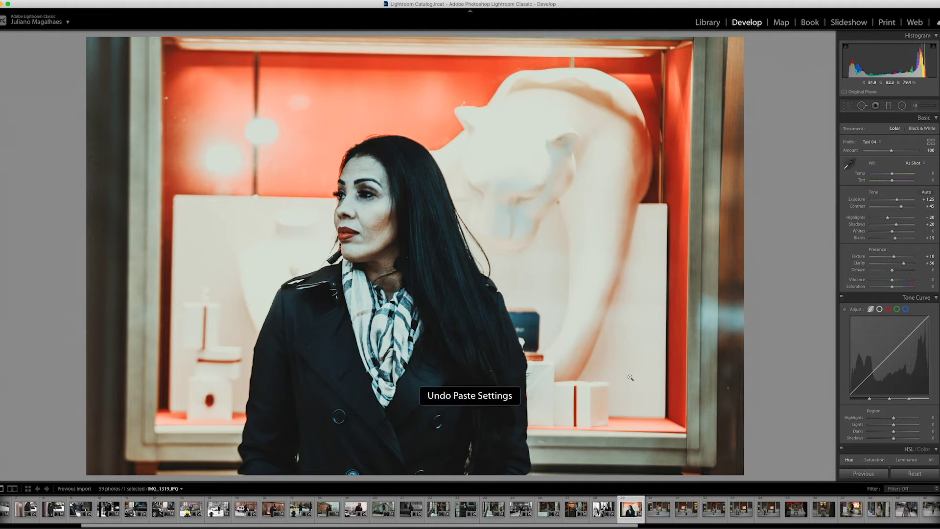
key(ctrl+z)
key(ctrl+shift+z)
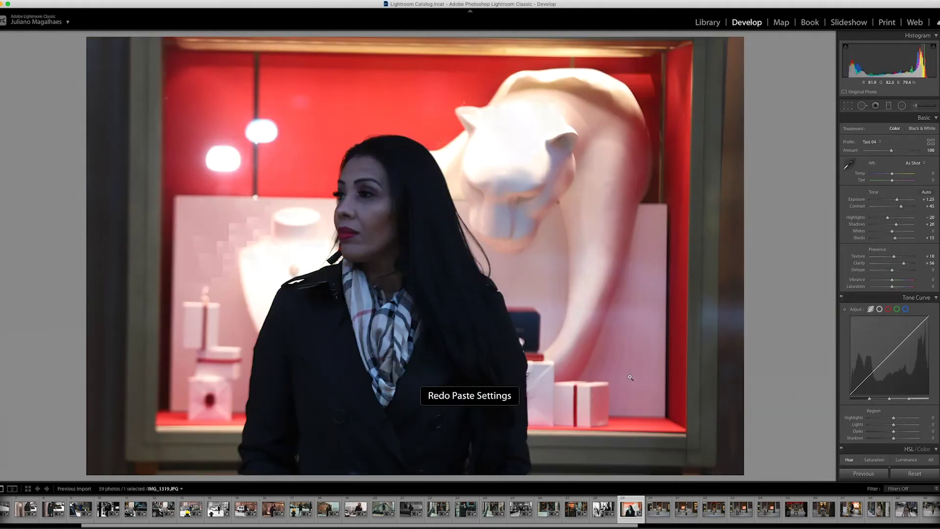
key(ctrl+z)
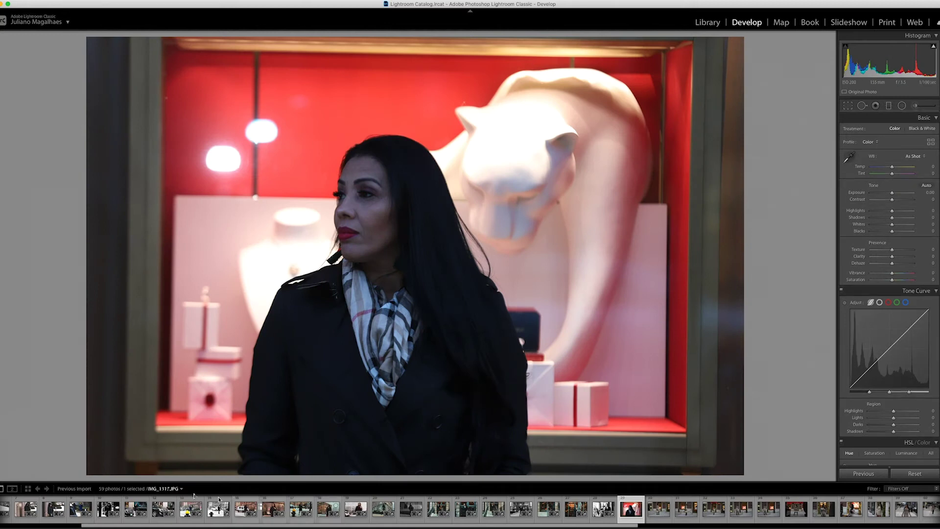
scroll(132, 514, left, 2)
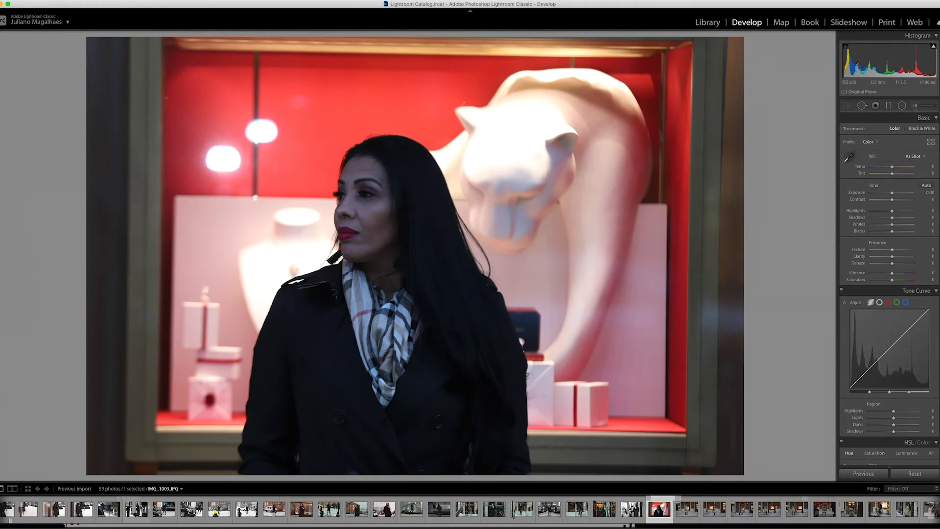
scroll(132, 512, left, 3)
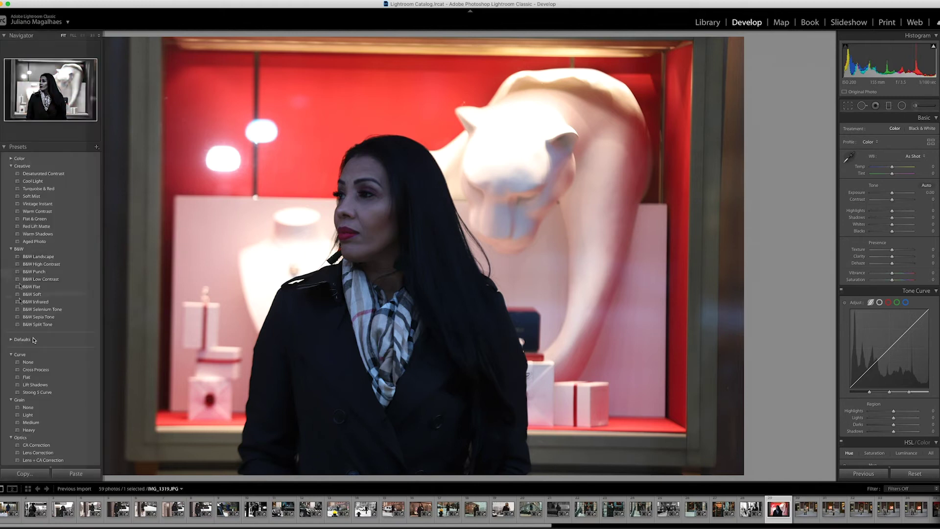
Step: Browse down the Presets list and try a warm orange-and-teal film look
scroll(22, 294, down, 5)
scroll(27, 323, down, 5)
scroll(31, 351, down, 5)
scroll(31, 351, down, 5)
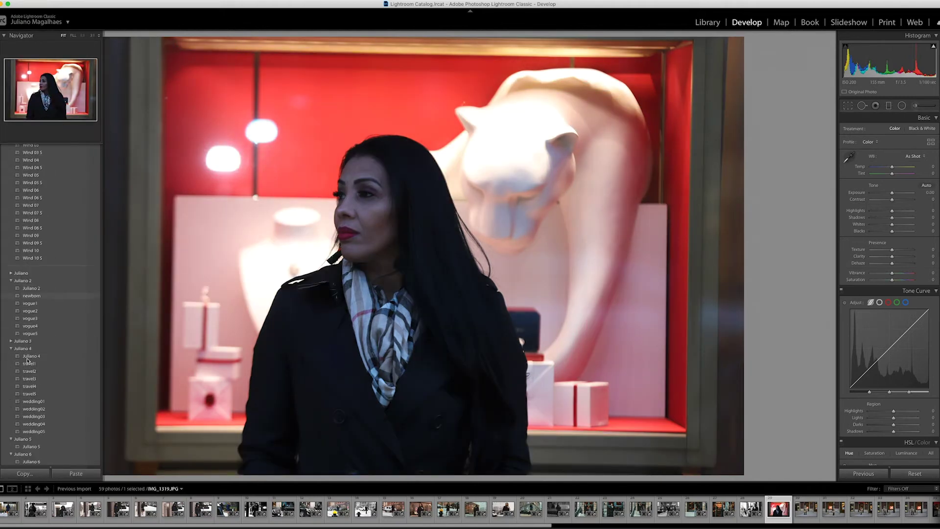
scroll(24, 432, down, 5)
scroll(30, 343, down, 1)
scroll(31, 341, up, 1)
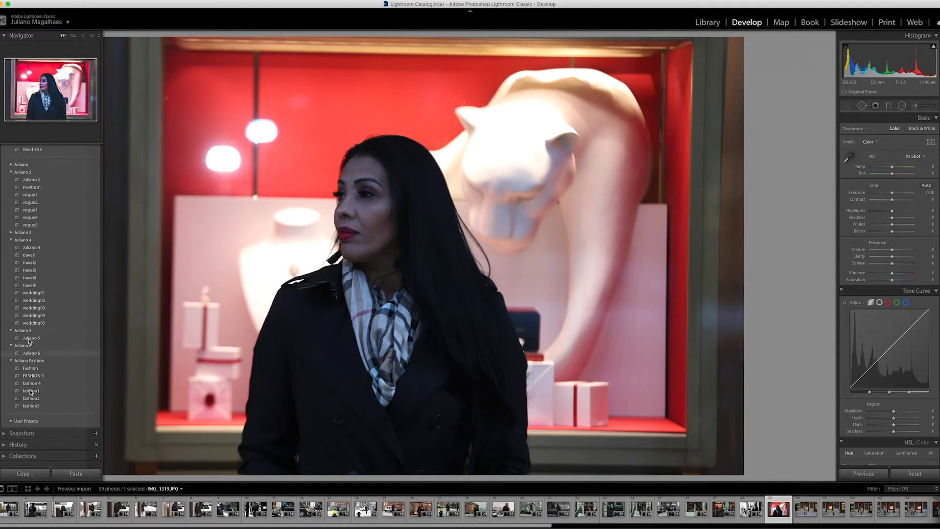
scroll(46, 297, up, 10)
click(44, 297)
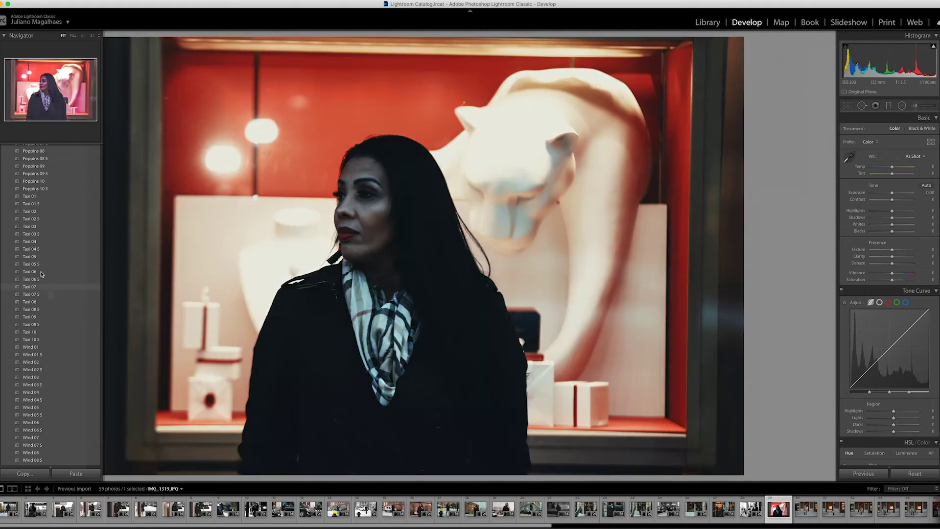
Step: Preview the Papaya Whip and Pandan Papaya presets, then apply Pandan Papaya 05
scroll(41, 274, up, 3)
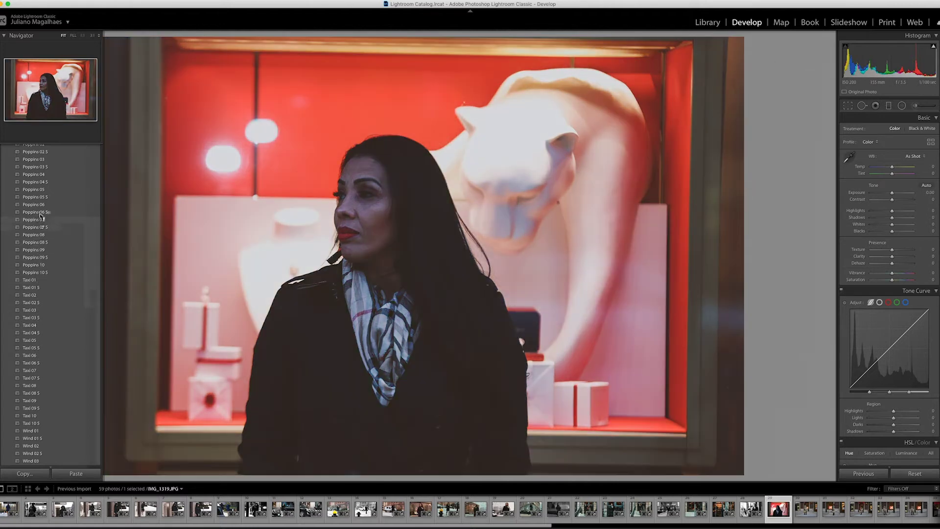
scroll(40, 215, up, 2)
scroll(40, 214, up, 2)
scroll(40, 214, up, 2)
scroll(41, 214, up, 1)
scroll(40, 214, up, 3)
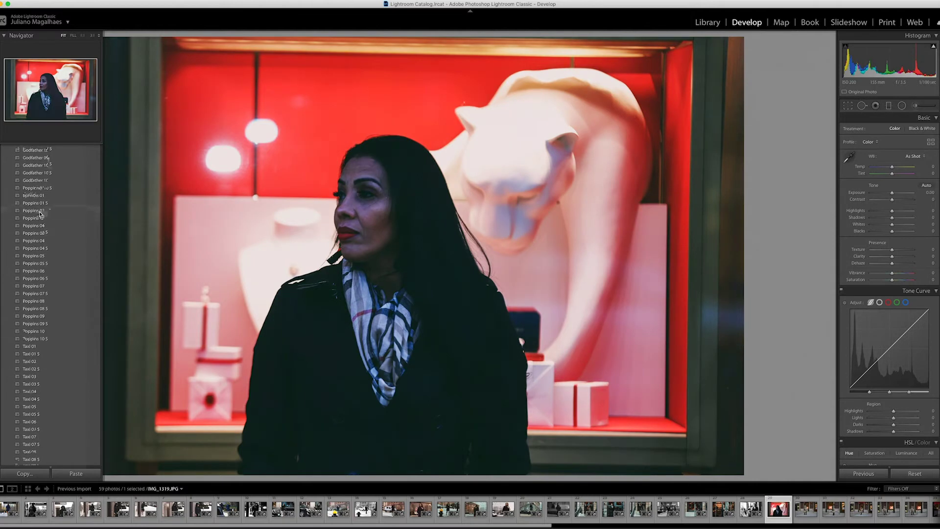
scroll(40, 214, up, 2)
scroll(40, 214, up, 2)
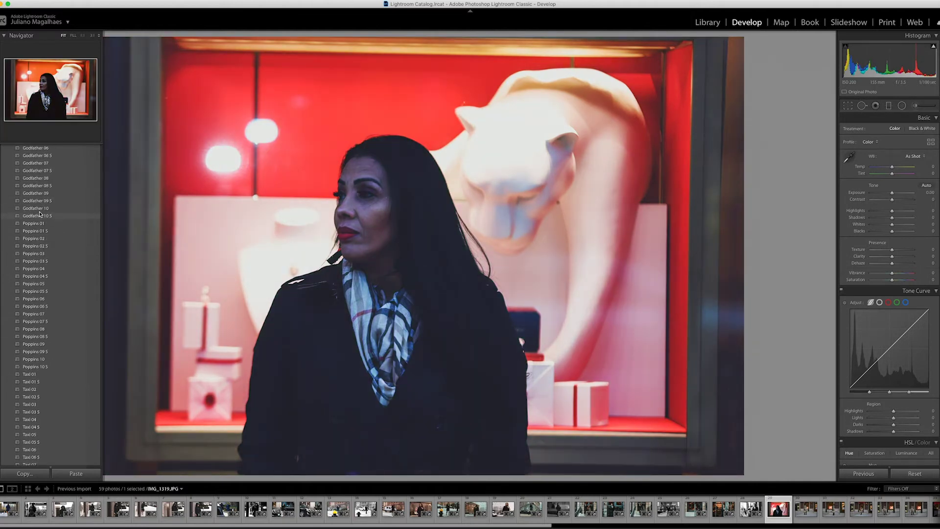
scroll(40, 214, up, 2)
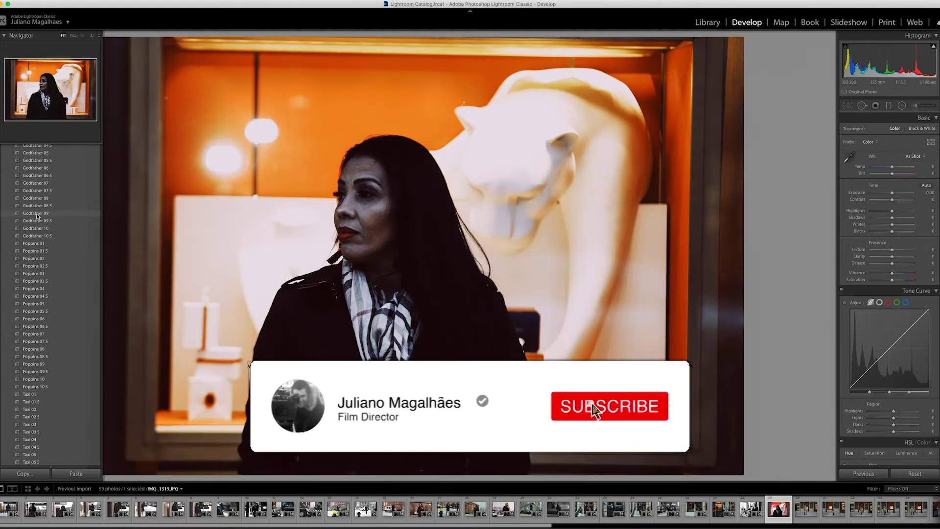
scroll(37, 215, up, 2)
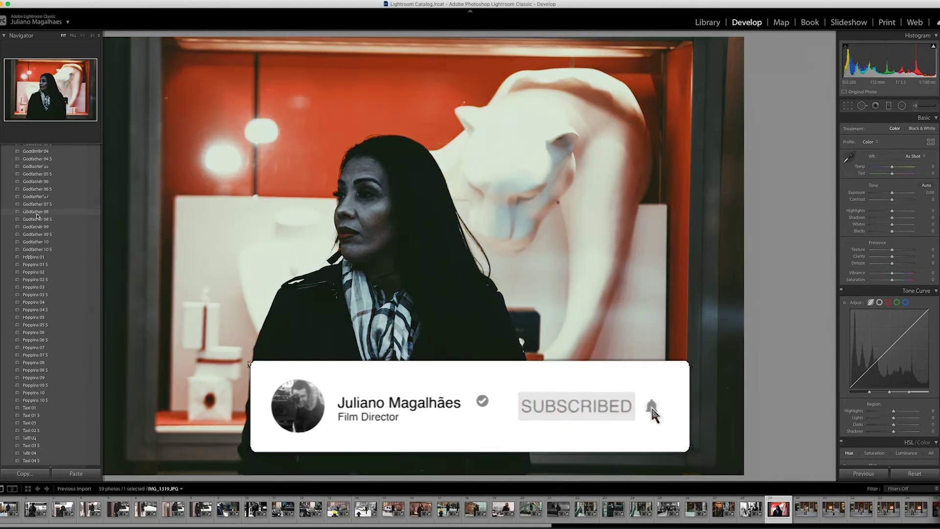
scroll(37, 215, up, 2)
scroll(37, 216, up, 1)
scroll(36, 216, up, 2)
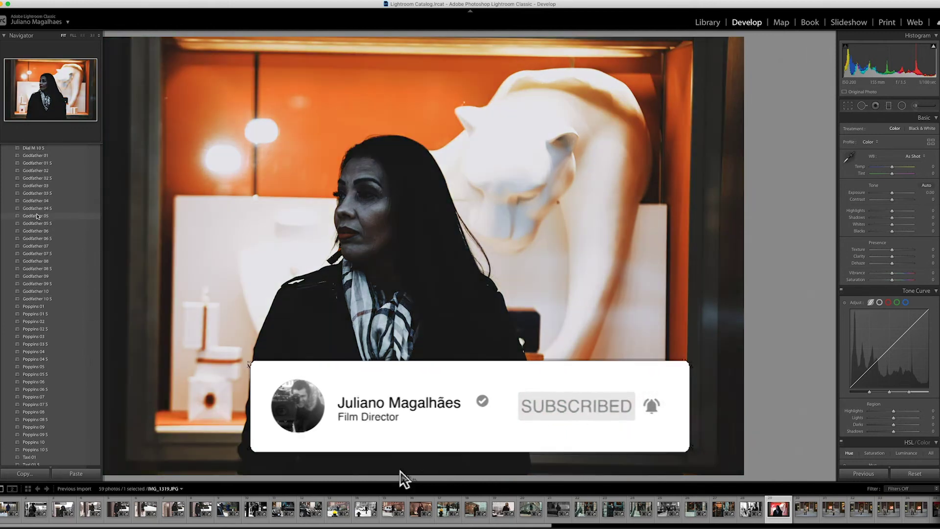
scroll(37, 216, up, 2)
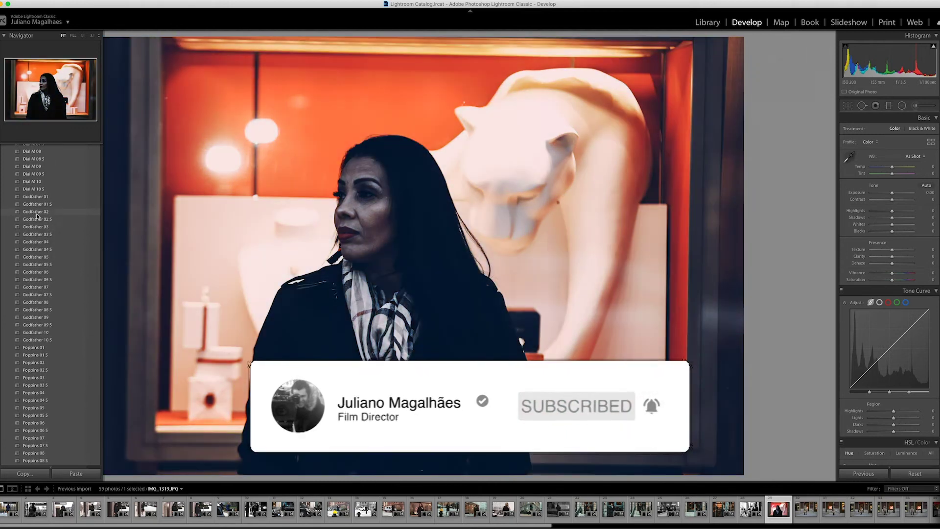
scroll(37, 216, up, 2)
scroll(36, 216, up, 3)
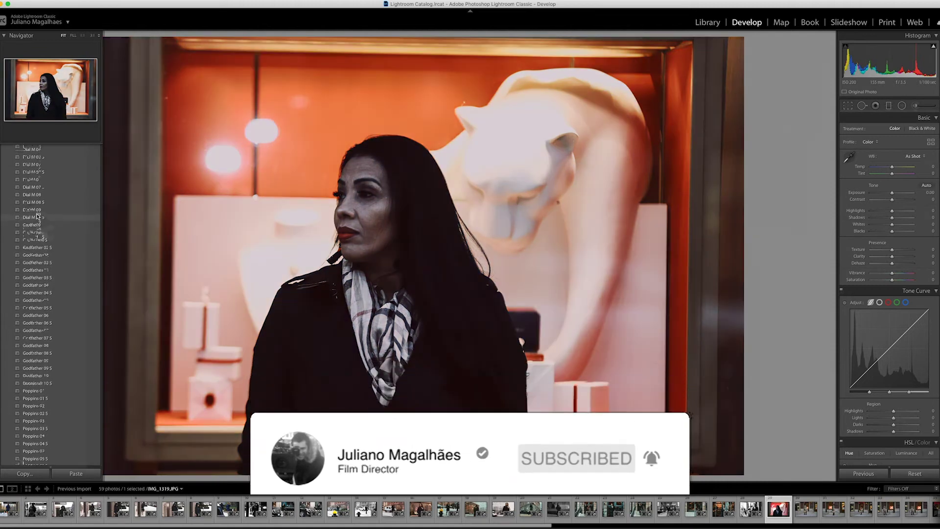
scroll(37, 216, up, 3)
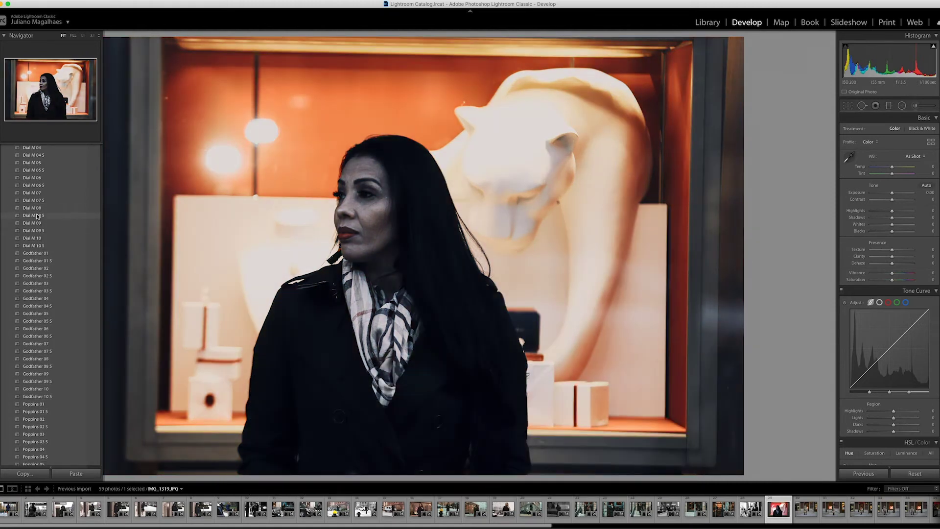
scroll(37, 216, up, 5)
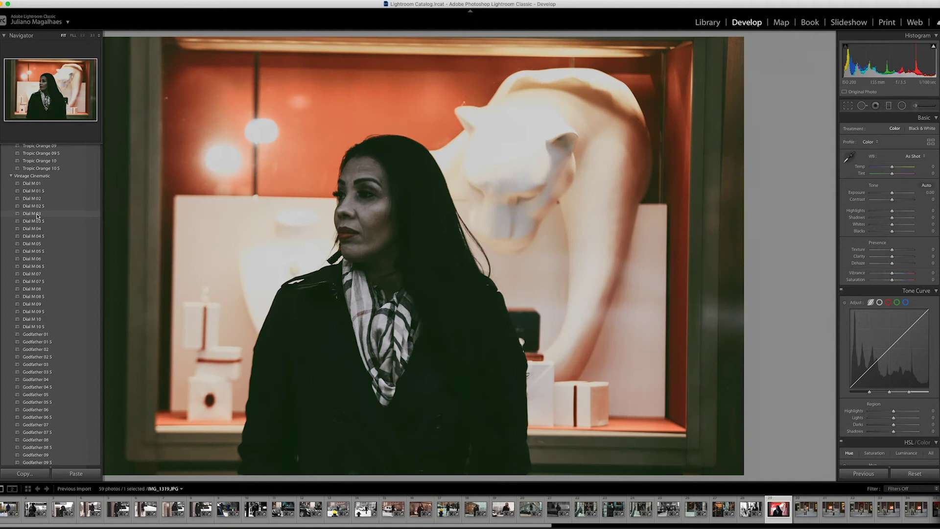
scroll(37, 216, up, 2)
scroll(37, 216, up, 3)
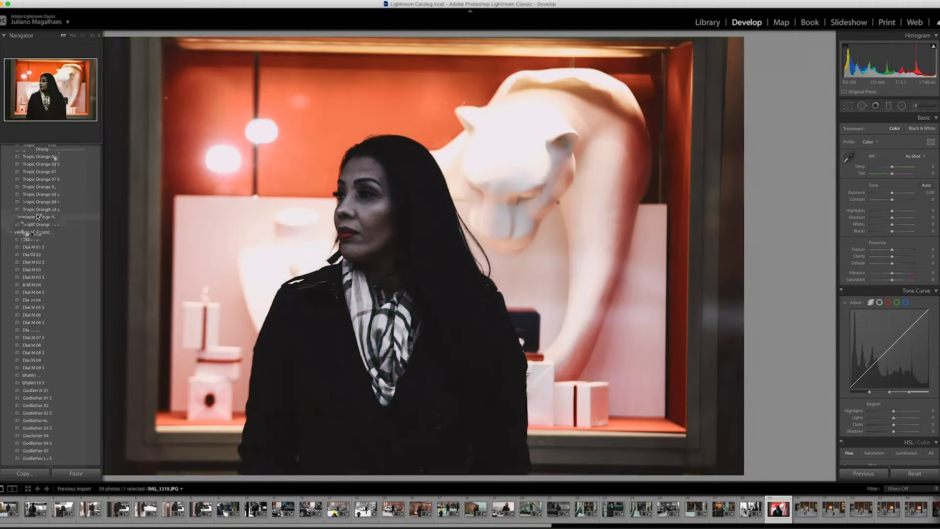
scroll(37, 216, up, 2)
scroll(37, 216, down, 1)
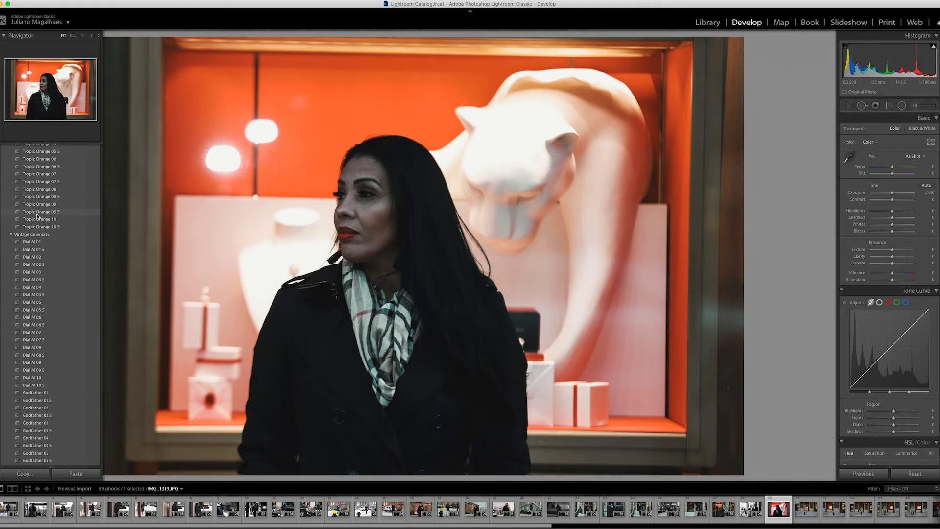
scroll(37, 216, up, 1)
scroll(37, 216, up, 1)
scroll(37, 216, up, 1)
scroll(37, 215, up, 1)
scroll(37, 216, up, 2)
scroll(37, 216, up, 3)
scroll(37, 216, up, 3)
scroll(37, 216, up, 4)
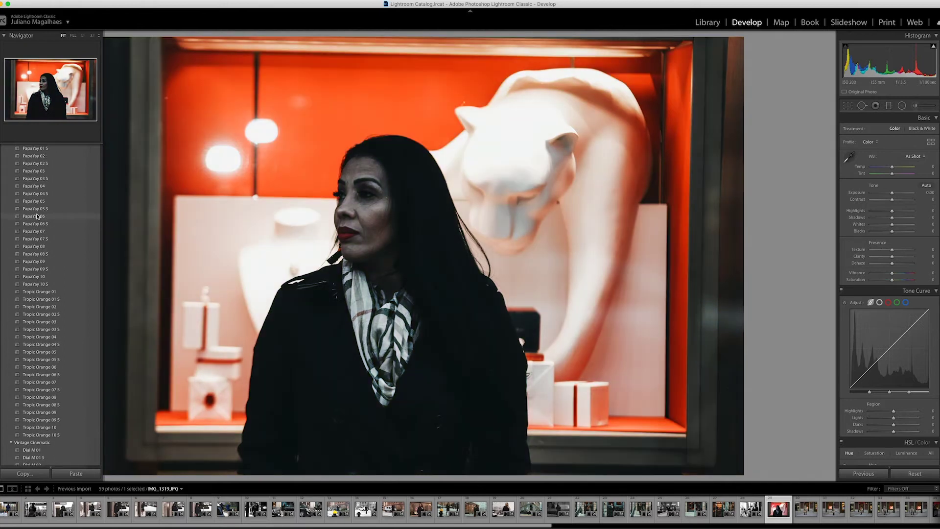
scroll(37, 216, up, 2)
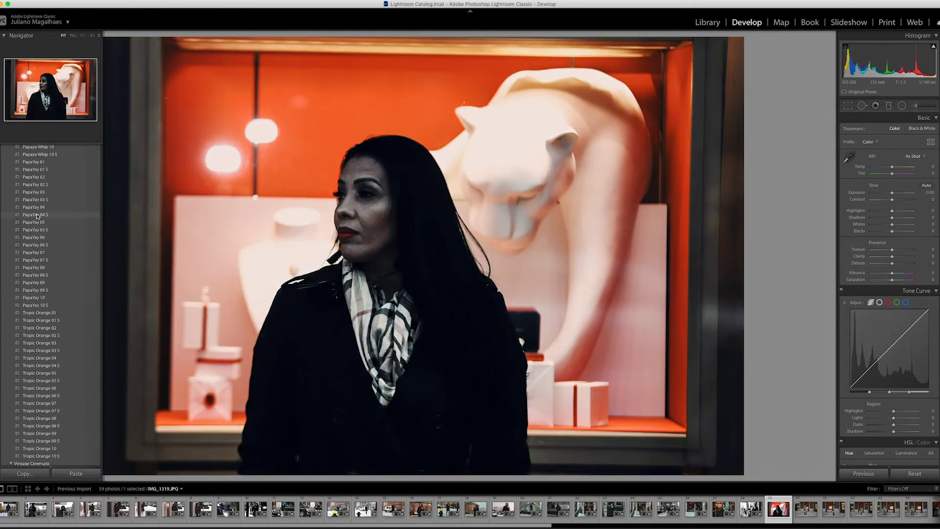
scroll(37, 216, up, 3)
scroll(38, 216, up, 3)
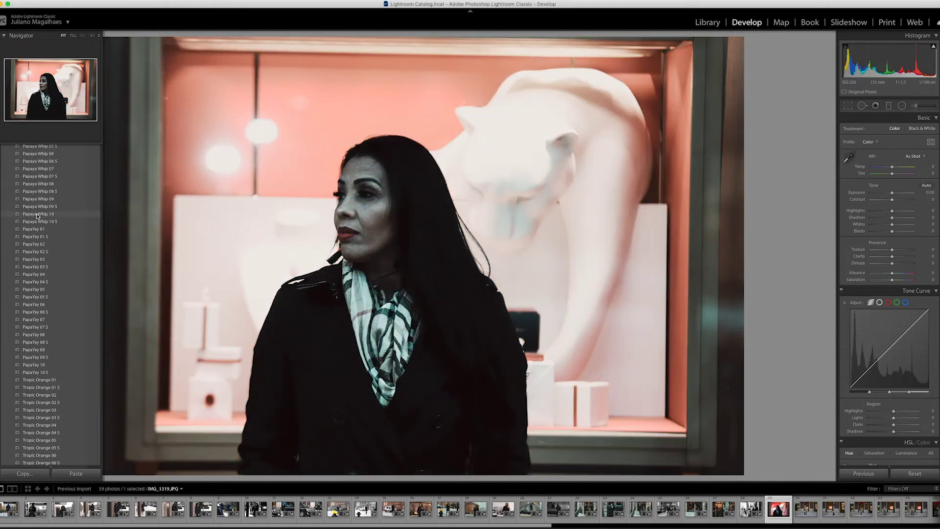
scroll(38, 216, up, 2)
scroll(37, 216, up, 2)
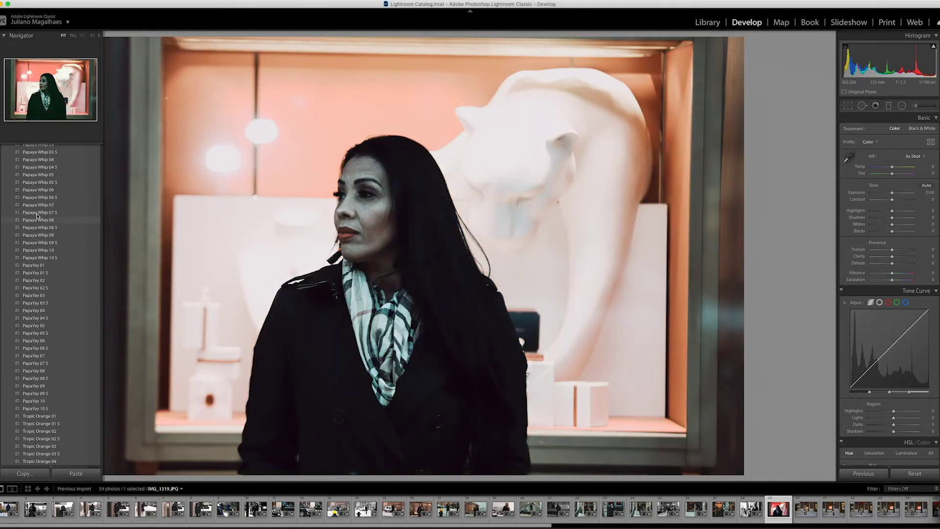
scroll(37, 216, up, 1)
scroll(37, 216, up, 2)
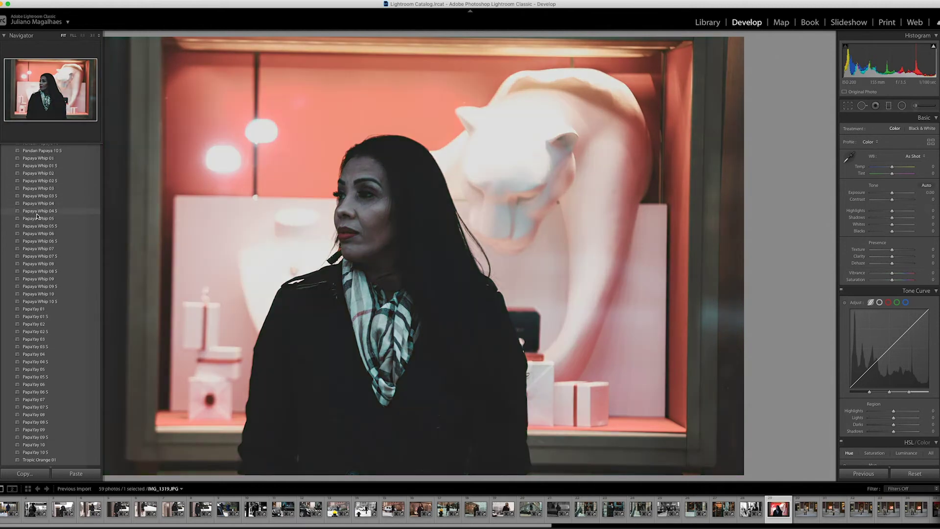
scroll(37, 215, up, 2)
scroll(37, 215, up, 2)
scroll(37, 216, up, 1)
scroll(37, 216, up, 1)
scroll(37, 216, up, 2)
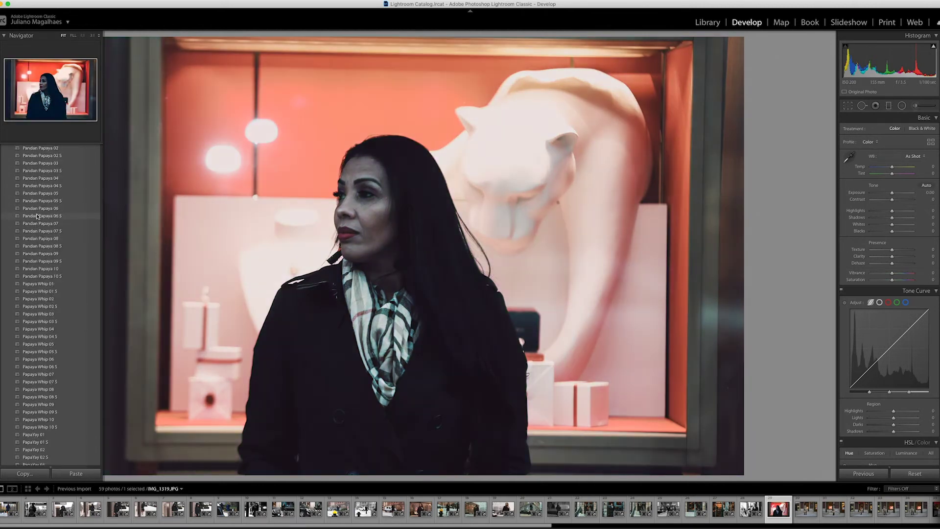
scroll(37, 216, up, 1)
scroll(37, 216, up, 1)
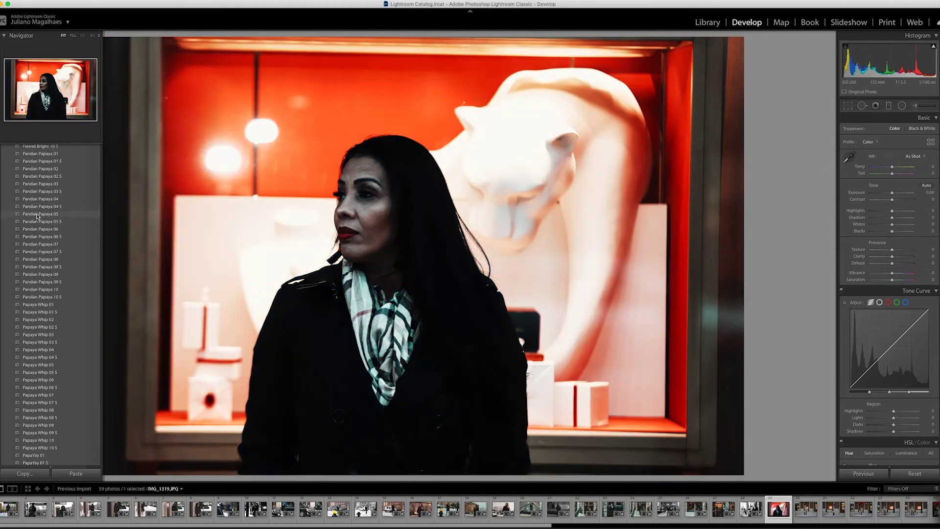
click(37, 216)
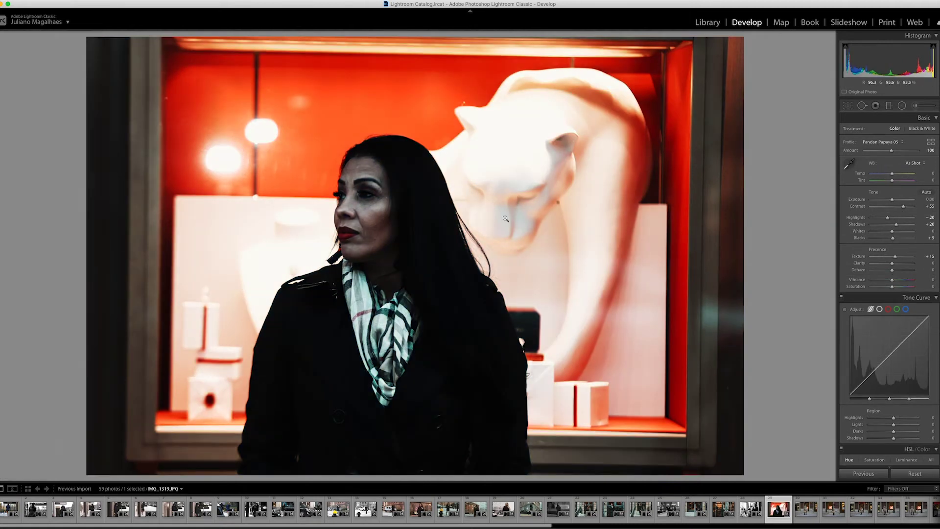
Step: Start Crop & Straighten on the Pandan Papaya 05 graded portrait
click(848, 106)
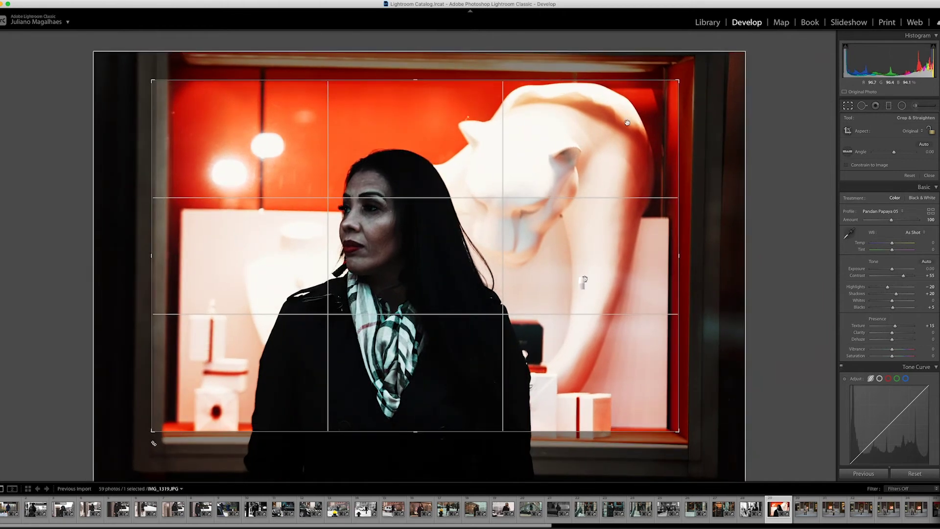
Step: Rotate the portrait to about -1.04° and commit the tighter crop
mouse_move(689, 72)
mouse_down()
mouse_move(691, 60)
mouse_move(690, 70)
mouse_up()
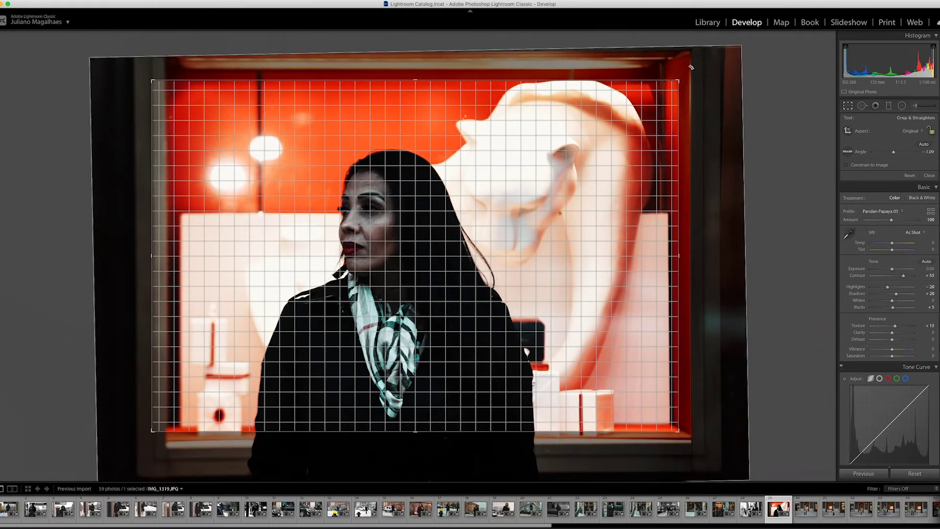
drag(690, 69, 690, 67)
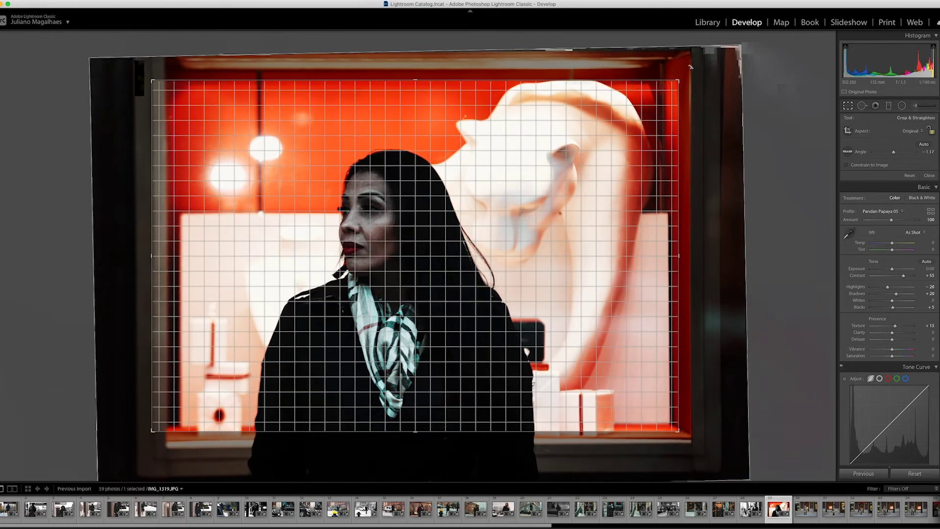
drag(690, 67, 684, 75)
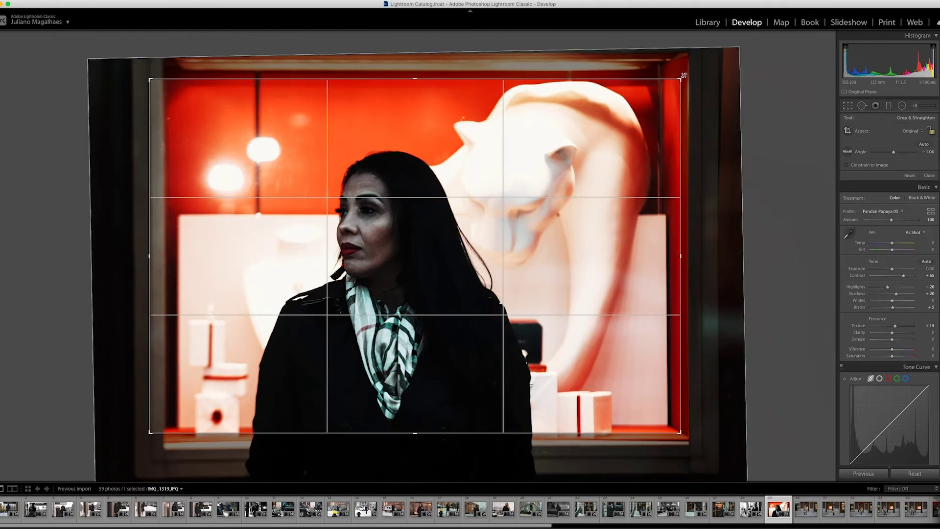
key(Return)
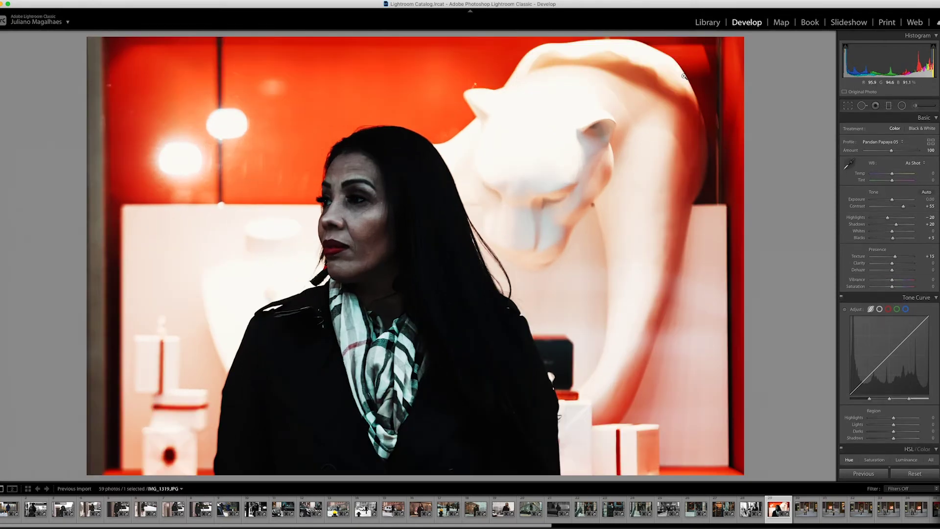
Step: Paint Exposure 1.00 brush strokes over the woman's face, then undo them
click(915, 106)
drag(329, 204, 329, 204)
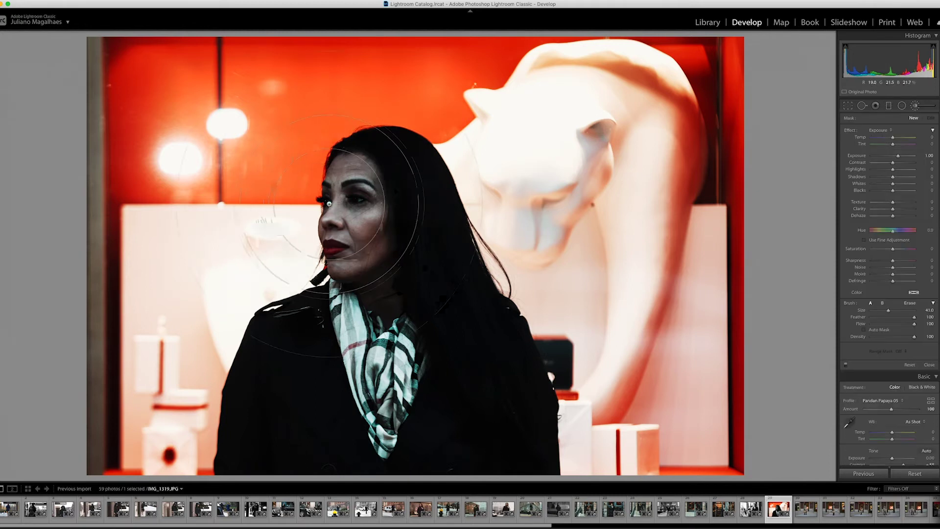
scroll(329, 203, up, 5)
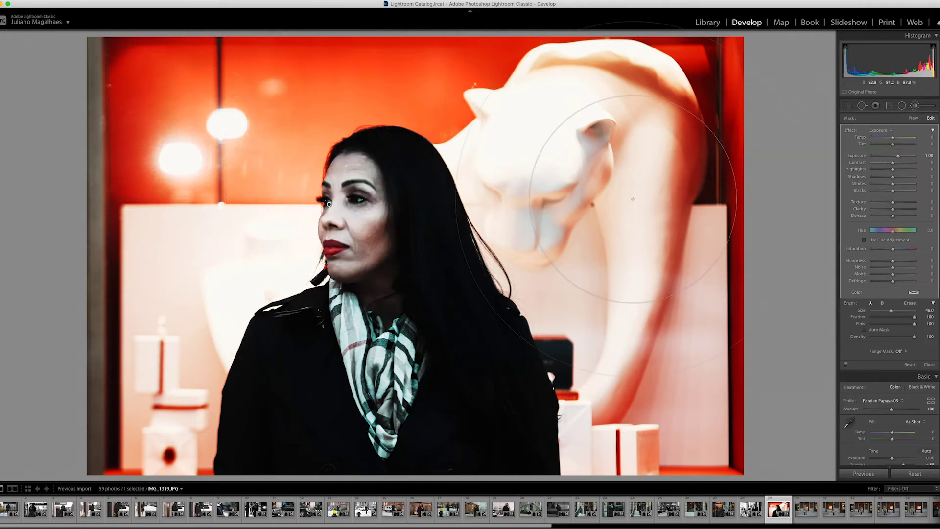
key(ctrl+z)
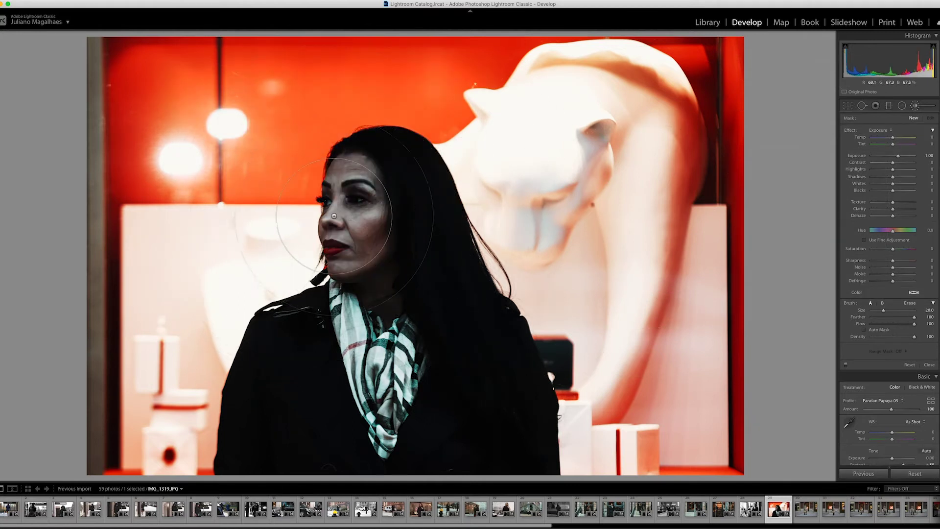
drag(334, 215, 314, 235)
scroll(314, 235, down, 4)
key(ctrl+z)
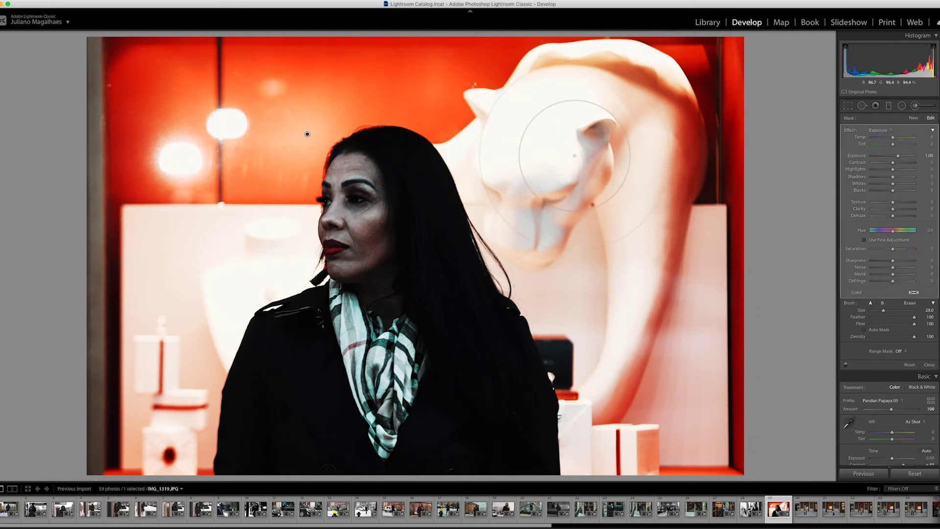
key(ctrl+z)
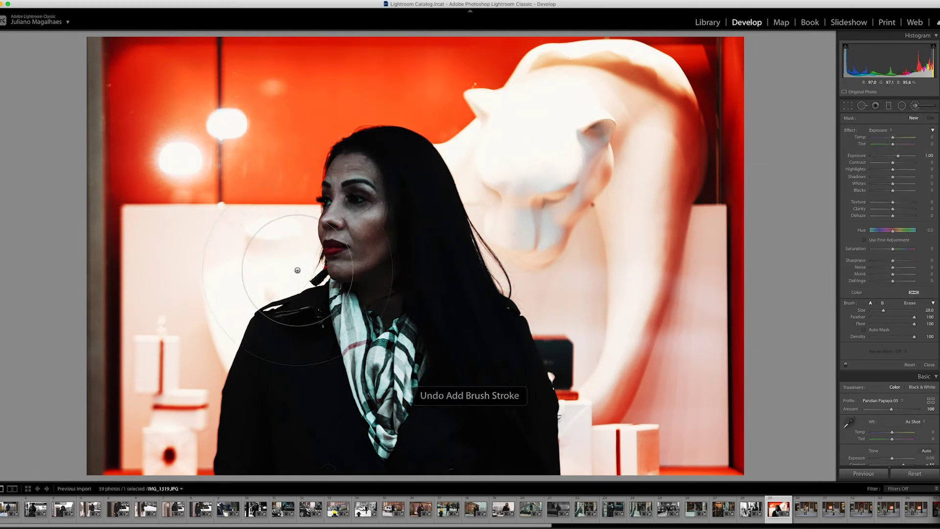
Step: Try more brightening strokes, enlarge the brush from 28 to 43, and undo them
drag(636, 222, 451, 199)
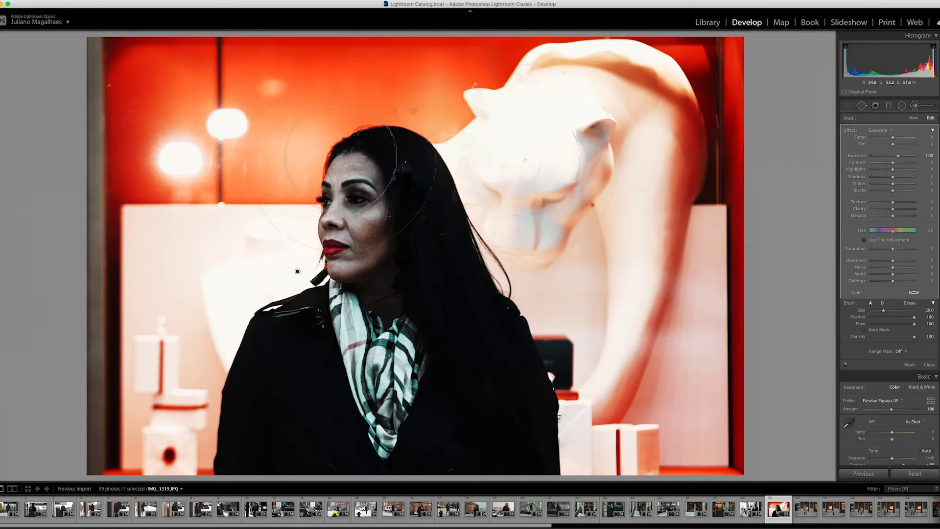
key(ctrl+z)
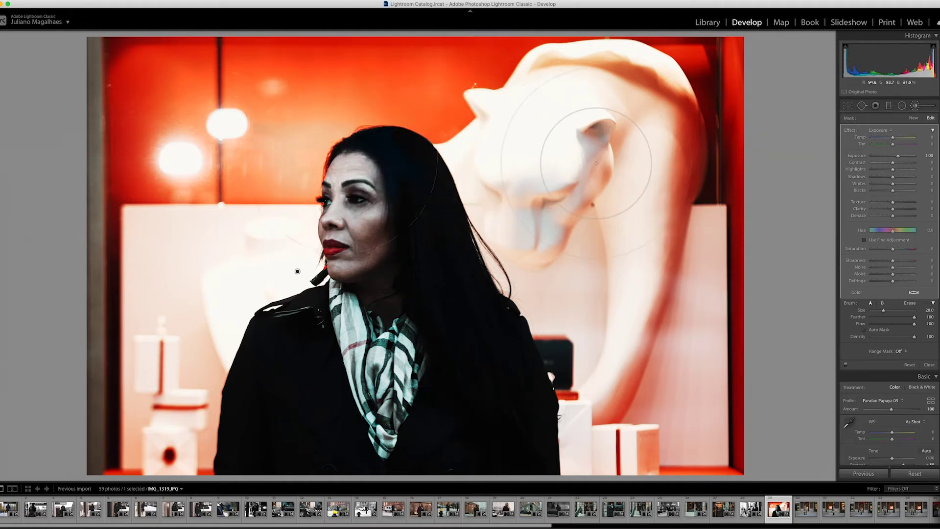
key(ctrl+z)
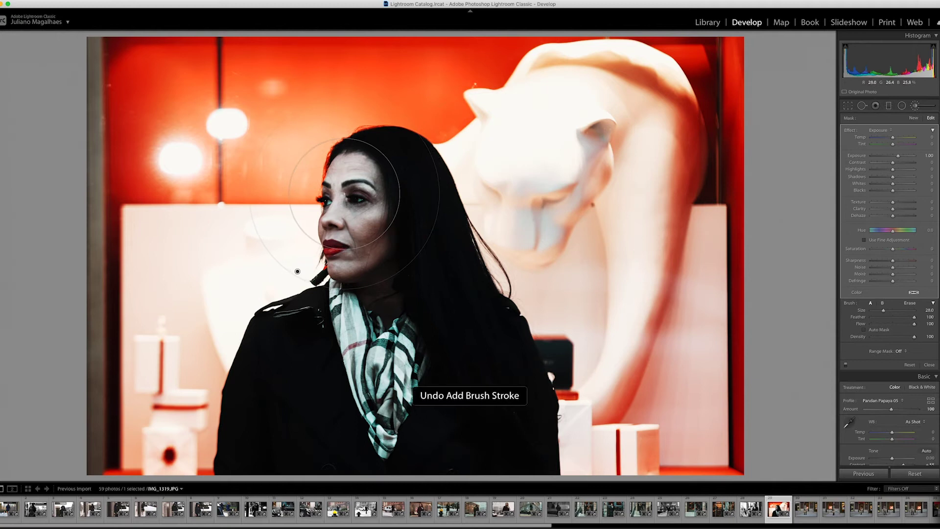
key(ctrl+z)
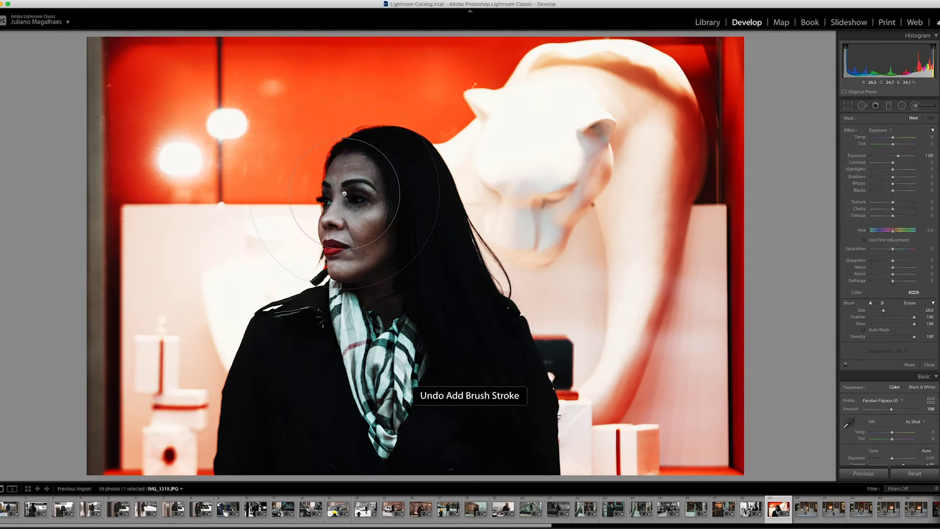
key(bracketright)
key(bracketright)
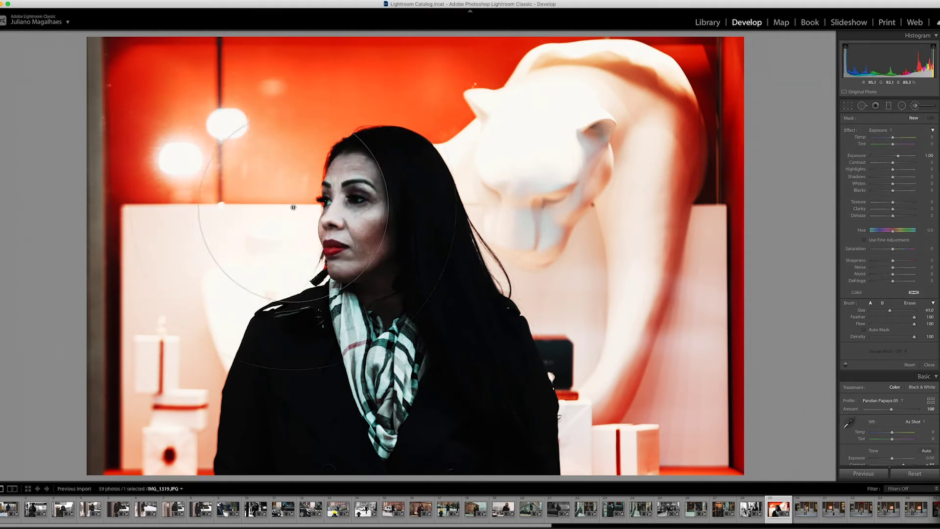
key(ctrl+z)
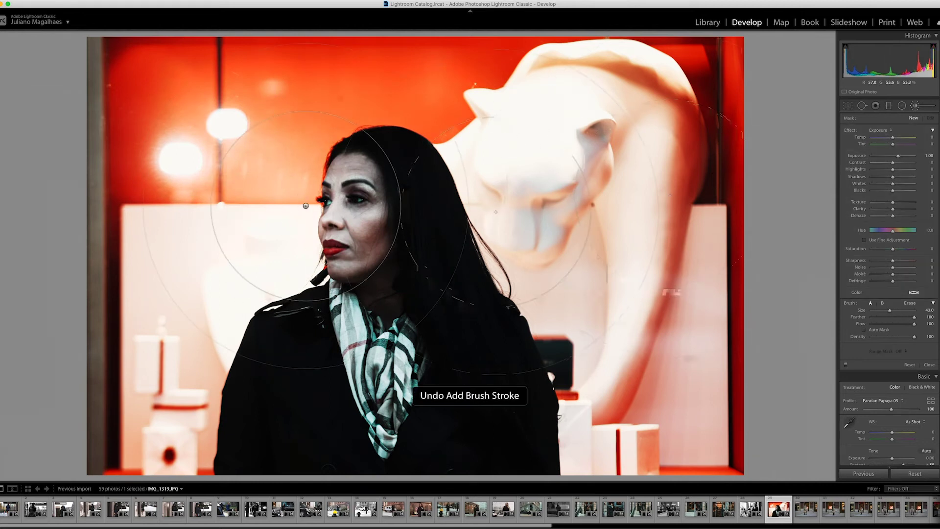
drag(250, 206, 438, 165)
key(ctrl+z)
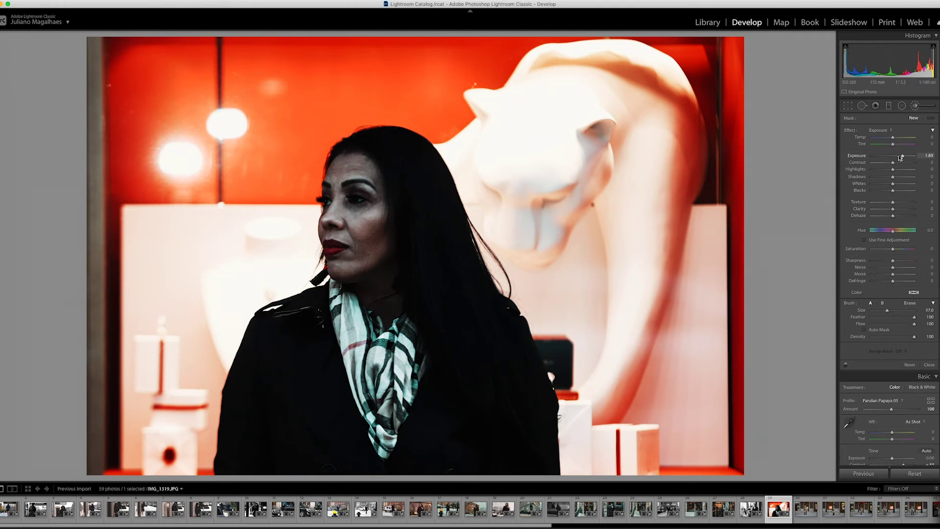
Step: Ease the statue brush to Exposure +0.47 and raise global Exposure to +0.35
drag(894, 158, 893, 160)
click(861, 106)
drag(892, 248, 894, 248)
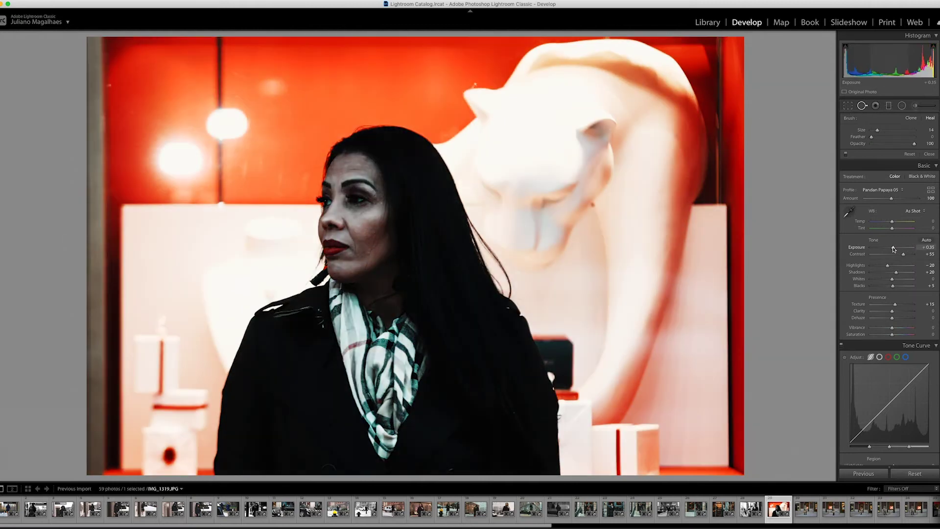
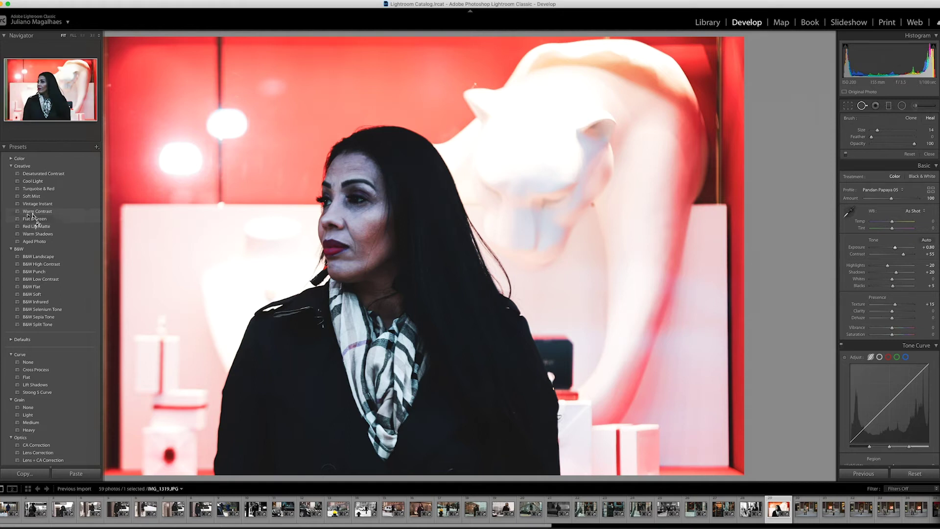
Step: Preview Red Lift Matte, Warm Shadows, Aged Photo and B&W looks on the portrait
click(36, 226)
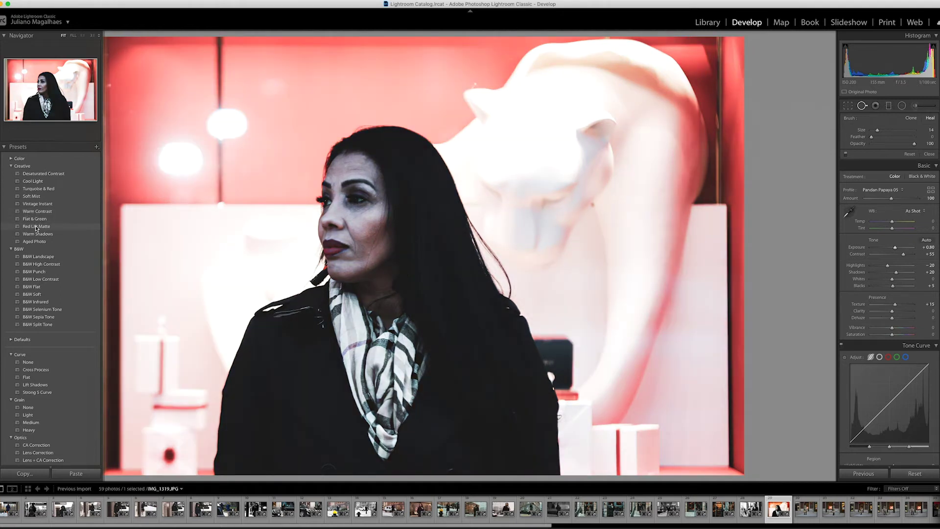
click(32, 235)
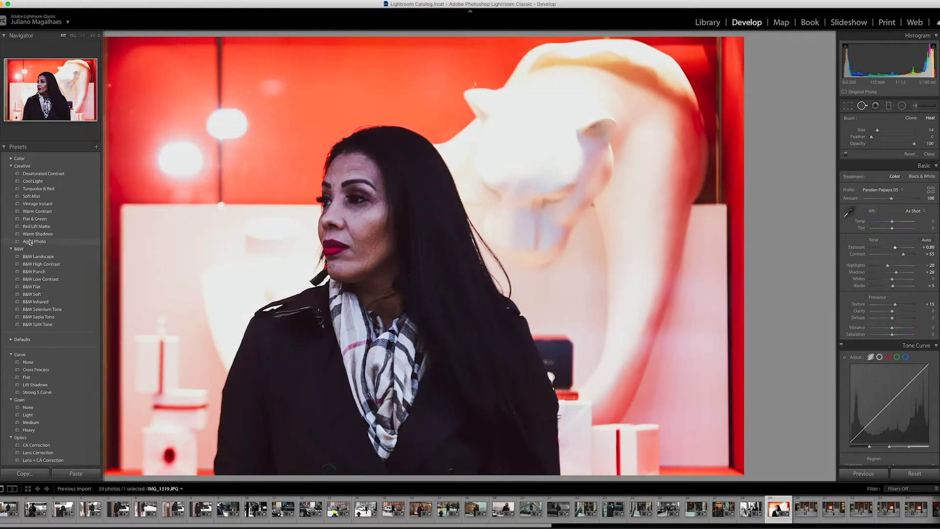
click(30, 242)
click(28, 257)
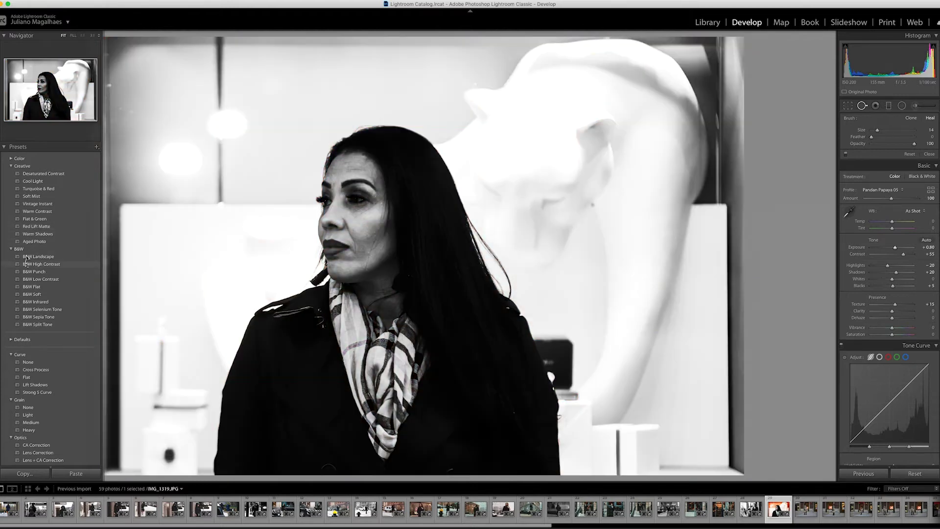
click(24, 270)
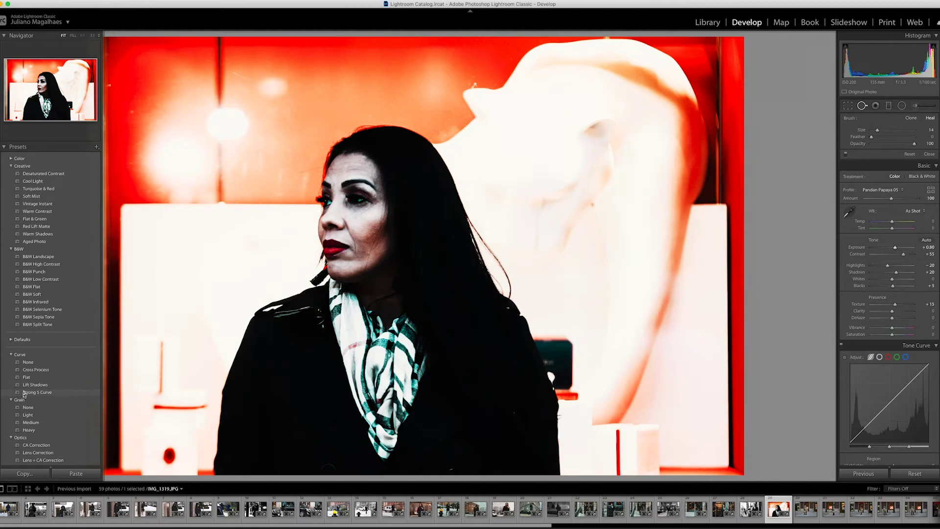
Step: Find the Papaya preset group and apply Hawaii Bright 01 to the portrait
scroll(27, 390, down, 2)
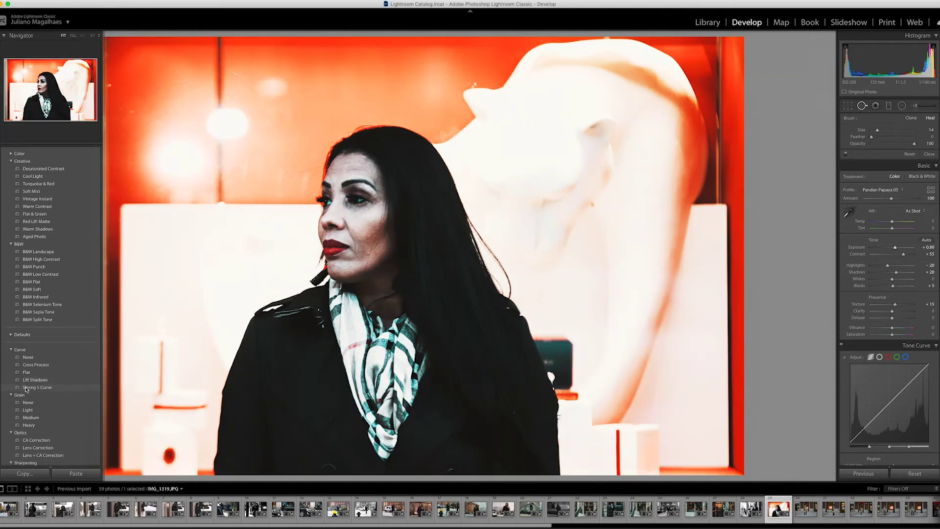
scroll(27, 389, down, 2)
scroll(27, 389, down, 3)
scroll(27, 390, down, 4)
scroll(27, 389, down, 3)
scroll(26, 389, down, 1)
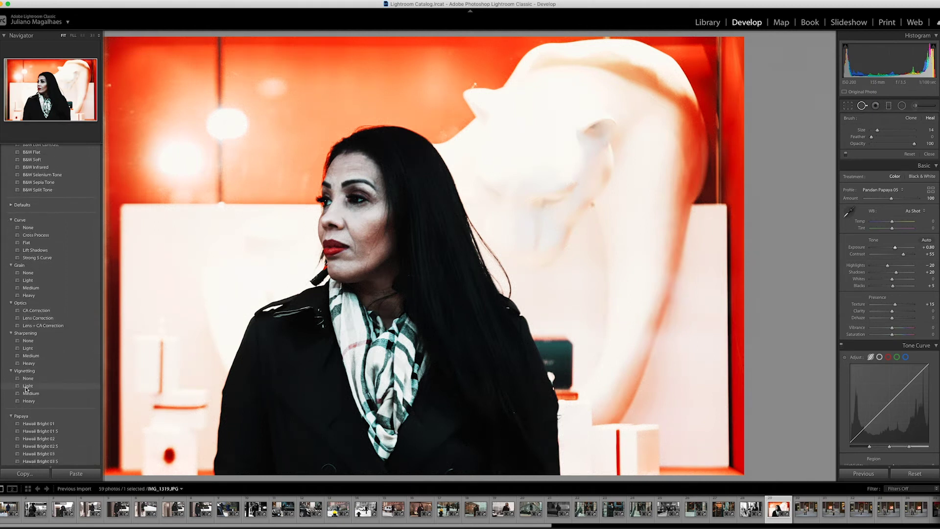
scroll(26, 389, down, 4)
scroll(27, 389, down, 2)
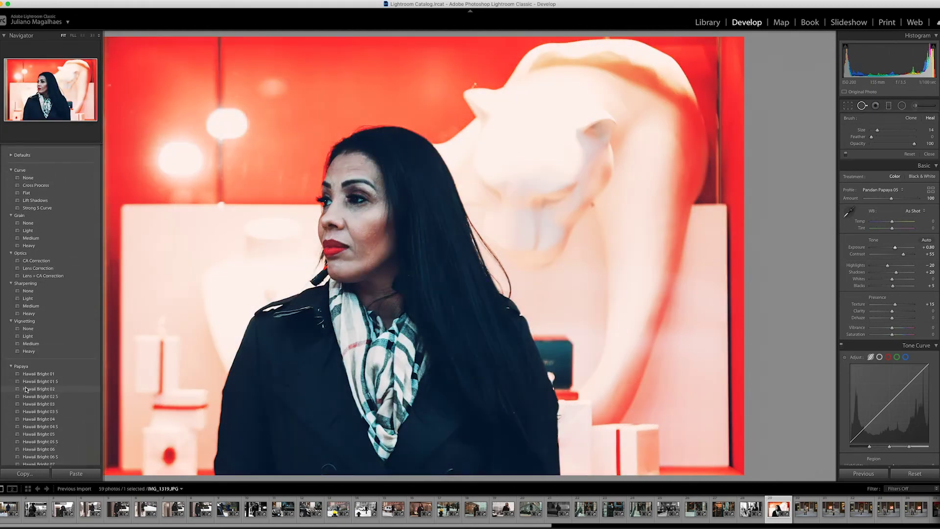
scroll(26, 390, up, 1)
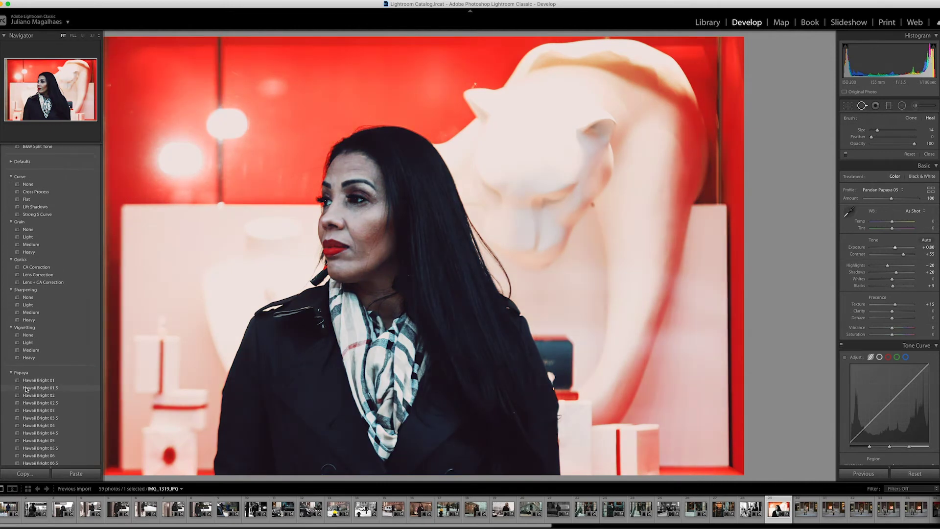
scroll(26, 389, up, 1)
click(26, 389)
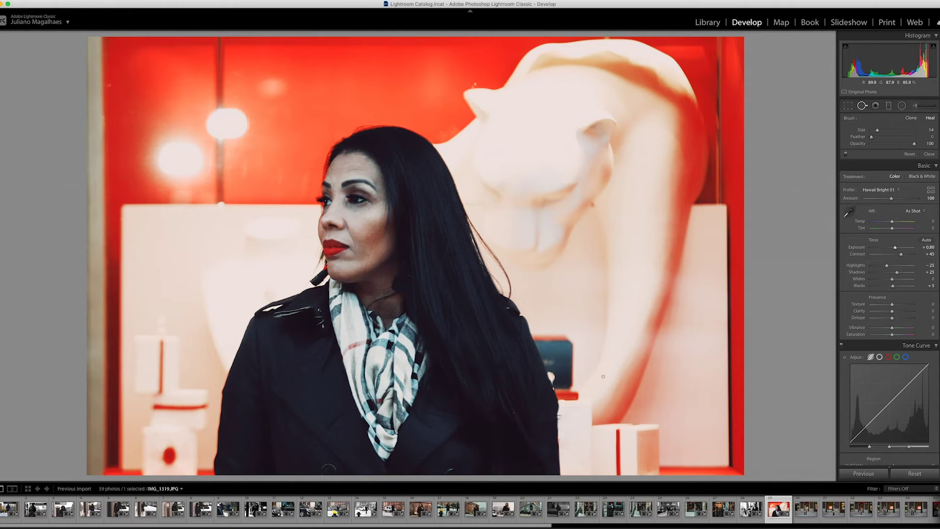
Step: Select the beige-dress photo, pull the crop in from the bottom-left corner, and reframe her
scroll(860, 509, down, 10)
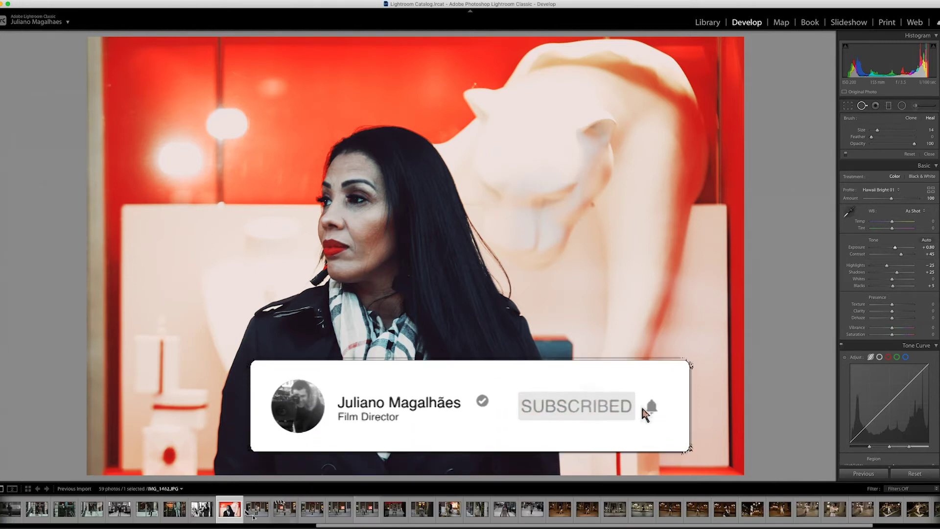
click(253, 515)
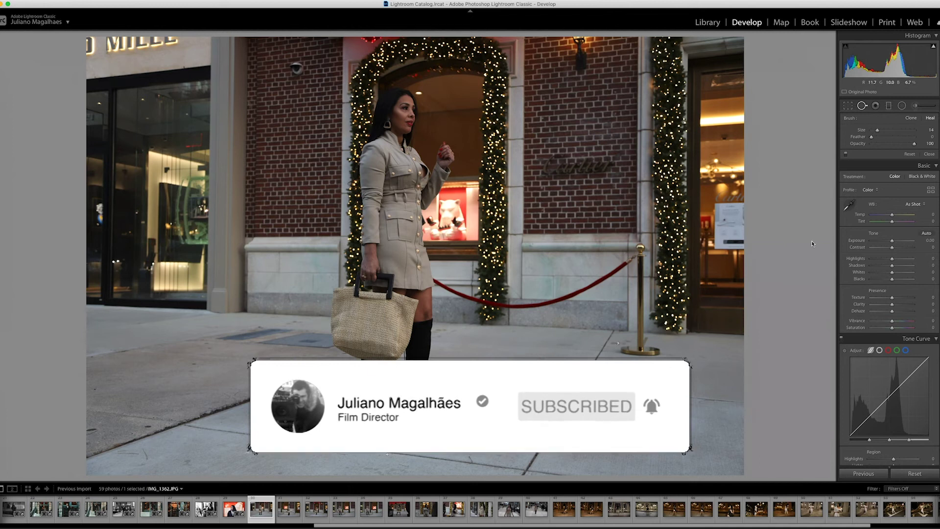
click(847, 105)
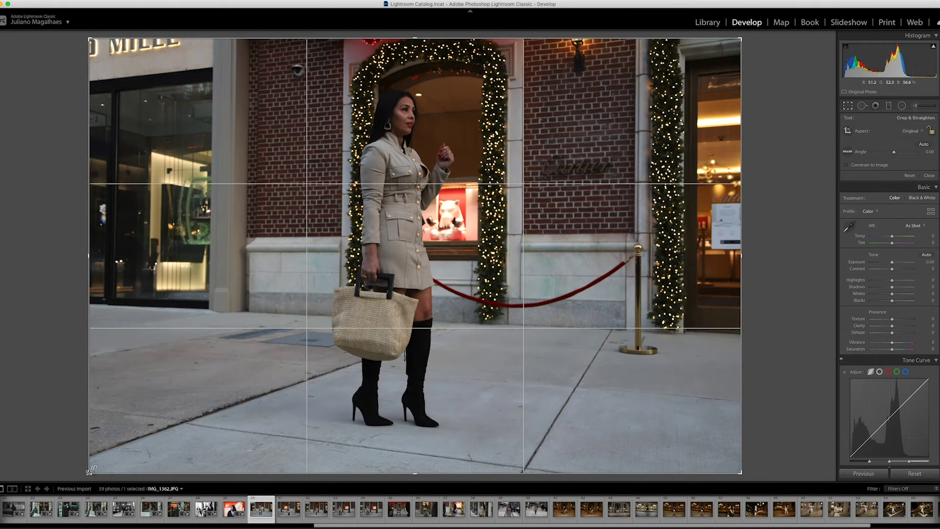
drag(89, 473, 144, 436)
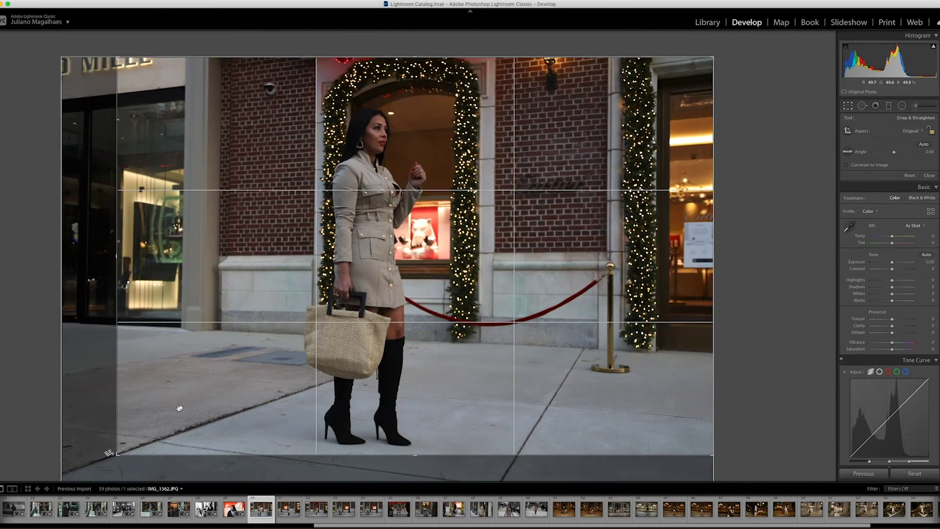
drag(179, 408, 233, 387)
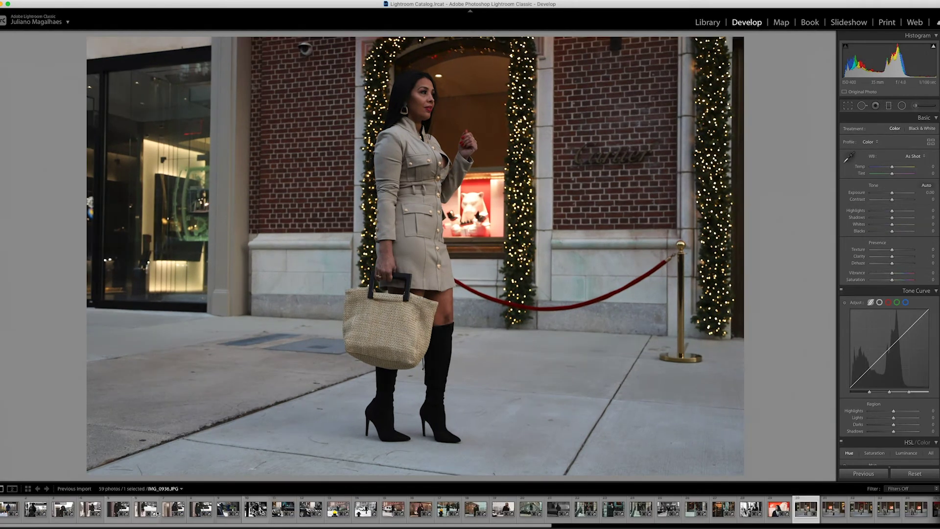
click(394, 509)
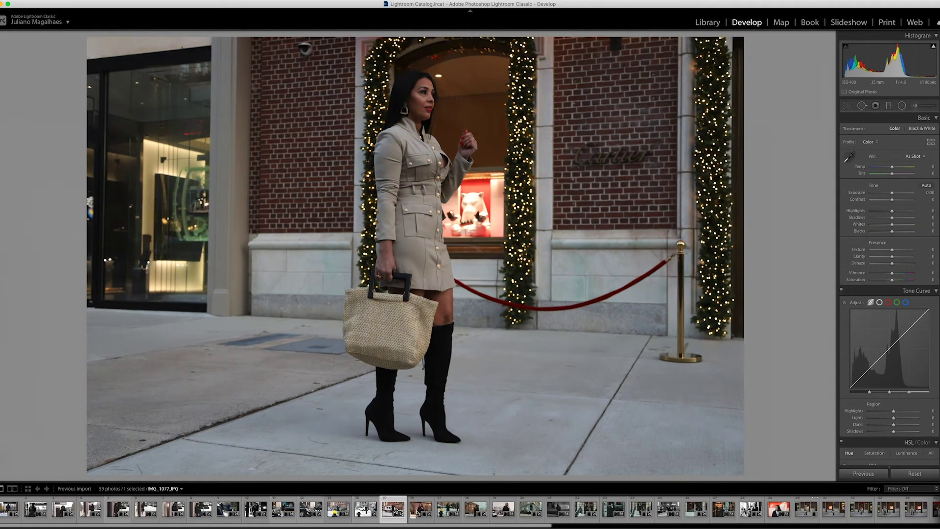
Step: Copy the crosswalk portrait's develop settings
right_click(312, 280)
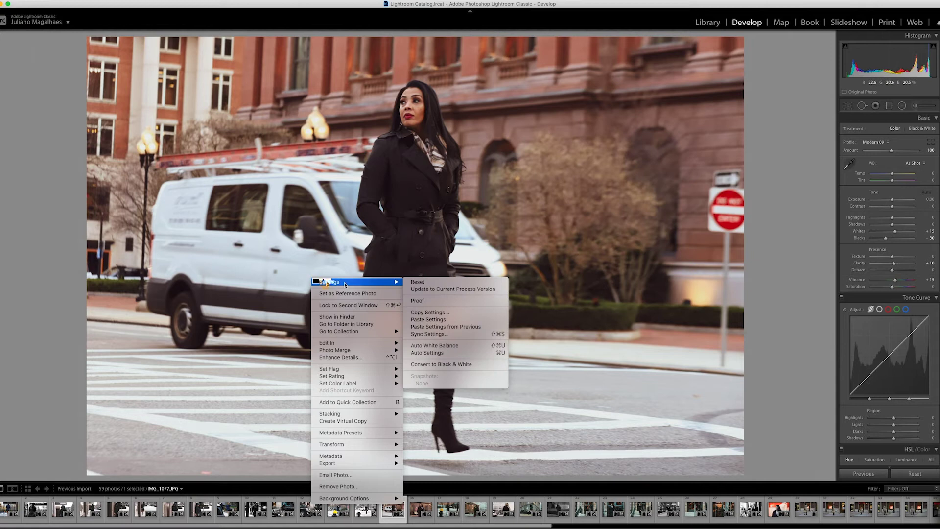
click(438, 312)
right_click(368, 303)
mouse_move(387, 303)
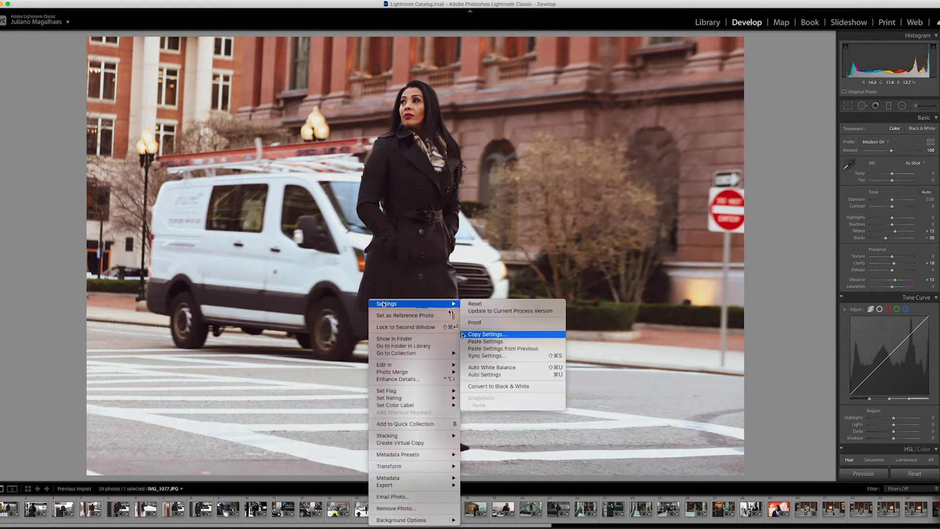
click(490, 335)
click(592, 259)
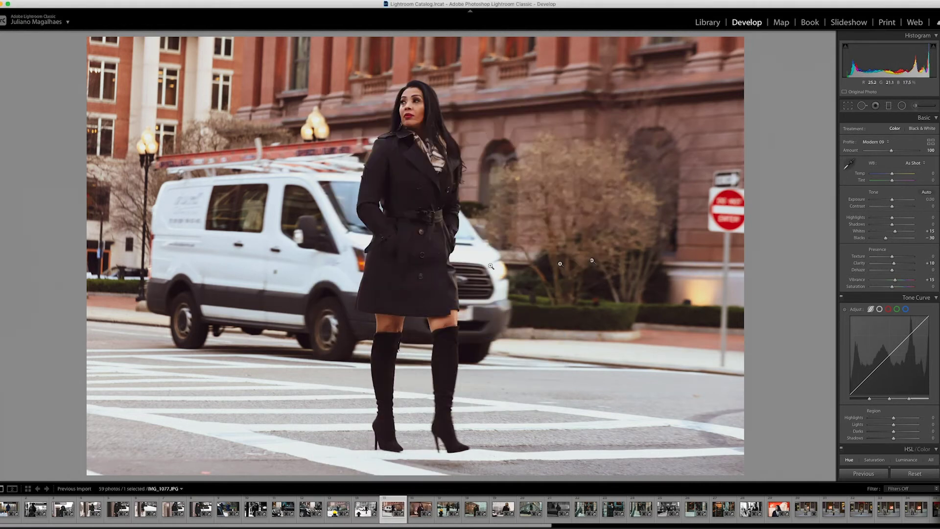
Step: Paste the copied settings onto the beige-dress photo, checking them with undo and redo
click(783, 510)
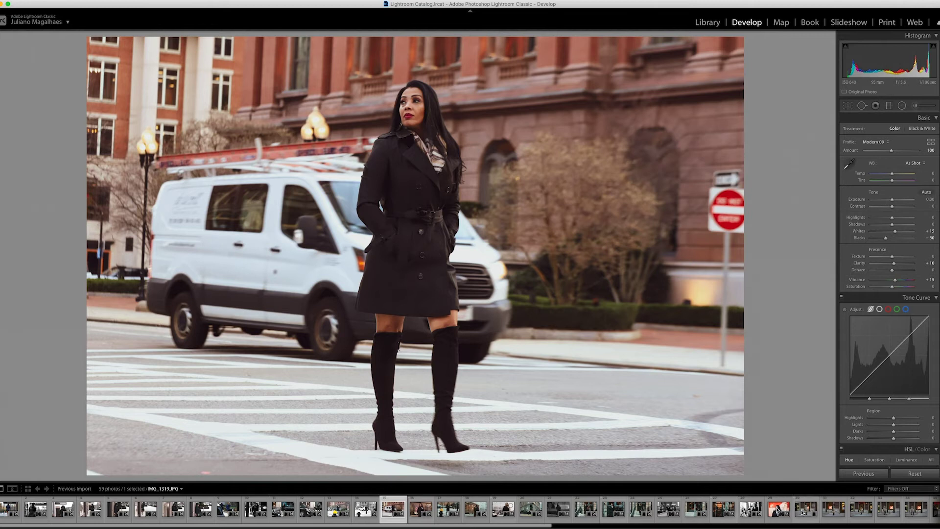
key(ctrl+shift+v)
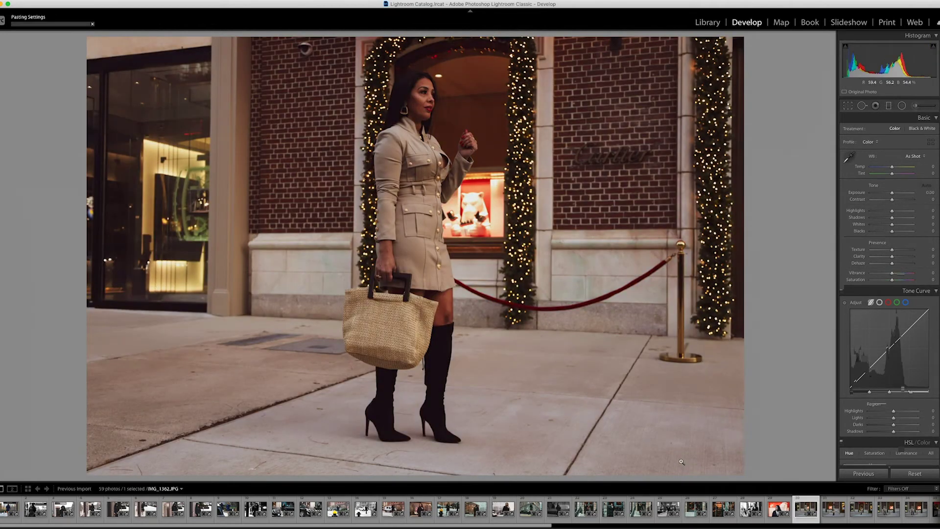
key(ctrl+z)
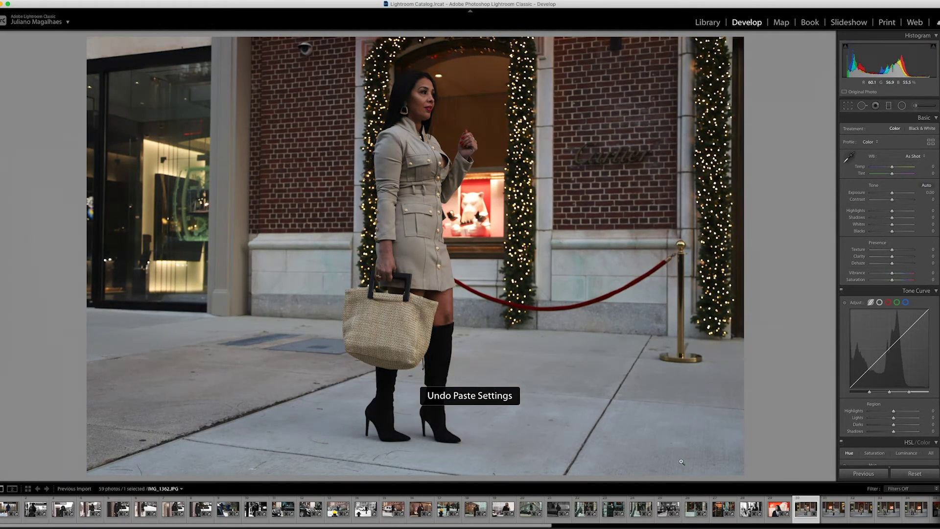
key(ctrl+shift+z)
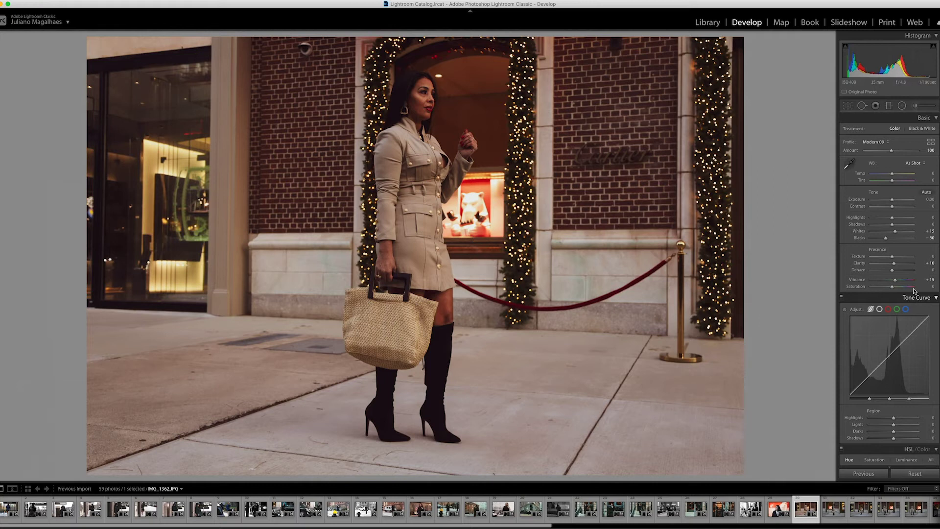
scroll(906, 284, down, 10)
scroll(892, 259, up, 8)
scroll(892, 259, up, 3)
scroll(892, 262, up, 3)
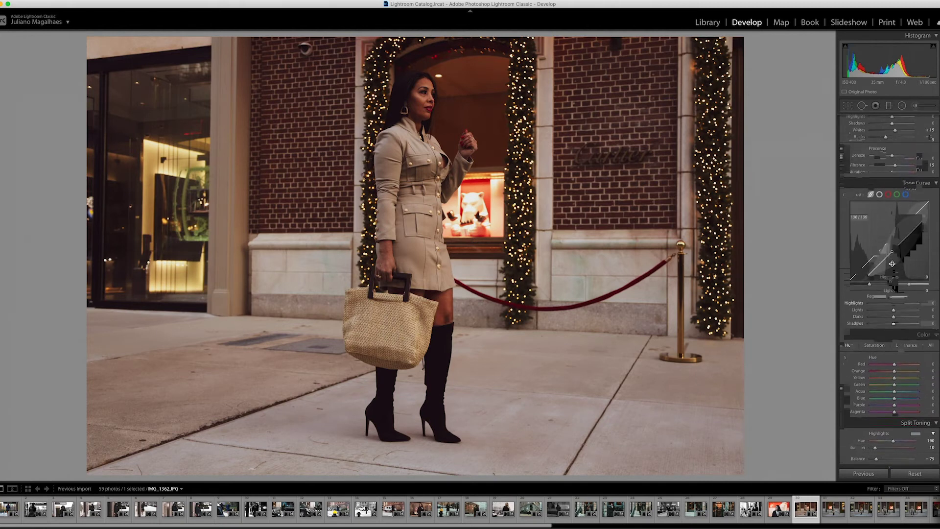
Step: Compare the +1.10 exposure edit against the unedited original with the Before view
scroll(892, 264, up, 3)
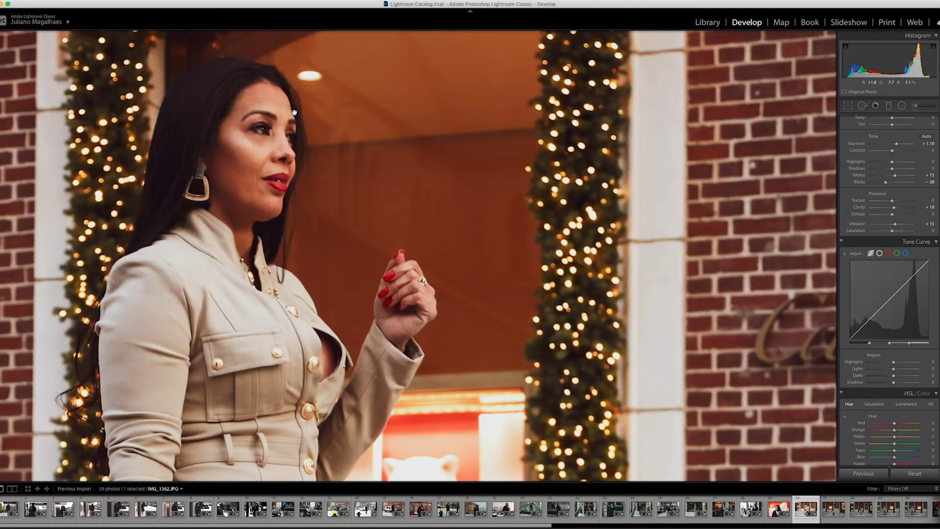
key(backslash)
key(backslash)
key(backslash)
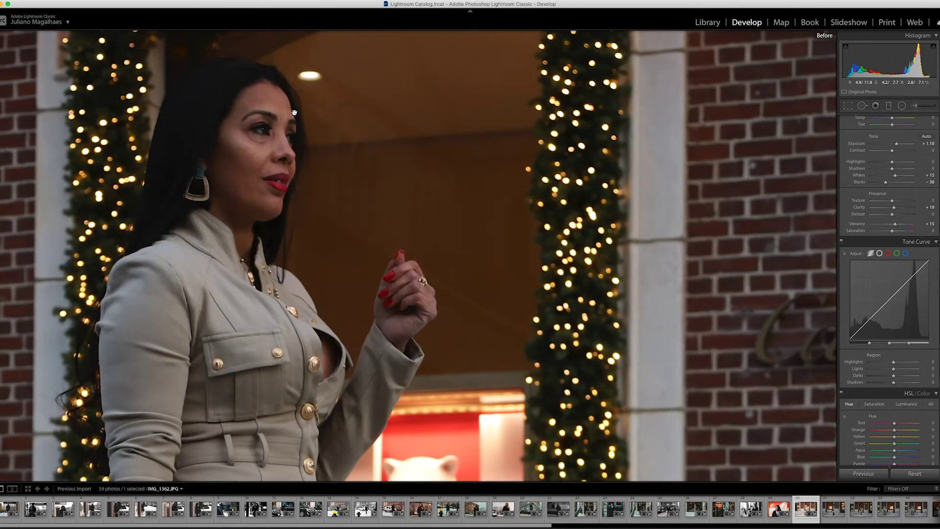
key(backslash)
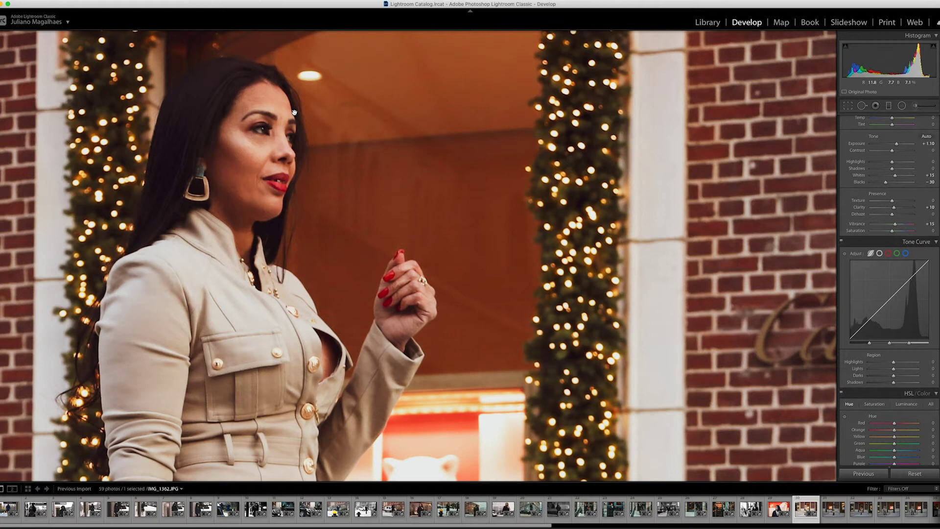
click(298, 158)
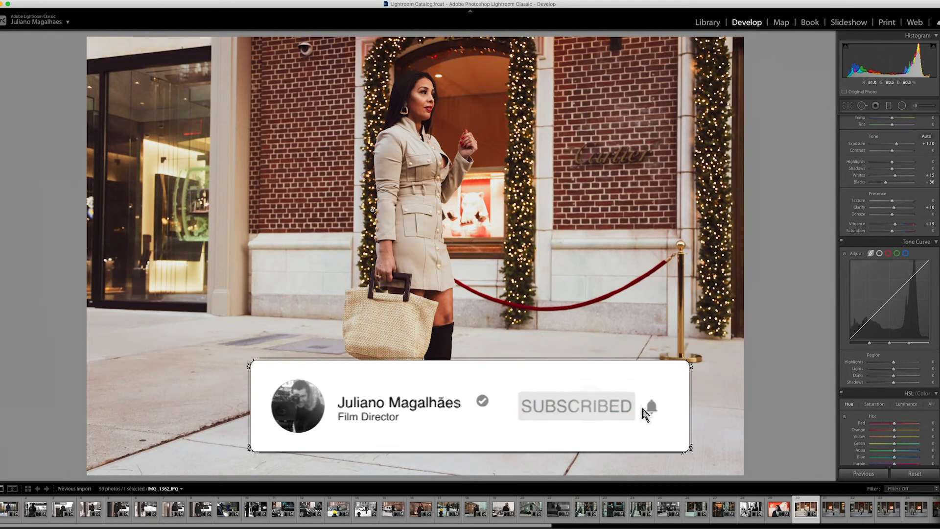
Step: Copy IMG_1362's develop settings and paste them onto the over-the-shoulder Cartier portrait
right_click(386, 155)
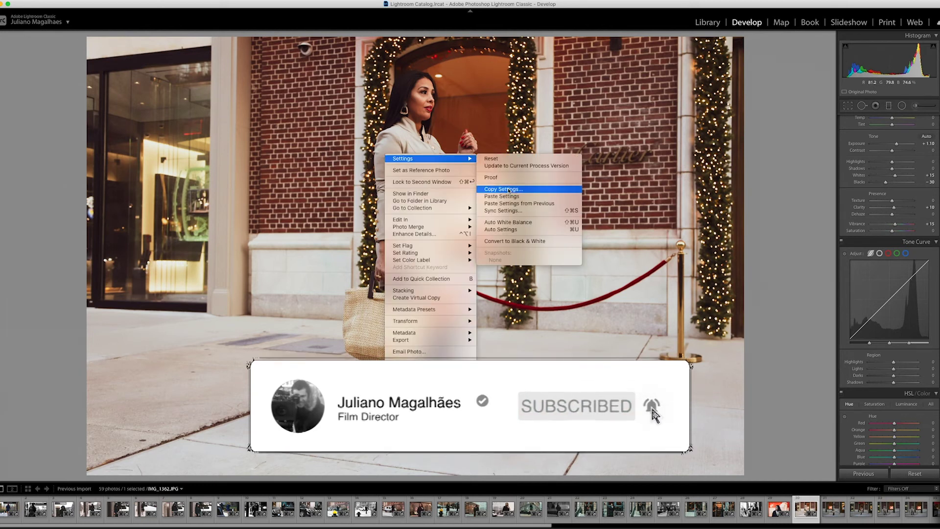
mouse_move(418, 158)
click(509, 182)
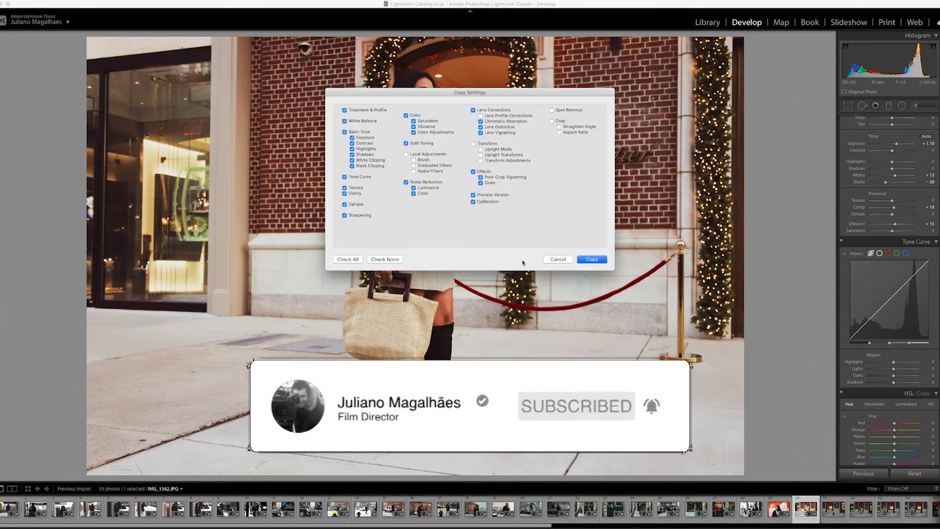
click(591, 259)
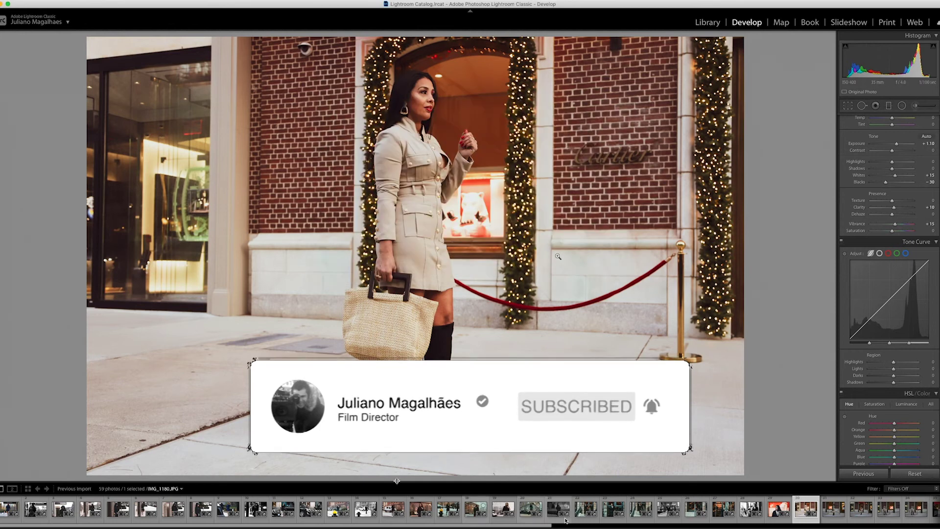
click(832, 511)
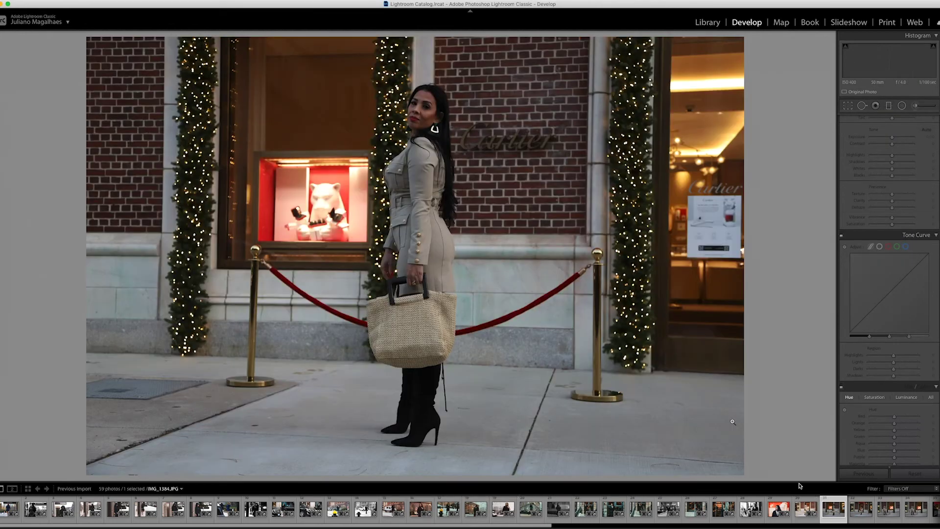
key(ctrl+shift+v)
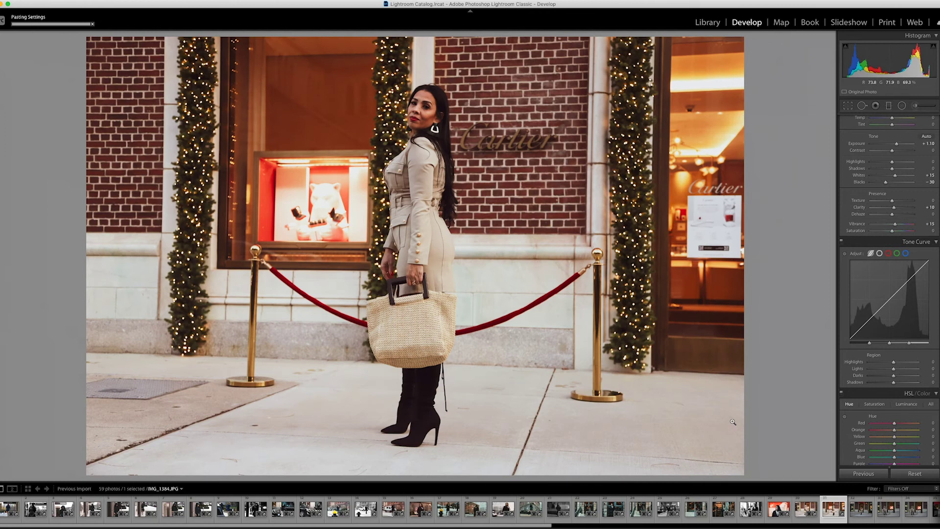
click(848, 105)
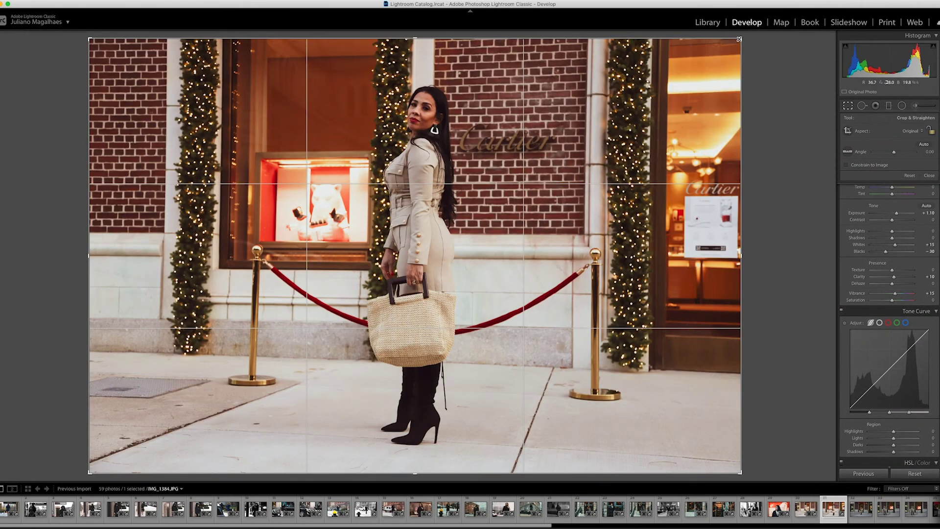
Step: Trim the crop on all sides, undoing a trial rotation so the photo stays level
drag(740, 39, 709, 57)
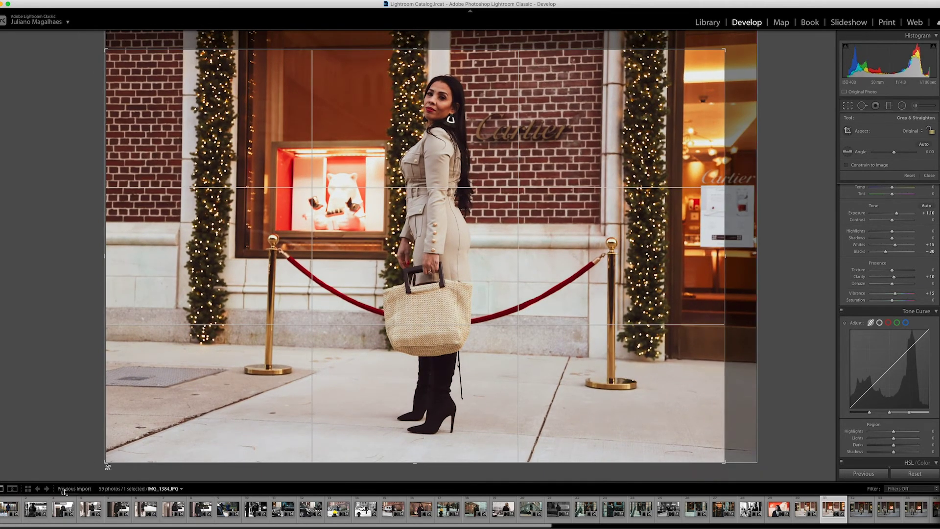
drag(105, 463, 117, 454)
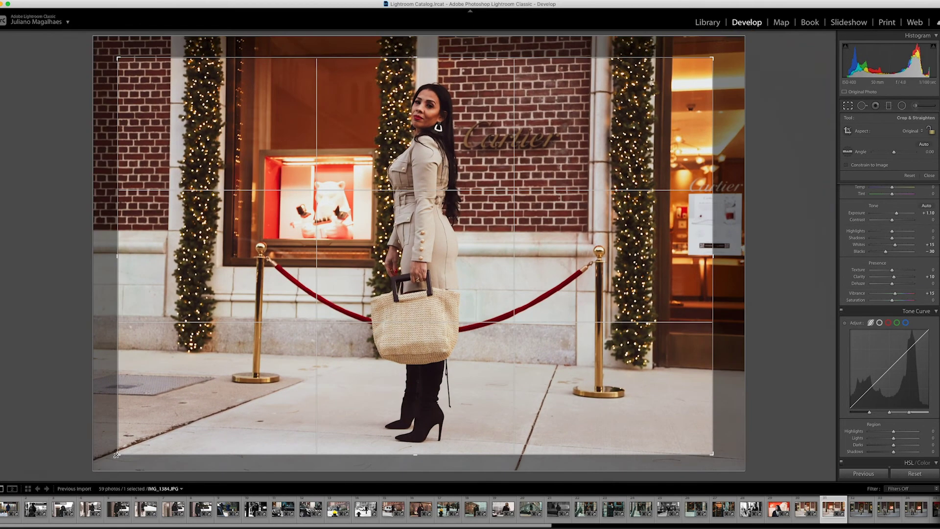
drag(719, 460, 740, 446)
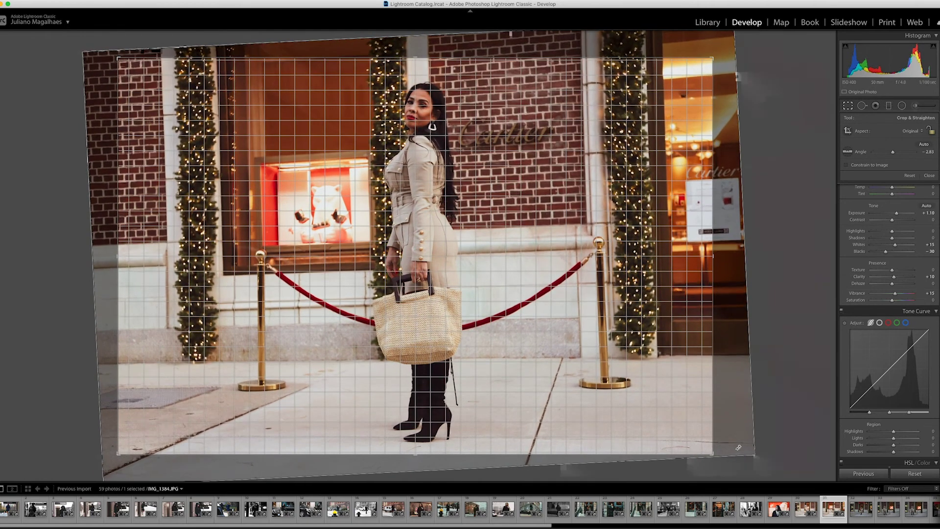
drag(741, 446, 729, 444)
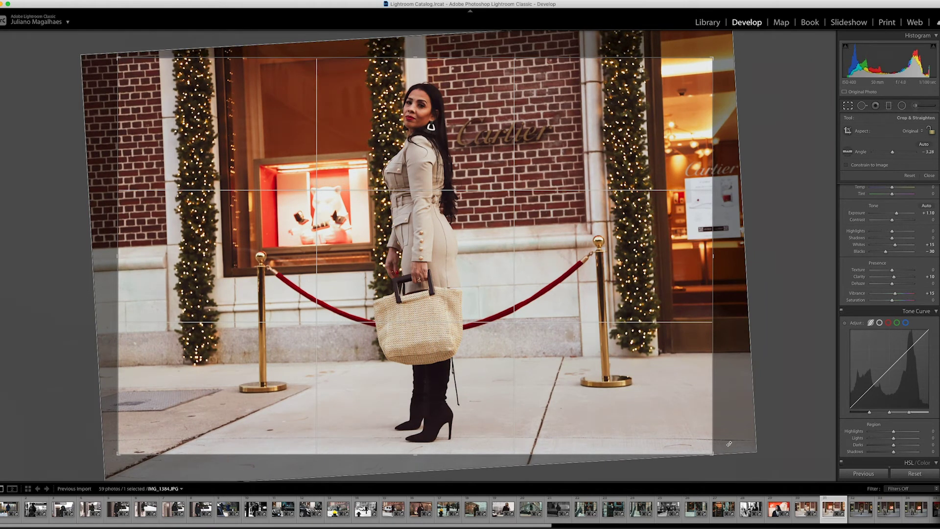
key(ctrl+z)
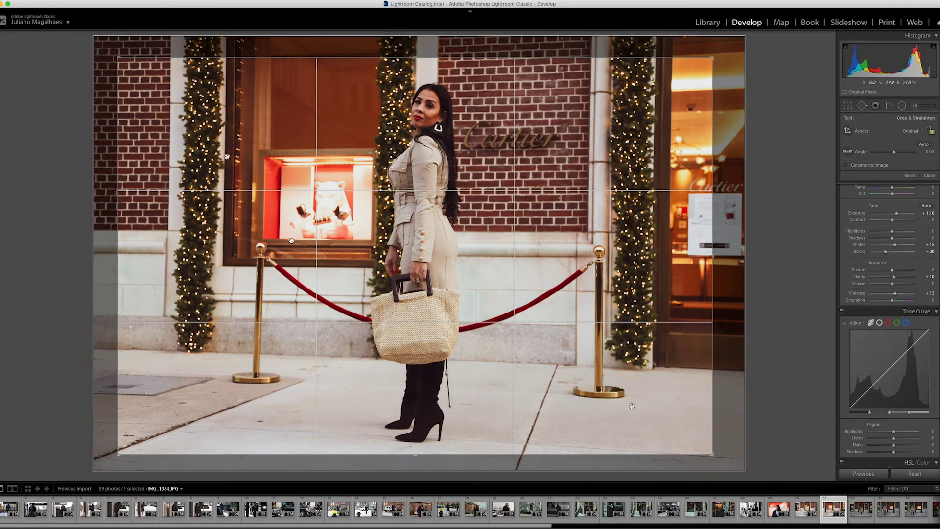
drag(118, 60, 124, 65)
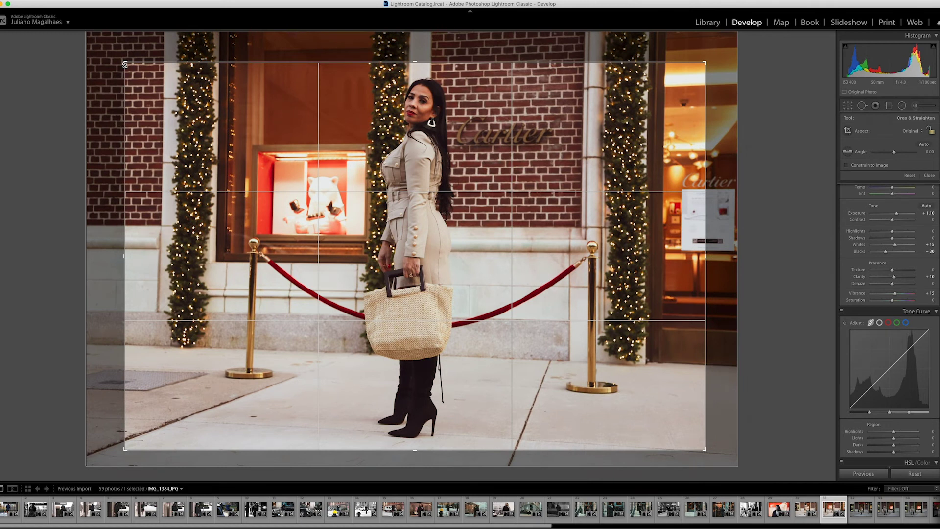
key(Return)
click(415, 90)
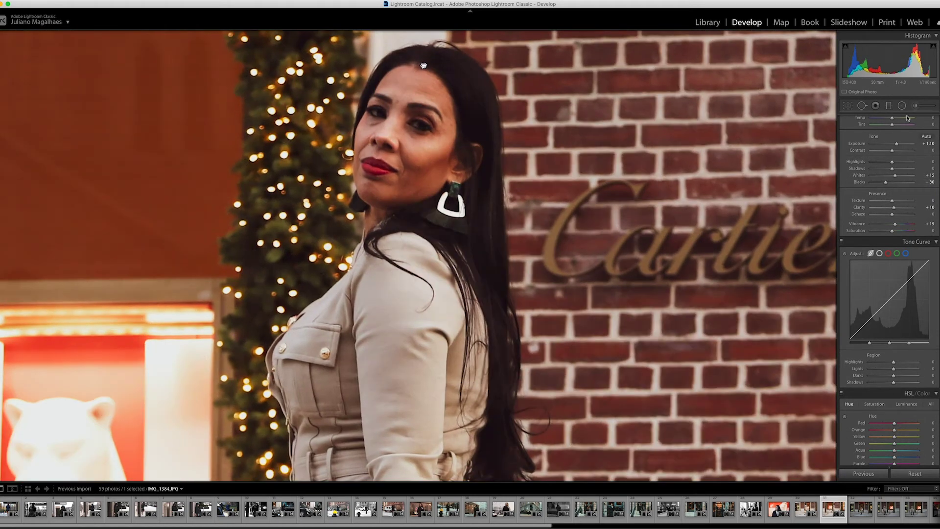
Step: Heal the blemishes under the woman's eye and across her cheek with Spot Removal
click(862, 105)
scroll(417, 129, down, 2)
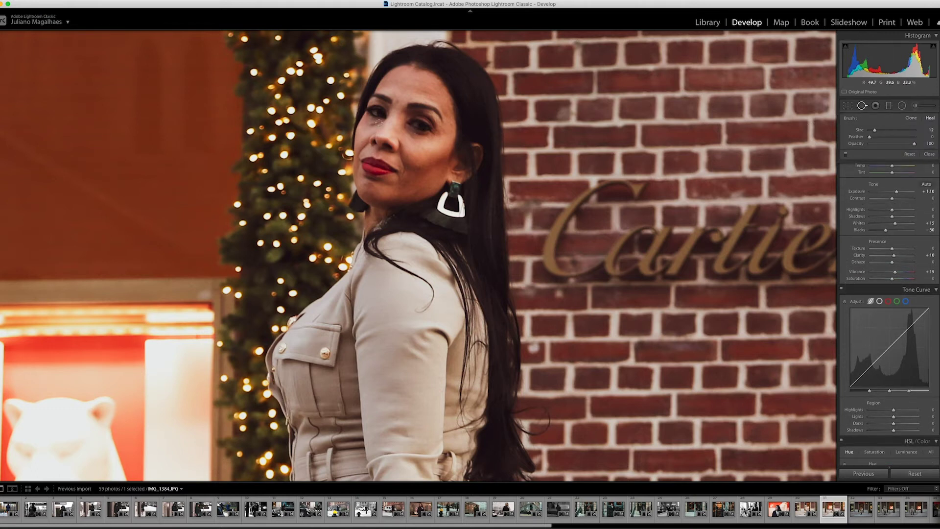
drag(378, 122, 369, 119)
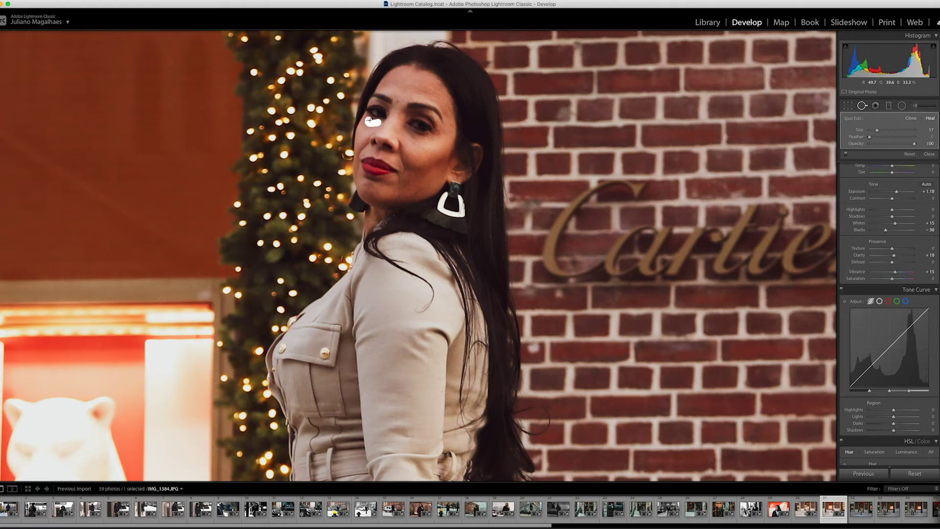
drag(369, 120, 373, 122)
drag(380, 128, 420, 155)
key(q)
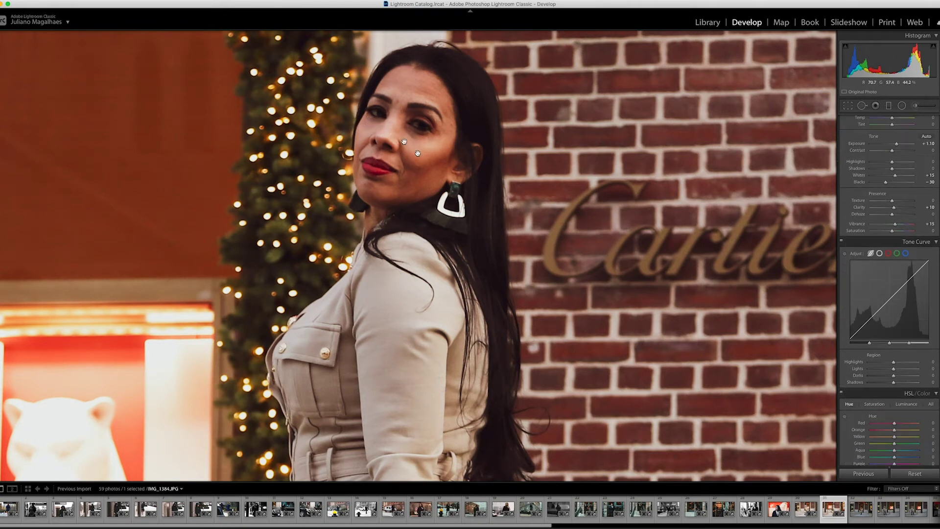
Step: Review the retouched face and compare it with the unedited original
click(404, 141)
click(391, 75)
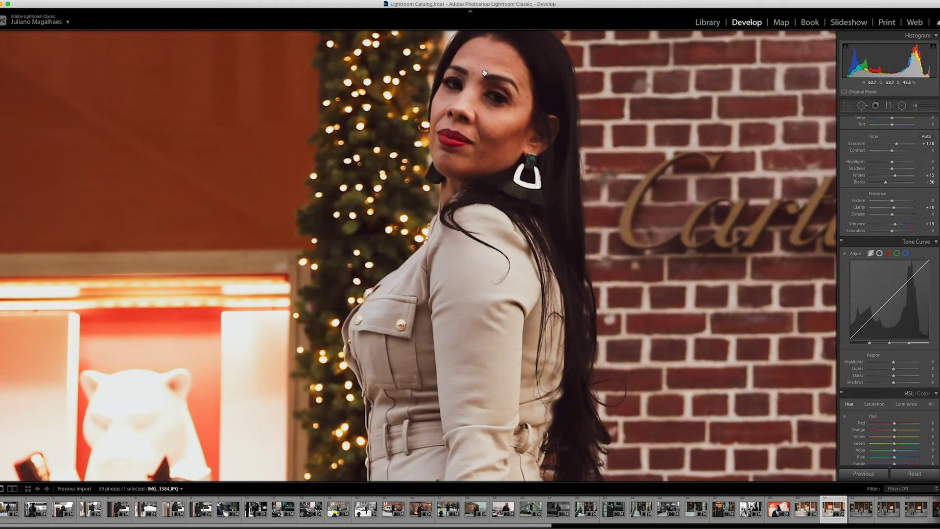
click(861, 105)
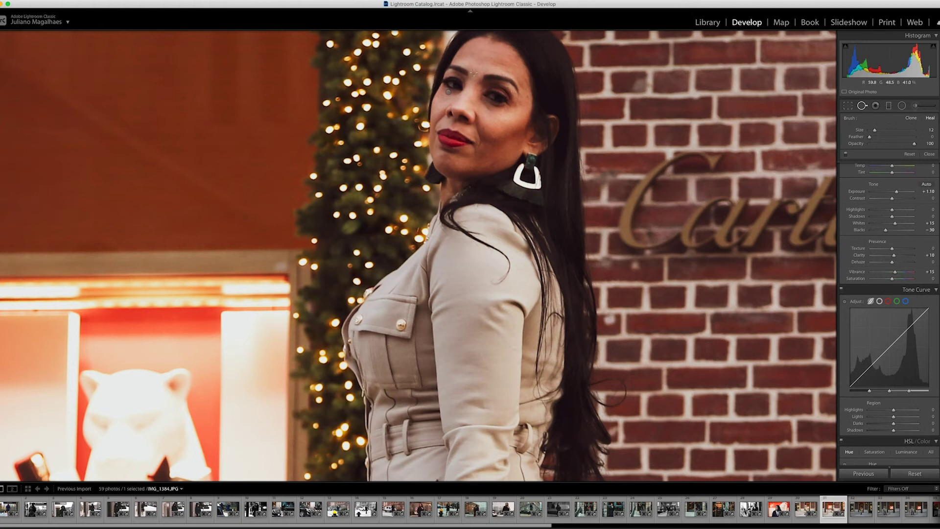
key(q)
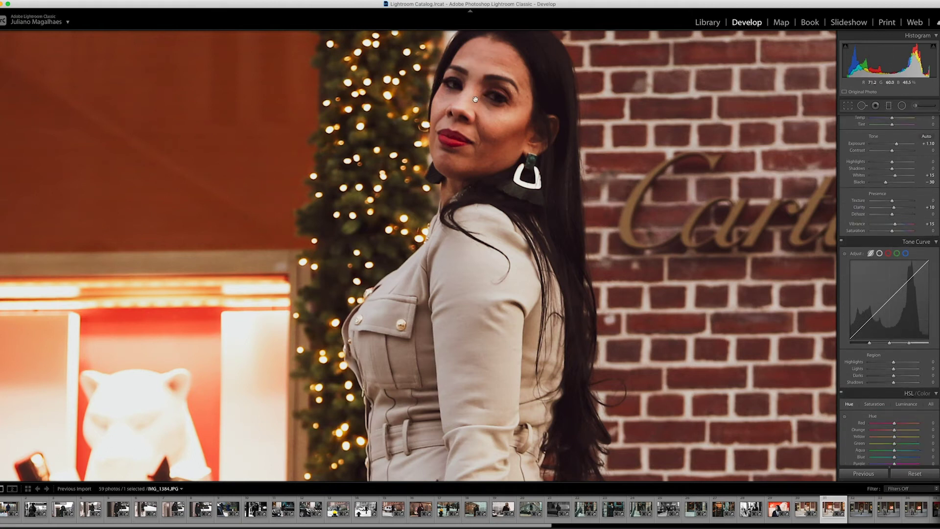
key(backslash)
key(backslash)
key(backslash)
key(backslash)
key(backslash)
key(backslash)
click(475, 99)
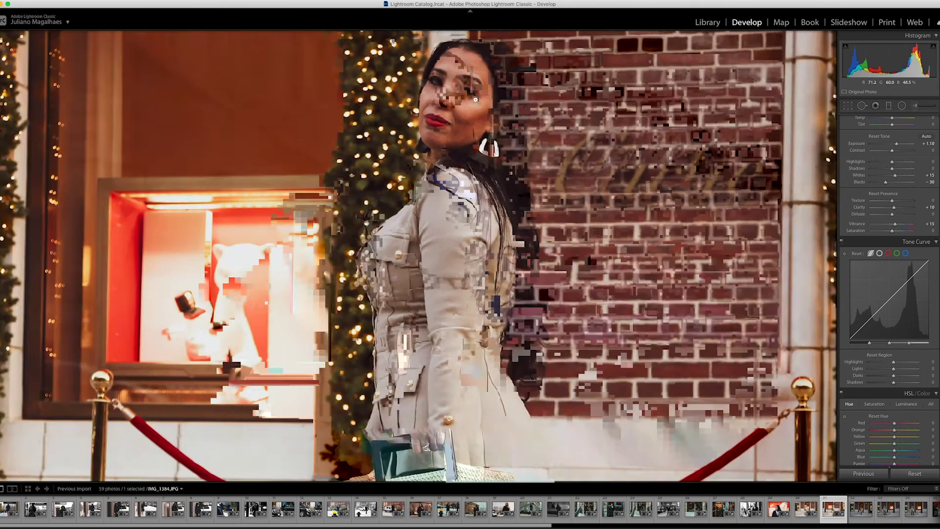
Step: Paste the copied edits onto the arched-doorway photo, trim its top-right and tilt about −1.9°
click(865, 514)
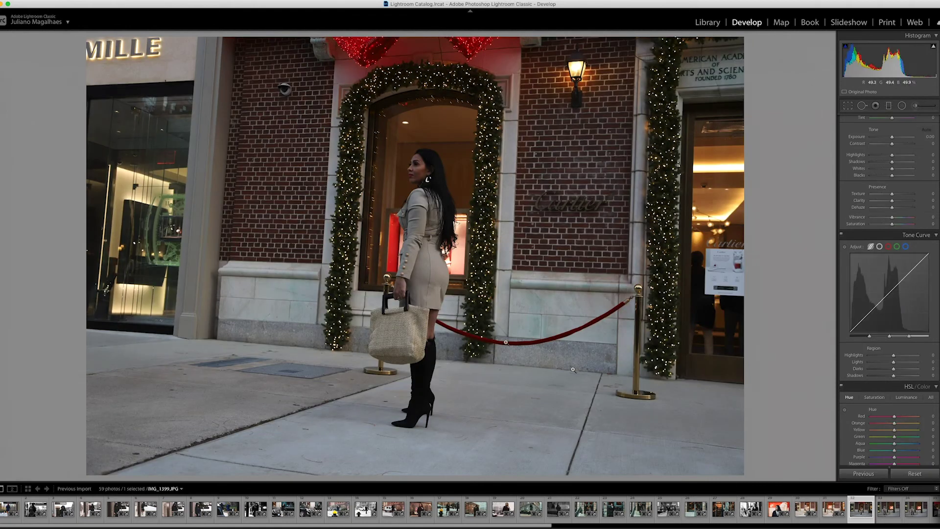
key(super+shift+v)
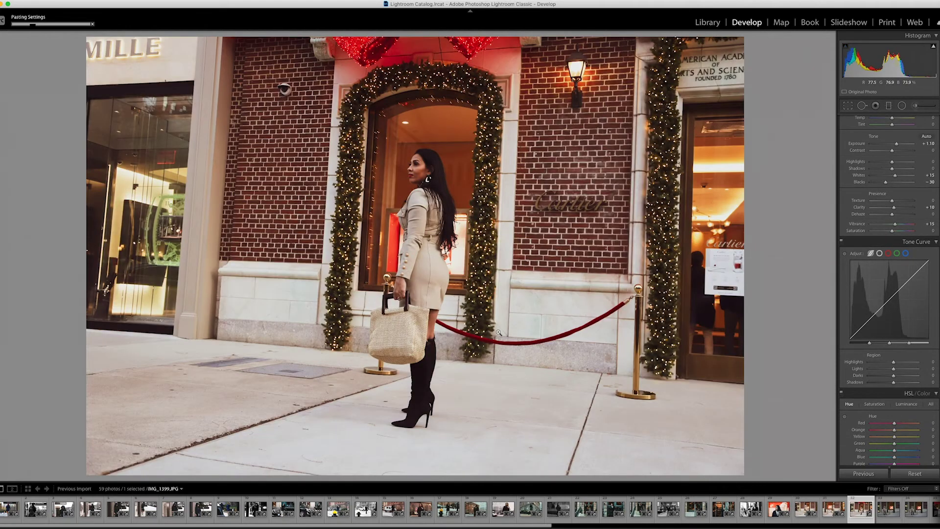
click(848, 105)
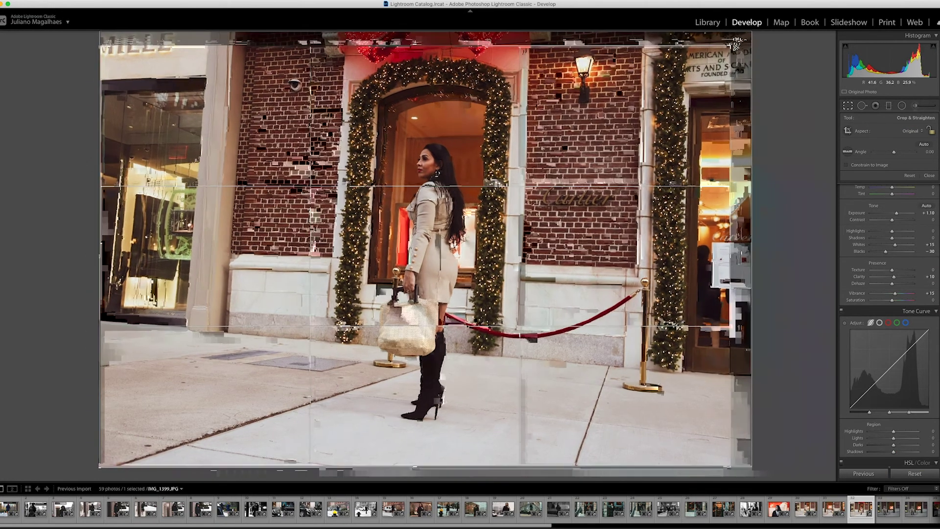
drag(740, 40, 710, 59)
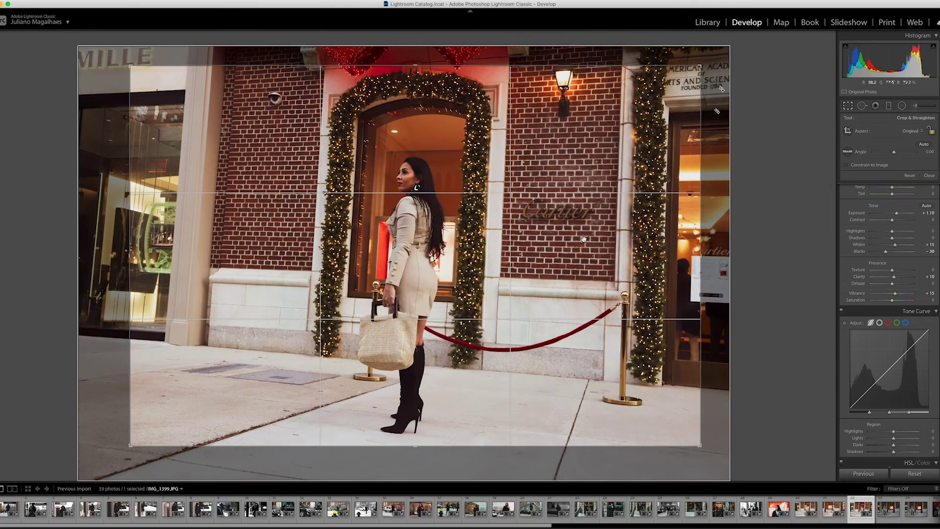
mouse_move(718, 112)
mouse_down()
mouse_move(714, 45)
mouse_move(716, 58)
mouse_up()
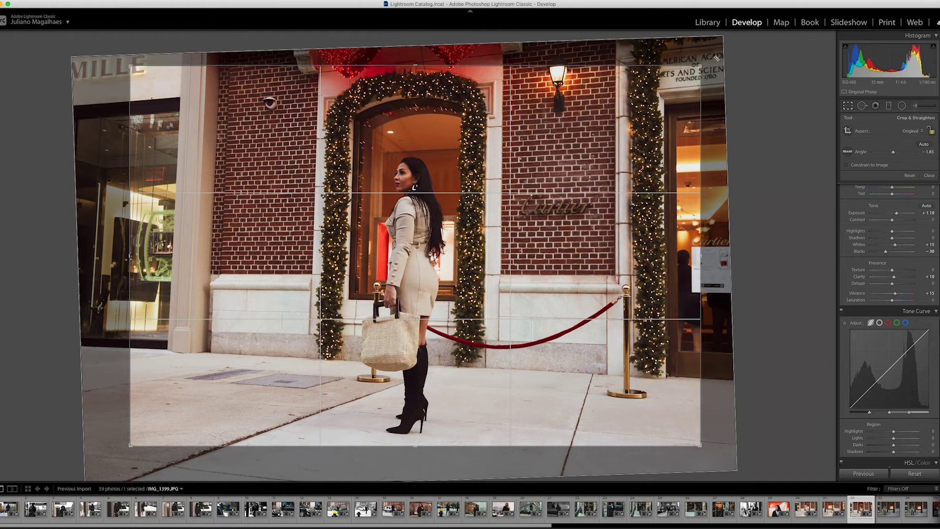
key(Return)
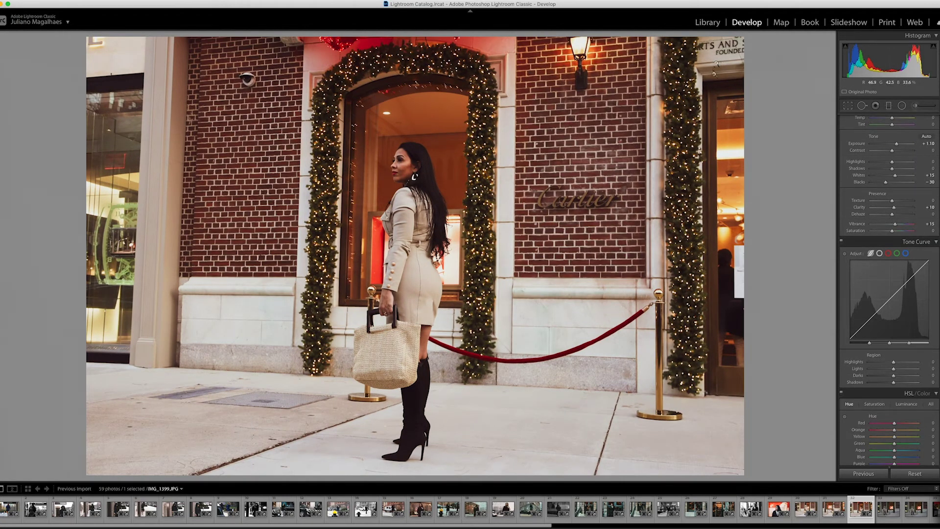
Step: Trim the doorway photo's top corners further and tilt it to about −1.87°
click(848, 105)
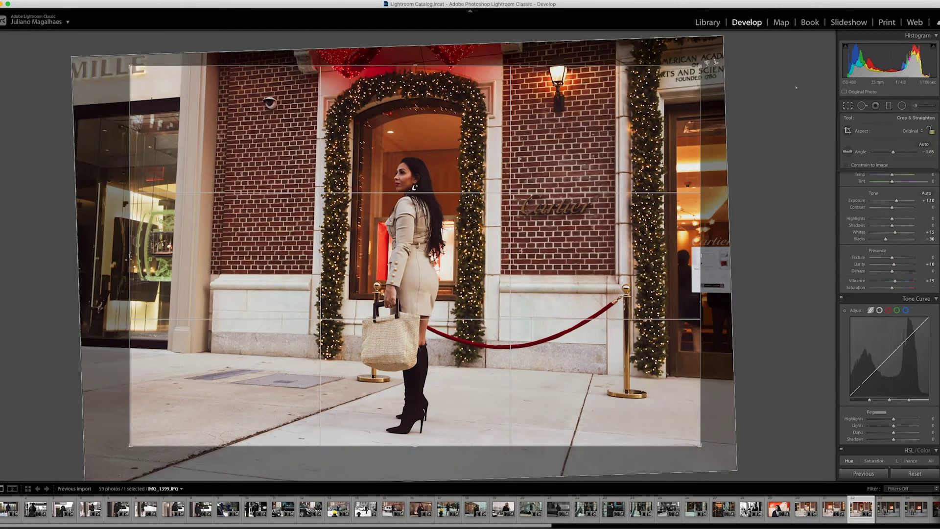
drag(704, 64, 686, 77)
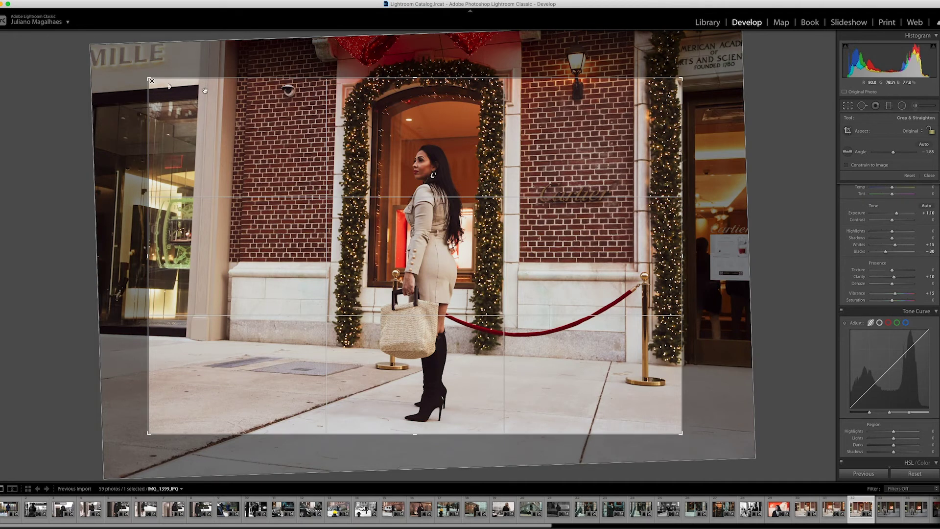
drag(149, 78, 169, 92)
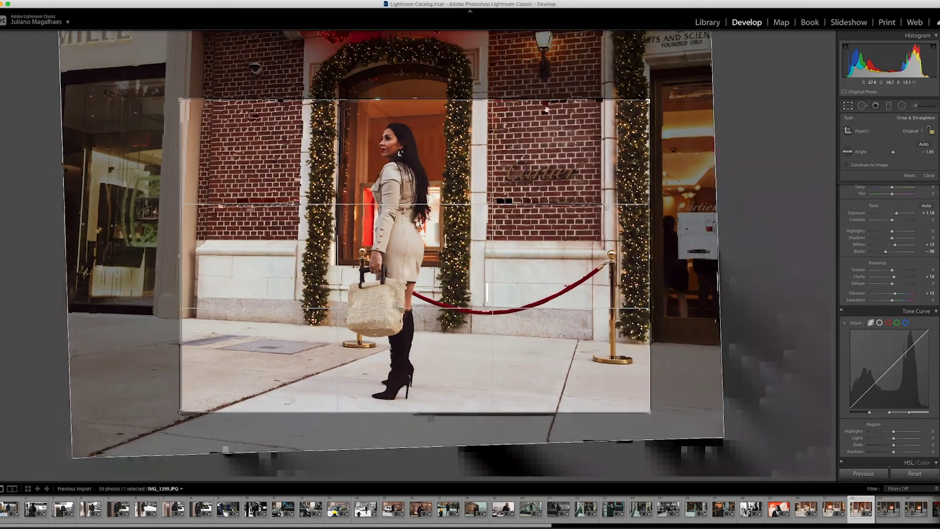
drag(637, 89, 661, 101)
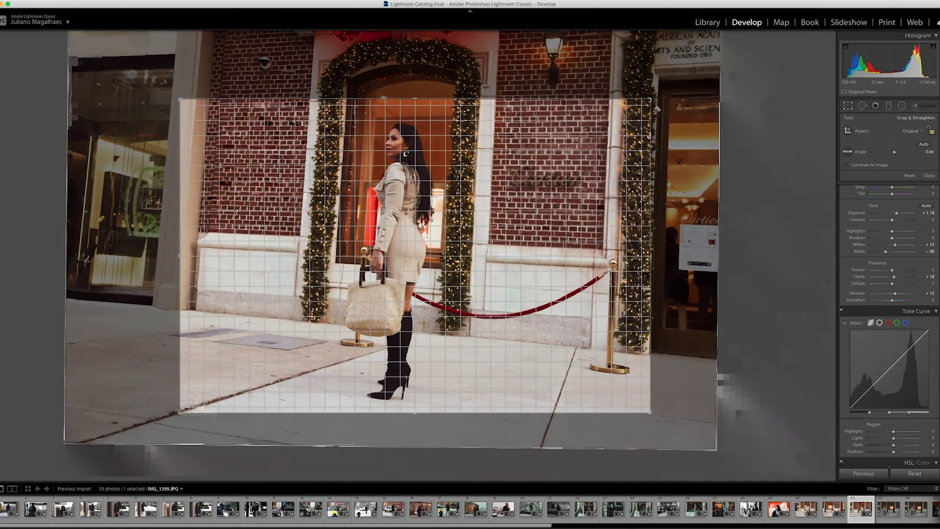
drag(661, 100, 658, 109)
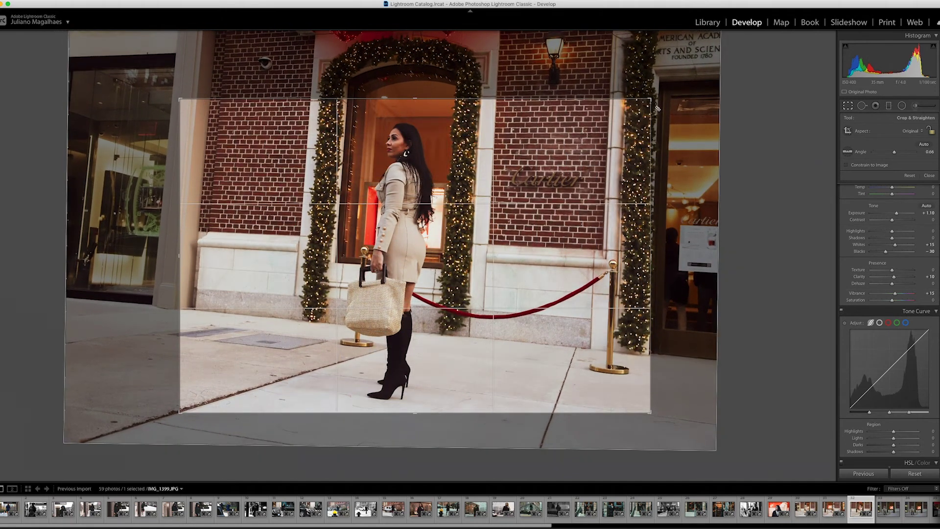
drag(659, 100, 658, 77)
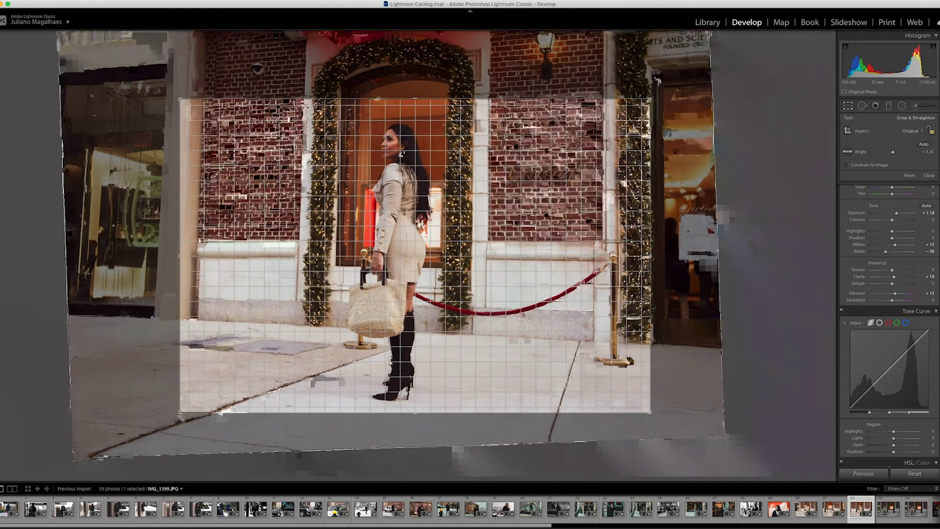
drag(658, 77, 662, 91)
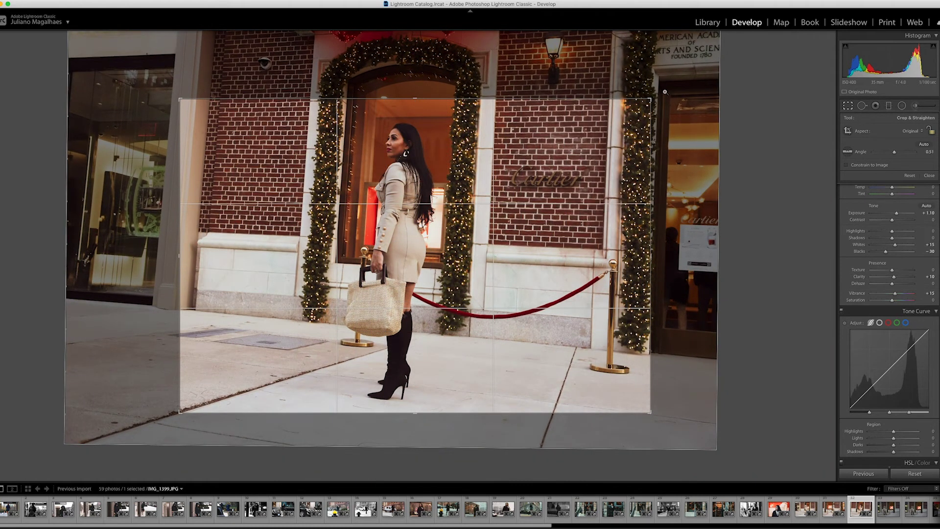
key(Return)
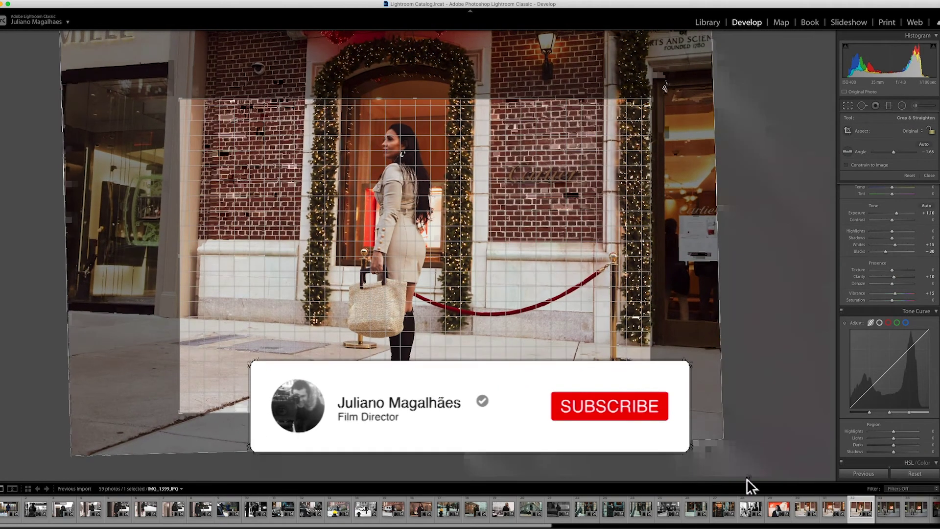
Step: Fine-tune the rotation to about −1.85° and reapply the crop
drag(667, 80, 664, 92)
key(Return)
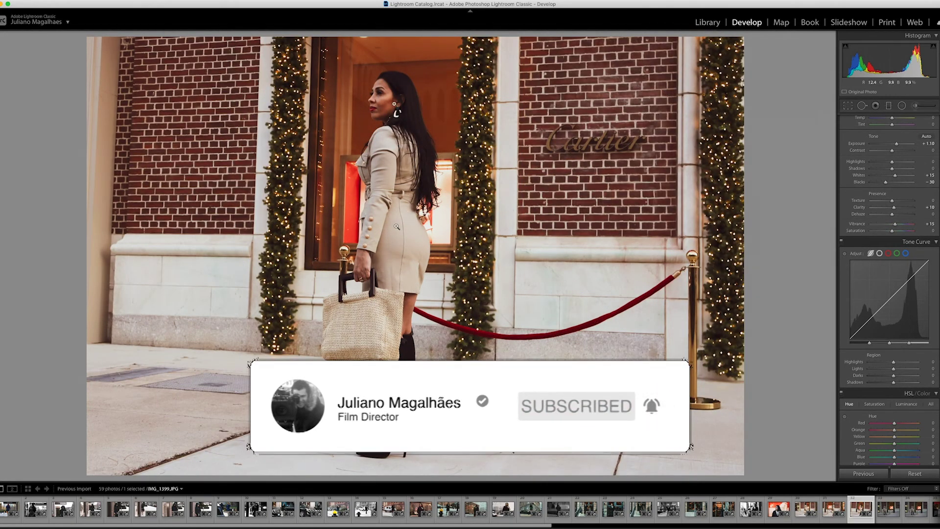
key(super+alt+equal)
key(super+alt+minus)
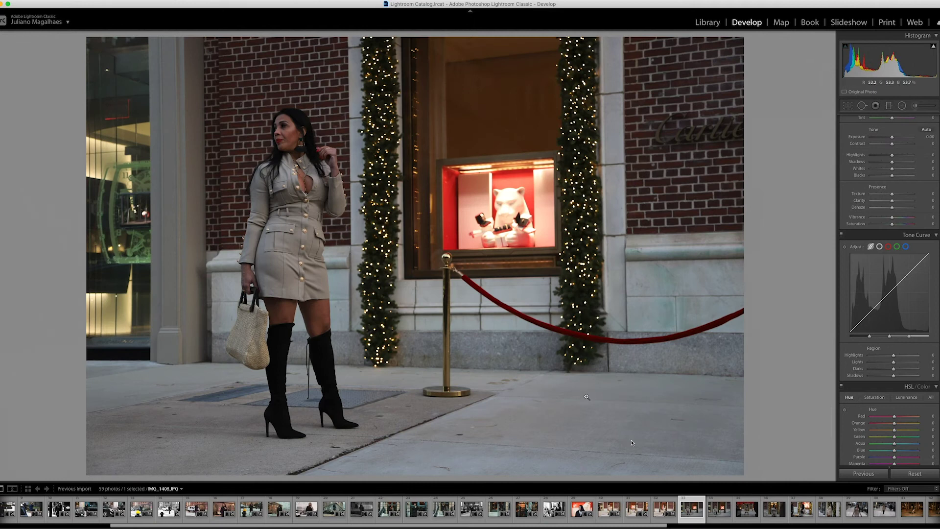
Step: Paste the copied edits onto IMG_1406, tighten its crop, reposition and nearly level it
key(super+shift+v)
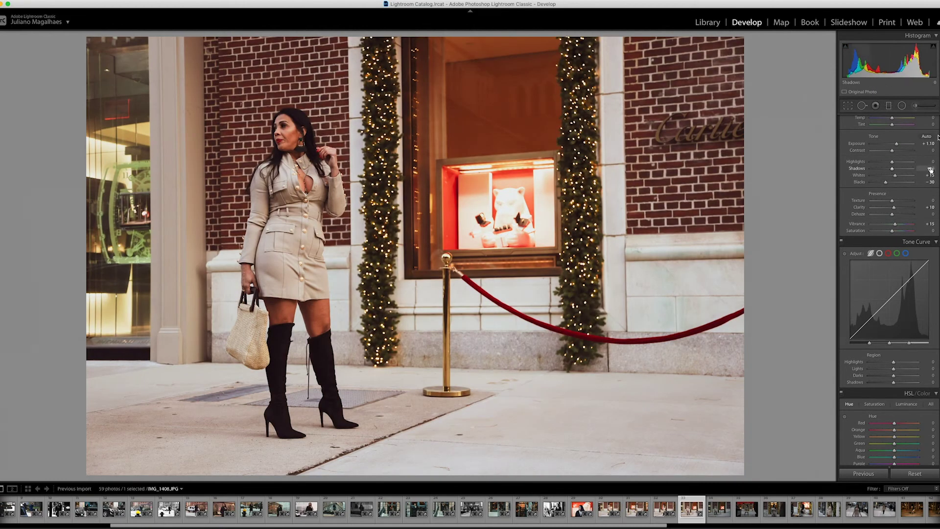
click(848, 106)
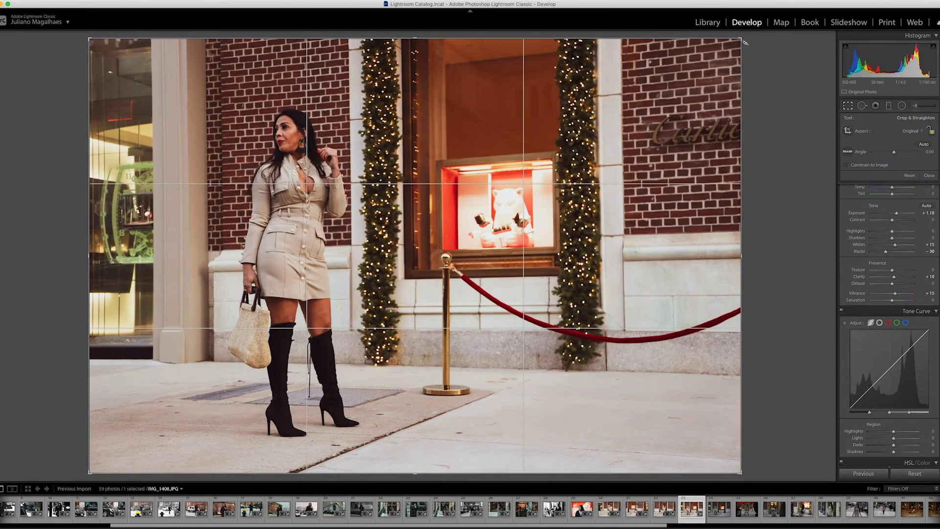
drag(740, 62, 706, 61)
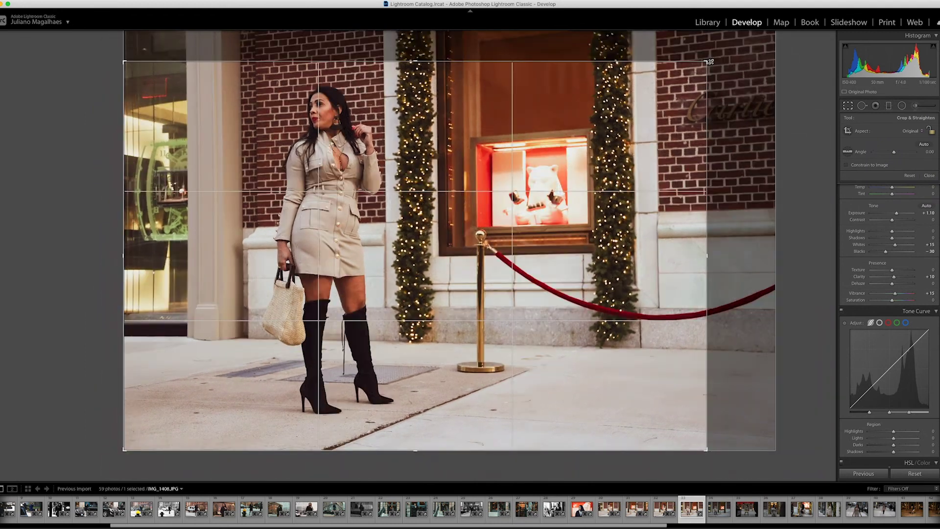
drag(175, 448, 175, 430)
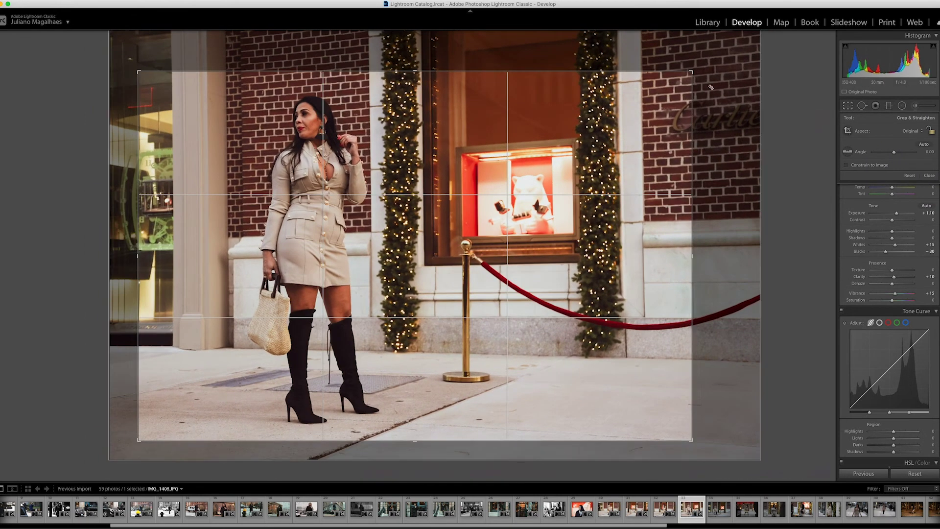
drag(618, 139, 549, 135)
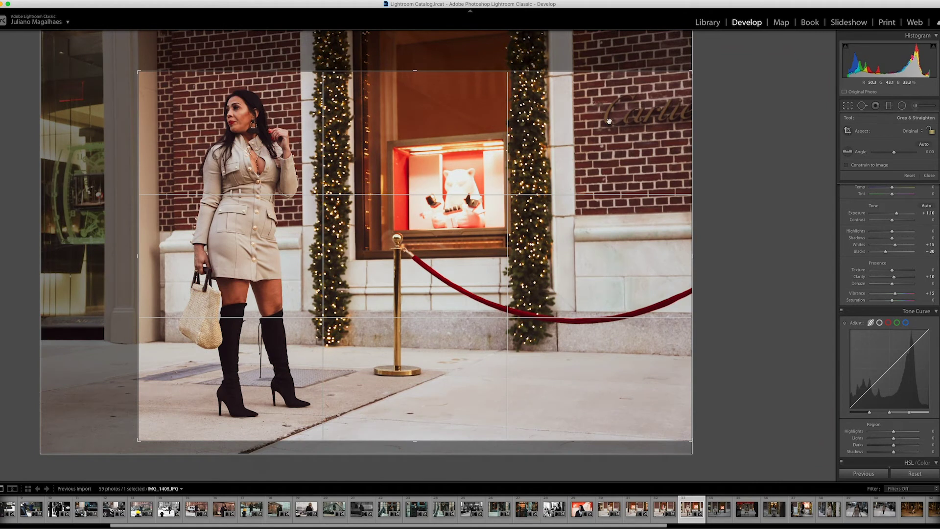
drag(701, 66, 715, 88)
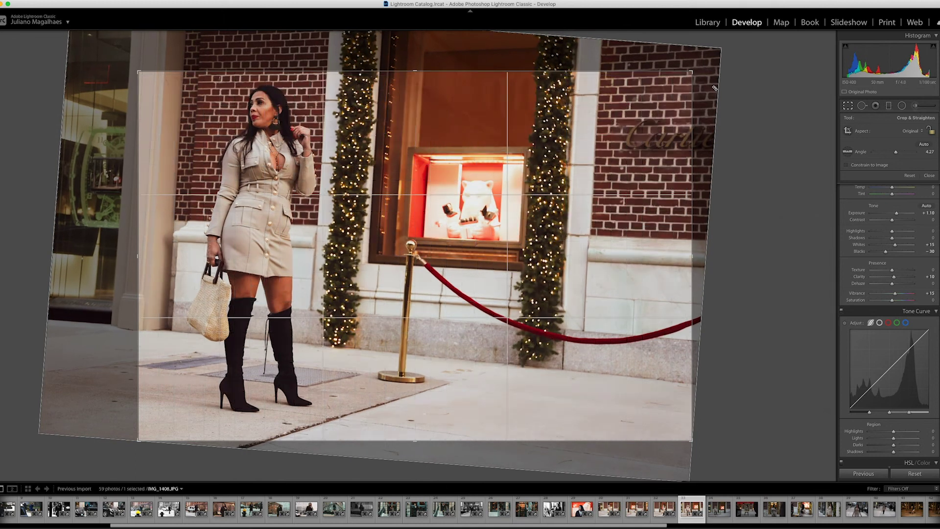
drag(715, 84, 695, 51)
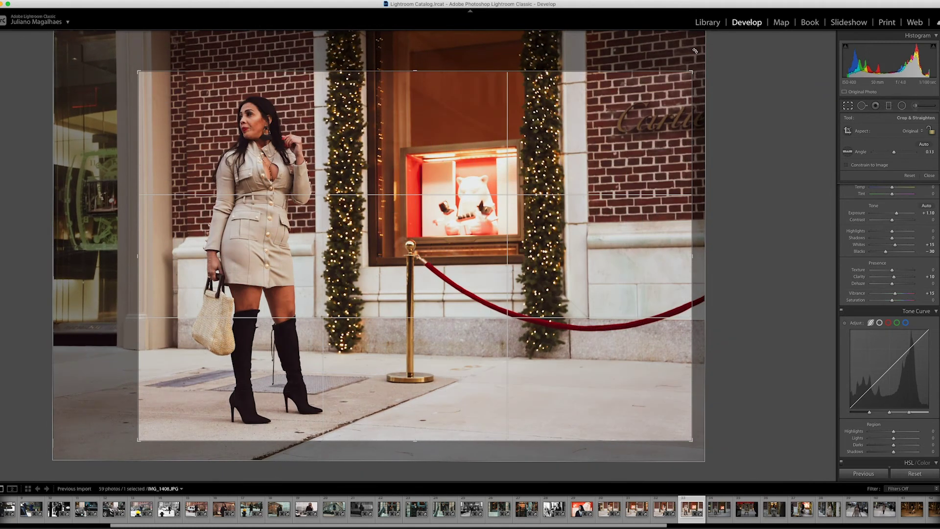
key(Return)
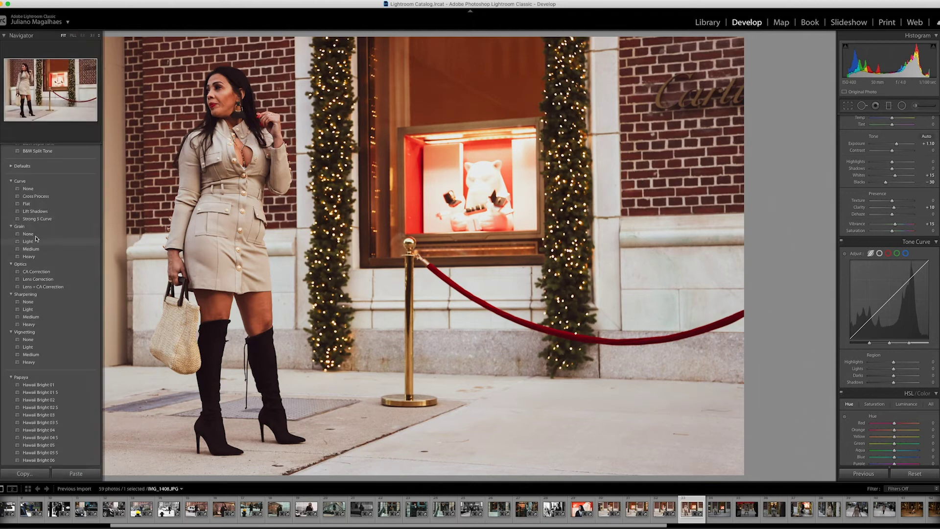
Step: Preview B&W presets on the portrait without applying any, then reopen the crop
scroll(38, 196, up, 5)
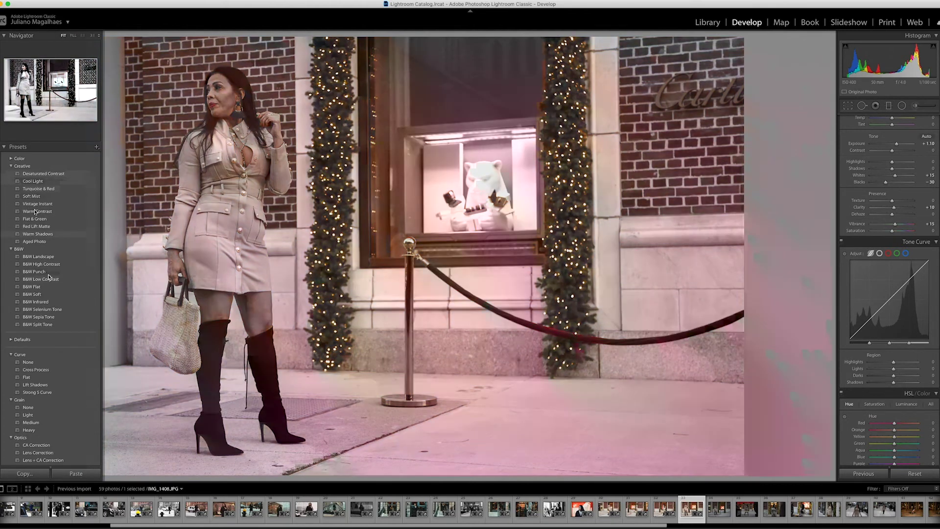
scroll(48, 271, down, 1)
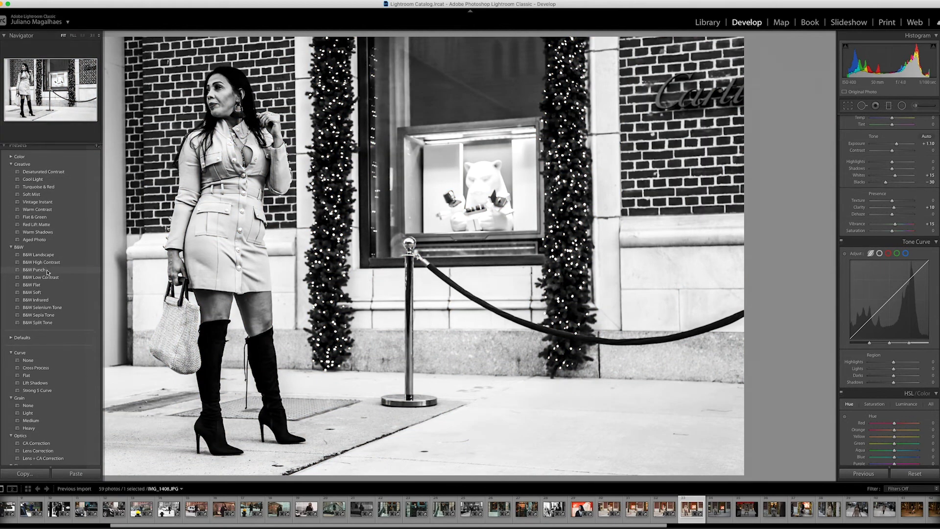
scroll(46, 273, up, 1)
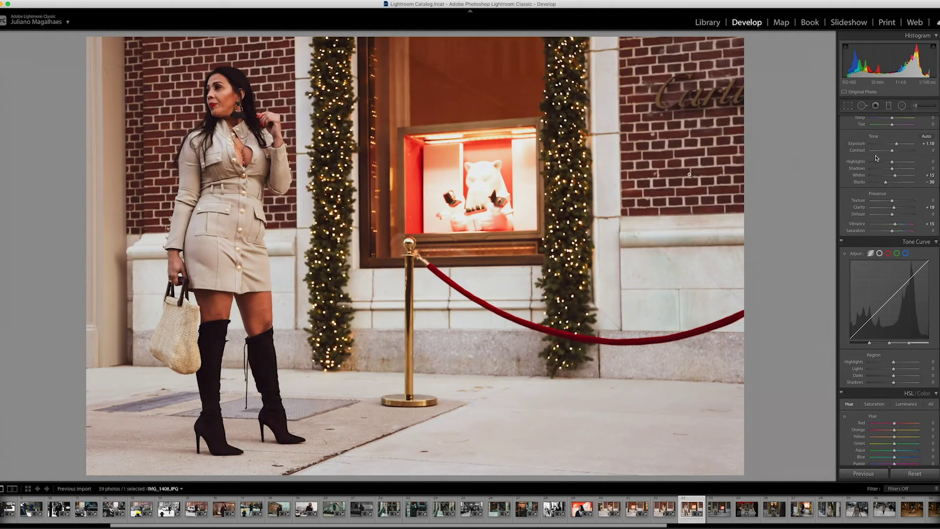
key(r)
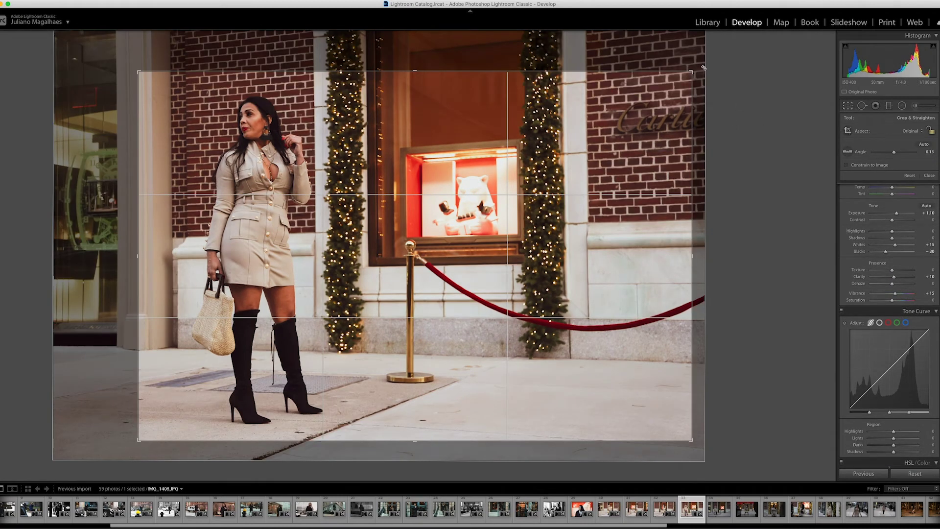
Step: Refine the portrait's straightening to a 0.71° angle and apply the crop
drag(704, 68, 703, 64)
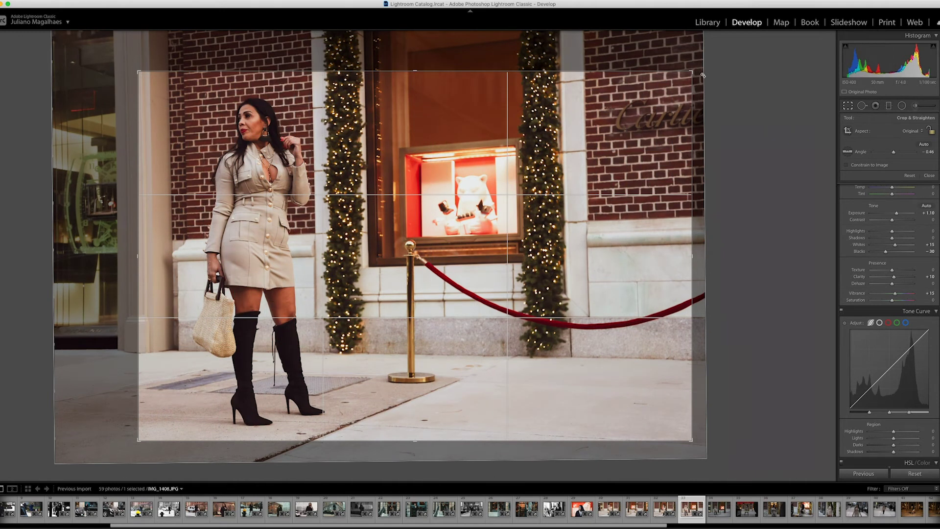
key(Return)
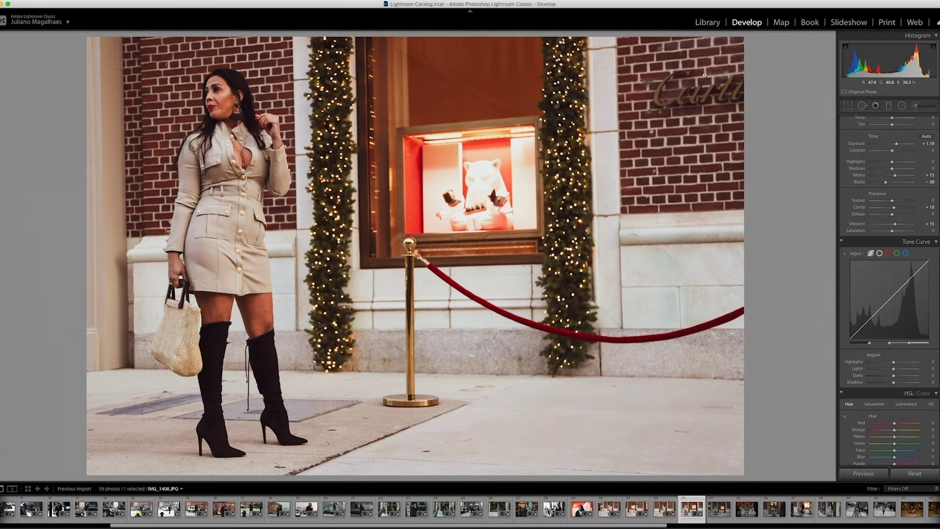
key(cmd+z)
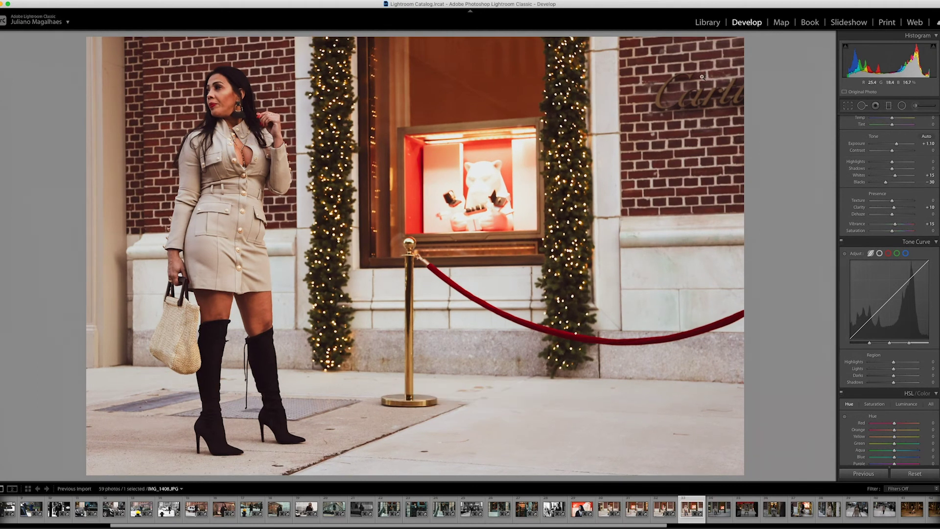
key(cmd+z)
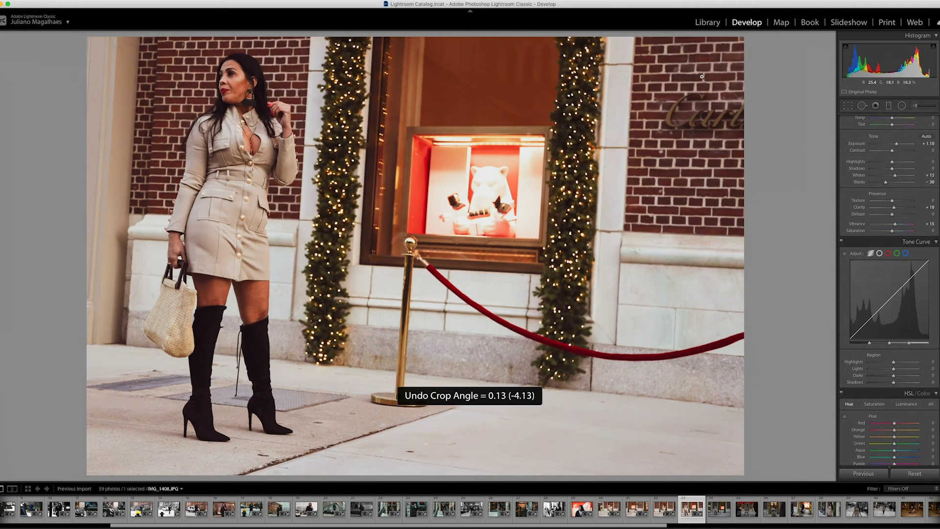
key(cmd+shift+z)
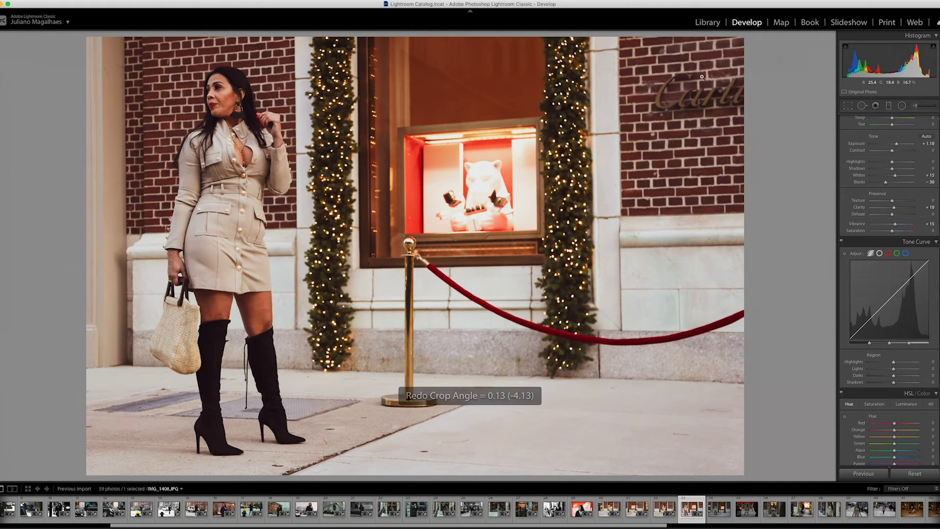
click(847, 105)
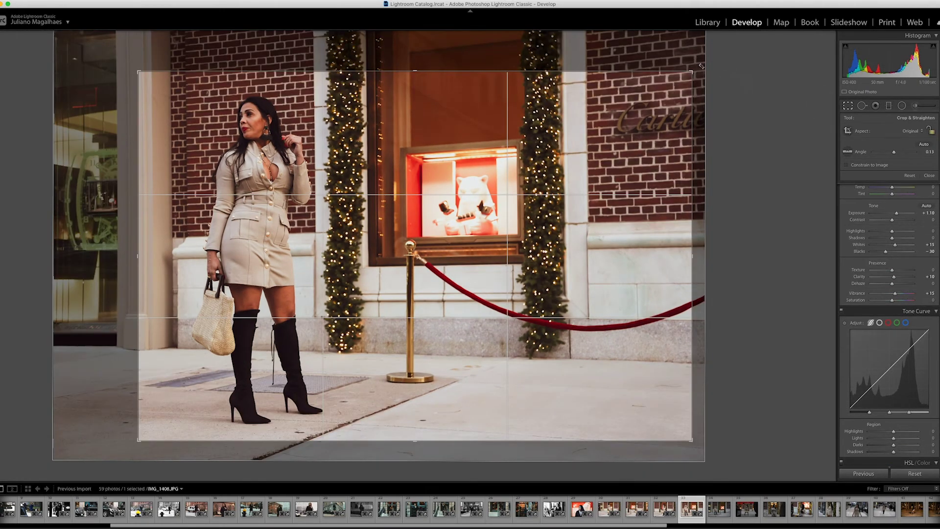
drag(701, 66, 701, 73)
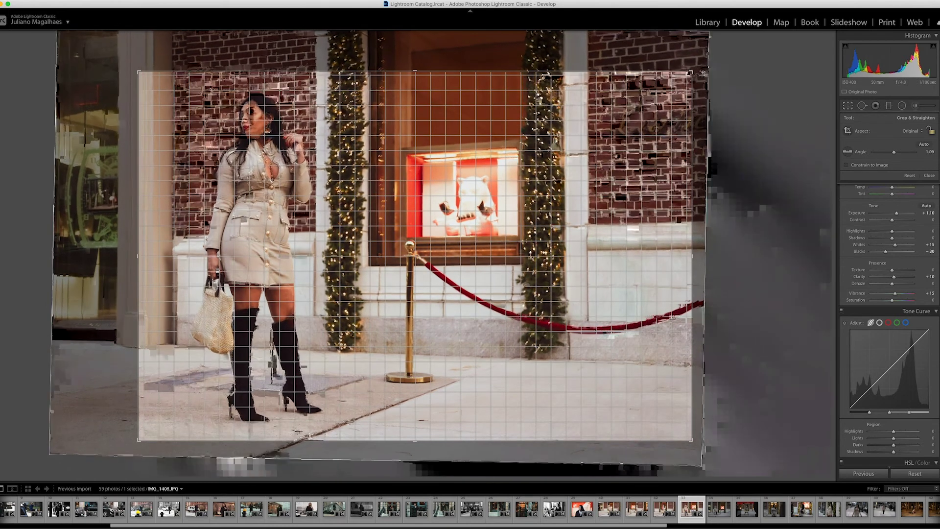
drag(701, 72, 701, 70)
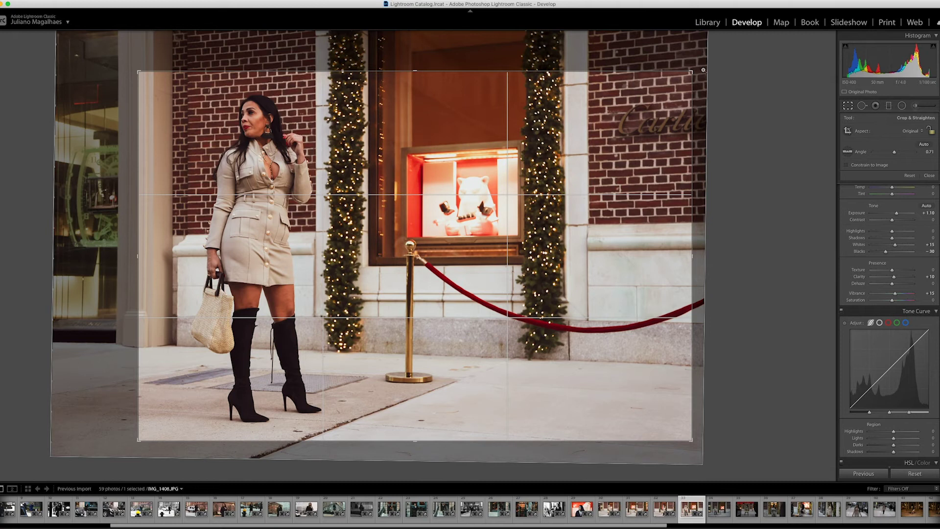
key(Return)
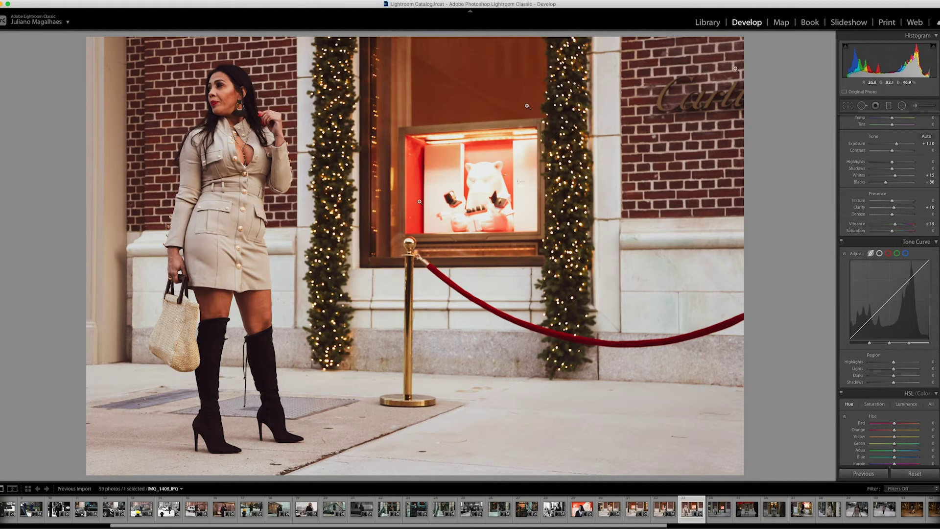
Step: Crop IMG_1413 tighter around the woman and rotate it level
click(719, 511)
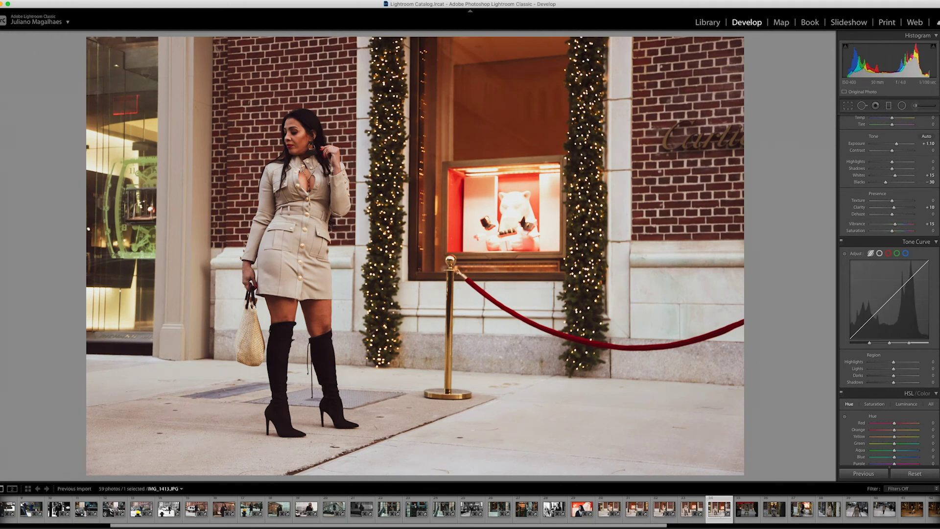
click(847, 105)
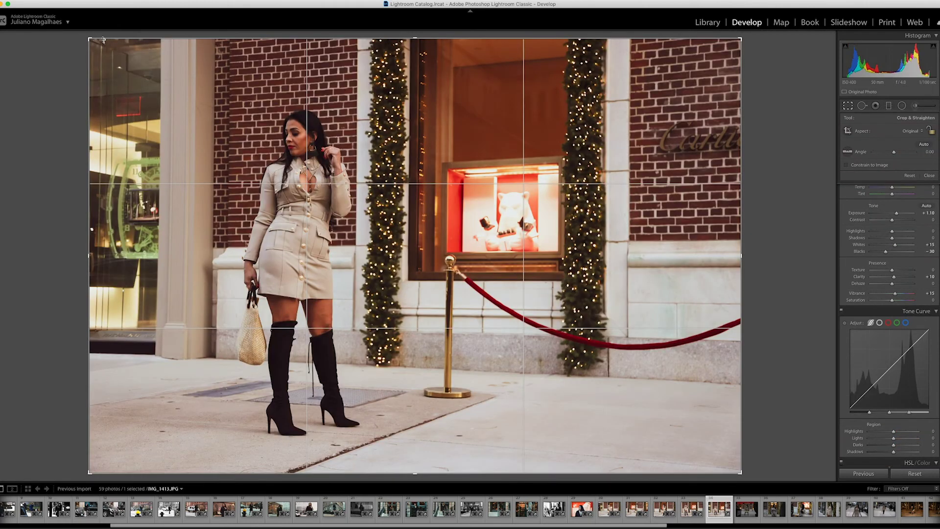
drag(92, 39, 134, 66)
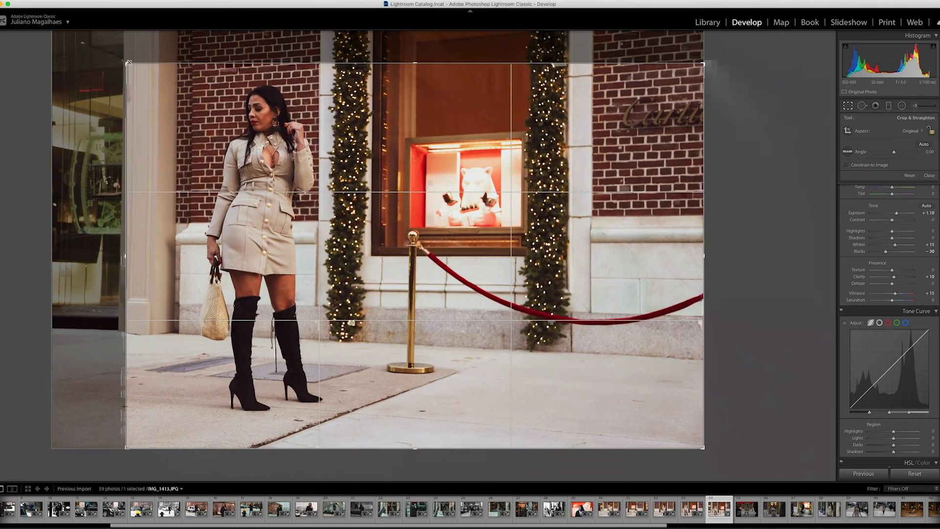
drag(132, 444, 218, 410)
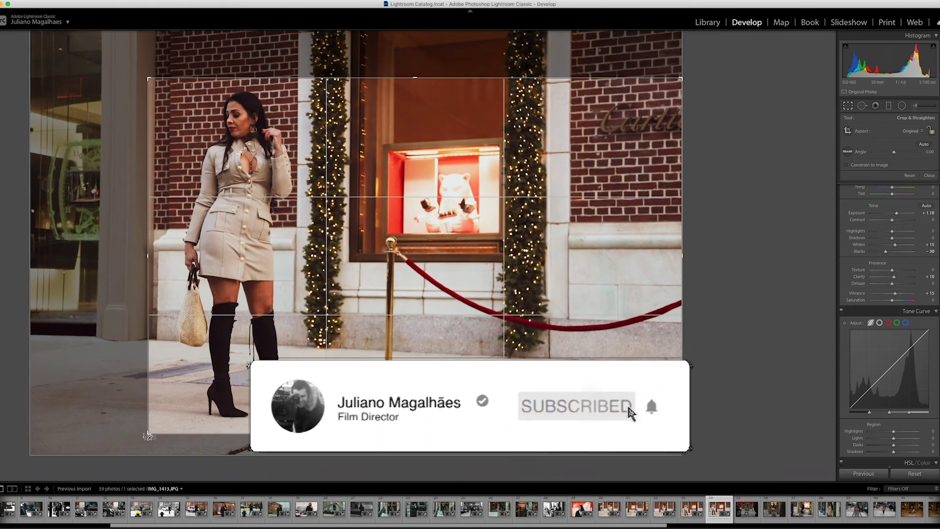
drag(218, 410, 230, 410)
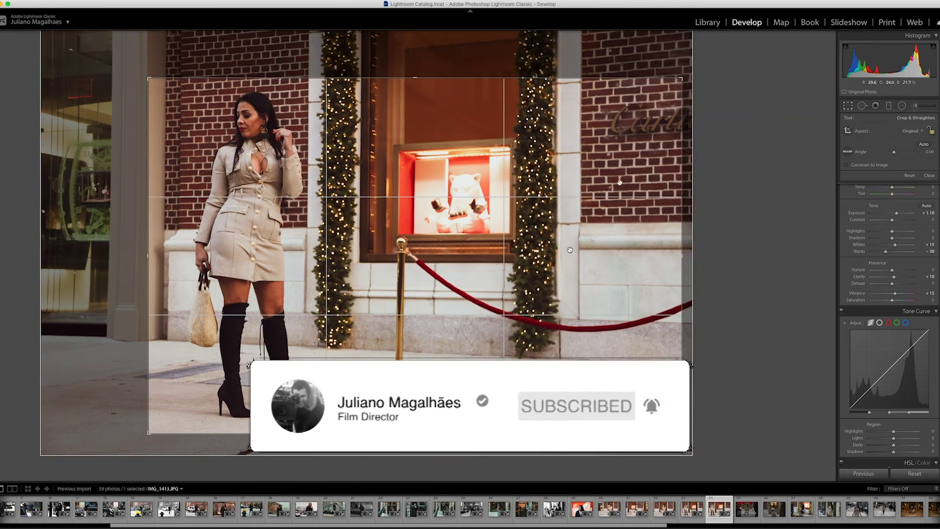
drag(692, 86, 689, 79)
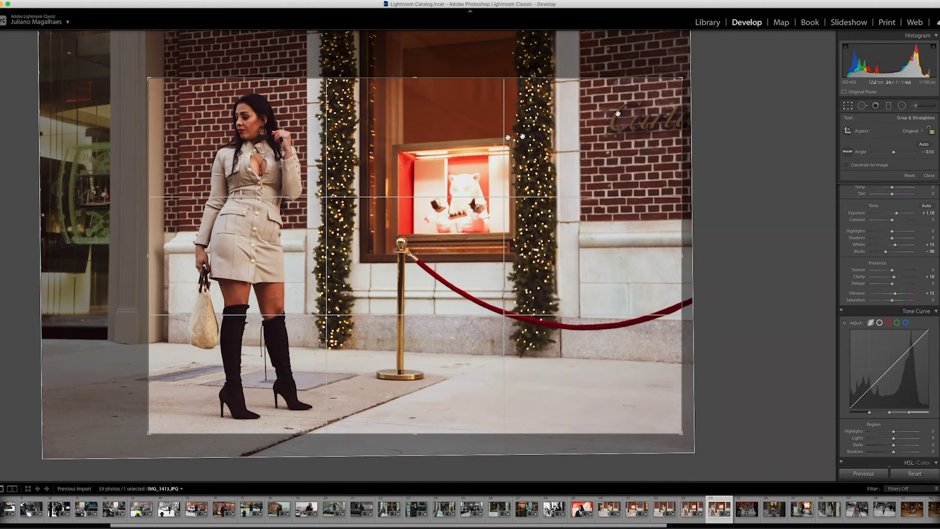
drag(507, 137, 509, 131)
key(Return)
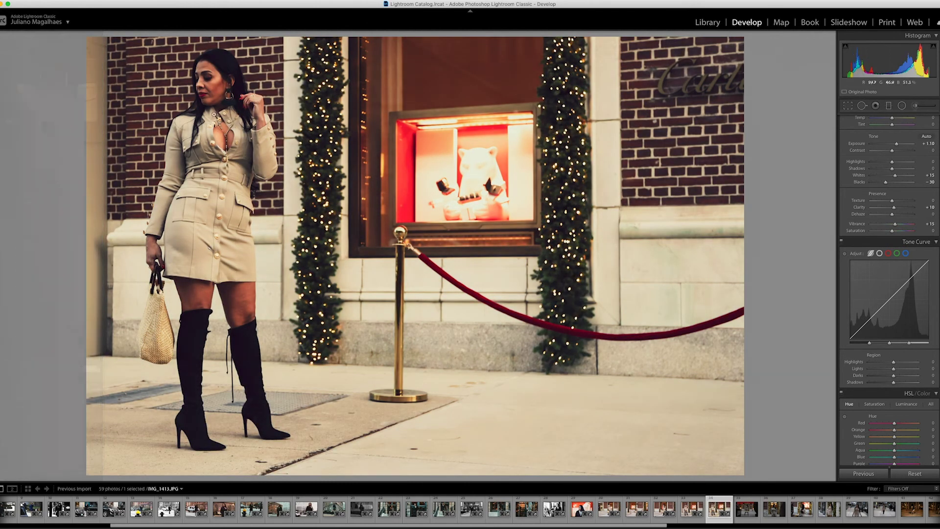
Step: At 1:1 zoom, heal two marks on the dress beside the necklace, then return to full view
click(210, 149)
click(218, 140)
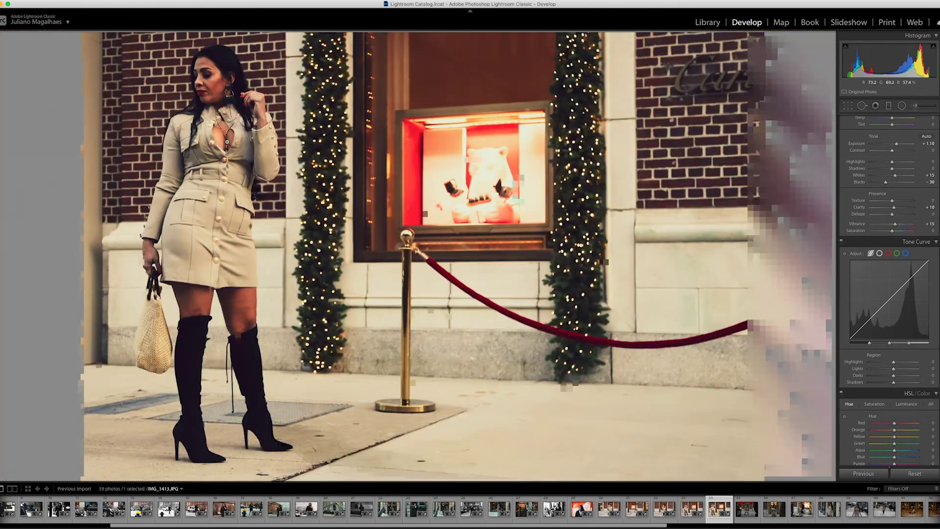
click(217, 142)
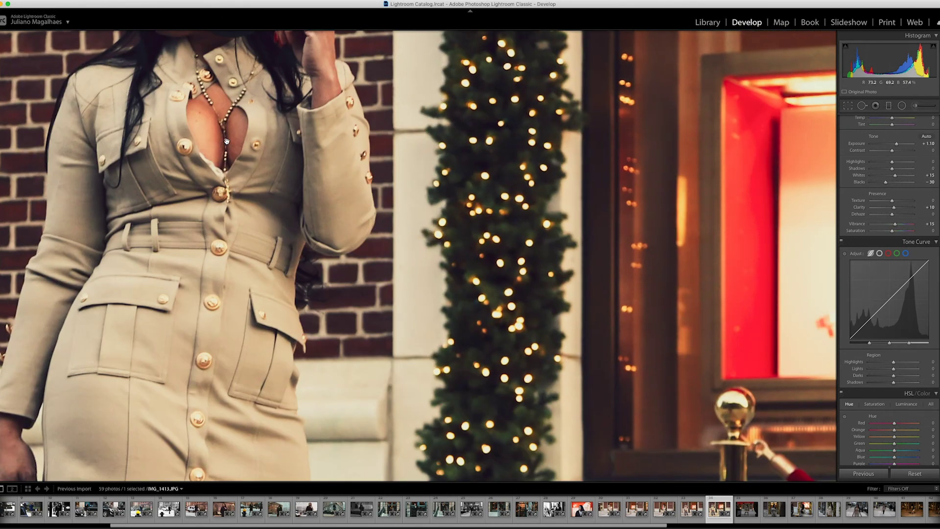
click(861, 107)
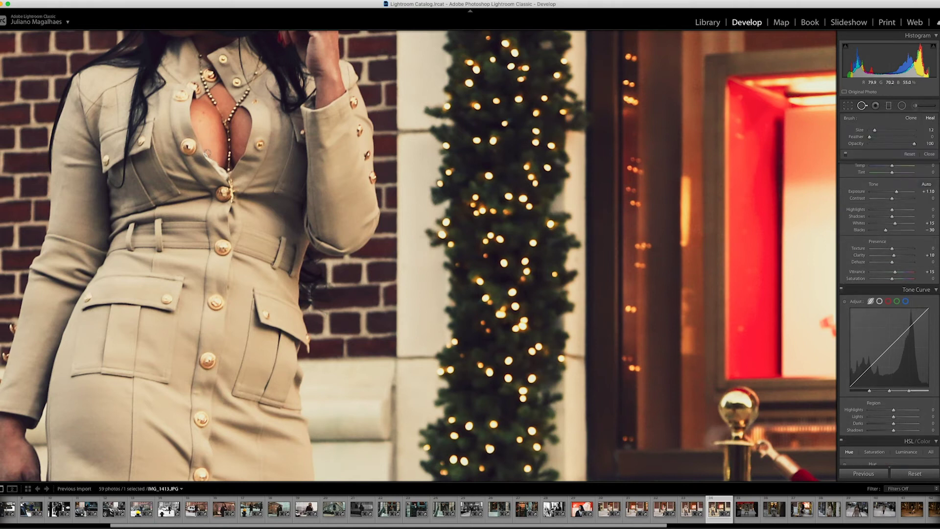
drag(207, 153, 211, 158)
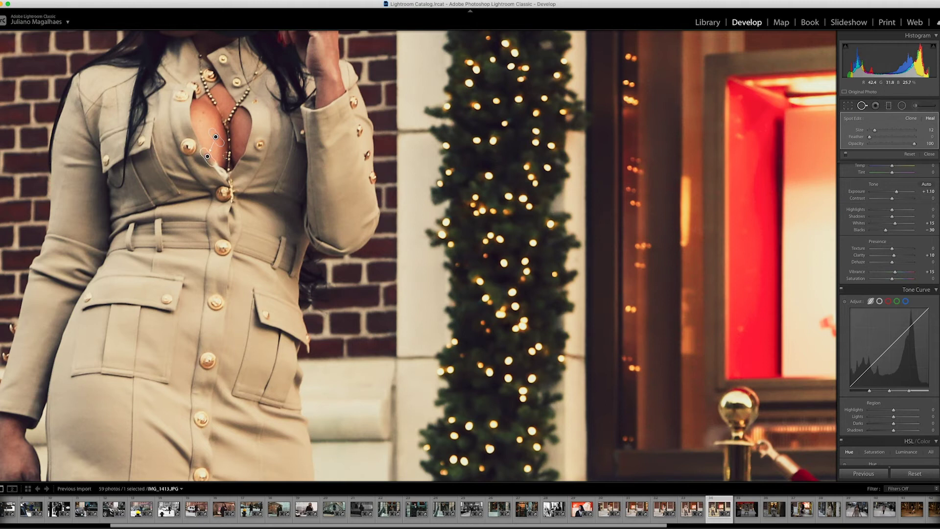
key(Escape)
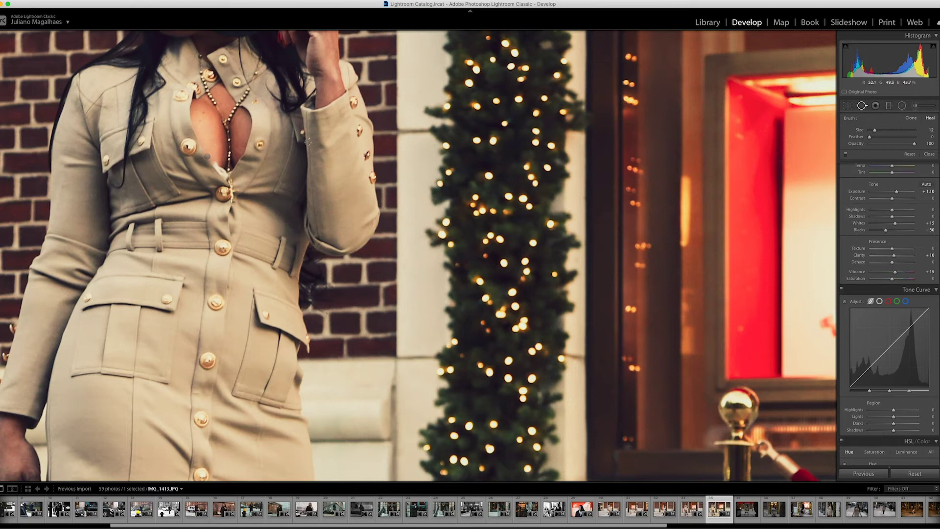
click(216, 165)
mouse_move(216, 166)
mouse_down()
mouse_move(225, 176)
mouse_move(206, 143)
mouse_up()
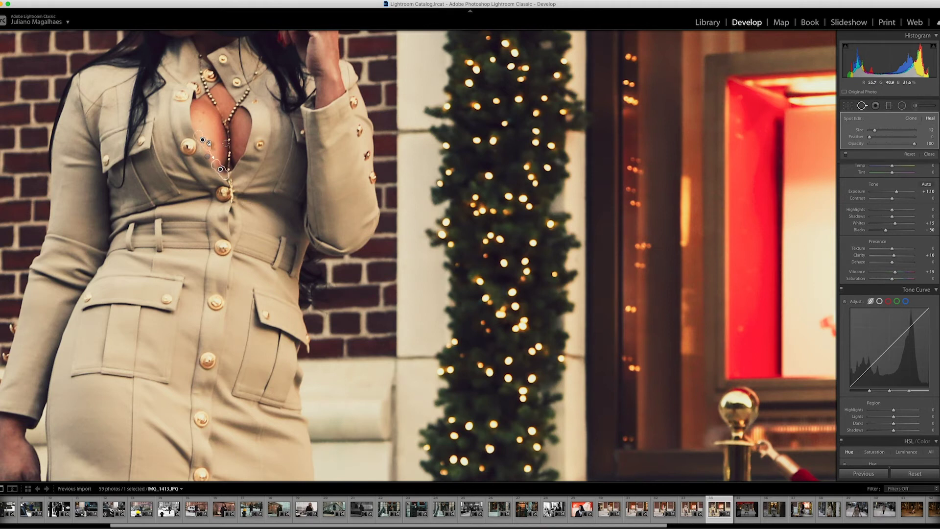
key(q)
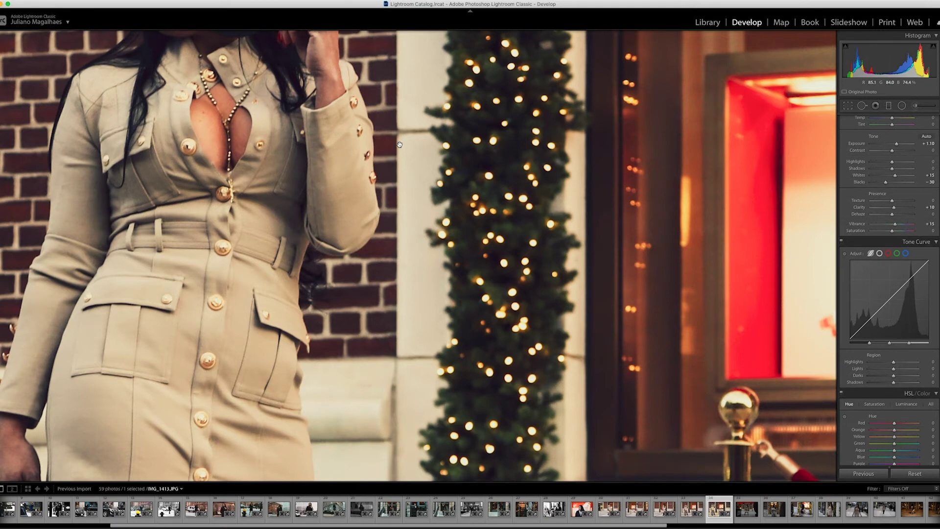
click(290, 170)
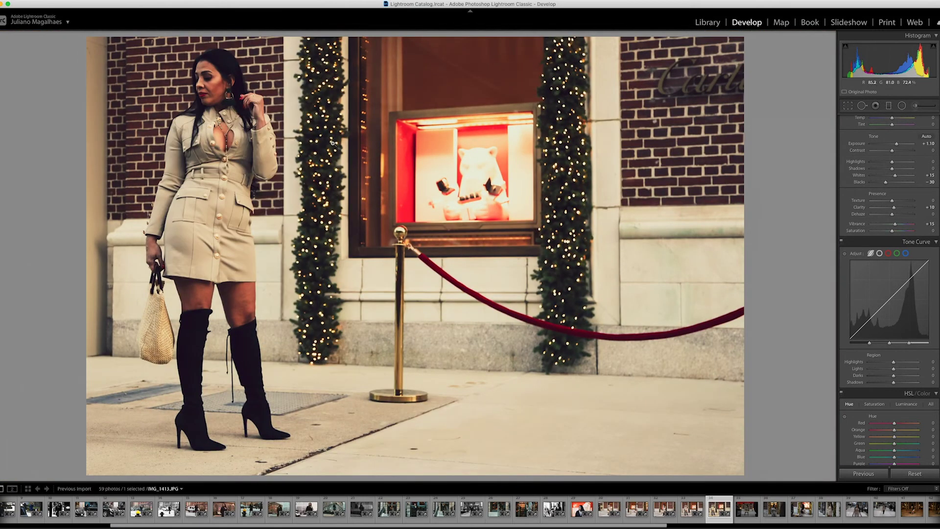
Step: Inspect the woman's torso on IMG_1413 up close, then return to the full view
click(214, 141)
click(215, 140)
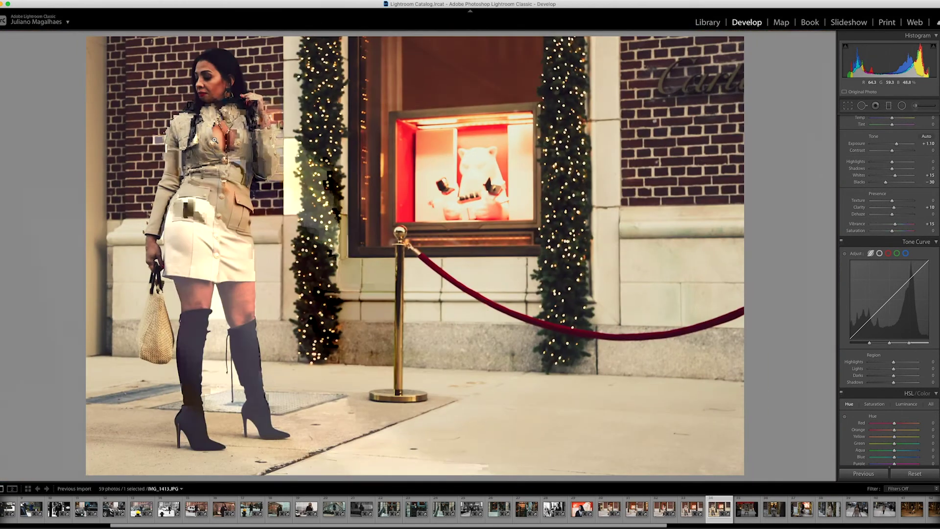
click(215, 140)
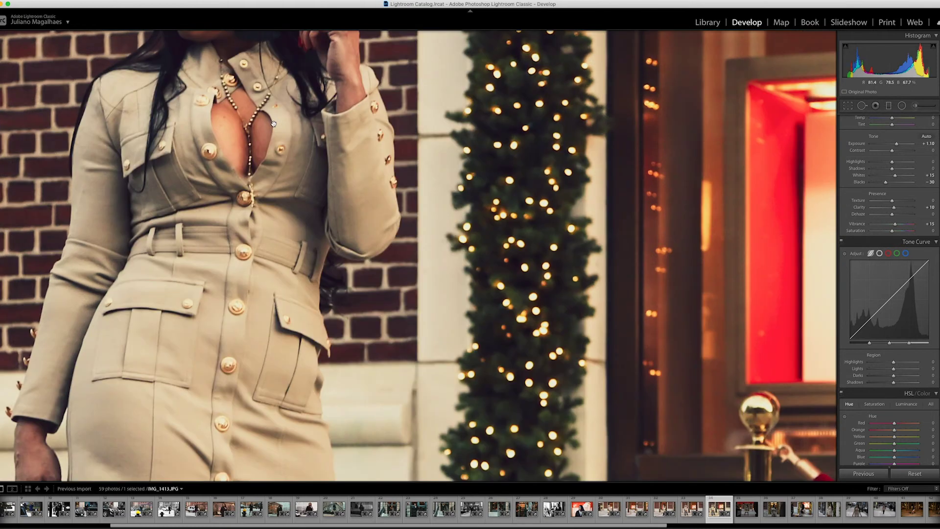
click(273, 123)
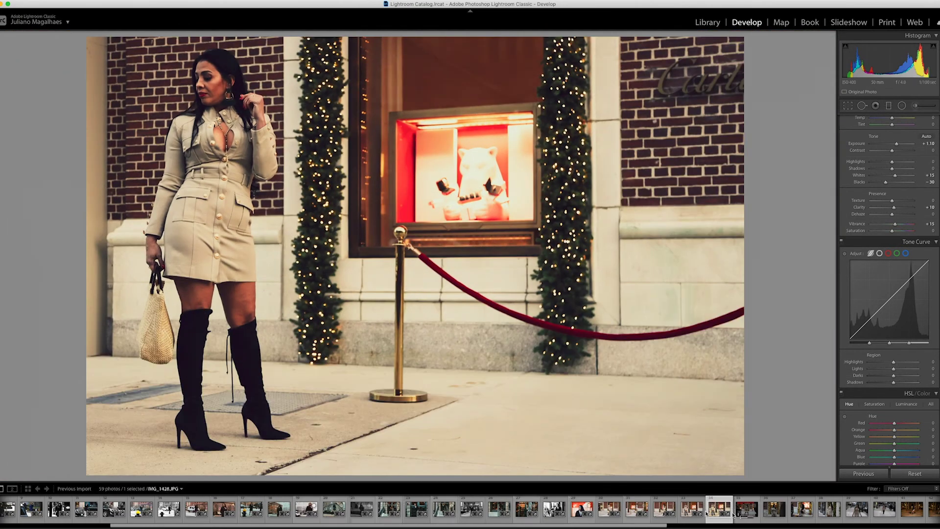
Step: Heal spots on IMG_1408's dress near the necklace, undoing the last adjustment
click(692, 511)
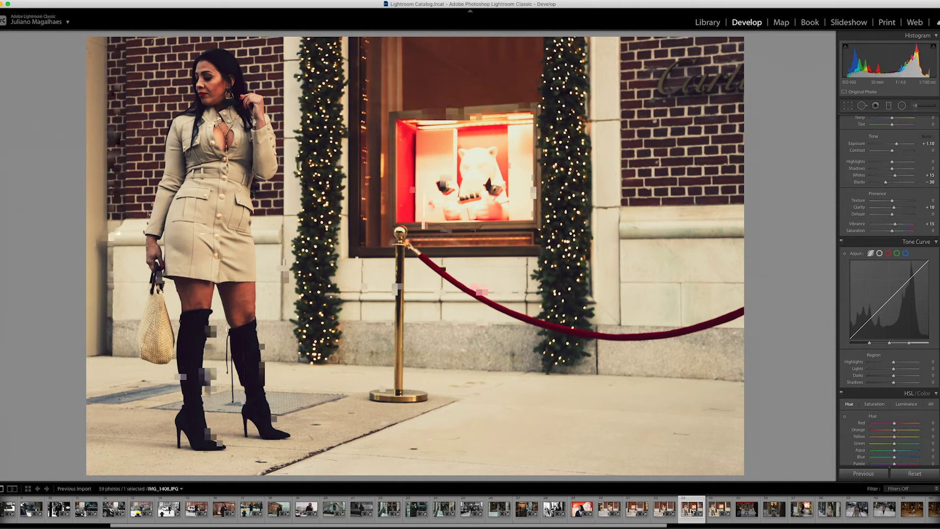
key(z)
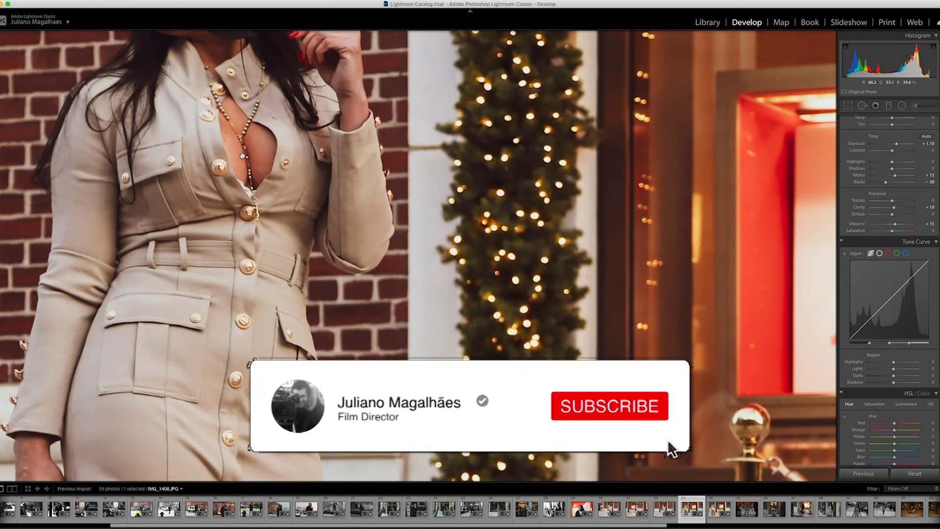
click(864, 106)
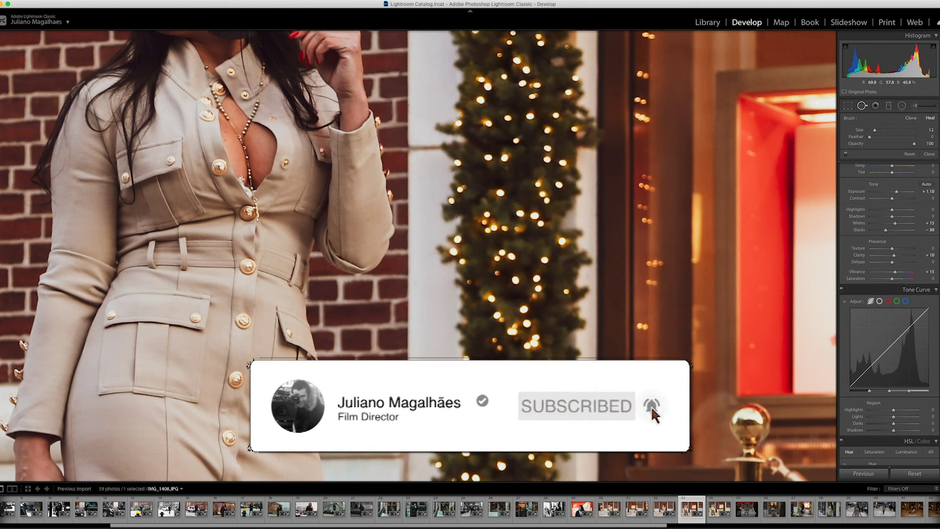
click(243, 181)
drag(244, 183, 251, 194)
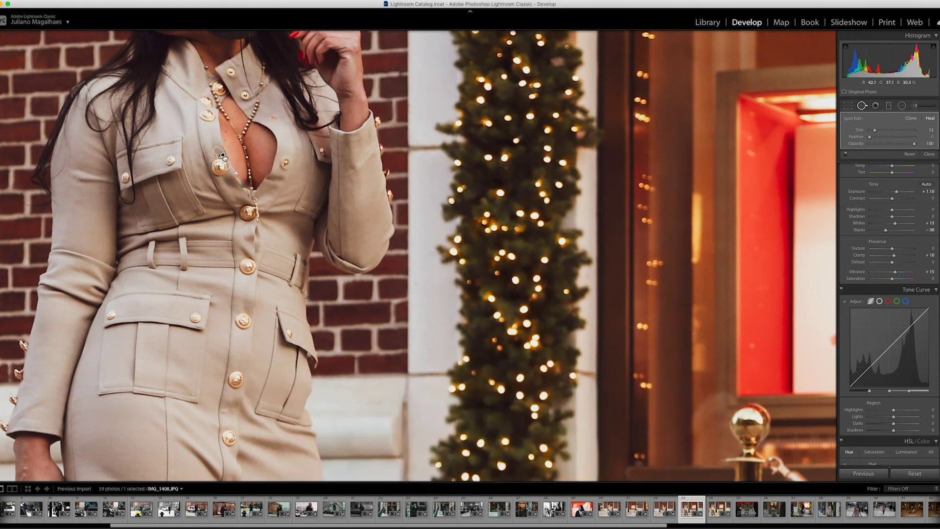
mouse_move(224, 159)
mouse_down()
mouse_move(264, 152)
mouse_move(251, 123)
mouse_move(255, 189)
mouse_move(234, 198)
mouse_move(229, 162)
mouse_up()
drag(229, 162, 234, 159)
click(234, 159)
key(q)
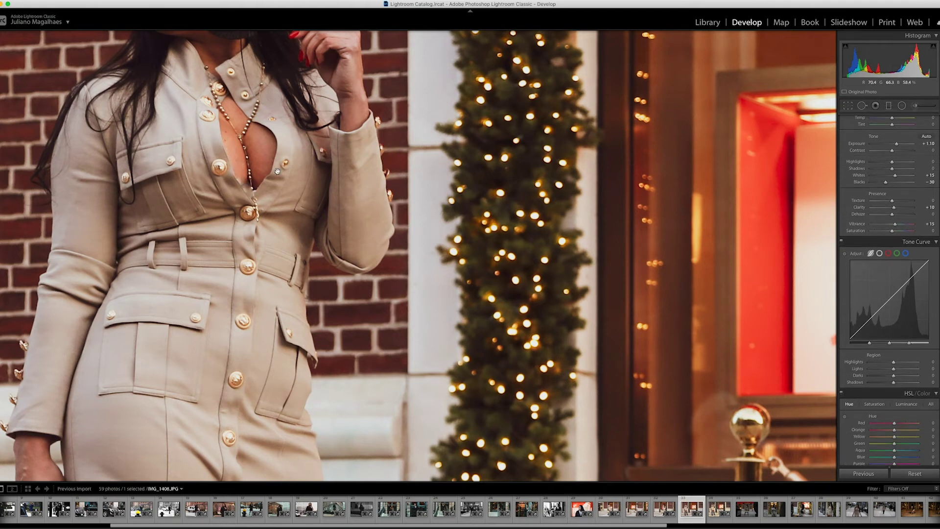
key(ctrl+z)
Step: Step past the next photo and bring up IMG_1428
click(712, 511)
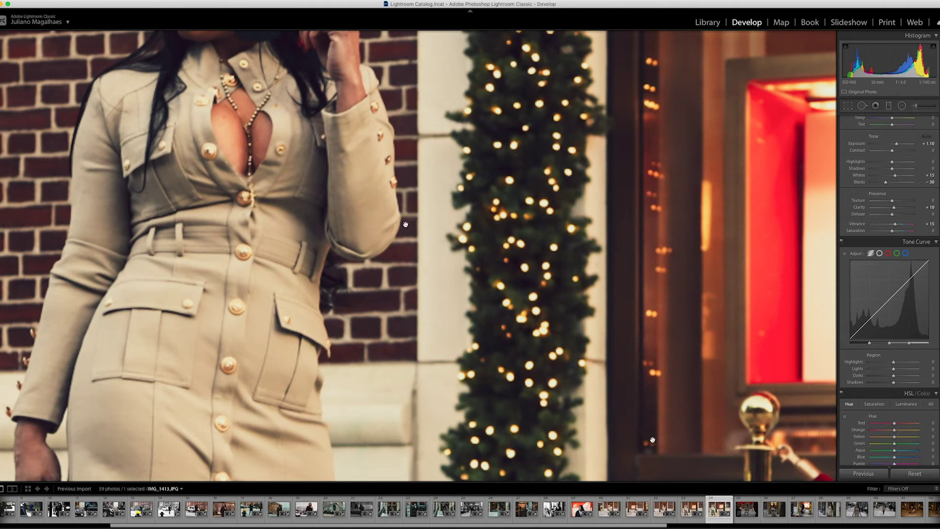
click(270, 165)
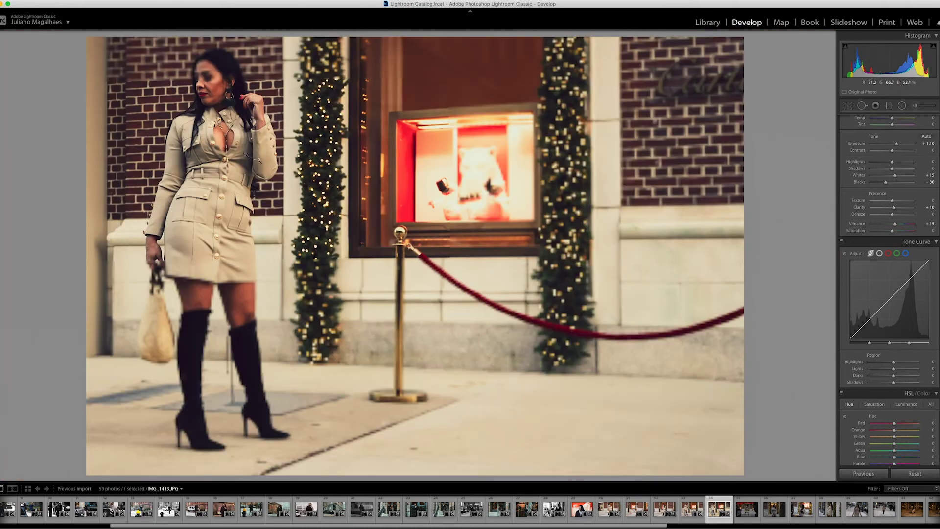
click(745, 509)
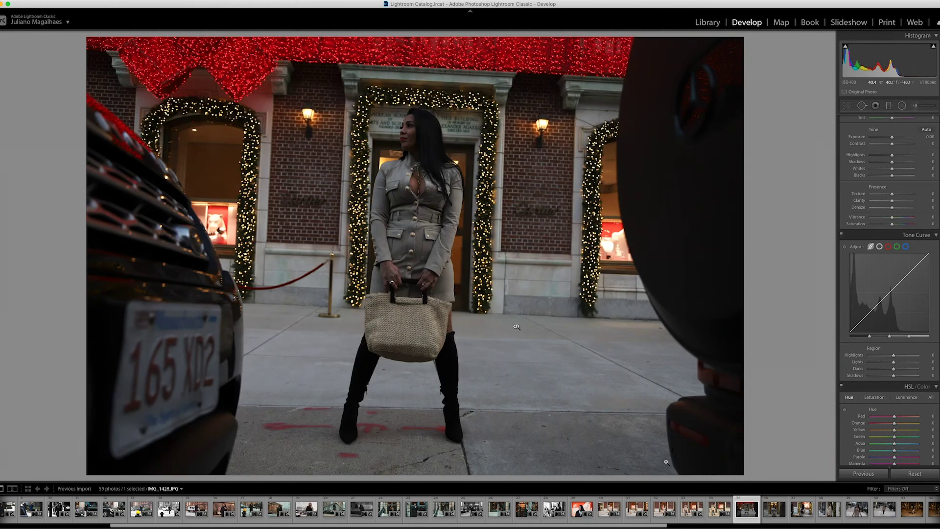
Step: Straighten and crop IMG_1428 so the building is level
click(848, 107)
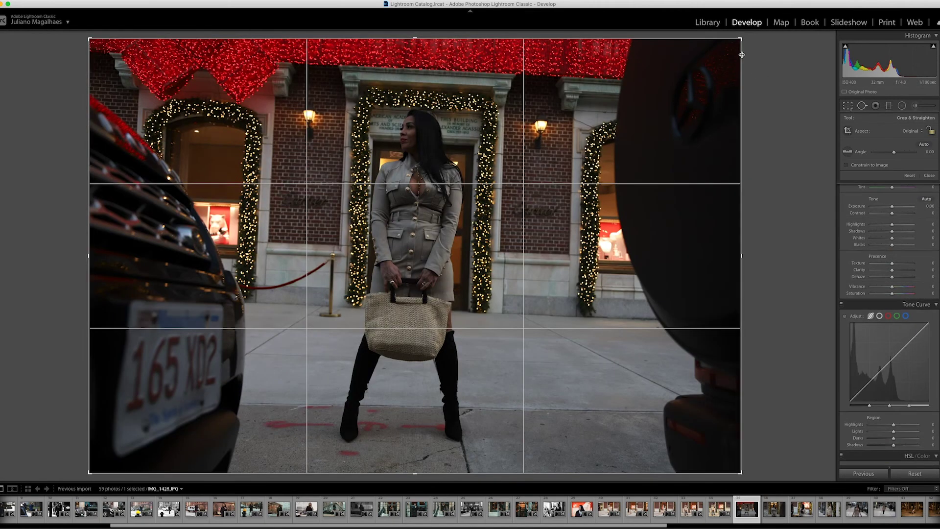
drag(745, 51, 743, 26)
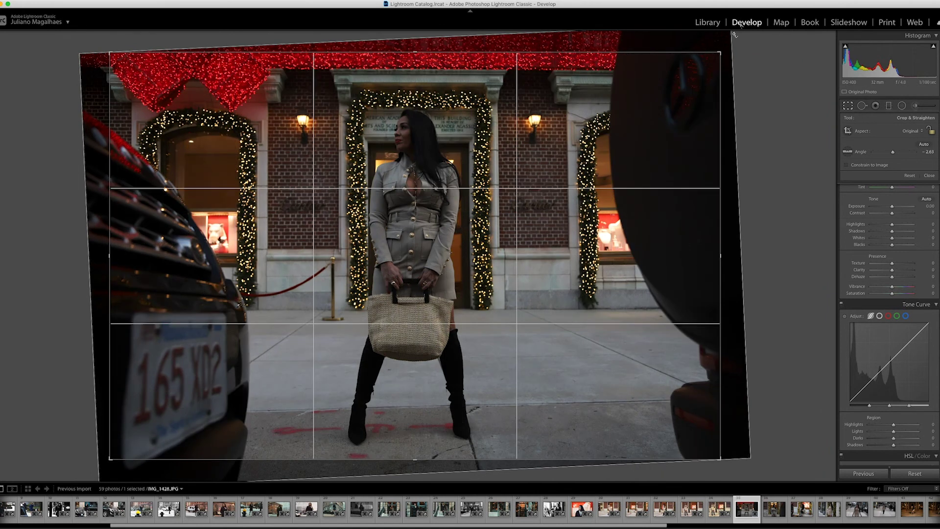
key(Return)
Step: Paste the earlier develop settings and raise Exposure to +1.75, checking the dress up close
key(ctrl+shift+v)
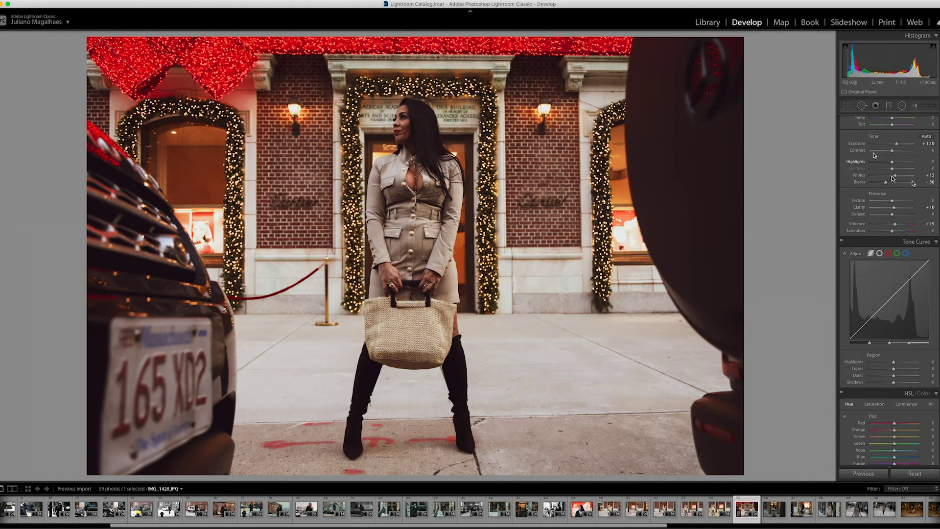
scroll(881, 158, up, 3)
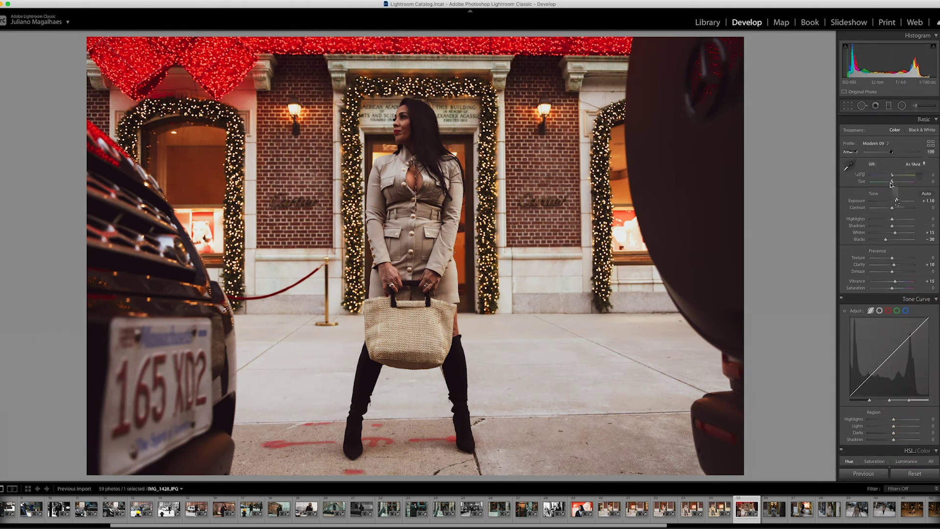
drag(896, 201, 900, 201)
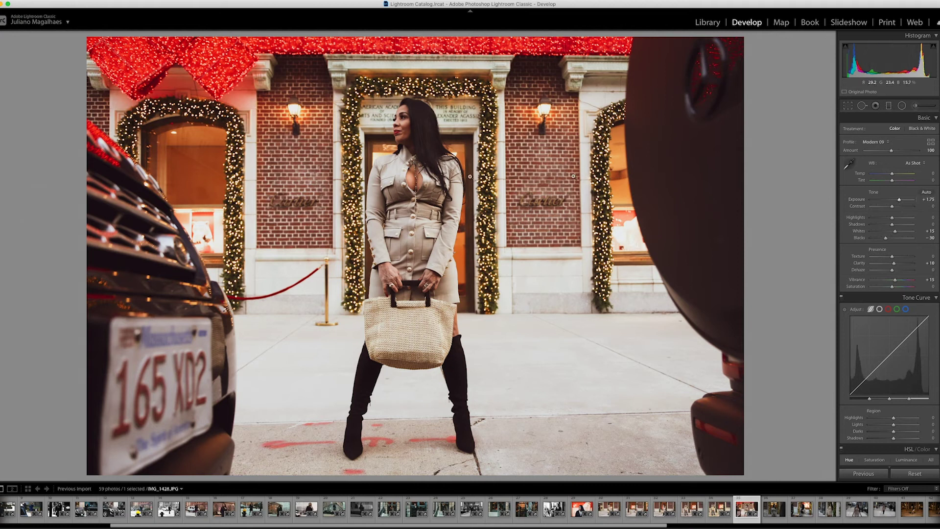
click(399, 185)
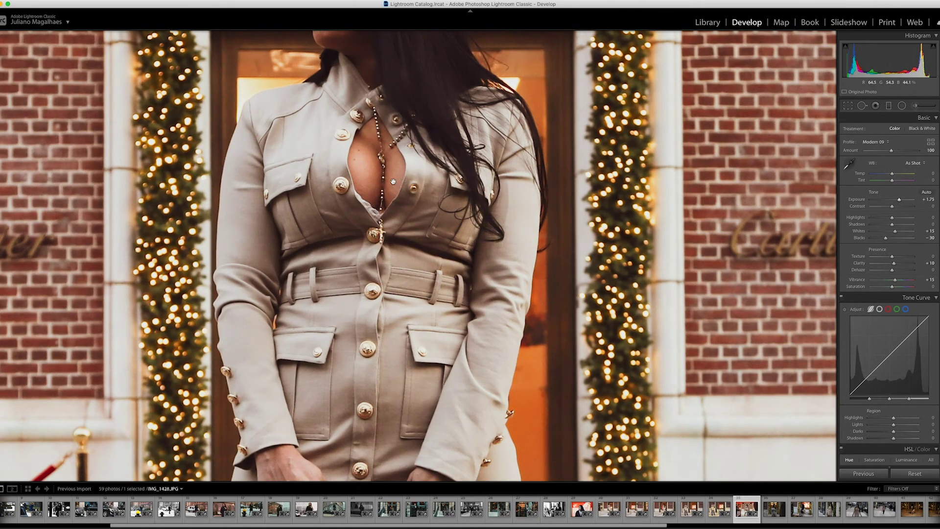
key(alt)
click(393, 182)
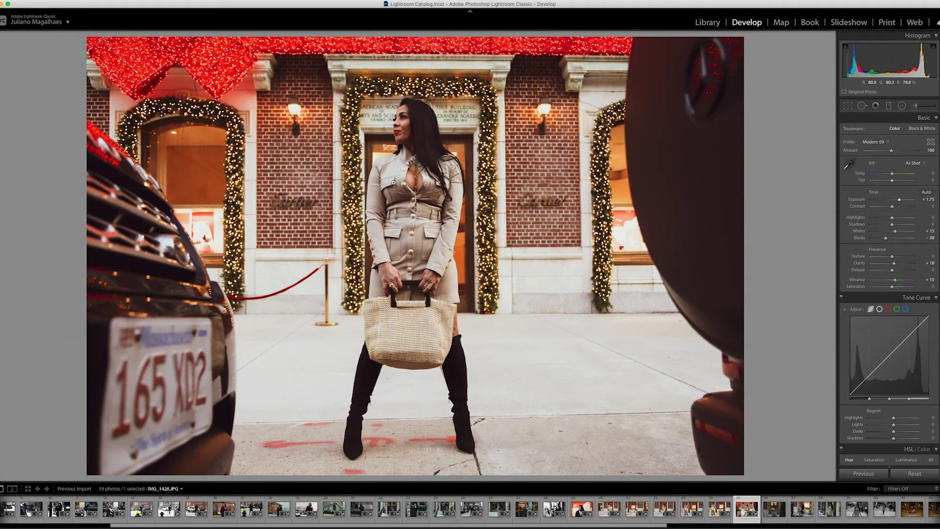
click(404, 184)
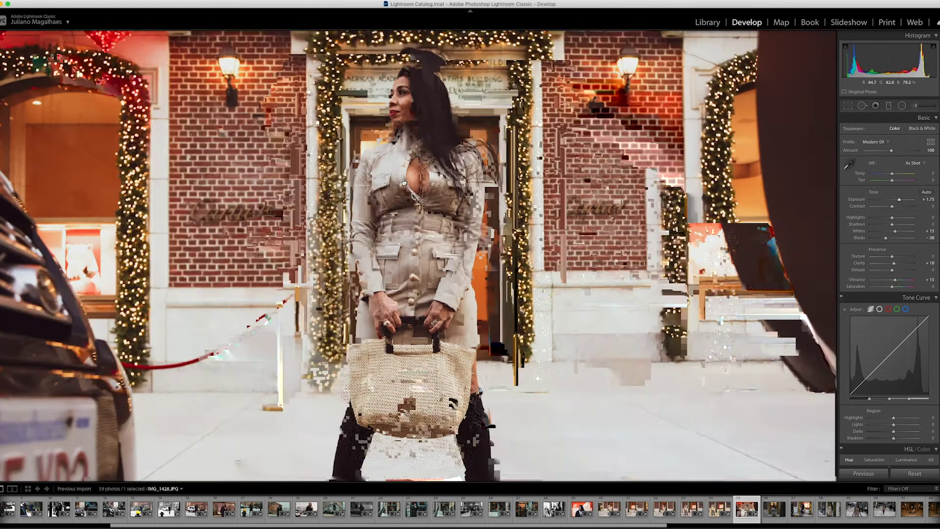
Step: Heal the lace at IMG_1428's neckline, trying several fabric source areas
click(862, 105)
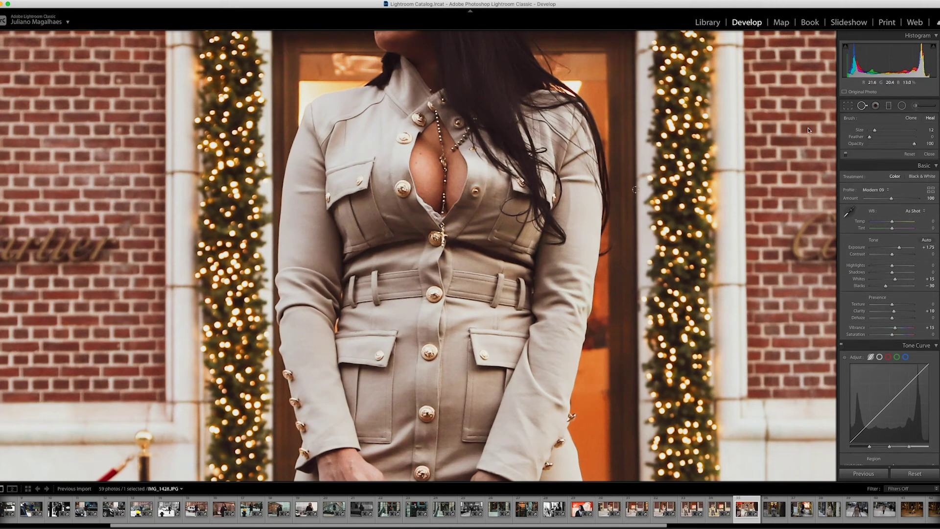
click(424, 198)
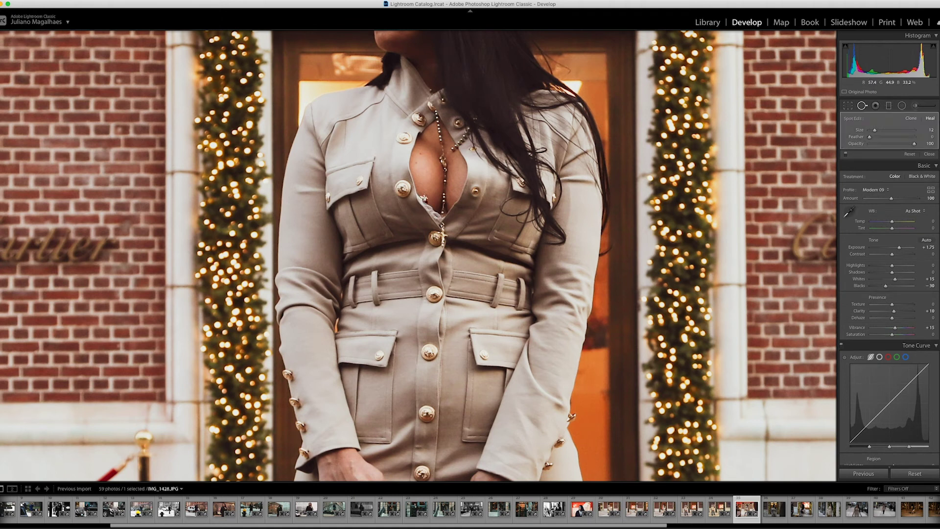
key(ctrl+z)
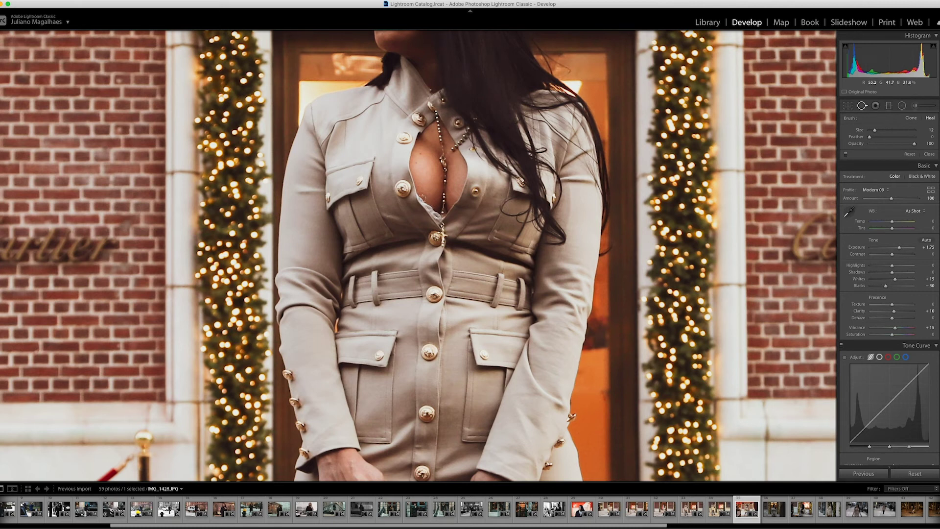
click(422, 196)
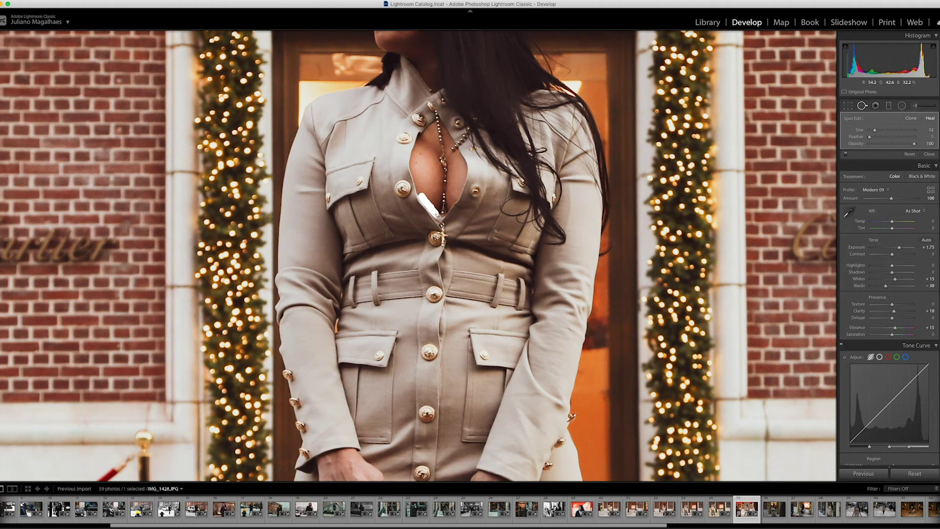
drag(439, 217, 439, 218)
drag(444, 172, 433, 178)
drag(432, 179, 420, 185)
drag(415, 185, 459, 175)
drag(458, 175, 433, 180)
key(Escape)
Step: Undo IMG_1428's heal spots while keeping the brighter exposure, then move to IMG_1430
key(z)
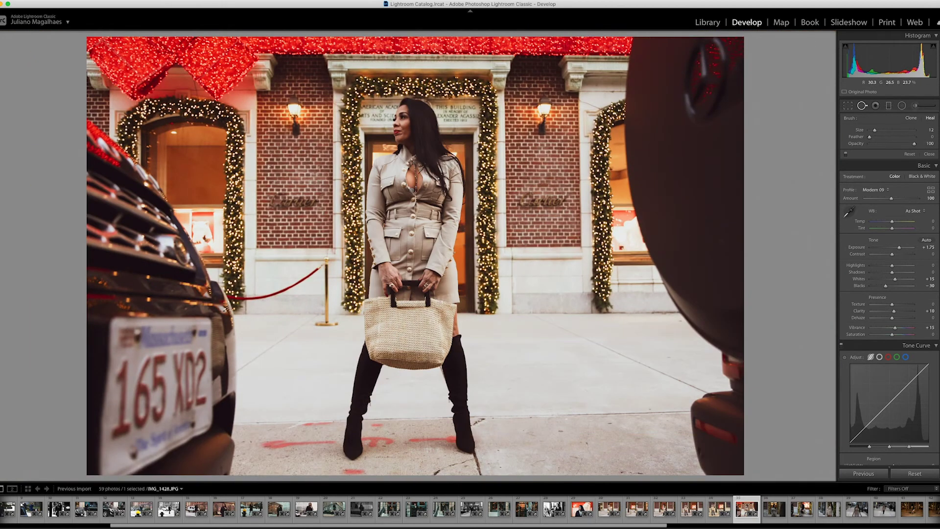
key(ctrl+z)
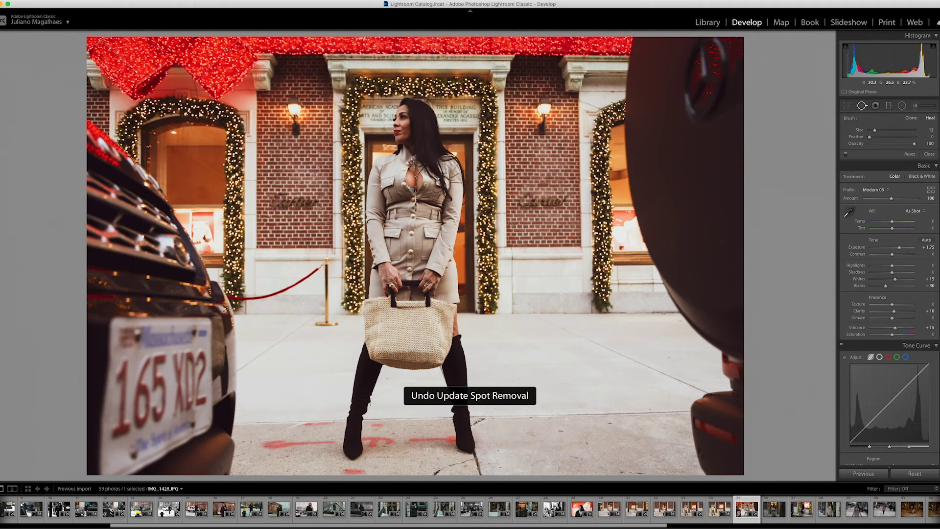
key(ctrl+z)
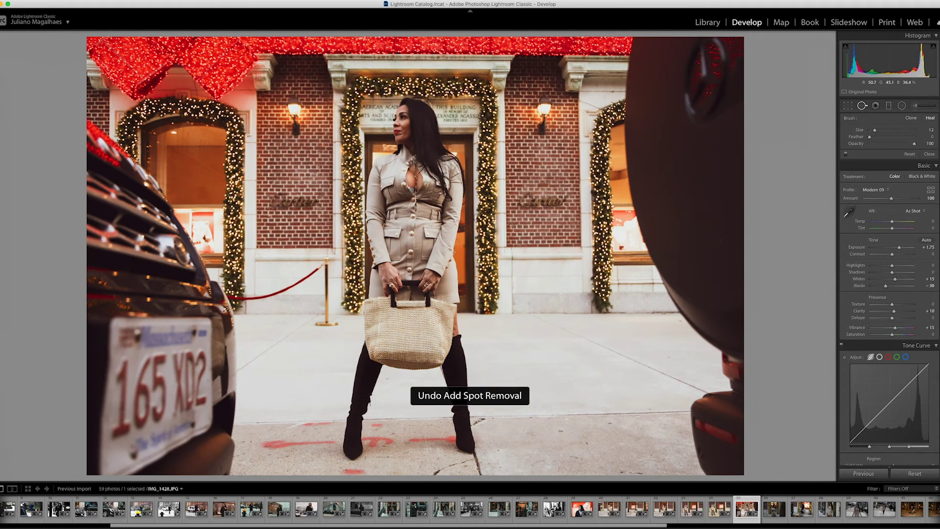
key(ctrl+z)
key(ctrl+z)
key(ctrl+shift+z)
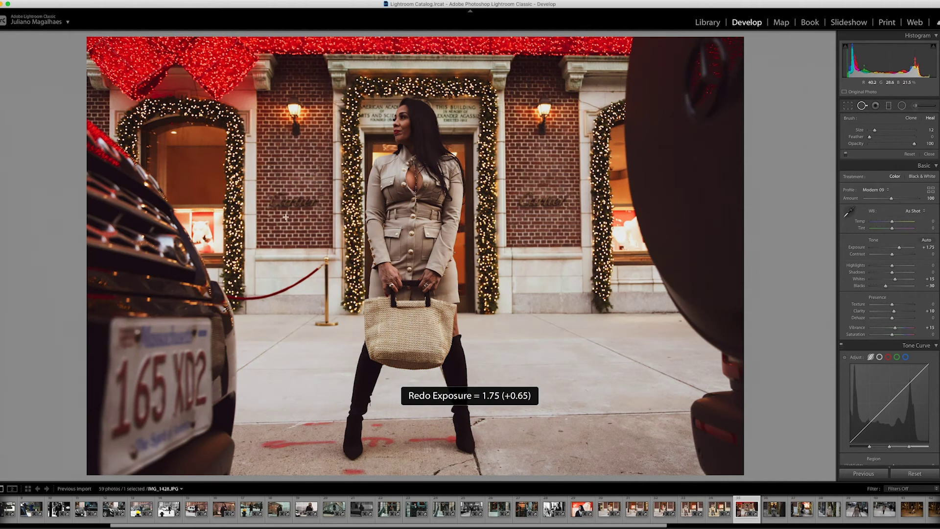
click(775, 509)
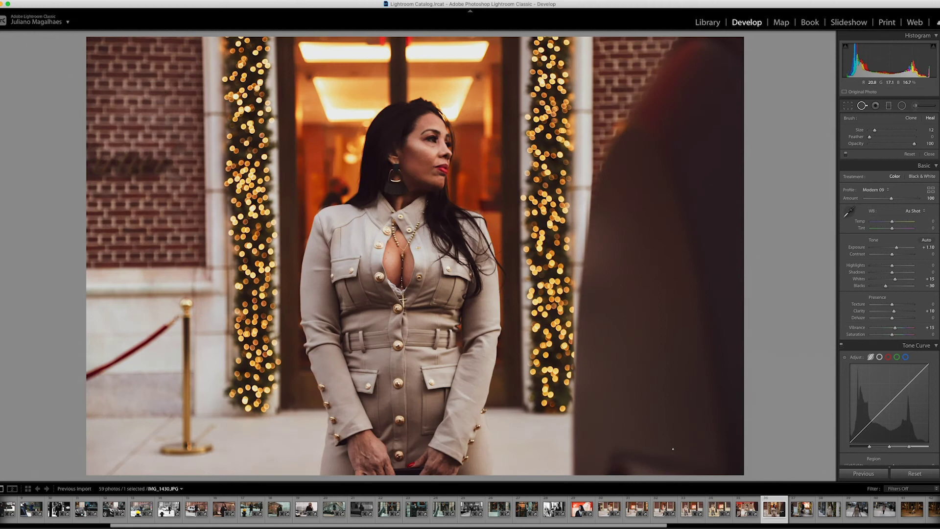
click(848, 105)
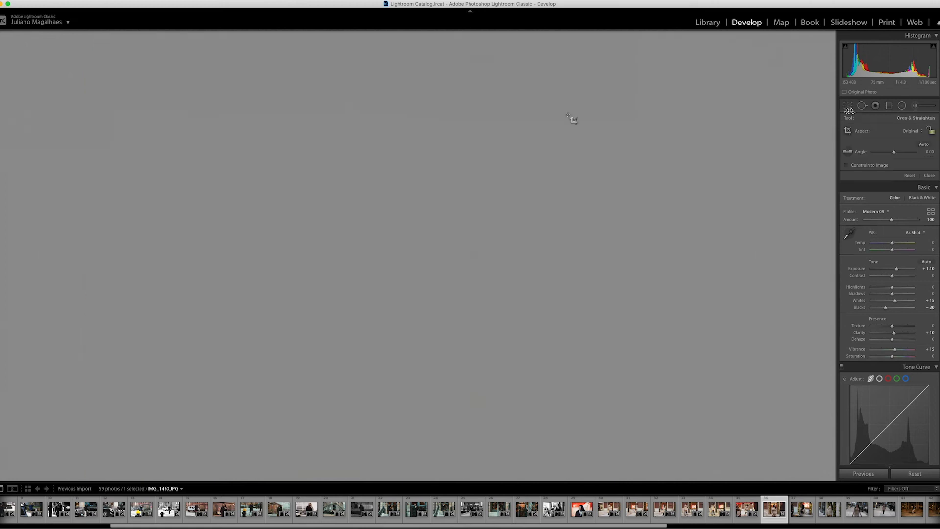
Step: Crop IMG_1430 tighter from the top-left and reframe the woman inside it
drag(90, 39, 116, 60)
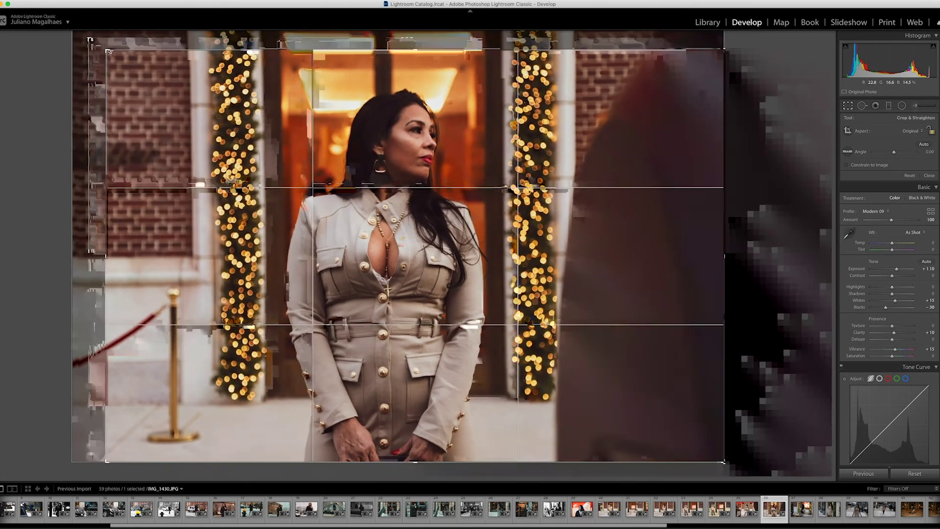
drag(198, 93, 233, 94)
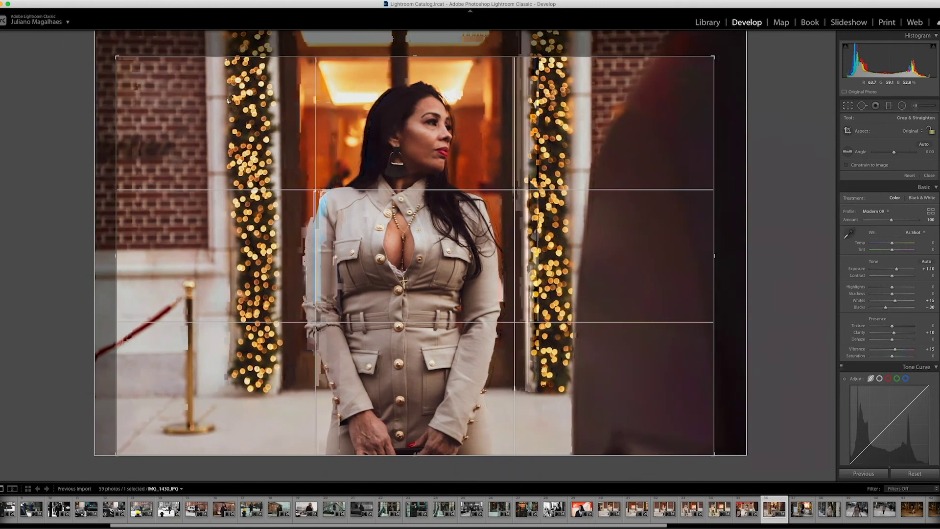
key(Return)
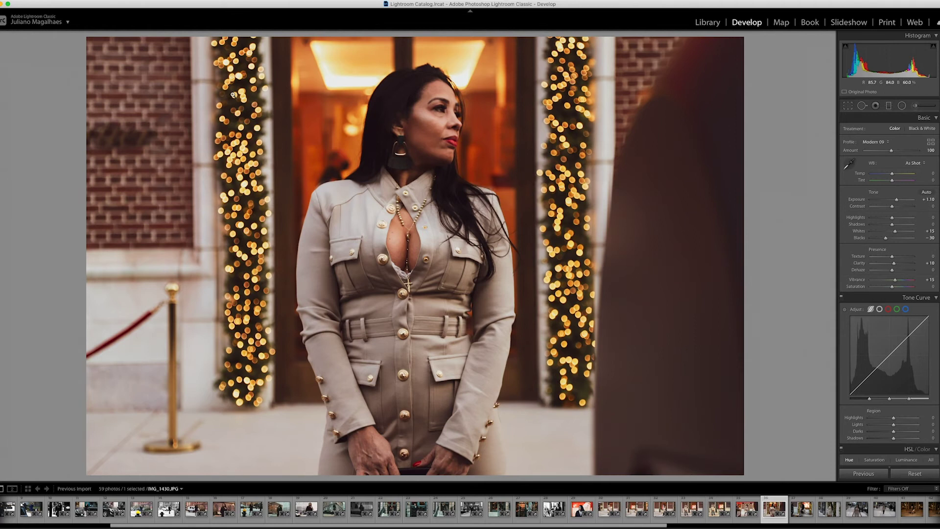
Step: Zoom to 1:1 on her face and paint a first heal stroke under the eye
click(369, 100)
key(q)
drag(473, 135, 432, 121)
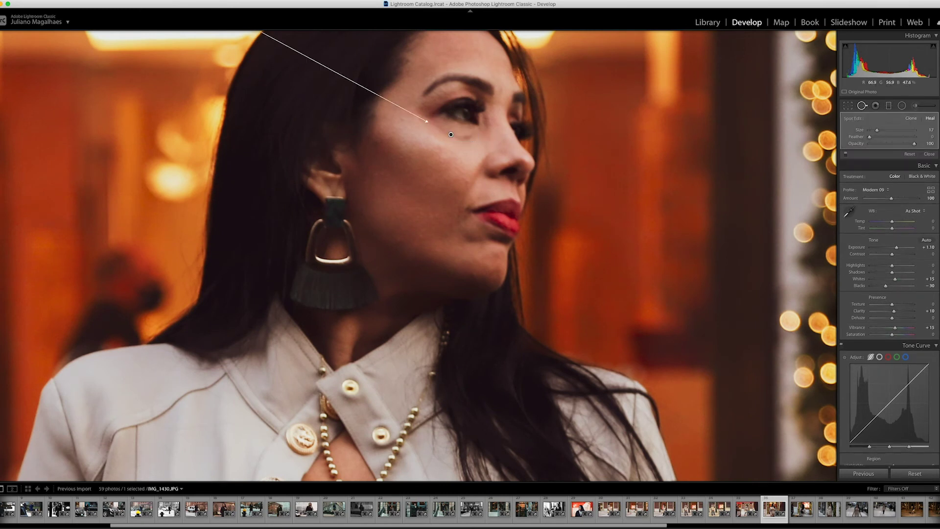
Step: Heal across the cheek under the eye and check the result at full view
key(q)
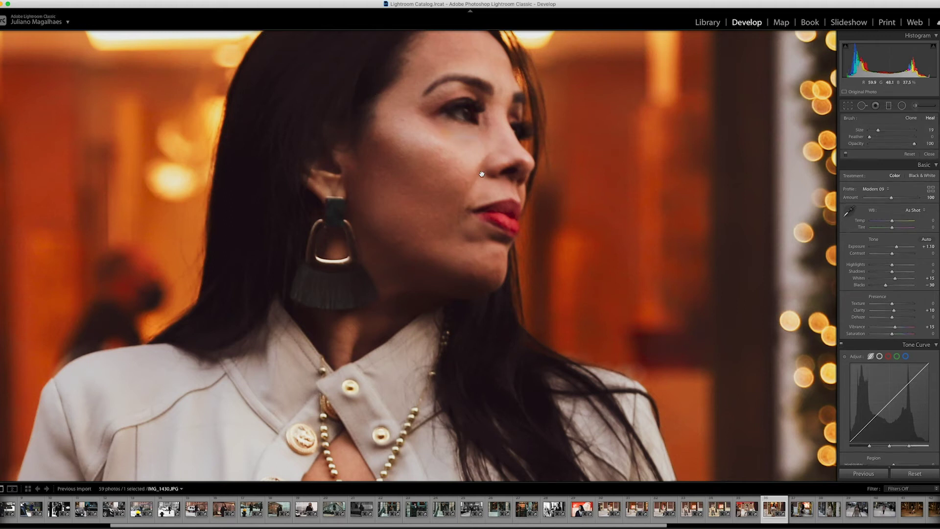
click(861, 106)
drag(475, 132, 438, 126)
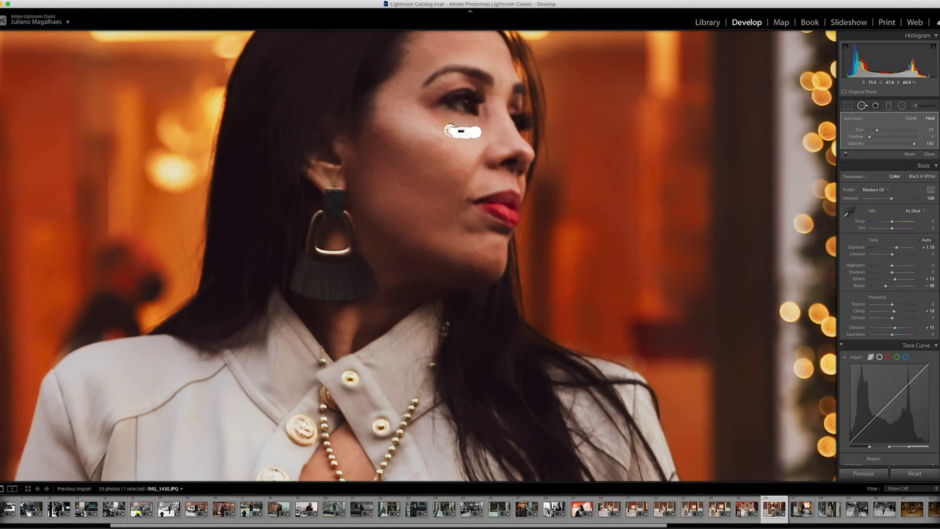
key(q)
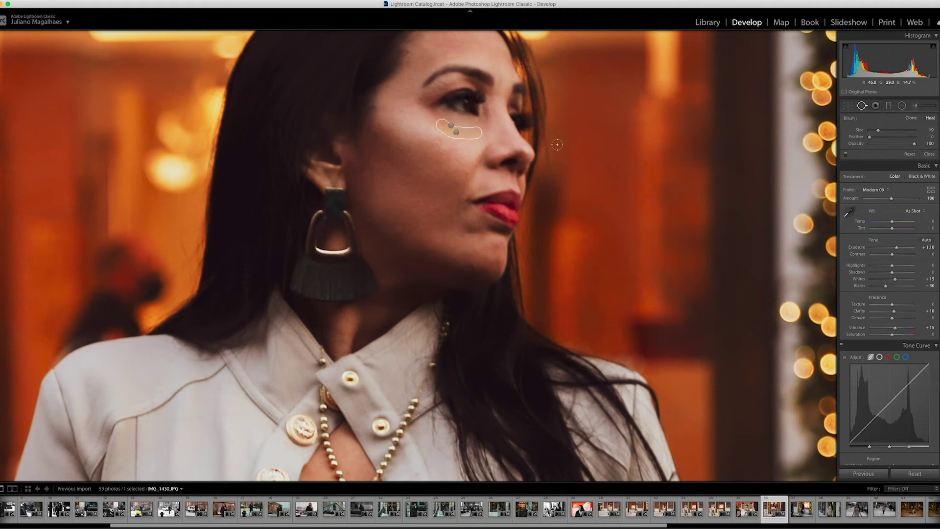
key(alt)
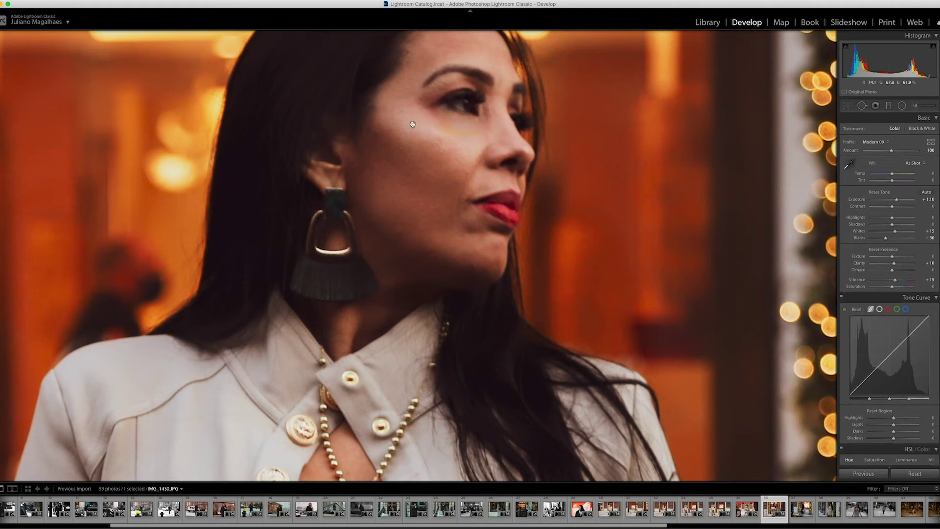
click(412, 124)
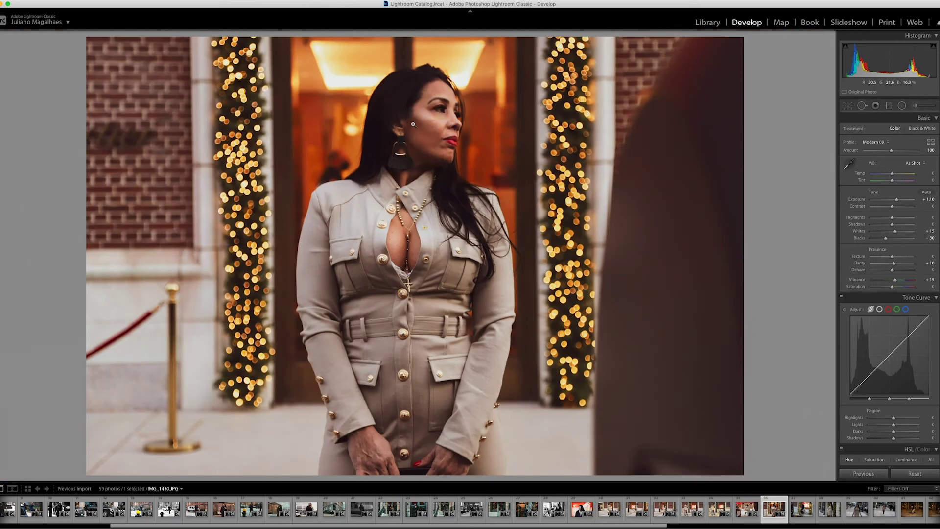
click(425, 102)
Step: Redo the under-eye heal using clean cheek skin as source, then deselect all photos
key(ctrl+z)
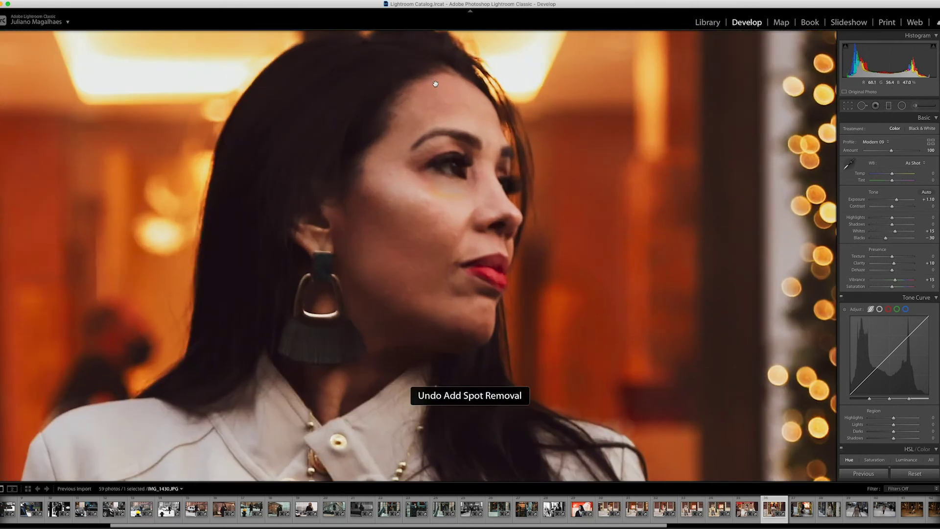
key(q)
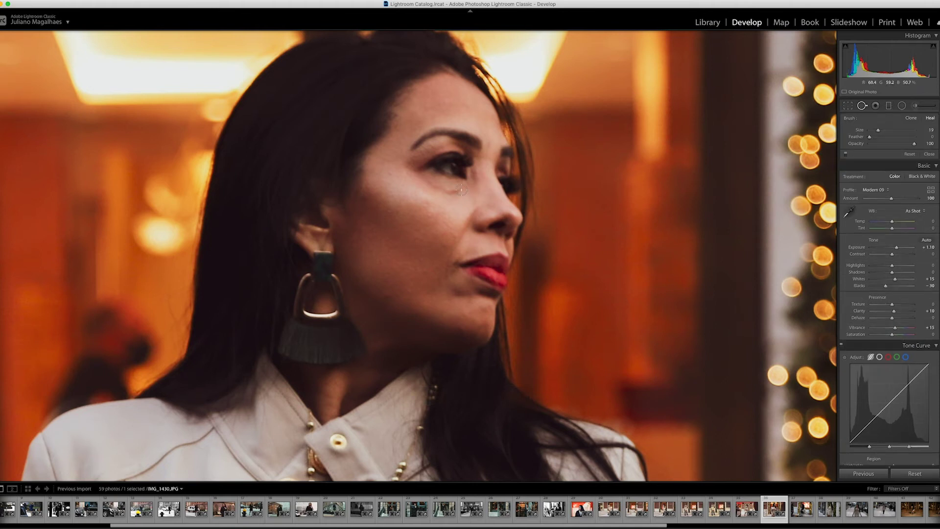
drag(459, 190, 419, 172)
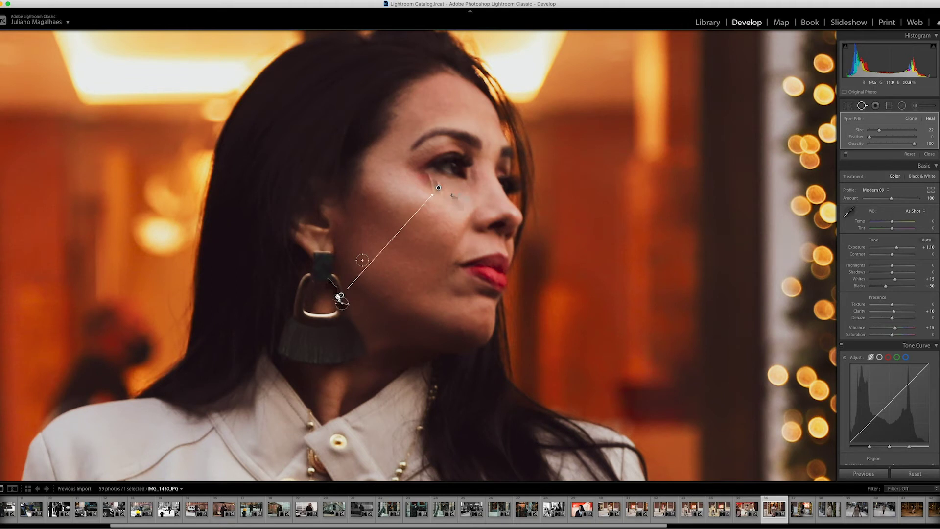
mouse_move(367, 273)
mouse_down()
mouse_move(427, 229)
mouse_move(434, 202)
mouse_move(427, 213)
mouse_up()
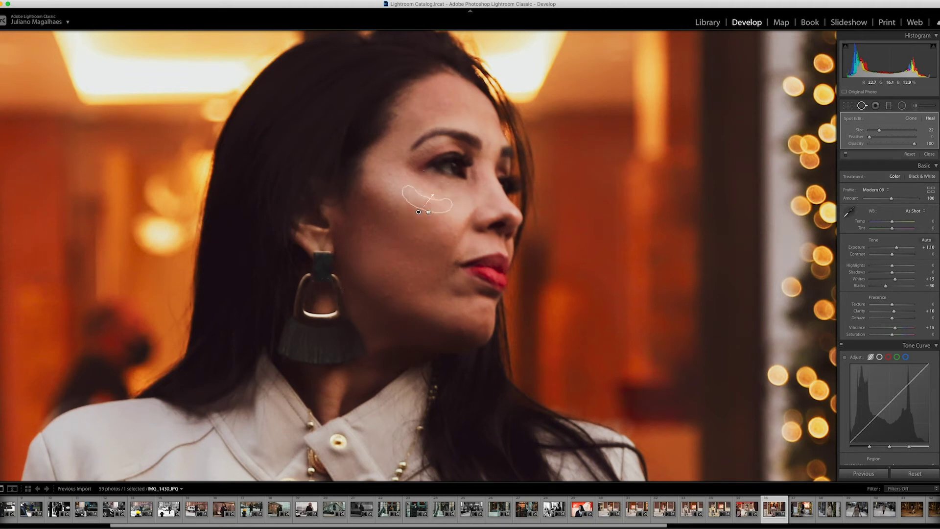
drag(426, 214, 425, 215)
key(q)
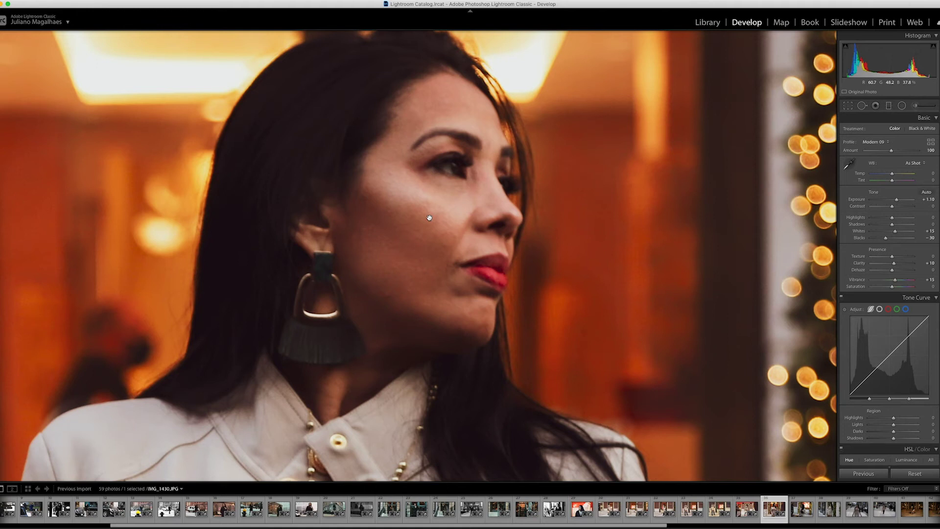
key(super+d)
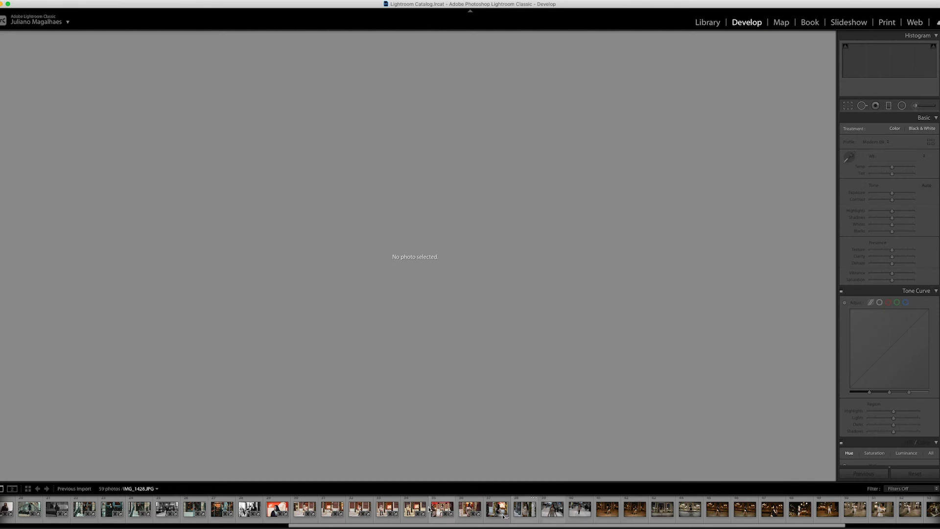
Step: Toggle Before/After on IMG_1430, then move to IMG_1459 and paste the copied settings
click(471, 510)
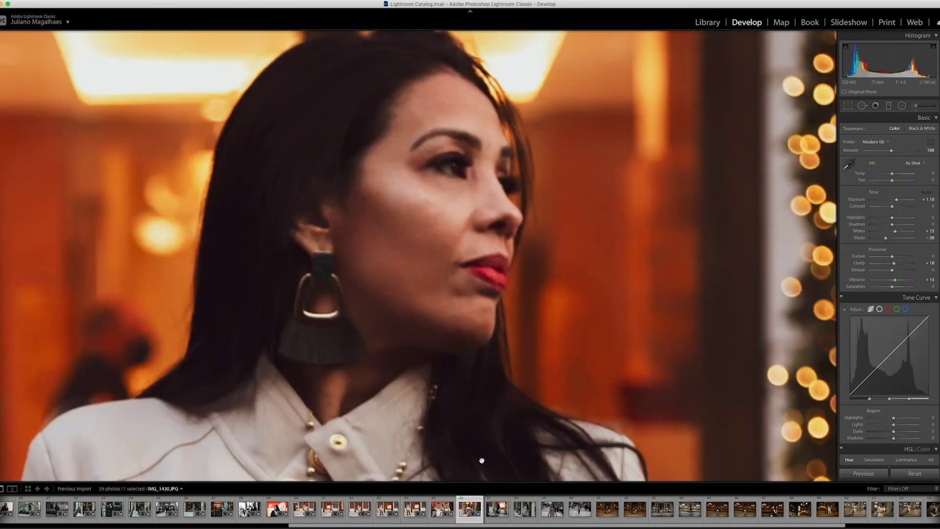
key(backslash)
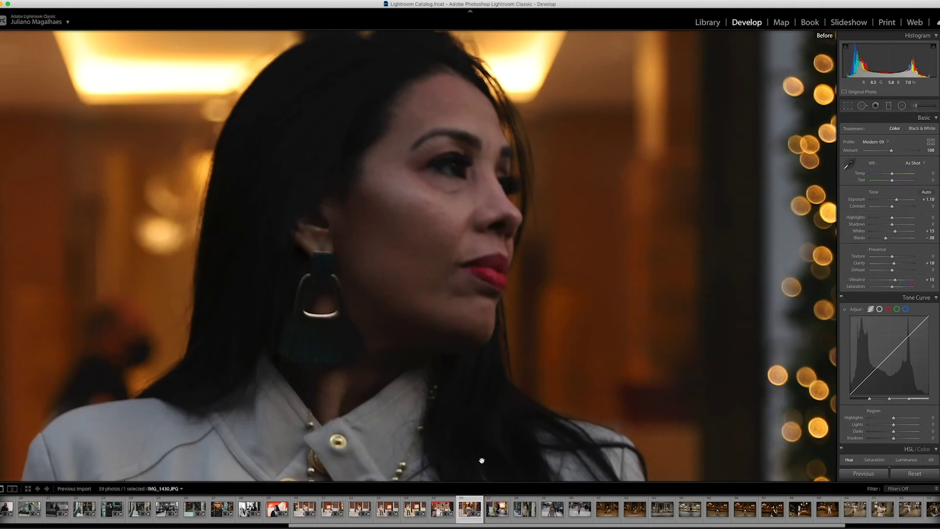
key(backslash)
key(backslash)
key(backslash)
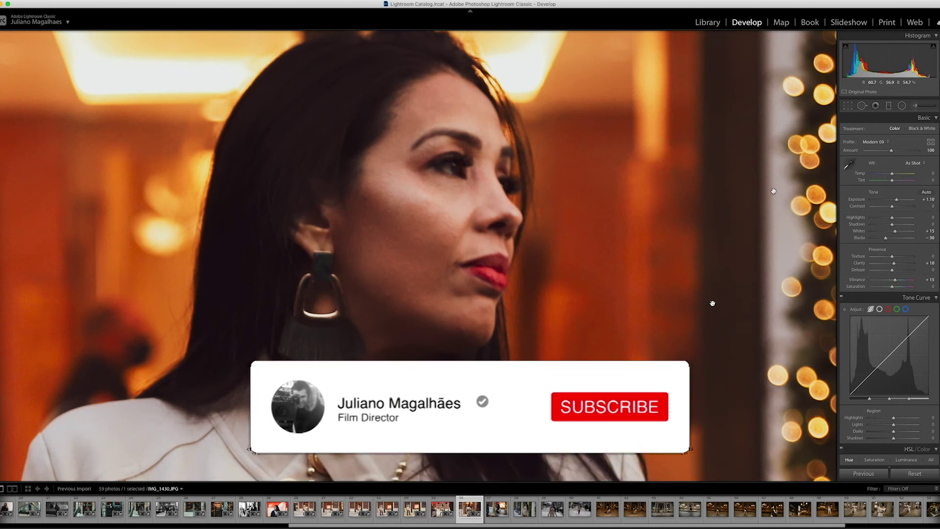
key(q)
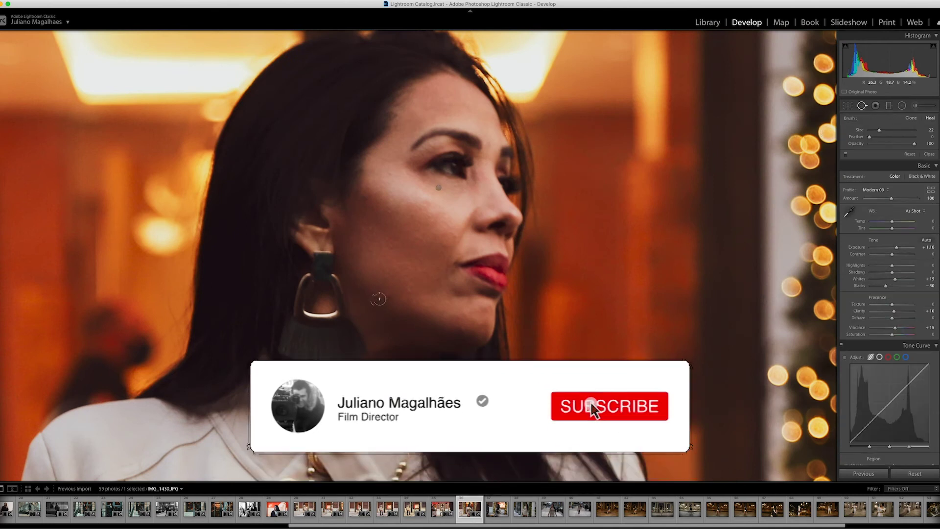
key(q)
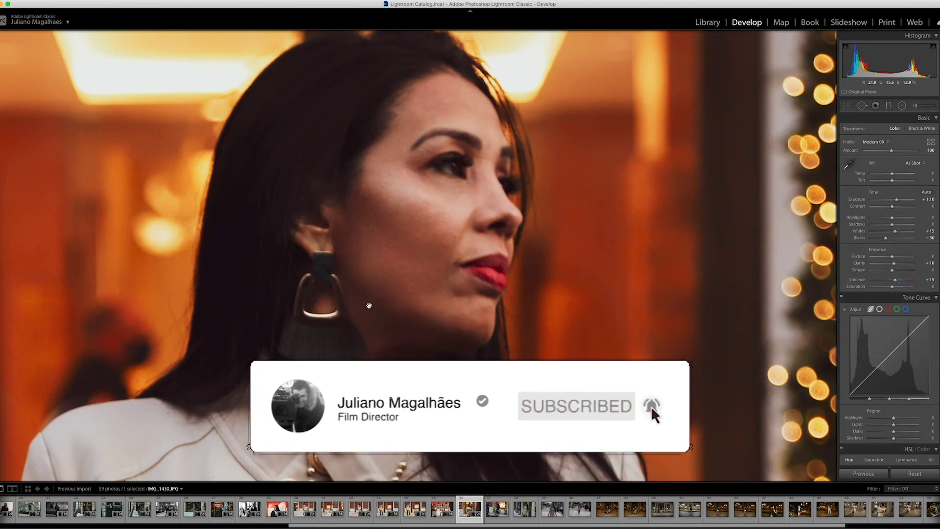
key(Right)
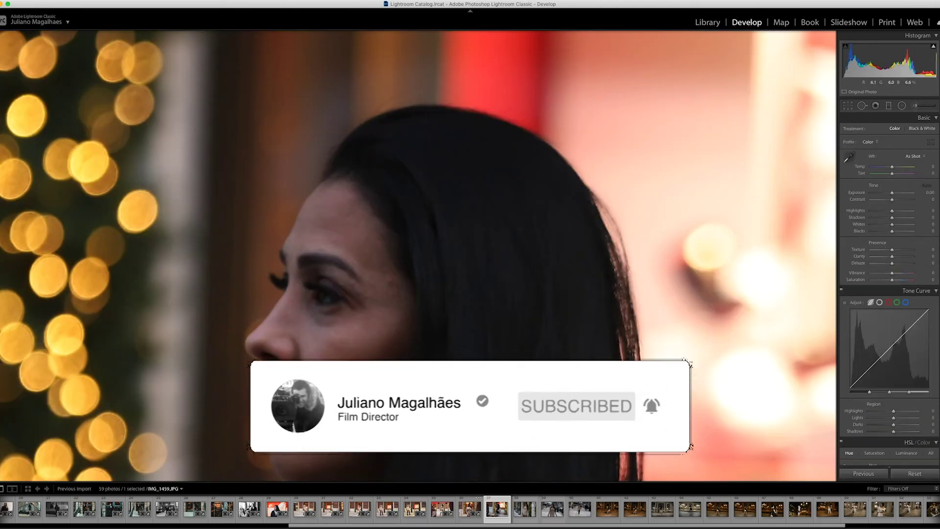
key(ctrl+shift+v)
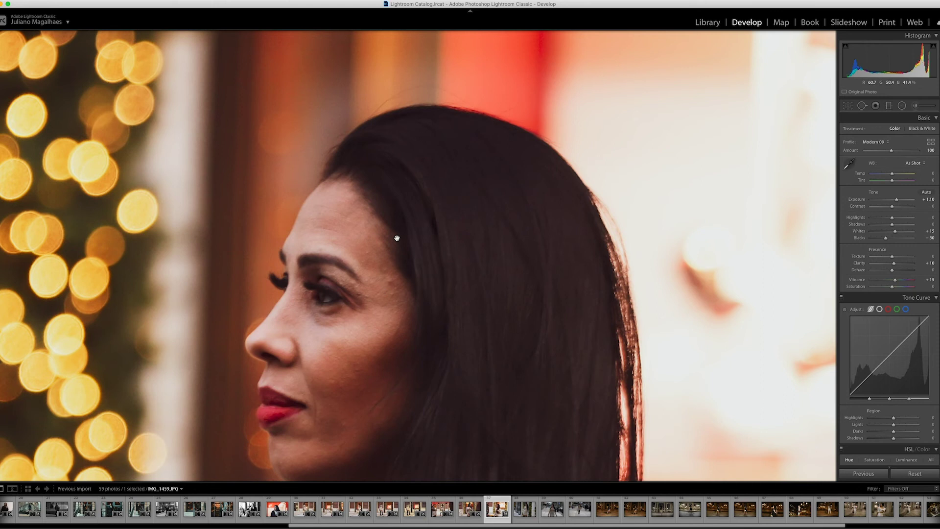
Step: Heal seven blemishes across IMG_1459's temple and cheek, then return to the full view
click(862, 105)
click(400, 291)
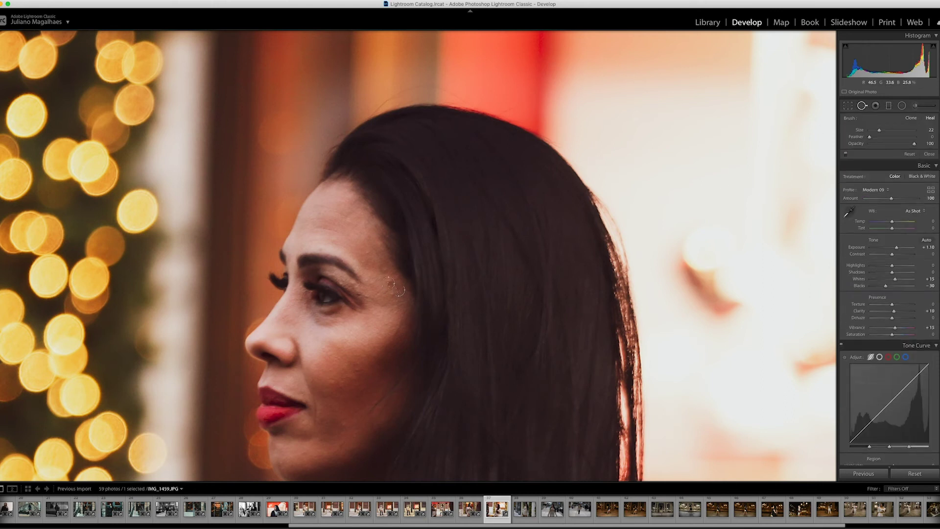
click(385, 270)
drag(373, 256, 363, 266)
click(364, 262)
click(392, 294)
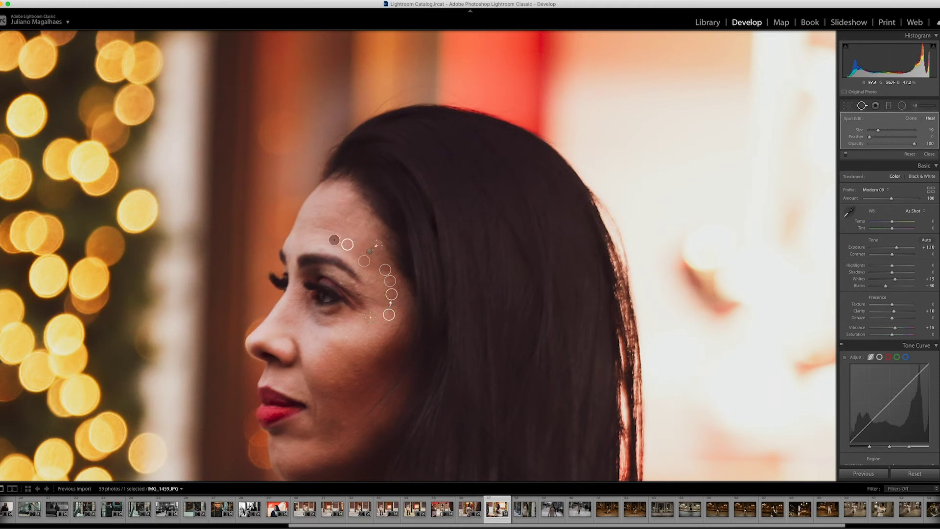
click(345, 377)
click(342, 425)
key(q)
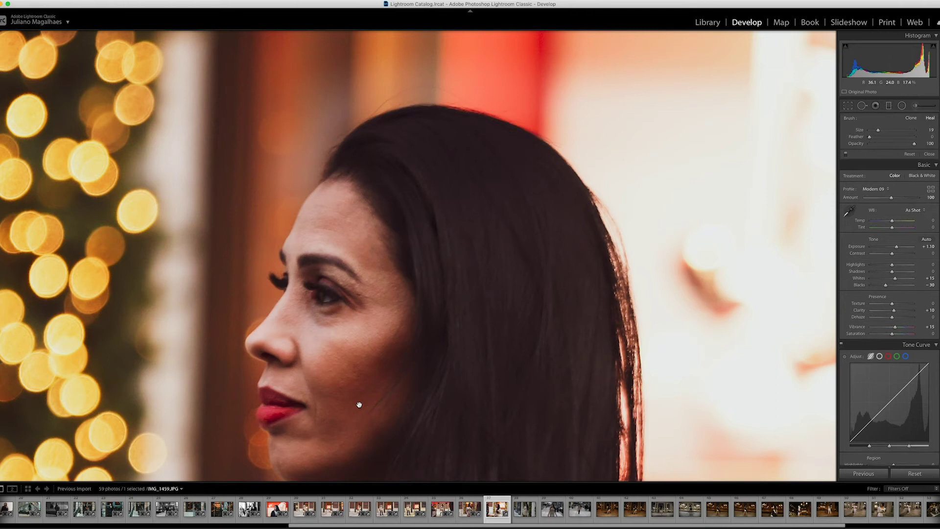
click(369, 361)
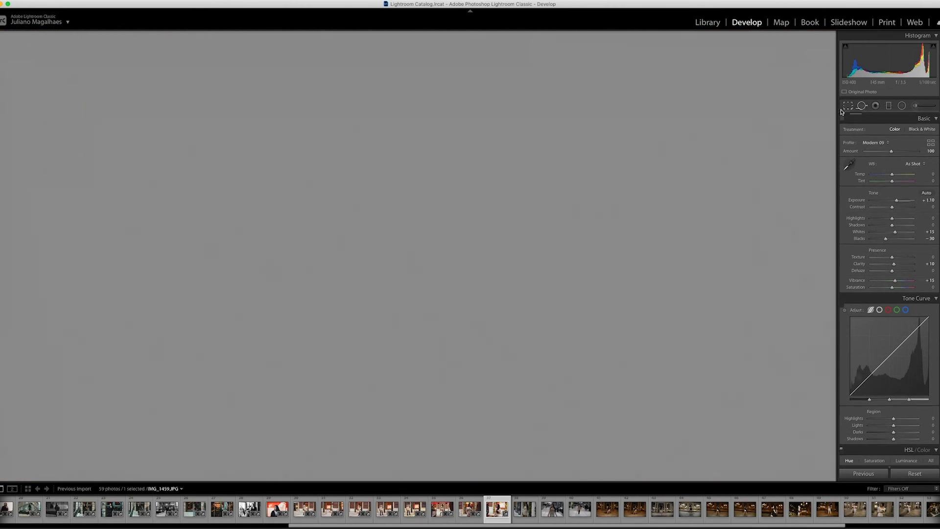
click(848, 106)
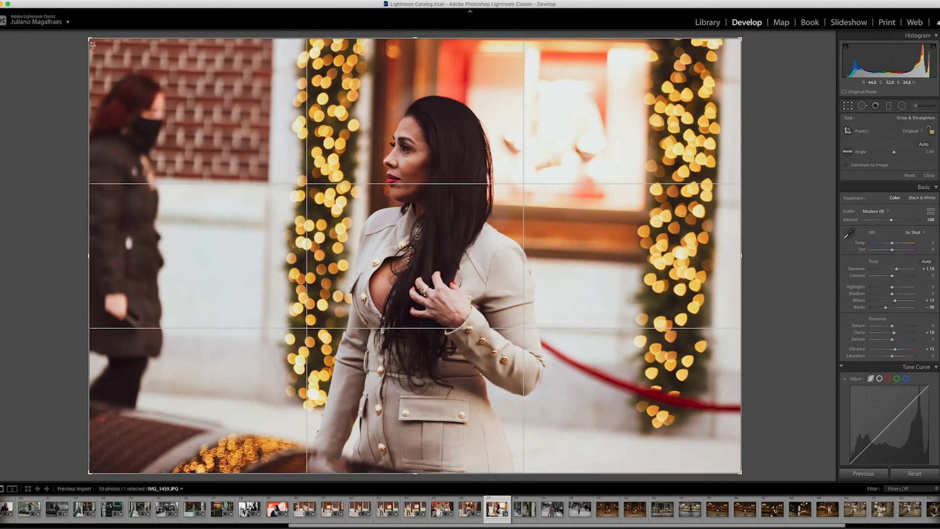
drag(91, 38, 126, 53)
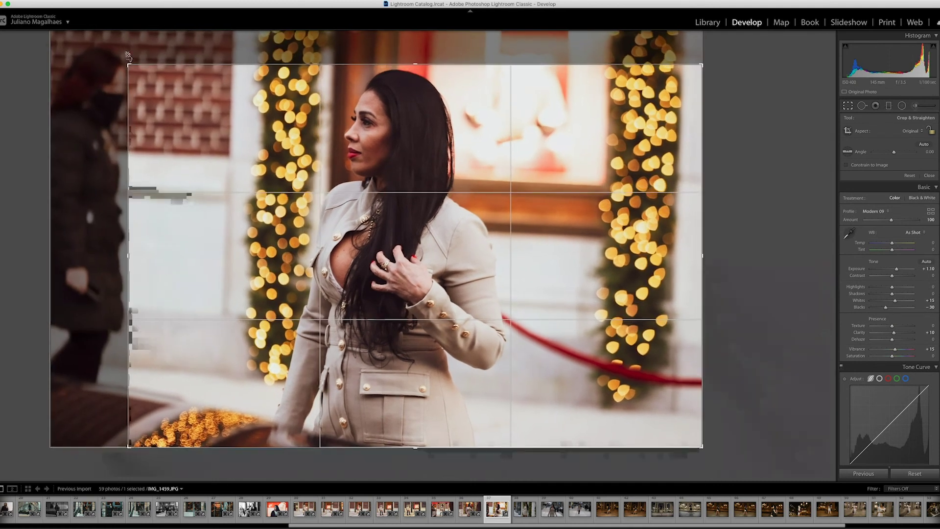
drag(126, 54, 197, 54)
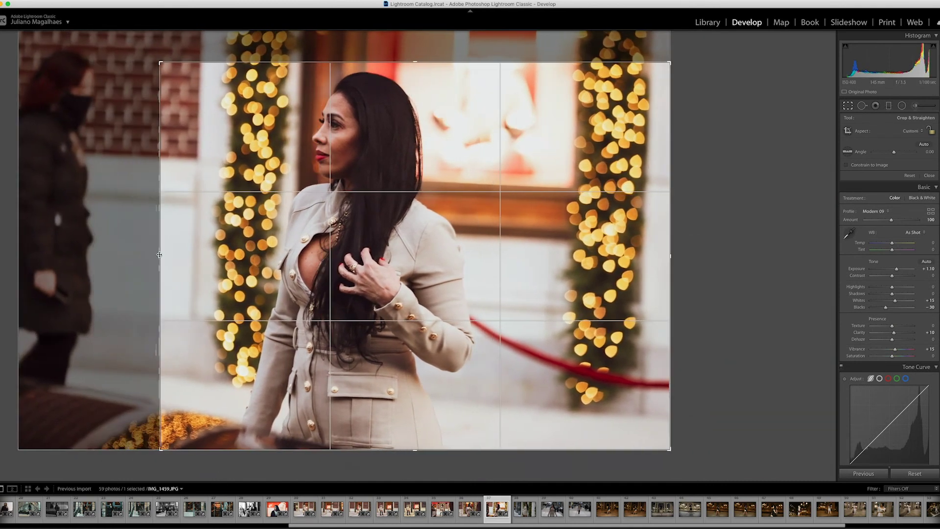
drag(670, 269, 615, 269)
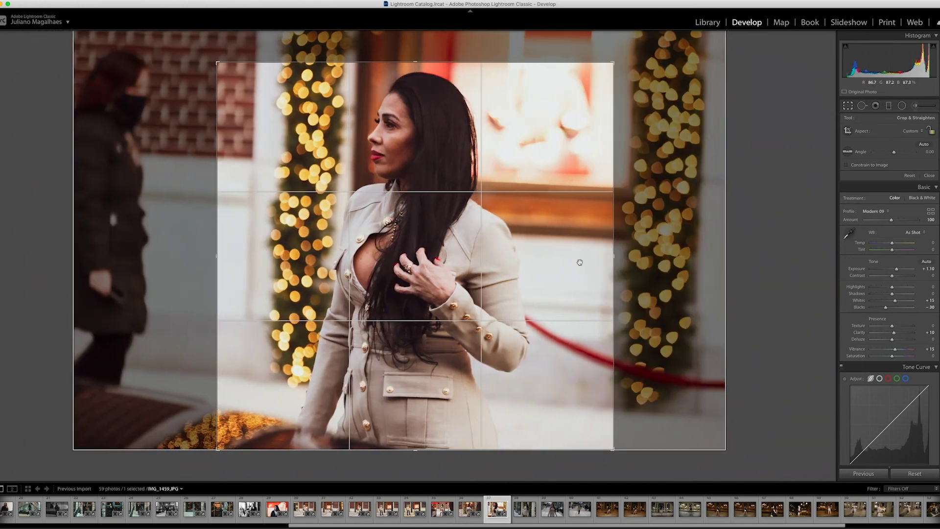
key(Return)
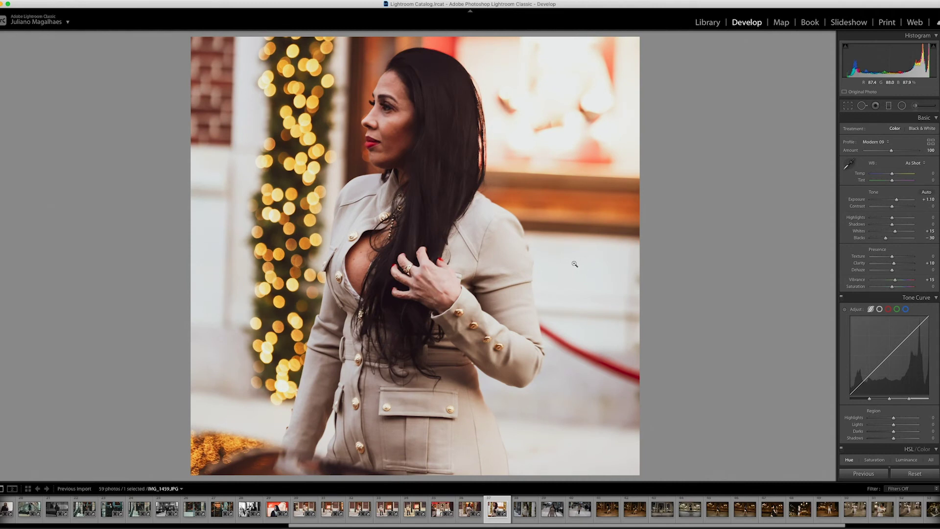
click(397, 117)
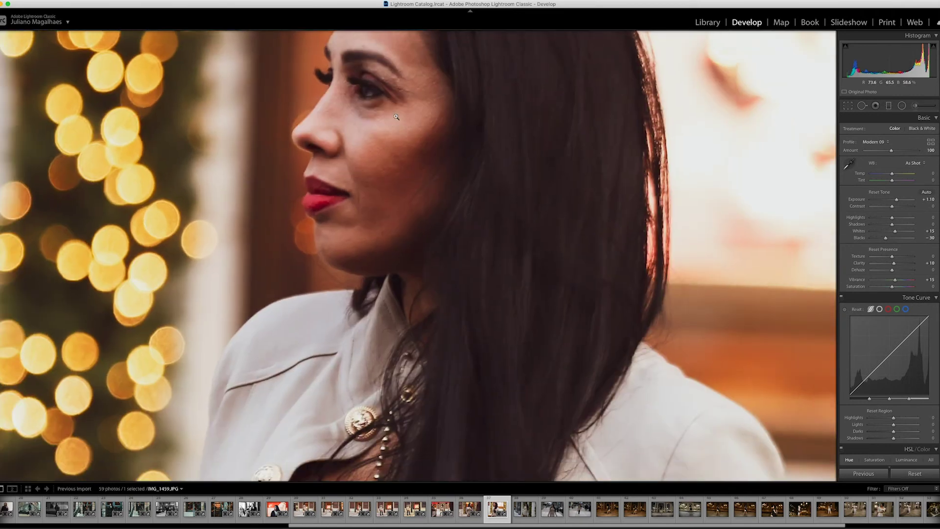
click(397, 117)
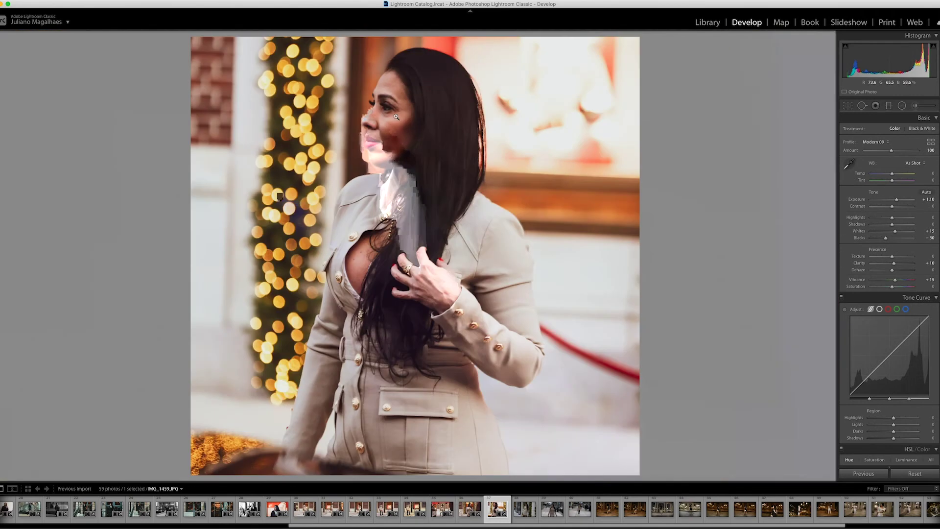
click(528, 519)
Step: Paste the copied develop settings onto IMG_1484 and apply a tighter crop tilted about 3°
key(ctrl+shift+v)
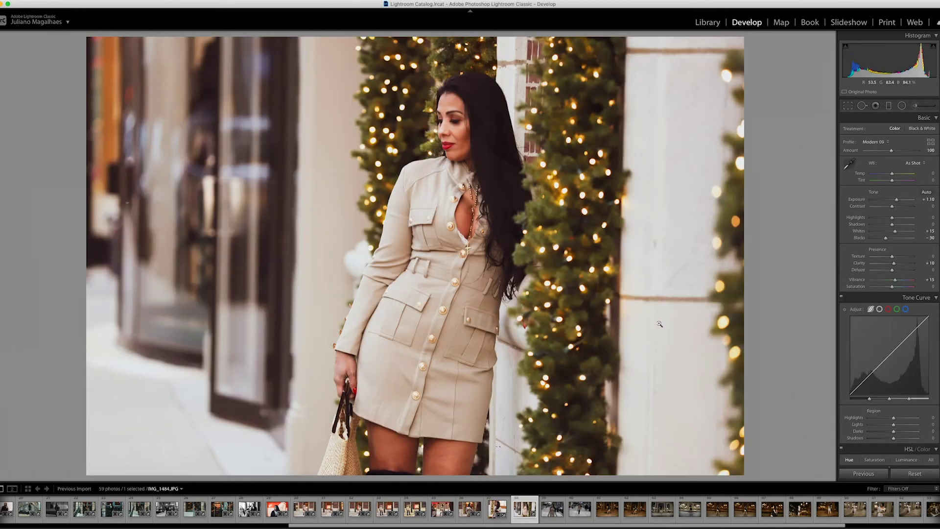
key(r)
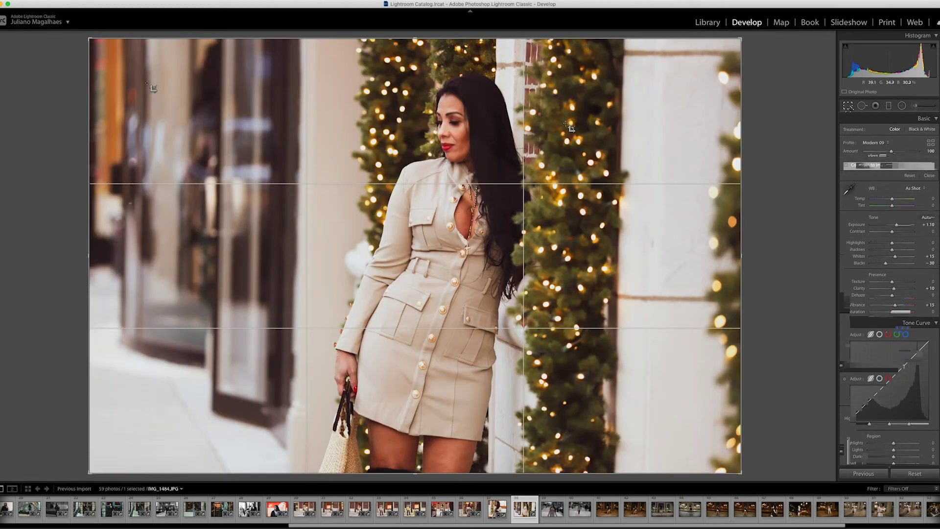
drag(90, 41, 128, 60)
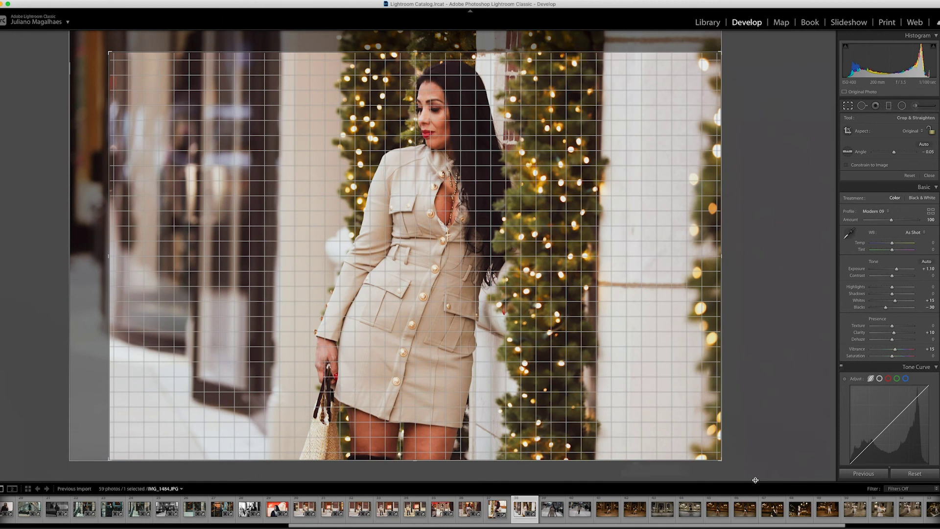
mouse_move(755, 479)
mouse_down()
mouse_move(750, 454)
mouse_move(741, 459)
mouse_up()
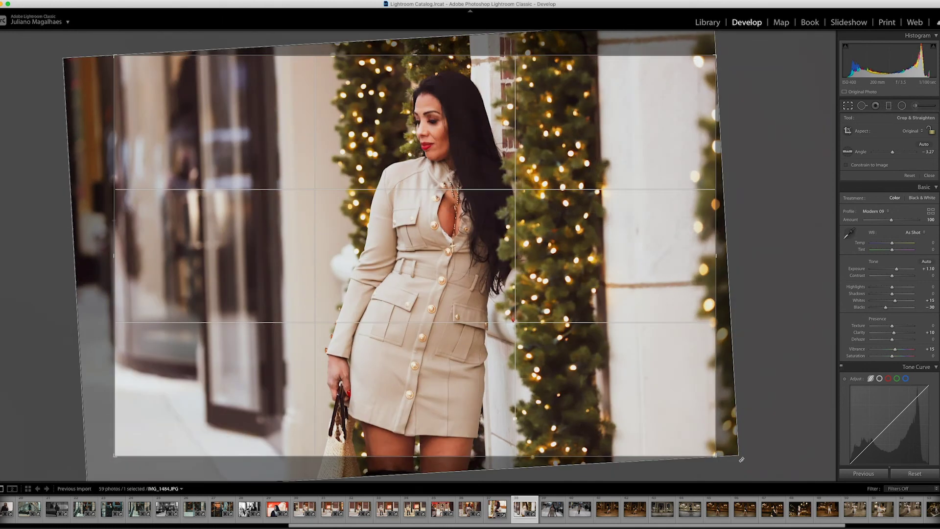
key(Return)
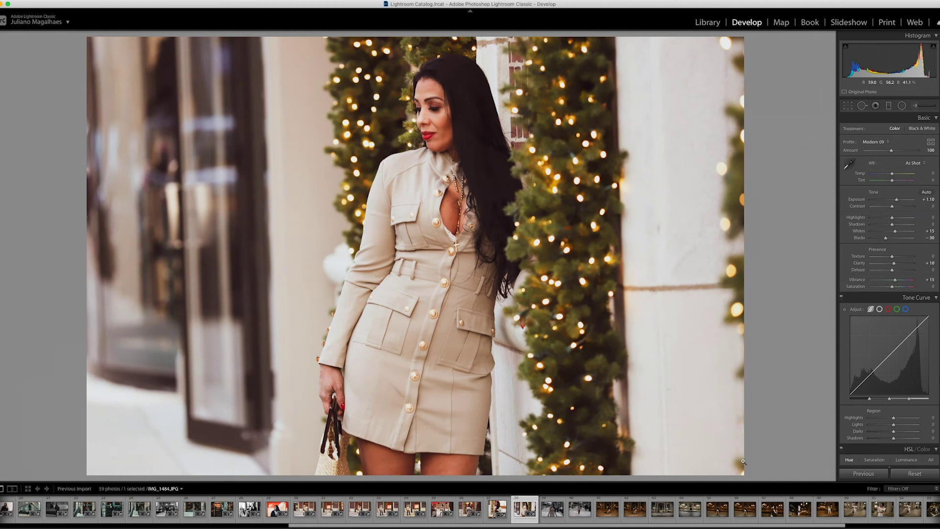
Step: Undo the rotation, recrop IMG_1484 with a very slight levelling tilt, then open IMG_1505
key(ctrl+z)
key(ctrl+shift+z)
key(ctrl+z)
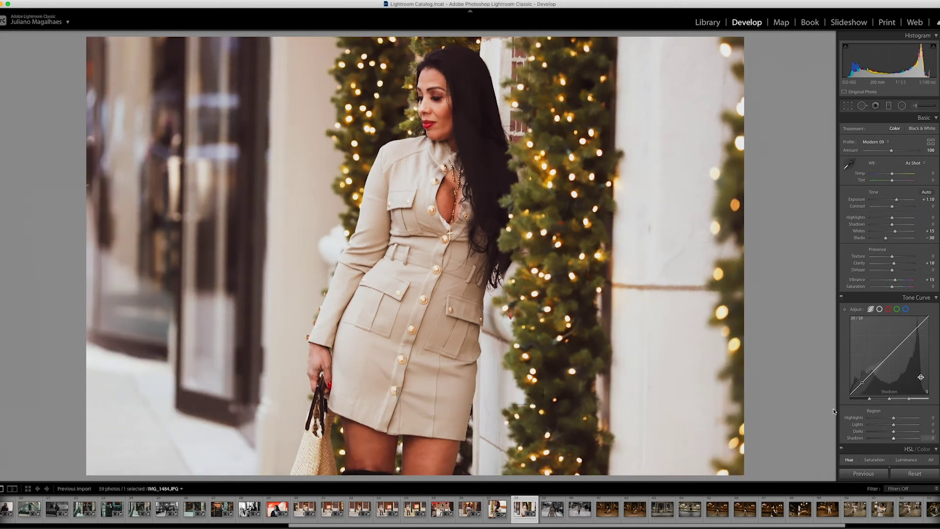
key(r)
mouse_move(745, 59)
mouse_down()
mouse_move(736, 47)
mouse_move(725, 102)
mouse_up()
key(Return)
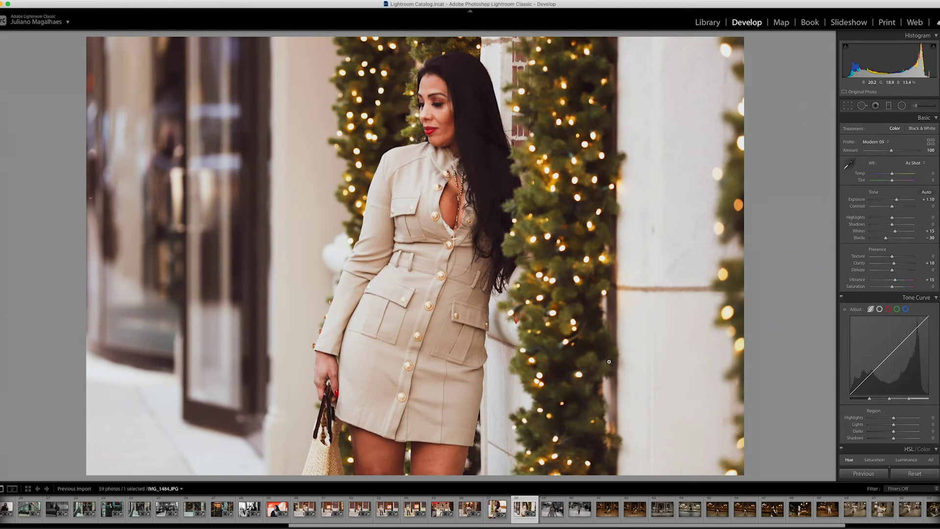
click(552, 509)
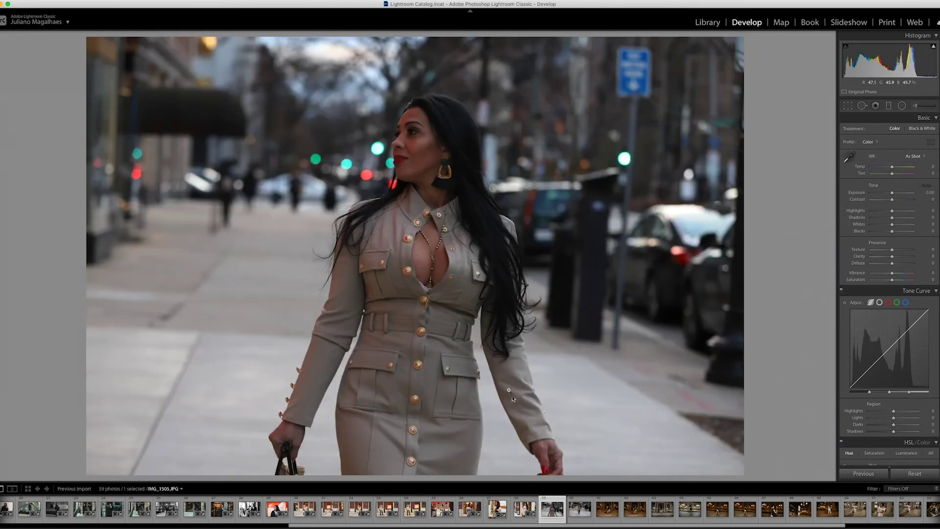
Step: Paste the copied look onto IMG_1505, crop it tighter from the top-right, then paste onto IMG_1513
key(ctrl+shift+v)
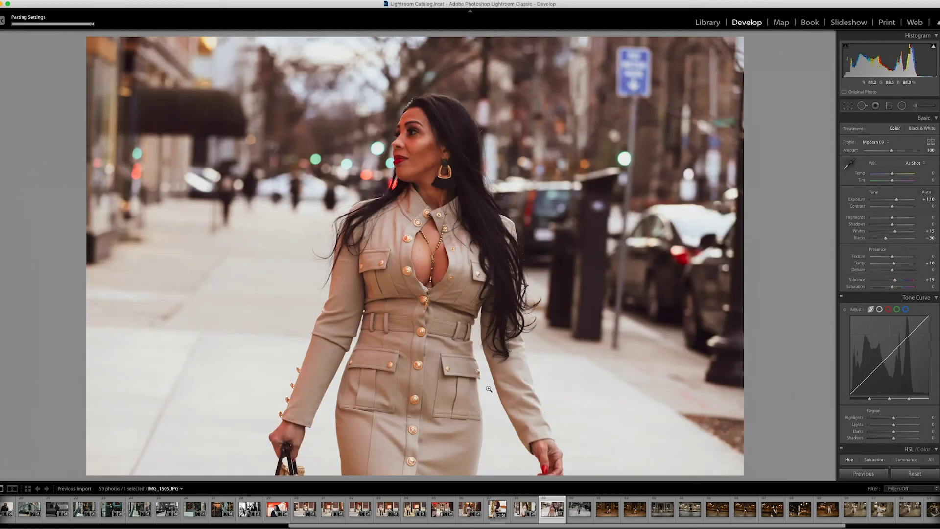
click(848, 105)
drag(743, 38, 705, 63)
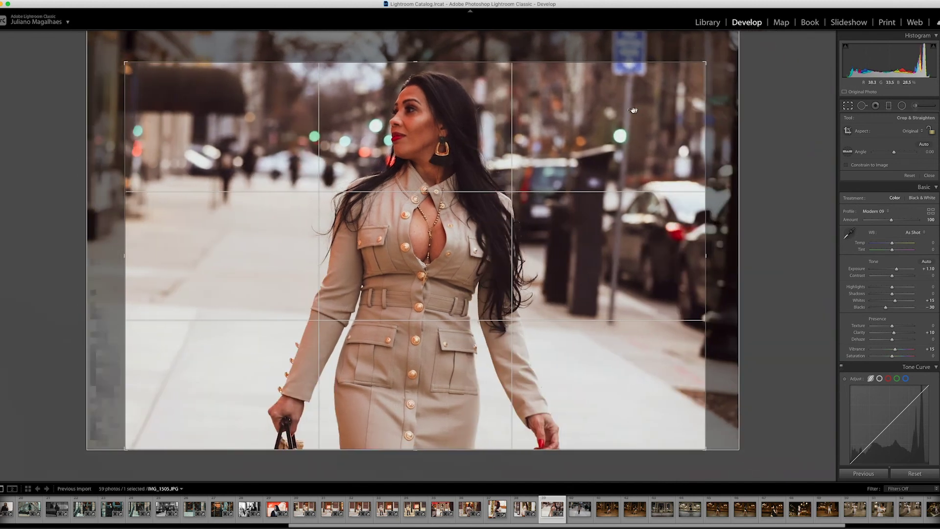
drag(634, 110, 625, 108)
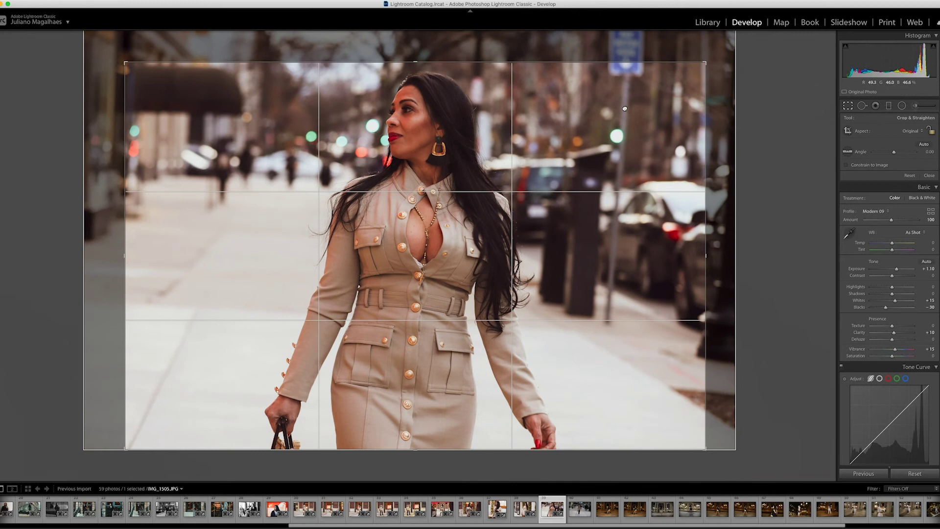
key(Return)
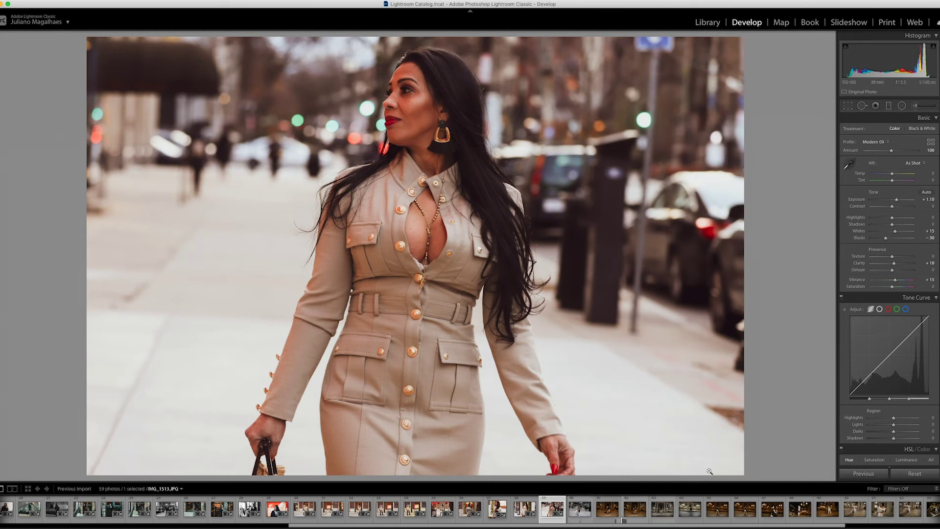
key(Right)
key(ctrl+shift+v)
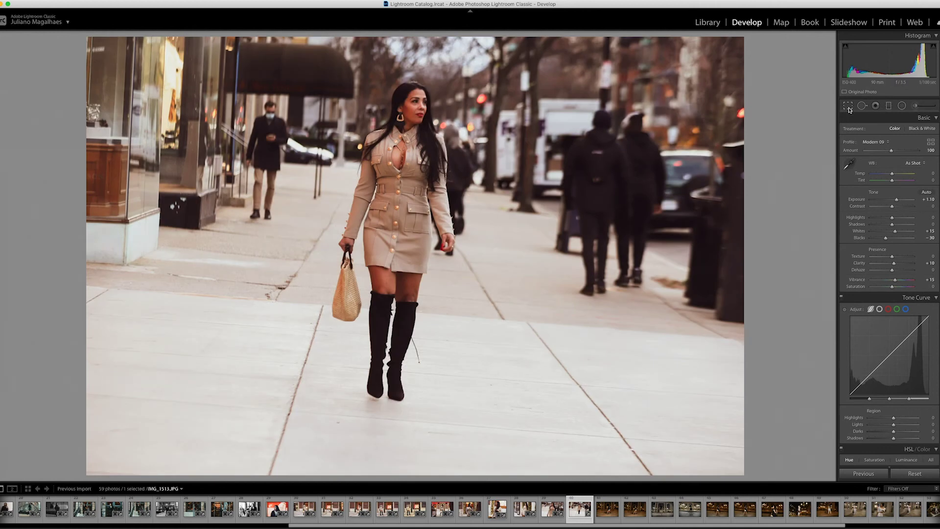
Step: Rotate IMG_1513 inside its crop frame, settling at about −4°
click(848, 106)
mouse_move(744, 49)
mouse_down()
mouse_move(749, 35)
mouse_move(752, 118)
mouse_up()
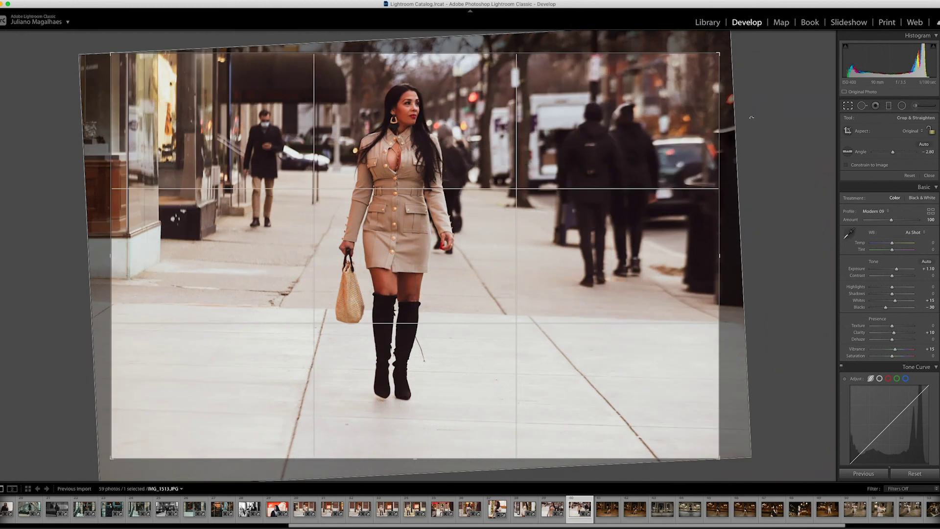
drag(731, 54, 724, 37)
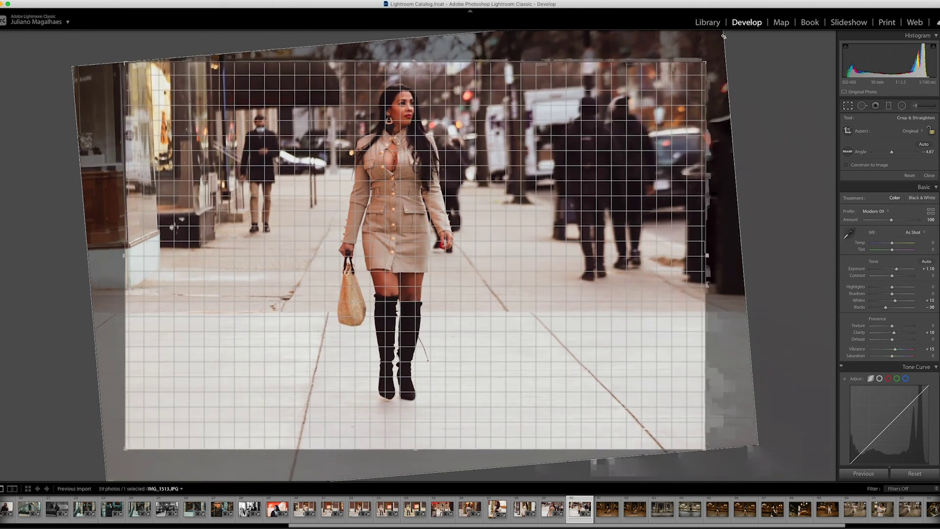
drag(724, 36, 689, 66)
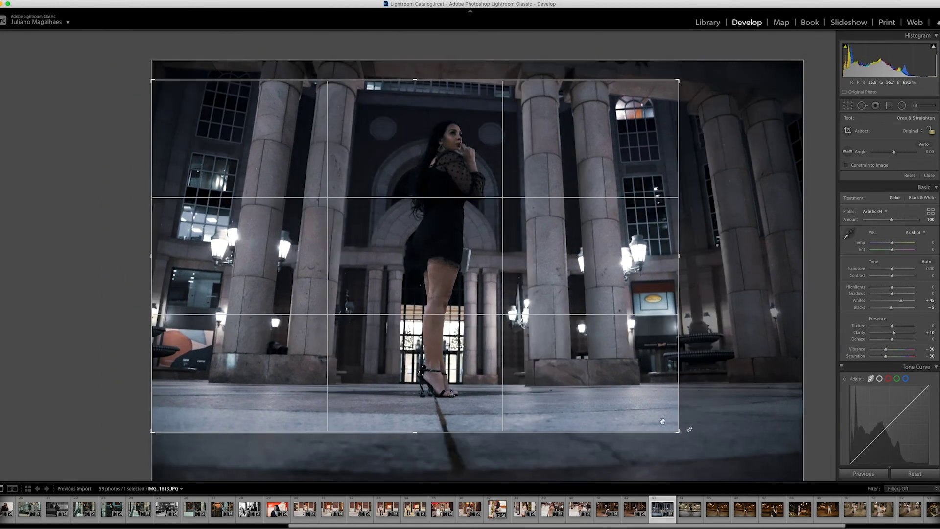
Step: Shift IMG_1613 left within its crop, apply it, nudge Exposure up, and expand the Presets list
drag(591, 390, 566, 388)
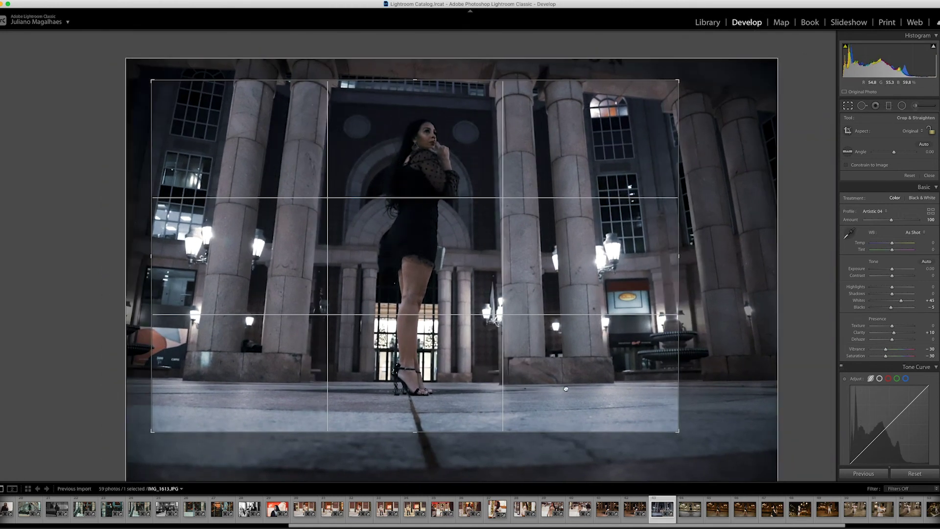
key(Return)
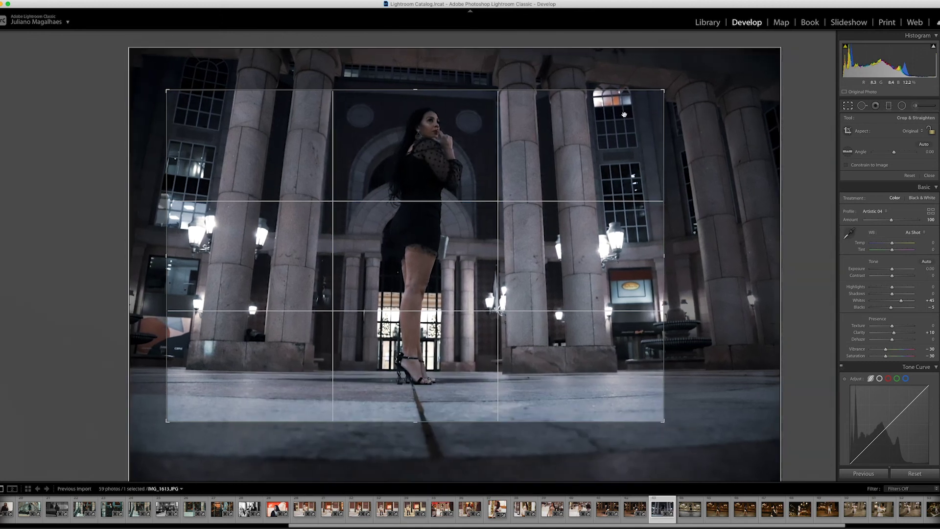
key(Return)
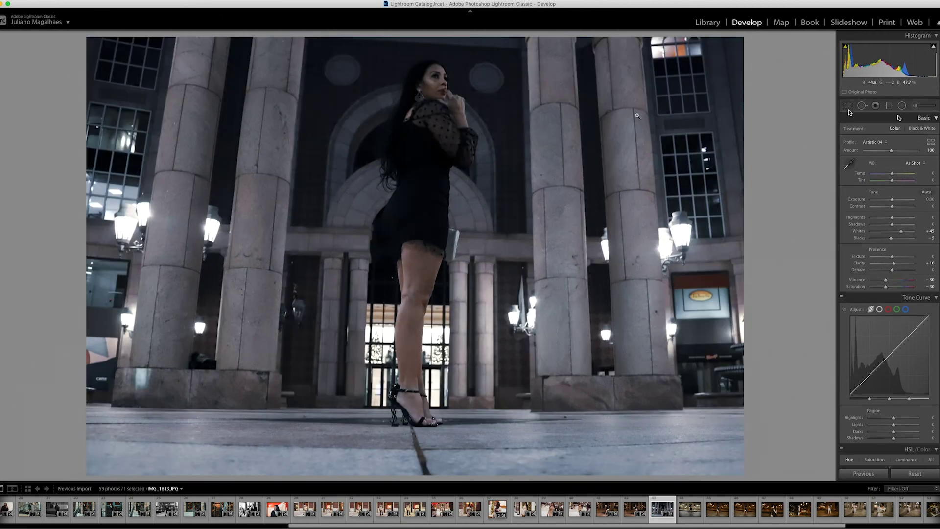
drag(892, 200, 895, 200)
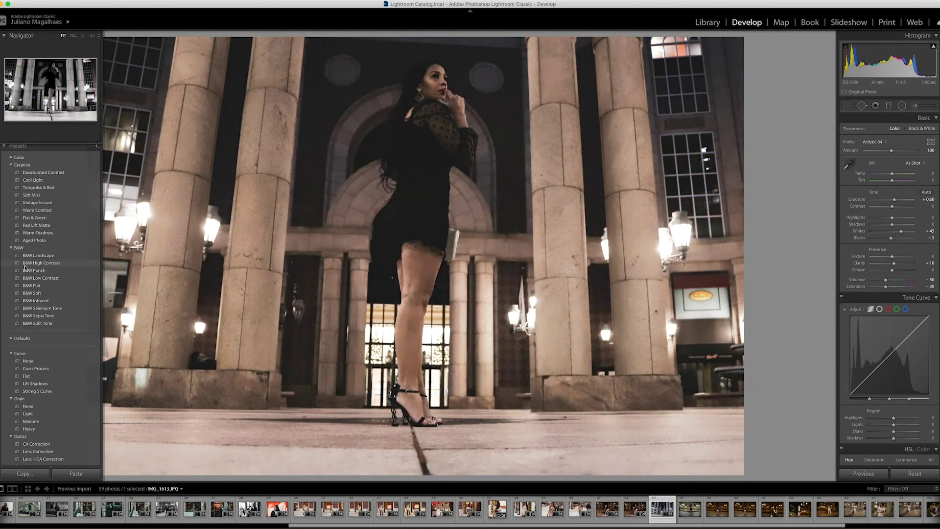
click(25, 271)
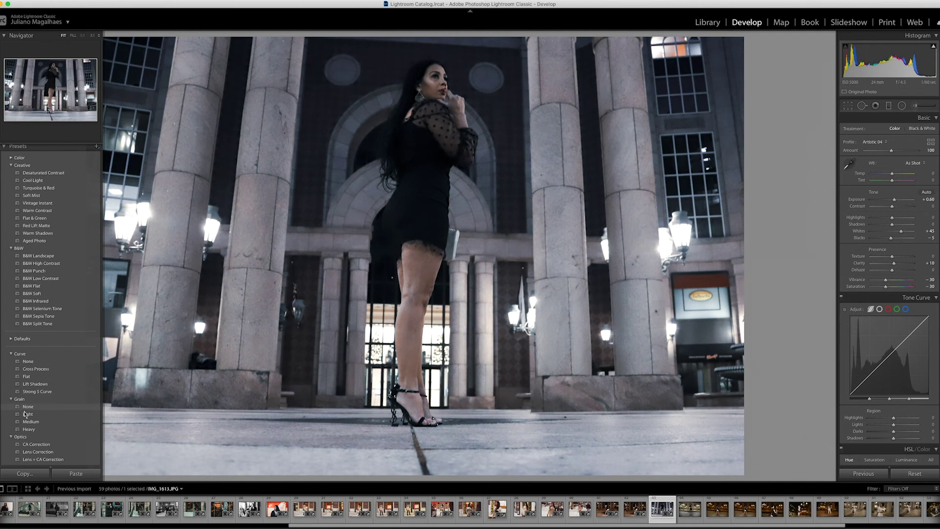
Step: Apply the Papaya Hawaii Bright 09 preset to IMG_1613
scroll(23, 425, down, 3)
scroll(24, 421, down, 5)
scroll(25, 416, down, 7)
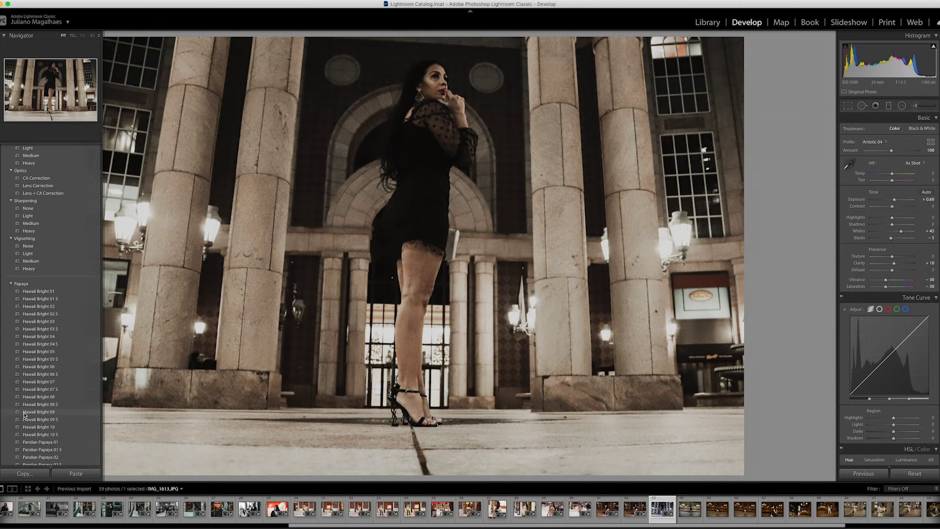
click(24, 413)
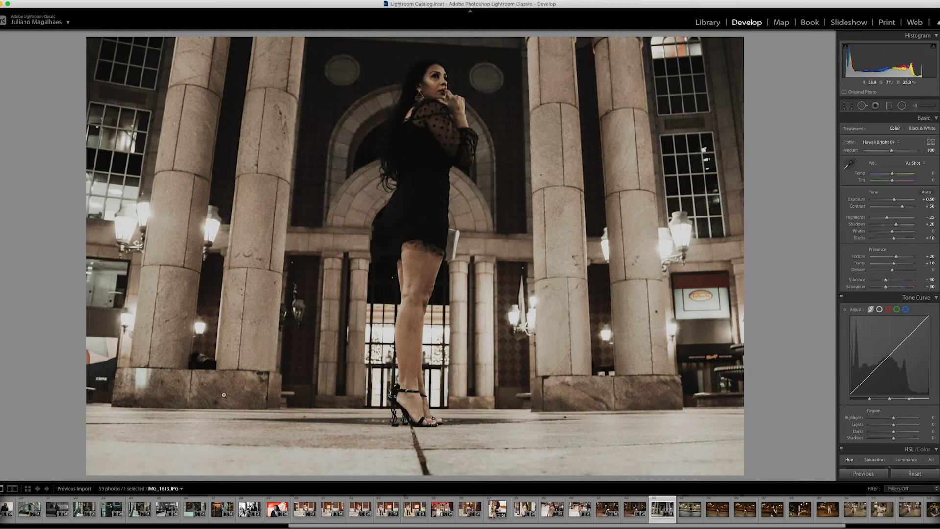
Step: Copy IMG_1613's develop settings and paste them onto IMG_1627
right_click(337, 306)
click(483, 340)
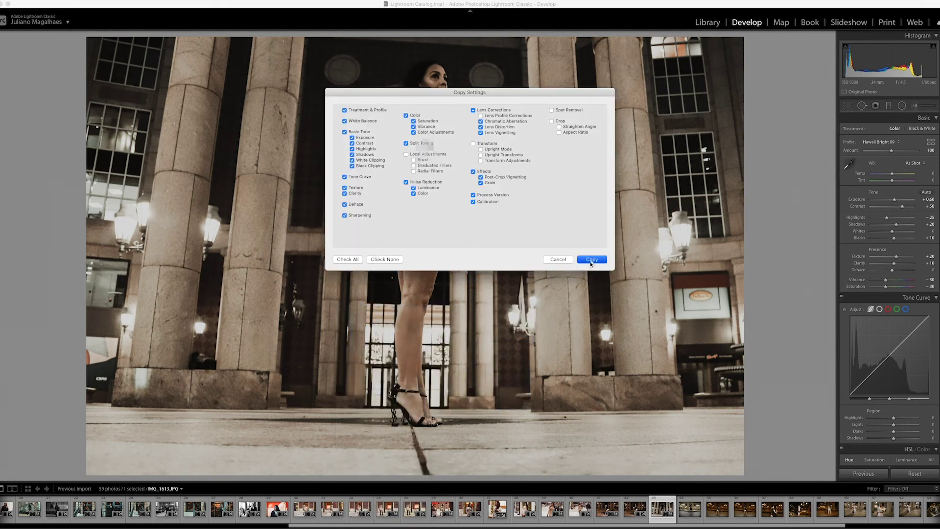
click(591, 259)
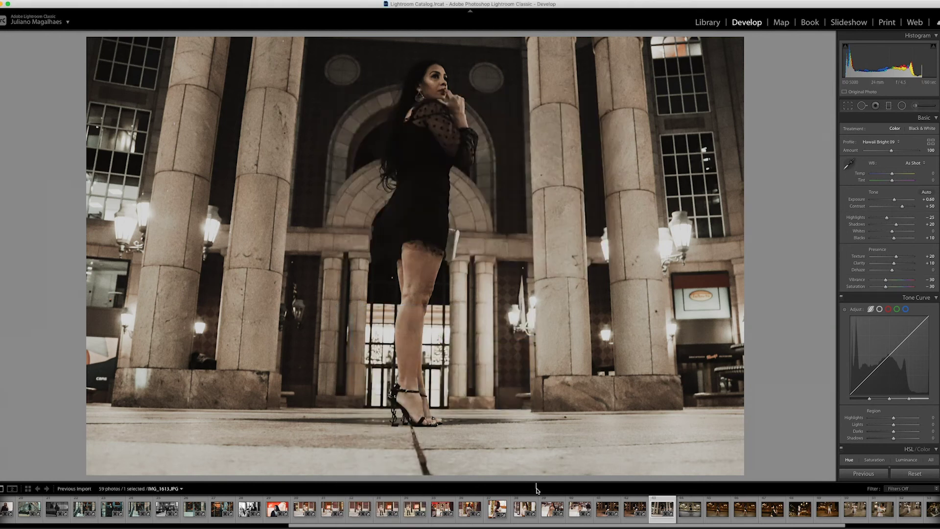
click(689, 509)
key(ctrl+shift+v)
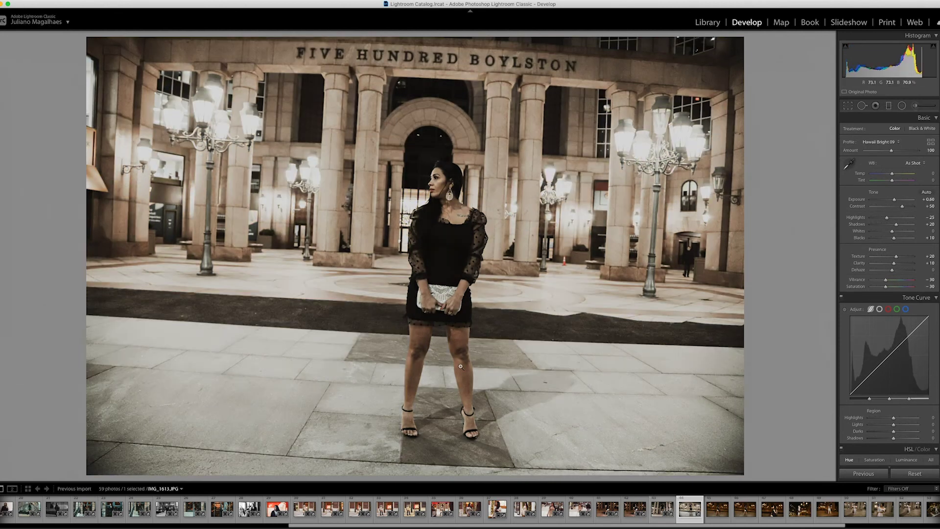
Step: Crop IMG_1627 tighter from the lower-left, reposition it, and tilt about −2.6° to level
key(r)
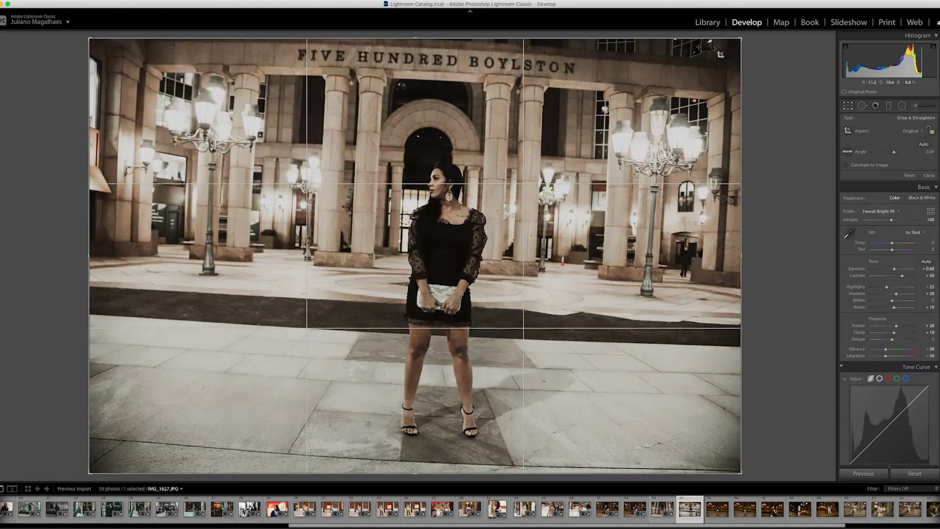
drag(734, 42, 744, 24)
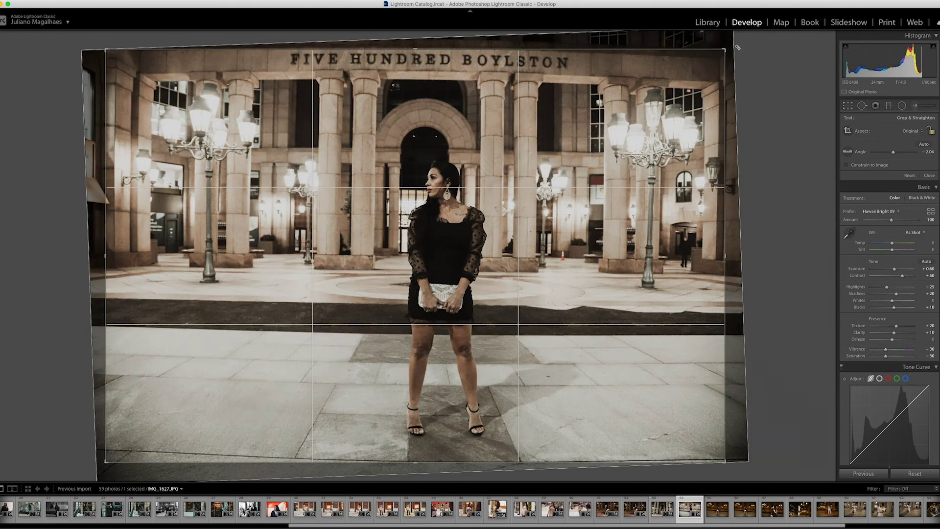
drag(672, 89, 662, 93)
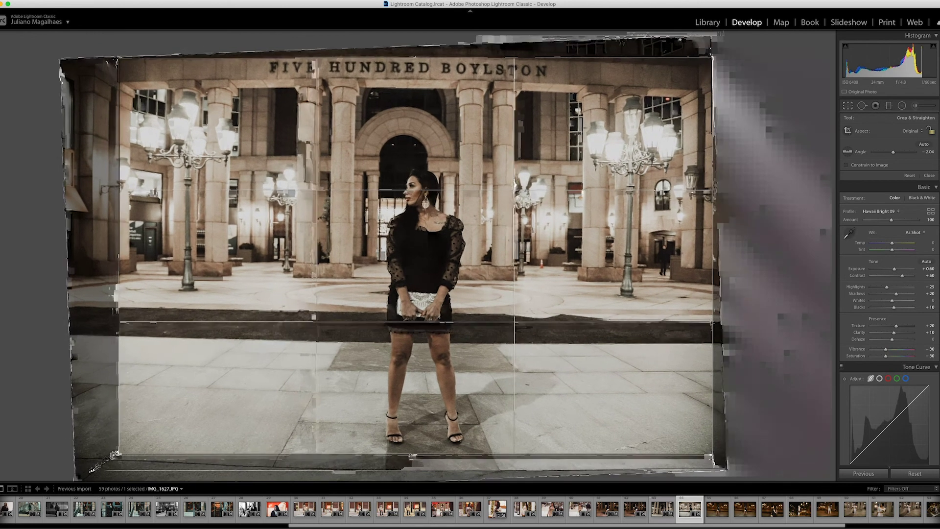
drag(105, 462, 113, 451)
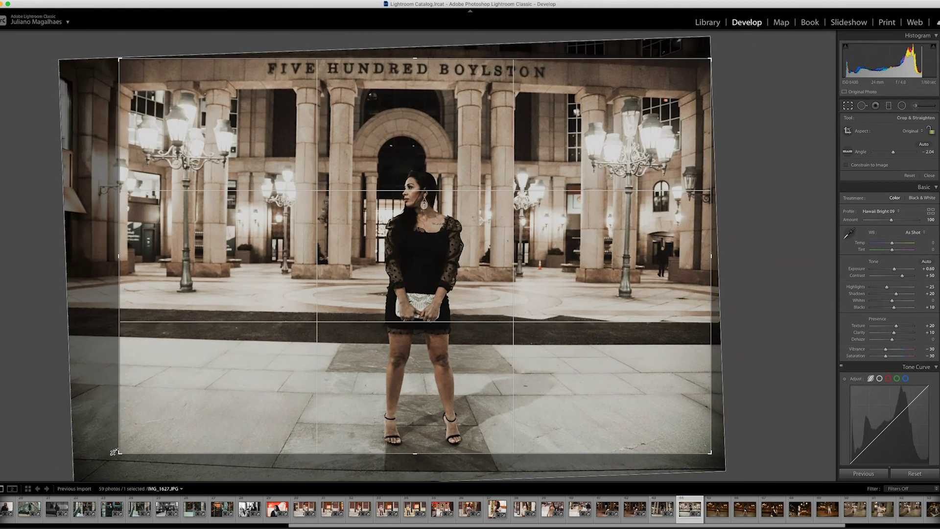
drag(183, 436, 192, 438)
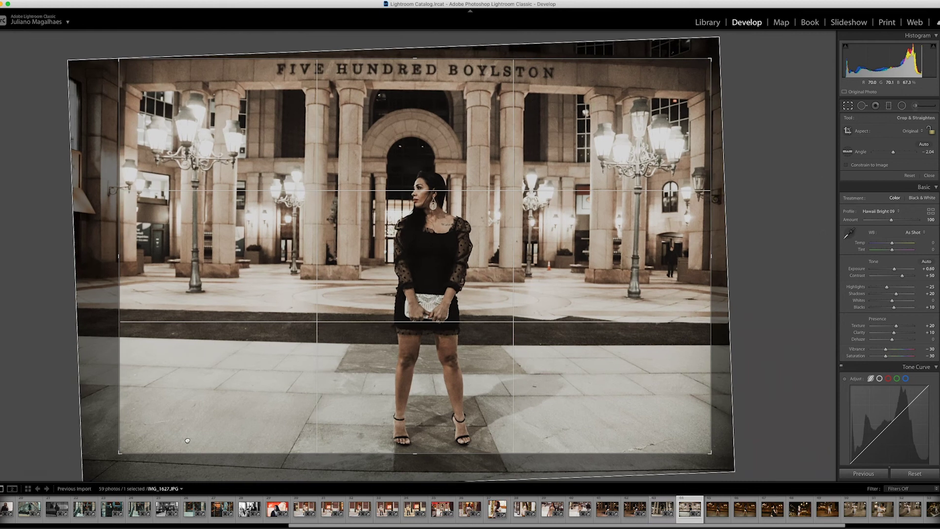
drag(716, 65, 717, 56)
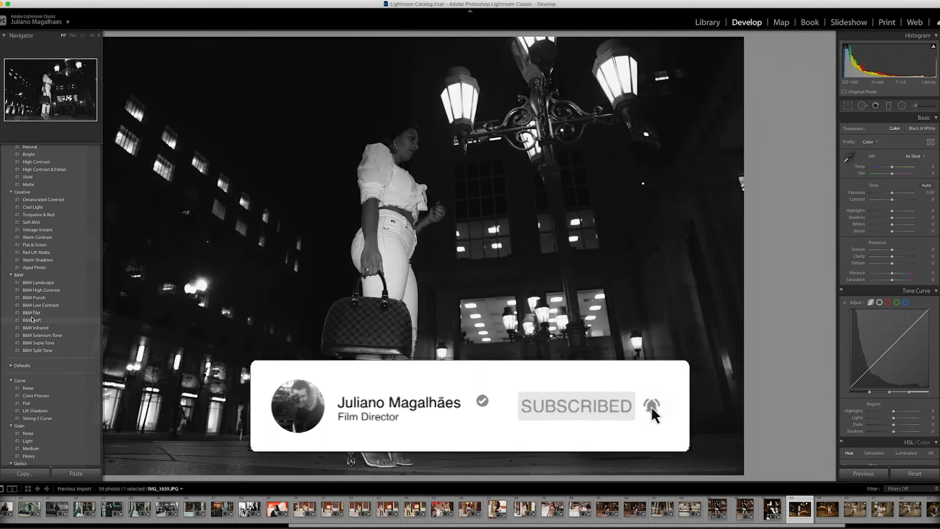
Step: Scroll down to the Papaya presets and apply Pandan Papaya 04 S to IMG_1659
scroll(30, 335, down, 1)
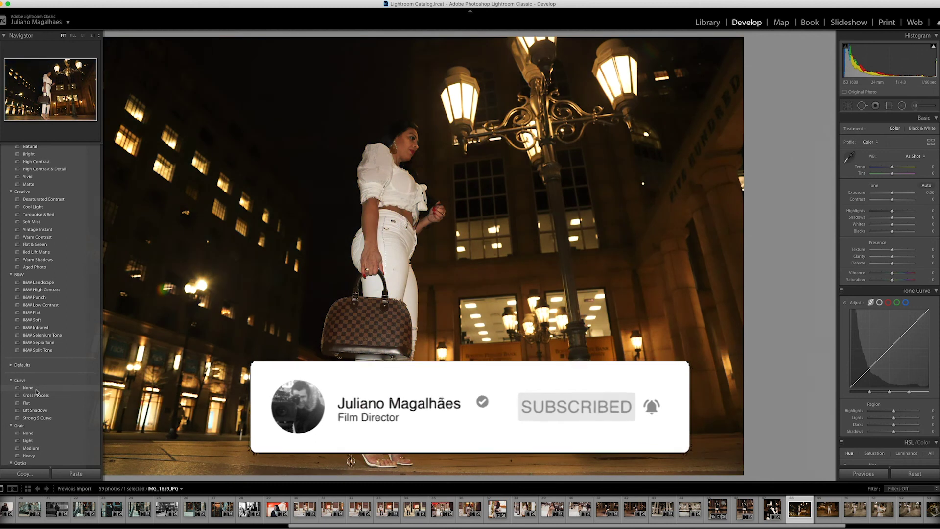
scroll(38, 389, down, 1)
scroll(36, 392, down, 2)
scroll(37, 392, down, 1)
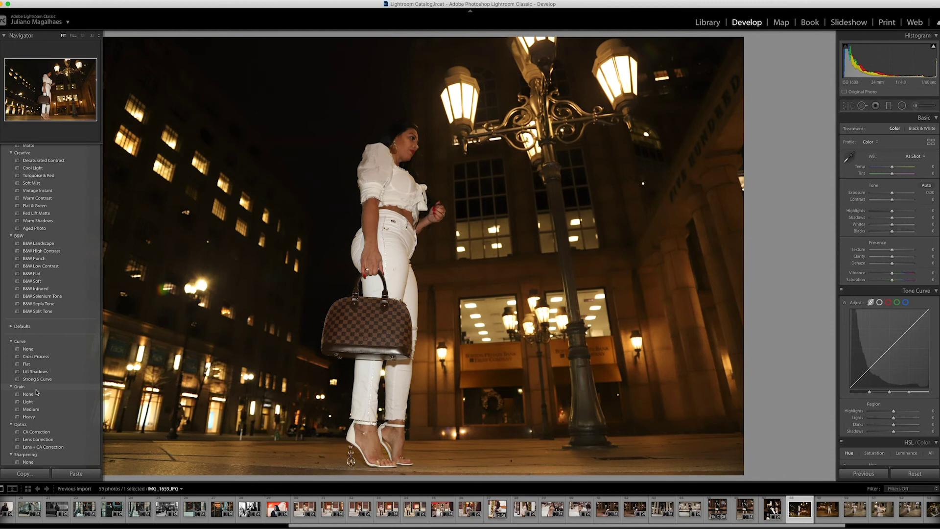
scroll(38, 416, down, 3)
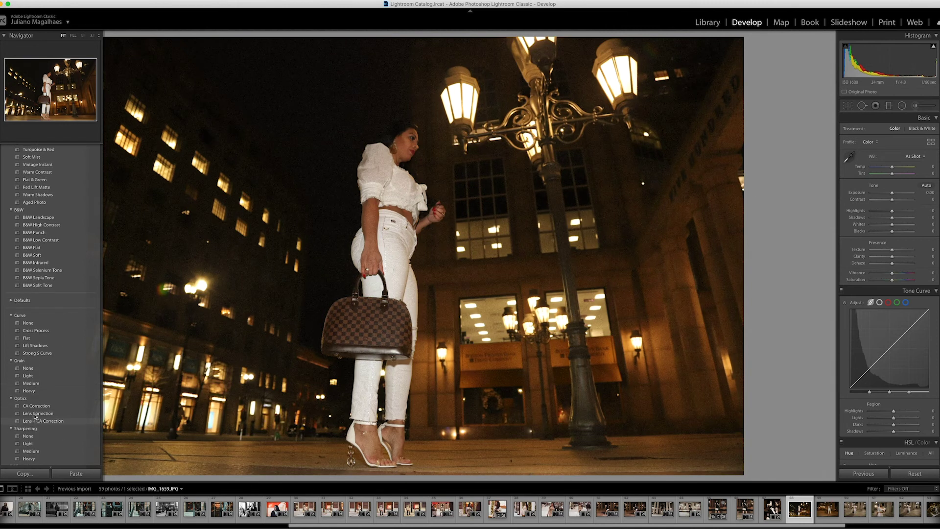
scroll(35, 416, down, 2)
scroll(34, 415, down, 2)
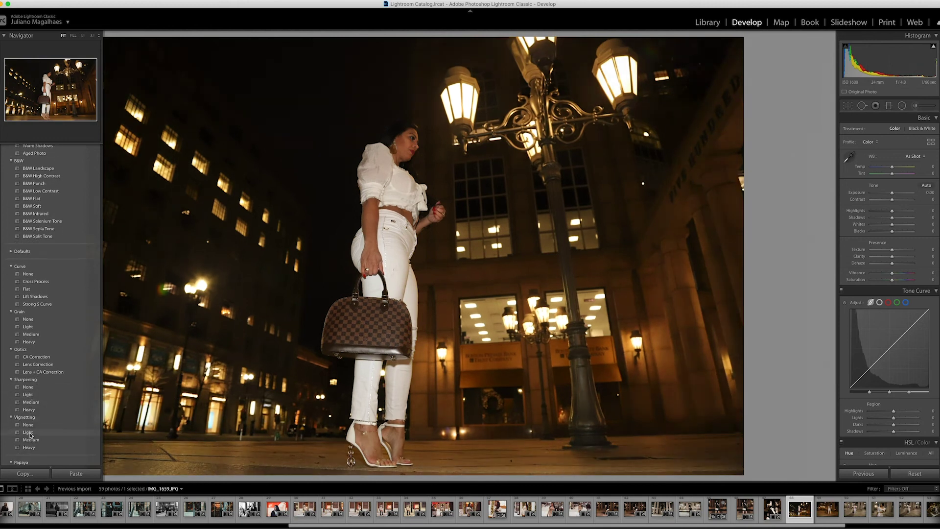
scroll(29, 436, down, 10)
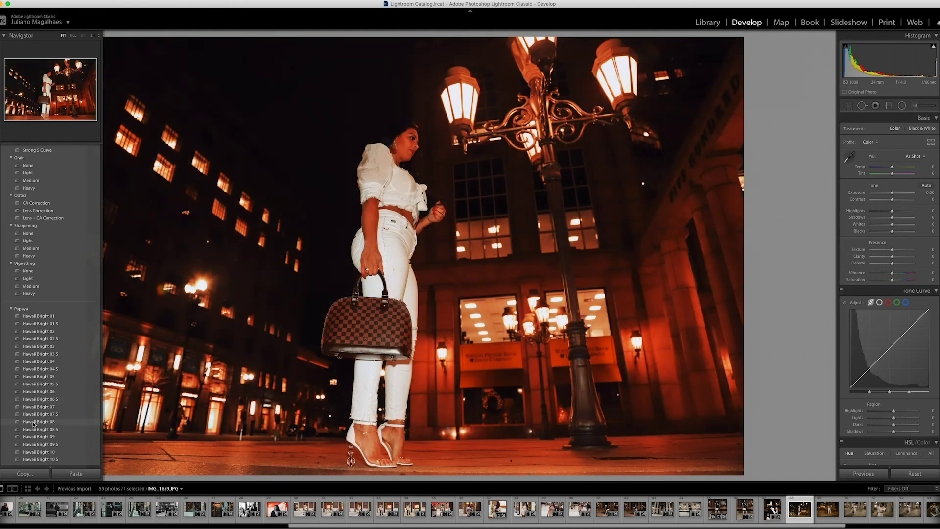
scroll(33, 424, down, 2)
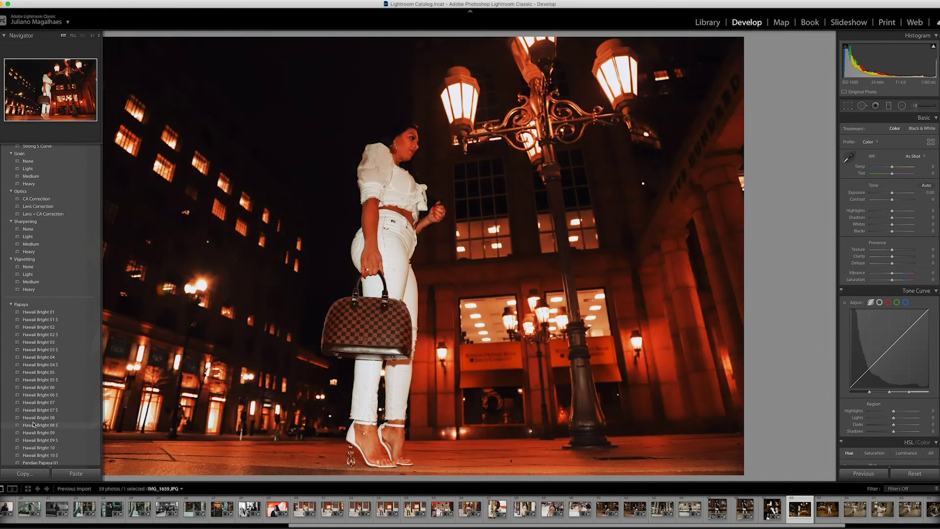
scroll(33, 424, down, 1)
scroll(33, 424, down, 1)
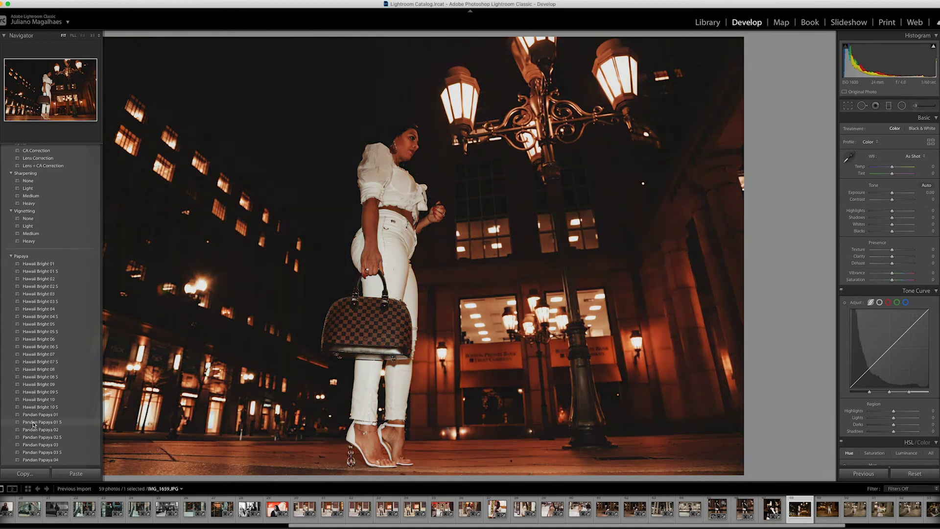
scroll(33, 424, down, 2)
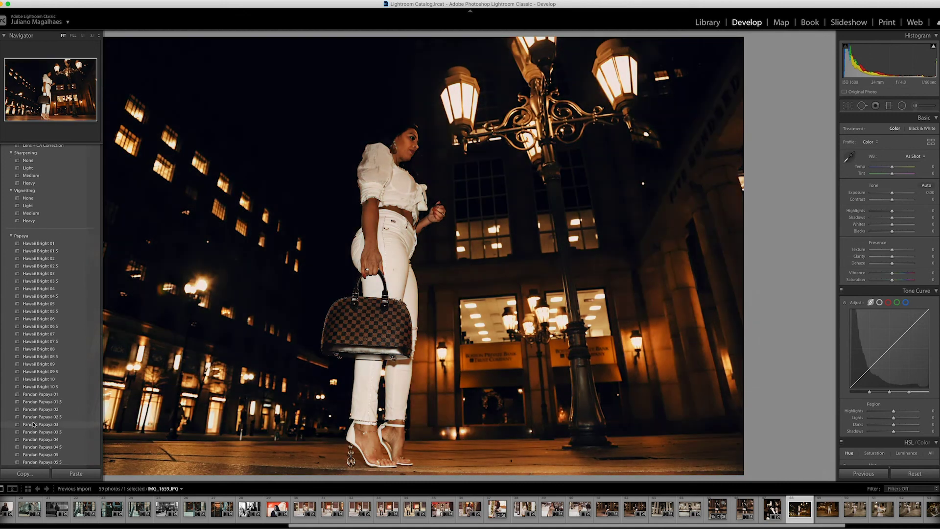
scroll(34, 424, down, 1)
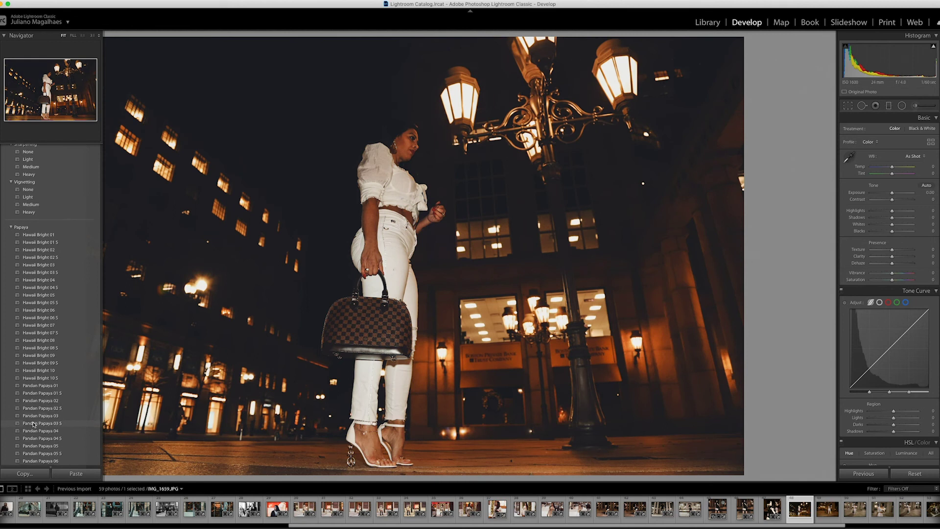
scroll(33, 424, down, 1)
mouse_move(40, 424)
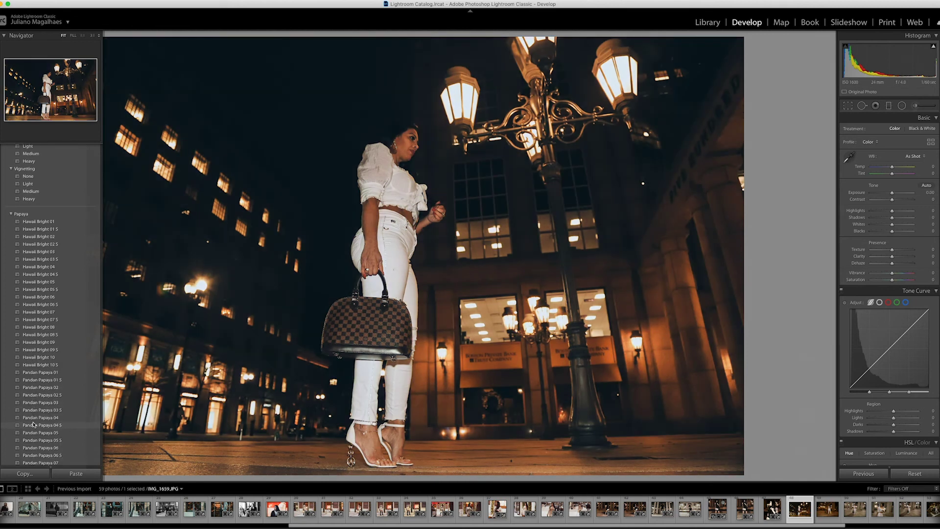
right_click(366, 304)
click(40, 424)
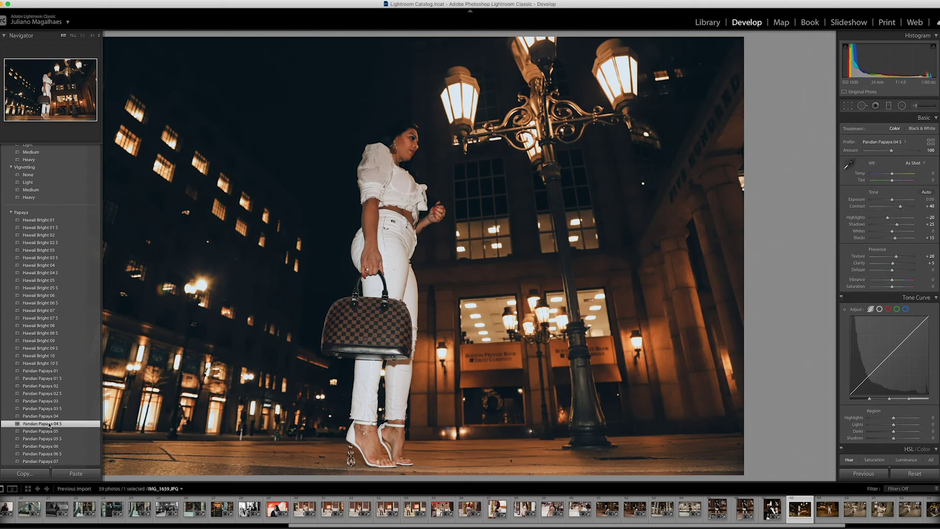
Step: Copy IMG_1659's develop settings and paste them onto IMG_1667
right_click(280, 306)
mouse_move(308, 307)
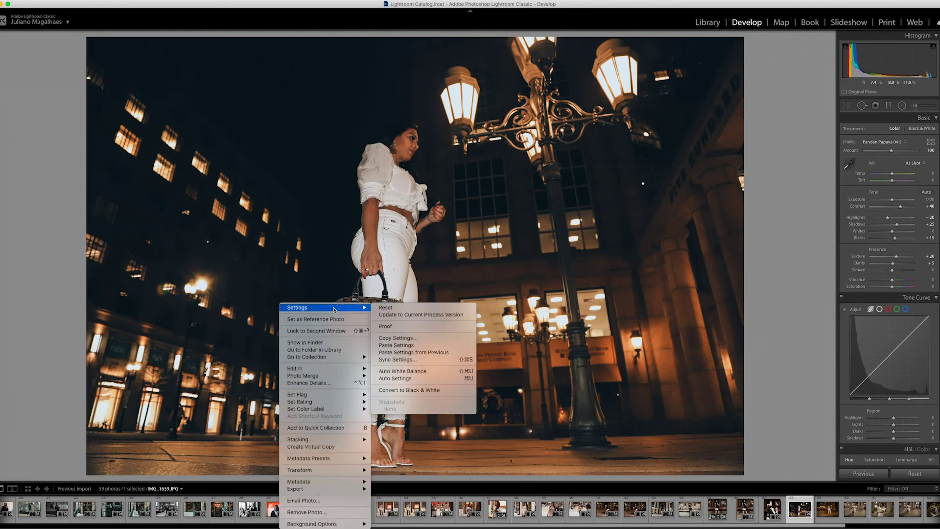
click(408, 340)
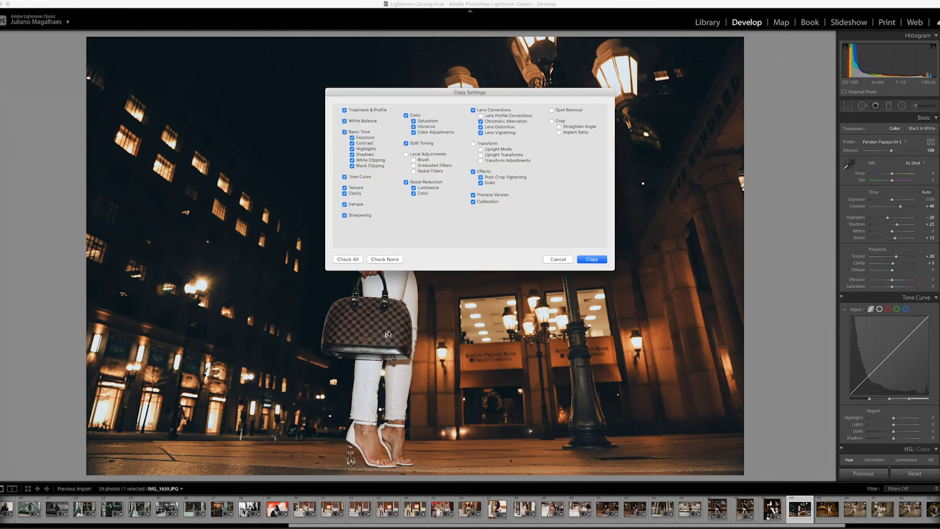
click(603, 260)
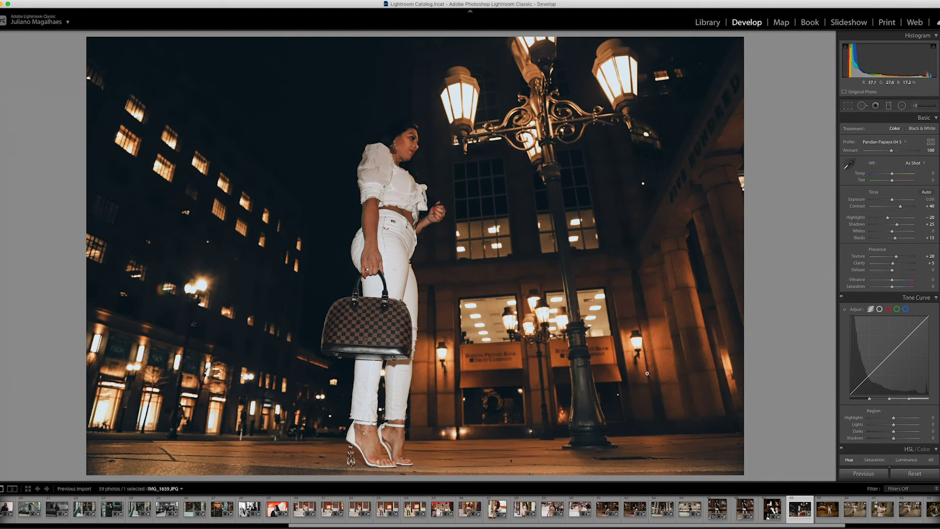
click(823, 516)
key(ctrl+shift+v)
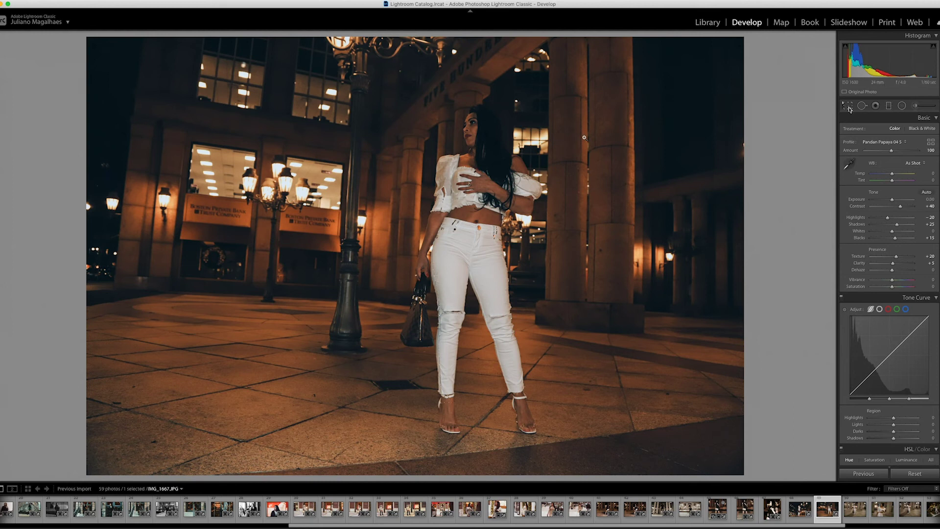
Step: Crop IMG_1667 in from the right corners, tilt it about −6.76°, and raise exposure to +0.65
click(848, 106)
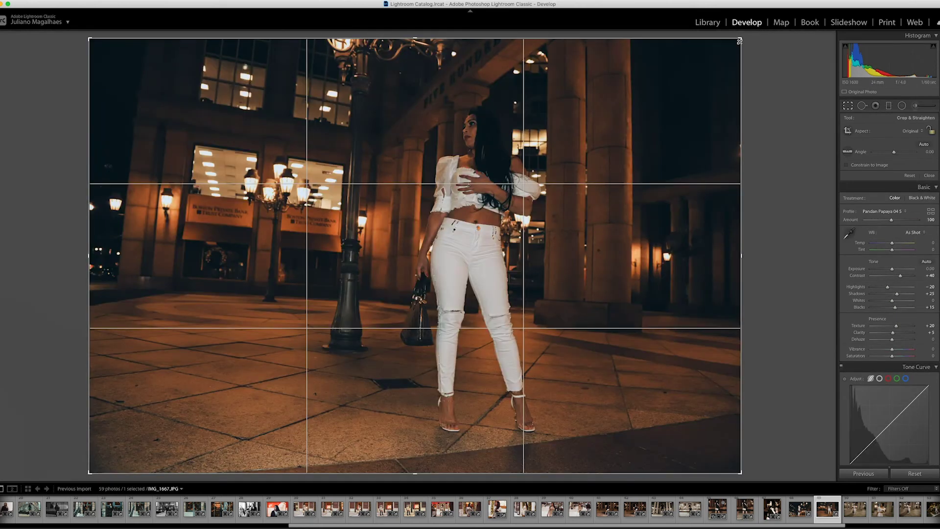
drag(740, 41, 720, 64)
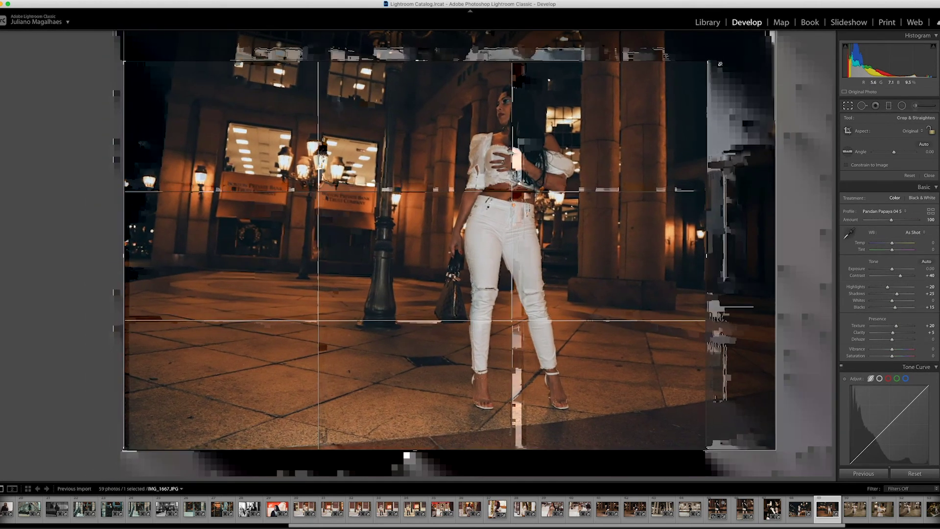
drag(704, 430, 660, 420)
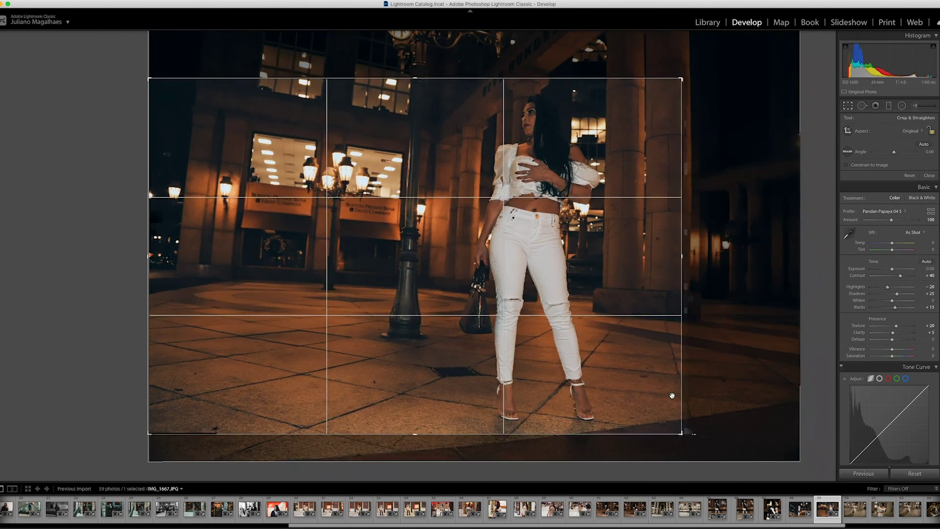
drag(717, 78, 698, 32)
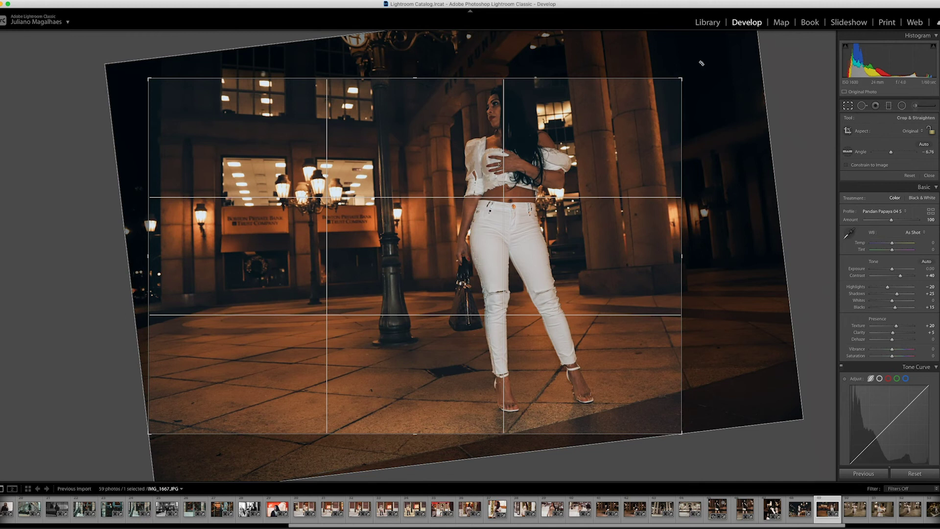
key(Return)
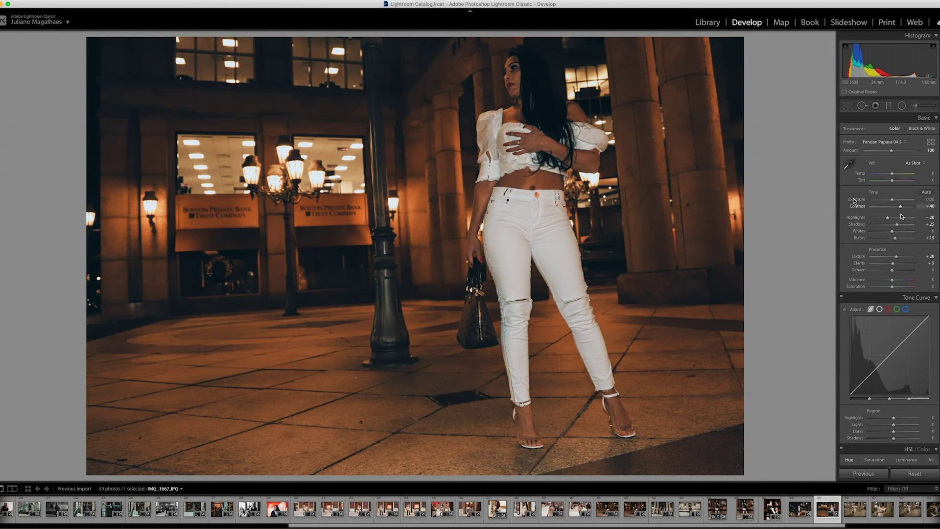
drag(893, 200, 896, 200)
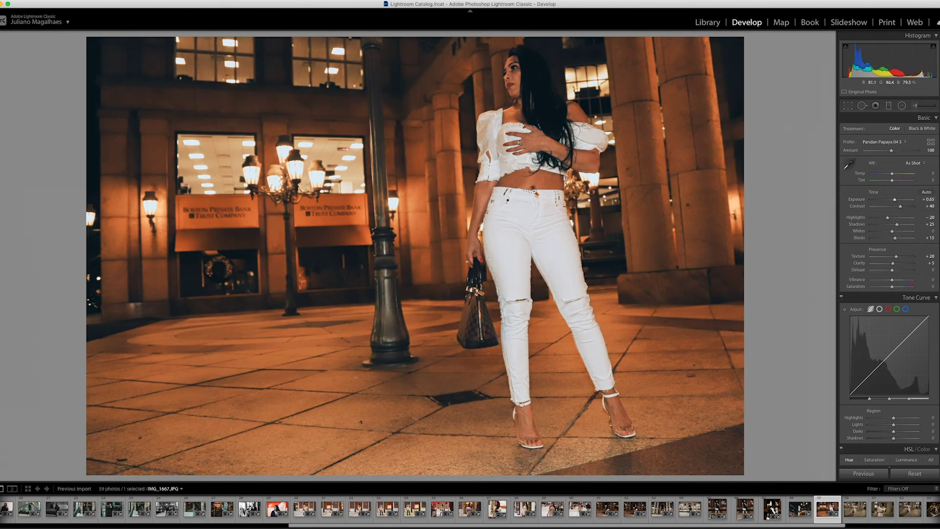
Step: Copy IMG_1667's develop settings, then zoom to 1:1 on the torso and back to fit
right_click(520, 188)
click(683, 223)
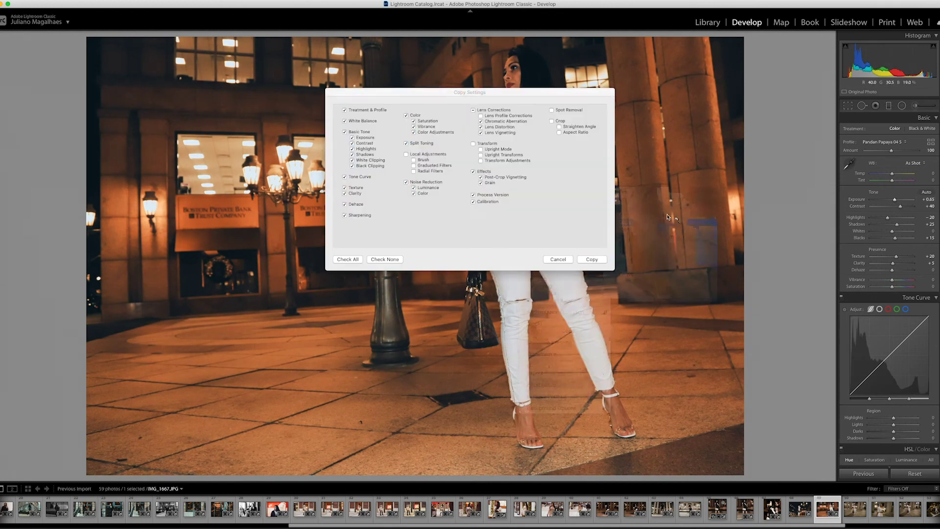
click(594, 258)
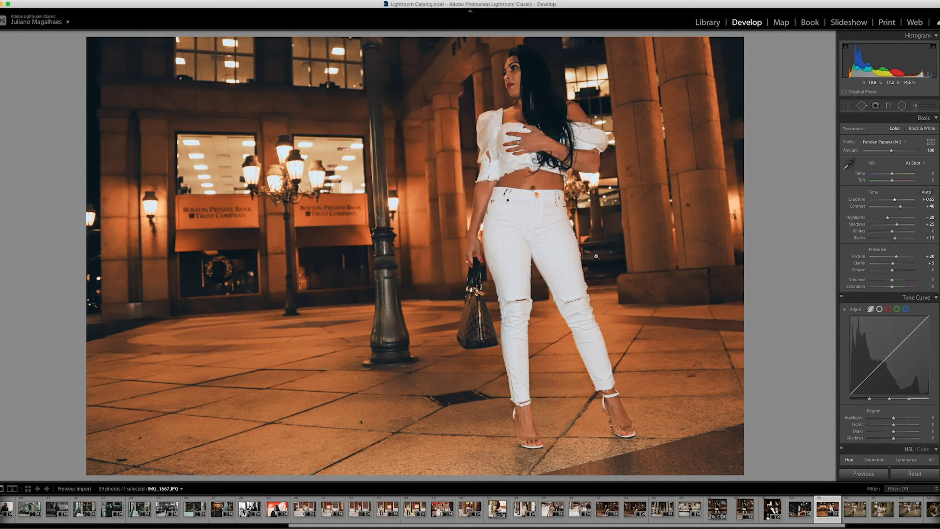
click(499, 142)
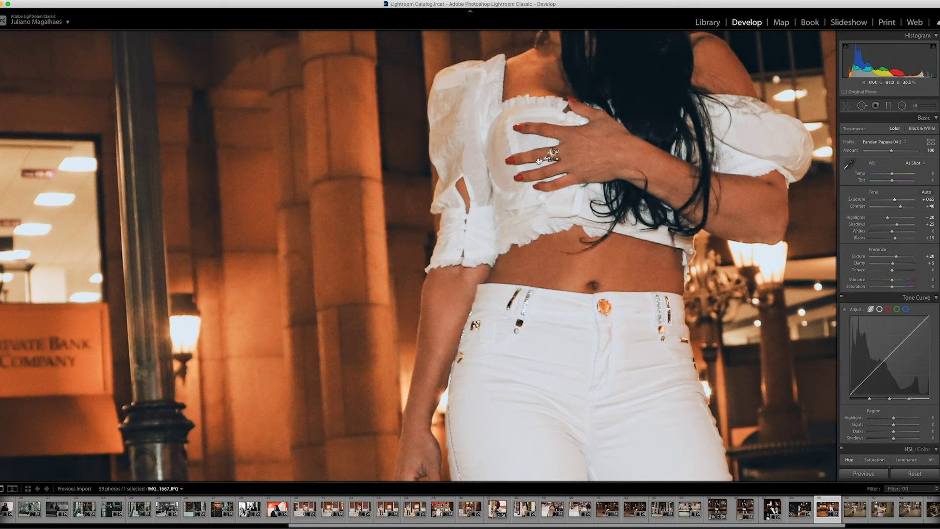
click(537, 157)
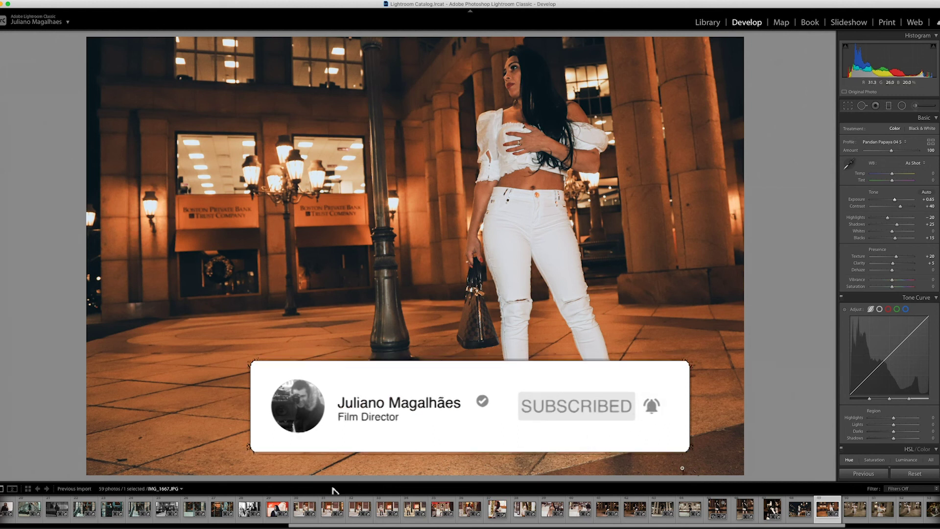
Step: Open IMG_1668, check details up close, and crop it tighter from the upper right
click(845, 514)
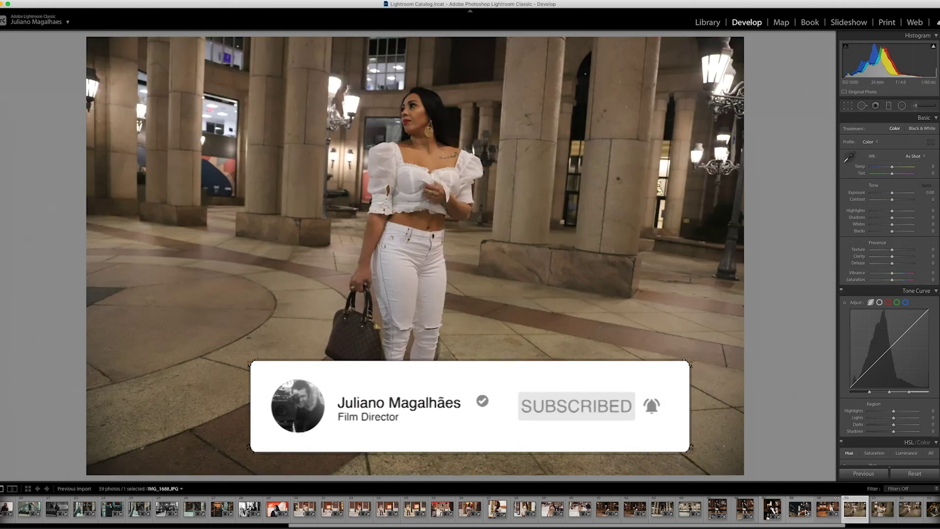
click(406, 211)
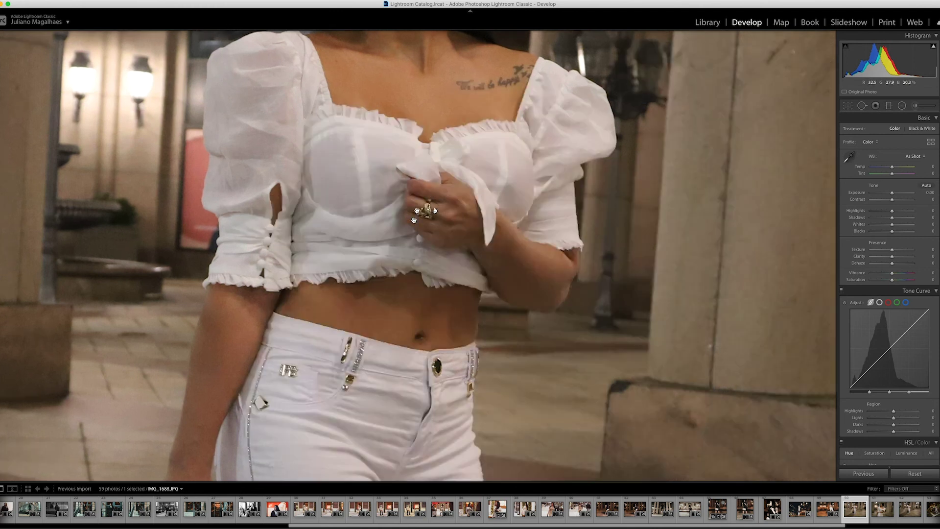
click(433, 238)
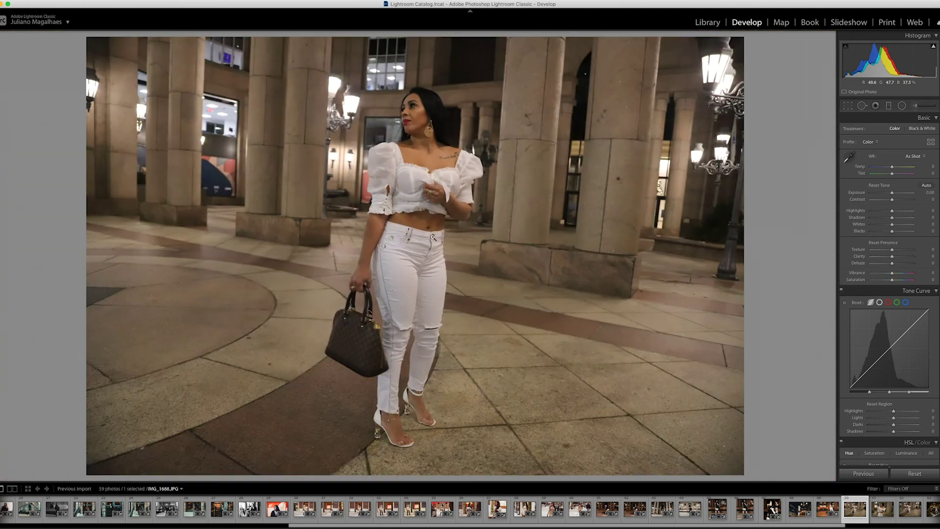
click(848, 106)
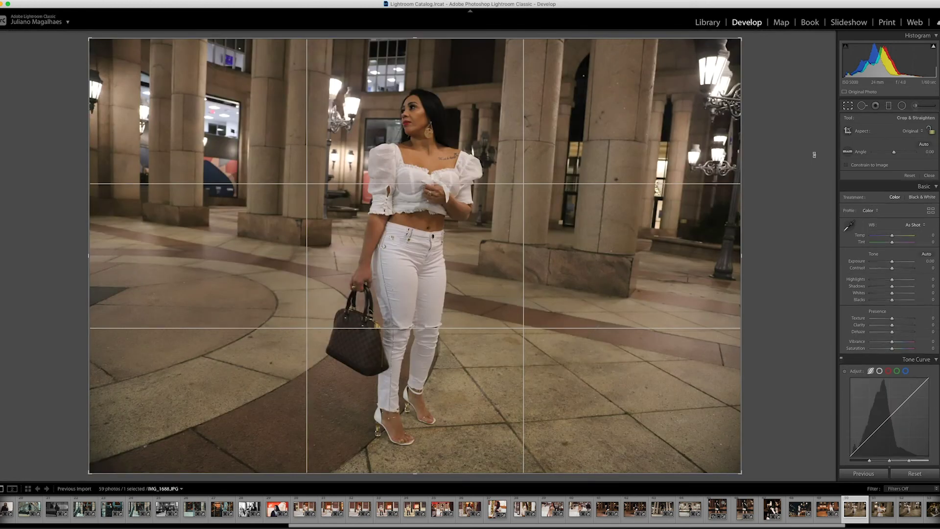
drag(740, 39, 715, 55)
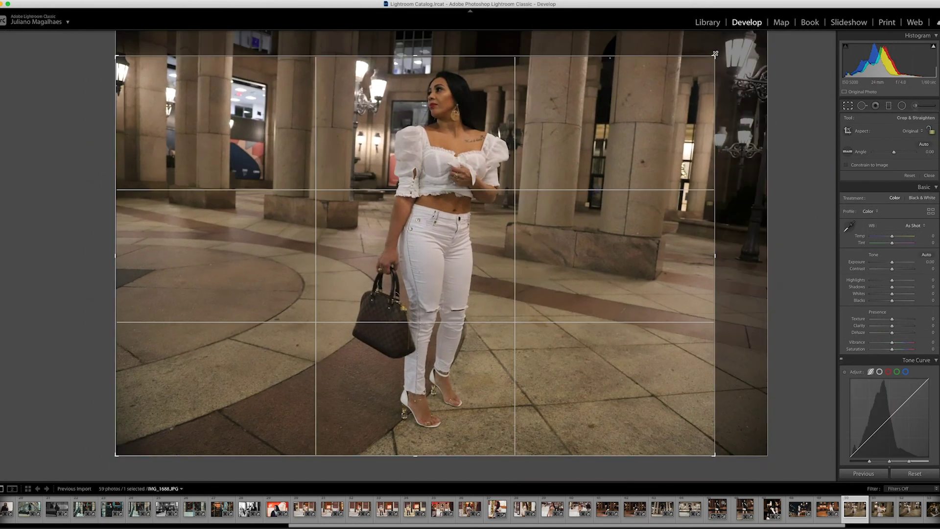
drag(173, 435, 123, 446)
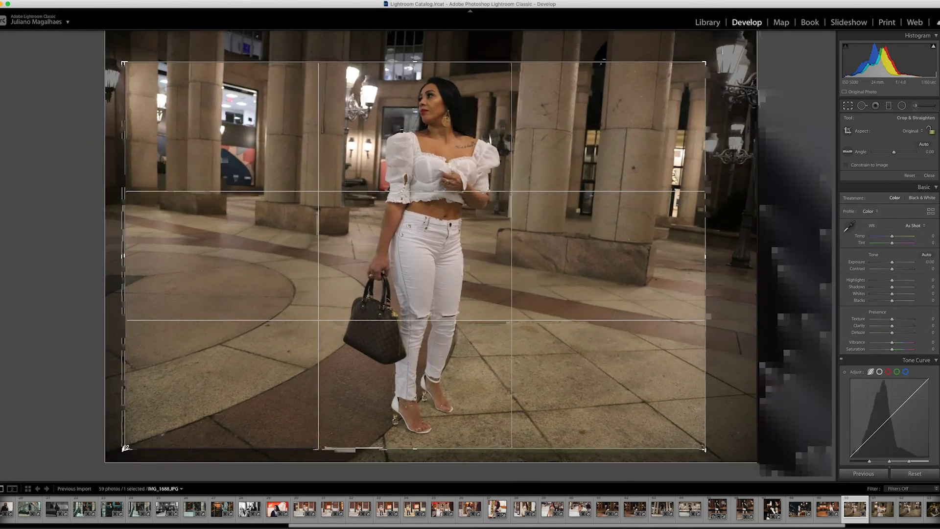
key(Return)
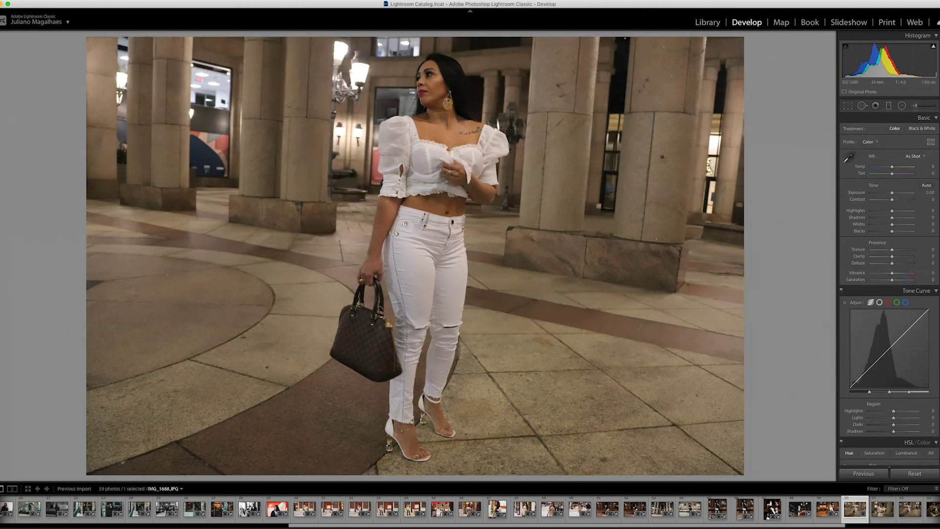
Step: Apply the Hawaii Bright 01 S preset and raise exposure to +0.30
click(31, 224)
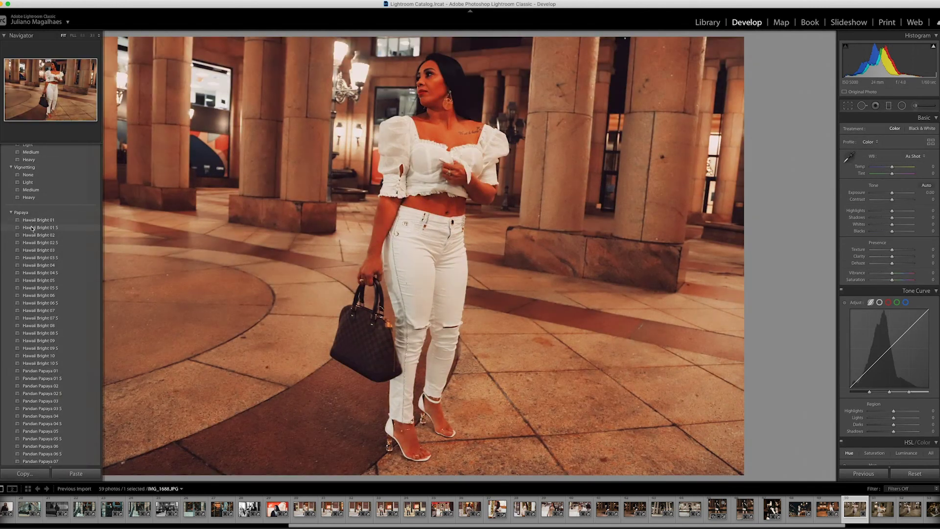
click(32, 227)
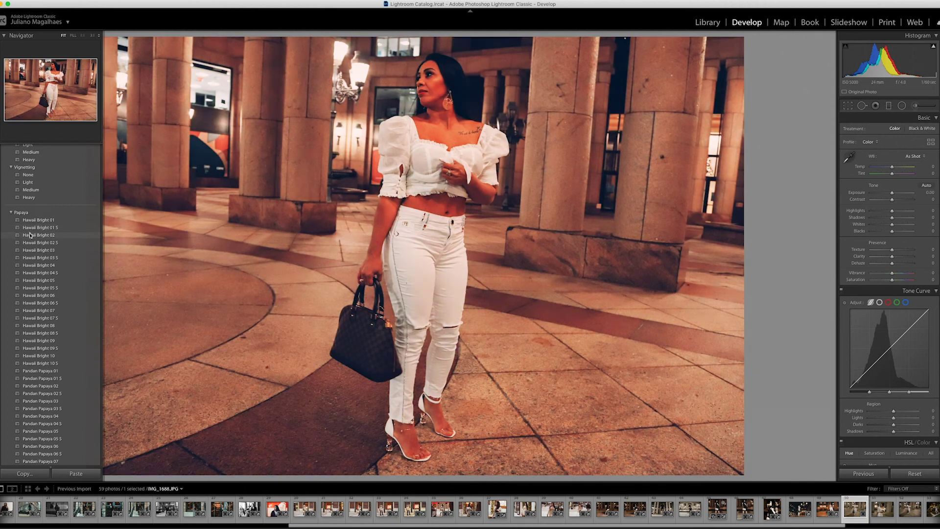
click(33, 229)
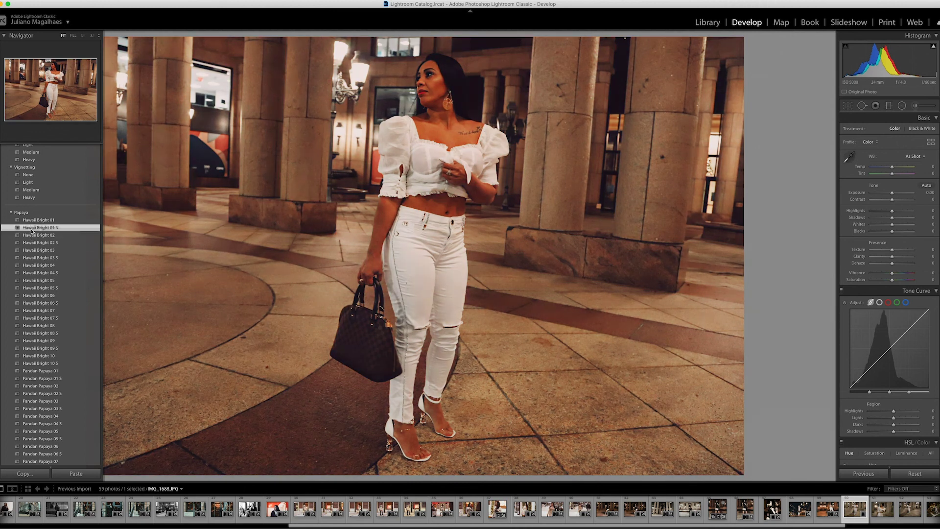
drag(897, 202, 894, 201)
key(F7)
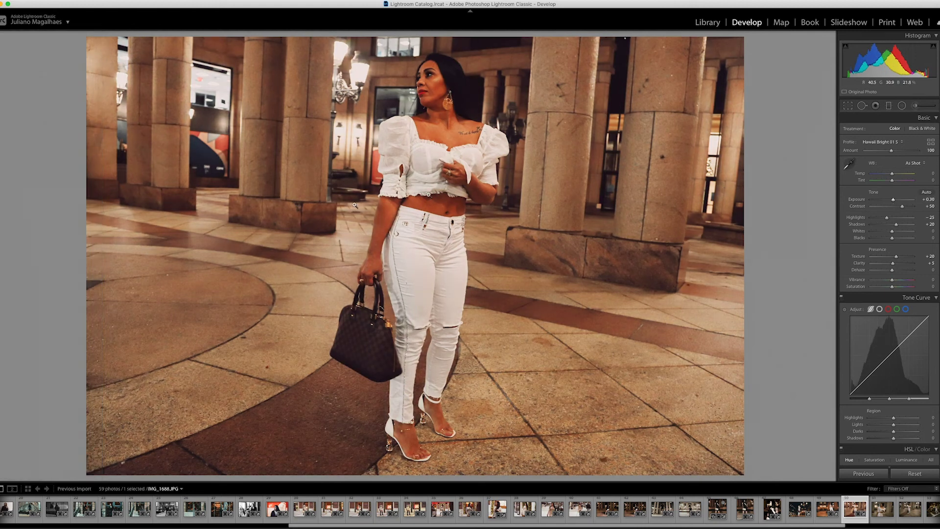
click(883, 509)
click(854, 509)
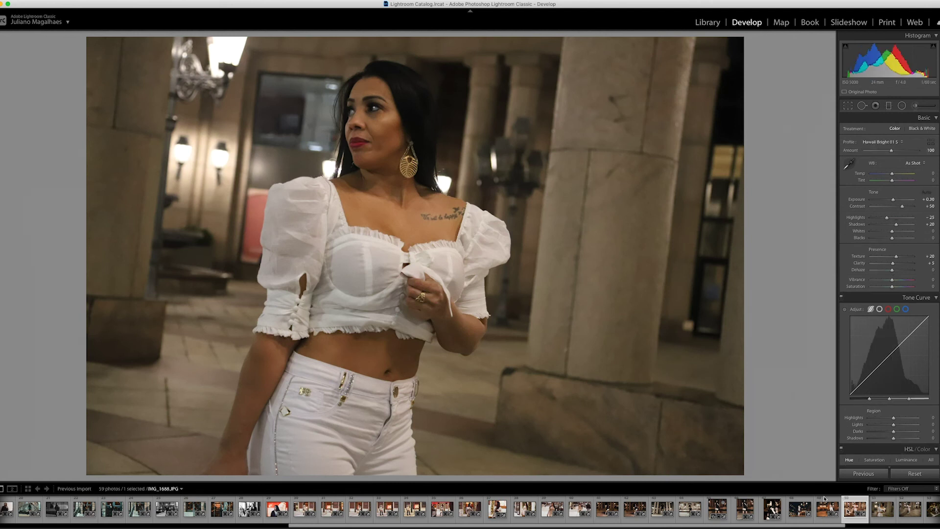
Step: Copy the edited photo's develop settings and paste them onto close-up IMG_1692
right_click(504, 241)
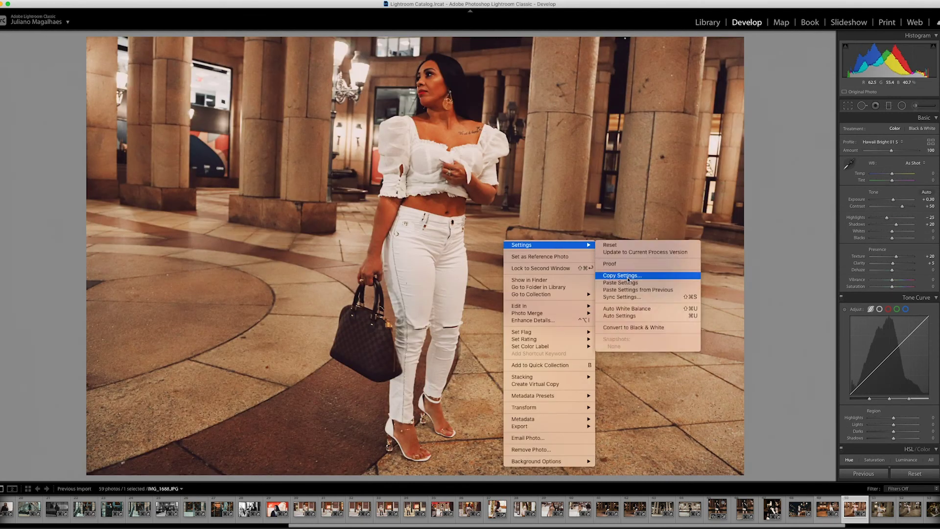
mouse_move(547, 245)
click(631, 273)
click(593, 260)
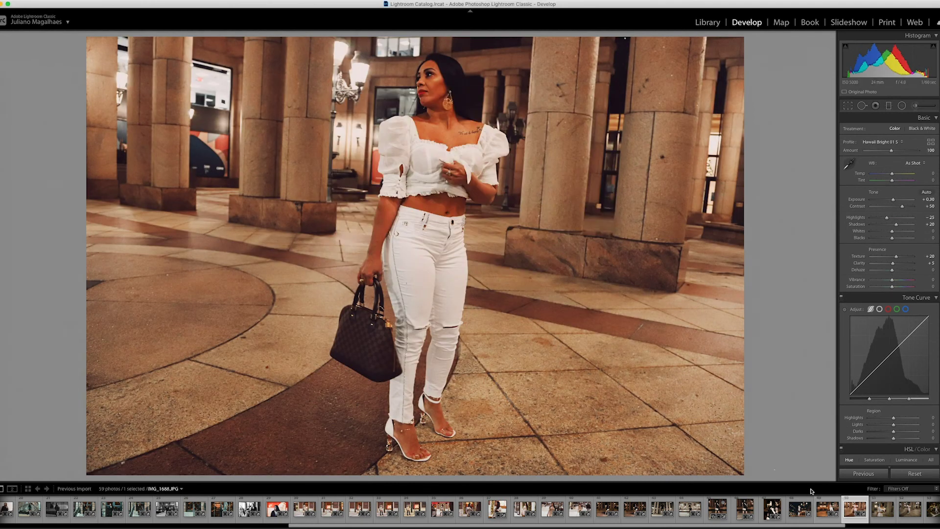
click(883, 509)
key(ctrl+shift+v)
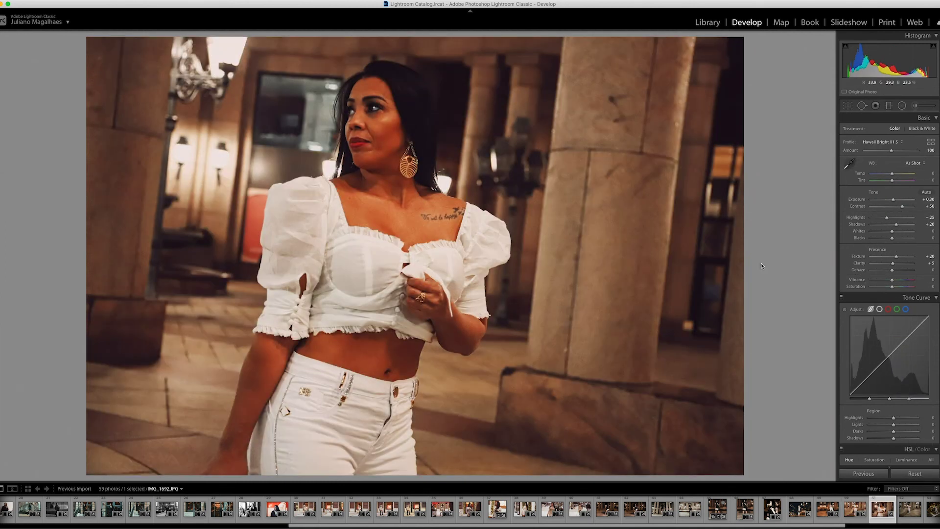
Step: Crop IMG_1692 tighter and straighten it by about -1.91°
click(847, 105)
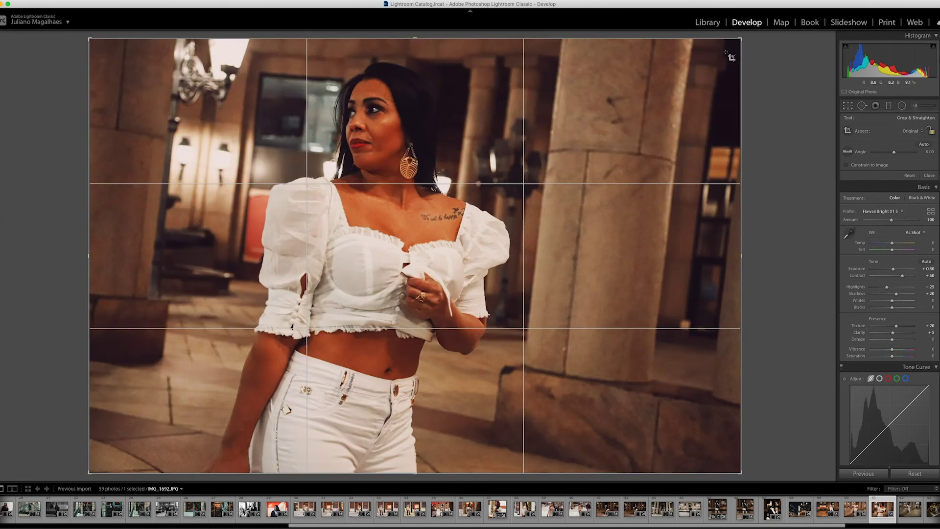
drag(741, 38, 734, 47)
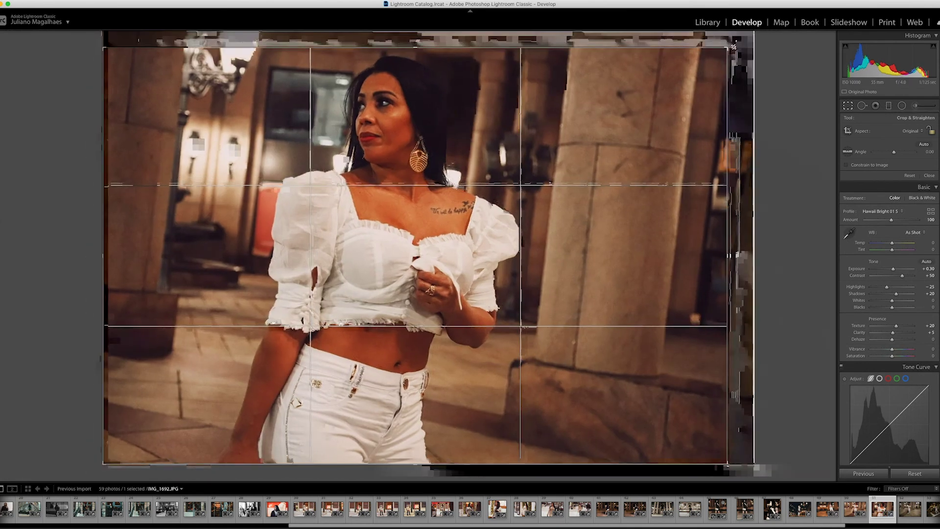
mouse_move(733, 47)
mouse_down()
mouse_move(731, 31)
mouse_move(715, 32)
mouse_up()
key(Return)
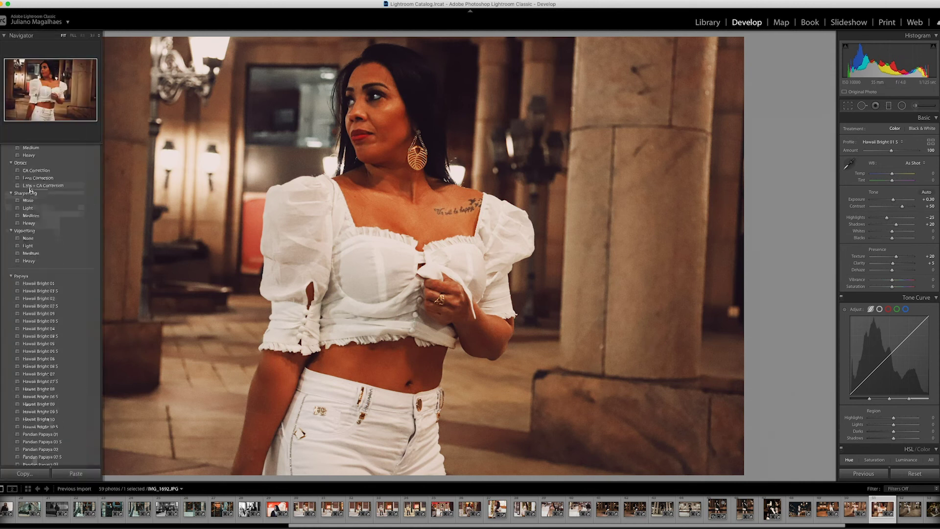
Step: Preview a black-and-white preset, keep the colour version, and move to IMG_1696
scroll(32, 196, up, 5)
scroll(37, 215, up, 5)
scroll(42, 230, up, 5)
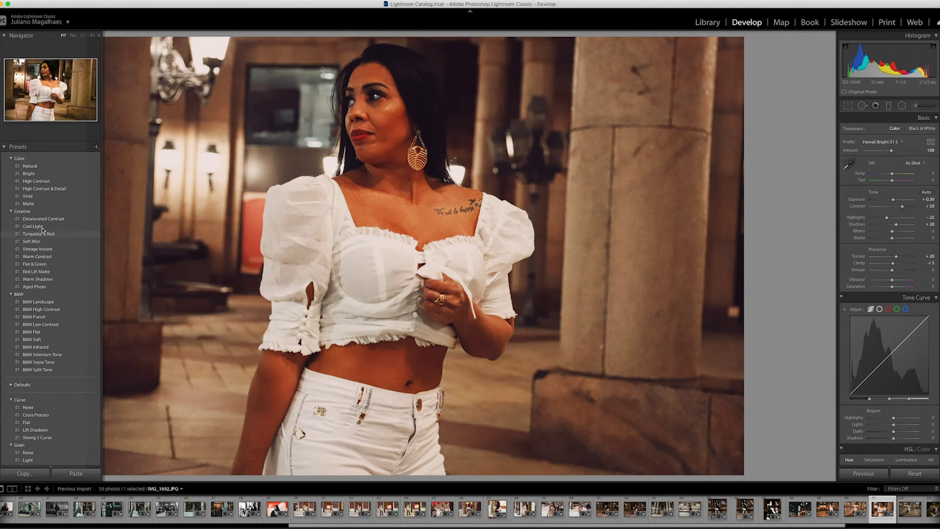
click(38, 307)
scroll(38, 308, down, 1)
scroll(37, 312, down, 1)
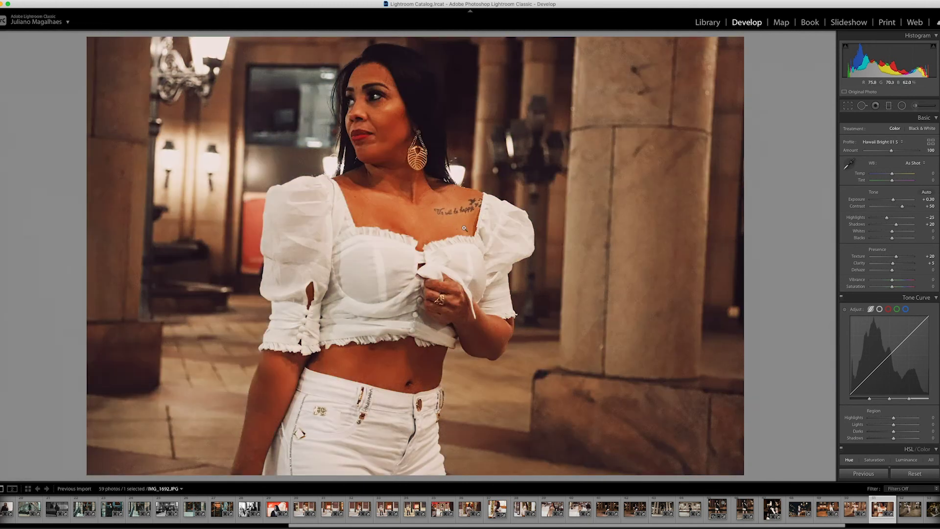
click(901, 521)
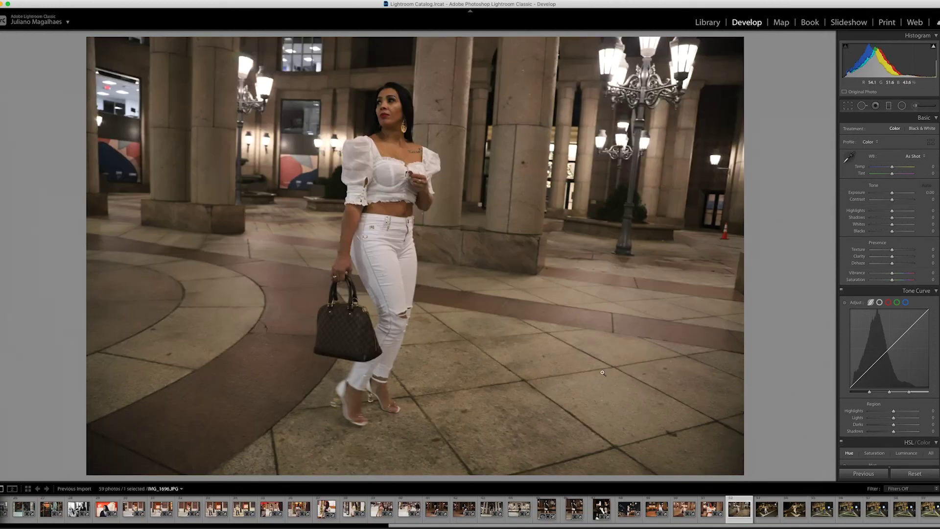
Step: Paste the Hawaii Bright settings onto IMG_1696 and level it -0.81°
key(ctrl+shift+v)
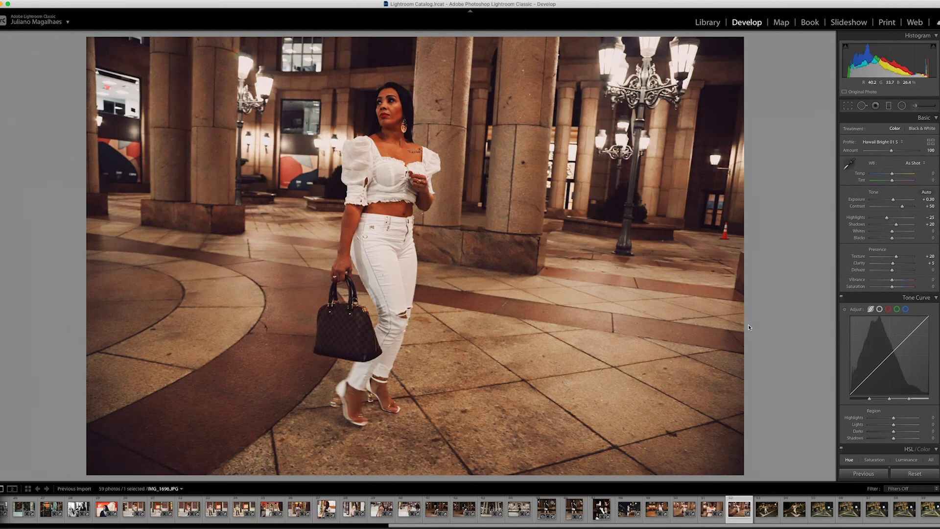
click(848, 105)
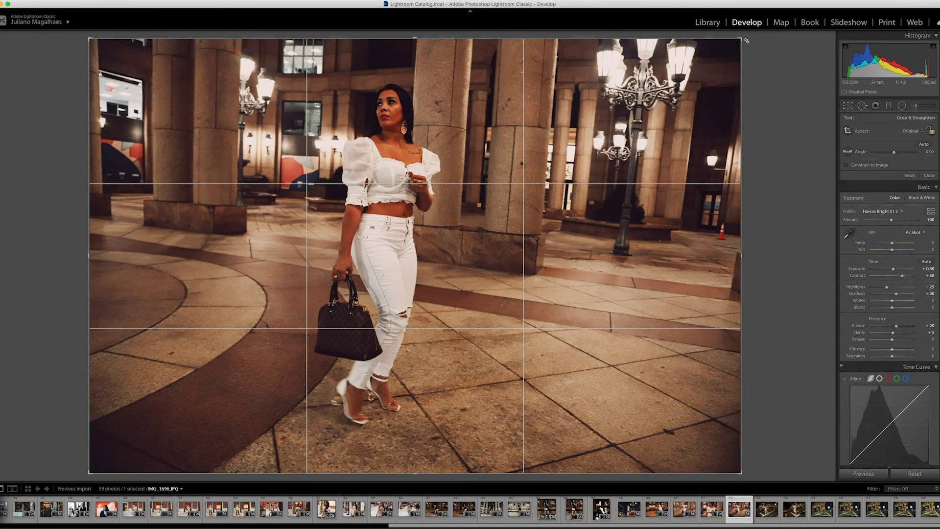
drag(747, 40, 749, 46)
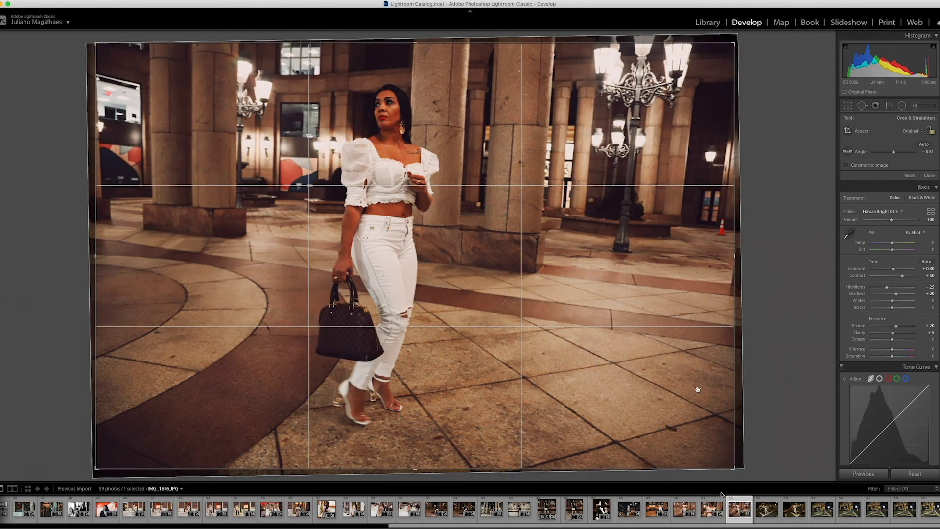
Step: Crop in from both corners to reframe the woman, then open crosswalk photo IMG_1711
drag(735, 469, 683, 433)
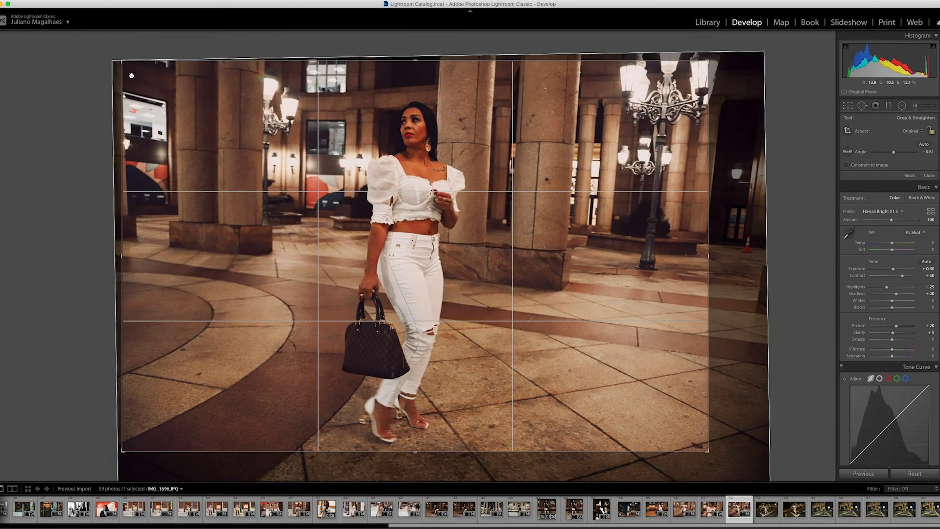
drag(123, 64, 160, 90)
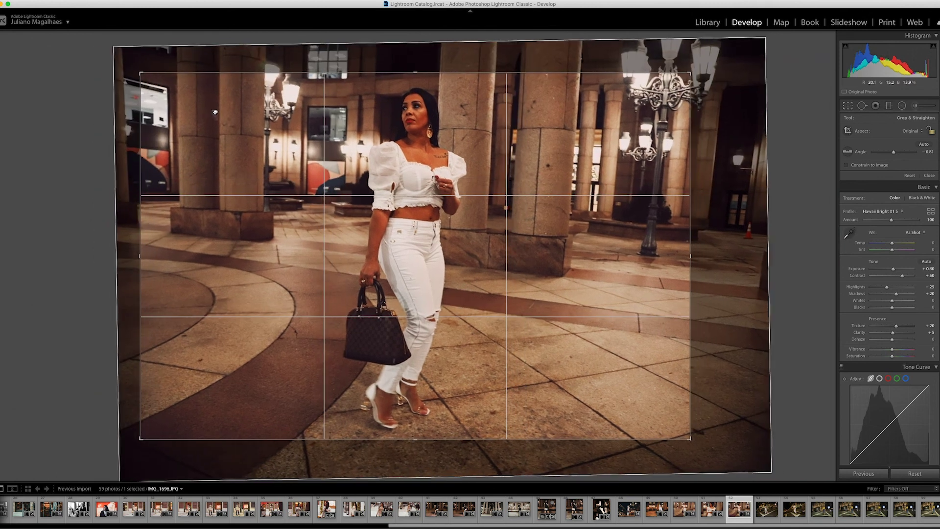
drag(215, 113, 218, 109)
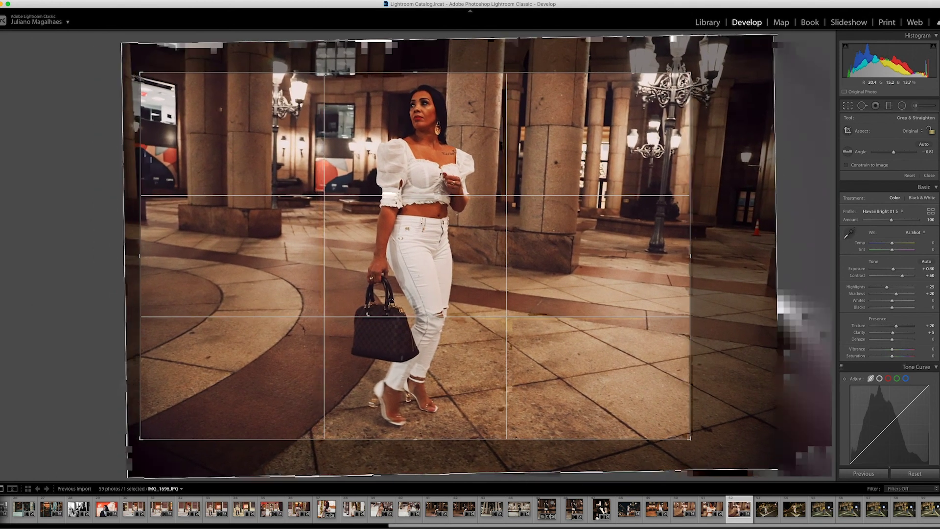
key(Return)
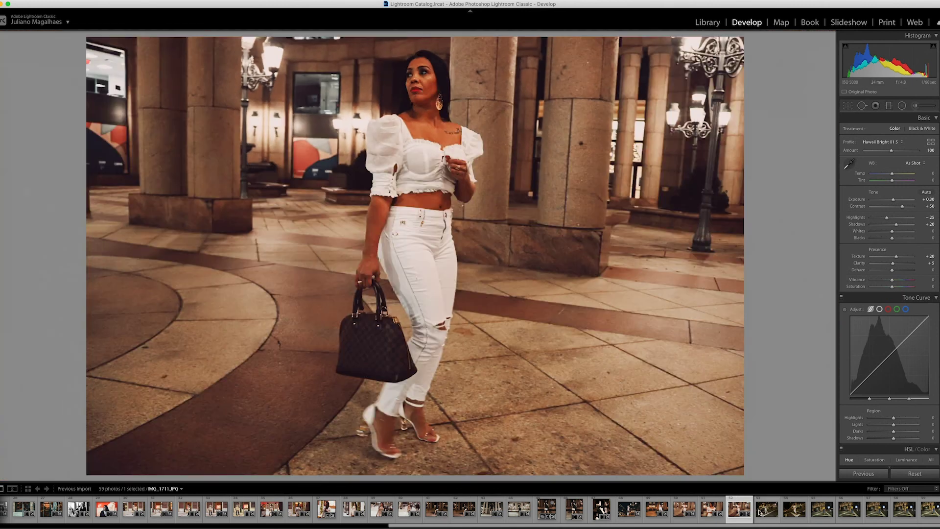
click(760, 512)
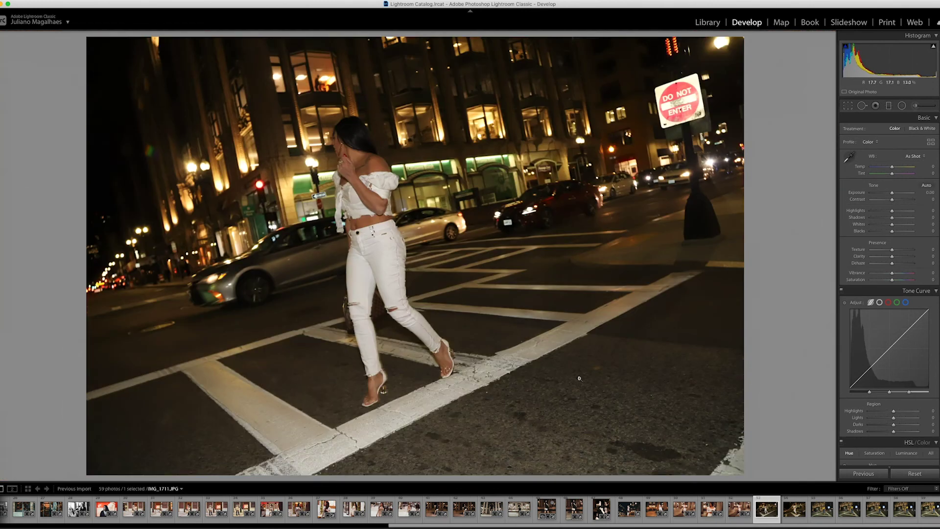
Step: Paste the Hawaii Bright 01 S settings onto IMG_1711, then undo them back to exposure 0.00
key(ctrl+shift+v)
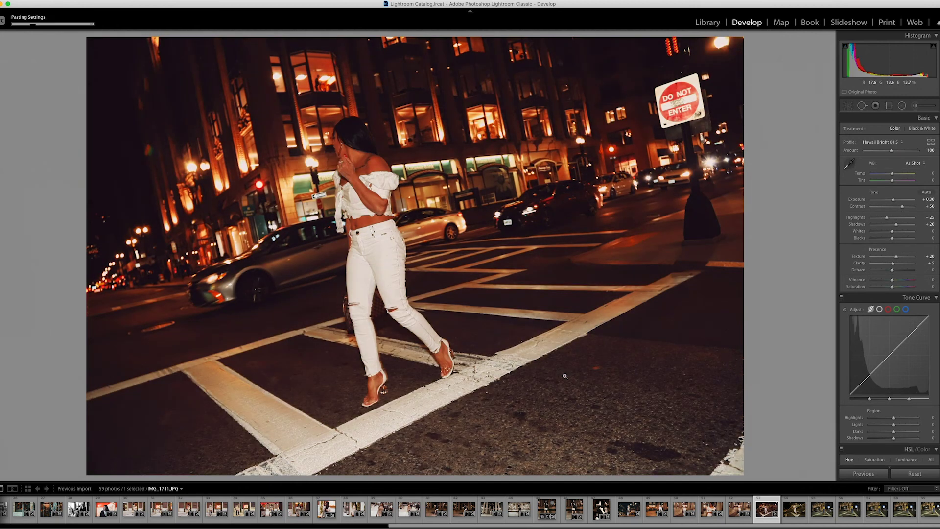
key(ctrl+z)
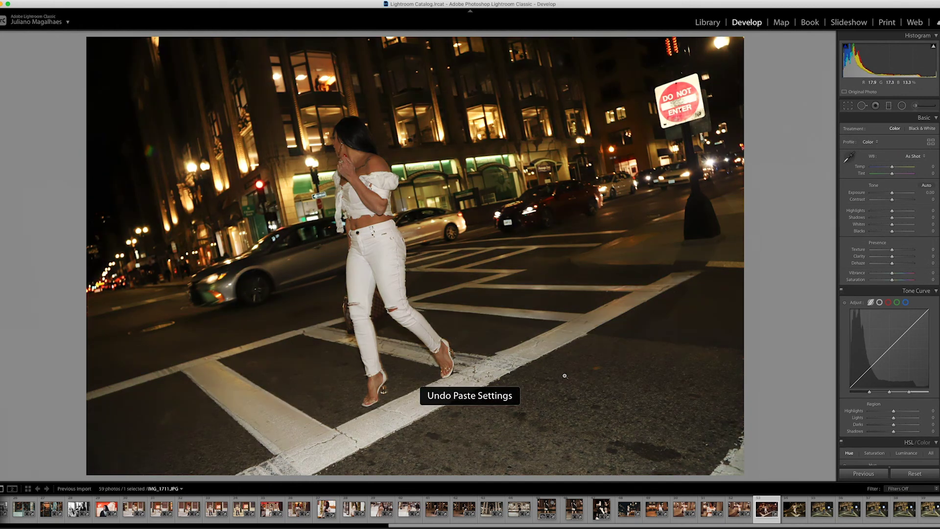
key(ctrl+shift+z)
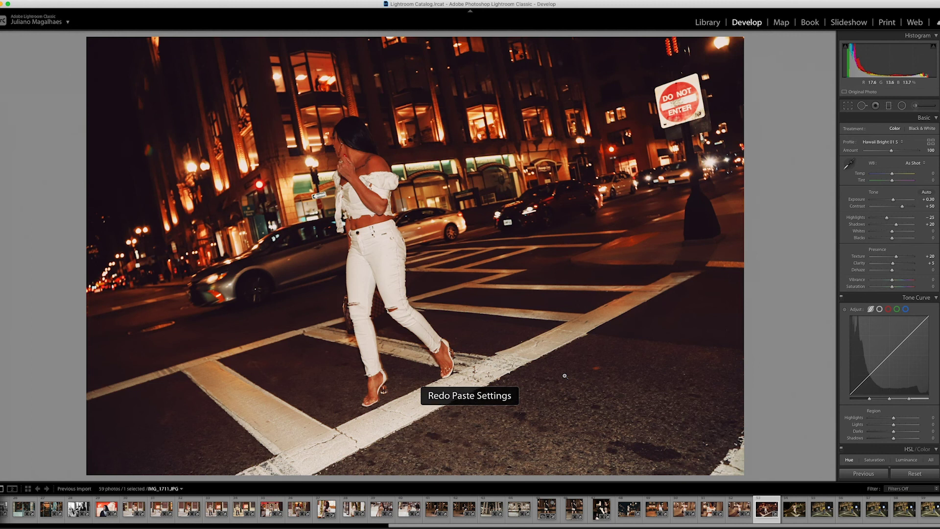
key(ctrl+z)
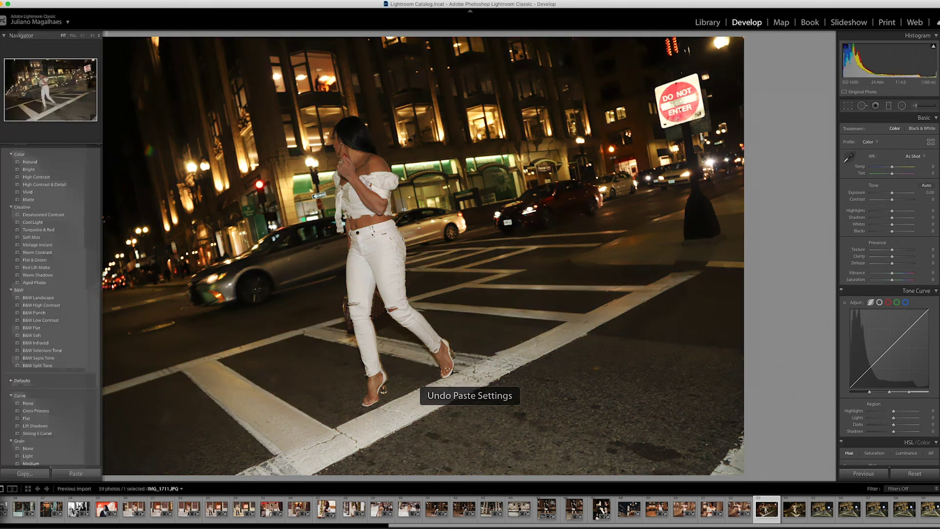
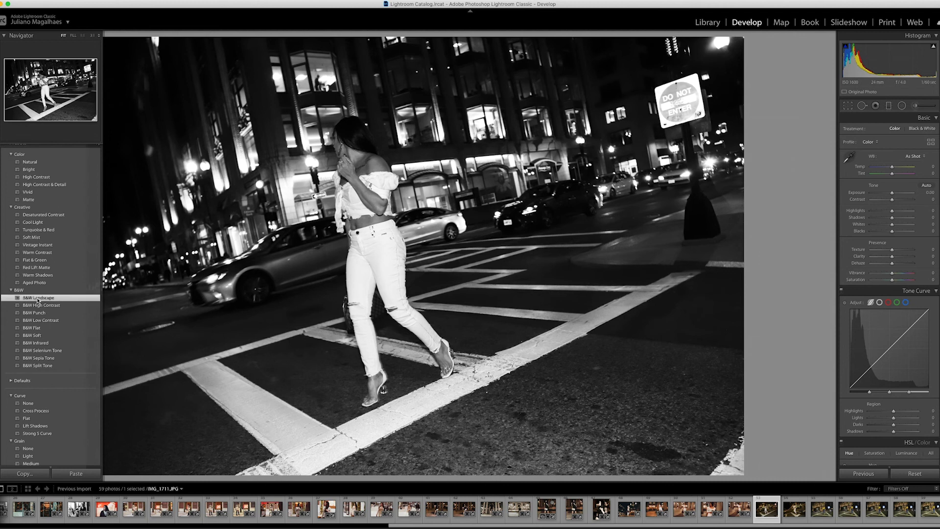
Step: Apply the B&W Landscape preset and crop in from the top-left and bottom-left corners
click(37, 297)
key(F7)
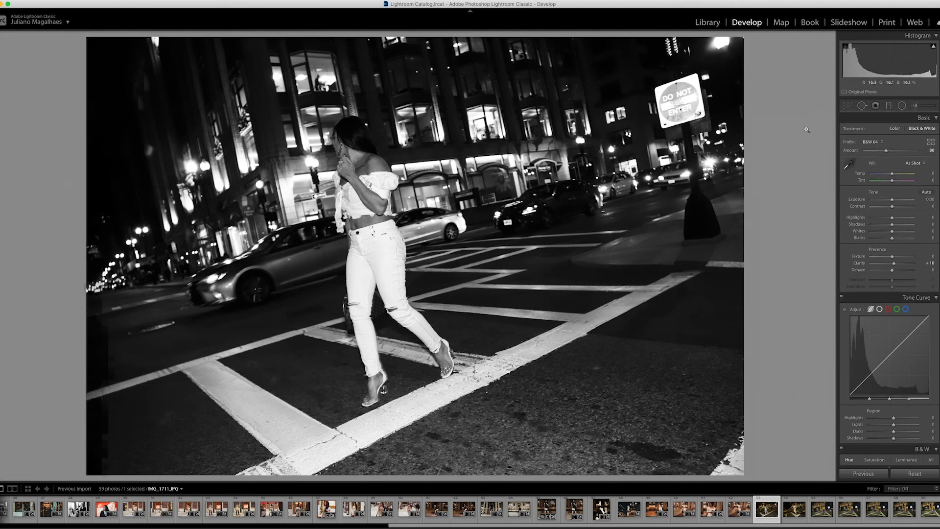
key(r)
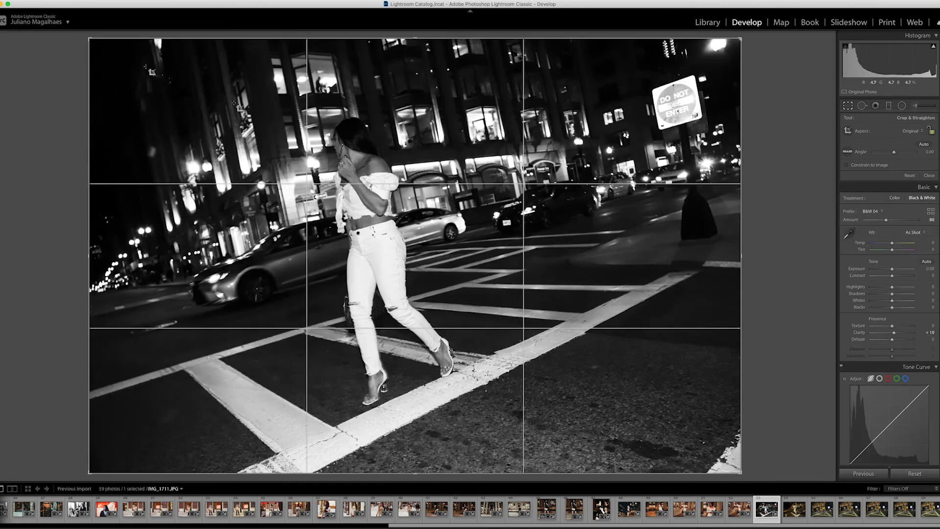
drag(93, 39, 114, 55)
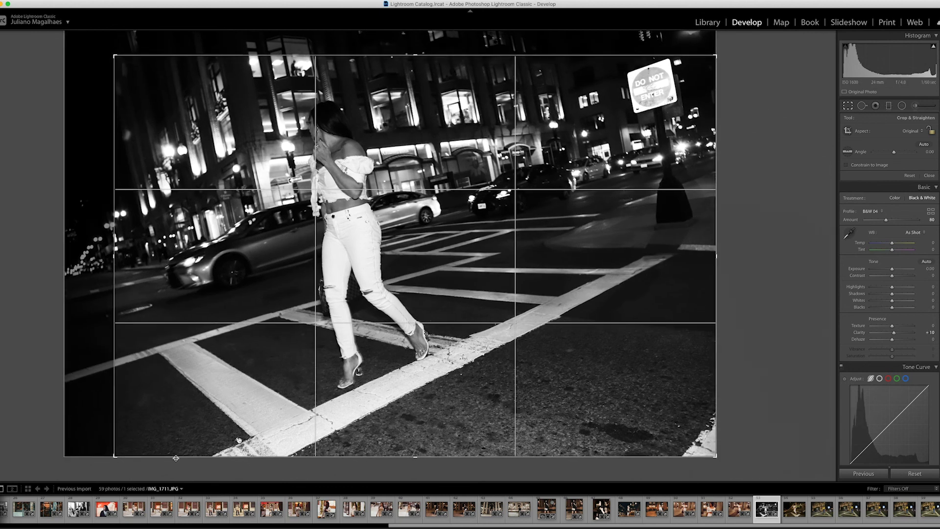
drag(117, 454, 128, 443)
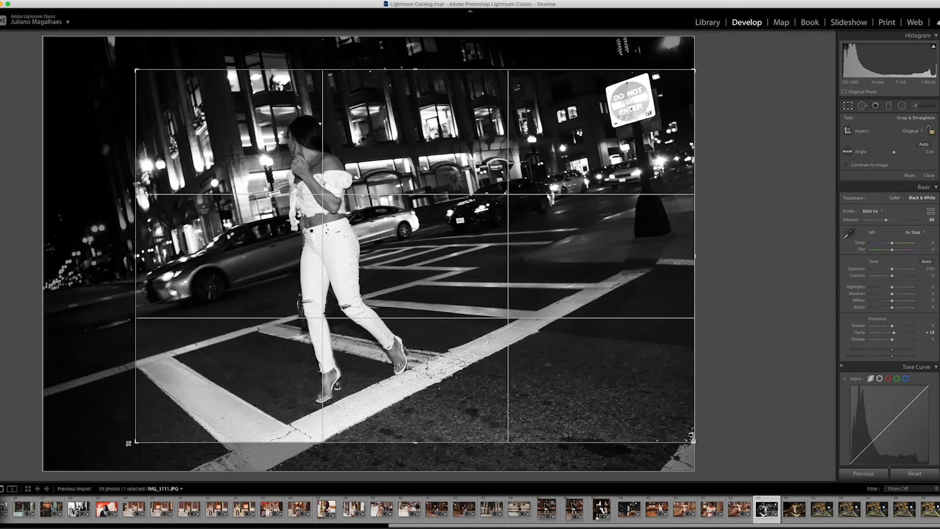
key(Return)
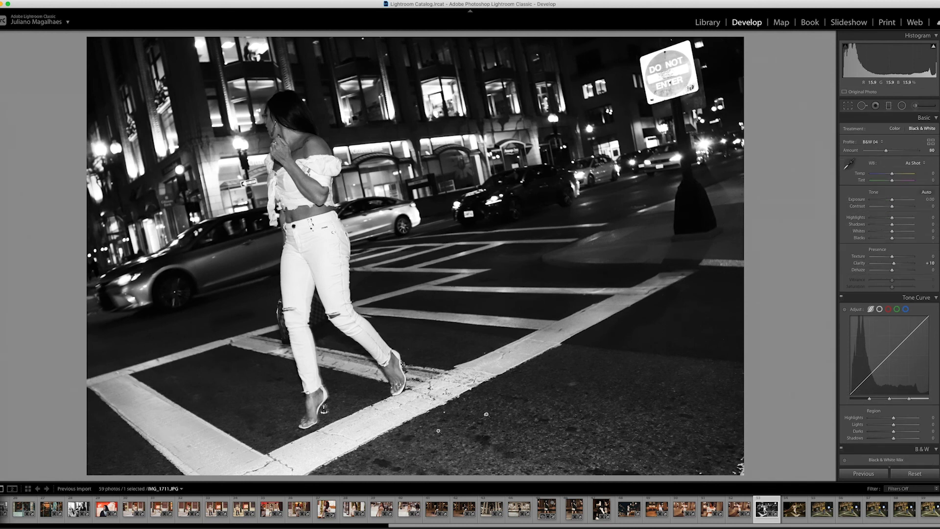
click(793, 511)
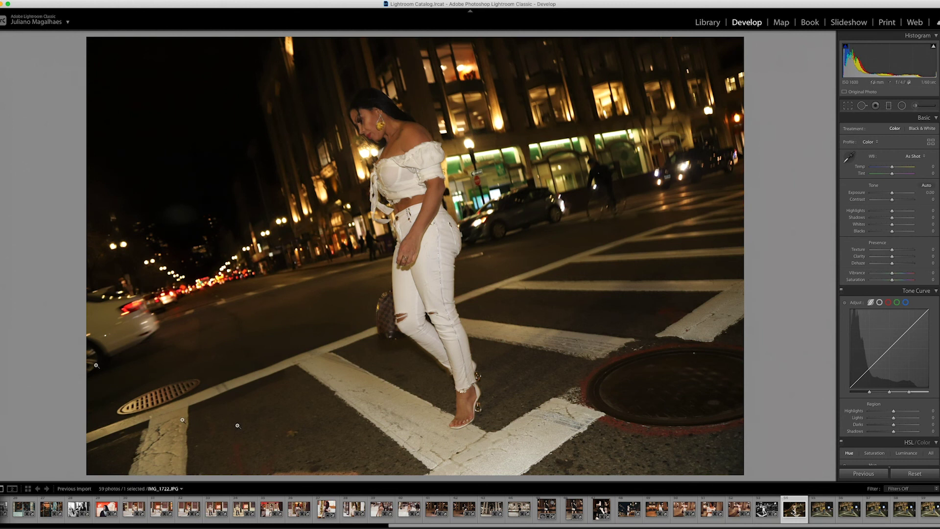
Step: Scroll the Presets panel down to the Papaya group and apply Pandan Papaya 04 to IMG_1722
key(F7)
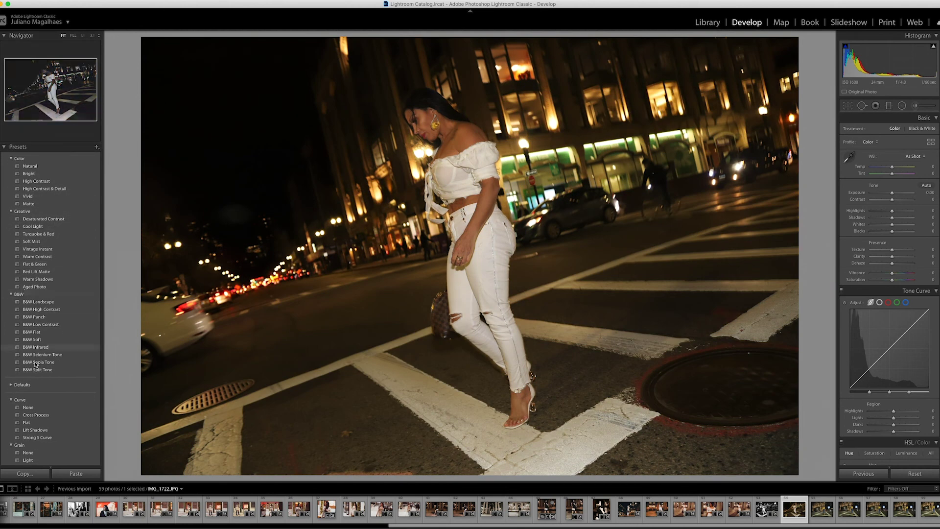
scroll(36, 364, down, 3)
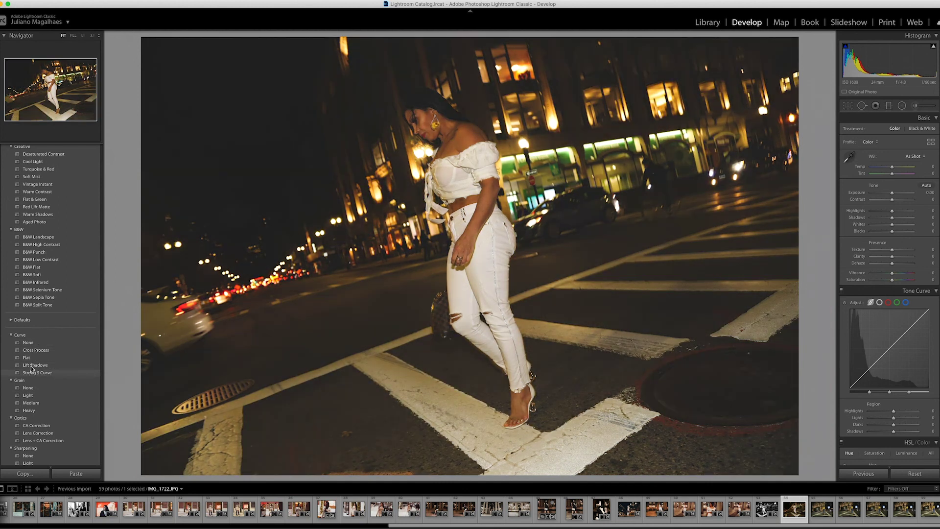
scroll(31, 367, down, 3)
scroll(31, 366, down, 5)
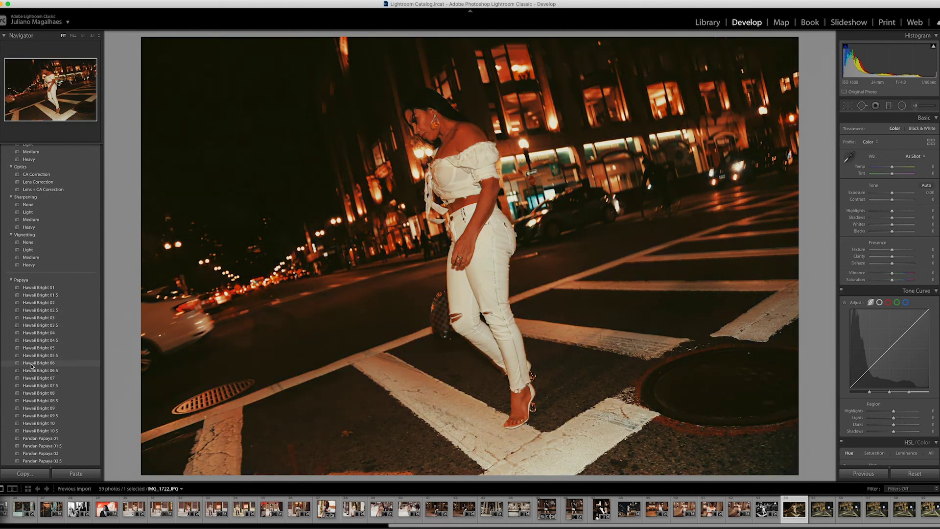
scroll(30, 366, down, 2)
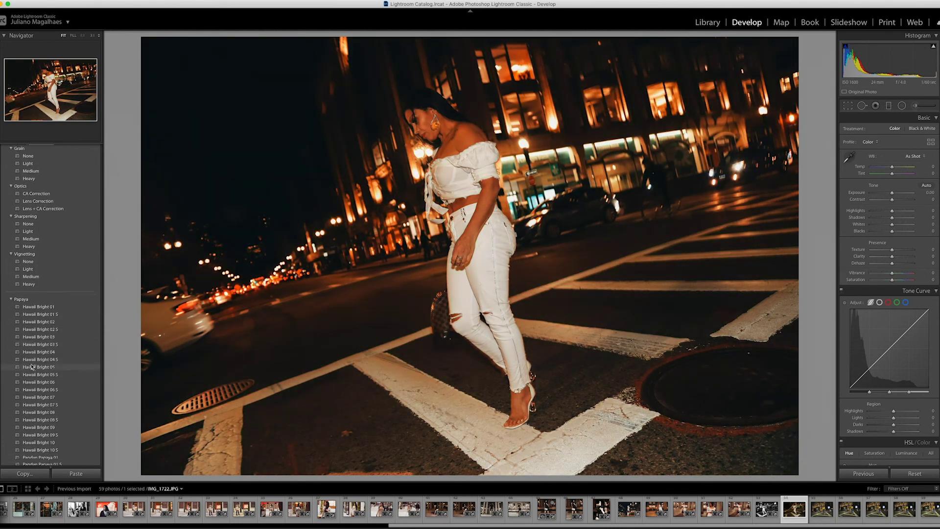
scroll(31, 366, down, 3)
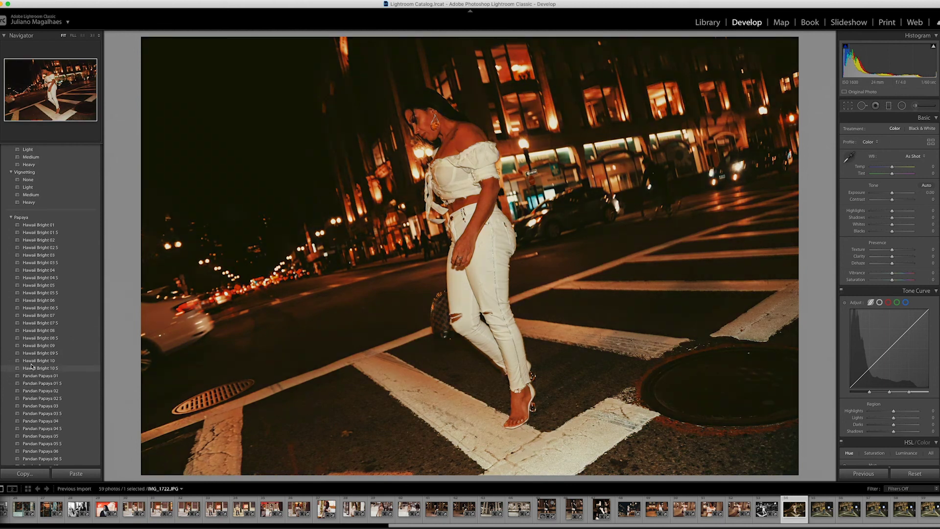
scroll(31, 366, down, 2)
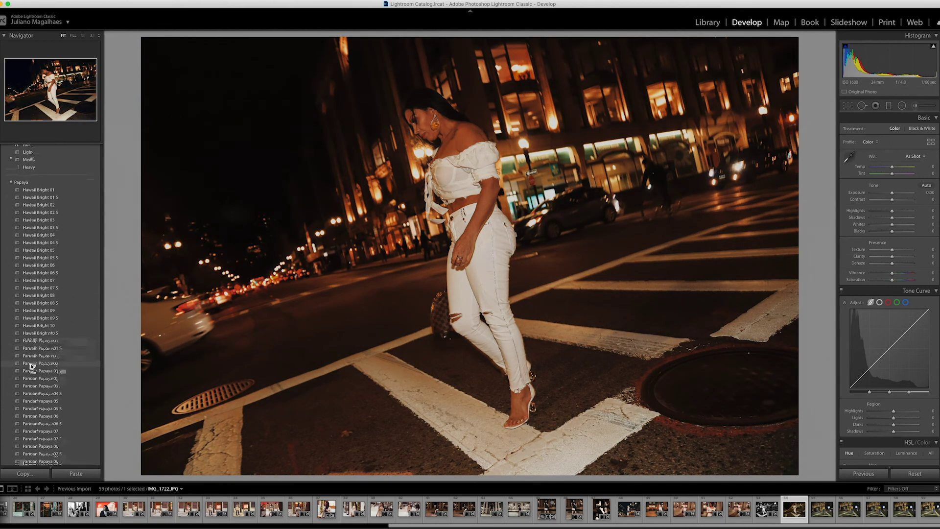
scroll(31, 366, up, 1)
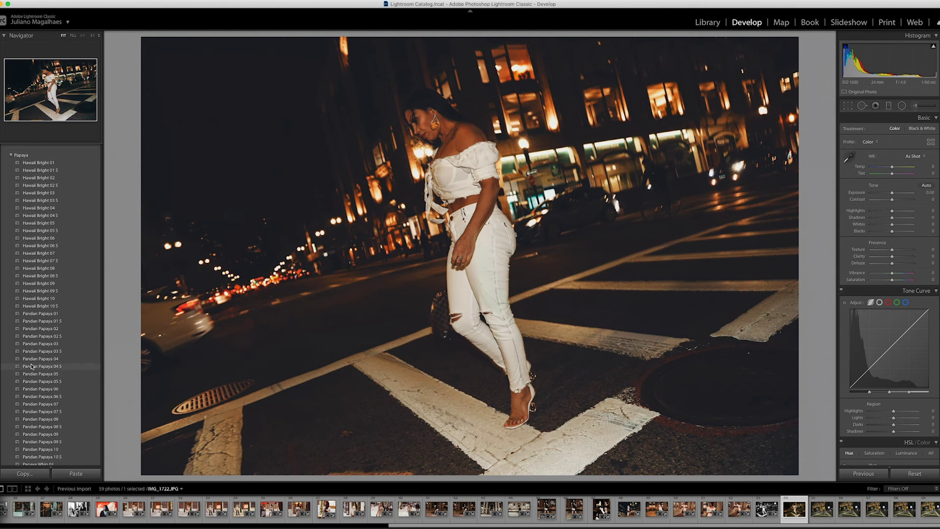
scroll(31, 366, down, 1)
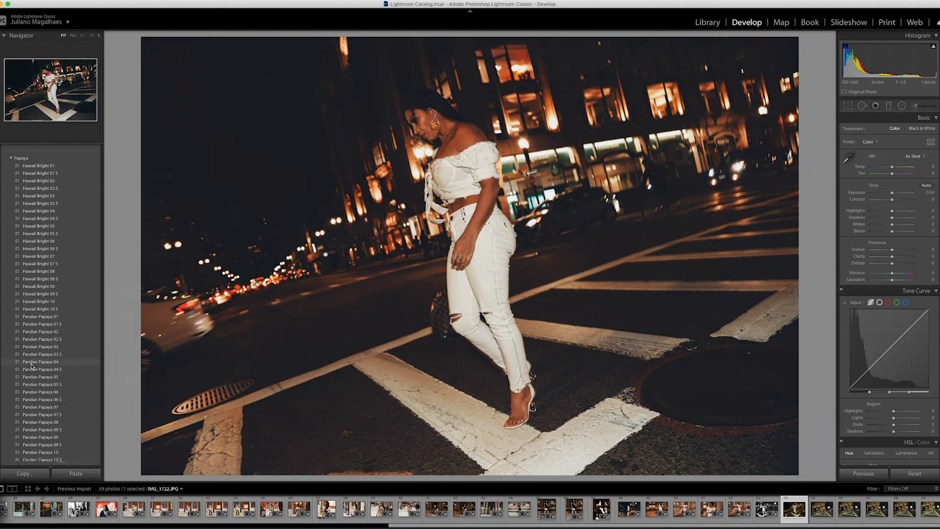
scroll(31, 366, up, 1)
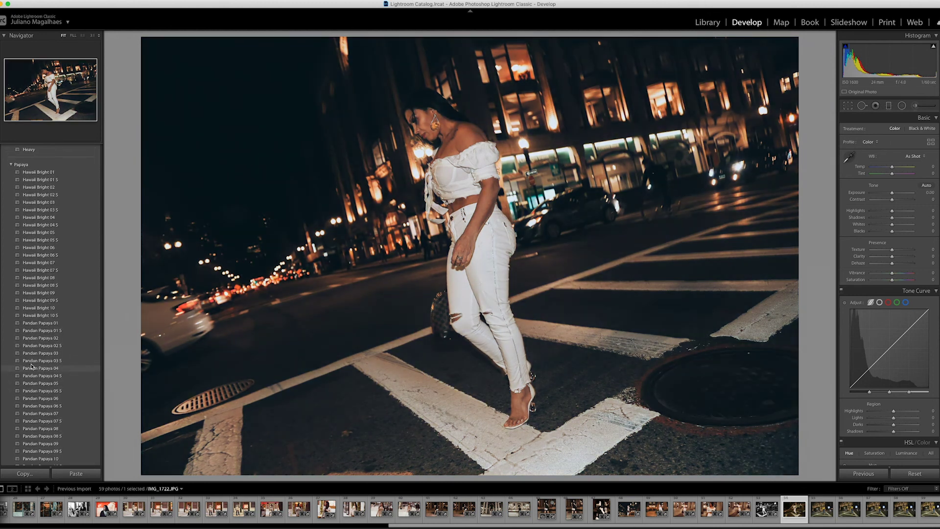
click(31, 368)
right_click(323, 280)
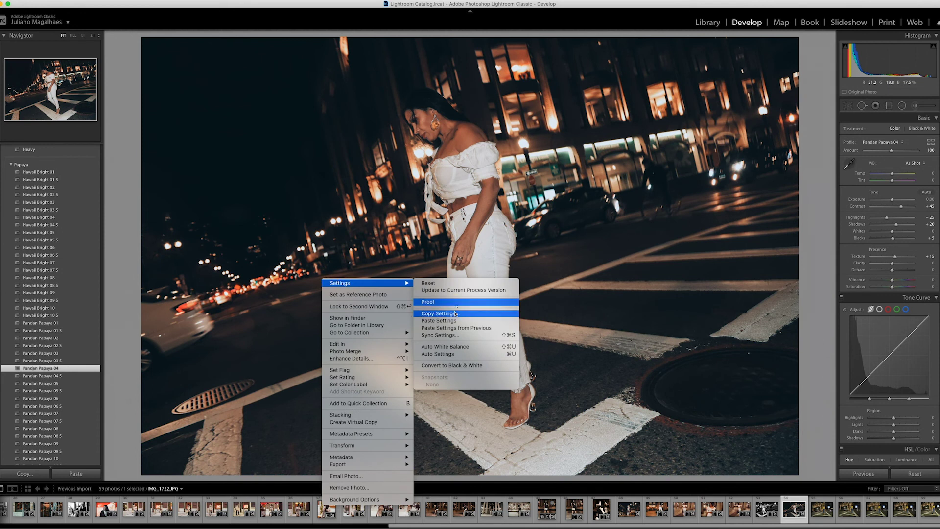
Step: Copy the Pandan Papaya 04 develop settings, then tighten the crop from the top-left corner
click(455, 314)
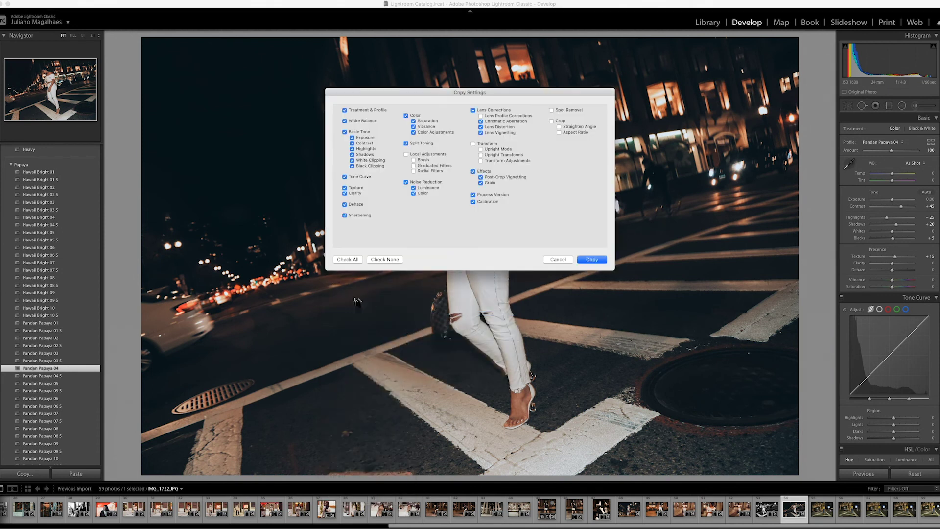
click(602, 261)
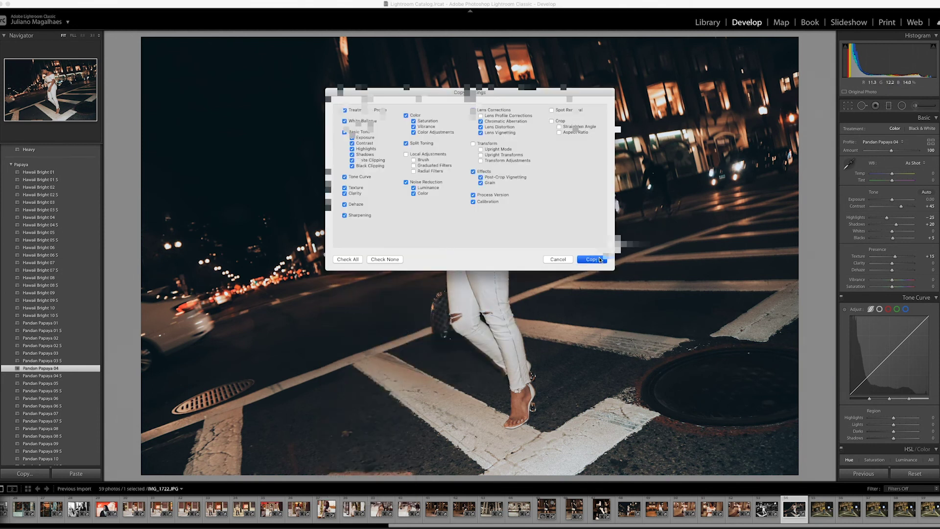
key(r)
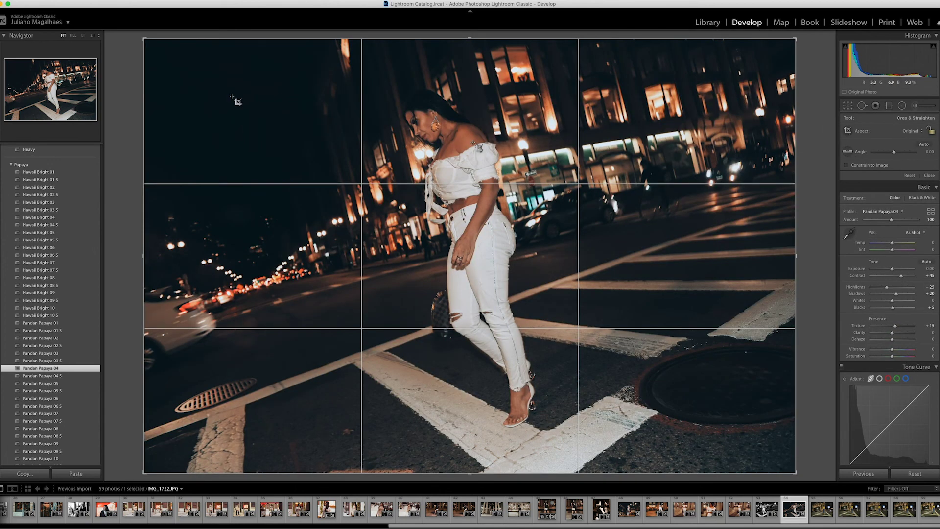
drag(145, 39, 172, 72)
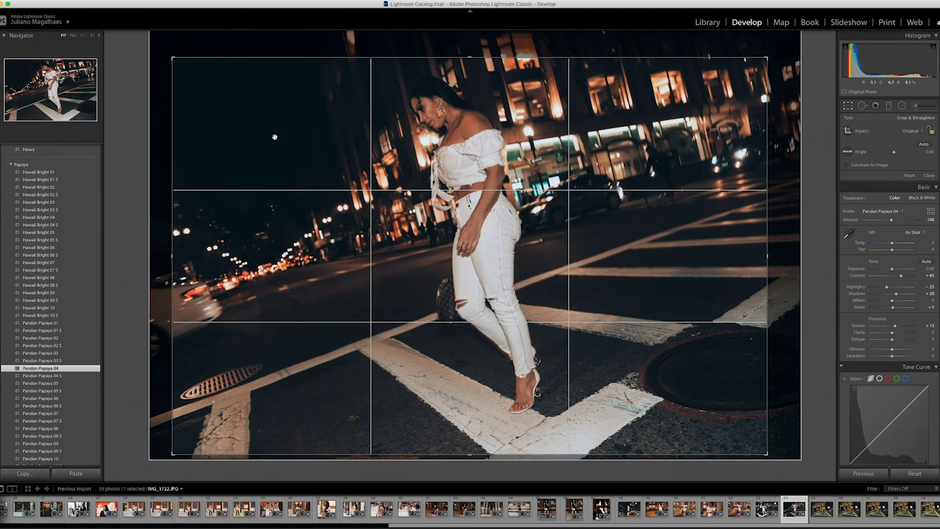
key(Return)
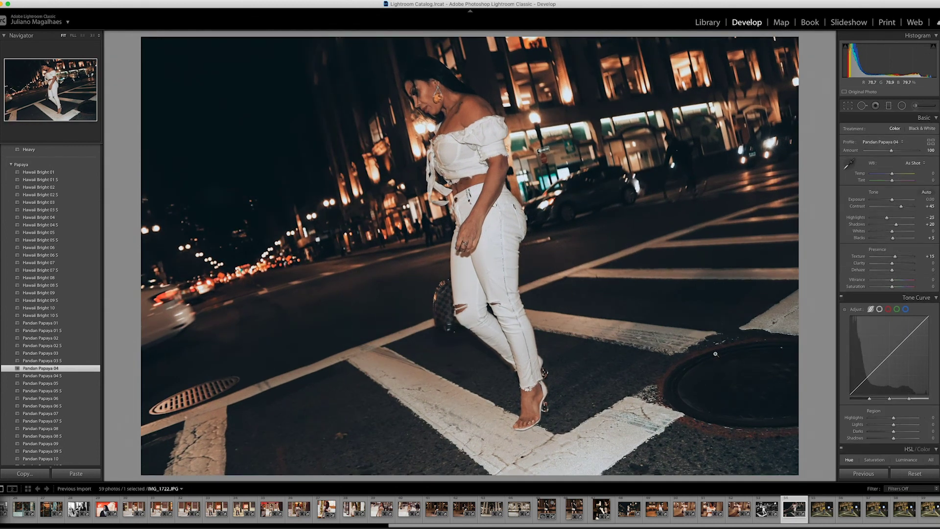
click(826, 514)
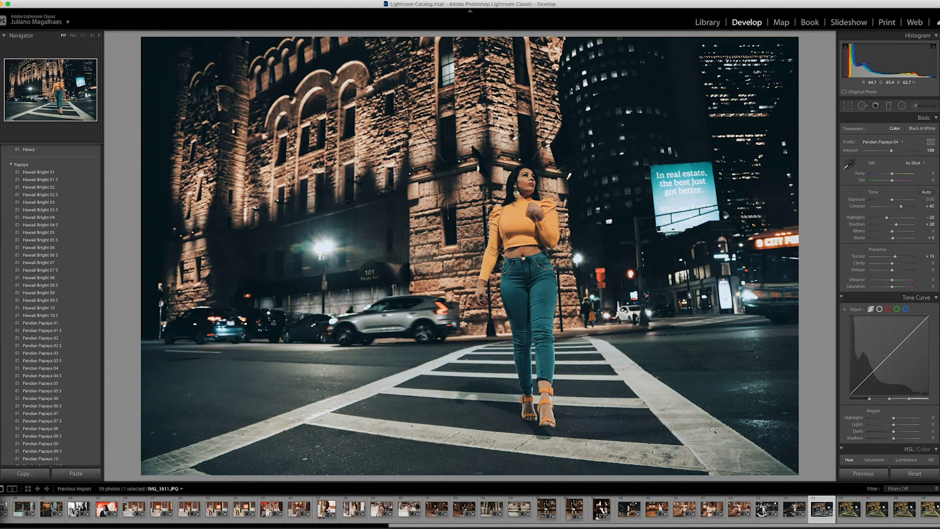
Step: Toggle the pasted Pandan Papaya 04 look off and on to compare, keeping it applied
key(ctrl+z)
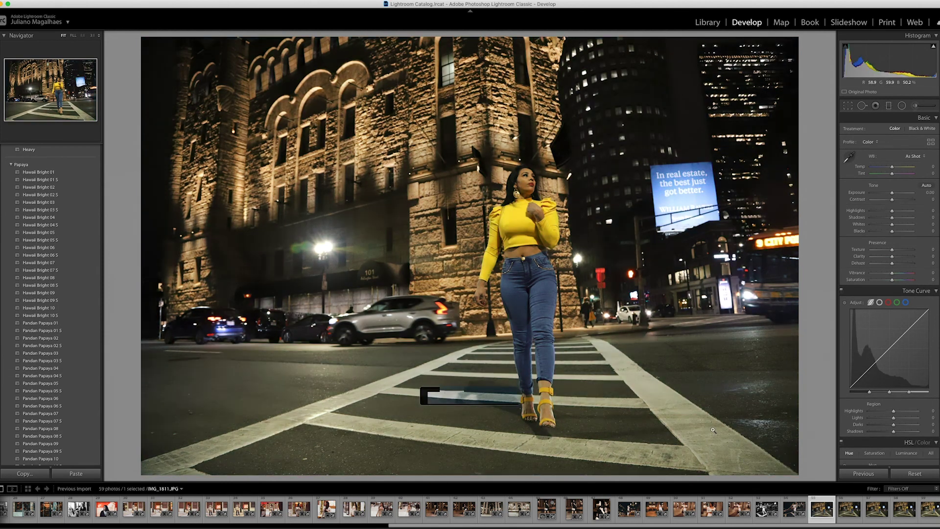
key(ctrl+shift+z)
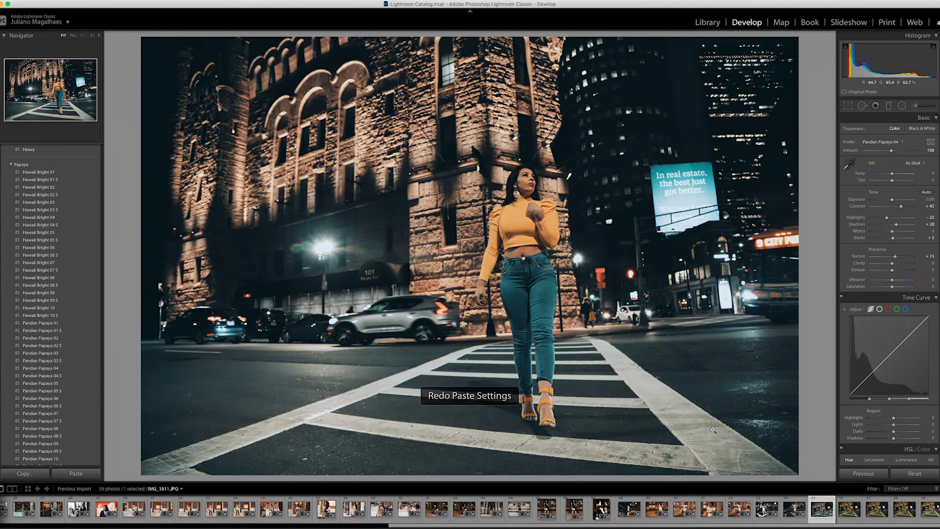
key(ctrl+z)
key(ctrl+shift+z)
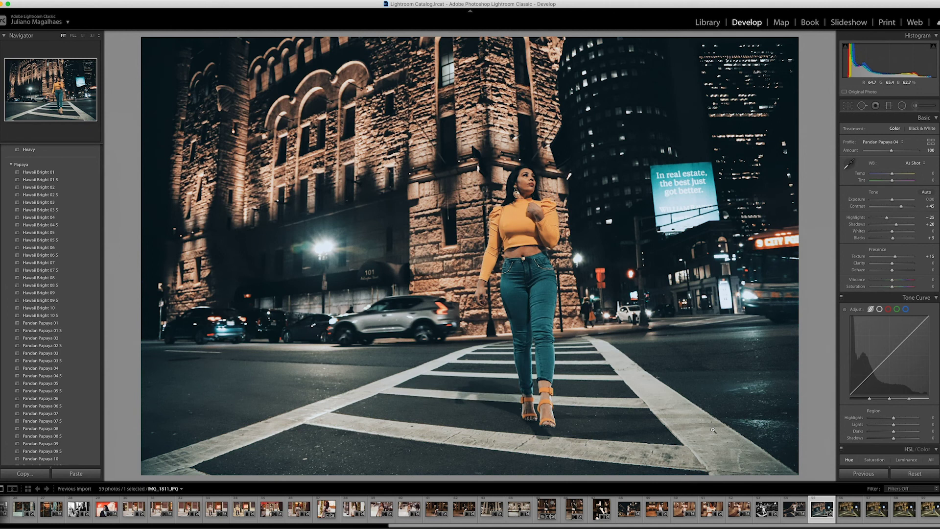
Step: Crop tightly around the woman in yellow, rotating and shifting the photo inside the frame
click(846, 105)
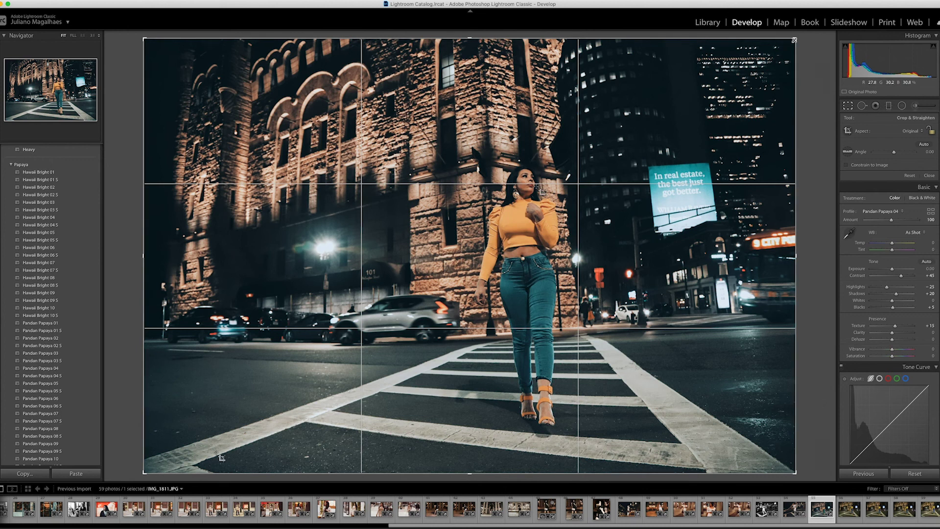
drag(221, 457, 160, 458)
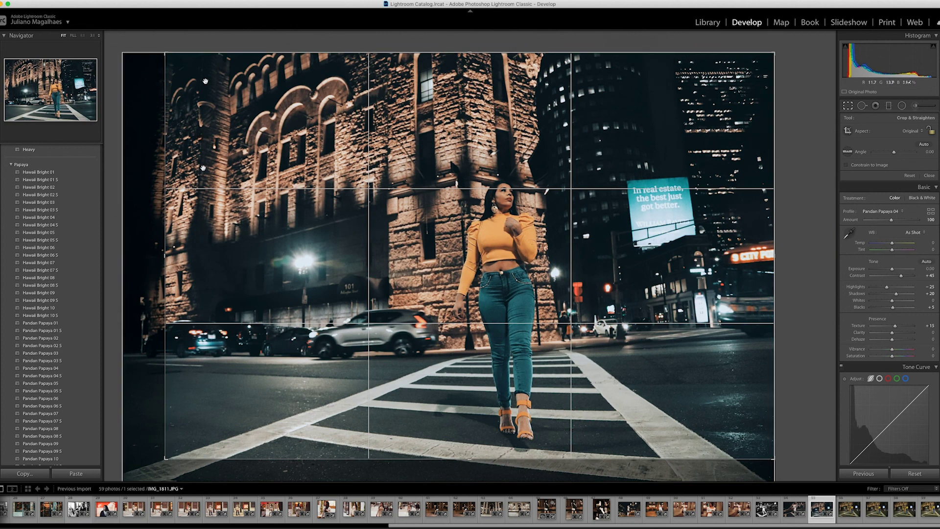
drag(205, 80, 210, 101)
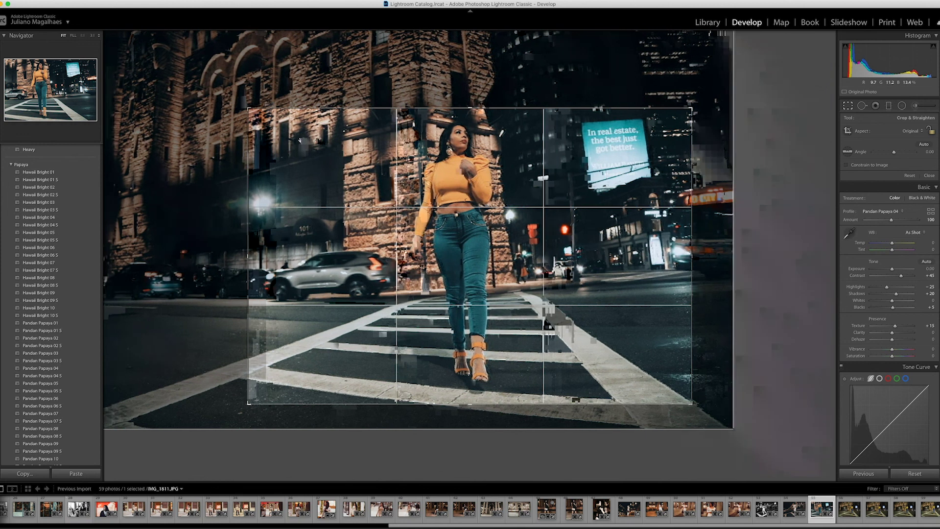
drag(297, 141, 323, 145)
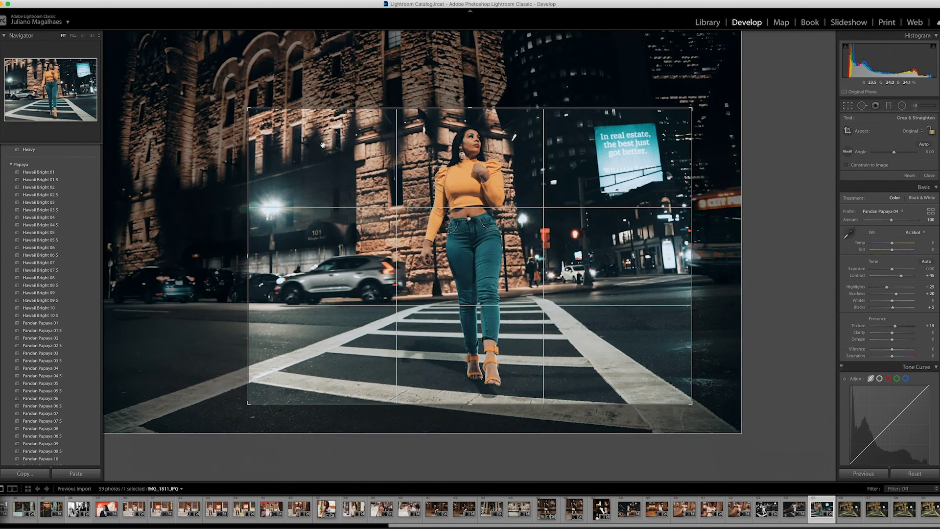
key(Return)
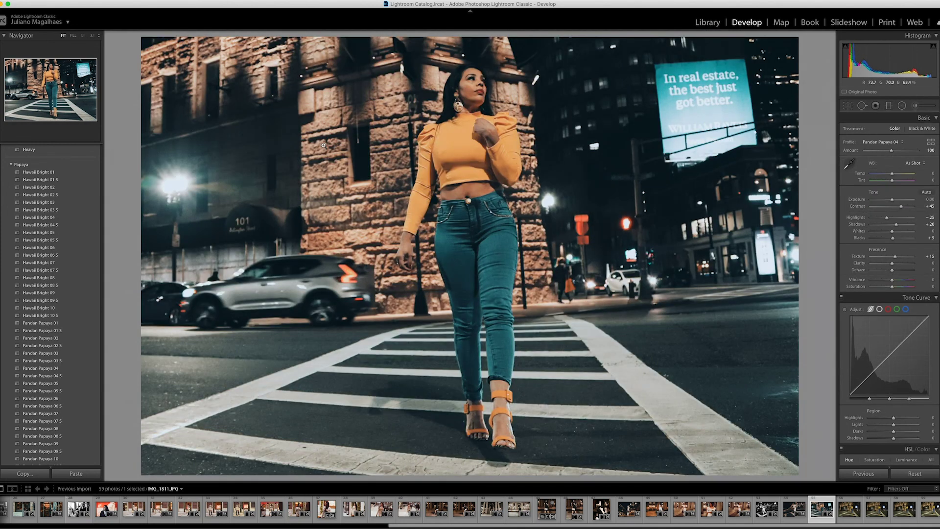
Step: Open IMG_1818 and try the Hawaii Bright 03 S, 04 and 05 presets
click(842, 512)
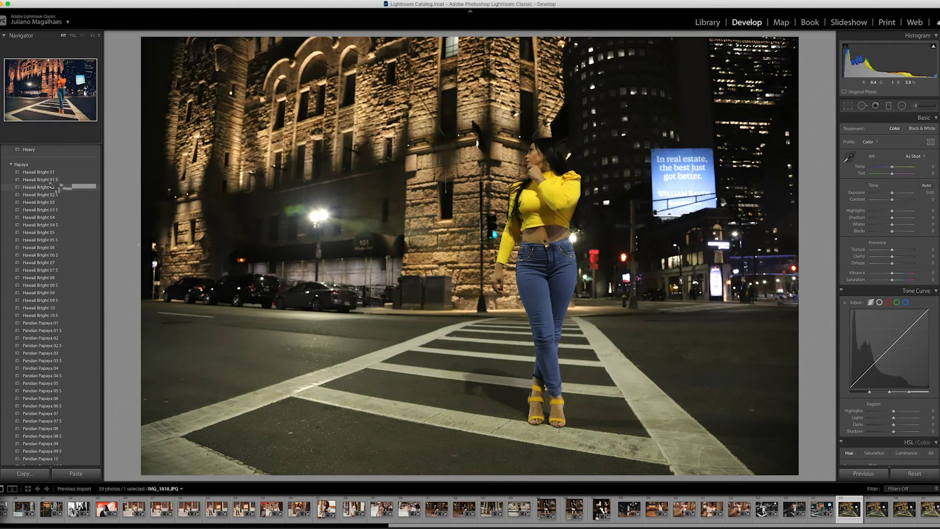
click(42, 211)
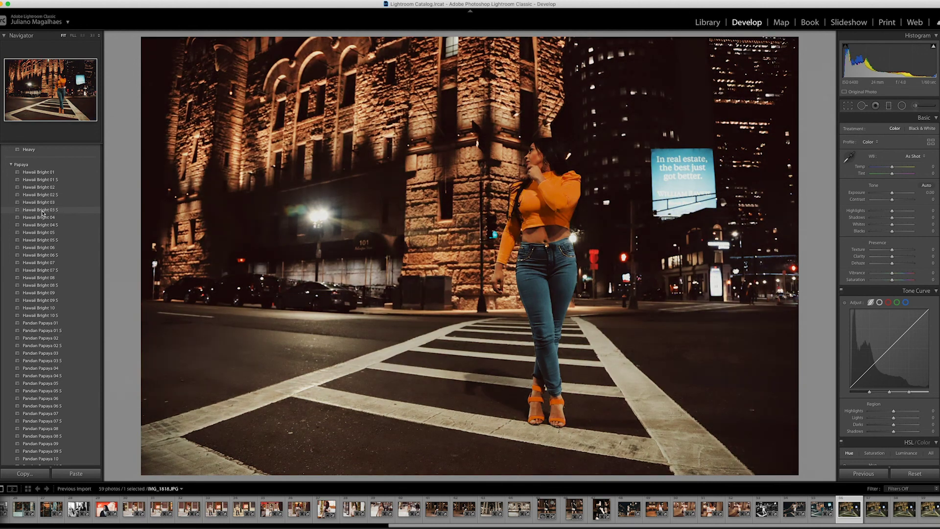
click(39, 219)
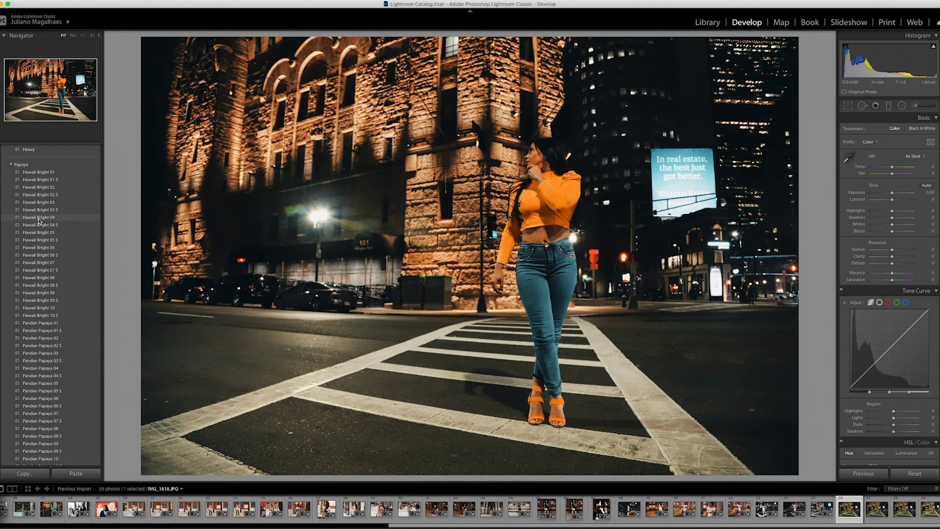
click(35, 232)
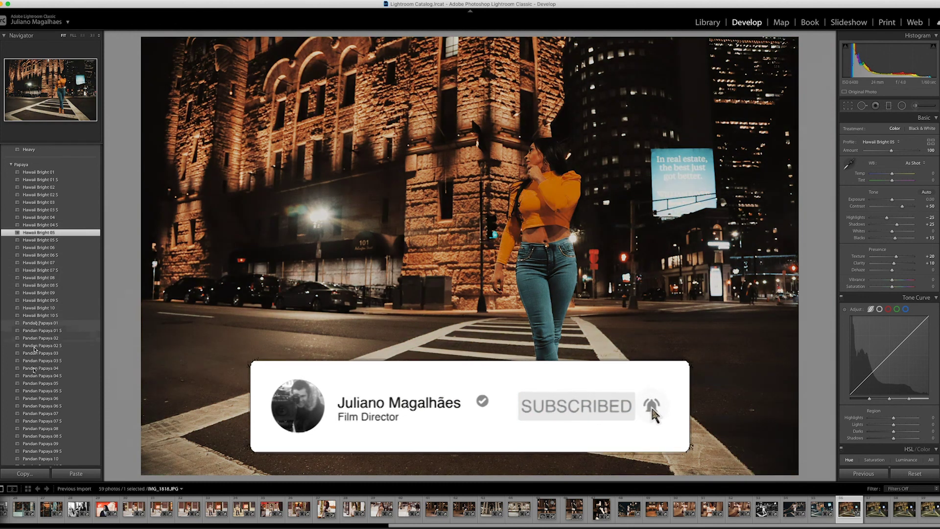
Step: With the Dial M 09 look, scroll down the panels and brighten Exposure to +0.60
scroll(34, 371, down, 1)
scroll(34, 371, down, 5)
scroll(35, 352, down, 5)
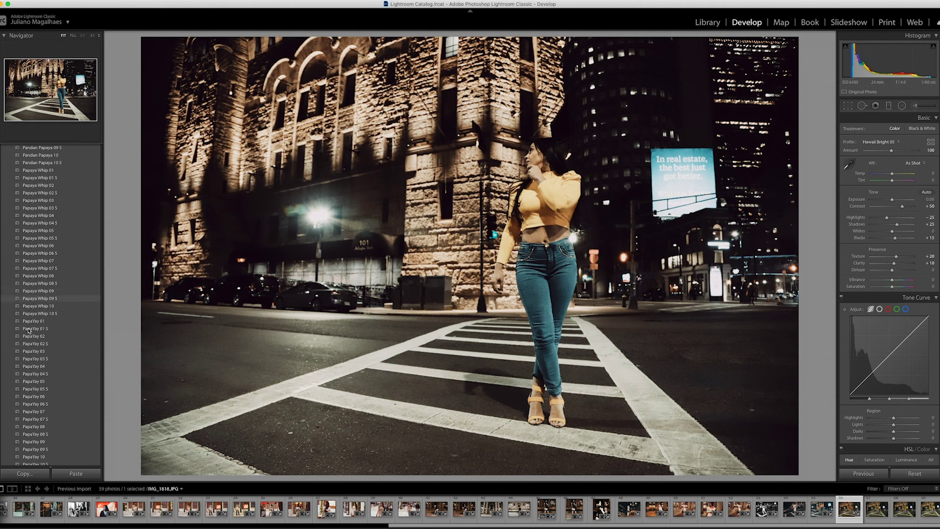
scroll(24, 428, down, 5)
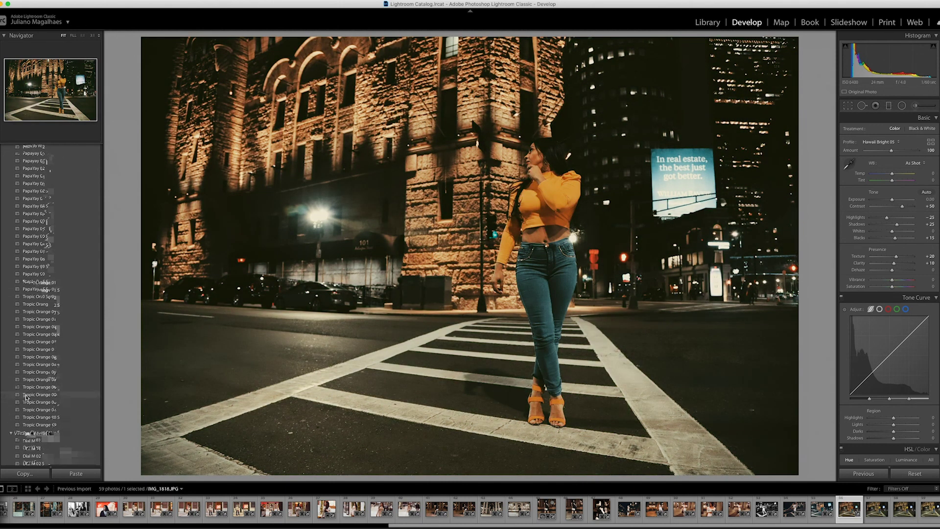
scroll(26, 398, down, 3)
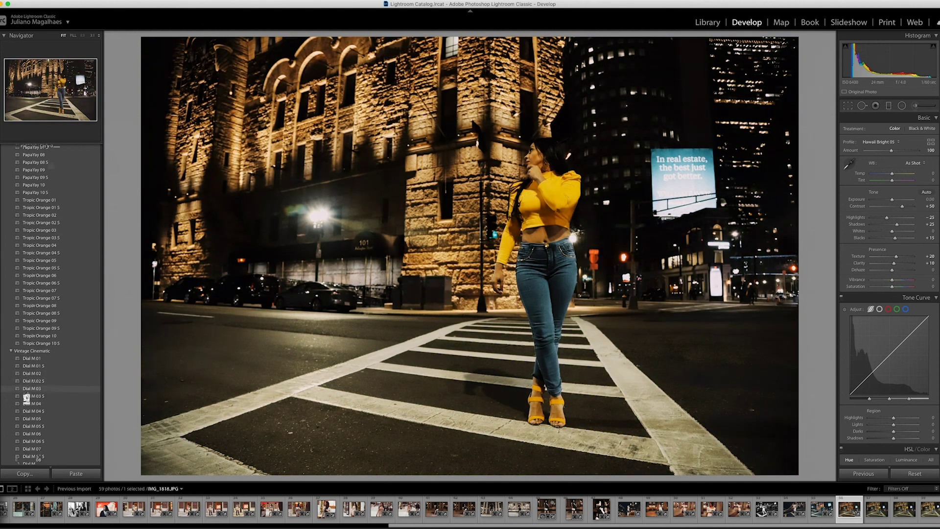
scroll(26, 398, down, 3)
scroll(26, 397, down, 2)
scroll(26, 398, down, 1)
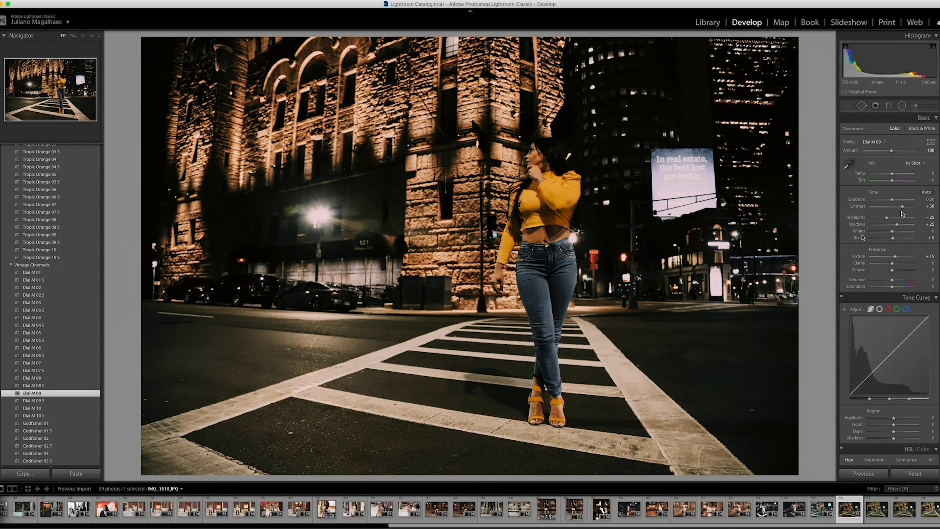
drag(892, 201, 894, 201)
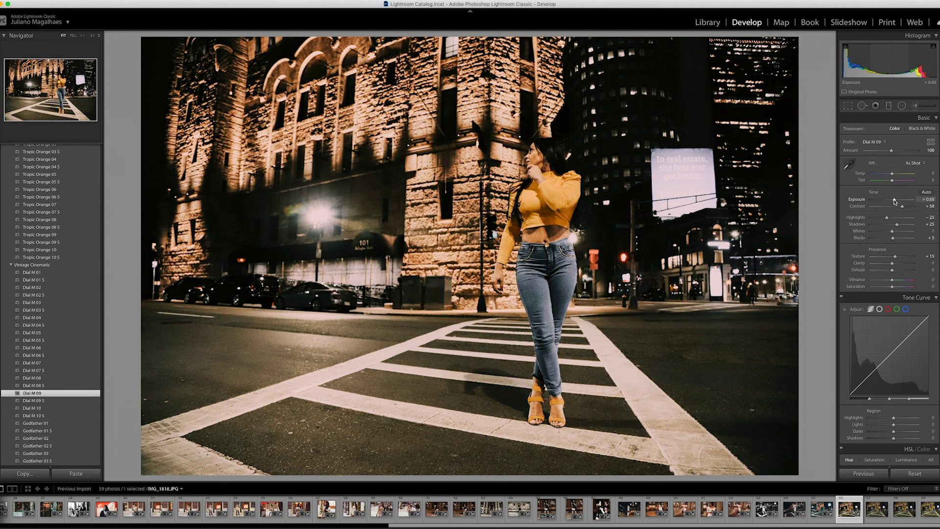
Step: Check the face at 1:1, then toggle the exposure boost to compare, ending at 0.00
click(607, 145)
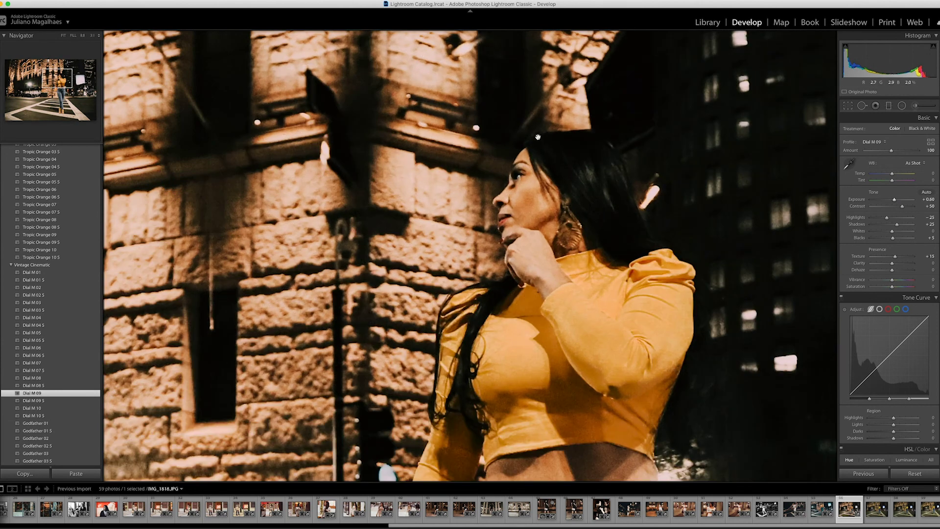
click(538, 136)
key(ctrl+z)
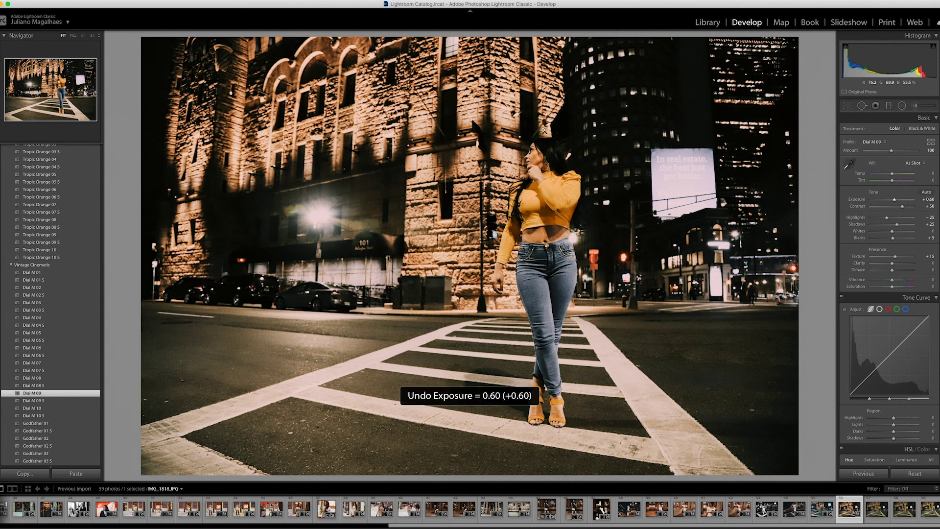
key(ctrl+shift+z)
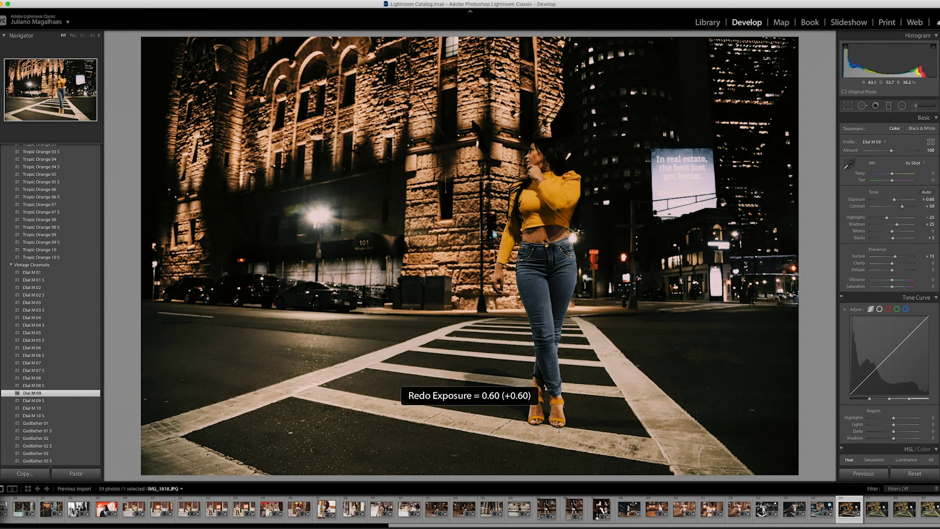
key(ctrl+z)
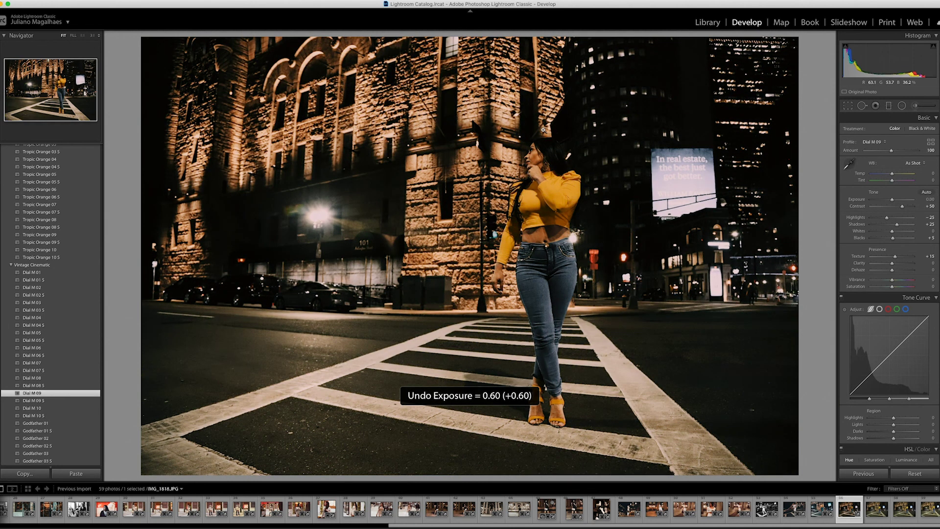
key(ctrl+shift+z)
key(ctrl+z)
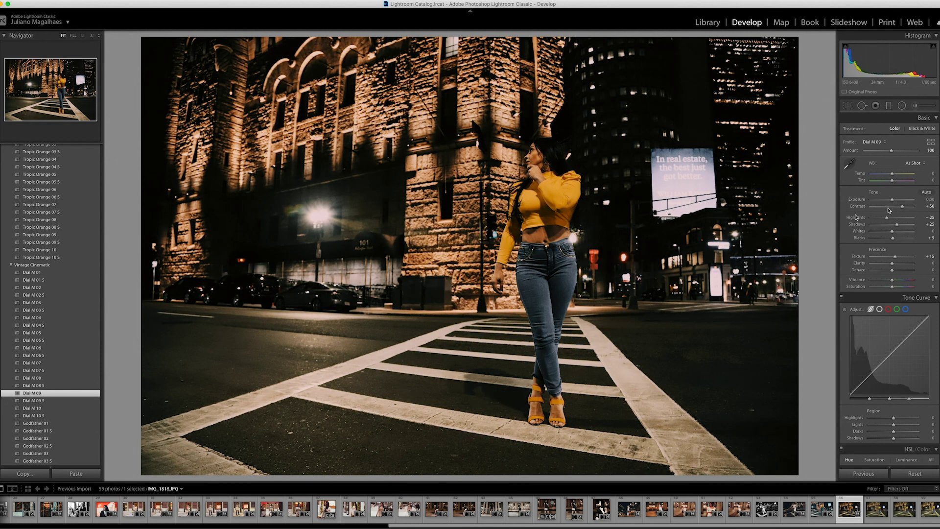
Step: Try Exposure at +0.50, revert it to 0.00, and recheck the woman at 1:1
drag(892, 199, 896, 201)
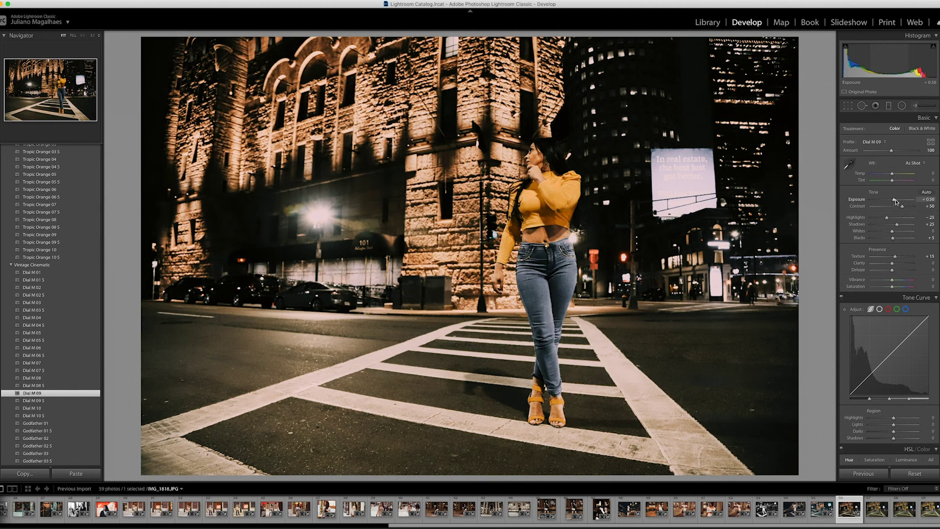
key(ctrl+z)
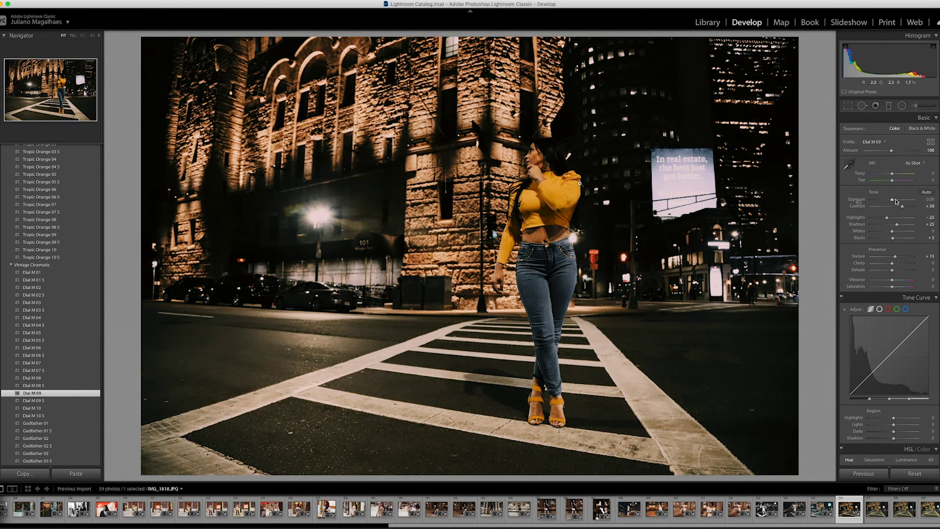
click(551, 168)
click(551, 165)
Step: Open IMG_1819, paste the Pandan Papaya 04 settings onto it, and start cropping
click(876, 505)
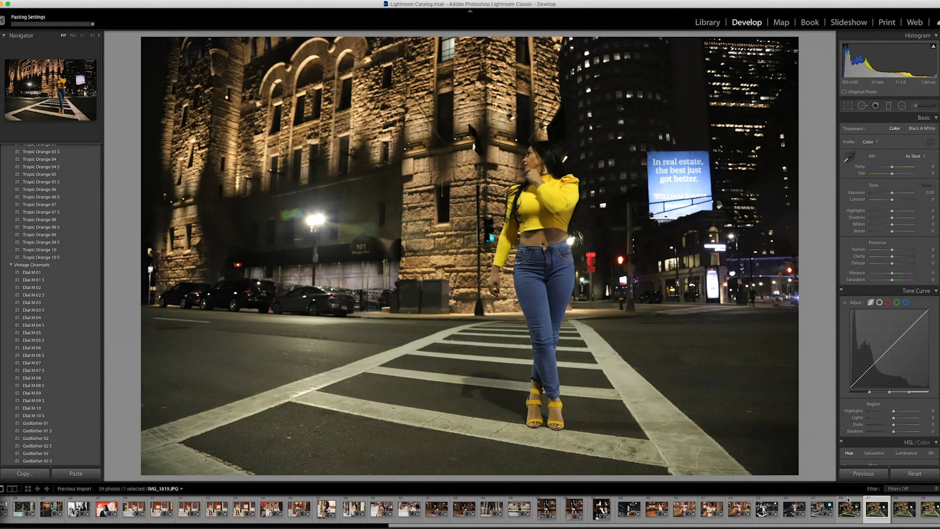
key(ctrl+shift+v)
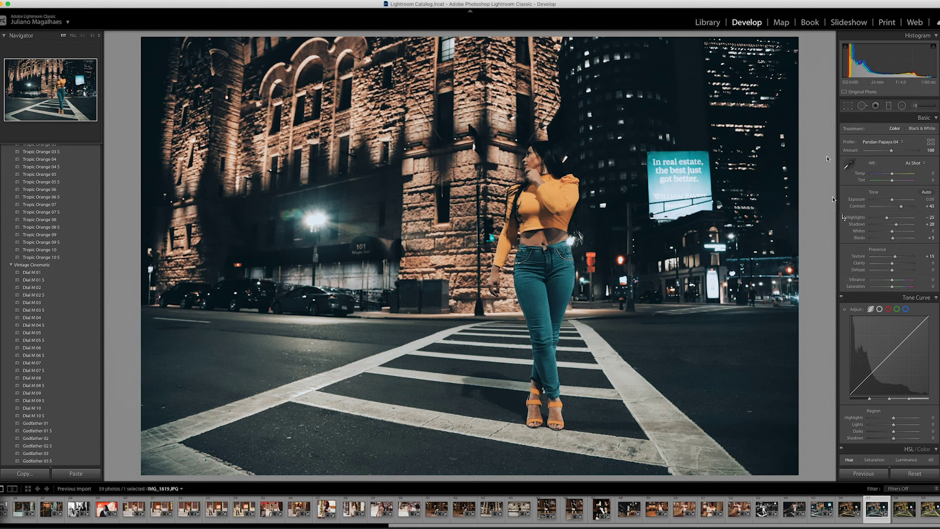
click(847, 106)
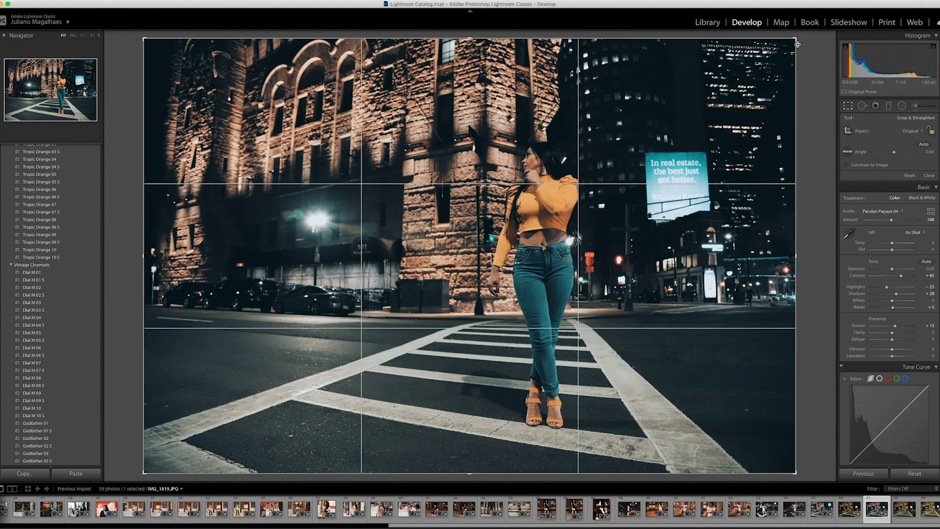
Step: Tighten IMG_1819's crop from three corners and commit it, then paste the grade onto IMG_1822
drag(795, 39, 772, 61)
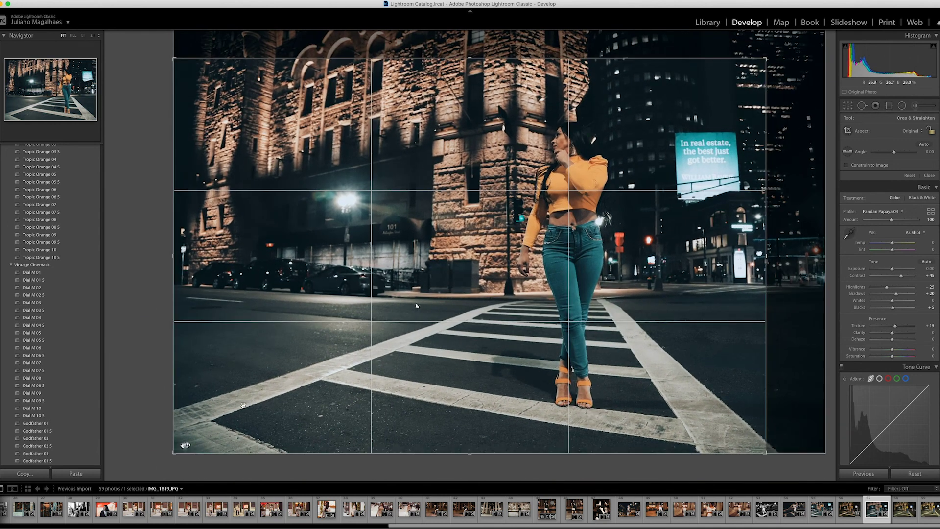
drag(175, 451, 191, 443)
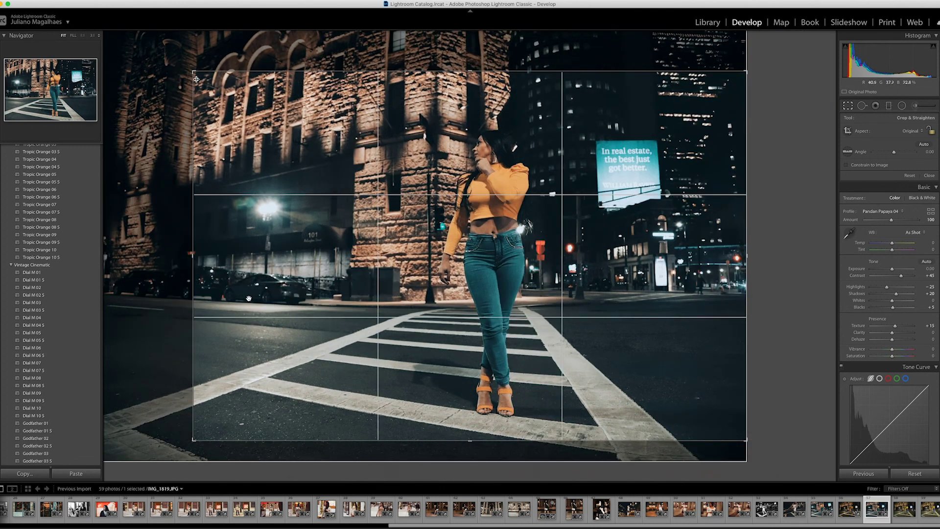
drag(195, 75, 214, 82)
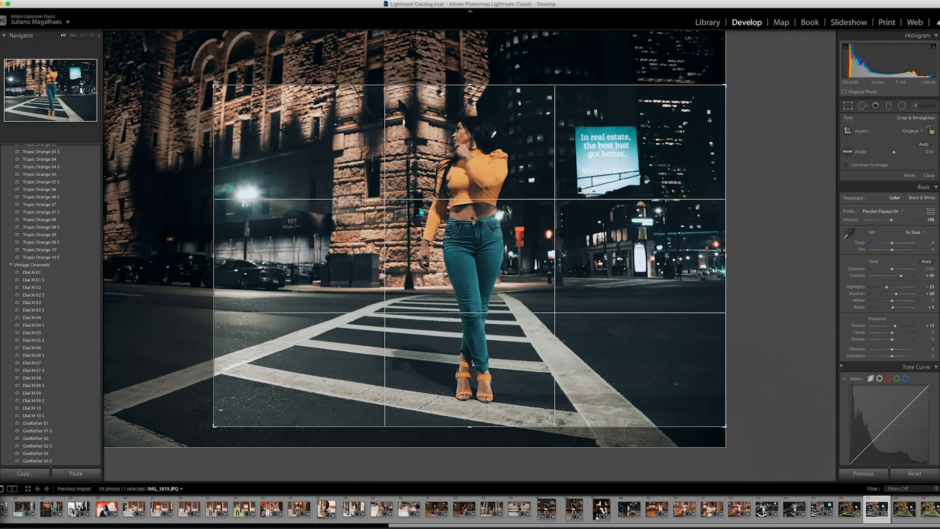
key(Return)
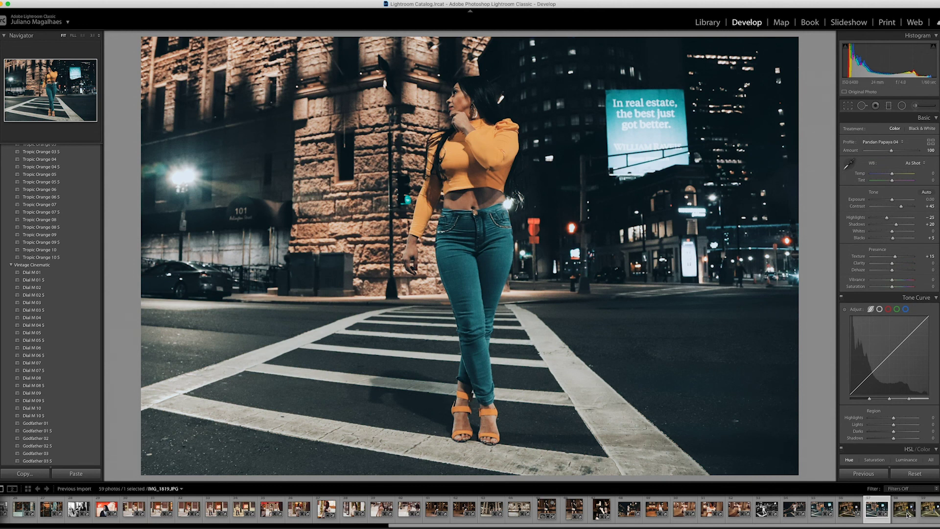
click(904, 509)
key(ctrl+shift+v)
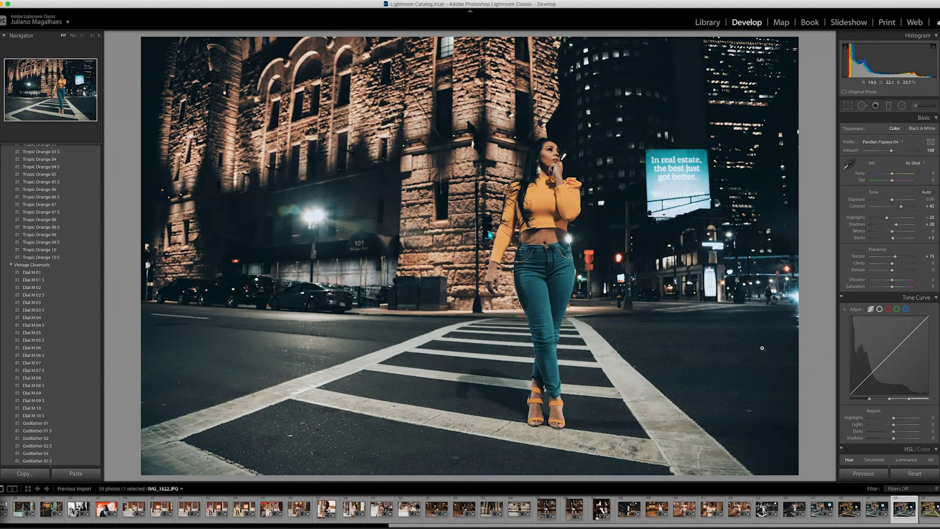
Step: Preview the B&W High Contrast preset, then apply the Cross Process curve
scroll(31, 196, up, 15)
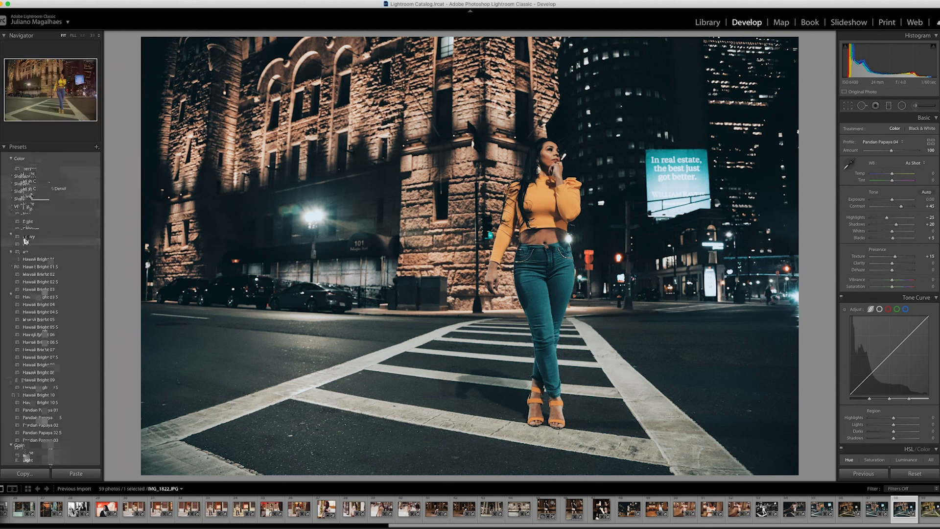
click(43, 307)
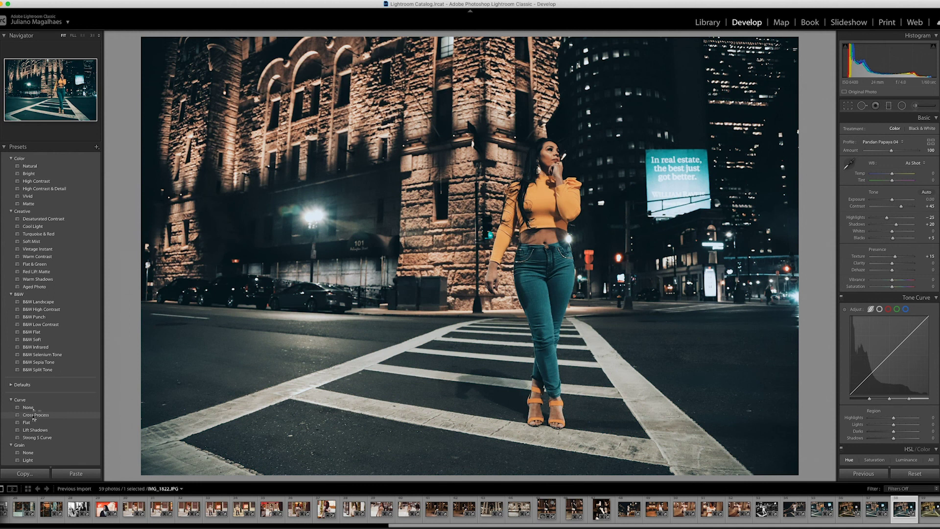
click(69, 413)
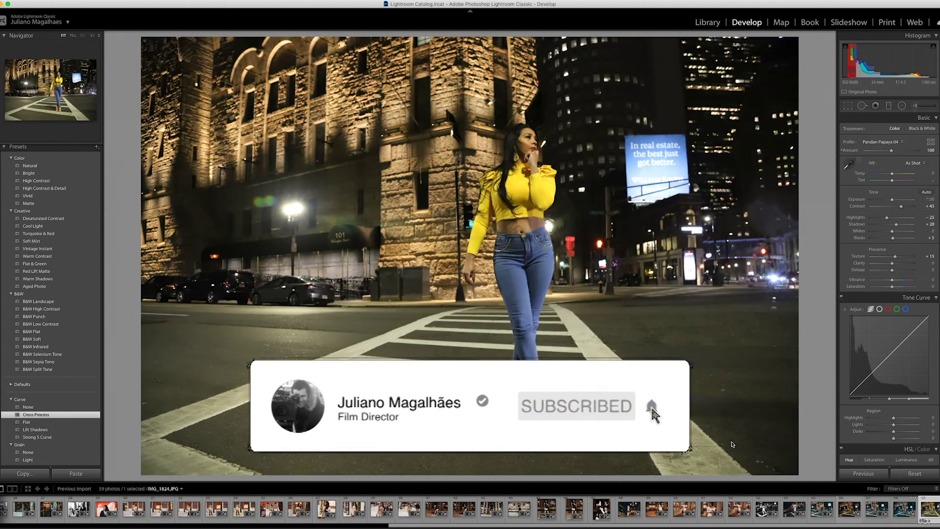
Step: On IMG_1824, apply Vintage Instant, the Lift Shadows curve and the Lens Correction preset
key(Right)
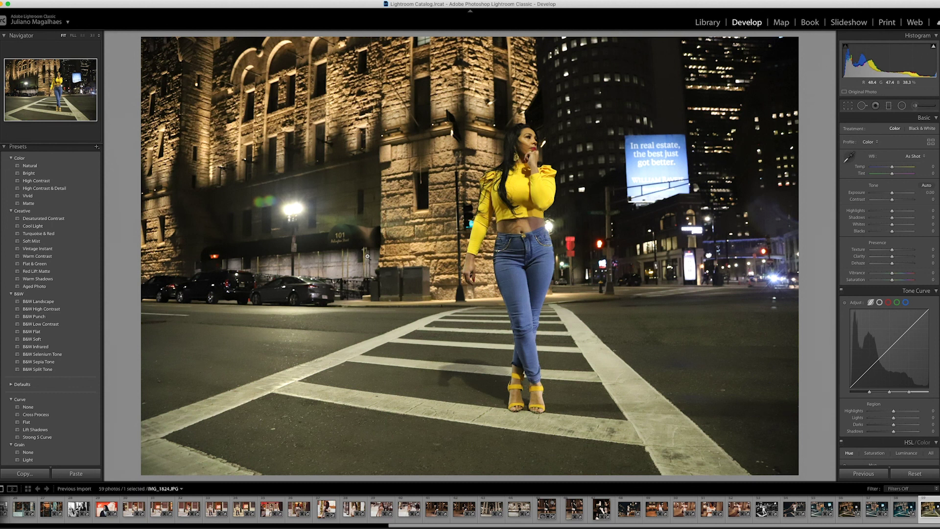
click(21, 250)
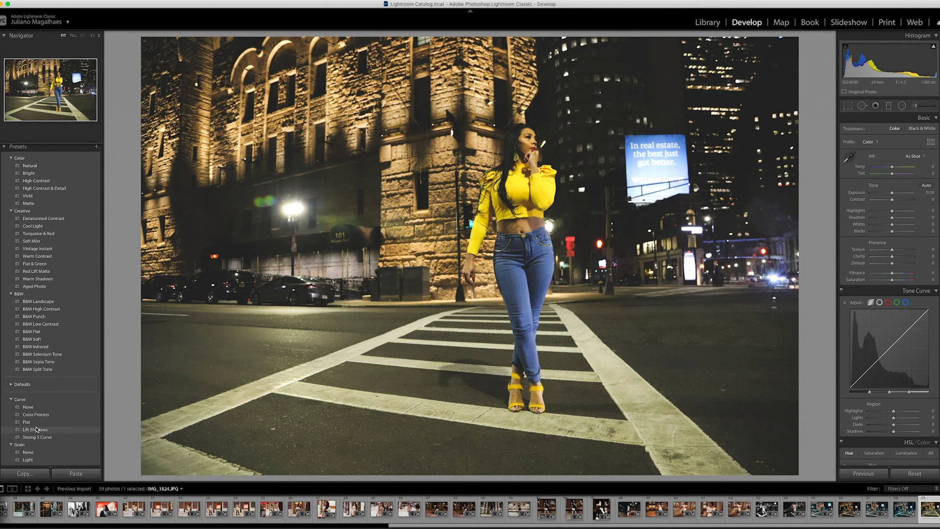
click(36, 429)
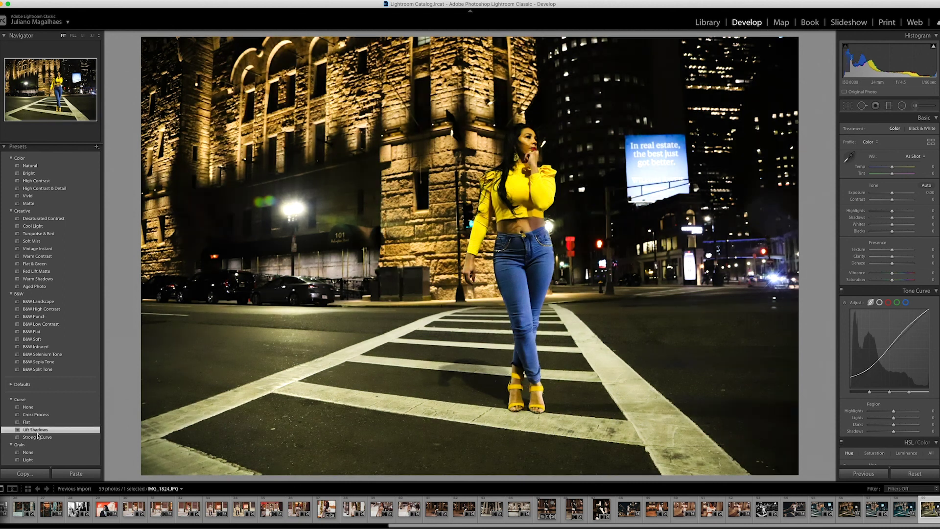
scroll(36, 430, down, 3)
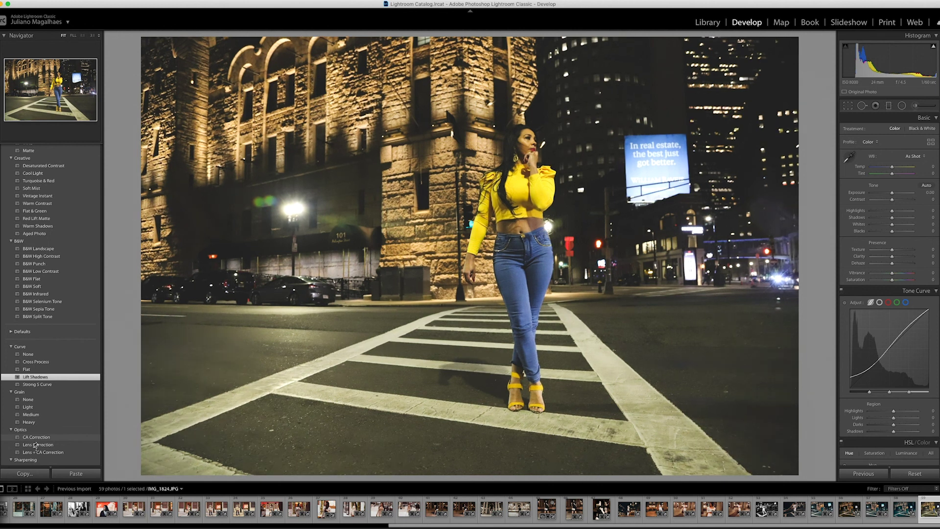
click(95, 444)
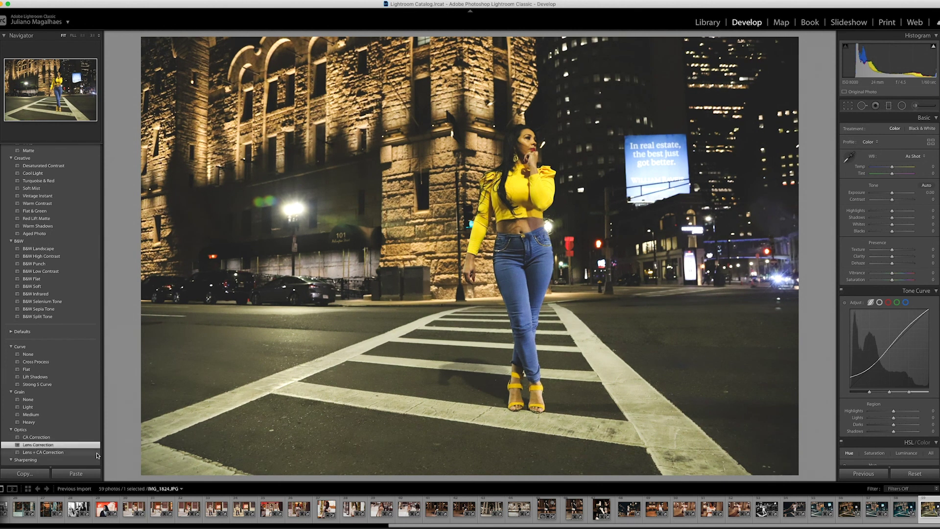
scroll(28, 369, down, 3)
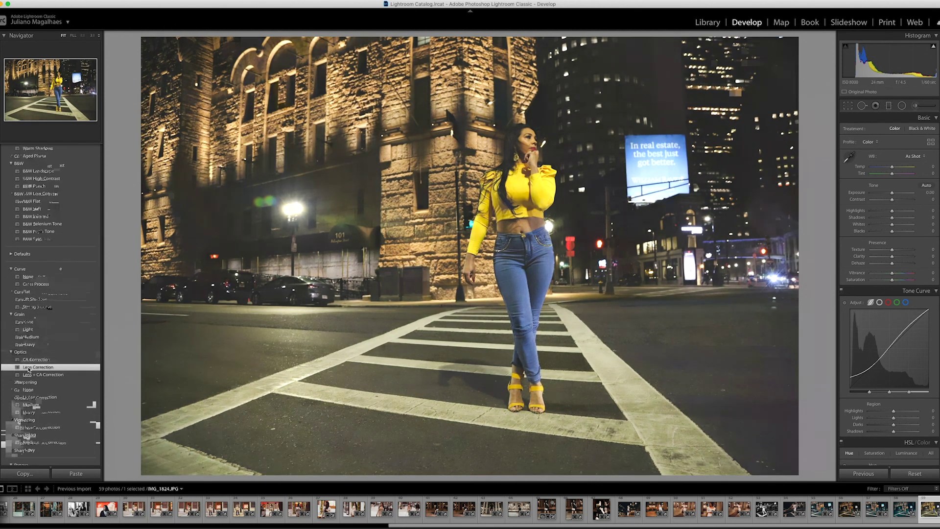
scroll(28, 370, down, 6)
scroll(28, 369, down, 1)
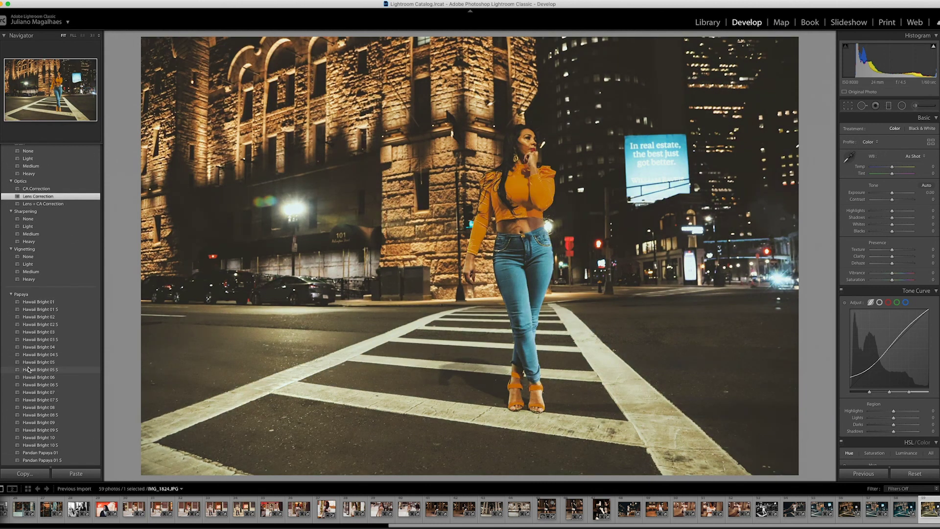
scroll(28, 369, down, 3)
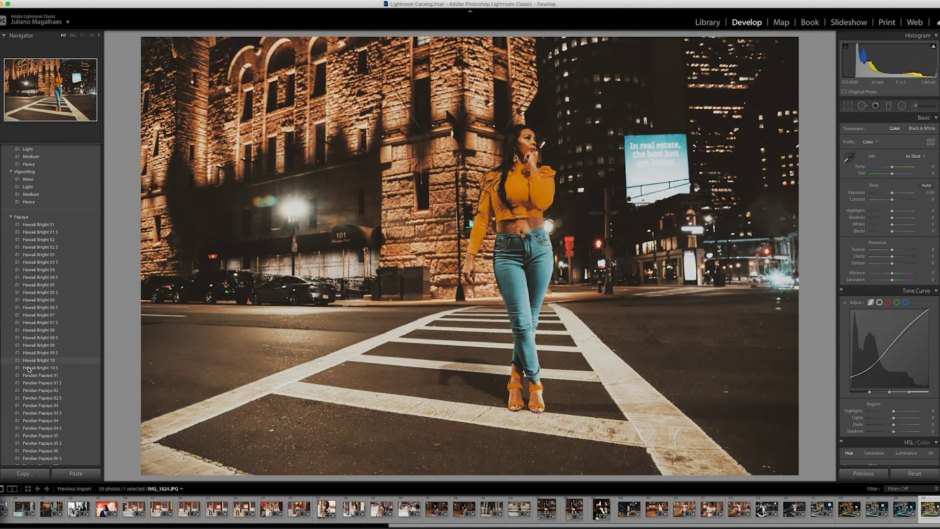
scroll(28, 369, down, 1)
scroll(28, 370, down, 4)
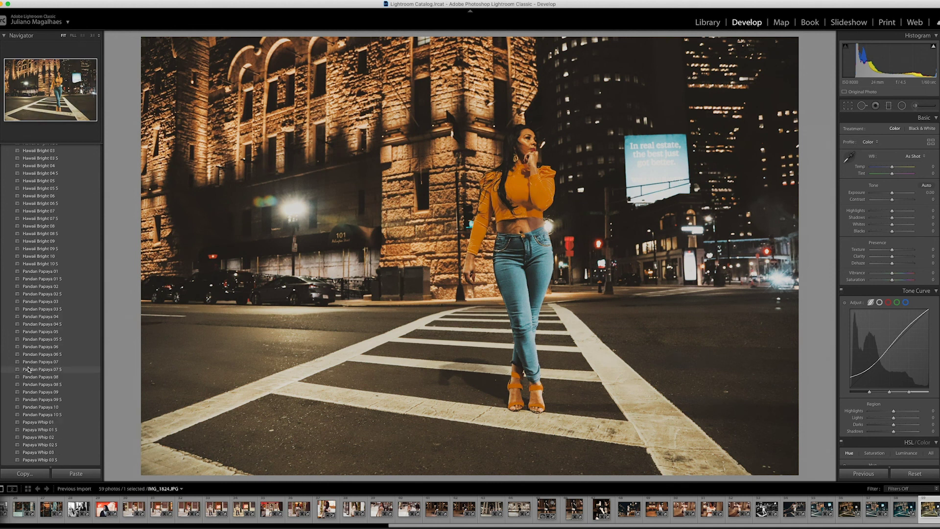
scroll(28, 369, down, 4)
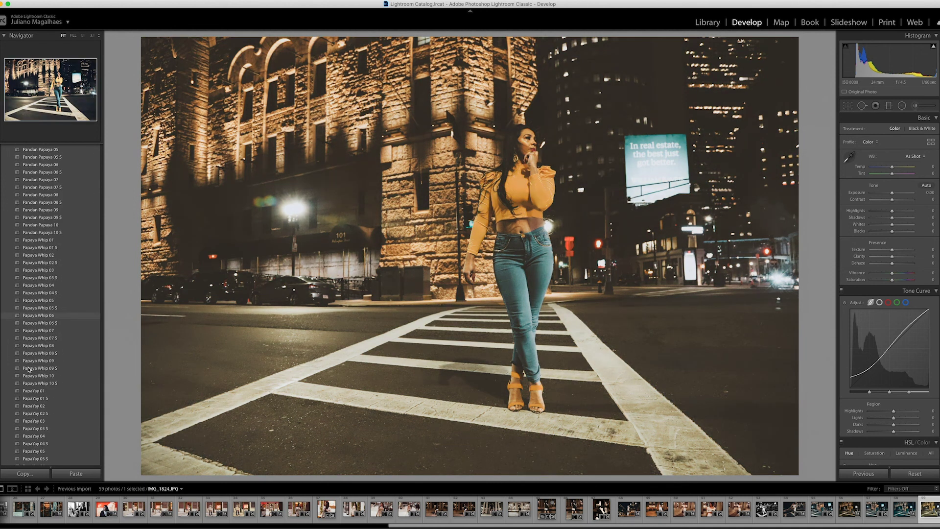
scroll(28, 370, down, 4)
scroll(28, 370, down, 4)
scroll(28, 370, down, 2)
scroll(28, 369, down, 3)
scroll(28, 369, down, 3)
scroll(28, 370, down, 2)
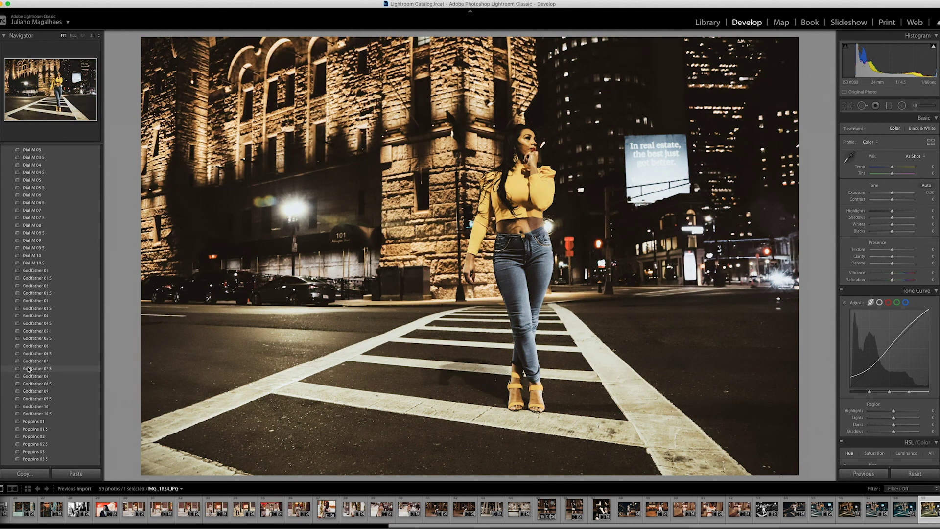
scroll(28, 370, down, 4)
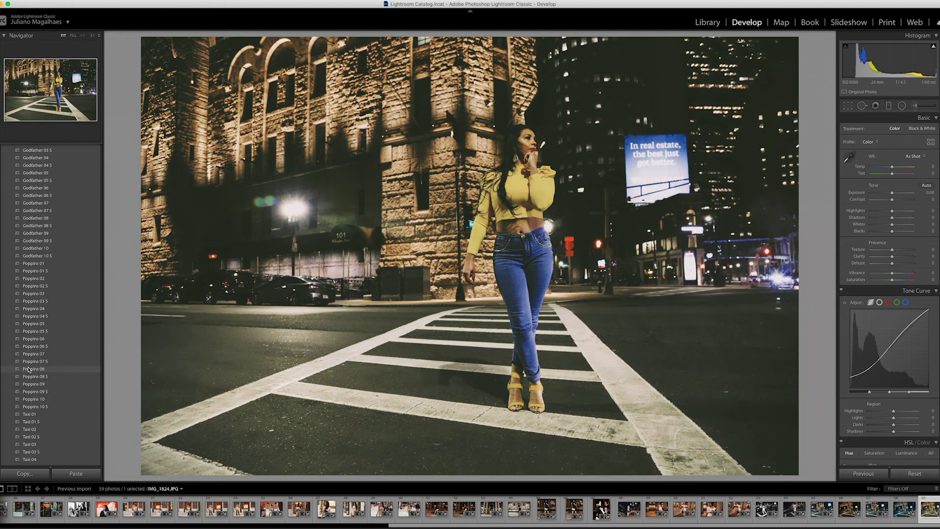
scroll(28, 370, down, 3)
scroll(28, 370, down, 3)
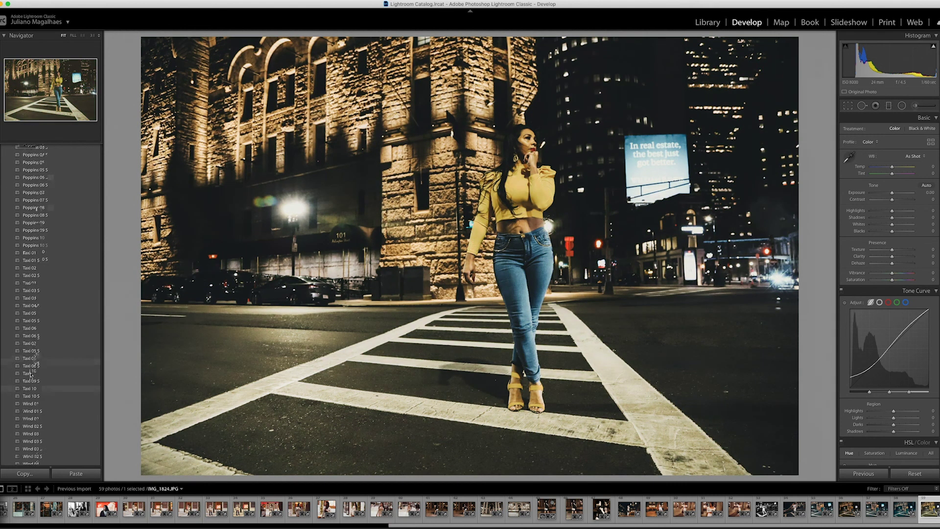
scroll(30, 376, down, 1)
scroll(30, 375, down, 3)
scroll(31, 374, down, 2)
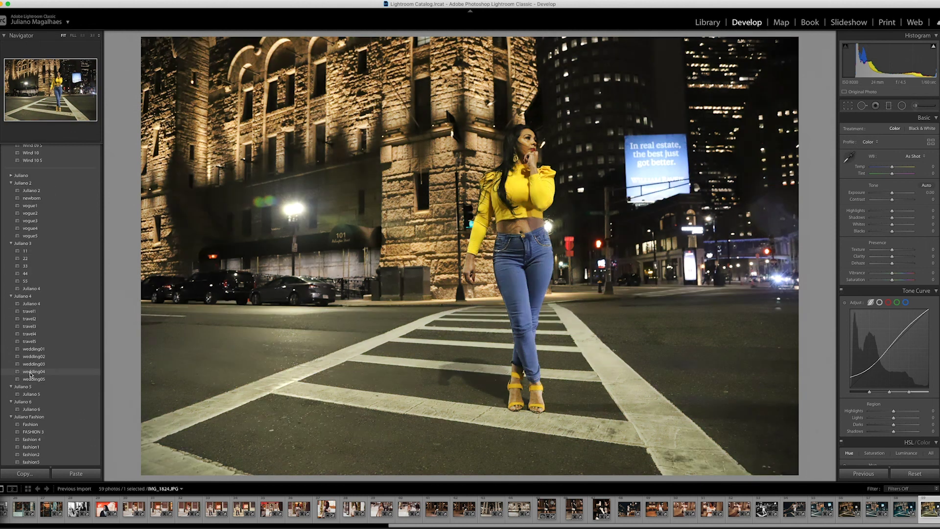
scroll(30, 375, down, 1)
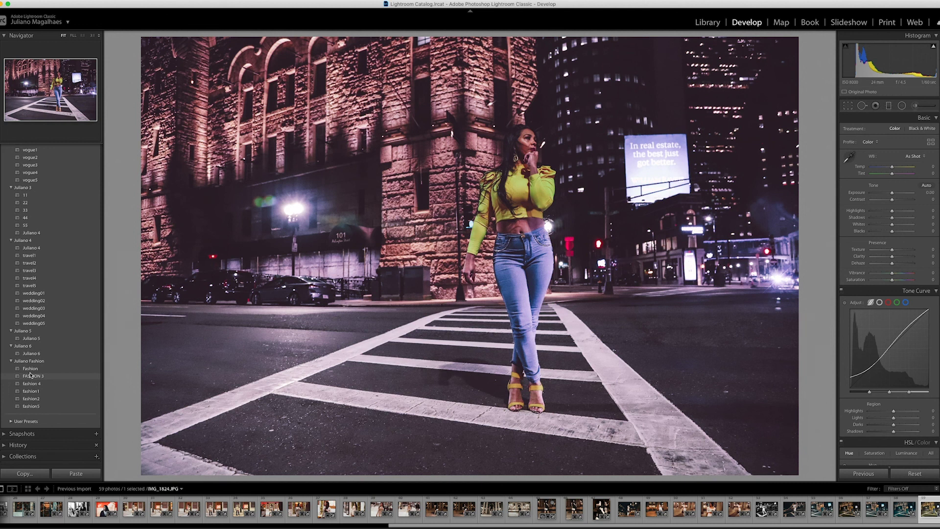
Step: Apply the Juliano Fashion FASHION 3 preset to IMG_1824 and raise exposure slightly from -0.70
click(36, 376)
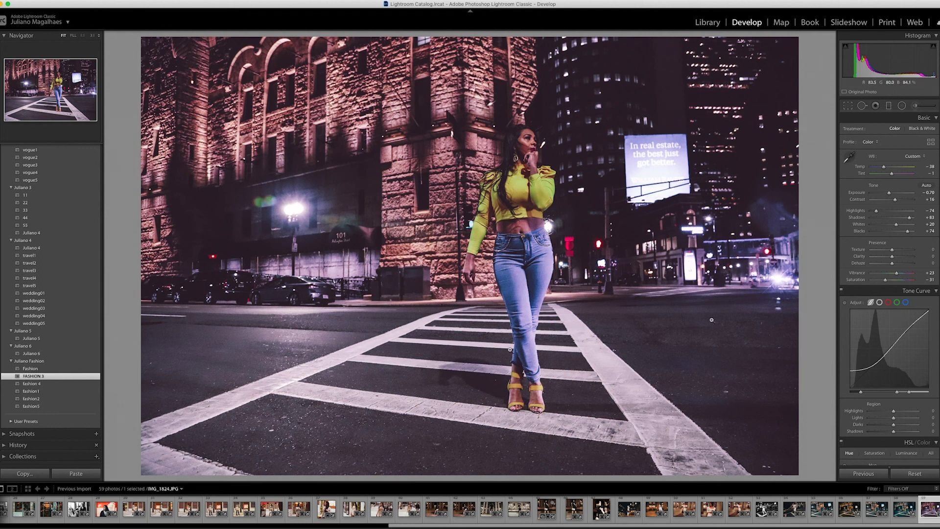
key(super+a)
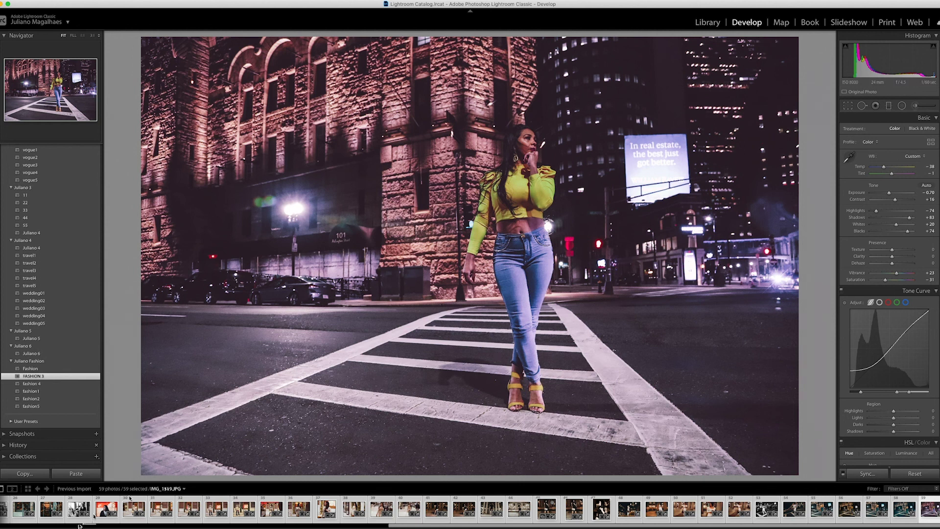
key(super+d)
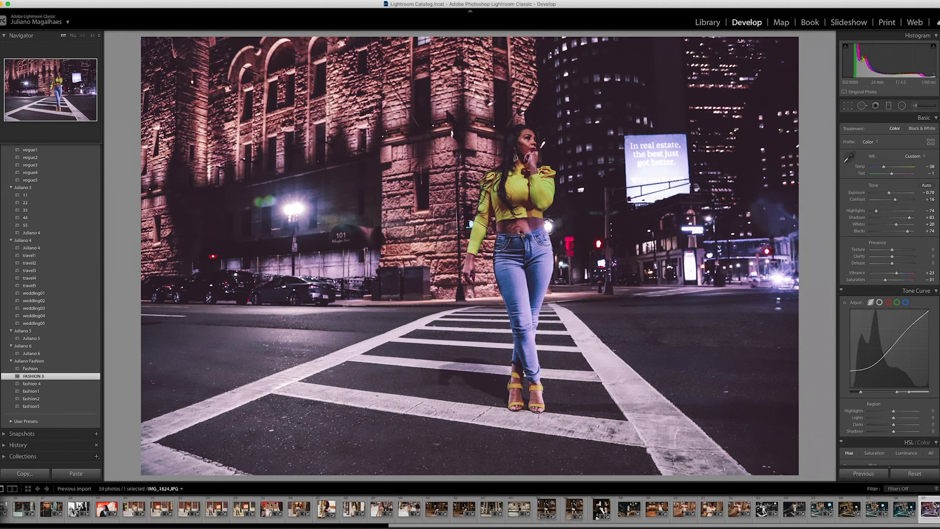
drag(889, 193, 891, 194)
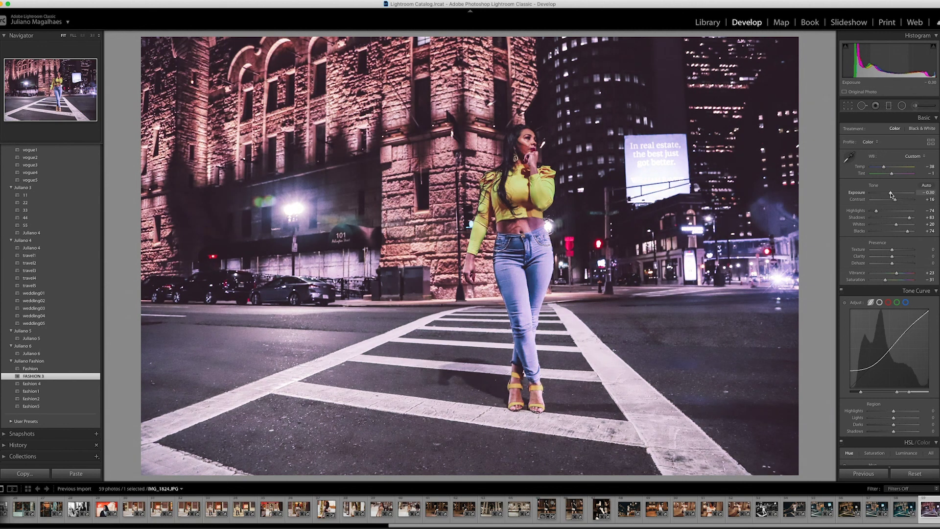